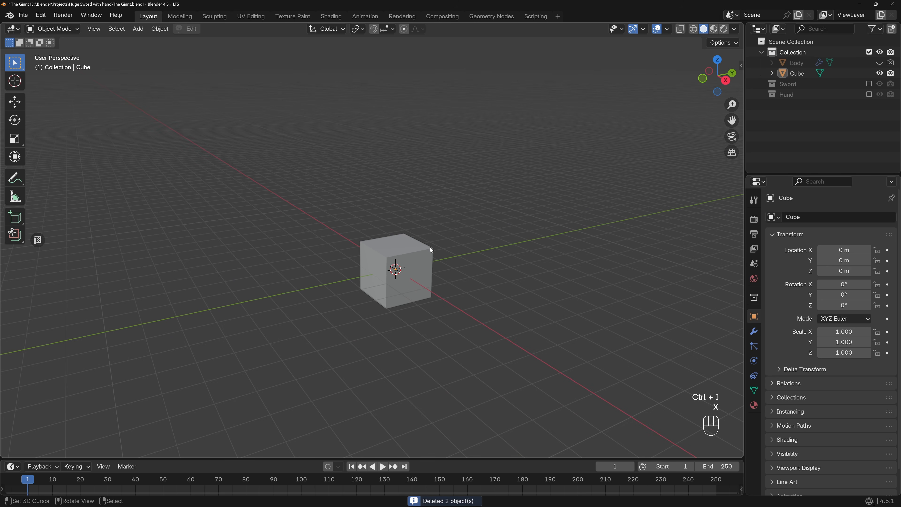
# Unhide the Body figure and briefly hide the selected cube to compare the figure's size with it.
pyautogui.moveTo(412, 258); pyautogui.dragTo(411, 257, button='middle')
pyautogui.click(412, 257)
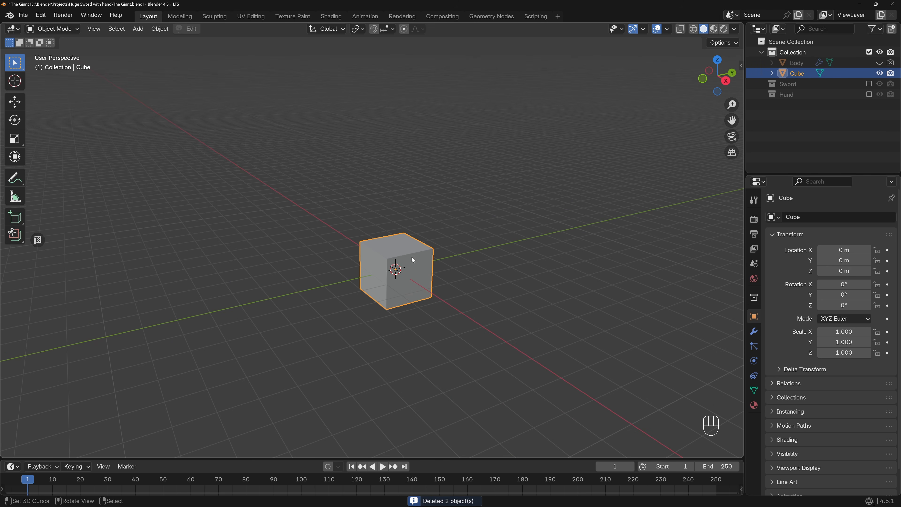
pyautogui.click(879, 62)
pyautogui.moveTo(501, 191); pyautogui.dragTo(414, 233, button='middle')
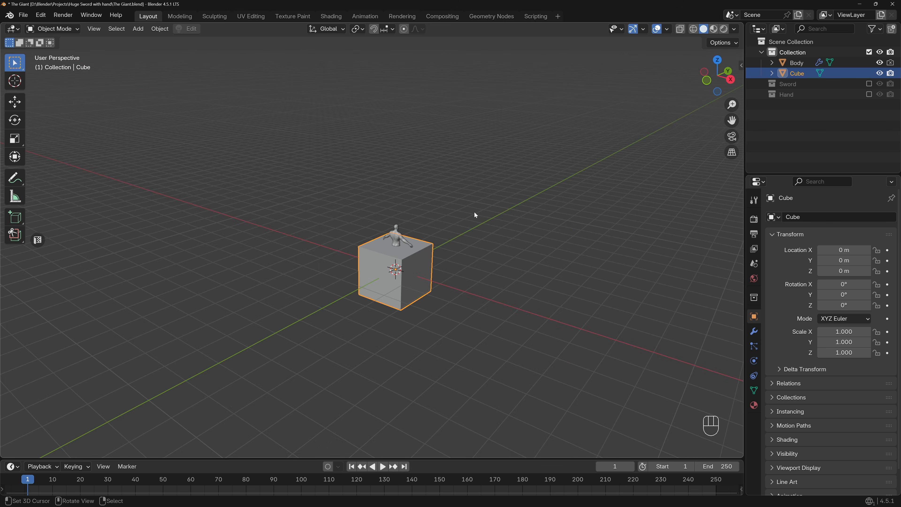
pyautogui.moveTo(474, 211); pyautogui.dragTo(500, 195, button='middle')
pyautogui.click(879, 73)
pyautogui.moveTo(414, 266); pyautogui.dragTo(475, 254, button='middle')
pyautogui.click(879, 73)
# Raise the cube to 1 m on the Z axis in front view.
pyautogui.rightClick(453, 262)
pyautogui.press('KP_1')
pyautogui.press('g')
pyautogui.click(466, 239)
pyautogui.moveTo(466, 240); pyautogui.dragTo(457, 266, button='middle')
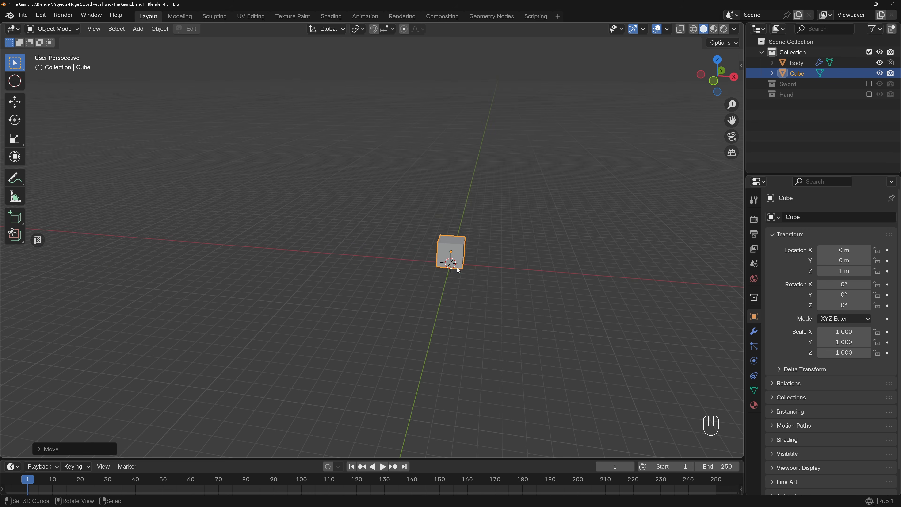
# Scale the cube up uniformly to about 9.55.
pyautogui.press('s')
pyautogui.click(642, 256)
pyautogui.scroll(-6, 592, 256)
pyautogui.moveTo(588, 253); pyautogui.dragTo(564, 248, button='middle')
# Move the cube back along the Y axis and enlarge it uniformly to a scale magnitude of about 27.5.
pyautogui.press('KP_7')
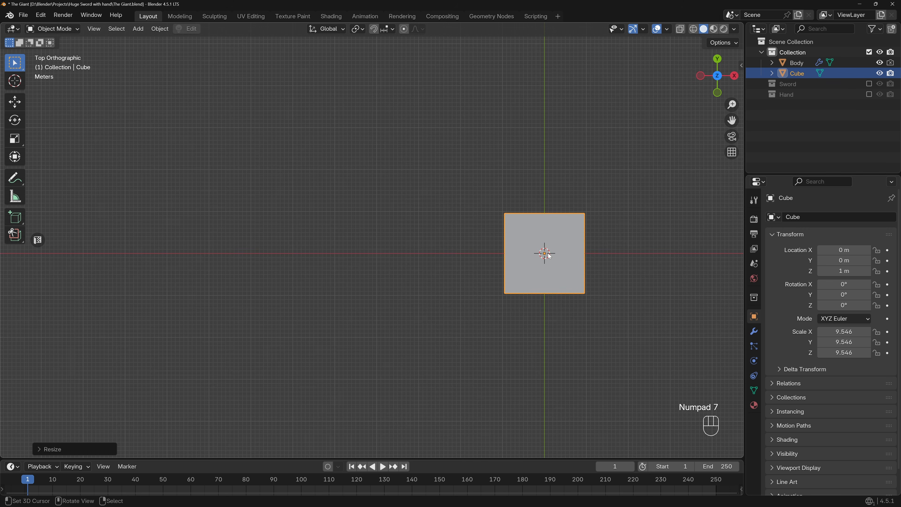
pyautogui.press('g')
pyautogui.click(553, 191)
pyautogui.moveTo(553, 192)
pyautogui.mouseDown(button='middle')
pyautogui.moveTo(530, 174)
pyautogui.moveTo(554, 195)
pyautogui.moveTo(515, 183)
pyautogui.moveTo(564, 197)
pyautogui.mouseUp(button='middle')
pyautogui.press('s')
pyautogui.click(562, 193)
# Move the enlarged cube along the Y axis to about 32.9 m.
pyautogui.press('KP_7')
pyautogui.press('g')
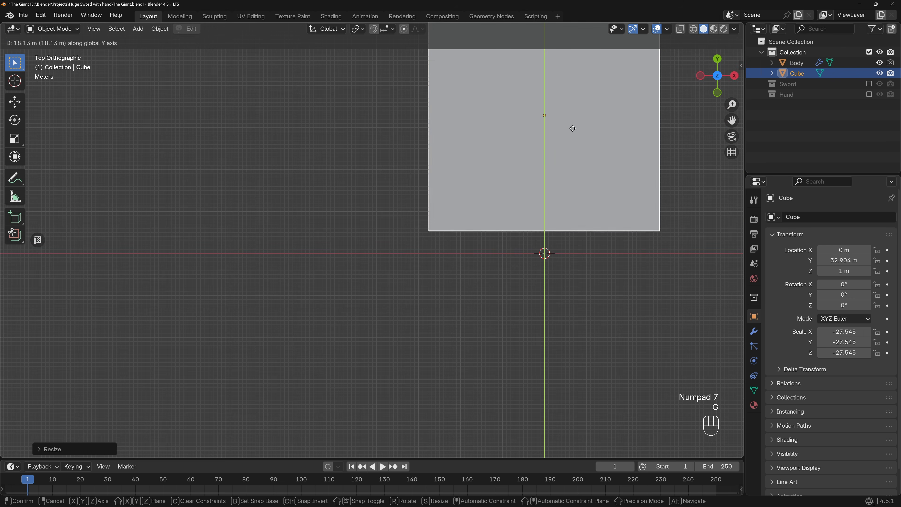
pyautogui.keyDown('shift'); pyautogui.click(583, 196); pyautogui.keyUp('shift')
pyautogui.keyDown('shift'); pyautogui.moveTo(582, 196); pyautogui.dragTo(483, 215, button='middle'); pyautogui.keyUp('shift')
pyautogui.scroll(-2, 463, 224)
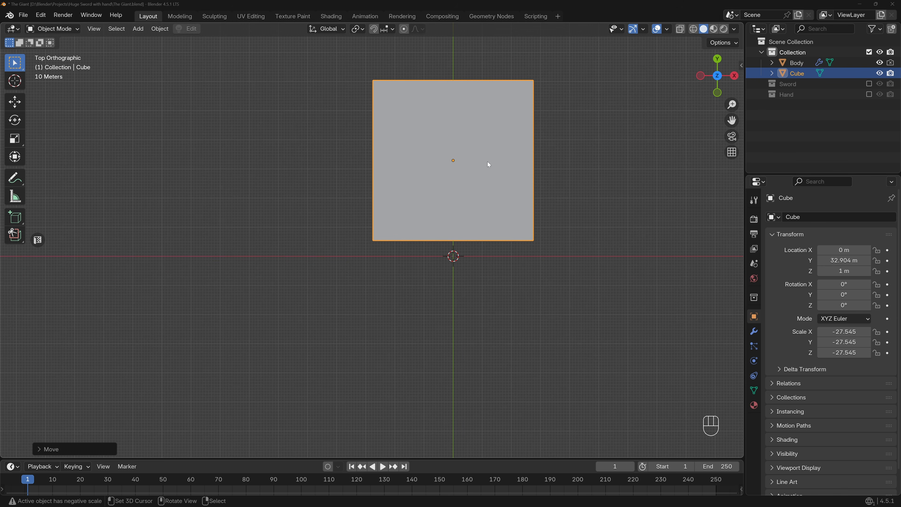
pyautogui.moveTo(484, 179); pyautogui.dragTo(394, 122, button='middle')
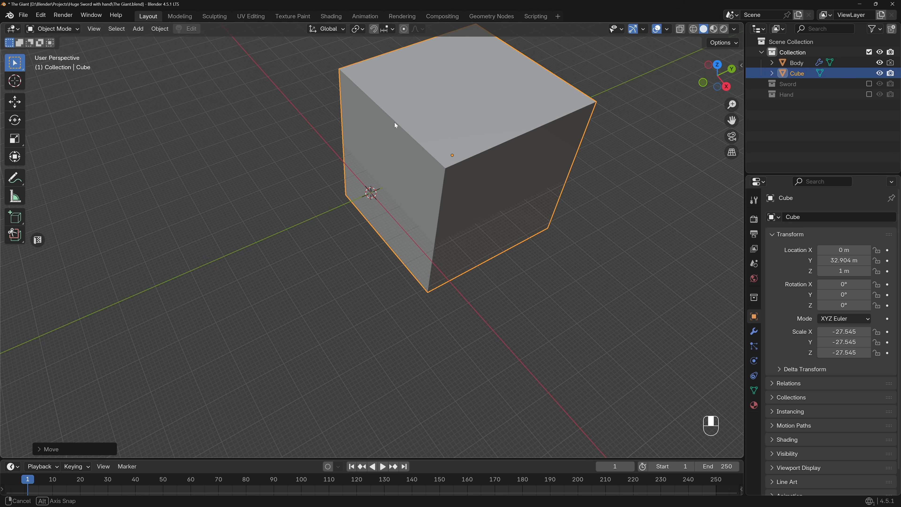
# Duplicate the cube along the Y axis and place the copy at about -41.55 m.
pyautogui.press('KP_7')
pyautogui.hotkey('shift', 'd')
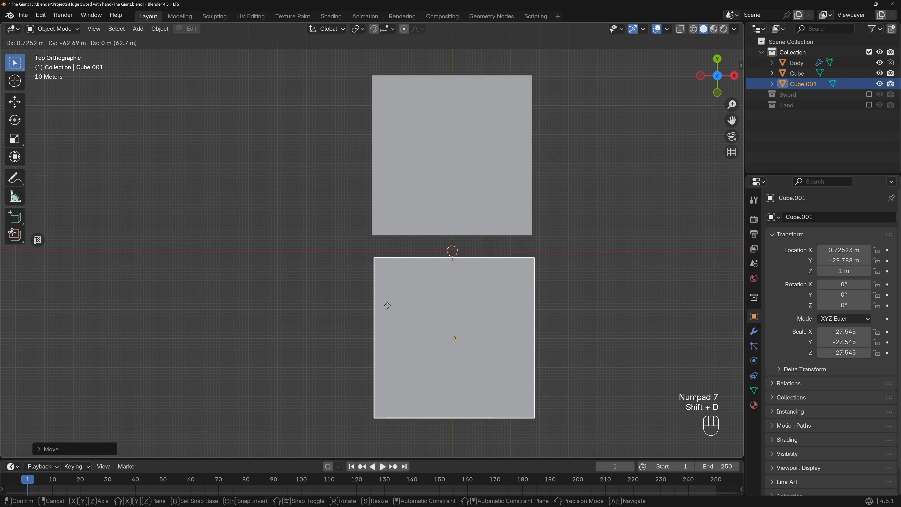
pyautogui.press('y')
pyautogui.click(397, 337)
pyautogui.moveTo(406, 312); pyautogui.dragTo(496, 286, button='middle')
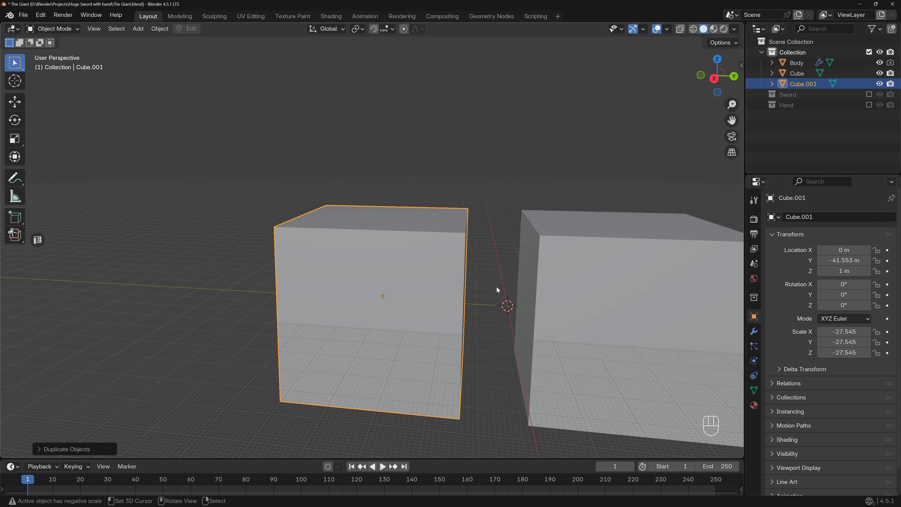
# Select the Body figure and move it onto the top of the duplicated cube.
pyautogui.click(514, 327)
pyautogui.press('KP_3')
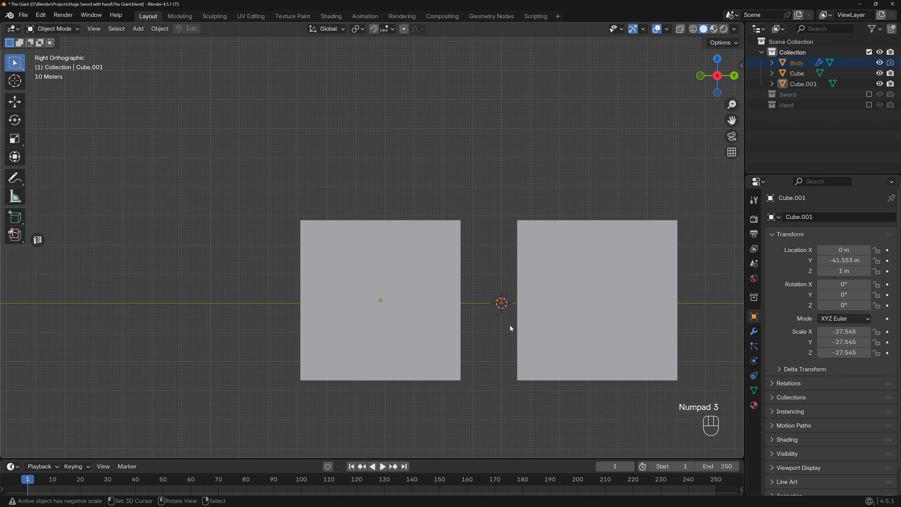
pyautogui.press('g')
pyautogui.click(384, 239)
pyautogui.moveTo(383, 239); pyautogui.dragTo(526, 251, button='middle')
pyautogui.click(526, 251)
pyautogui.scroll(4, 380, 211)
pyautogui.keyDown('shift'); pyautogui.moveTo(380, 211); pyautogui.dragTo(411, 244, button='middle'); pyautogui.keyUp('shift')
pyautogui.moveTo(410, 245); pyautogui.dragTo(482, 339, button='middle')
pyautogui.moveTo(482, 339); pyautogui.dragTo(498, 308, button='middle')
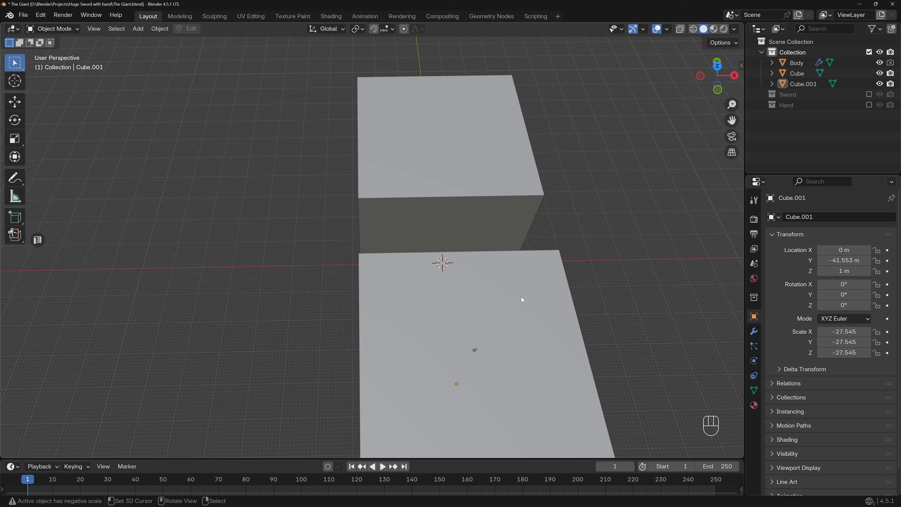
# Enable the Sword and Hand collections and toggle wireframe shading to locate their objects.
pyautogui.click(868, 94)
pyautogui.click(869, 104)
pyautogui.moveTo(503, 193); pyautogui.dragTo(580, 125, button='middle')
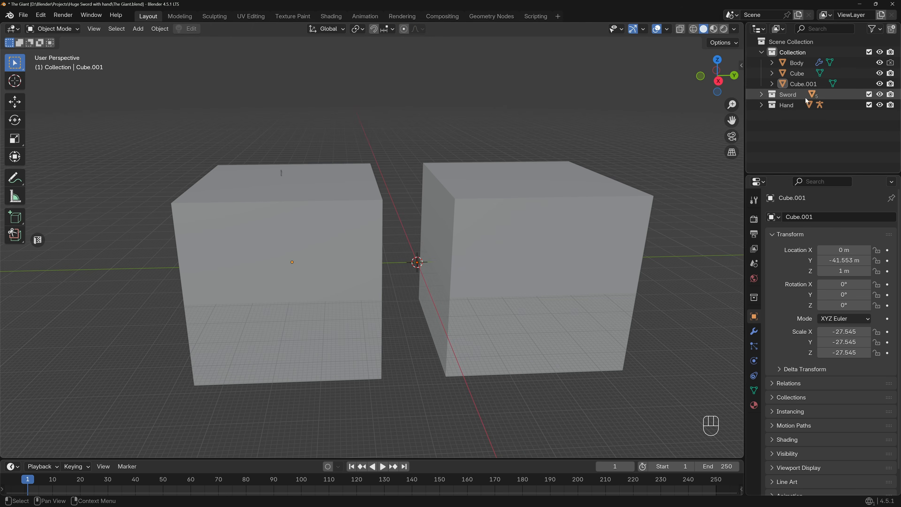
pyautogui.moveTo(470, 219); pyautogui.dragTo(386, 241, button='middle')
pyautogui.moveTo(396, 240); pyautogui.dragTo(422, 278)
pyautogui.moveTo(419, 277); pyautogui.dragTo(418, 261, button='middle')
pyautogui.hotkey('shift', 'z')
pyautogui.hotkey('shift', 'z')
pyautogui.hotkey('shift', 'z')
pyautogui.hotkey('shift', 'z')
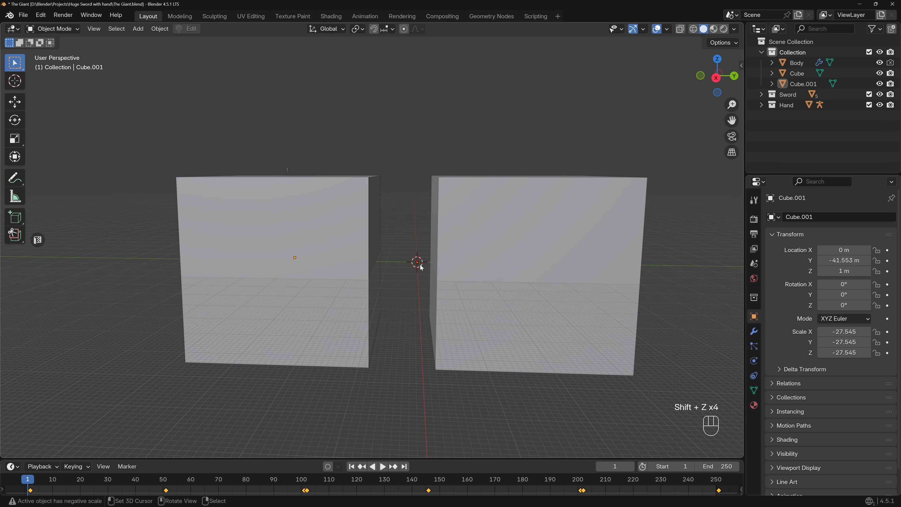
# Move the sword and hand above the duplicated cube near the figure and scale them up.
pyautogui.press('KP_3')
pyautogui.press('g')
pyautogui.click(293, 133)
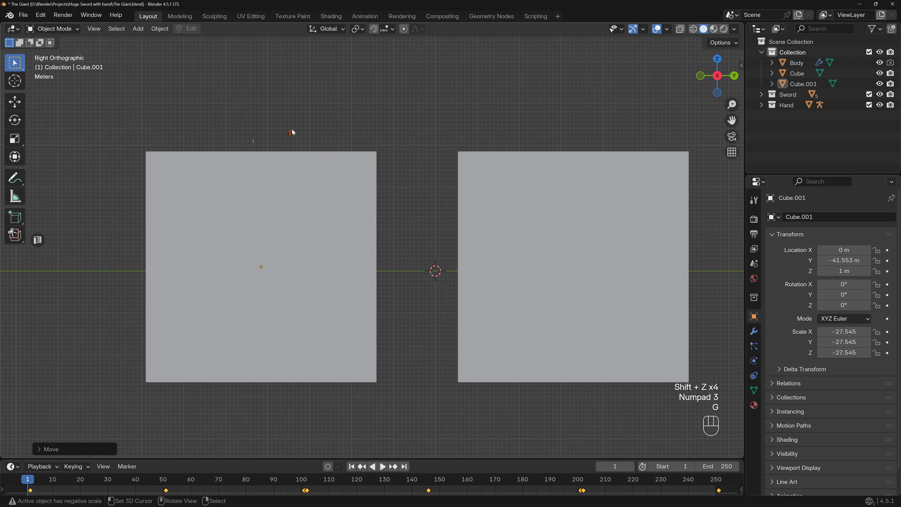
pyautogui.scroll(5, 293, 131)
pyautogui.press('s')
pyautogui.click(523, 144)
pyautogui.press('s')
pyautogui.click(553, 132)
# Scale the sword and hand up uniformly by about 2.7 in front view.
pyautogui.moveTo(376, 134); pyautogui.dragTo(445, 162, button='middle')
pyautogui.scroll(3, 338, 151)
pyautogui.moveTo(339, 151); pyautogui.dragTo(391, 200, button='middle')
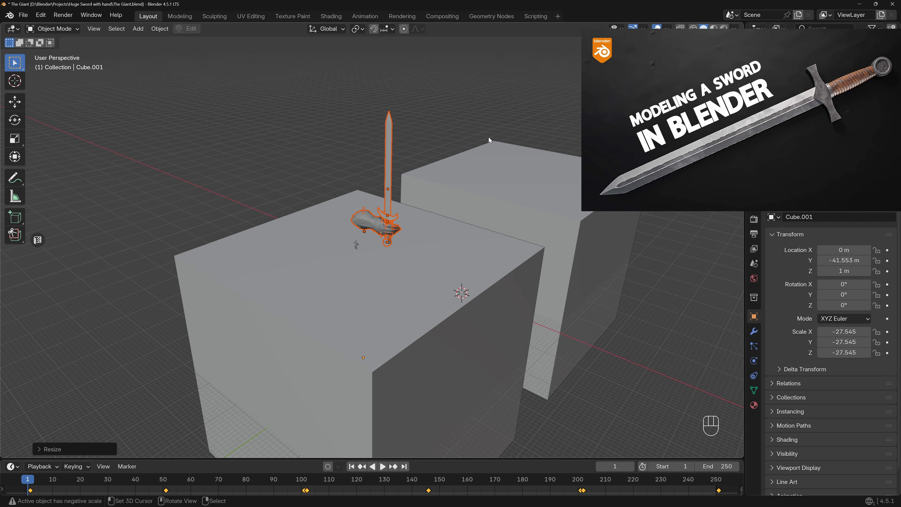
pyautogui.moveTo(484, 138); pyautogui.dragTo(436, 132, button='middle')
pyautogui.press('KP_1')
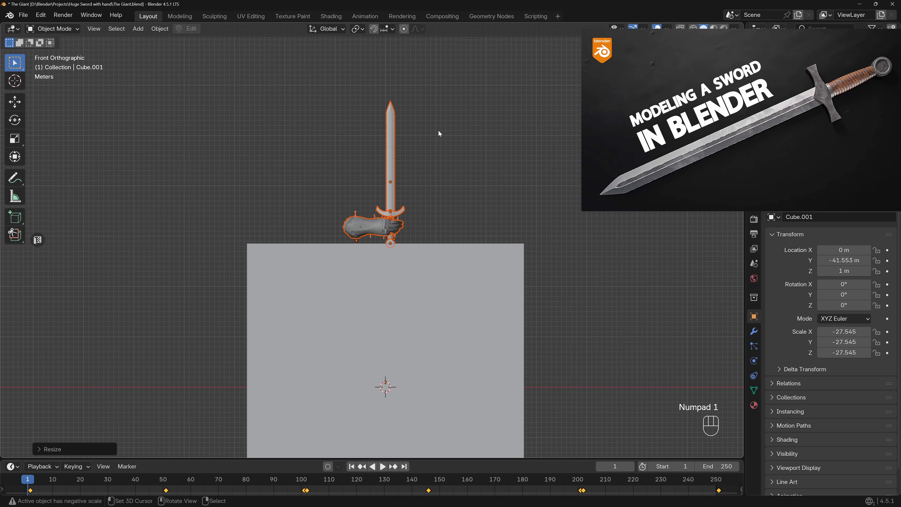
pyautogui.press('s')
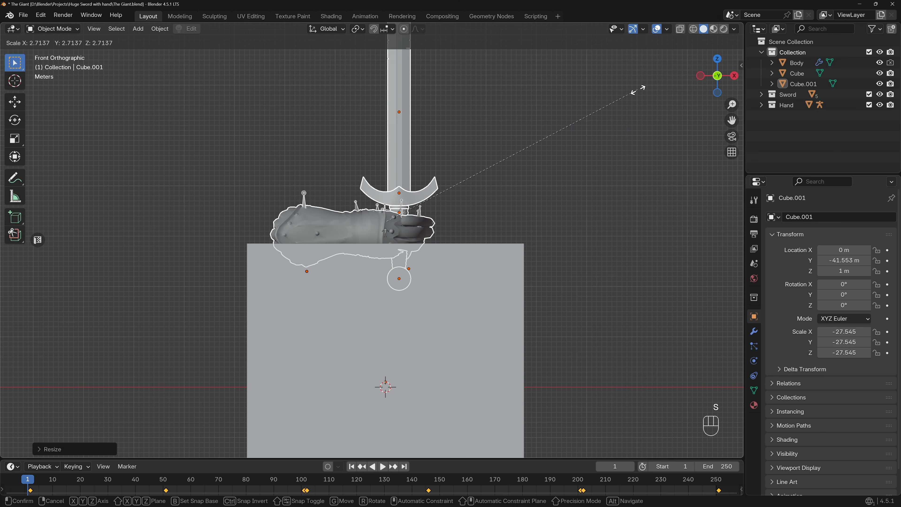
pyautogui.click(610, 104)
pyautogui.moveTo(608, 102); pyautogui.dragTo(457, 176, button='middle')
# Rotate the sword and hand 180° in top view and -90° about the global X axis to lay the sword flat.
pyautogui.press('KP_7')
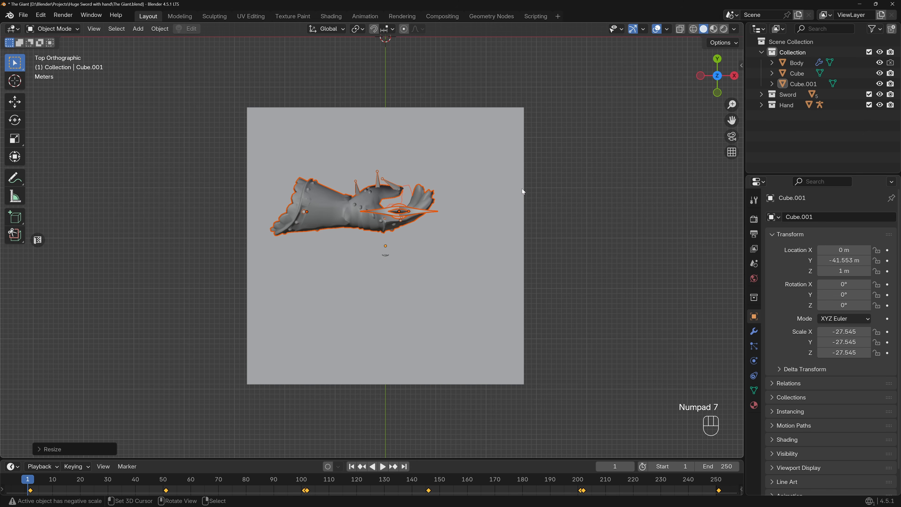
pyautogui.press('r')
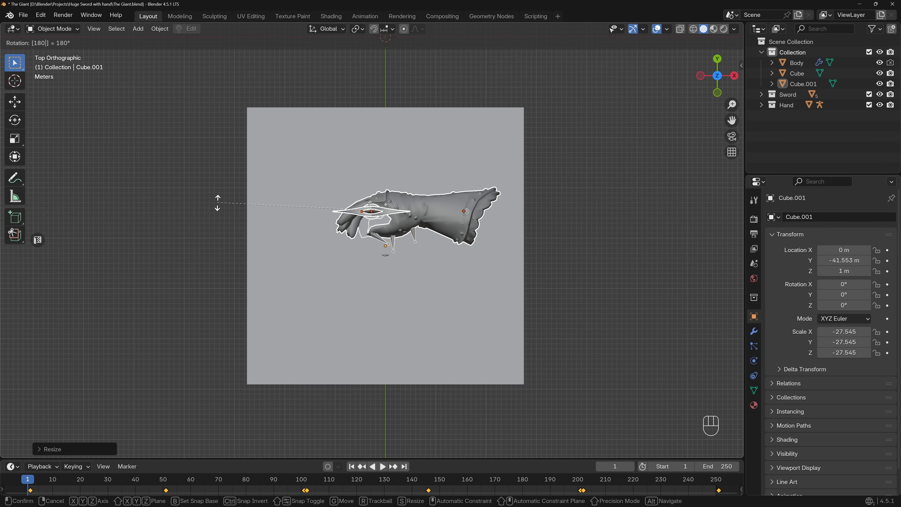
pyautogui.click(217, 203)
pyautogui.write('rx')
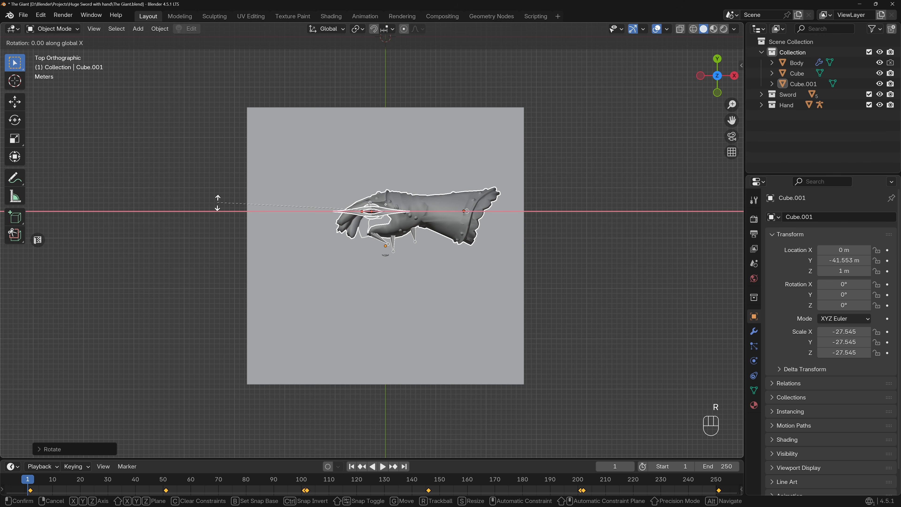
pyautogui.write('-90')
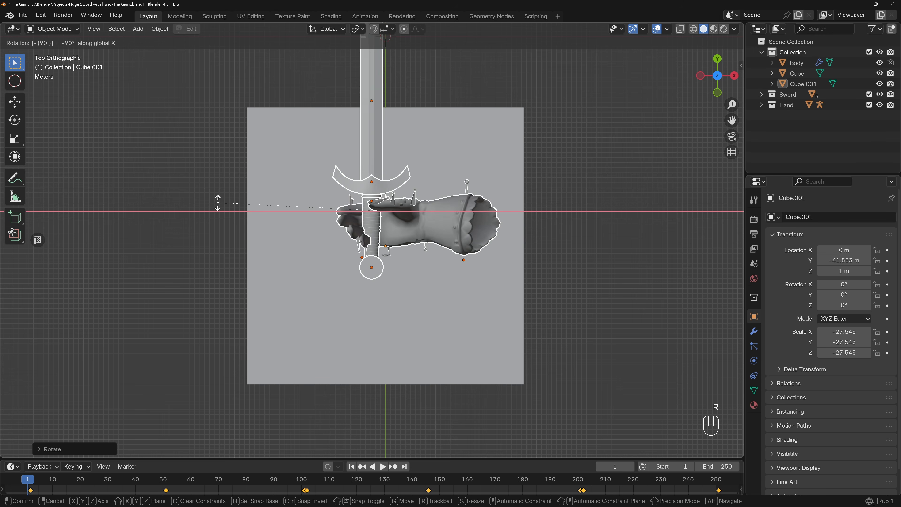
pyautogui.press('Return')
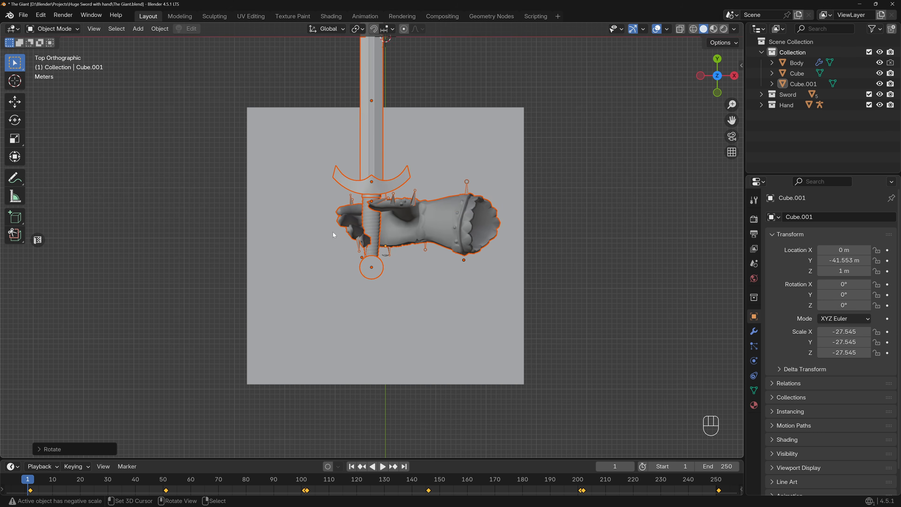
# Rotate the sword so its blade points toward the figure's cube and move the hand over the far cube.
pyautogui.scroll(-5, 421, 246)
pyautogui.press('r')
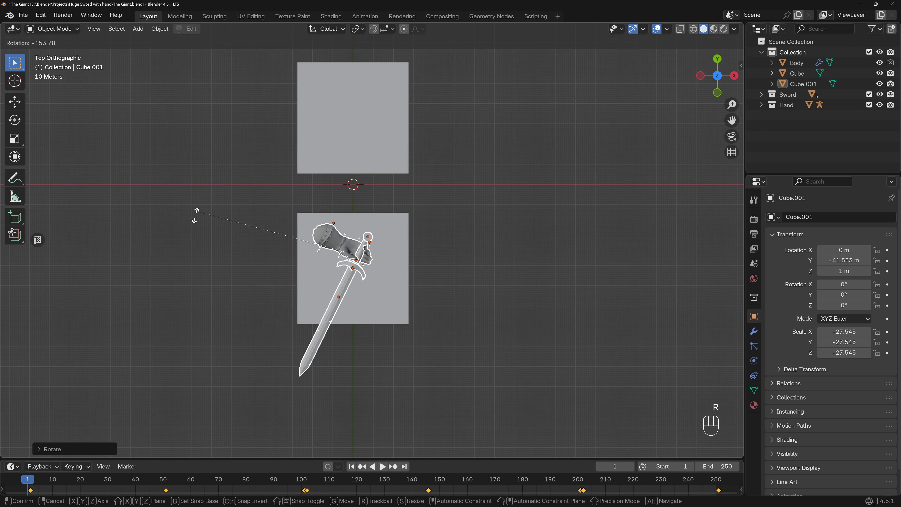
pyautogui.press('g')
pyautogui.click(243, 145)
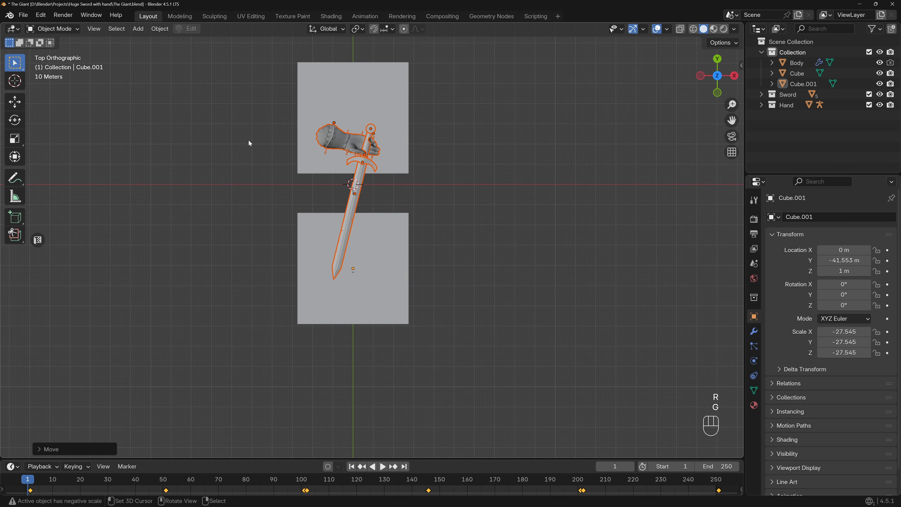
# Scale the sword and hand up further in top view.
pyautogui.scroll(2, 278, 139)
pyautogui.keyDown('shift'); pyautogui.moveTo(316, 146); pyautogui.dragTo(269, 172, button='middle'); pyautogui.keyUp('shift')
pyautogui.scroll(1, 320, 166)
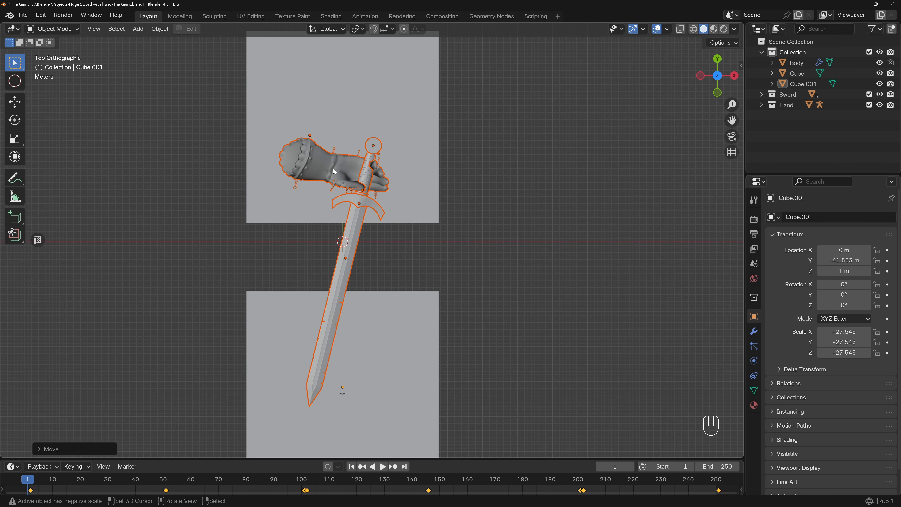
pyautogui.press('s')
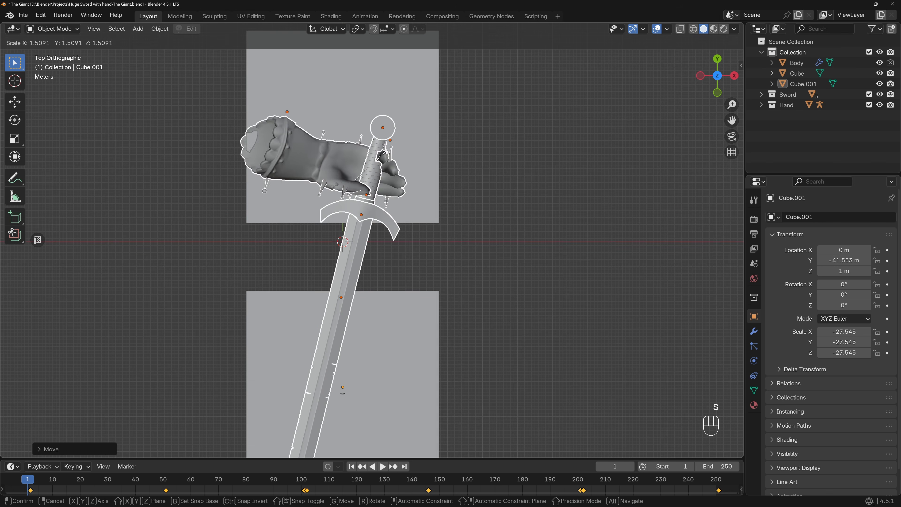
pyautogui.click(389, 159)
# Move the sword and hand farther back over the far cube and scale them by about 0.73.
pyautogui.press('g')
pyautogui.click(404, 78)
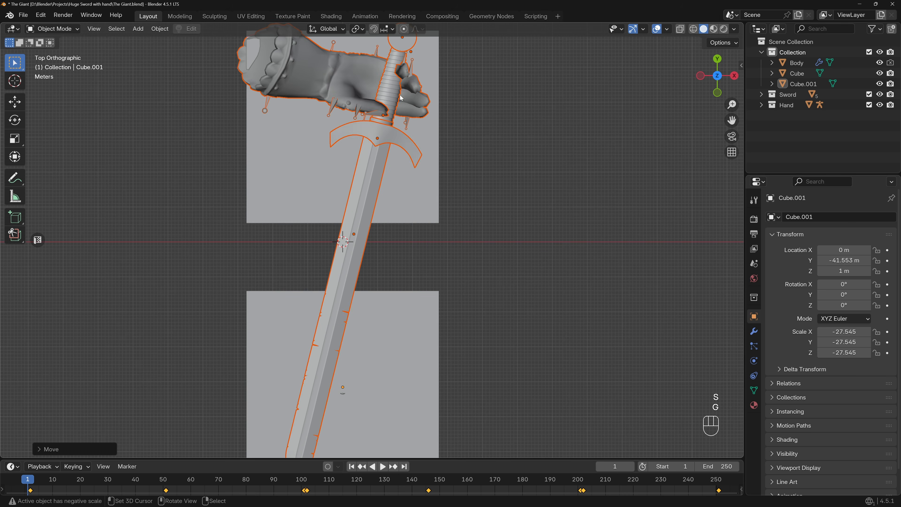
pyautogui.scroll(-2, 376, 152)
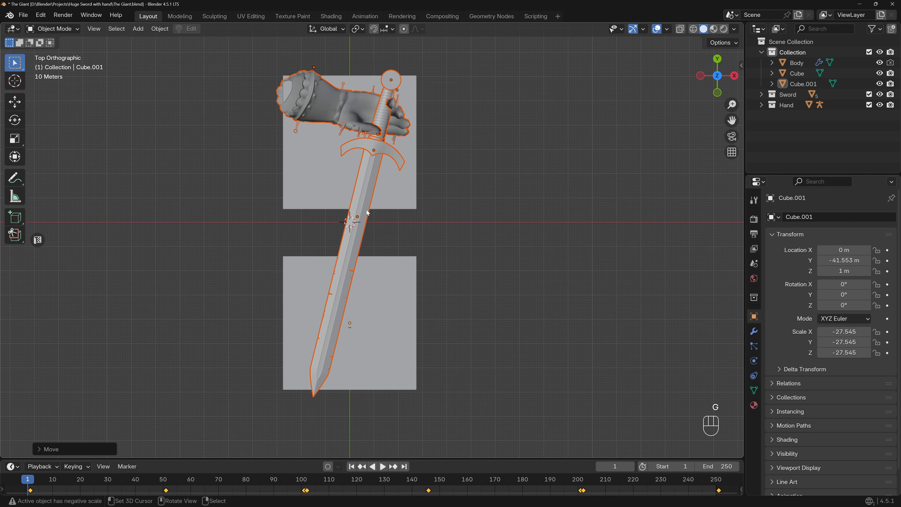
pyautogui.press('s')
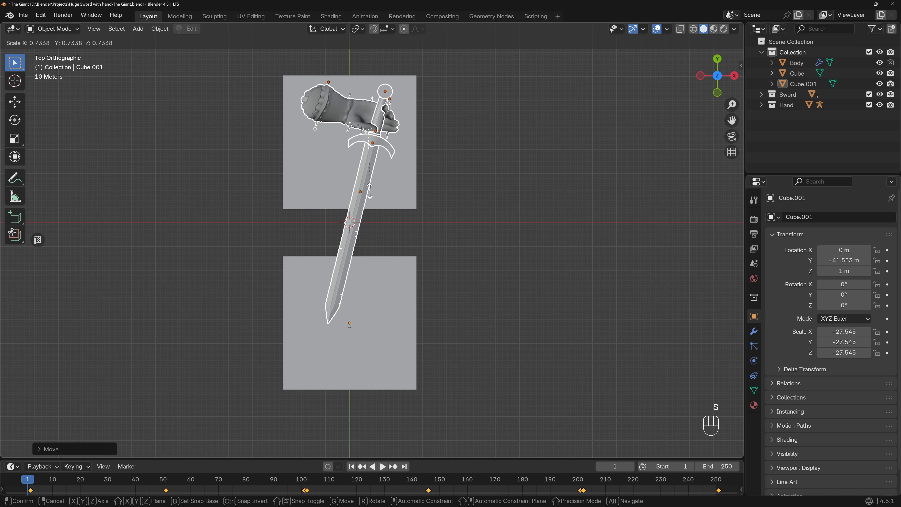
pyautogui.click(369, 190)
# Examine the placement of the sword and hand across the two cubes in perspective.
pyautogui.moveTo(369, 191); pyautogui.dragTo(361, 322, button='middle')
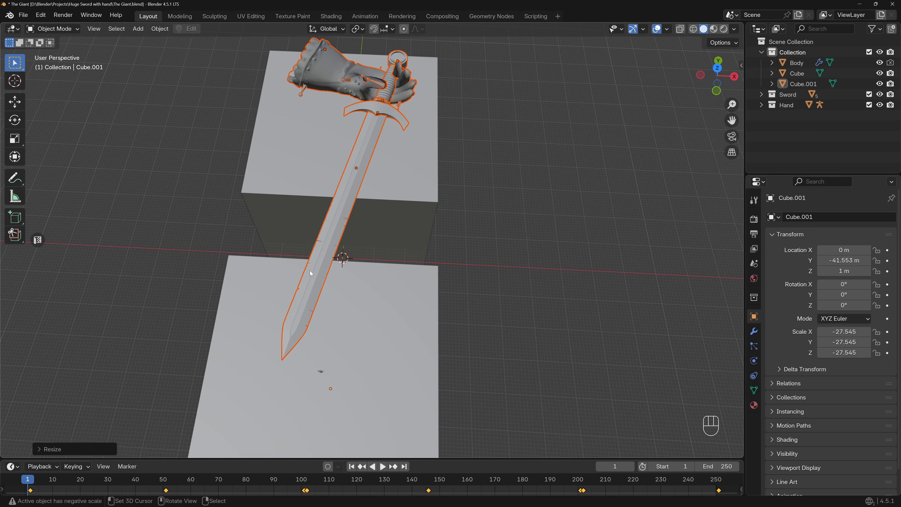
pyautogui.moveTo(365, 159); pyautogui.dragTo(388, 117, button='middle')
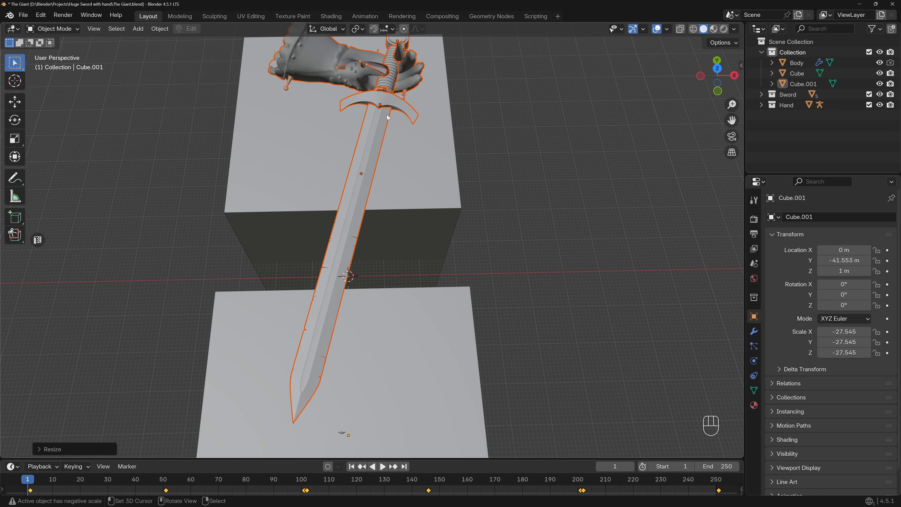
pyautogui.keyDown('shift'); pyautogui.moveTo(359, 195); pyautogui.dragTo(382, 213, button='middle'); pyautogui.keyUp('shift')
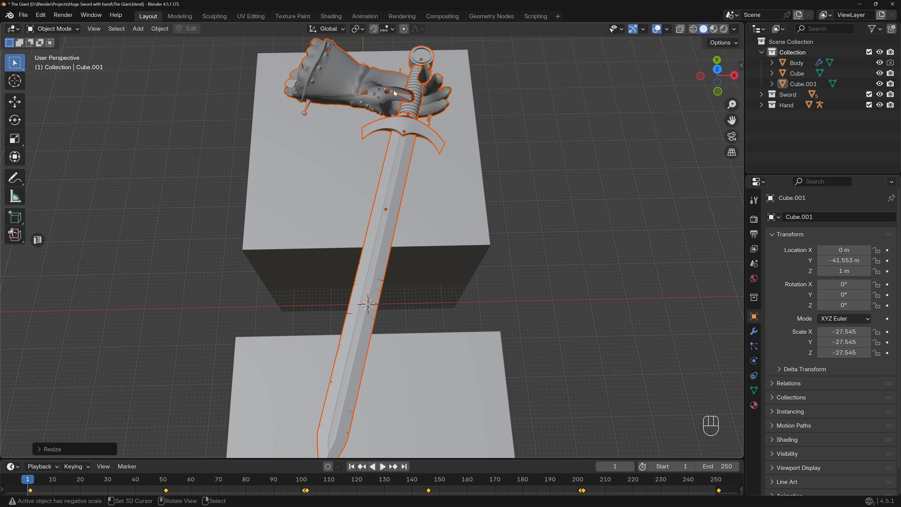
pyautogui.scroll(-2, 373, 90)
pyautogui.scroll(-1, 404, 97)
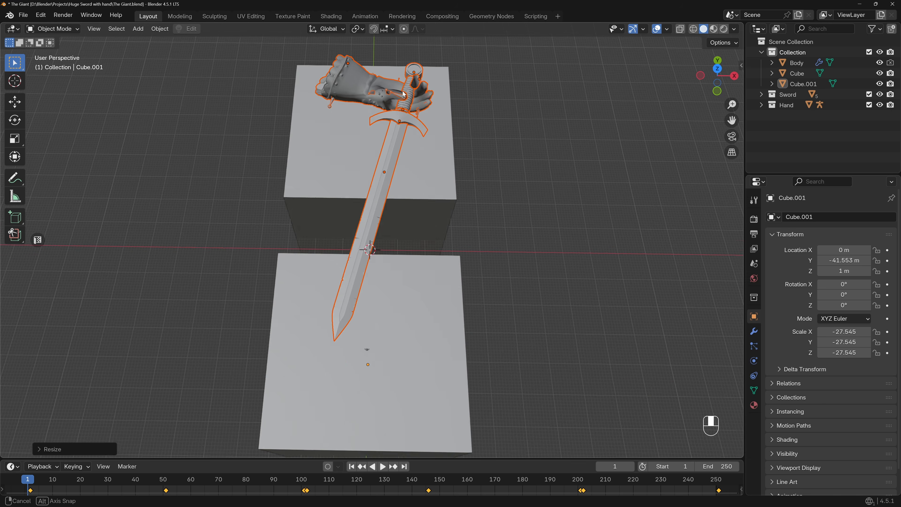
pyautogui.scroll(2, 405, 96)
pyautogui.scroll(-1, 401, 142)
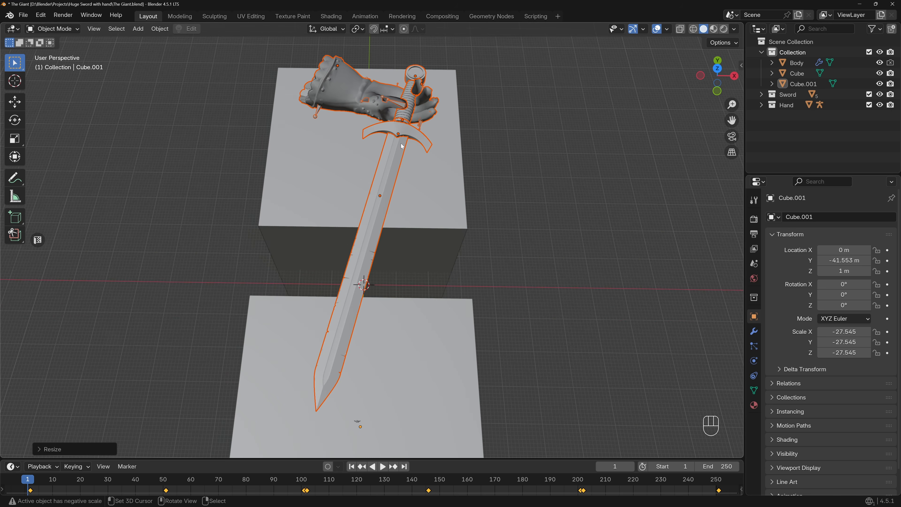
pyautogui.scroll(-1, 406, 143)
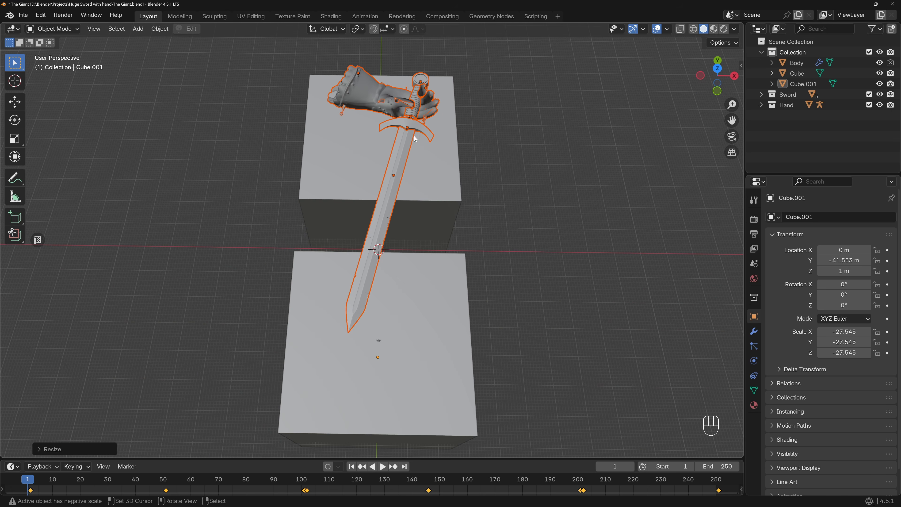
# Add a camera and align it to a raised perspective view of the two cubes, the sword and the hand.
pyautogui.moveTo(394, 153)
pyautogui.mouseDown(button='middle')
pyautogui.moveTo(367, 134)
pyautogui.moveTo(321, 191)
pyautogui.moveTo(343, 194)
pyautogui.moveTo(361, 179)
pyautogui.moveTo(335, 169)
pyautogui.moveTo(326, 127)
pyautogui.moveTo(387, 139)
pyautogui.moveTo(426, 174)
pyautogui.moveTo(400, 156)
pyautogui.mouseUp(button='middle')
pyautogui.scroll(2, 329, 193)
pyautogui.hotkey('shift', 'a')
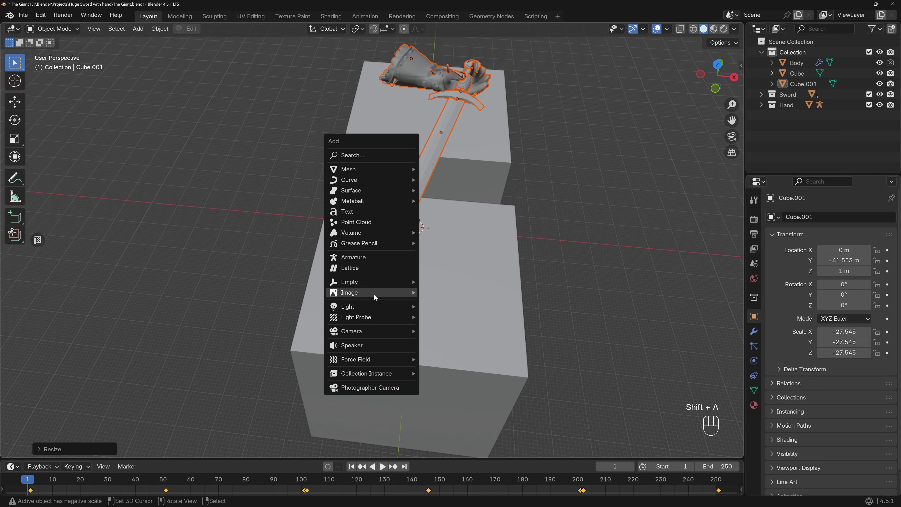
pyautogui.moveTo(374, 330)
pyautogui.click(444, 331)
pyautogui.keyDown('shift'); pyautogui.moveTo(447, 234); pyautogui.dragTo(410, 224, button='middle'); pyautogui.keyUp('shift')
pyautogui.keyDown('shift'); pyautogui.moveTo(410, 225); pyautogui.dragTo(413, 227, button='middle'); pyautogui.keyUp('shift')
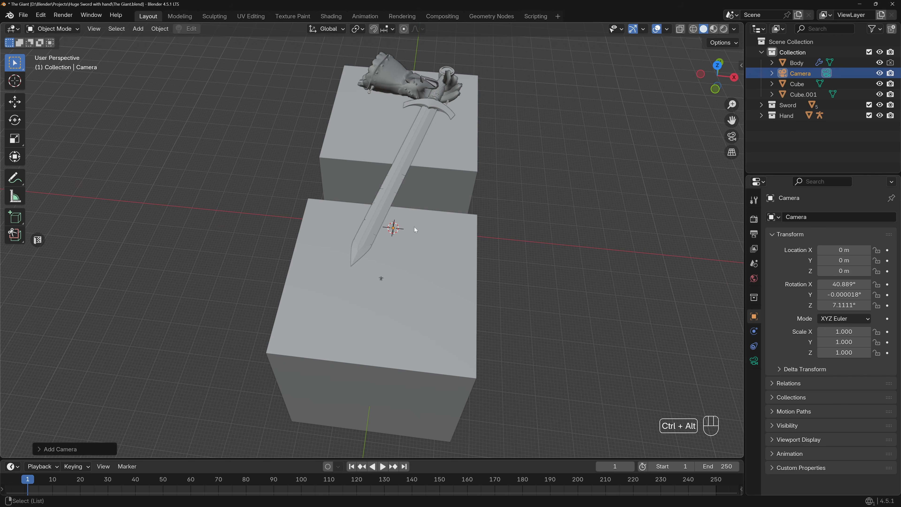
pyautogui.press('ctrl+alt+KP_0')
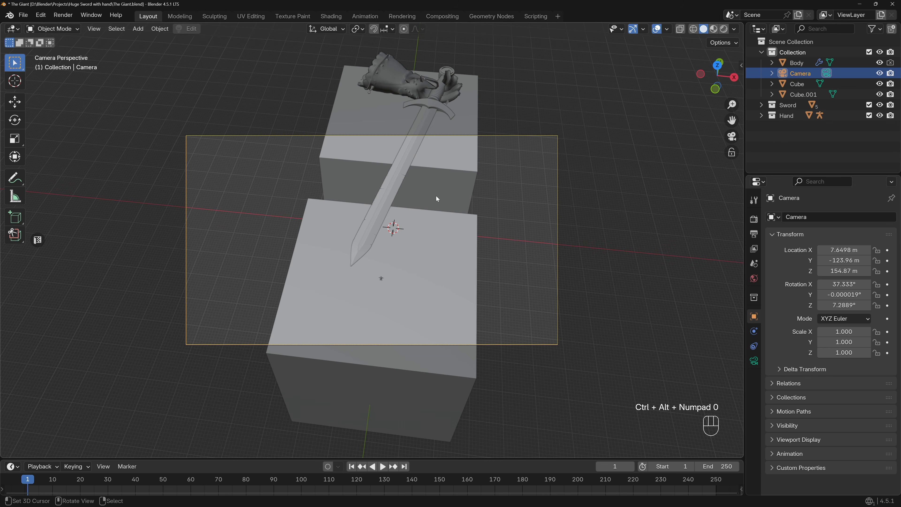
# Switch the render engine to Cycles with GPU Compute as the device.
pyautogui.click(754, 219)
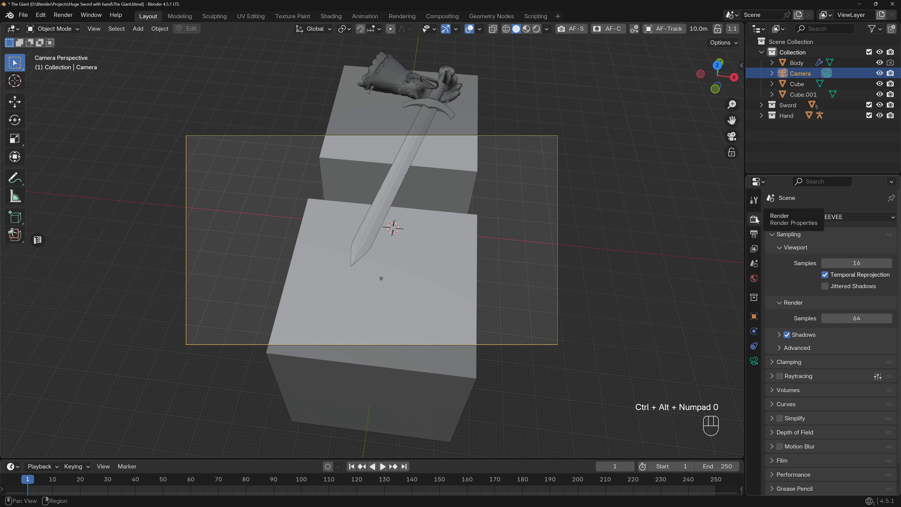
pyautogui.click(851, 217)
pyautogui.click(844, 254)
pyautogui.click(844, 242)
pyautogui.click(841, 267)
# Set the maximum samples to 64 for the viewport and 128 for the final render.
pyautogui.click(858, 315)
pyautogui.write('64')
pyautogui.press('Return')
pyautogui.click(848, 385)
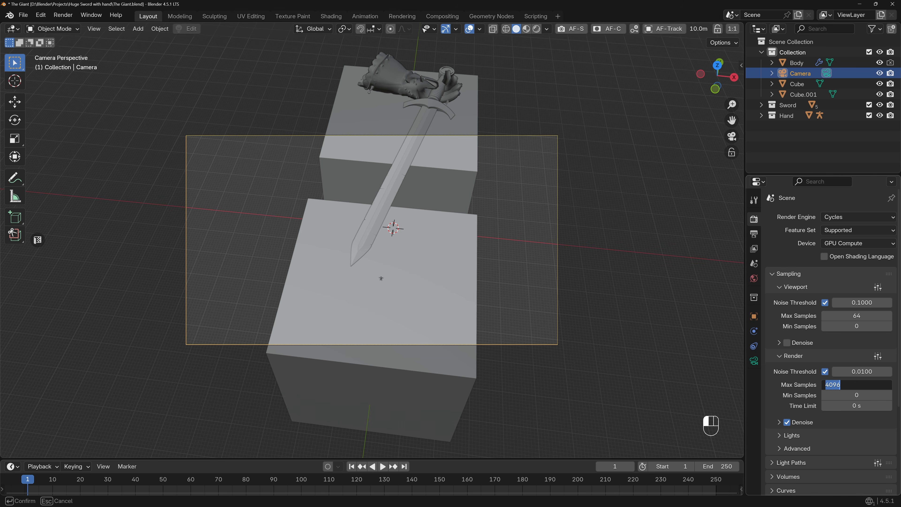
pyautogui.write('128')
pyautogui.press('Return')
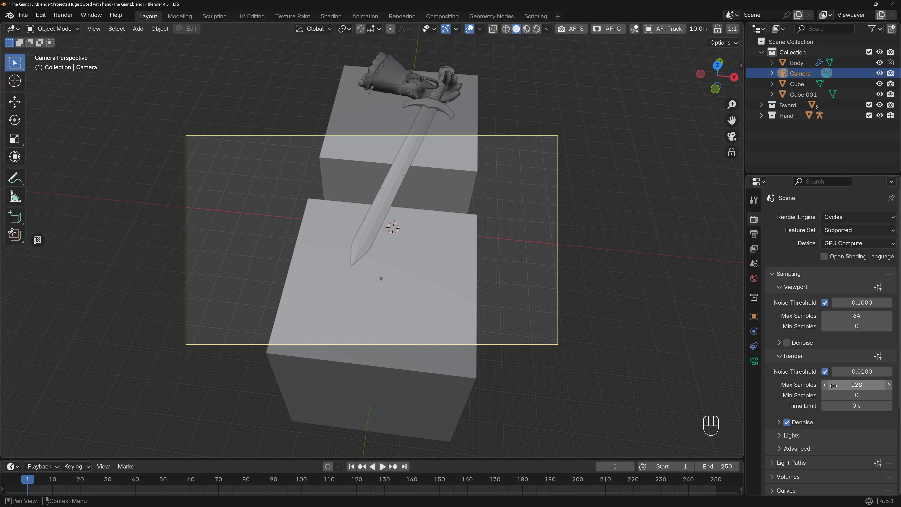
# Disable the viewport noise threshold and enable viewport denoising.
pyautogui.click(824, 302)
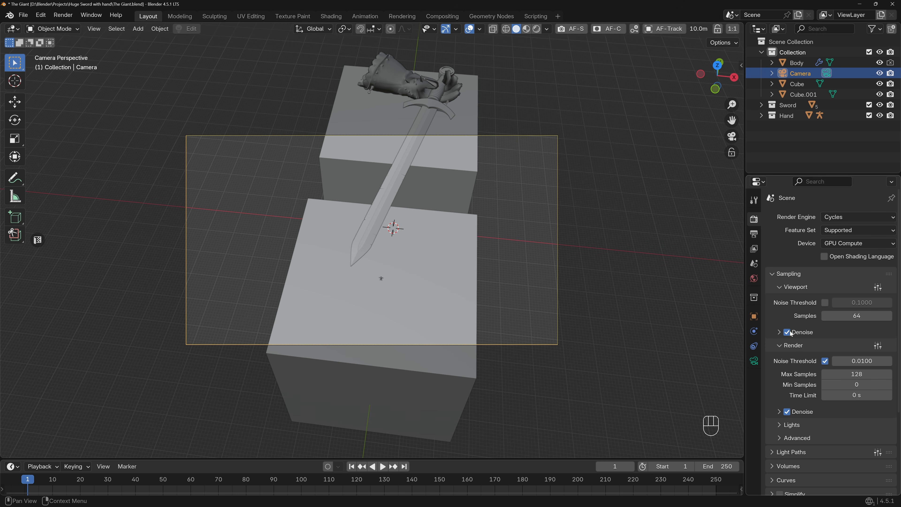
pyautogui.click(779, 332)
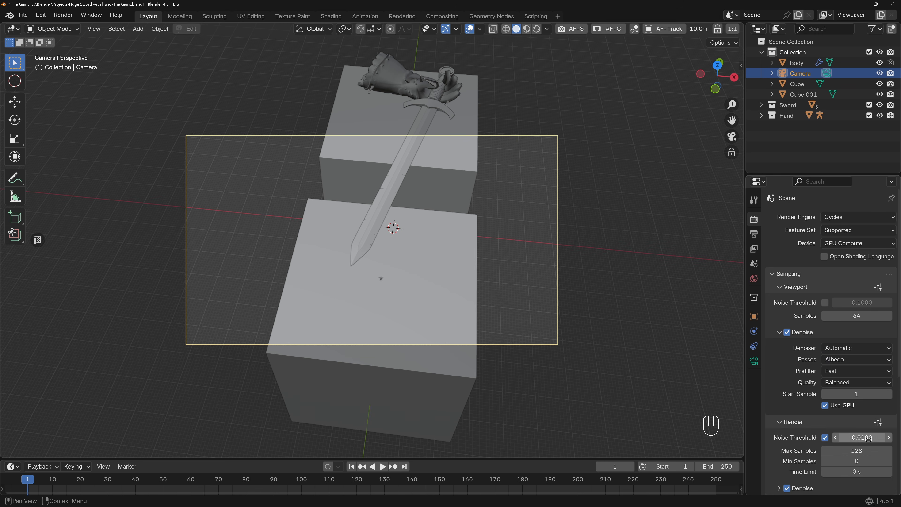
pyautogui.click(790, 328)
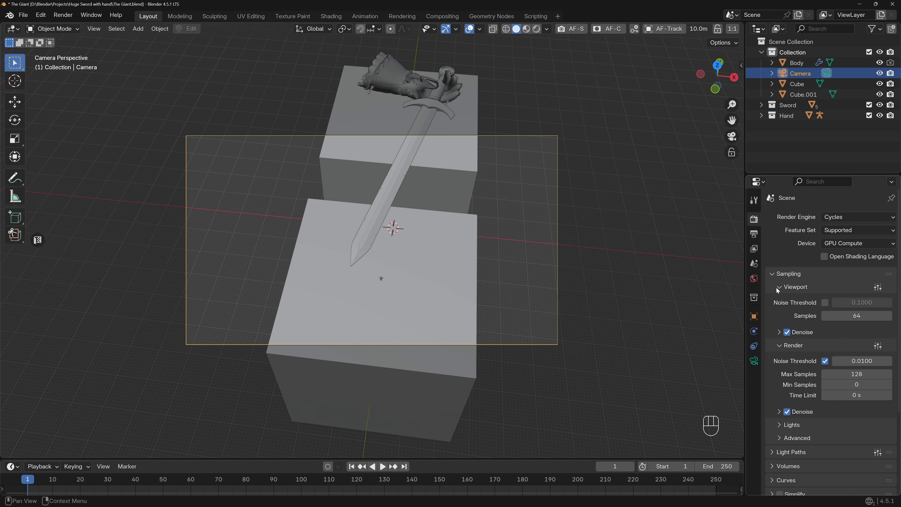
# Set the output resolution to 4000 by 5000 px for a portrait frame.
pyautogui.click(754, 234)
pyautogui.doubleClick(856, 231)
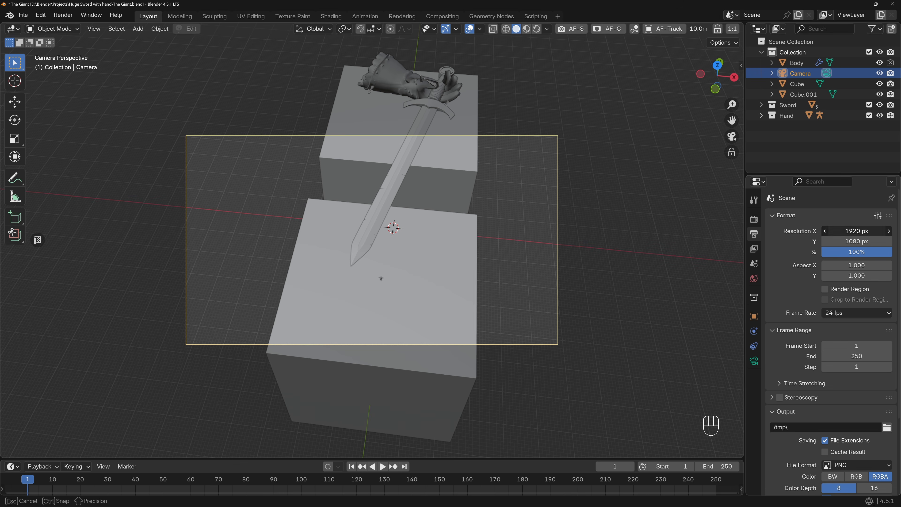
pyautogui.write('400')
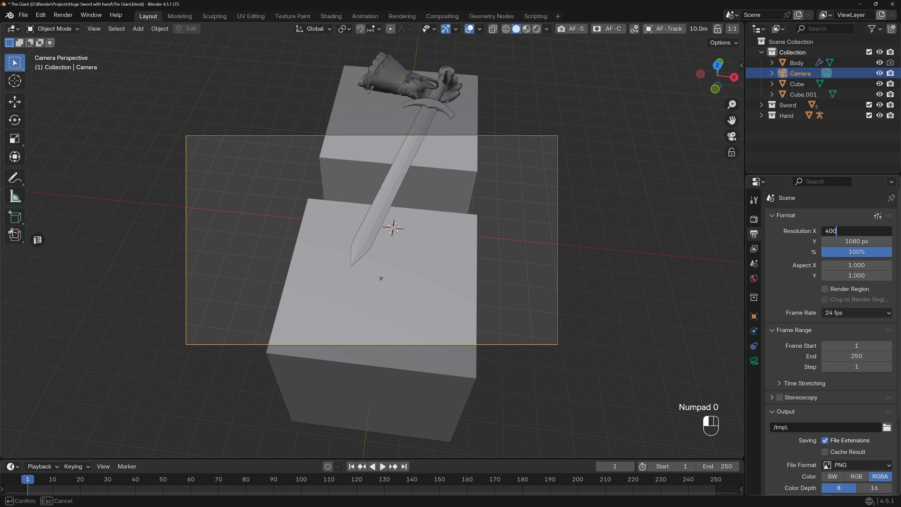
pyautogui.write('0')
pyautogui.press('Tab')
pyautogui.press('Return')
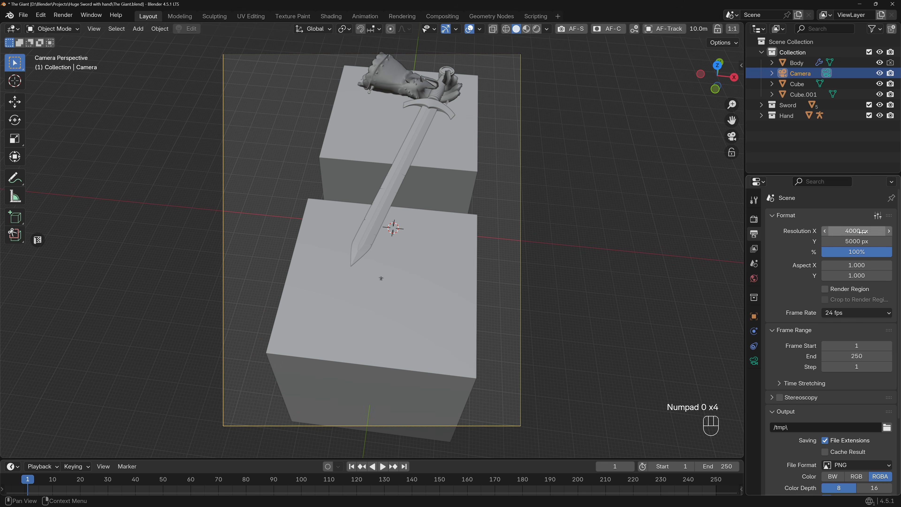
# Fly the camera closer so the sword, hand and cubes fill the portrait frame, and save the file.
pyautogui.keyDown('shift'); pyautogui.moveTo(355, 234); pyautogui.dragTo(382, 236, button='middle'); pyautogui.keyUp('shift')
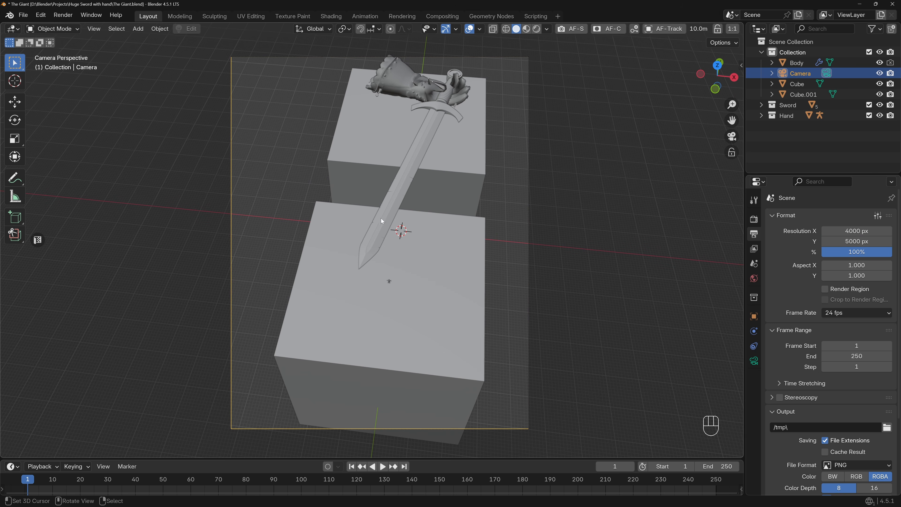
pyautogui.hotkey('shift', '`')
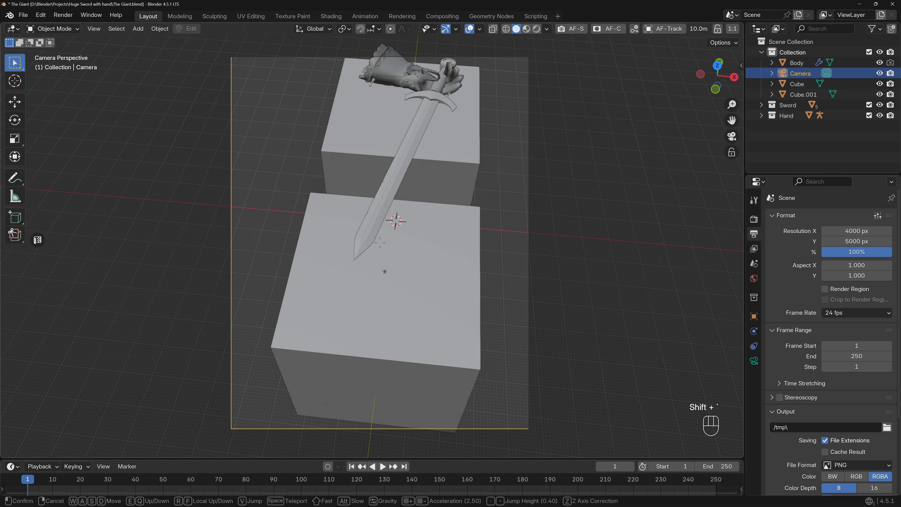
pyautogui.press('w')
pyautogui.press('d')
pyautogui.press('a')
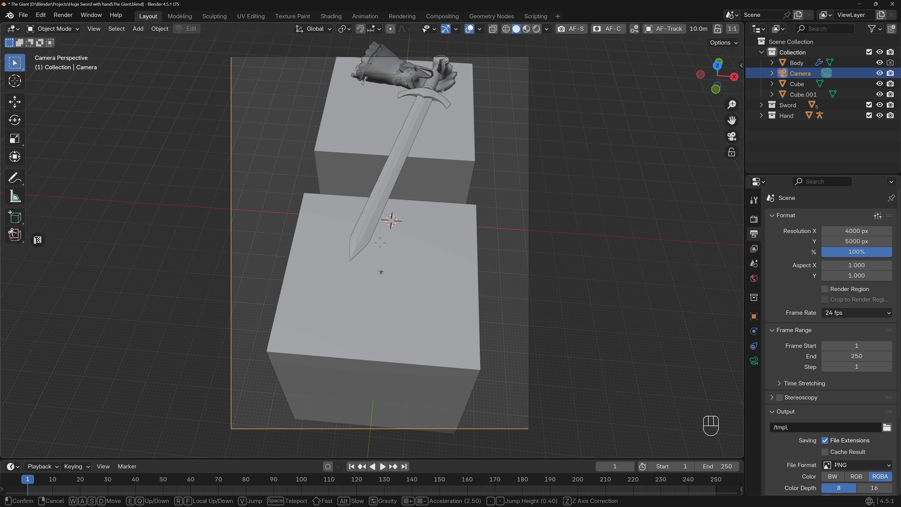
pyautogui.press('s')
pyautogui.press('w')
pyautogui.press('a')
pyautogui.press('d')
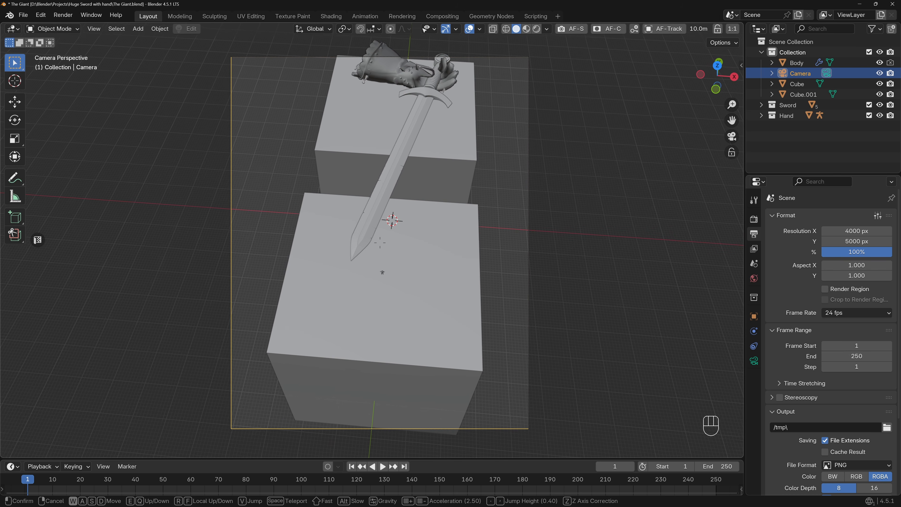
pyautogui.press('w')
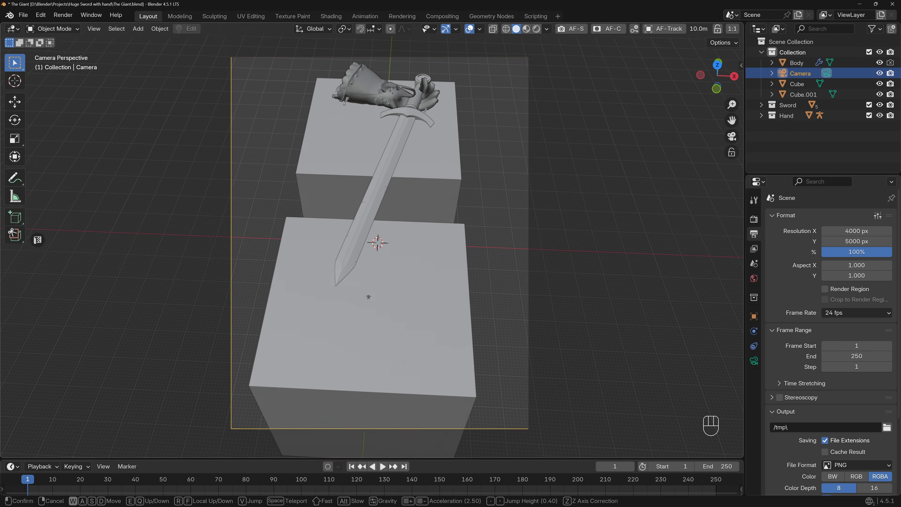
pyautogui.press('w')
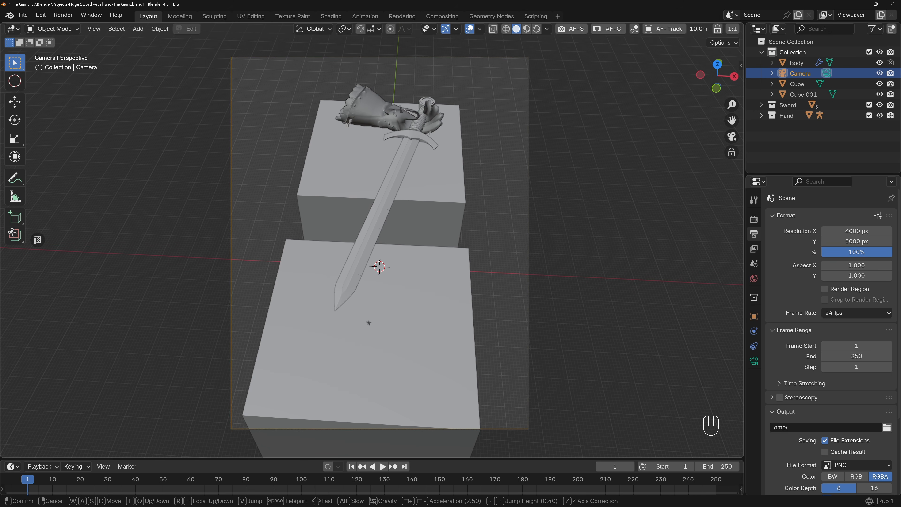
pyautogui.press('q')
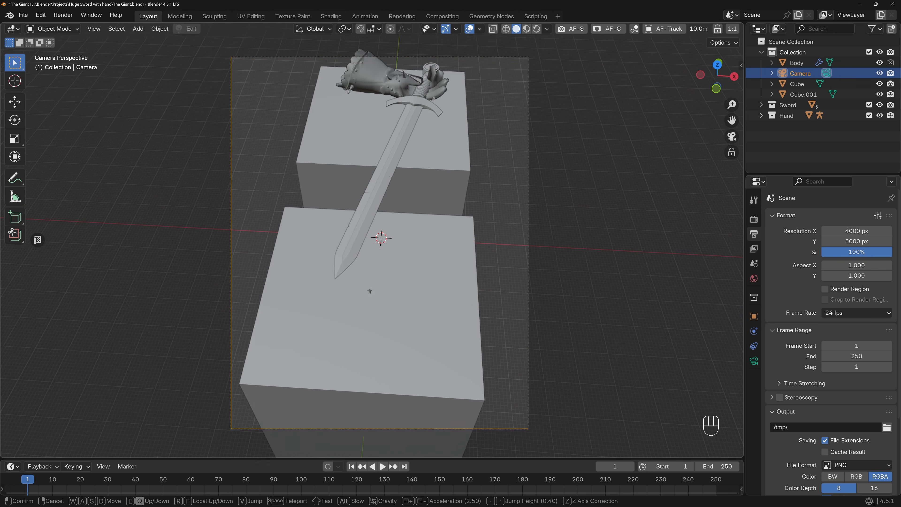
pyautogui.click(380, 243)
pyautogui.hotkey('ctrl', 's')
# Lock the camera to the view and reframe the scene from a more sideways angle, with the near cube extending past the frame.
pyautogui.press('n')
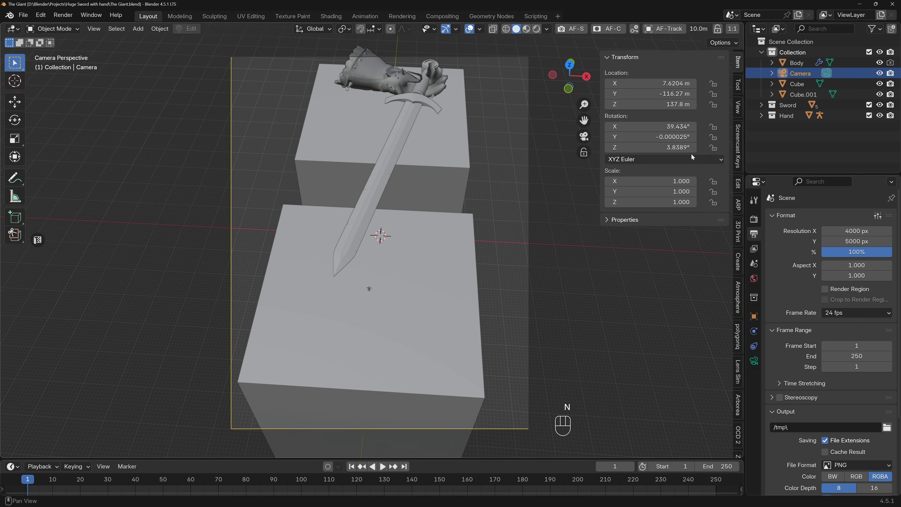
pyautogui.click(738, 107)
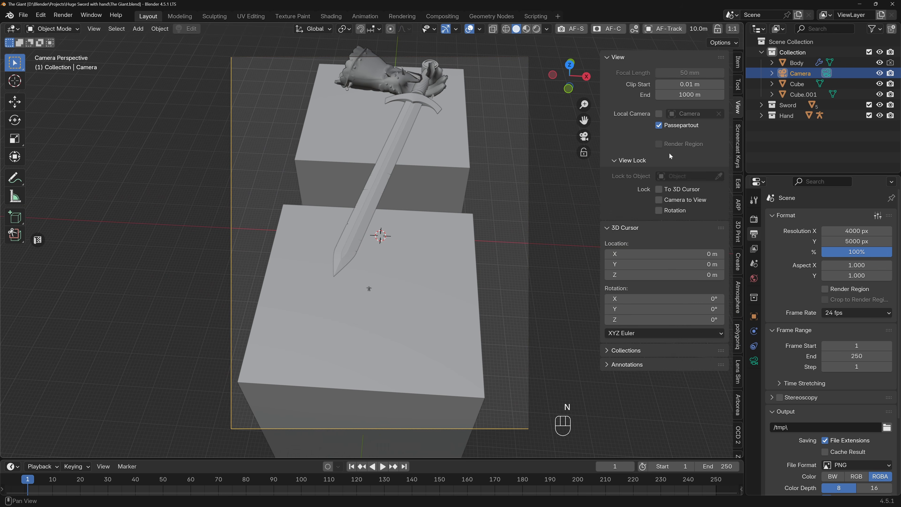
pyautogui.click(659, 199)
pyautogui.moveTo(372, 215)
pyautogui.keyDown('shift'); pyautogui.mouseDown(button='middle')
pyautogui.moveTo(380, 209)
pyautogui.moveTo(389, 217)
pyautogui.mouseUp(button='middle'); pyautogui.keyUp('shift')
pyautogui.click(392, 253)
pyautogui.moveTo(391, 252); pyautogui.dragTo(393, 223, button='middle')
pyautogui.moveTo(390, 228); pyautogui.dragTo(397, 233, button='middle')
pyautogui.keyDown('shift'); pyautogui.moveTo(396, 233); pyautogui.dragTo(392, 242, button='middle'); pyautogui.keyUp('shift')
pyautogui.moveTo(391, 242)
pyautogui.keyDown('ctrl'); pyautogui.mouseDown(button='middle')
pyautogui.moveTo(393, 231)
pyautogui.moveTo(398, 238)
pyautogui.mouseUp(button='middle'); pyautogui.keyUp('ctrl')
pyautogui.keyDown('ctrl'); pyautogui.moveTo(398, 238); pyautogui.dragTo(398, 233, button='middle'); pyautogui.keyUp('ctrl')
pyautogui.keyDown('shift'); pyautogui.moveTo(399, 233); pyautogui.dragTo(401, 225, button='middle'); pyautogui.keyUp('shift')
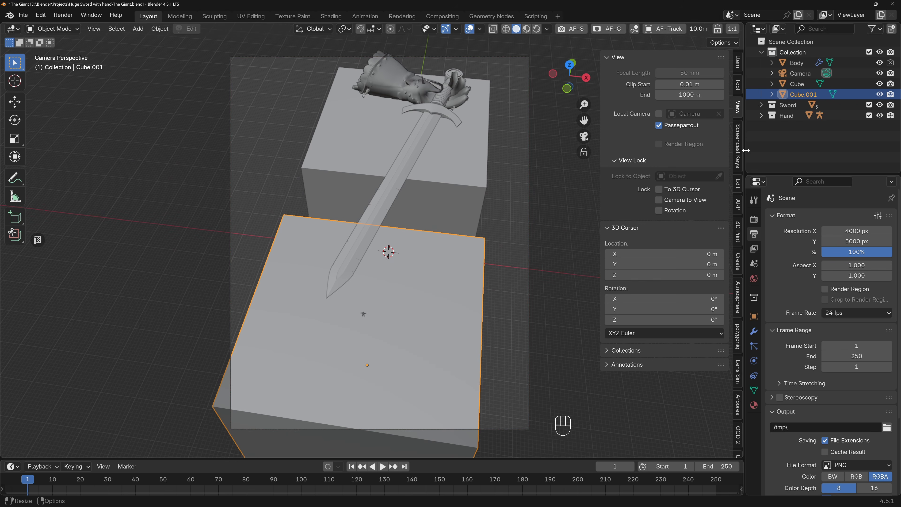
# Lock the camera to the view with the Photographer add-on and frame the sword and cubes from closer and higher.
pyautogui.scroll(-5, 742, 377)
pyautogui.click(738, 392)
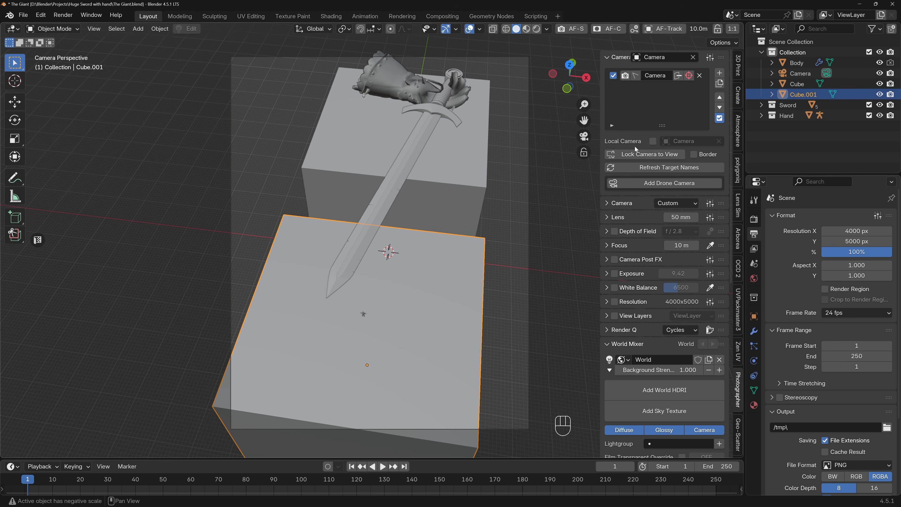
pyautogui.moveTo(390, 184)
pyautogui.mouseDown(button='middle')
pyautogui.moveTo(385, 200)
pyautogui.moveTo(385, 192)
pyautogui.mouseUp(button='middle')
pyautogui.keyDown('ctrl'); pyautogui.moveTo(385, 192); pyautogui.dragTo(386, 199, button='middle'); pyautogui.keyUp('ctrl')
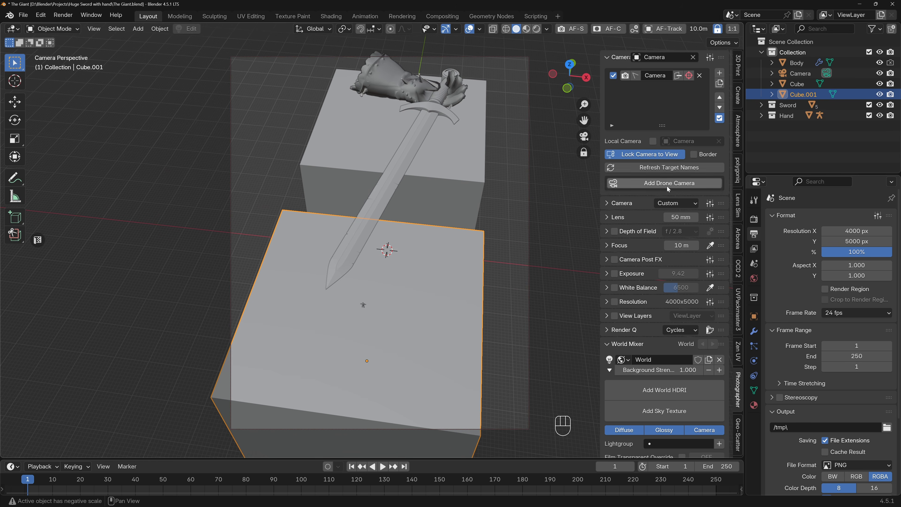
pyautogui.keyDown('ctrl'); pyautogui.moveTo(416, 233); pyautogui.dragTo(417, 229, button='middle'); pyautogui.keyUp('ctrl')
pyautogui.keyDown('shift'); pyautogui.moveTo(418, 229); pyautogui.dragTo(428, 260, button='middle'); pyautogui.keyUp('shift')
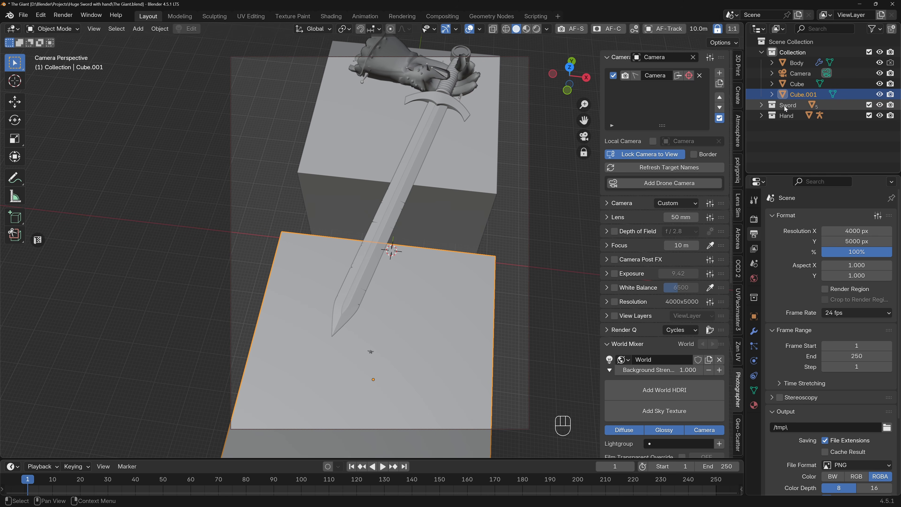
# Select the sword and hand and move them horizontally about 14.6 m toward the figure's cube, keeping their height locked.
pyautogui.rightClick(794, 104)
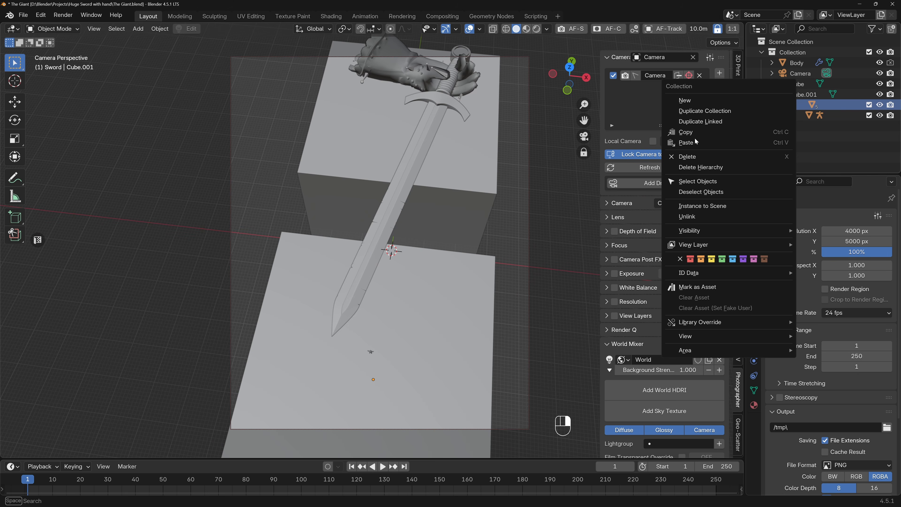
pyautogui.click(709, 184)
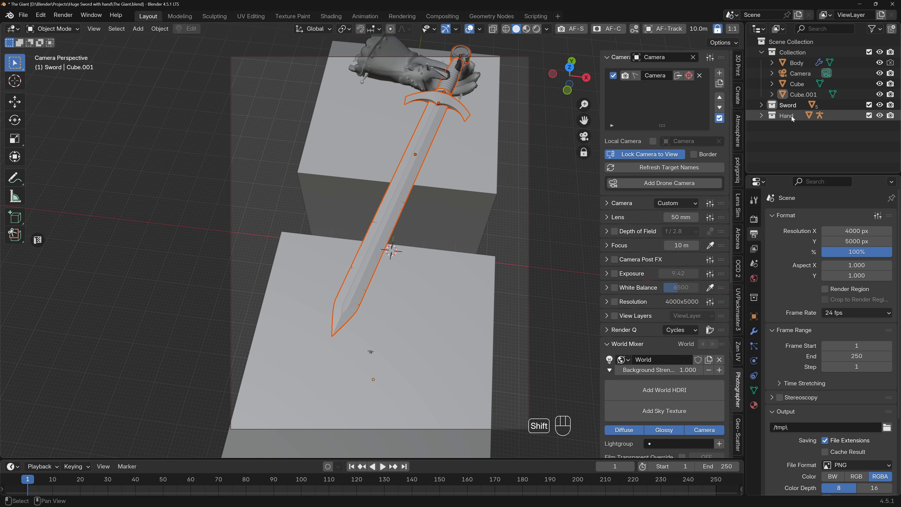
pyautogui.click(368, 105)
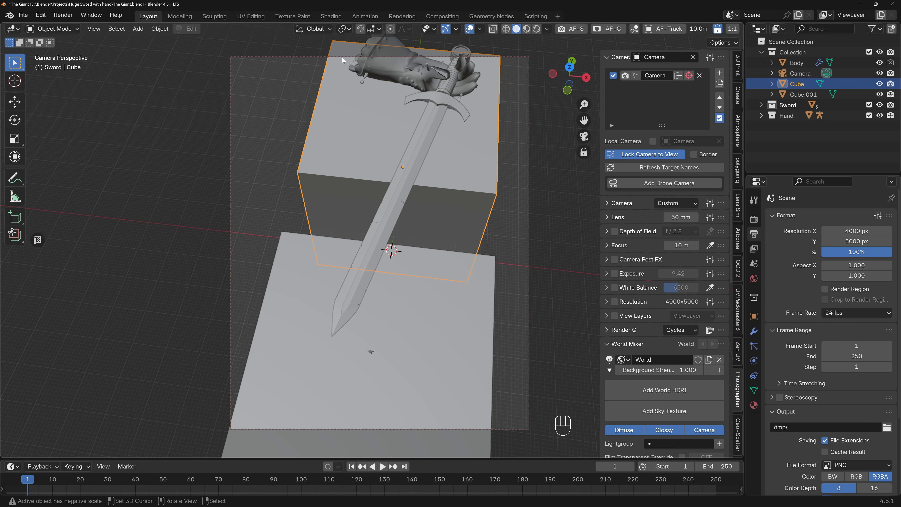
pyautogui.moveTo(481, 167); pyautogui.dragTo(480, 166)
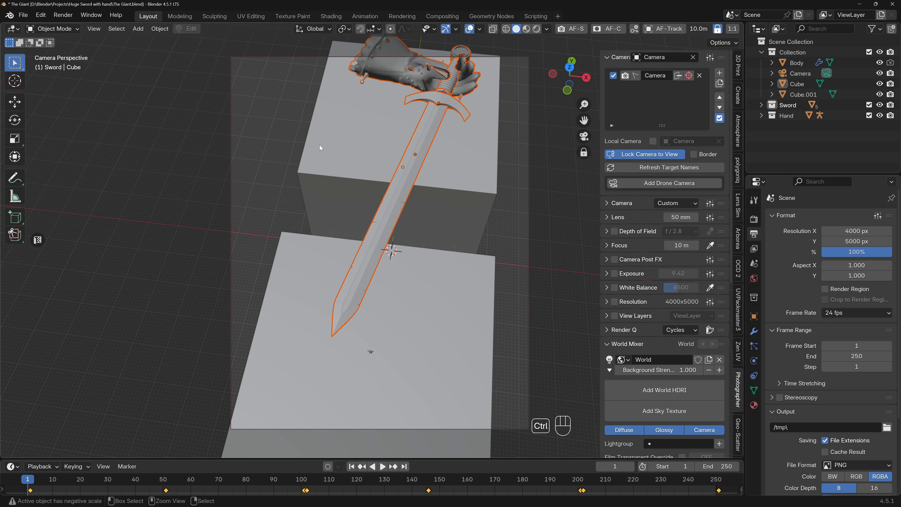
pyautogui.press('g')
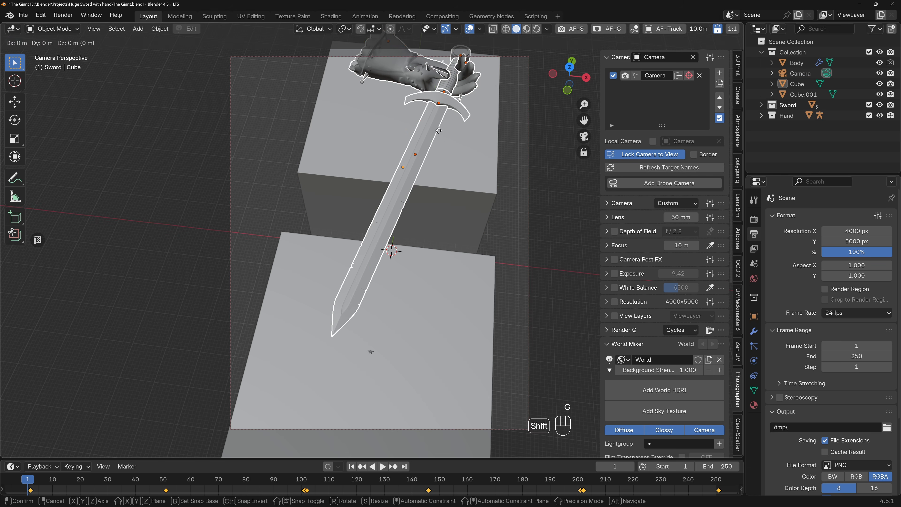
pyautogui.hotkey('shift', 'z')
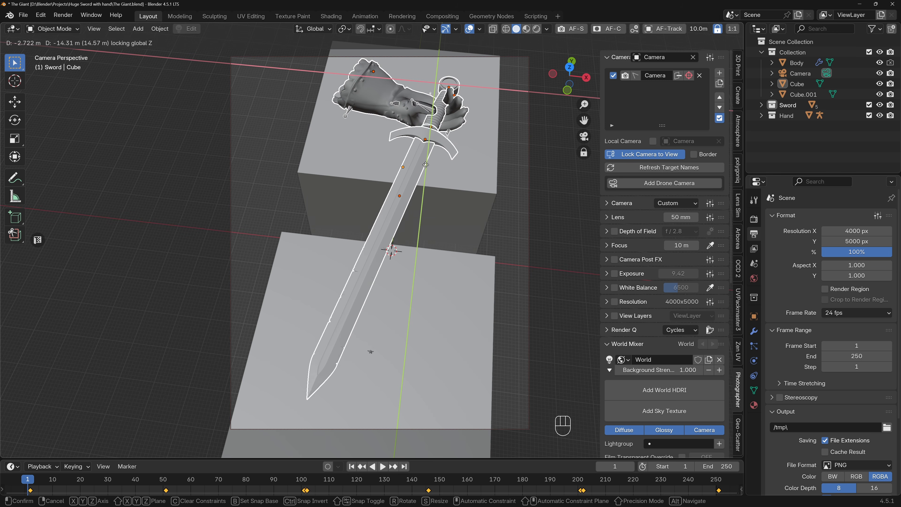
pyautogui.click(427, 167)
# Select all objects of the Hand collection and rotate them 180° about the global Z axis.
pyautogui.rightClick(787, 115)
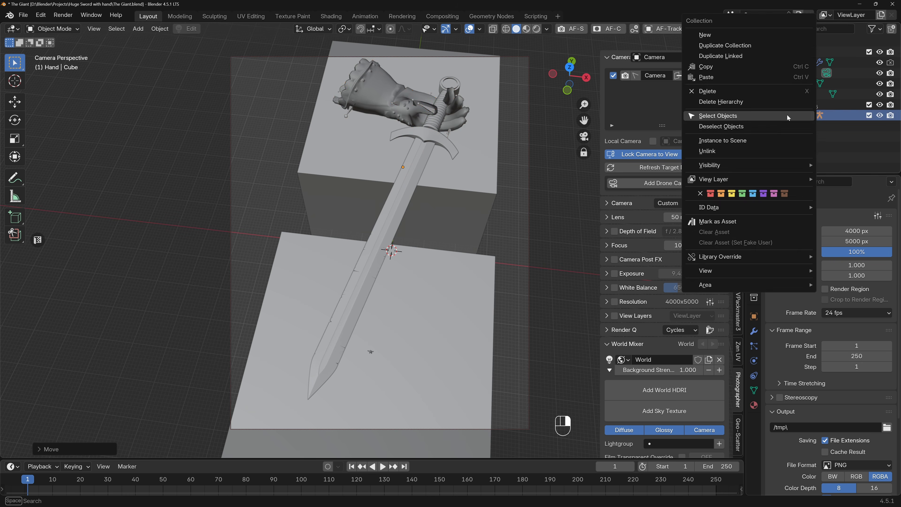
pyautogui.click(745, 113)
pyautogui.write('rz180')
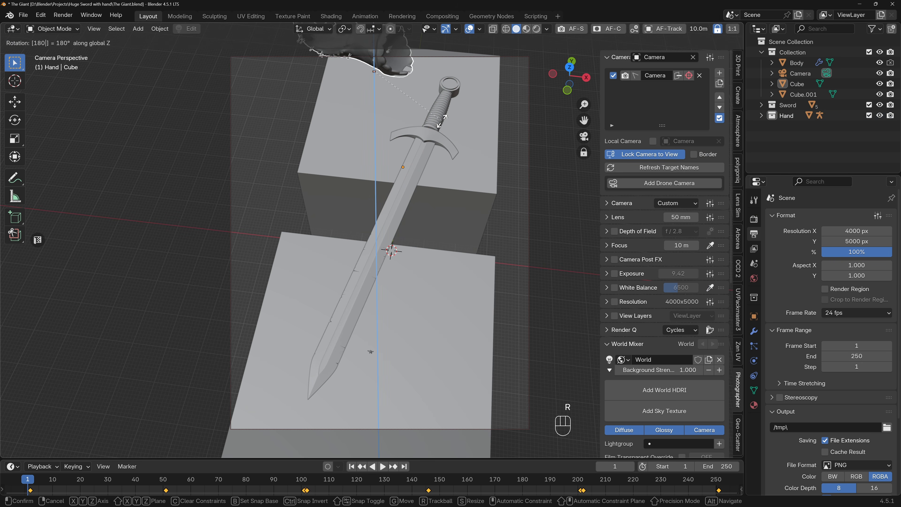
pyautogui.press('Return')
# Move the hand horizontally about 47 m onto the sword's grip, keeping its height locked.
pyautogui.press('g')
pyautogui.hotkey('shift', 'z')
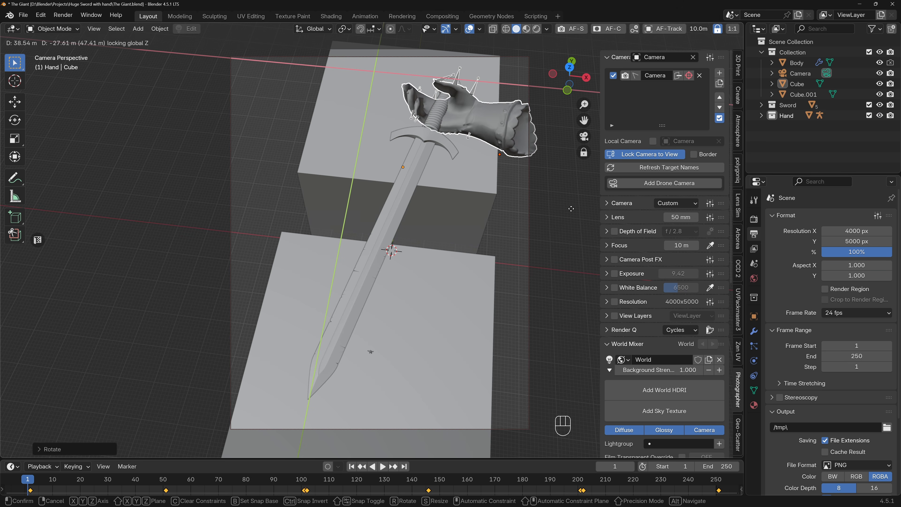
pyautogui.click(571, 208)
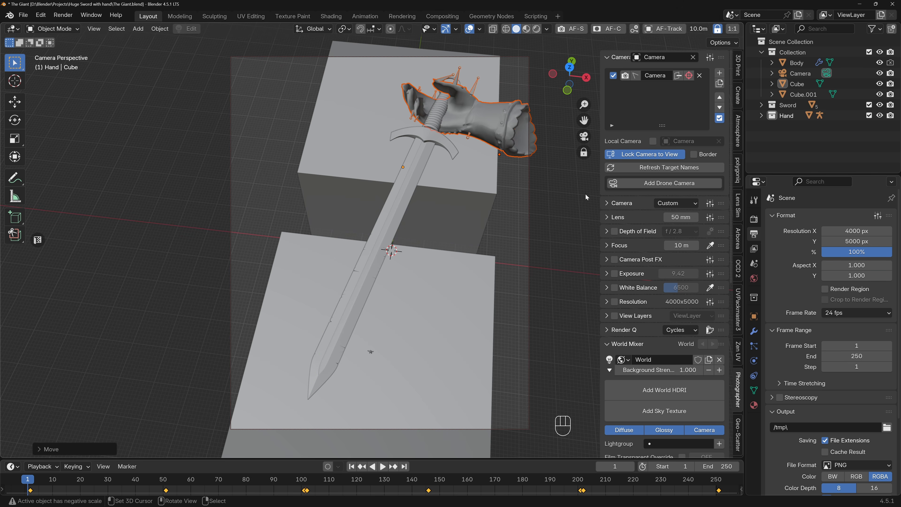
# Rotate the hand slightly at the sword's grip and reframe the camera on the scene from a lower angle.
pyautogui.press('r')
pyautogui.click(583, 156)
pyautogui.moveTo(458, 153)
pyautogui.keyDown('ctrl'); pyautogui.mouseDown(button='middle')
pyautogui.moveTo(460, 130)
pyautogui.moveTo(463, 155)
pyautogui.moveTo(466, 135)
pyautogui.moveTo(456, 137)
pyautogui.moveTo(469, 139)
pyautogui.mouseUp(button='middle'); pyautogui.keyUp('ctrl')
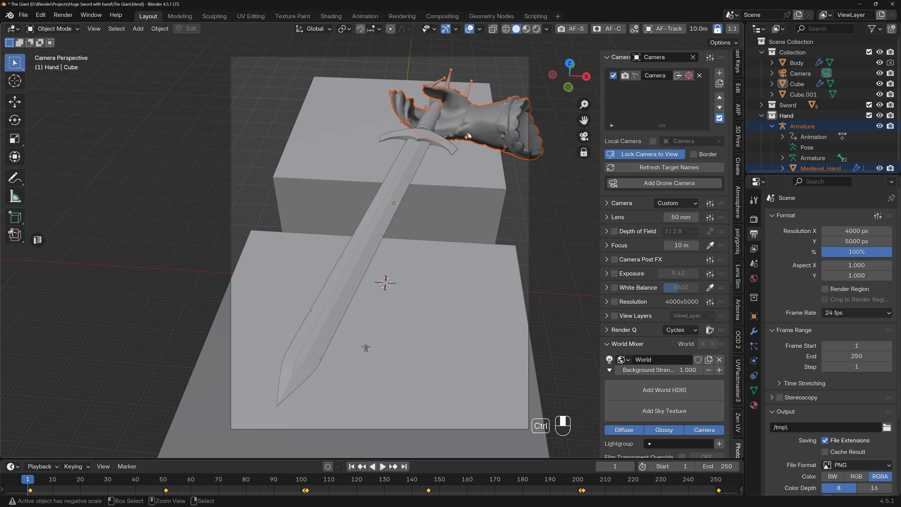
# Select both cubes and scale them along the X axis until they extend beyond both sides of the camera frame.
pyautogui.click(458, 181)
pyautogui.keyDown('shift'); pyautogui.click(461, 268); pyautogui.keyUp('shift')
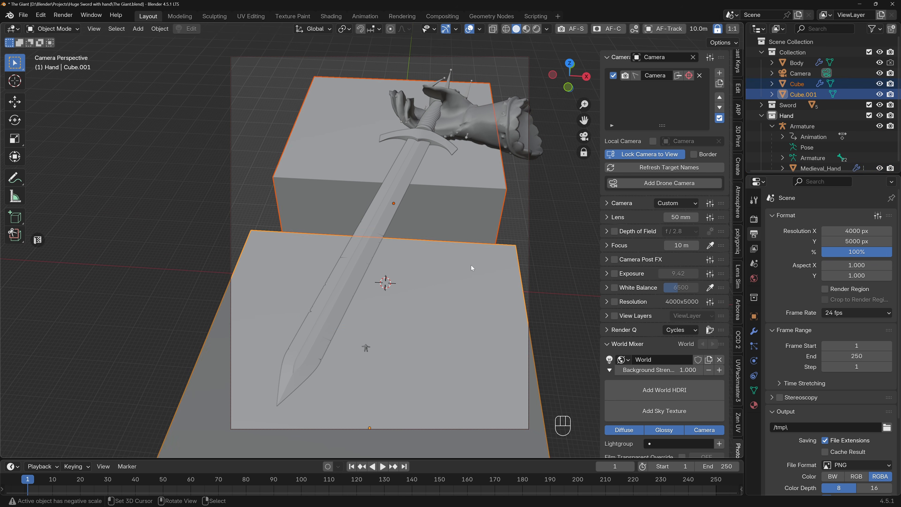
pyautogui.press('s')
pyautogui.press('x')
pyautogui.click(575, 277)
pyautogui.keyDown('shift'); pyautogui.moveTo(479, 238); pyautogui.dragTo(465, 235, button='middle'); pyautogui.keyUp('shift')
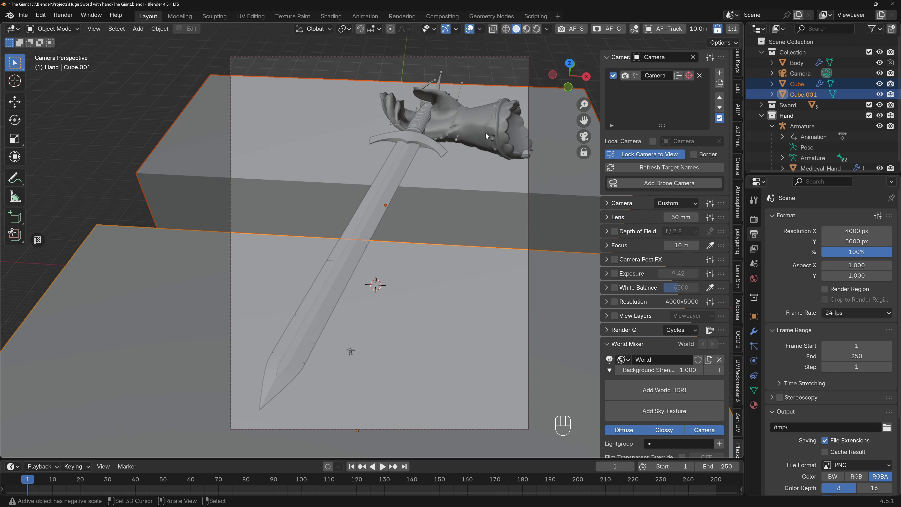
# Select all objects of the Hand collection.
pyautogui.click(486, 131)
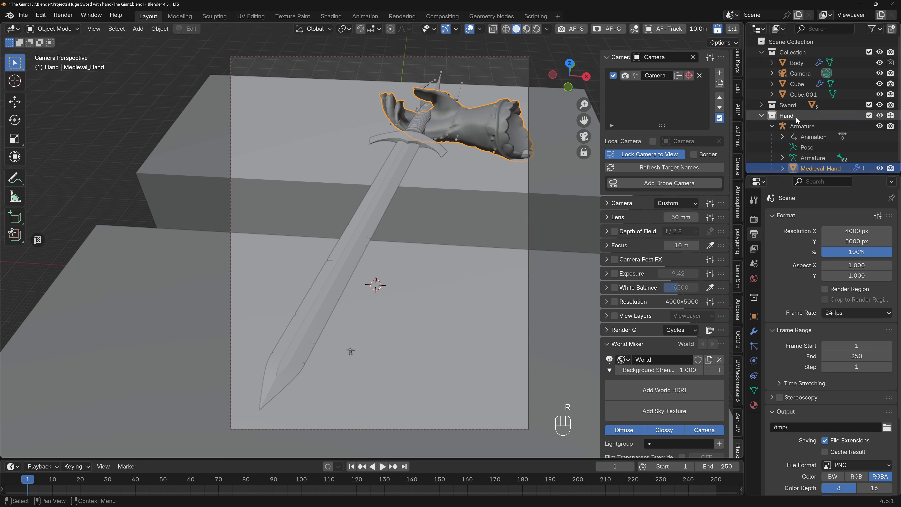
pyautogui.rightClick(750, 116)
pyautogui.click(718, 118)
# Try rotating the hand about the global Z axis and moving it about 9.5 m with its height locked, and undo both.
pyautogui.press('r')
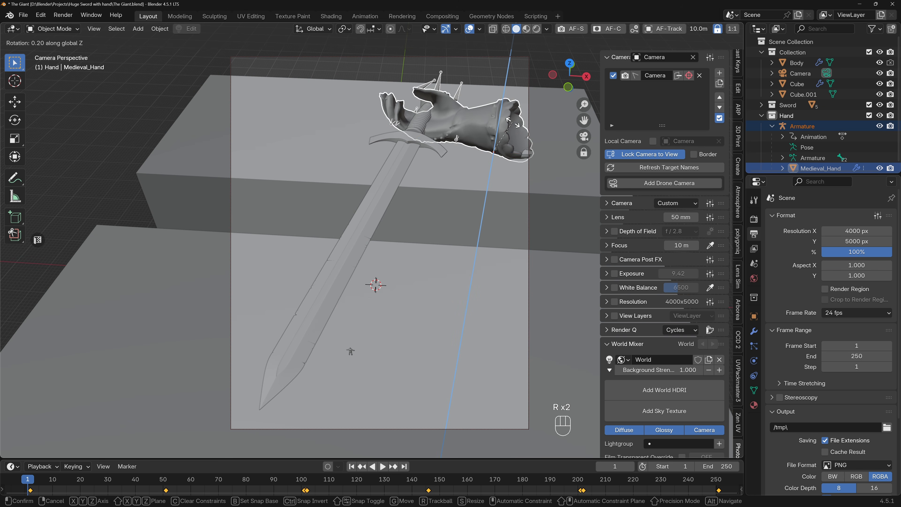
pyautogui.click(499, 126)
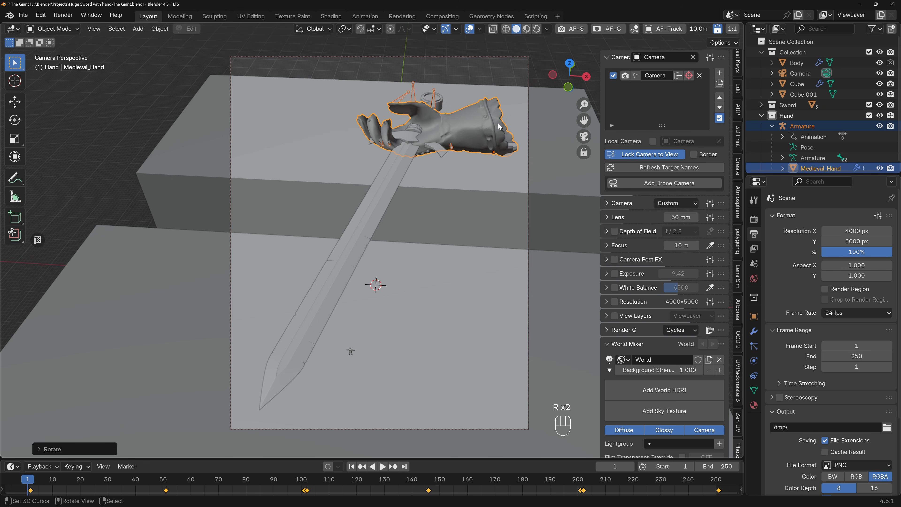
pyautogui.press('g')
pyautogui.hotkey('shift', 'z')
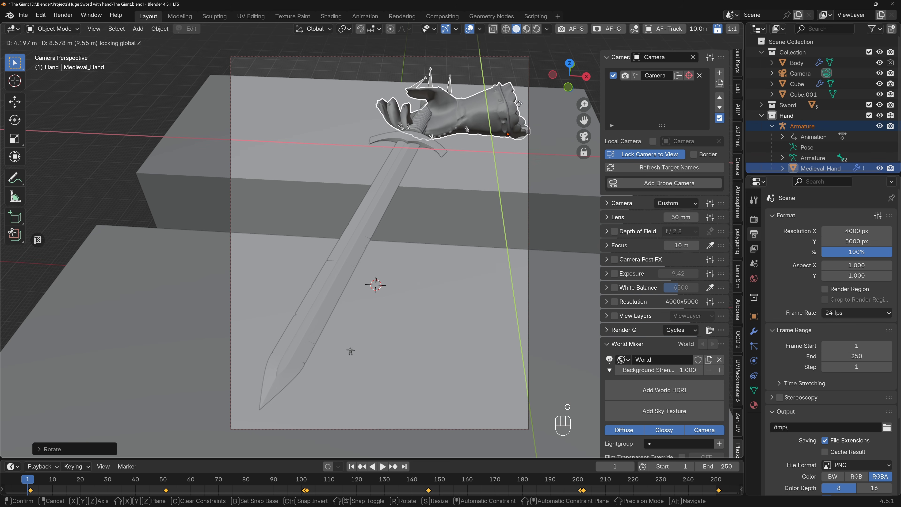
pyautogui.click(519, 103)
pyautogui.hotkey('ctrl', 'z')
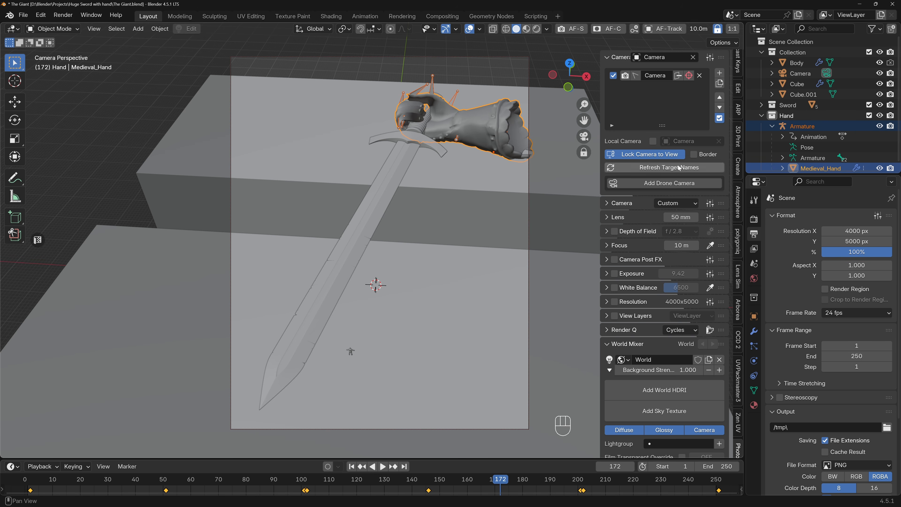
# Inspect the hand outside the camera view and move it along the global X axis to align with the sword's grip.
pyautogui.moveTo(487, 145); pyautogui.dragTo(253, 149, button='middle')
pyautogui.scroll(3, 399, 131)
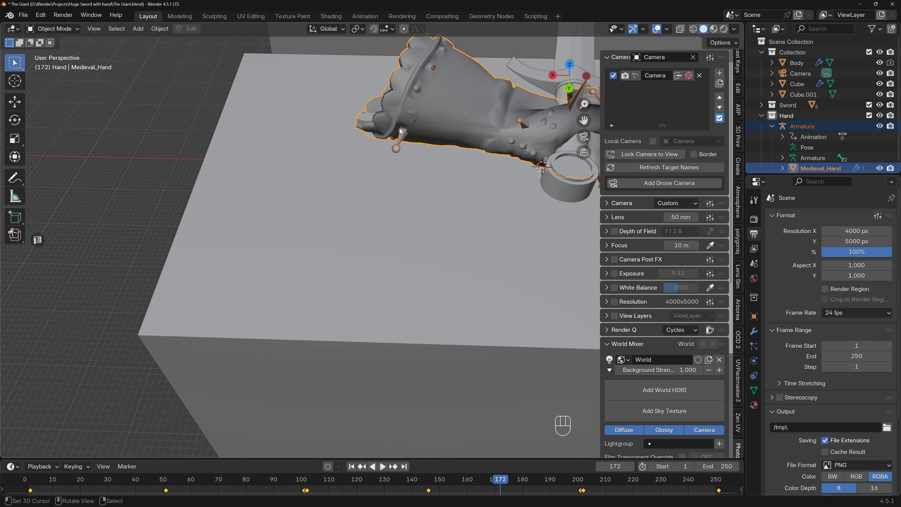
pyautogui.press('KP_3')
pyautogui.press('KP_1')
pyautogui.press('KP_3')
pyautogui.press('ctrl+KP_3')
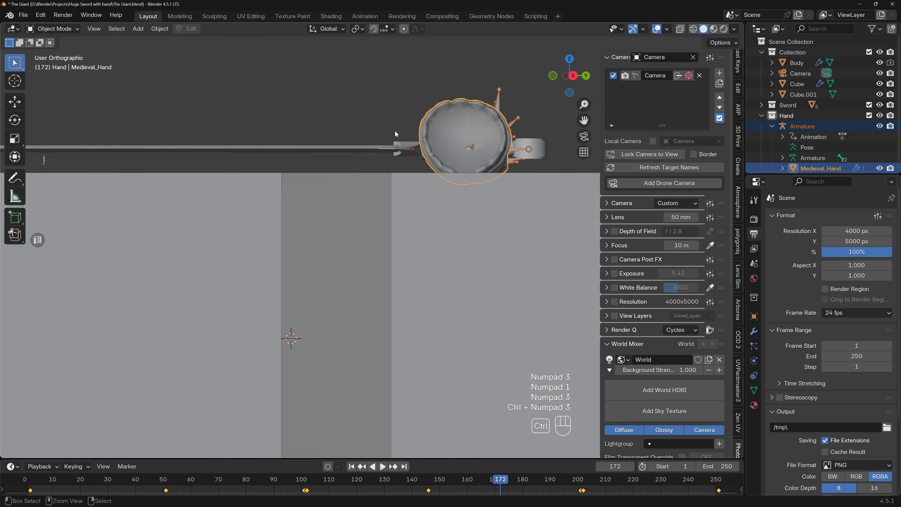
pyautogui.moveTo(399, 95); pyautogui.dragTo(501, 227, button='middle')
pyautogui.press('g')
pyautogui.press('x')
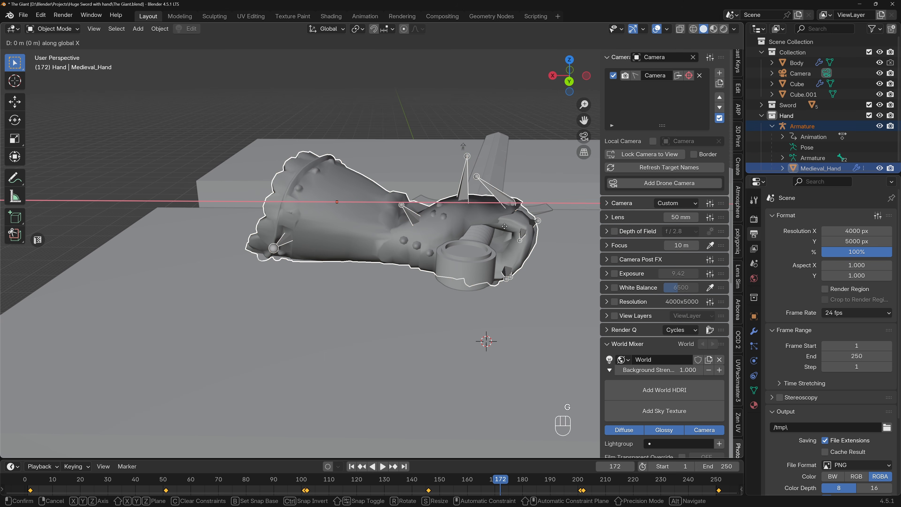
pyautogui.click(492, 225)
# Set the hand animation to frame 197 and adjust the hand's height along the global Z axis around the grip.
pyautogui.moveTo(492, 224); pyautogui.dragTo(374, 438, button='middle')
pyautogui.moveTo(500, 481); pyautogui.dragTo(569, 482)
pyautogui.moveTo(344, 297); pyautogui.dragTo(486, 280, button='middle')
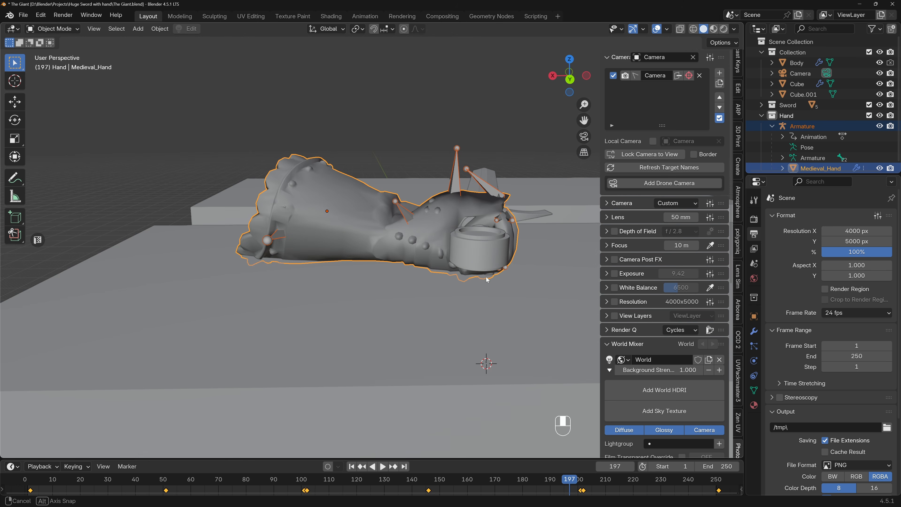
pyautogui.press('g')
pyautogui.press('z')
pyautogui.click(487, 256)
pyautogui.moveTo(486, 256); pyautogui.dragTo(307, 277, button='middle')
pyautogui.press('g')
pyautogui.press('z')
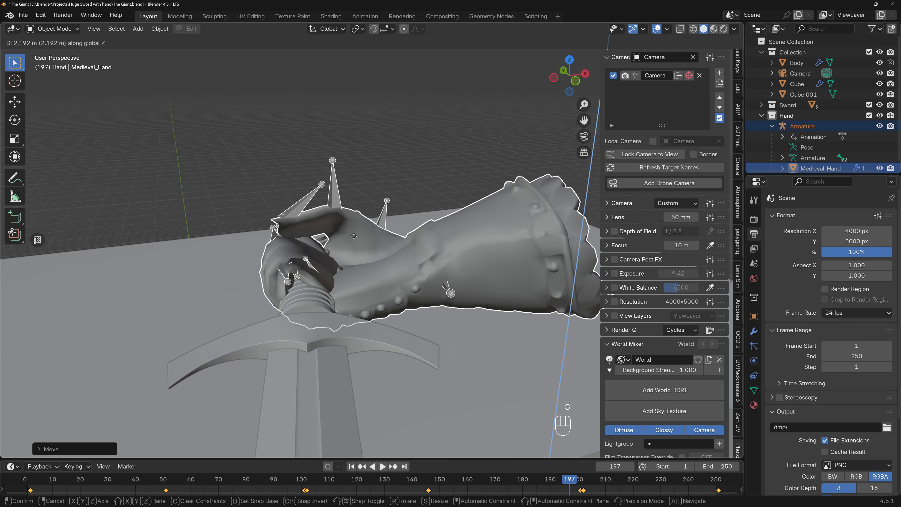
pyautogui.click(367, 250)
# Scale the hand up slightly and shift it along the global X axis back onto the grip.
pyautogui.press('s')
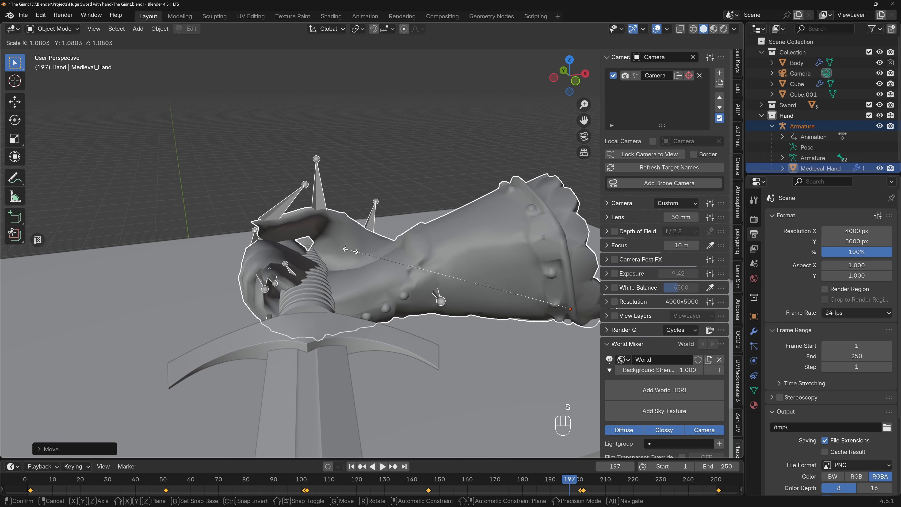
pyautogui.click(328, 249)
pyautogui.press('g')
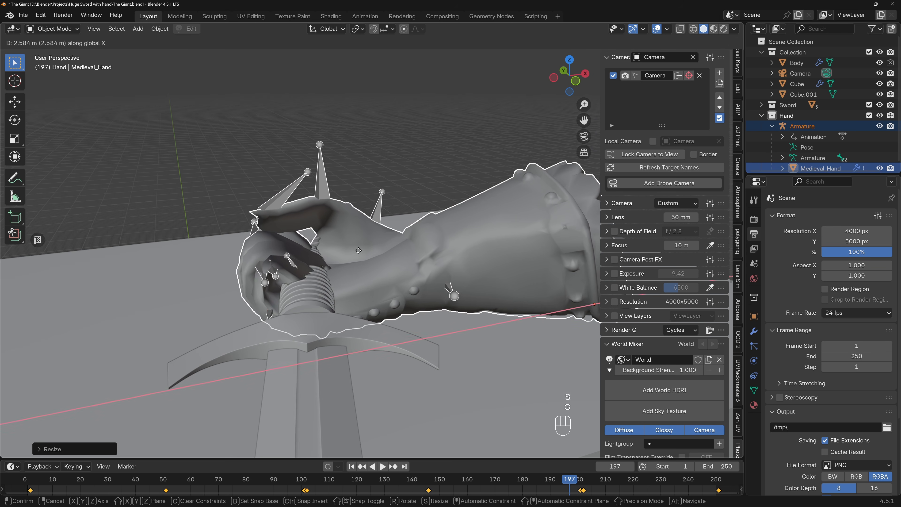
pyautogui.click(376, 254)
# Set the hand animation to frame 182 and move the hand about 0.49 m along the global X axis.
pyautogui.moveTo(571, 480); pyautogui.dragTo(520, 483)
pyautogui.moveTo(368, 346); pyautogui.dragTo(447, 342, button='middle')
pyautogui.moveTo(523, 480); pyautogui.dragTo(526, 481)
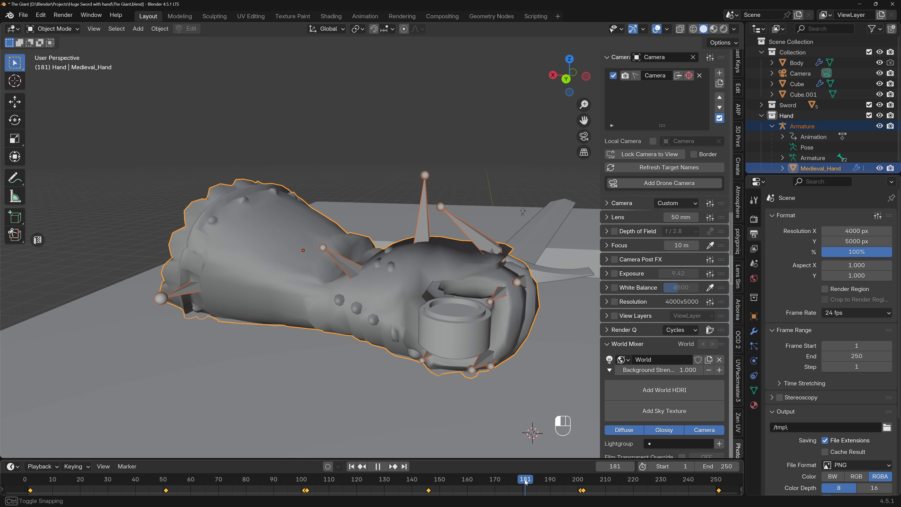
pyautogui.moveTo(511, 429); pyautogui.dragTo(454, 306, button='middle')
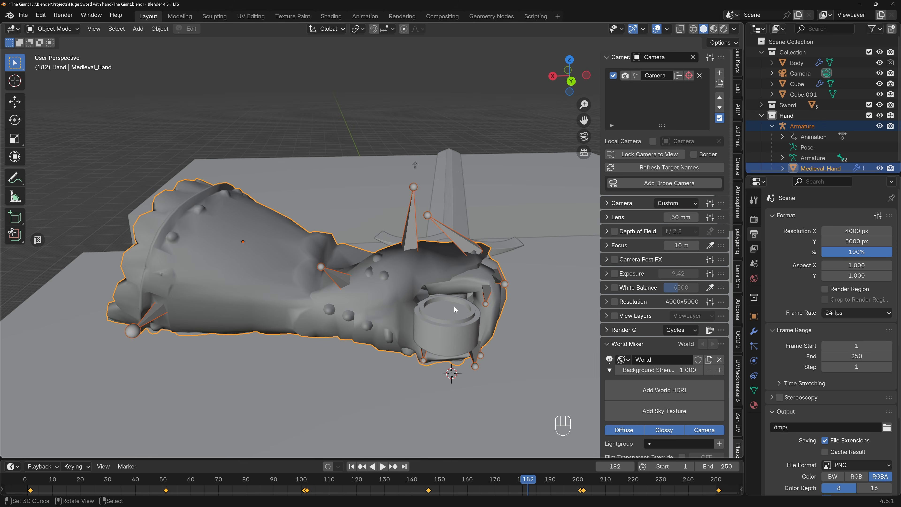
pyautogui.press('g')
pyautogui.press('x')
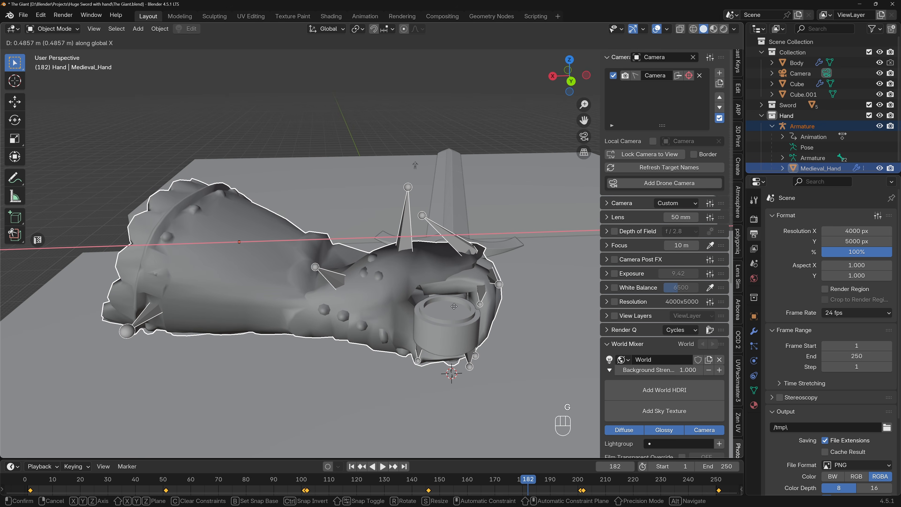
pyautogui.click(455, 306)
# Move the hand about -3.48 m along its local Y axis and about -0.7 m along the global X axis.
pyautogui.press('g')
pyautogui.press('y')
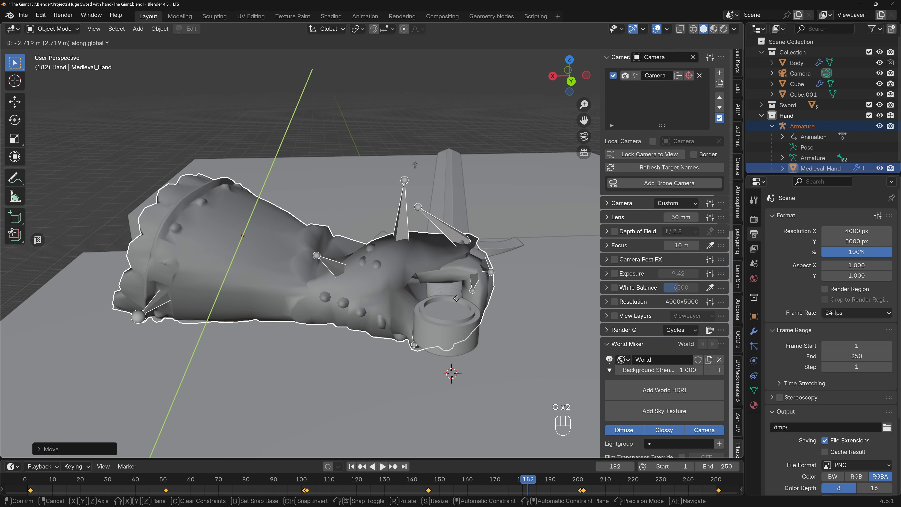
pyautogui.press('y')
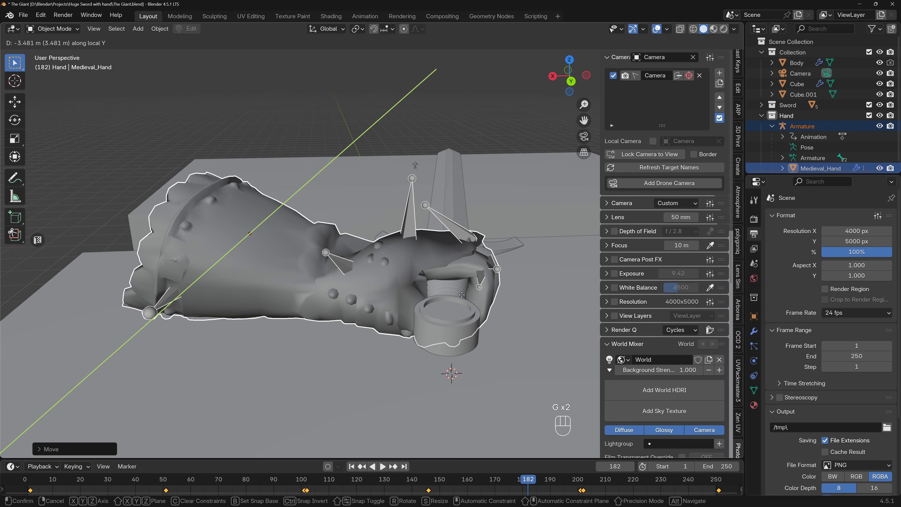
pyautogui.click(461, 294)
pyautogui.moveTo(462, 294); pyautogui.dragTo(273, 286, button='middle')
pyautogui.scroll(3, 255, 282)
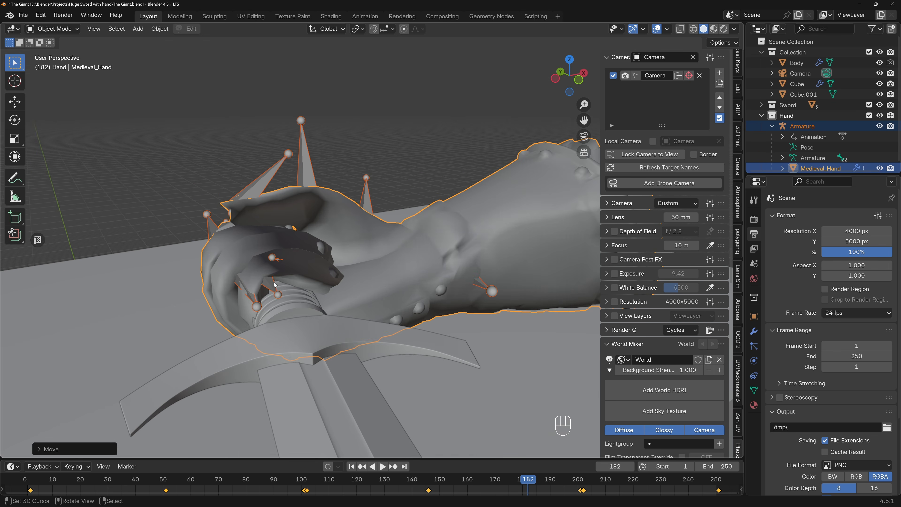
pyautogui.press('g')
pyautogui.press('x')
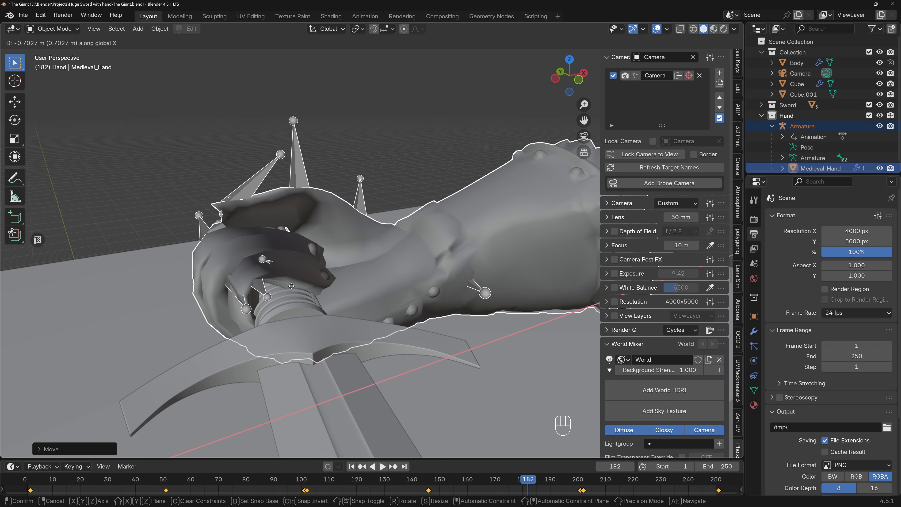
pyautogui.click(292, 286)
# Return to the camera view and scrub the hand animation back to the open-hand pose at frame 0.
pyautogui.moveTo(293, 287); pyautogui.dragTo(290, 267, button='middle')
pyautogui.moveTo(528, 483); pyautogui.dragTo(370, 488)
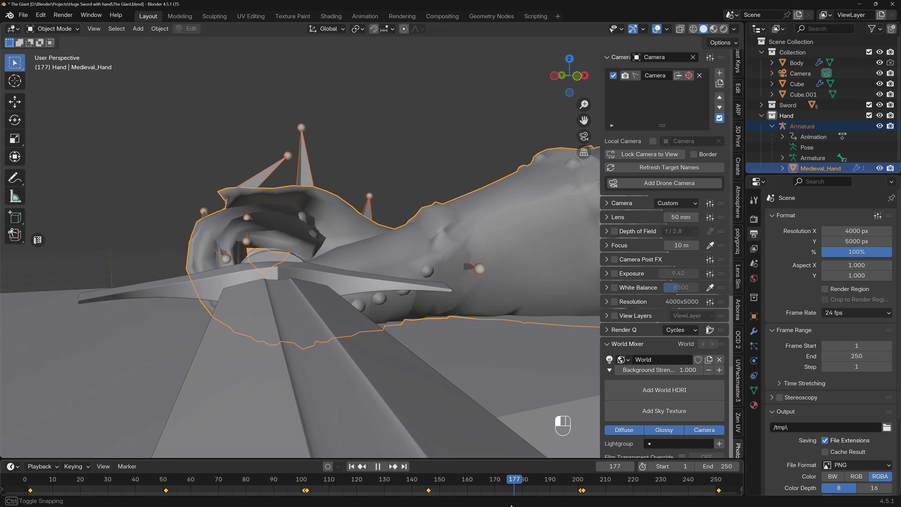
pyautogui.press('KP_0')
pyautogui.moveTo(493, 476); pyautogui.dragTo(258, 479)
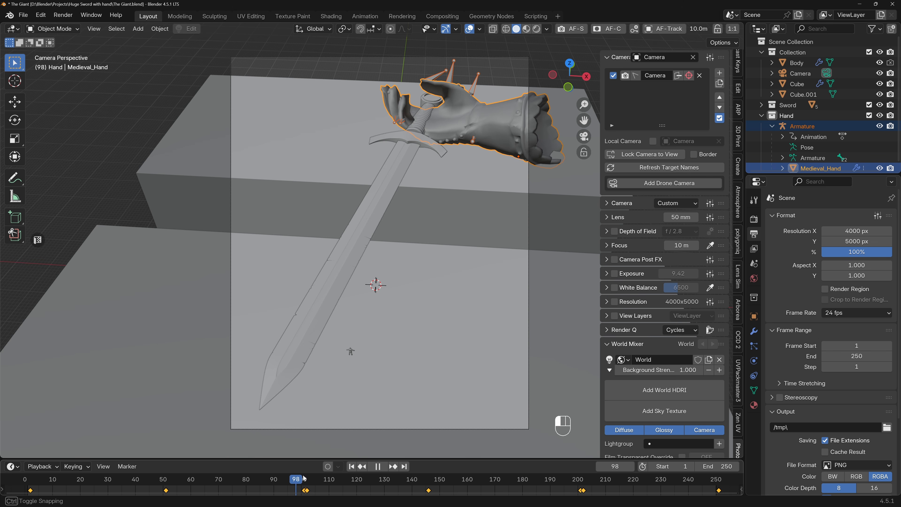
pyautogui.moveTo(312, 479); pyautogui.dragTo(303, 483)
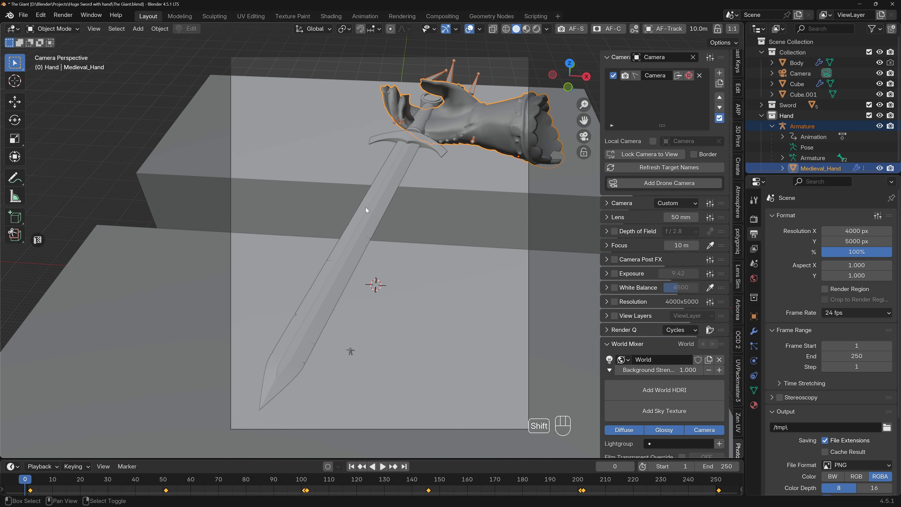
# Try lowering the hand slightly along the global Z axis in the camera view and undo the move.
pyautogui.press('g')
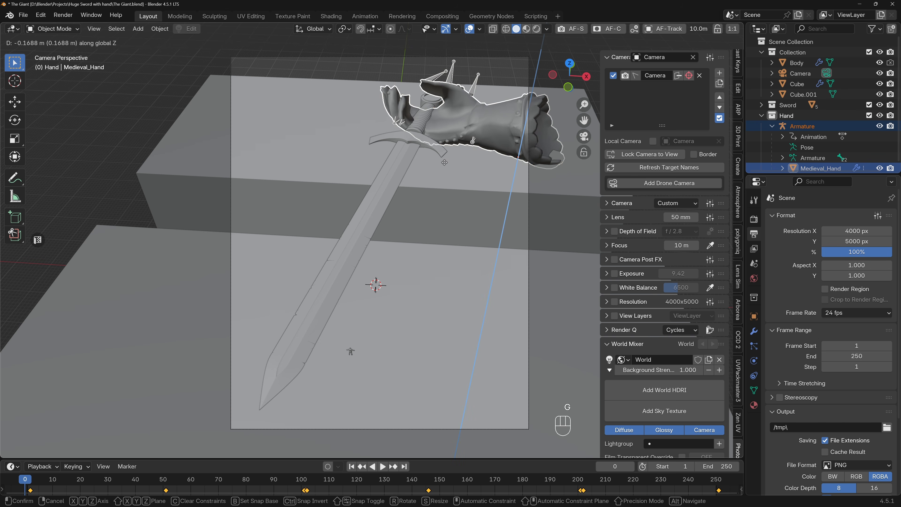
pyautogui.press('z')
pyautogui.click(445, 169)
pyautogui.scroll(6, 442, 135)
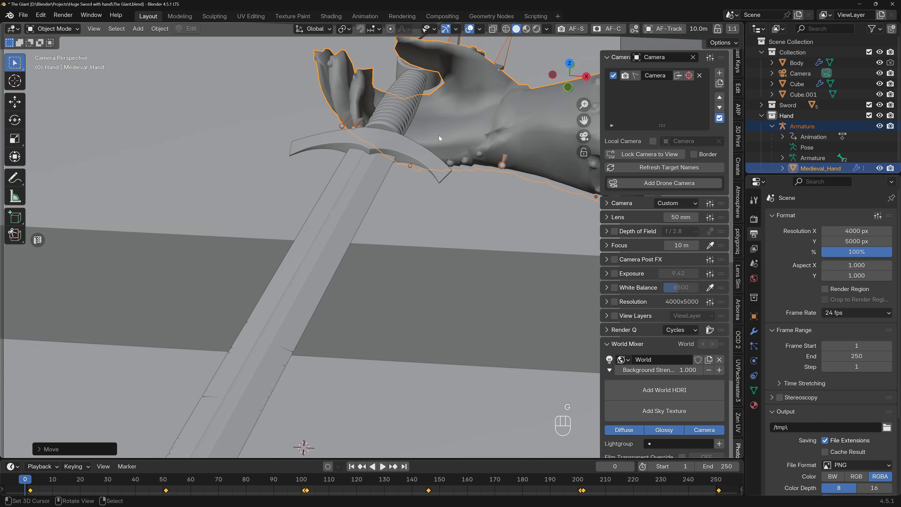
pyautogui.hotkey('ctrl', 'z')
# View the hand closely from outside the camera and raise it slightly along the global Z axis.
pyautogui.keyDown('shift'); pyautogui.moveTo(532, 183); pyautogui.dragTo(178, 193, button='middle'); pyautogui.keyUp('shift')
pyautogui.keyDown('shift'); pyautogui.moveTo(427, 160); pyautogui.dragTo(390, 222, button='middle'); pyautogui.keyUp('shift')
pyautogui.scroll(5, 437, 205)
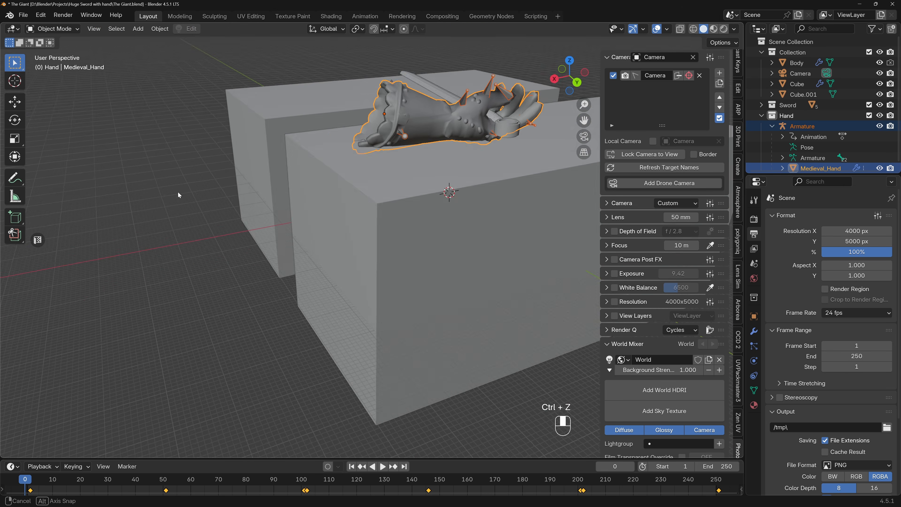
pyautogui.moveTo(436, 205)
pyautogui.mouseDown(button='middle')
pyautogui.moveTo(404, 181)
pyautogui.moveTo(640, 237)
pyautogui.moveTo(667, 216)
pyautogui.moveTo(443, 204)
pyautogui.moveTo(436, 195)
pyautogui.mouseUp(button='middle')
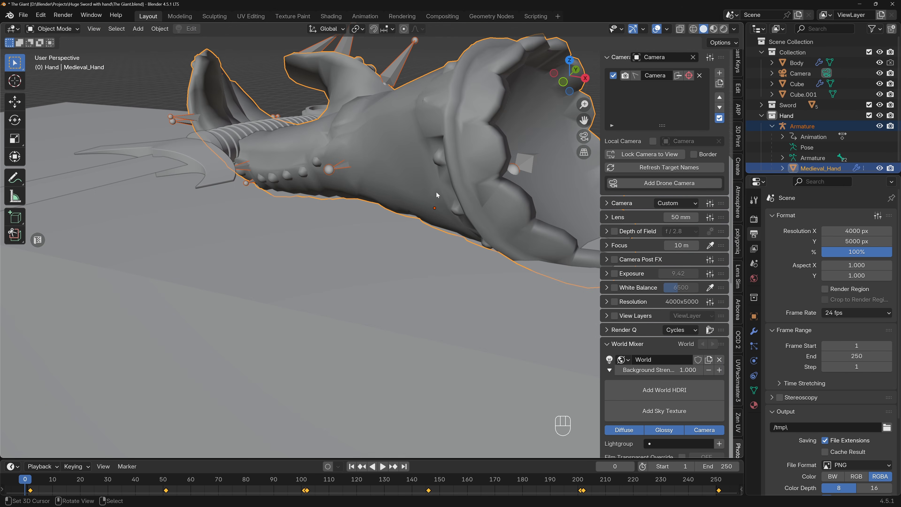
pyautogui.press('g')
pyautogui.press('z')
pyautogui.click(342, 184)
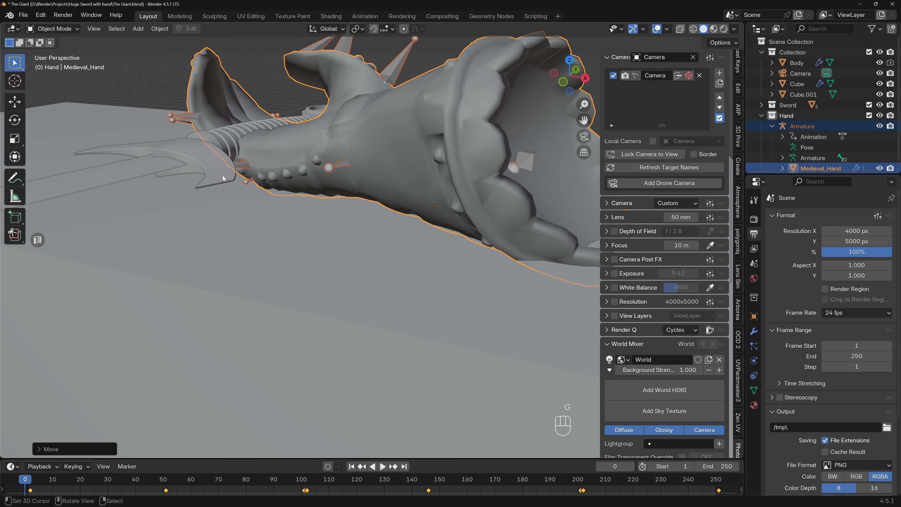
# Select all objects of the Sword collection and adjust their height along the global Z axis to fit the open hand.
pyautogui.rightClick(783, 105)
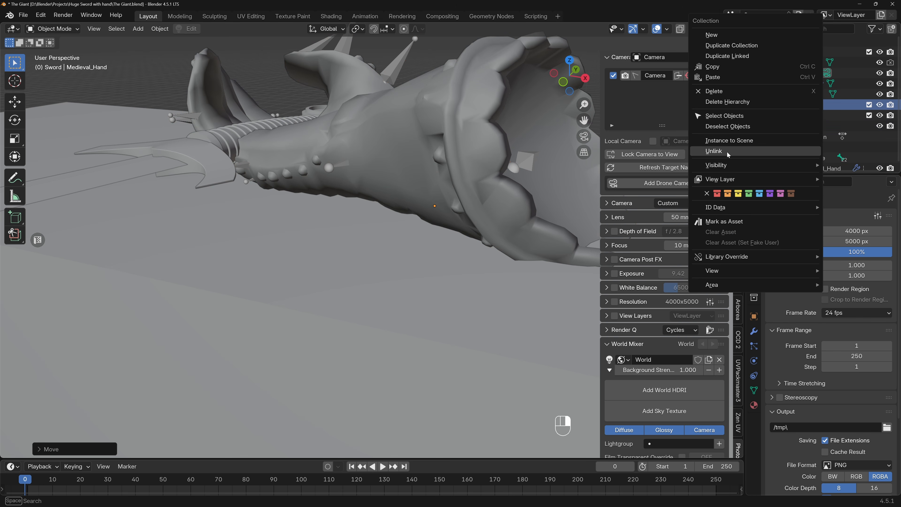
pyautogui.click(739, 116)
pyautogui.press('z')
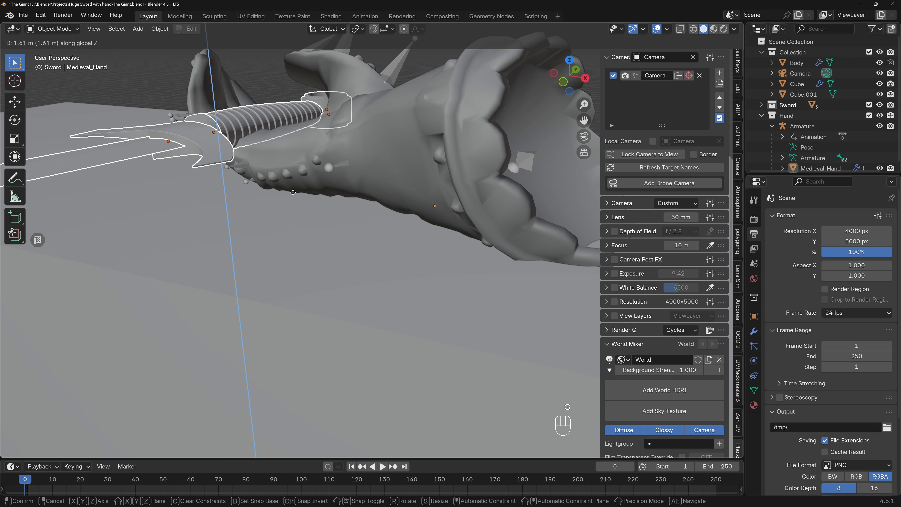
pyautogui.click(293, 181)
pyautogui.keyDown('shift'); pyautogui.moveTo(293, 181); pyautogui.dragTo(350, 270, button='middle'); pyautogui.keyUp('shift')
pyautogui.press('g')
pyautogui.press('z')
pyautogui.click(331, 245)
# Rotate the sword about -5° in the right orthographic view so its tip reaches the top of the figure's cube.
pyautogui.scroll(-4, 331, 245)
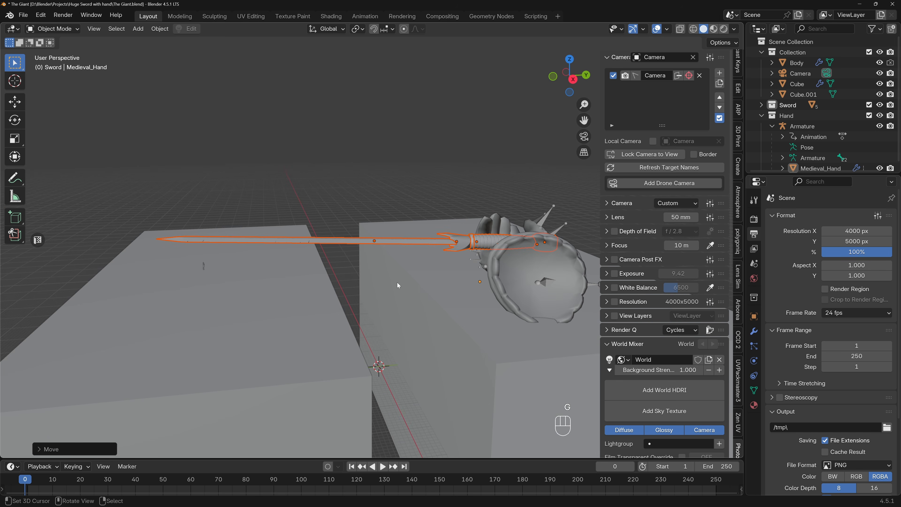
pyautogui.press('KP_3')
pyautogui.press('t')
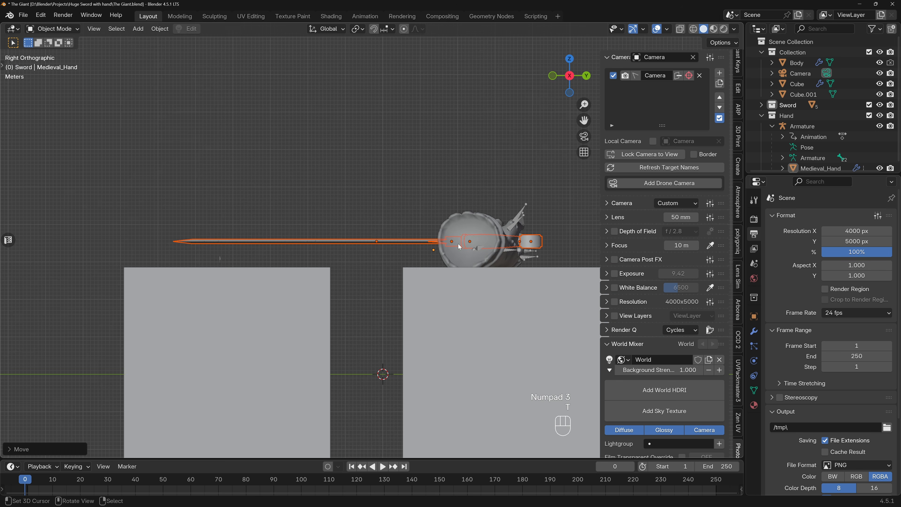
pyautogui.press('r')
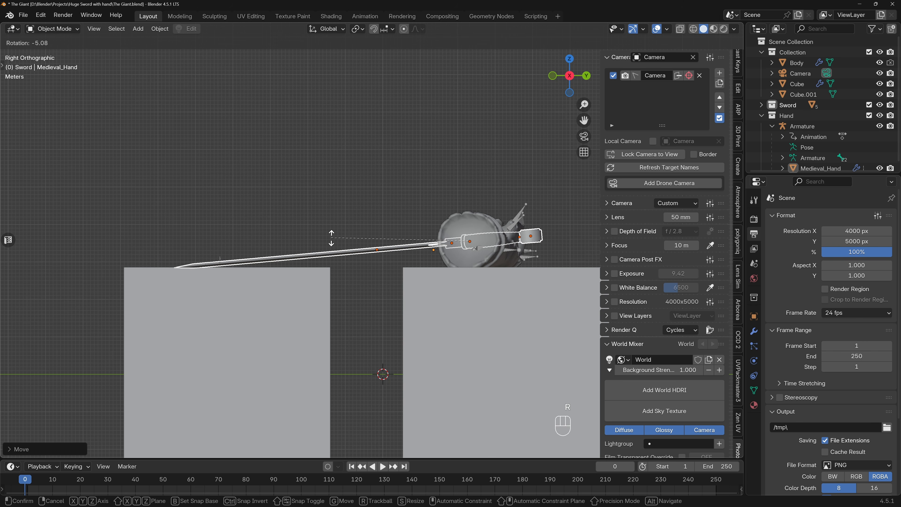
pyautogui.click(331, 238)
# Select all objects of the Hand collection and rotate them about -7° in the right orthographic view to follow the sword's tilt.
pyautogui.moveTo(331, 238); pyautogui.dragTo(381, 263, button='middle')
pyautogui.rightClick(790, 116)
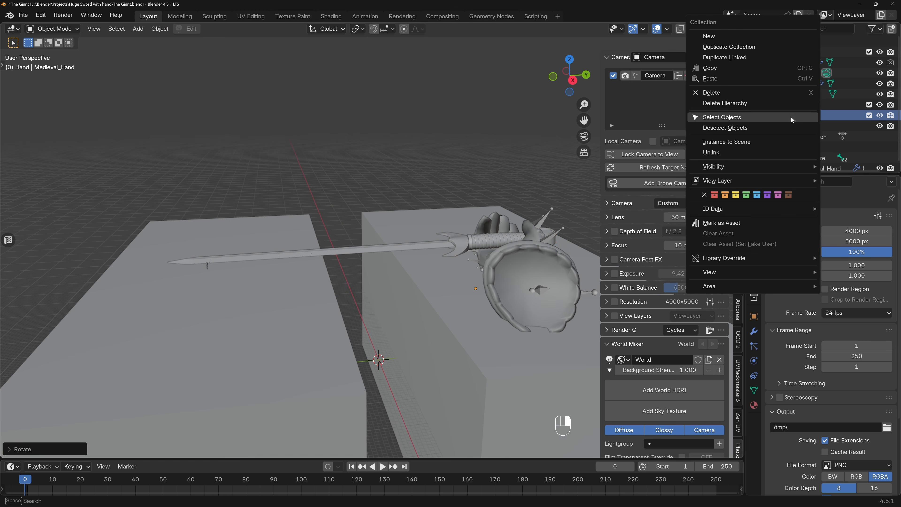
pyautogui.click(759, 121)
pyautogui.click(762, 115)
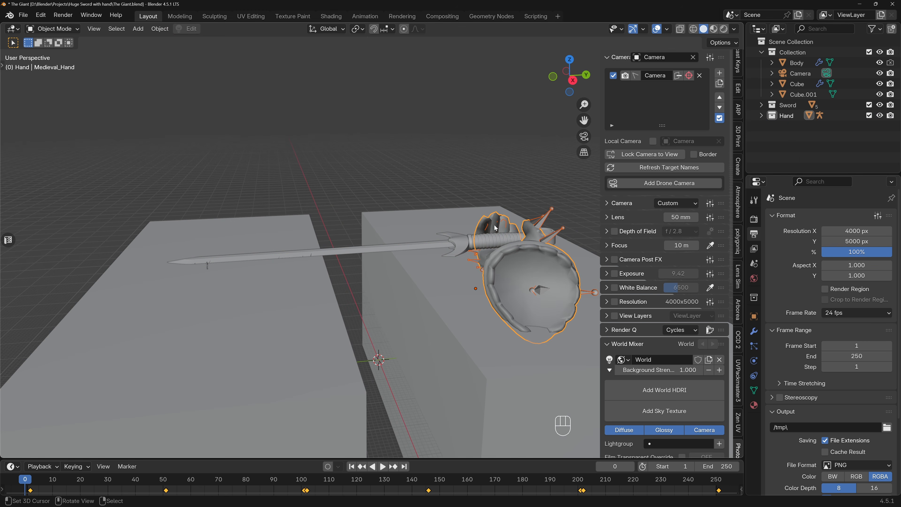
pyautogui.press('KP_3')
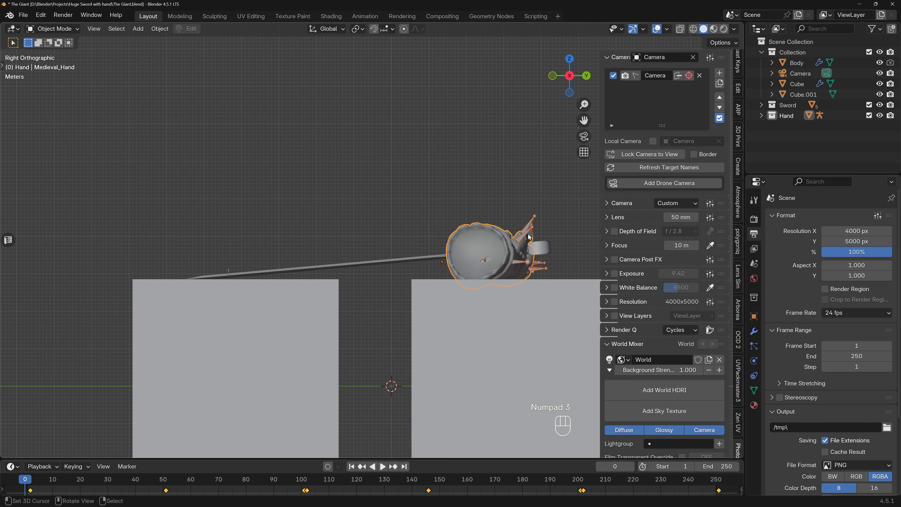
pyautogui.press('r')
pyautogui.press('x')
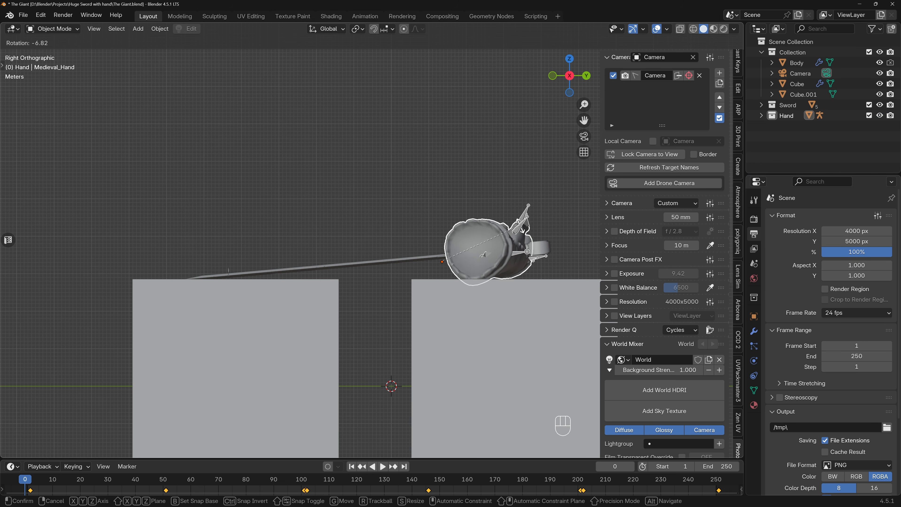
pyautogui.click(482, 254)
# Refine the hand's rotation about the global X axis from closer perspective views so the palm fits the sword's handle.
pyautogui.moveTo(483, 254); pyautogui.dragTo(561, 289, button='middle')
pyautogui.press('r')
pyautogui.press('x')
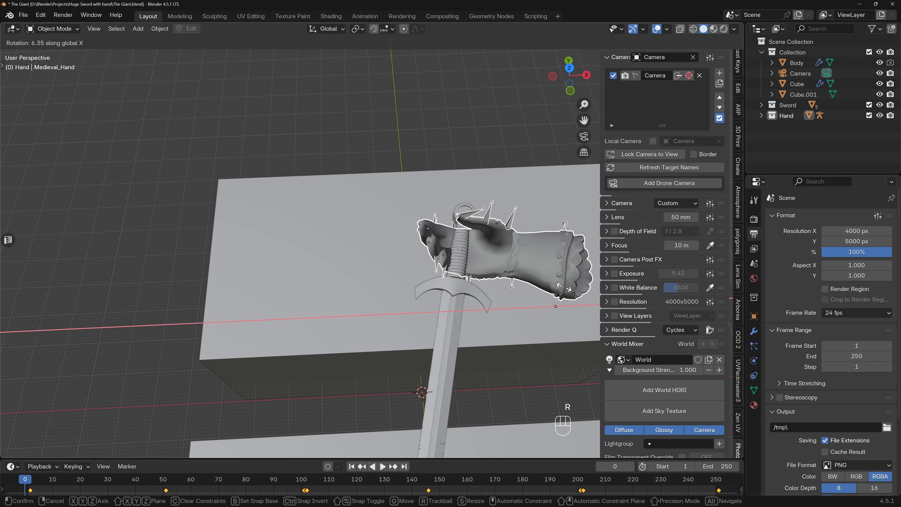
pyautogui.click(563, 288)
pyautogui.moveTo(563, 288); pyautogui.dragTo(370, 235, button='middle')
pyautogui.scroll(4, 370, 236)
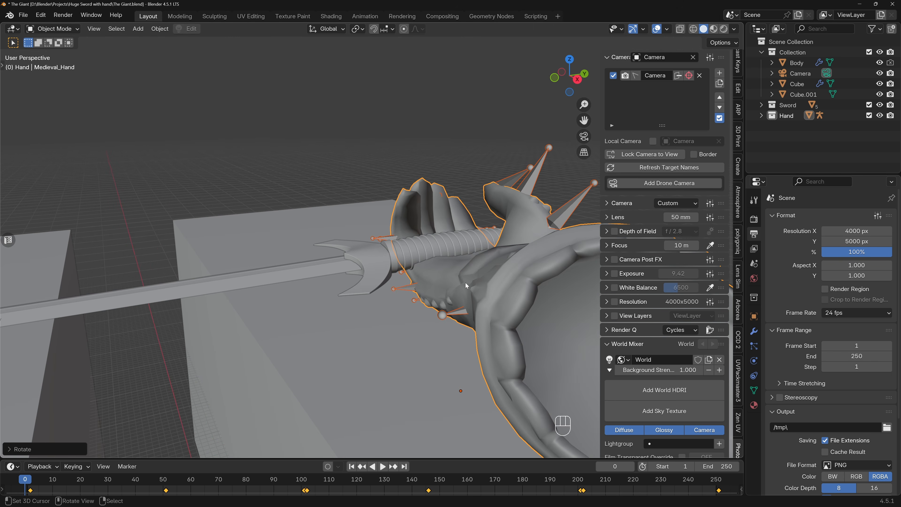
pyautogui.press('r')
pyautogui.press('x')
pyautogui.click(466, 273)
# Lower the hand about 1.26 m along the global Z axis so it sits beneath the sword's handle.
pyautogui.press('g')
pyautogui.press('z')
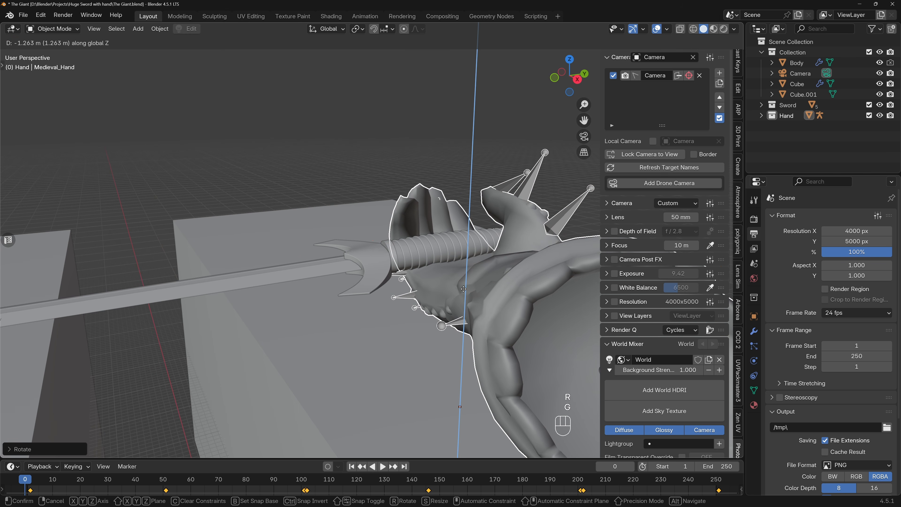
pyautogui.click(464, 285)
pyautogui.moveTo(465, 285); pyautogui.dragTo(471, 318, button='middle')
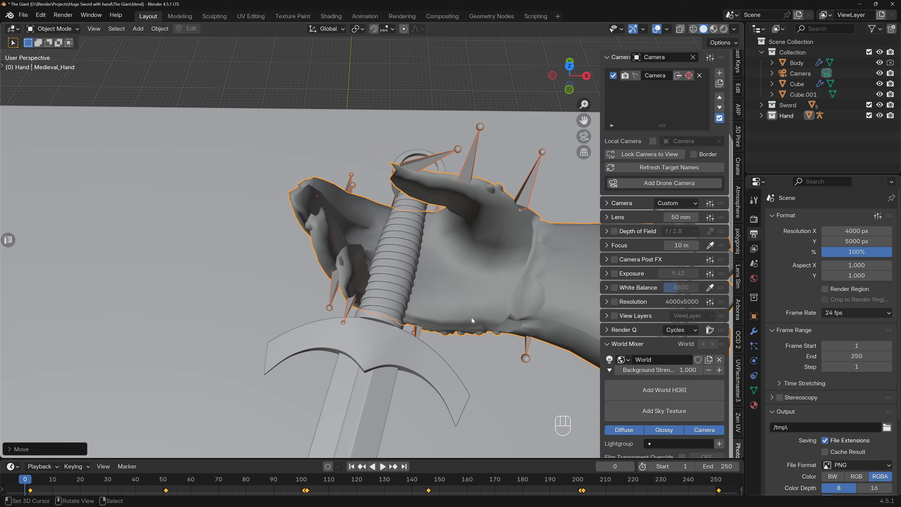
# Switch the viewport to rendered shading with the hand, sword and far cube in view.
pyautogui.click(362, 75)
pyautogui.moveTo(362, 76)
pyautogui.mouseDown(button='middle')
pyautogui.moveTo(396, 281)
pyautogui.moveTo(491, 213)
pyautogui.moveTo(469, 187)
pyautogui.moveTo(327, 230)
pyautogui.moveTo(351, 255)
pyautogui.moveTo(388, 248)
pyautogui.moveTo(408, 219)
pyautogui.moveTo(398, 231)
pyautogui.mouseUp(button='middle')
pyautogui.click(723, 29)
pyautogui.scroll(4, 399, 232)
pyautogui.scroll(-2, 399, 232)
pyautogui.keyDown('shift'); pyautogui.moveTo(374, 268); pyautogui.dragTo(405, 246, button='middle'); pyautogui.keyUp('shift')
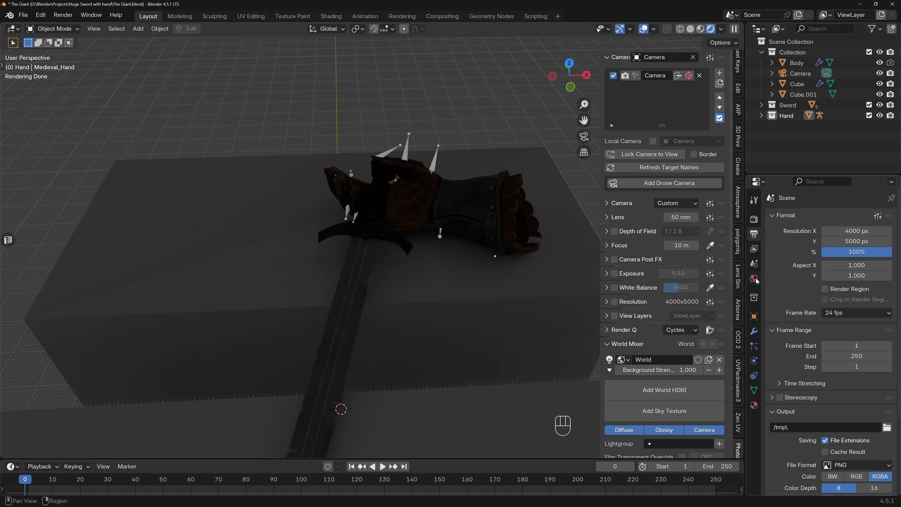
# Use a Sky Texture as the color of the world background.
pyautogui.click(756, 279)
pyautogui.click(823, 284)
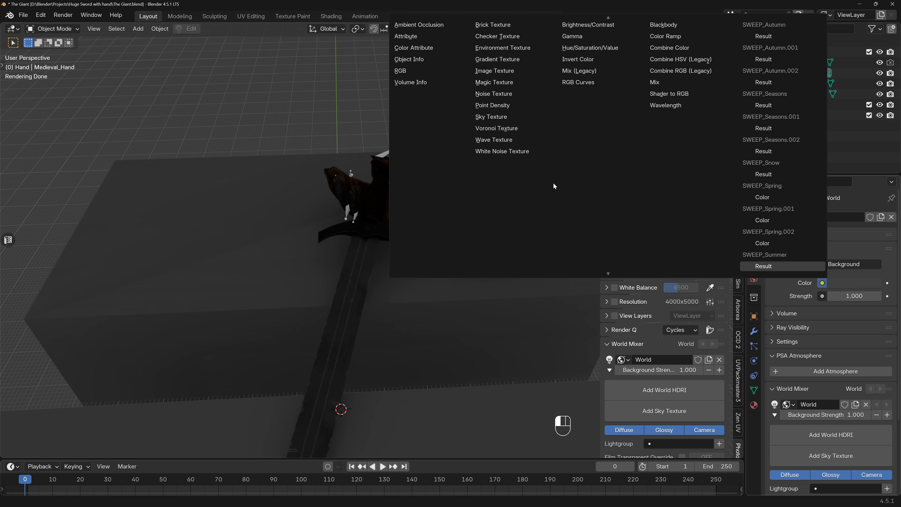
pyautogui.click(497, 117)
pyautogui.moveTo(445, 187); pyautogui.dragTo(435, 182, button='middle')
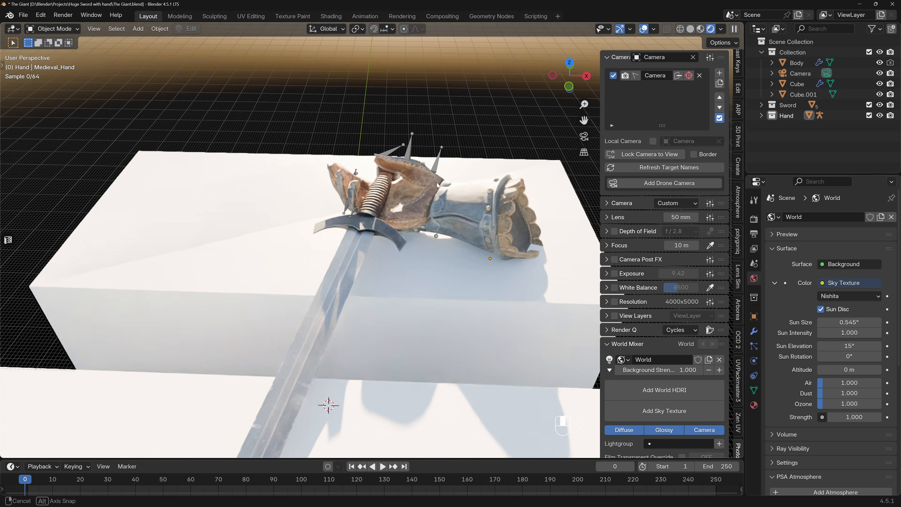
# Set the sky's sun elevation to 25.1°, its sun rotation to 42.8° and the background strength to 0.15.
pyautogui.moveTo(844, 356)
pyautogui.mouseDown()
pyautogui.moveTo(866, 356)
pyautogui.moveTo(854, 346)
pyautogui.mouseUp()
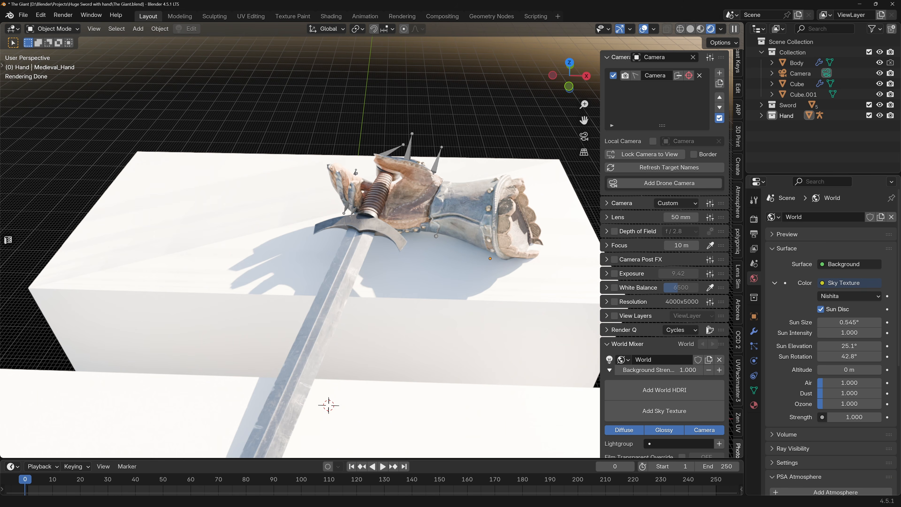
pyautogui.click(850, 417)
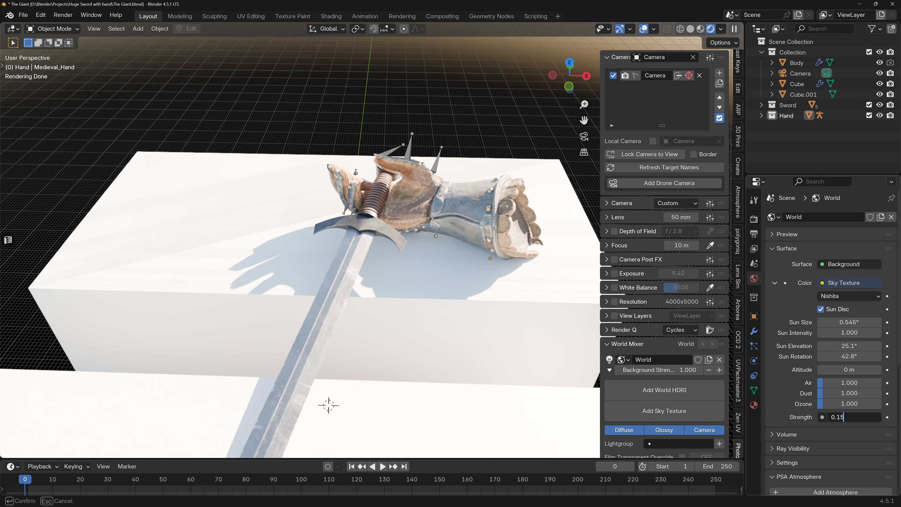
pyautogui.press('Return')
# Examine the sunlit hand, sword and cubes from several angles and return to the camera view.
pyautogui.moveTo(353, 265)
pyautogui.mouseDown(button='middle')
pyautogui.moveTo(261, 207)
pyautogui.moveTo(253, 211)
pyautogui.moveTo(350, 242)
pyautogui.moveTo(341, 269)
pyautogui.mouseUp(button='middle')
pyautogui.keyDown('shift'); pyautogui.moveTo(410, 281); pyautogui.dragTo(360, 241, button='middle'); pyautogui.keyUp('shift')
pyautogui.scroll(-3, 338, 232)
pyautogui.rightClick(360, 242)
pyautogui.rightClick(214, 294)
pyautogui.keyDown('shift'); pyautogui.moveTo(214, 295); pyautogui.dragTo(346, 319, button='middle'); pyautogui.keyUp('shift')
pyautogui.keyDown('shift'); pyautogui.moveTo(265, 287); pyautogui.dragTo(349, 317, button='middle'); pyautogui.keyUp('shift')
pyautogui.press('KP_7')
pyautogui.press('KP_0')
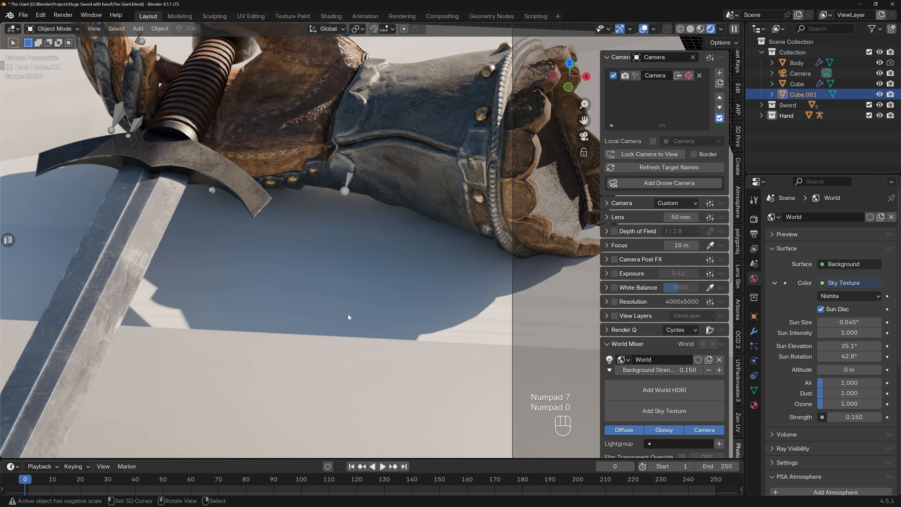
pyautogui.scroll(-5, 348, 310)
pyautogui.keyDown('shift'); pyautogui.moveTo(336, 312); pyautogui.dragTo(403, 179, button='middle'); pyautogui.keyUp('shift')
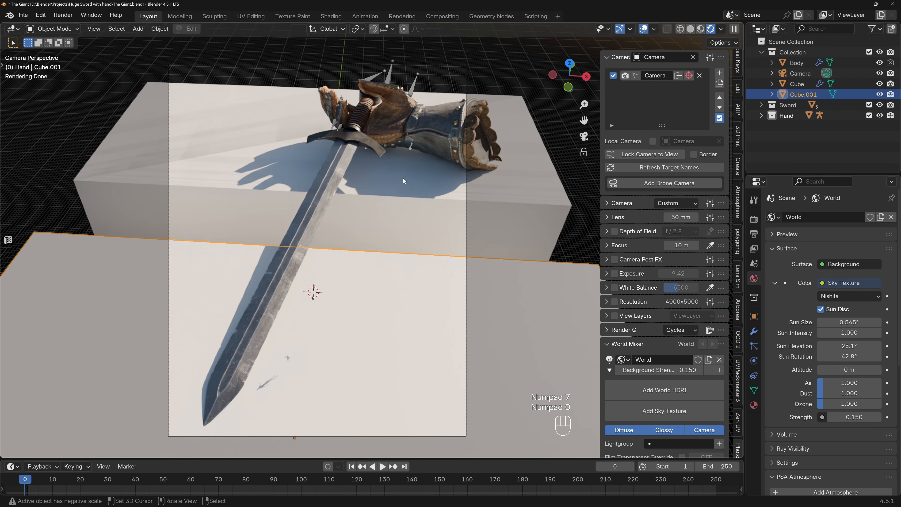
# Select the camera and set its viewport passepartout to 1.000.
pyautogui.click(827, 73)
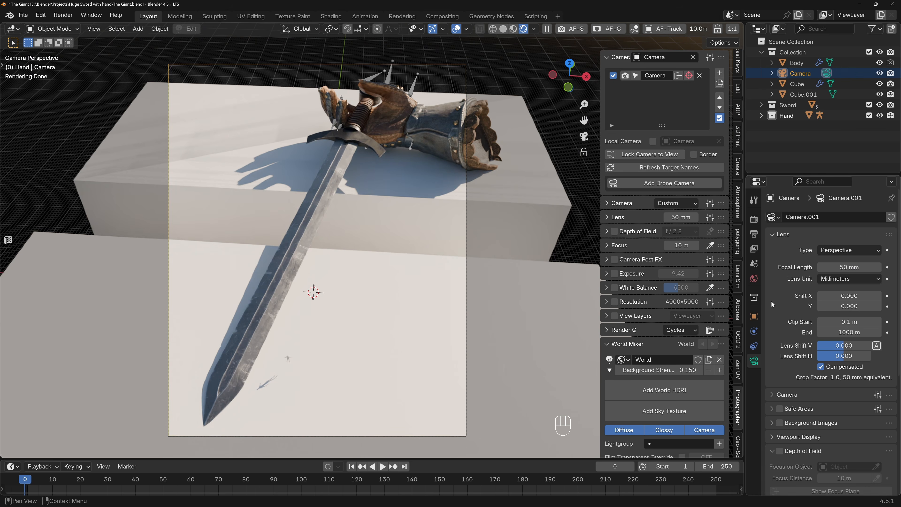
pyautogui.scroll(-8, 783, 361)
pyautogui.click(779, 288)
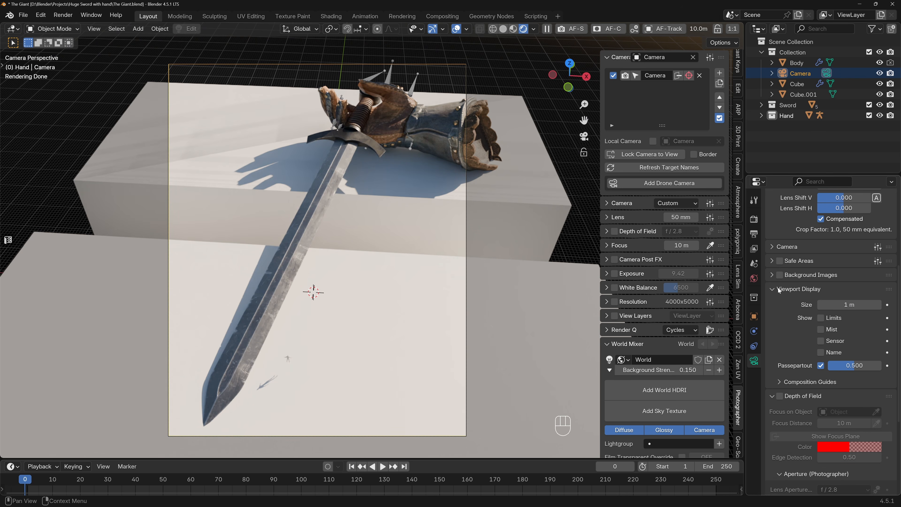
pyautogui.moveTo(847, 365); pyautogui.dragTo(879, 364)
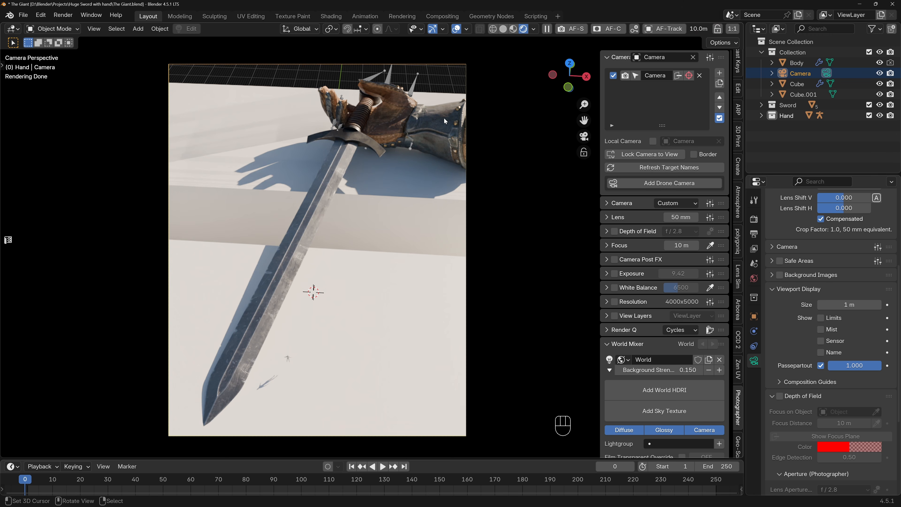
pyautogui.moveTo(855, 365); pyautogui.dragTo(881, 365)
# Try to rotate and enlarge the sword and hand together in the horizontal plane, and undo the scaling.
pyautogui.moveTo(282, 80); pyautogui.dragTo(460, 241)
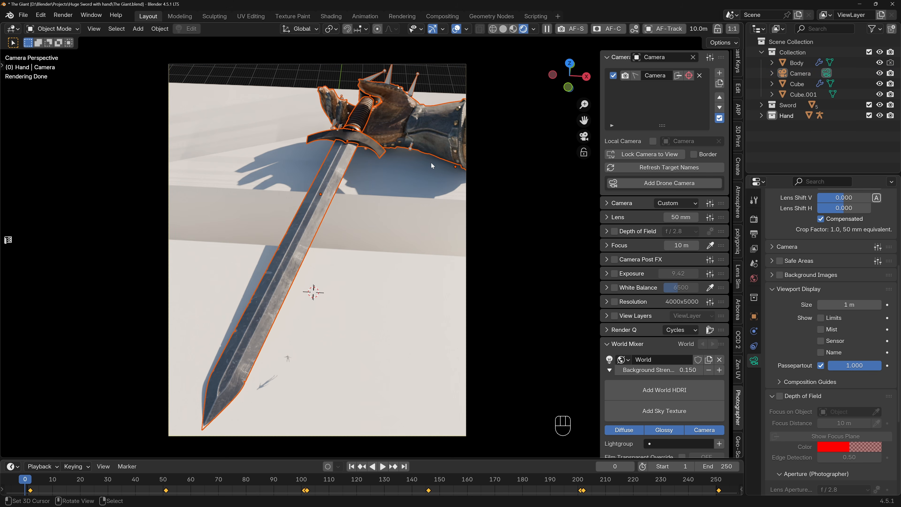
pyautogui.press('r')
pyautogui.hotkey('shift', 'z')
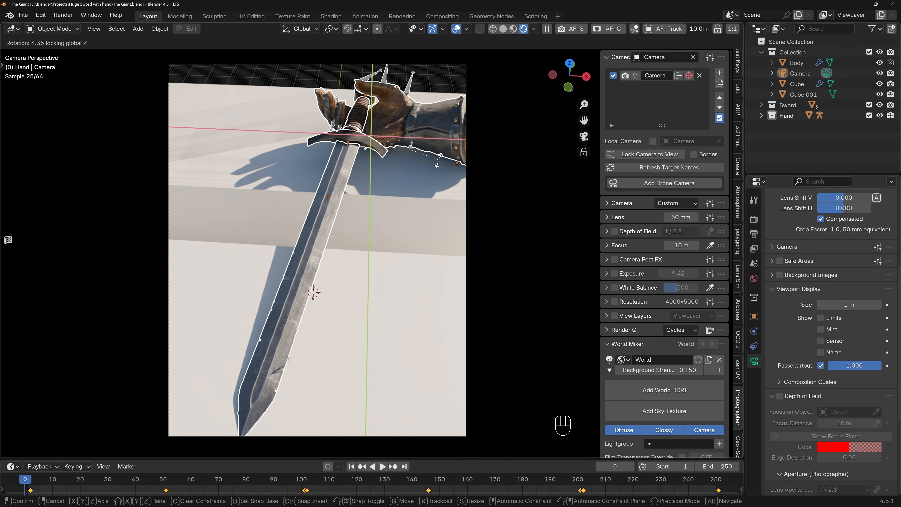
pyautogui.press('s')
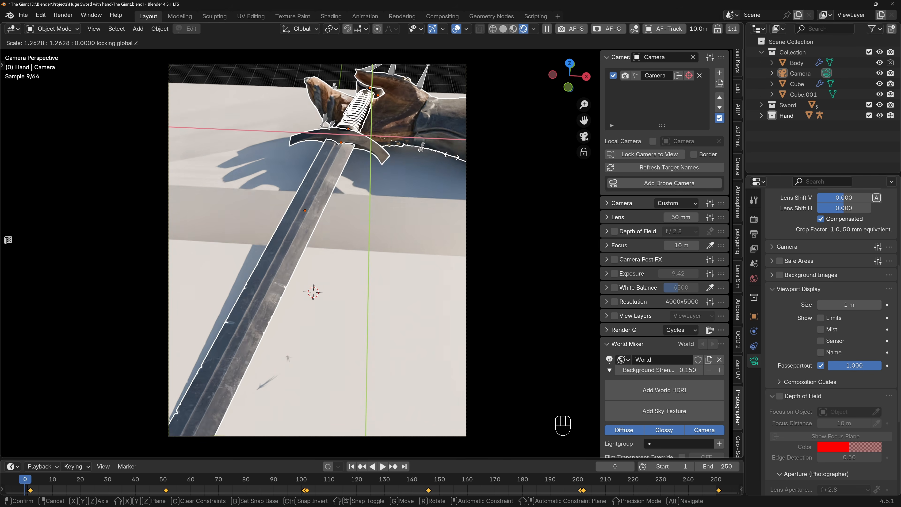
pyautogui.click(447, 158)
pyautogui.press('g')
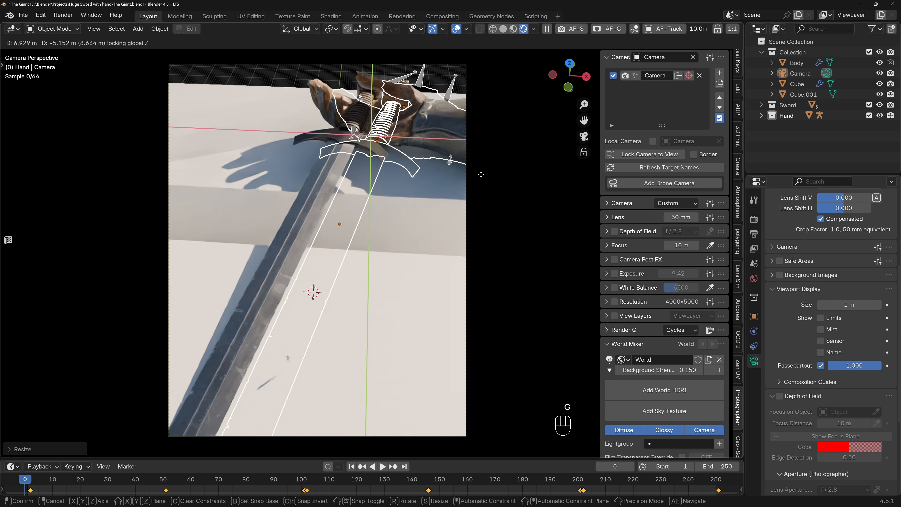
pyautogui.rightClick(489, 168)
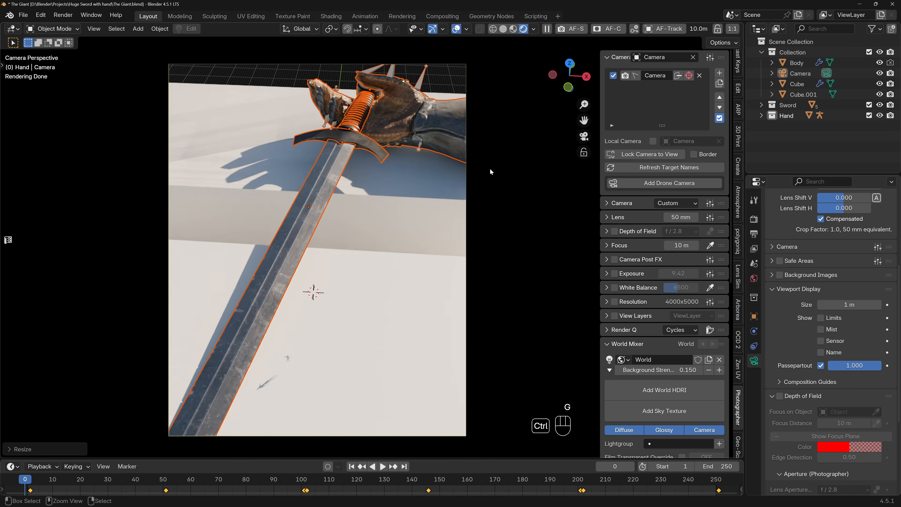
pyautogui.hotkey('ctrl', 'z')
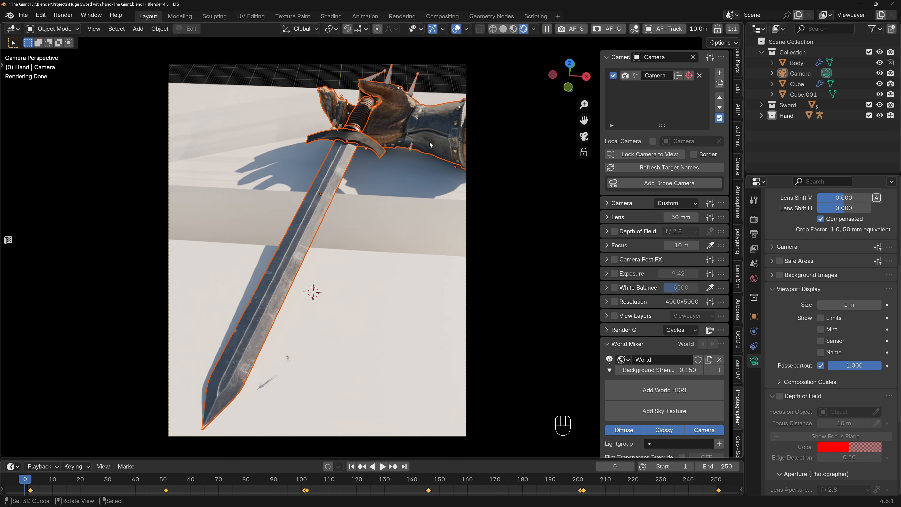
# Try to shift the sword and hand together along the global X axis.
pyautogui.press('g')
pyautogui.press('x')
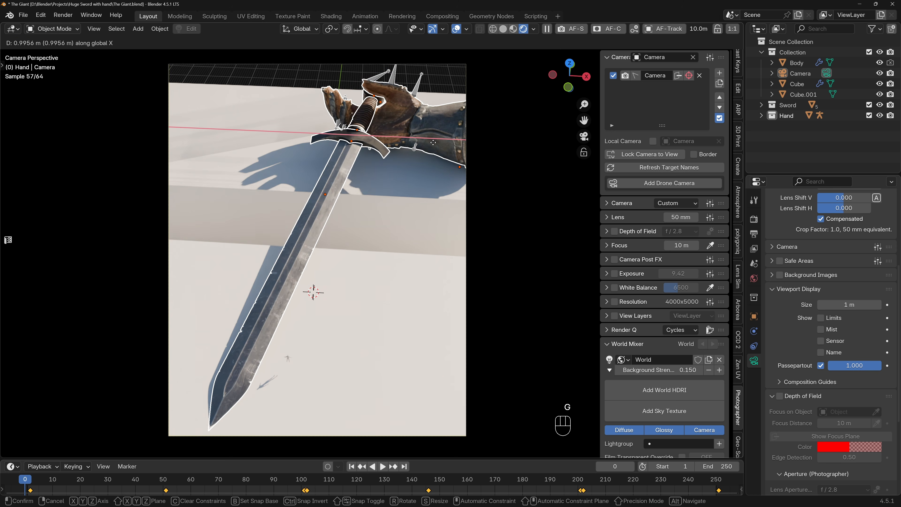
pyautogui.click(430, 143)
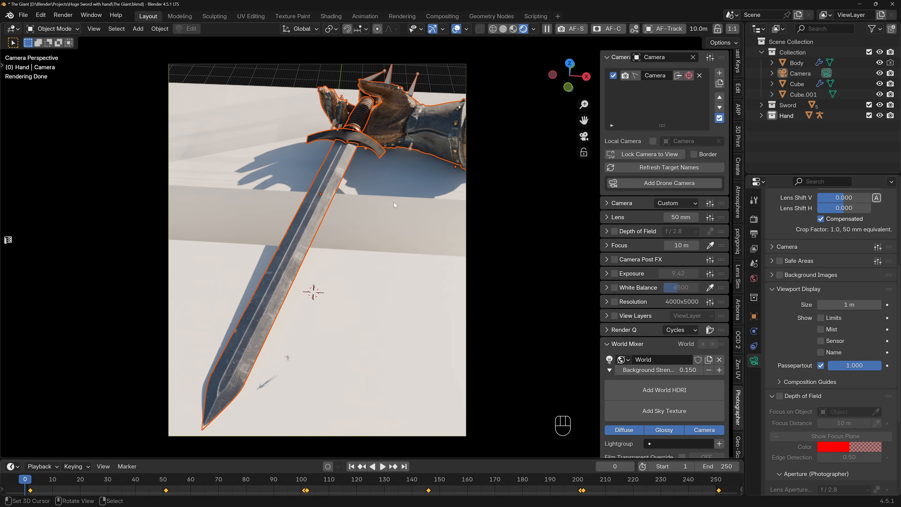
# Set the camera's focal length to 24 mm.
pyautogui.moveTo(680, 216)
pyautogui.mouseDown()
pyautogui.moveTo(689, 216)
pyautogui.moveTo(681, 217)
pyautogui.mouseUp()
pyautogui.write('2')
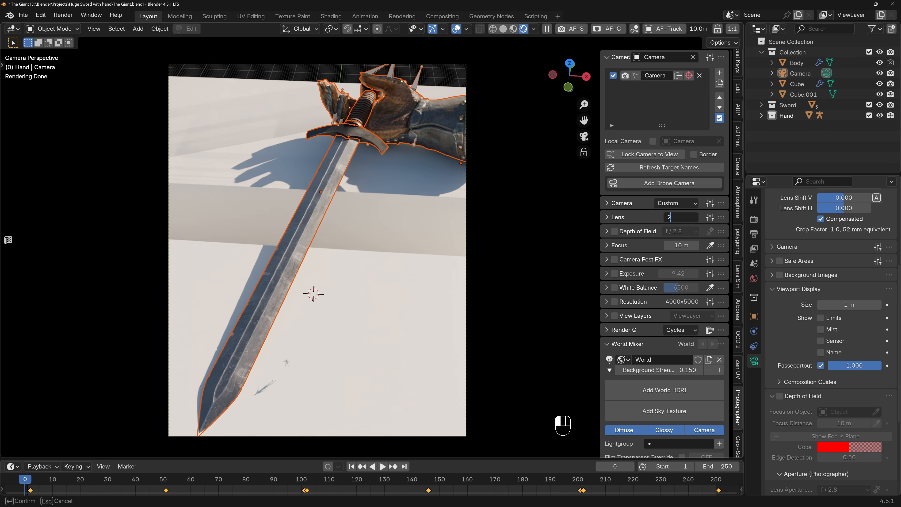
pyautogui.write('4')
pyautogui.press('Return')
# Lock the camera to the view and reframe from above so the sword runs diagonally from the frame's lower edge to the hand.
pyautogui.click(652, 155)
pyautogui.keyDown('ctrl'); pyautogui.moveTo(350, 227); pyautogui.dragTo(356, 177, button='middle'); pyautogui.keyUp('ctrl')
pyautogui.moveTo(356, 177)
pyautogui.mouseDown(button='middle')
pyautogui.moveTo(351, 193)
pyautogui.moveTo(352, 178)
pyautogui.mouseUp(button='middle')
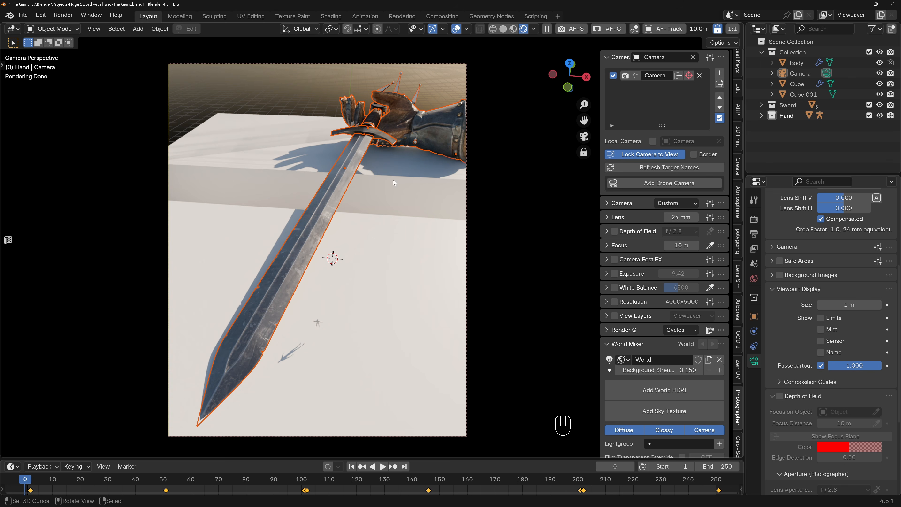
pyautogui.keyDown('ctrl'); pyautogui.moveTo(278, 167); pyautogui.dragTo(345, 190, button='middle'); pyautogui.keyUp('ctrl')
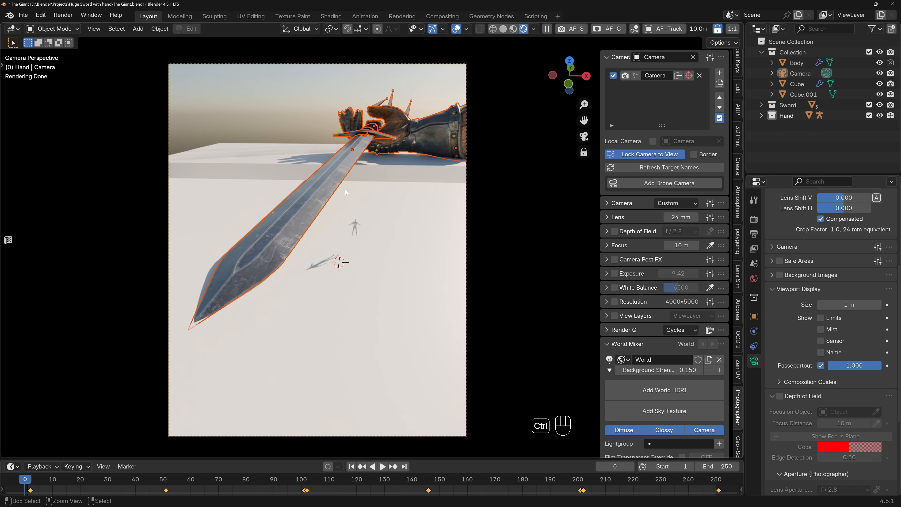
pyautogui.keyDown('shift'); pyautogui.moveTo(384, 167); pyautogui.dragTo(380, 211, button='middle'); pyautogui.keyUp('shift')
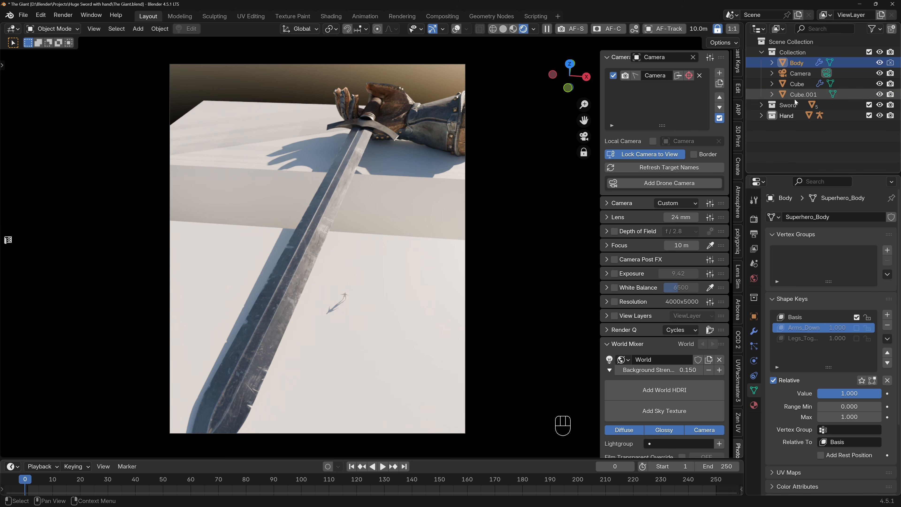
# Enter Edit Mode on the Blade object of the Sword collection and turn on the viewport overlays.
pyautogui.click(788, 105)
pyautogui.click(760, 105)
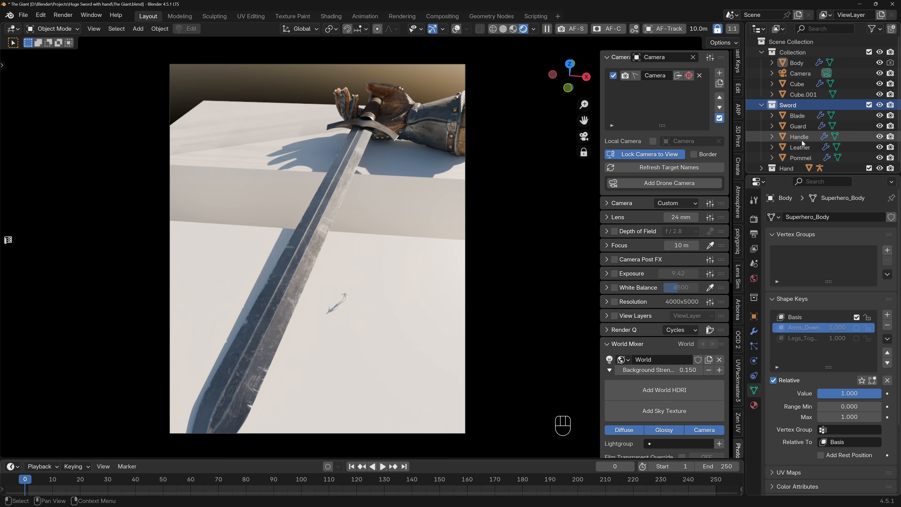
pyautogui.click(797, 116)
pyautogui.press('Tab')
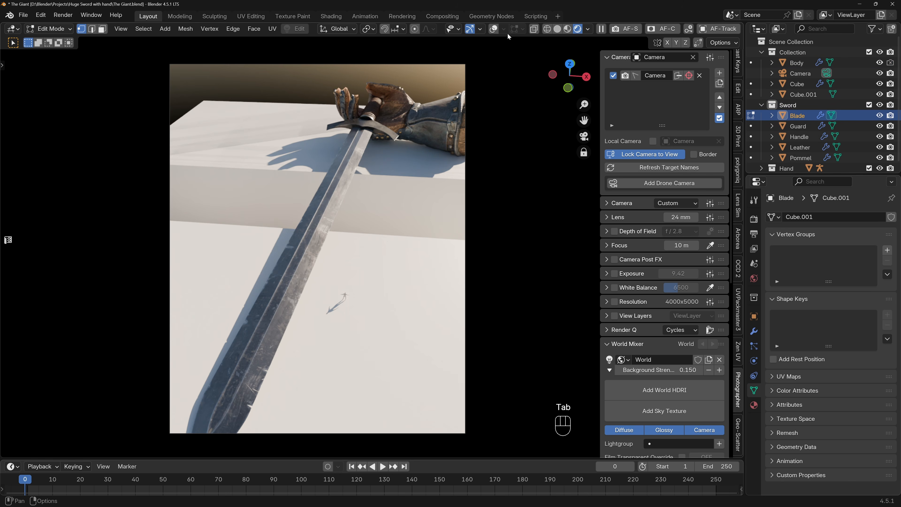
pyautogui.click(492, 29)
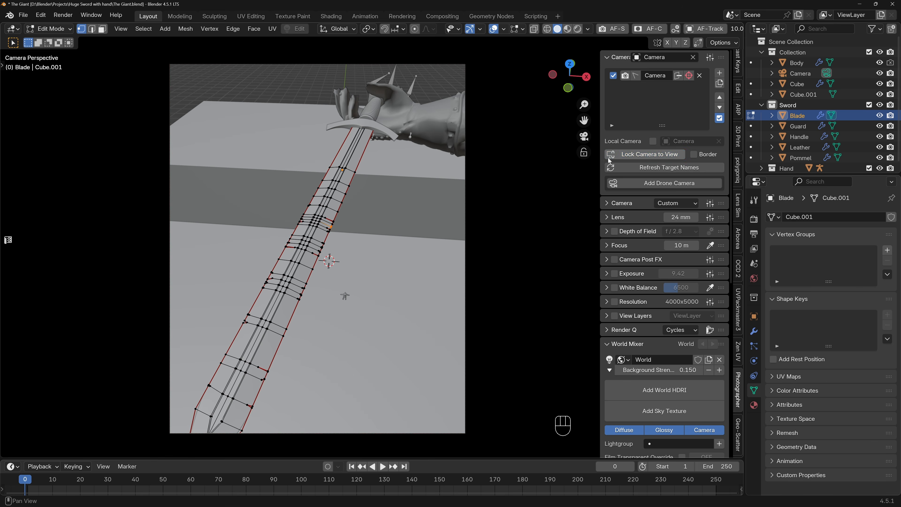
# Isolate the Blade mesh in local view and switch to face selection.
pyautogui.press('/')
pyautogui.moveTo(386, 153); pyautogui.dragTo(237, 161, button='middle')
pyautogui.keyDown('shift'); pyautogui.moveTo(439, 299); pyautogui.dragTo(216, 244, button='middle'); pyautogui.keyUp('shift')
pyautogui.scroll(4, 312, 234)
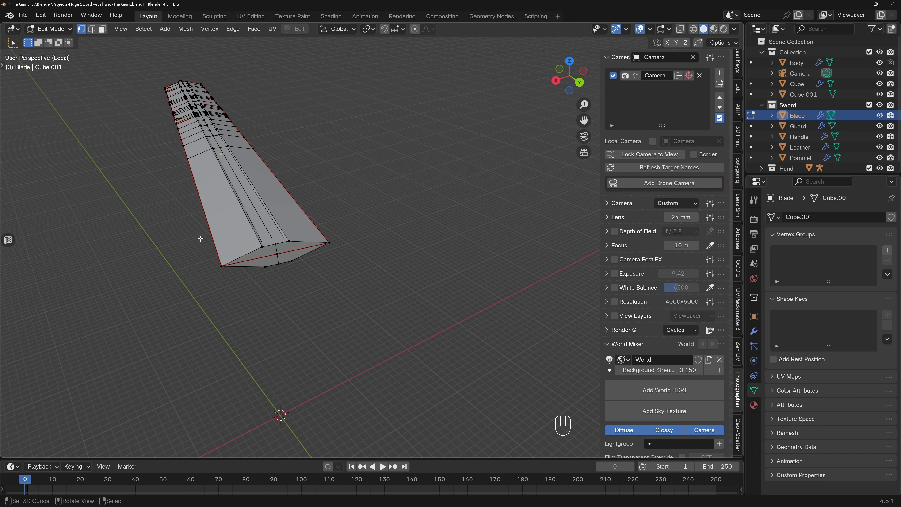
pyautogui.press('3')
# Try to shift the individually selected faces capping the blade's guard end along the local Z axis.
pyautogui.moveTo(198, 238); pyautogui.dragTo(360, 281)
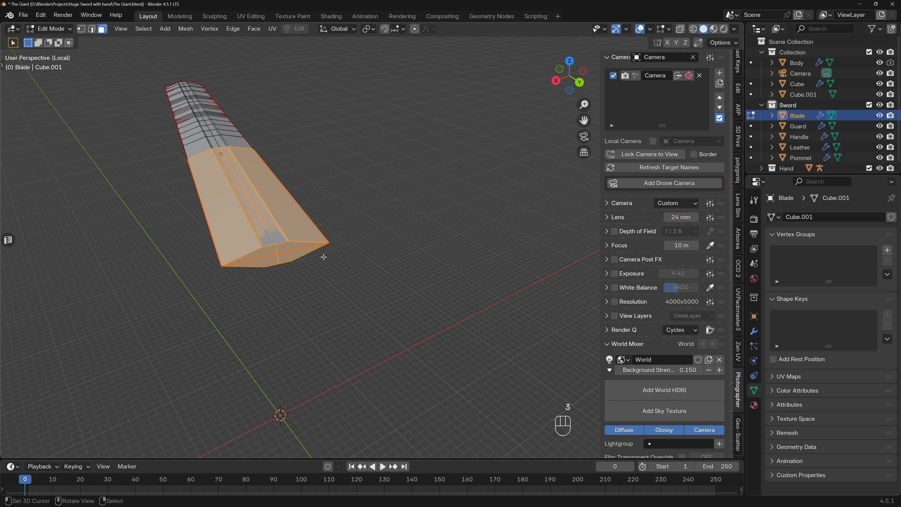
pyautogui.moveTo(245, 250); pyautogui.dragTo(370, 266, button='middle')
pyautogui.rightClick(234, 235)
pyautogui.keyDown('shift'); pyautogui.rightClick(256, 232); pyautogui.keyUp('shift')
pyautogui.keyDown('shift'); pyautogui.rightClick(257, 242); pyautogui.keyUp('shift')
pyautogui.keyDown('shift'); pyautogui.rightClick(238, 244); pyautogui.keyUp('shift')
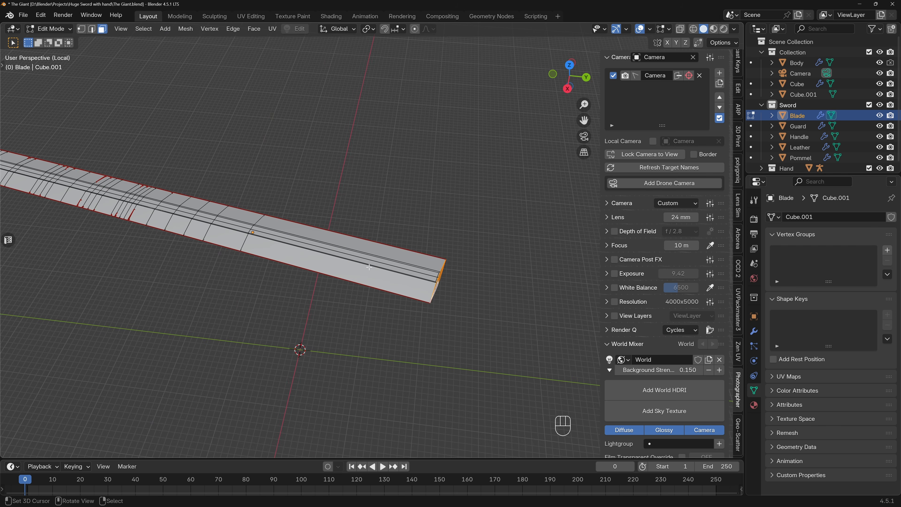
pyautogui.press('g')
pyautogui.press('y')
pyautogui.press('y')
pyautogui.press('z')
pyautogui.press('z')
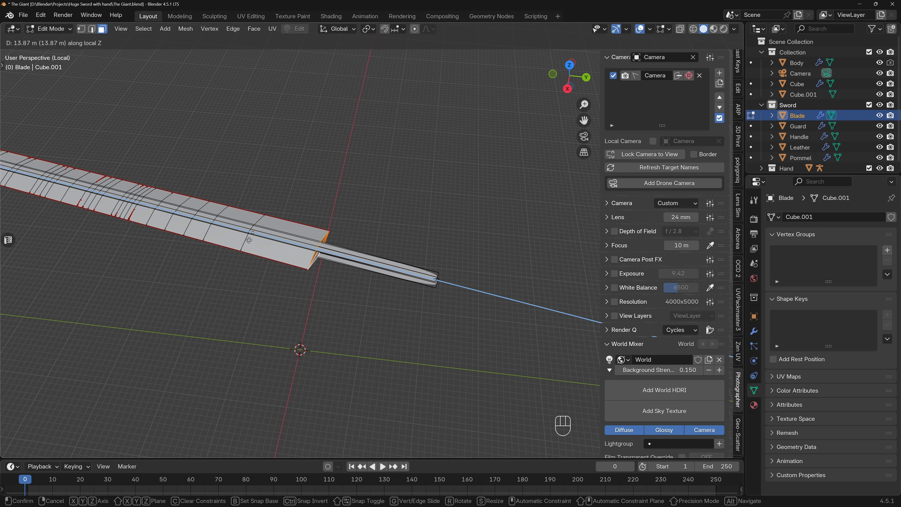
pyautogui.click(369, 271)
# Shorten the blade by moving all faces at its guard end about 19 m along local Z, and exit the isolated view.
pyautogui.moveTo(435, 279); pyautogui.dragTo(457, 292, button='middle')
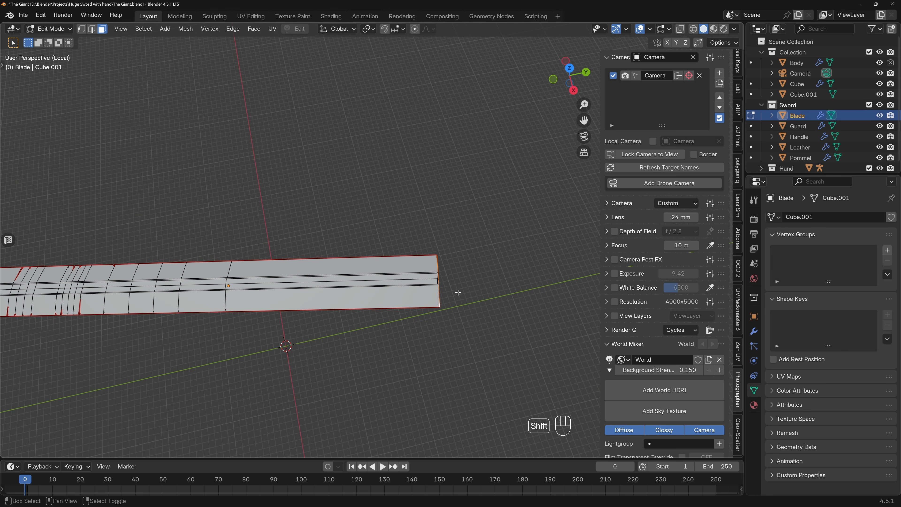
pyautogui.moveTo(431, 253)
pyautogui.mouseDown()
pyautogui.moveTo(444, 305)
pyautogui.moveTo(460, 322)
pyautogui.mouseUp()
pyautogui.hotkey('shift', 'z')
pyautogui.moveTo(461, 322); pyautogui.dragTo(436, 301, button='middle')
pyautogui.press('g')
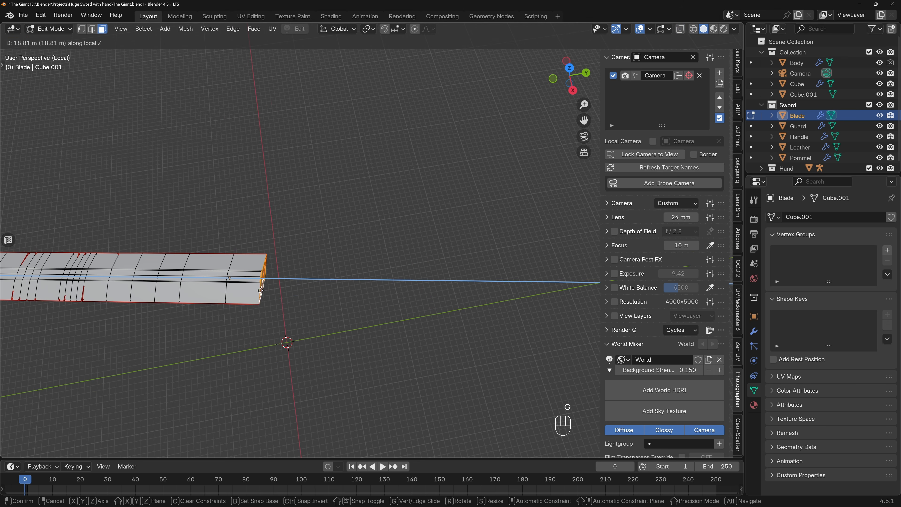
pyautogui.click(262, 290)
pyautogui.press('KP_Divide')
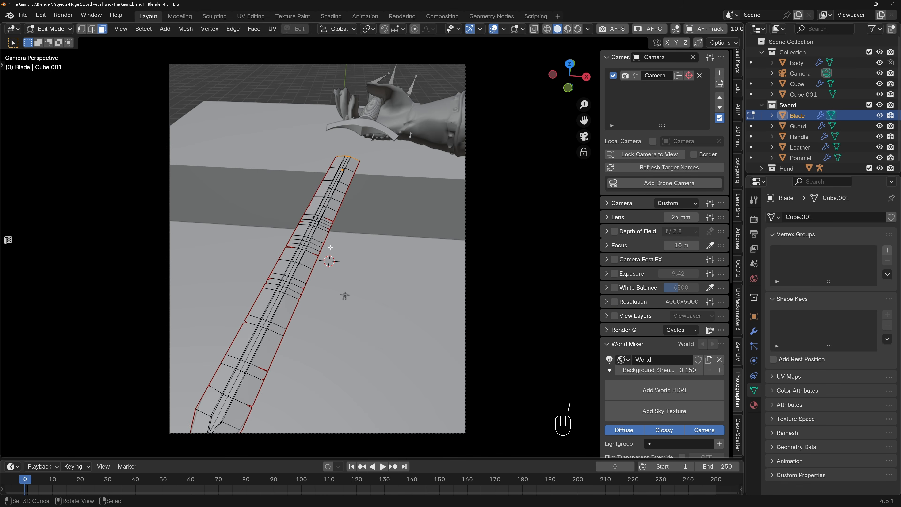
# In Object Mode, slide the Blade object along its local Z axis until its cut end meets the guard.
pyautogui.press('Tab')
pyautogui.press('g')
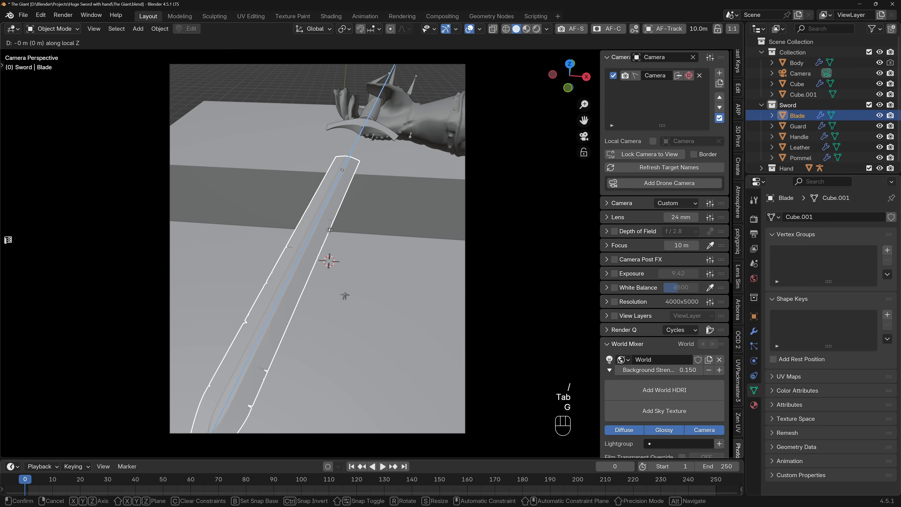
pyautogui.click(367, 139)
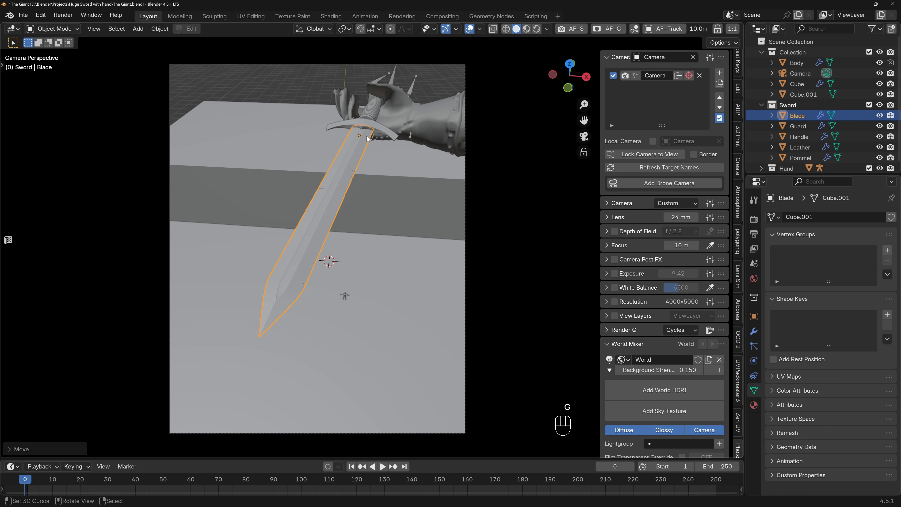
# Widen the Blade object by scaling it along its local X axis.
pyautogui.moveTo(376, 127); pyautogui.dragTo(364, 254, button='middle')
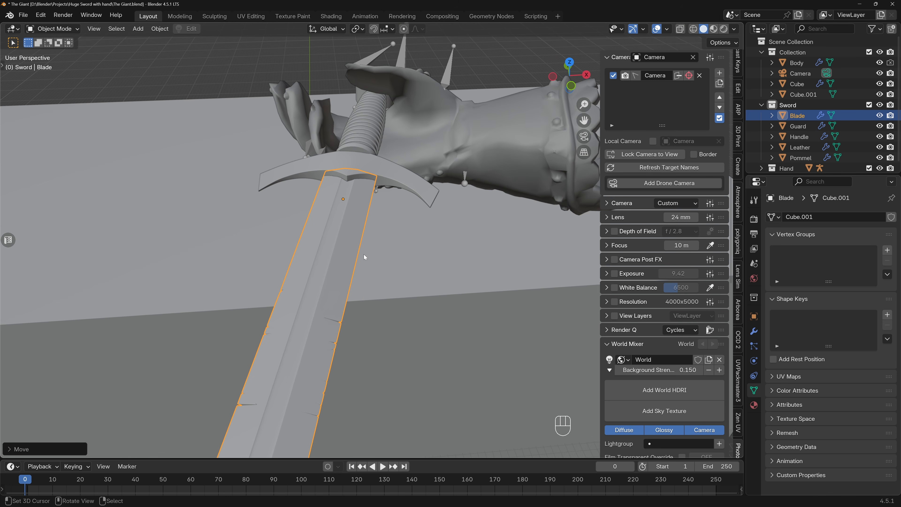
pyautogui.press('s')
pyautogui.press('x')
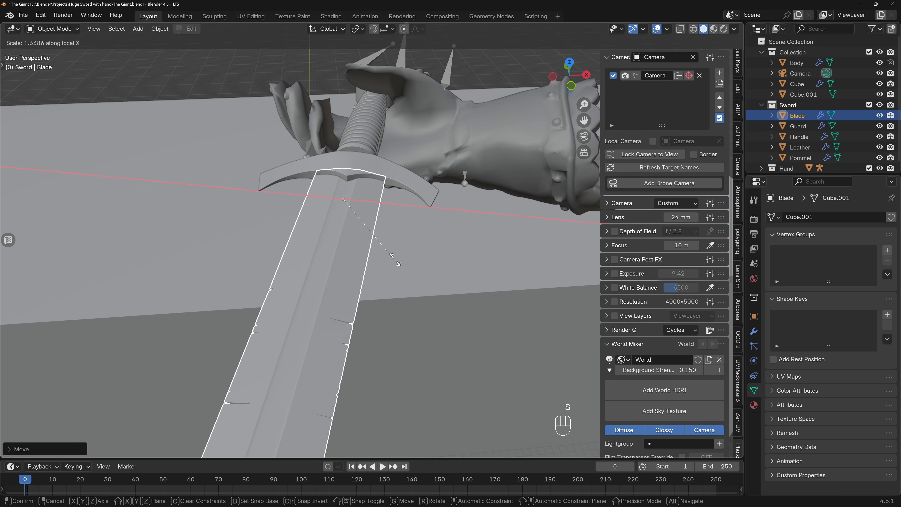
pyautogui.click(407, 264)
# Widen the Guard object by scaling it along its local X axis.
pyautogui.moveTo(407, 264); pyautogui.dragTo(413, 181, button='middle')
pyautogui.click(359, 150)
pyautogui.press('s')
pyautogui.press('x')
pyautogui.press('x')
pyautogui.click(401, 153)
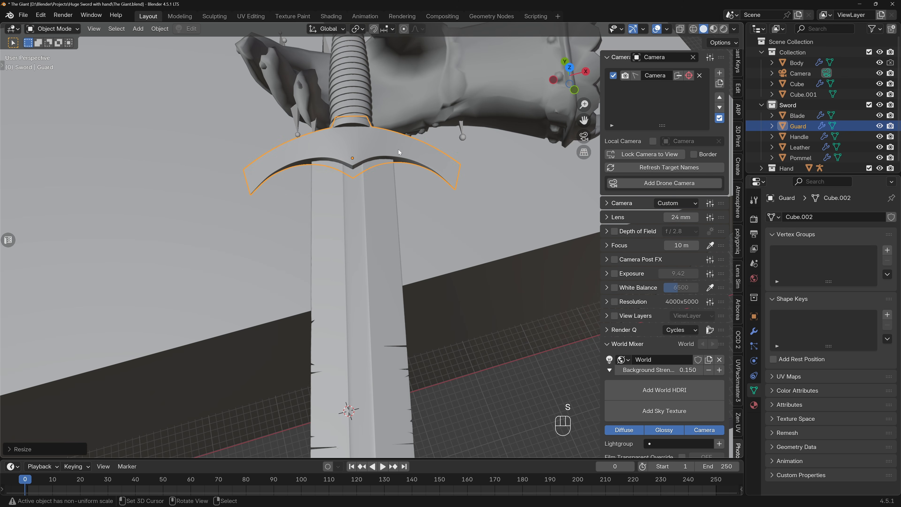
# Examine the joint between guard and handle up close without overlays, and look at the Handle on its own.
pyautogui.click(656, 29)
pyautogui.keyDown('shift'); pyautogui.moveTo(372, 135); pyautogui.dragTo(311, 185, button='middle'); pyautogui.keyUp('shift')
pyautogui.moveTo(311, 185); pyautogui.dragTo(293, 187, button='middle')
pyautogui.scroll(4, 344, 204)
pyautogui.scroll(-5, 297, 187)
pyautogui.scroll(5, 293, 186)
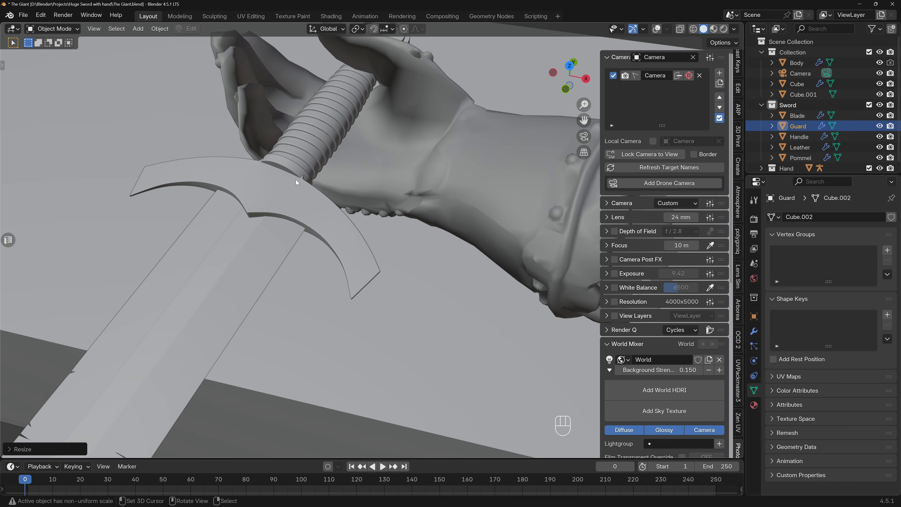
pyautogui.scroll(2, 299, 171)
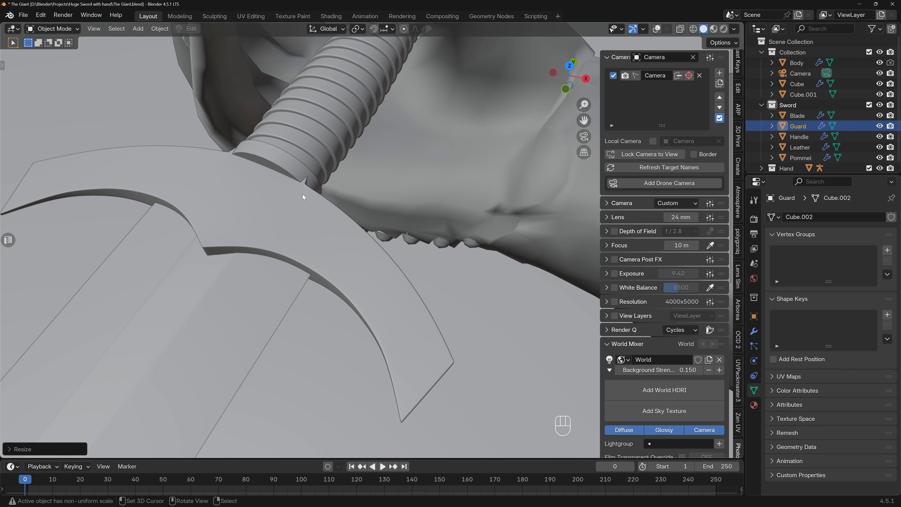
pyautogui.click(306, 188)
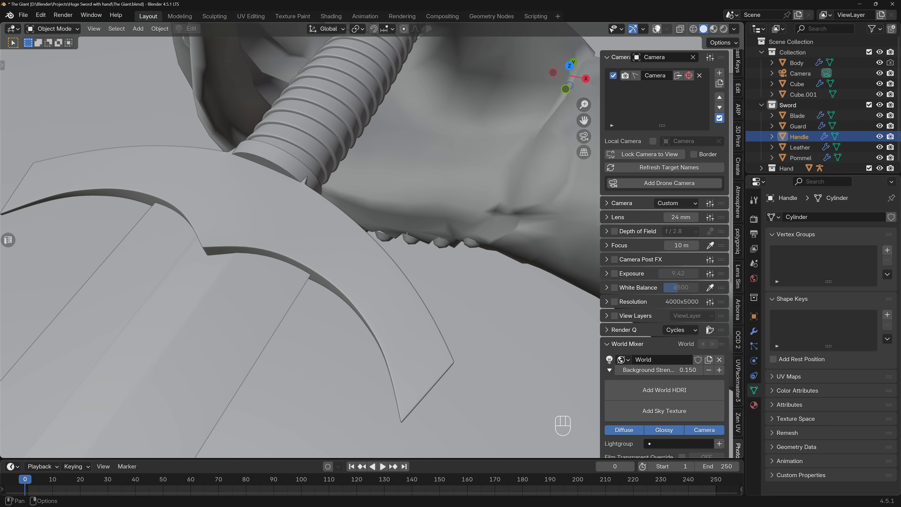
pyautogui.press('KP_Divide')
pyautogui.moveTo(367, 142); pyautogui.dragTo(541, 120, button='middle')
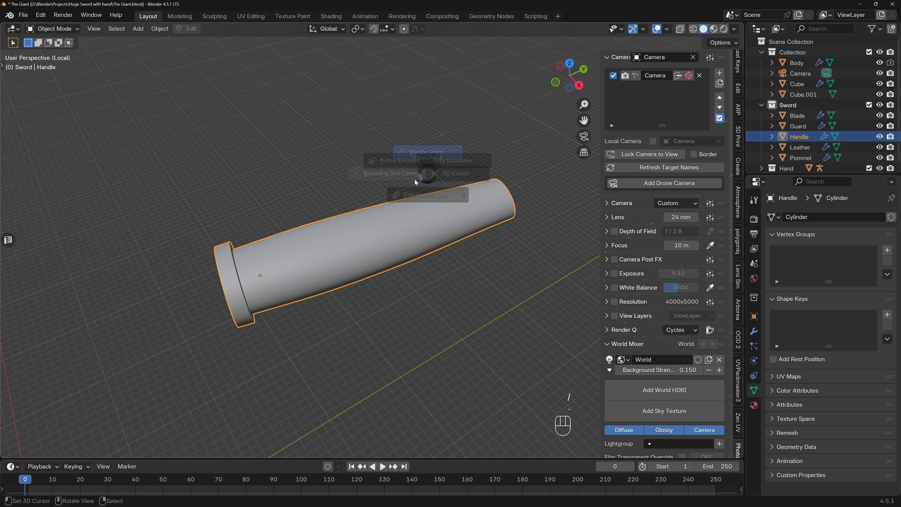
pyautogui.press('KP_Divide')
# Isolate the Guard in Edit Mode and narrow the inner edges of its central block to about 0.76 along local X.
pyautogui.click(287, 191)
pyautogui.press('KP_Divide')
pyautogui.moveTo(328, 193); pyautogui.dragTo(431, 306, button='middle')
pyautogui.press('Tab')
pyautogui.click(296, 277)
pyautogui.press('2')
pyautogui.rightClick(299, 278)
pyautogui.press('s')
pyautogui.press('x')
pyautogui.press('x')
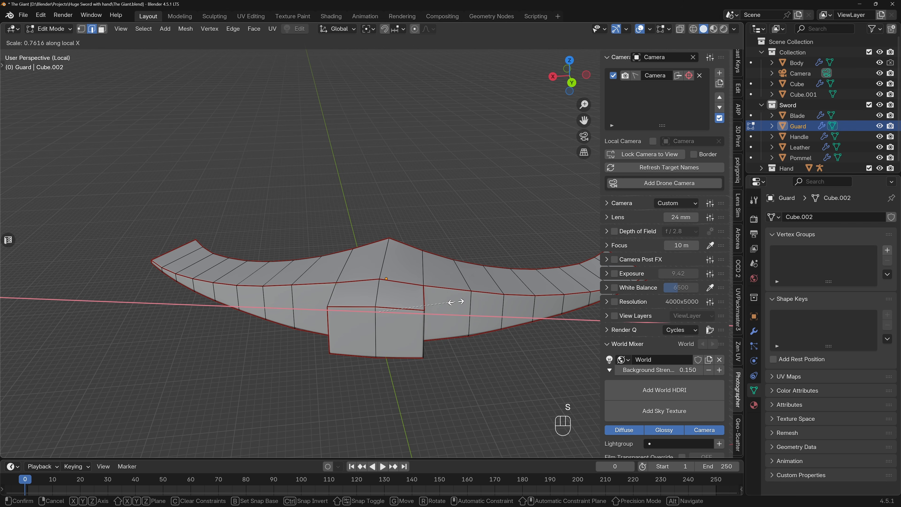
pyautogui.click(453, 302)
# Scale the outer corner edges of the guard's central block inward, and return to the full scene in Object Mode.
pyautogui.moveTo(453, 302); pyautogui.dragTo(374, 330, button='middle')
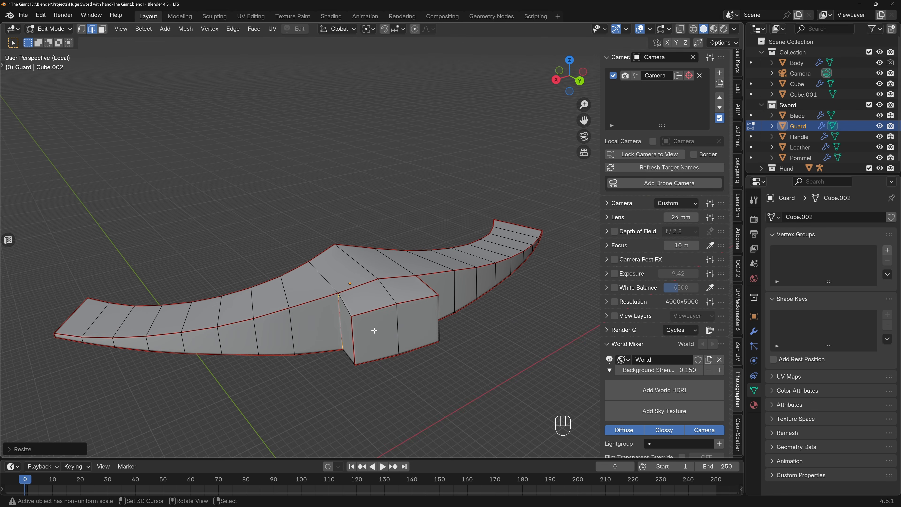
pyautogui.rightClick(353, 337)
pyautogui.keyDown('shift'); pyautogui.rightClick(438, 319); pyautogui.keyUp('shift')
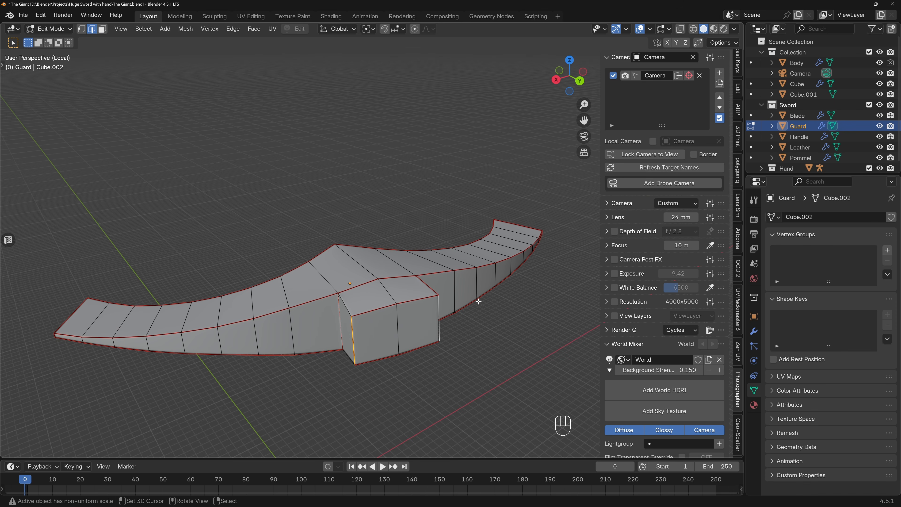
pyautogui.press('s')
pyautogui.click(450, 309)
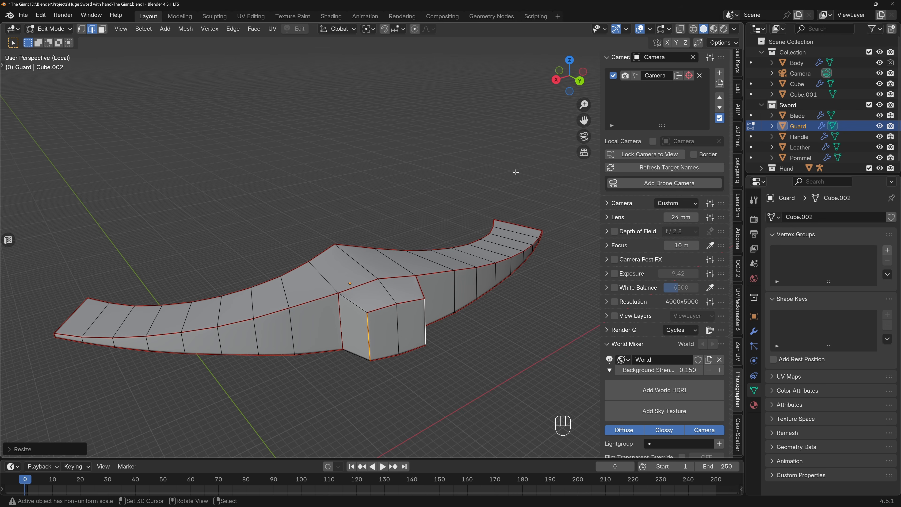
pyautogui.press('/')
pyautogui.press('Tab')
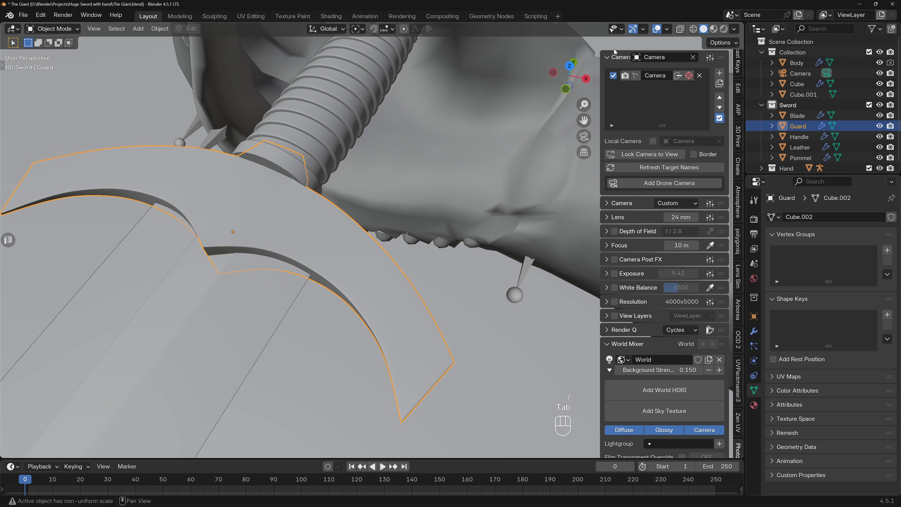
# In camera view with overlays shown, slide the Blade along its local Z axis so its tip approaches the frame's lower-left corner.
pyautogui.scroll(-5, 414, 170)
pyautogui.scroll(-5, 414, 170)
pyautogui.moveTo(398, 187); pyautogui.dragTo(421, 184, button='middle')
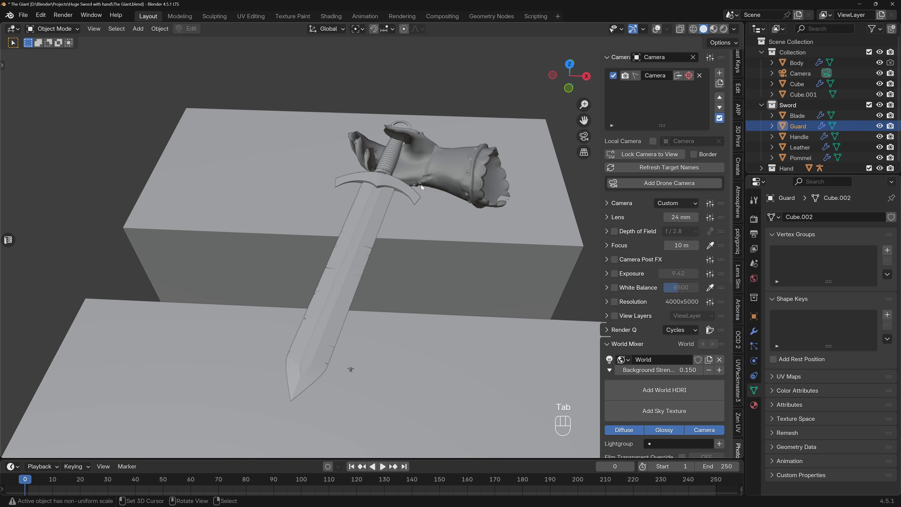
pyautogui.press('KP_0')
pyautogui.press('KP_0')
pyautogui.moveTo(418, 188)
pyautogui.mouseDown(button='middle')
pyautogui.moveTo(330, 190)
pyautogui.moveTo(420, 178)
pyautogui.mouseUp(button='middle')
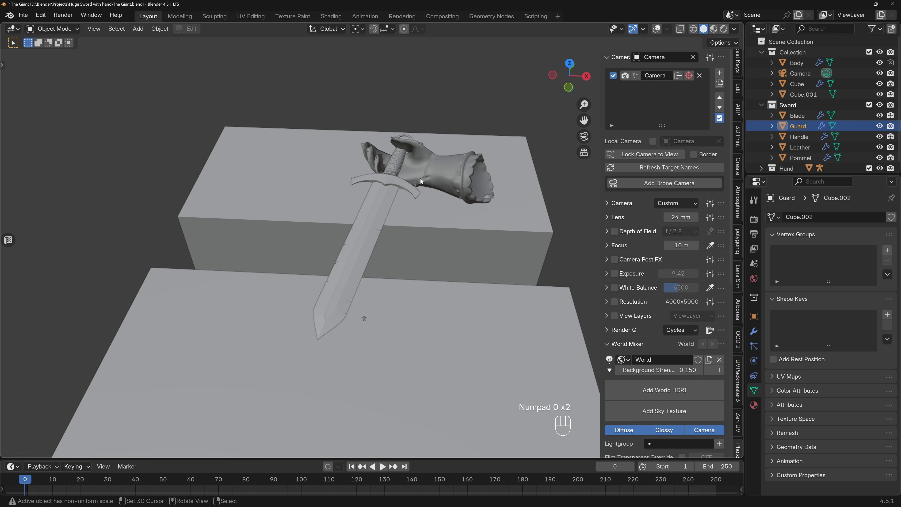
pyautogui.press('KP_0')
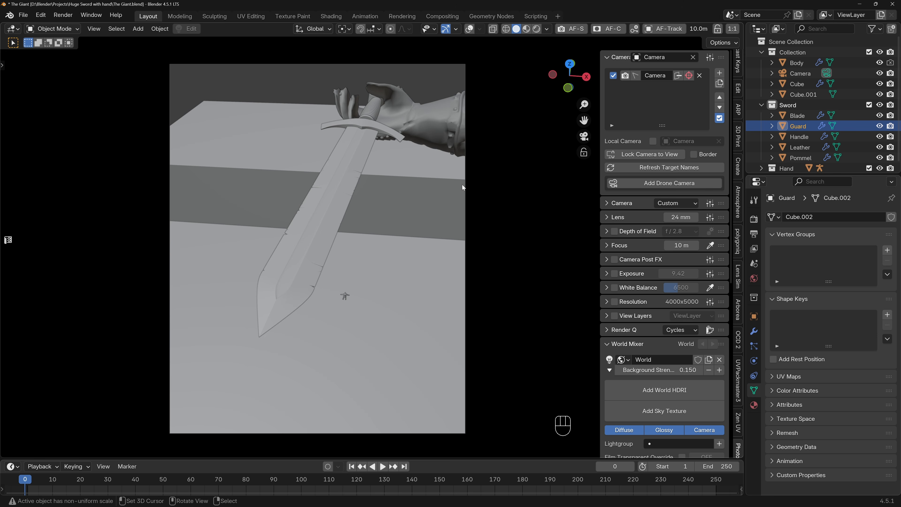
pyautogui.click(353, 173)
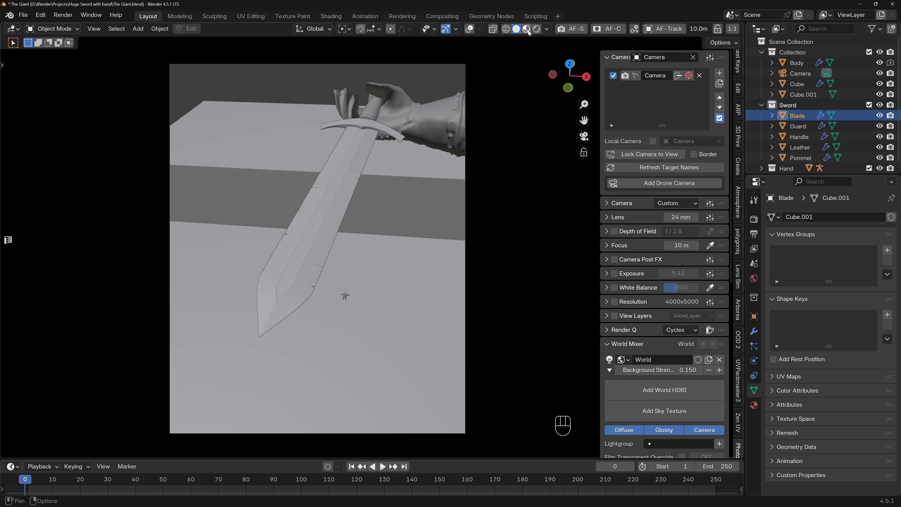
pyautogui.click(469, 29)
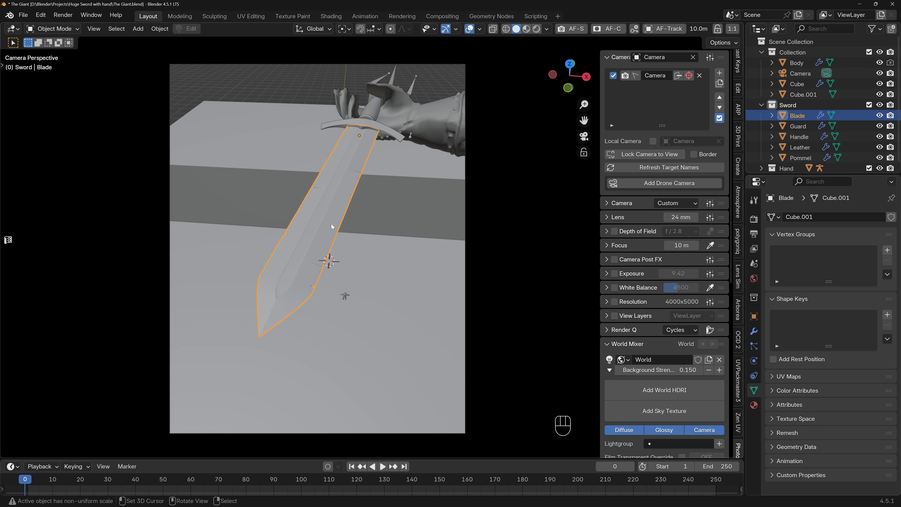
pyautogui.press('g')
pyautogui.press('z')
pyautogui.press('z')
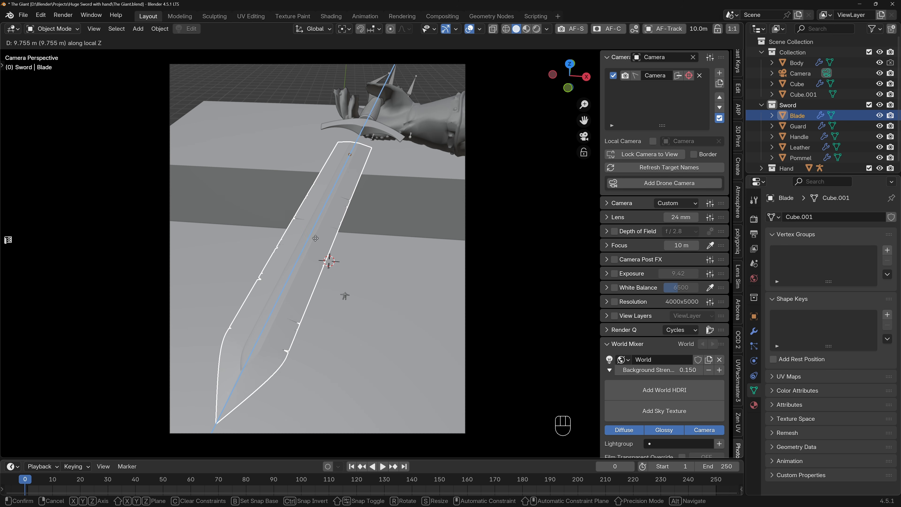
pyautogui.click(316, 237)
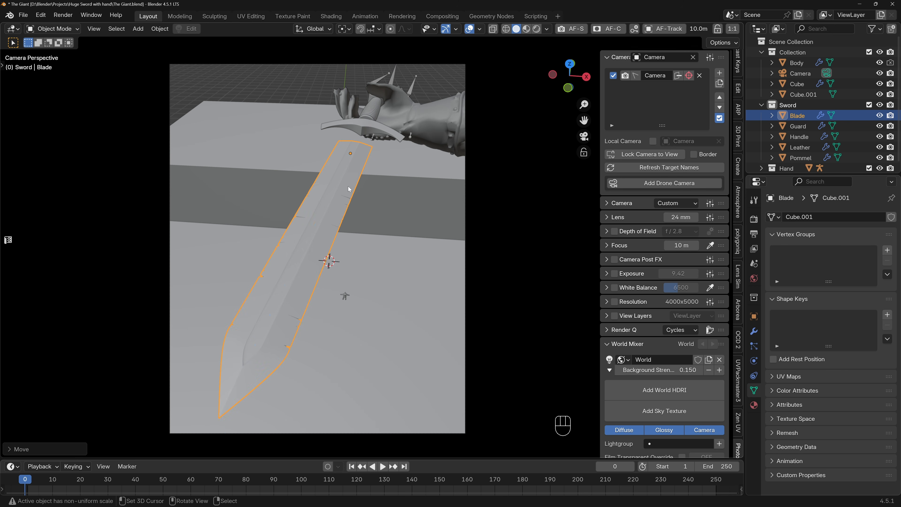
# Extend the blade back under the guard by moving its end edges about 9 m along local Z in top view.
pyautogui.moveTo(388, 161); pyautogui.dragTo(396, 212, button='middle')
pyautogui.press('Tab')
pyautogui.press('KP_7')
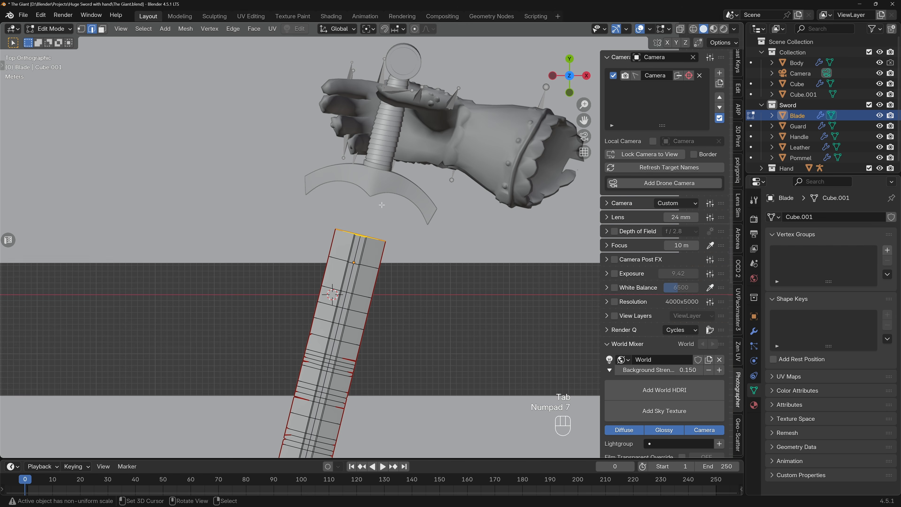
pyautogui.press('g')
pyautogui.press('z')
pyautogui.press('z')
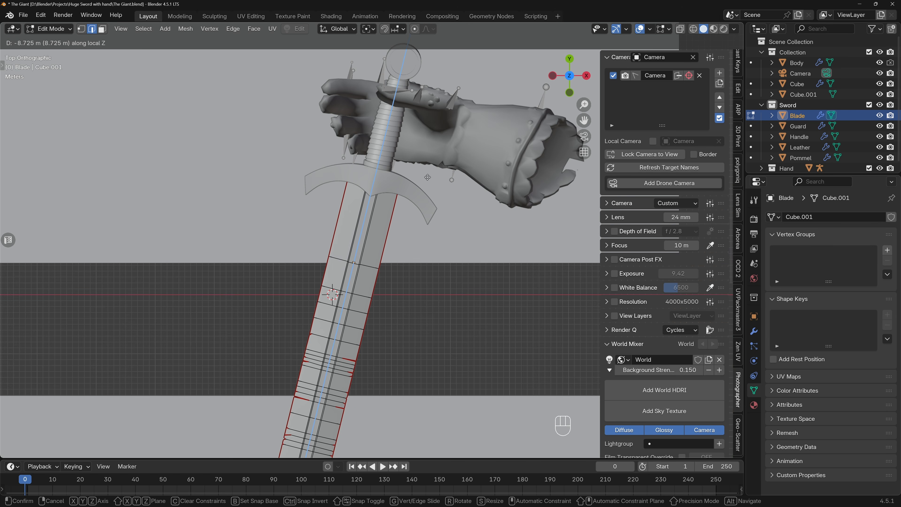
pyautogui.click(432, 169)
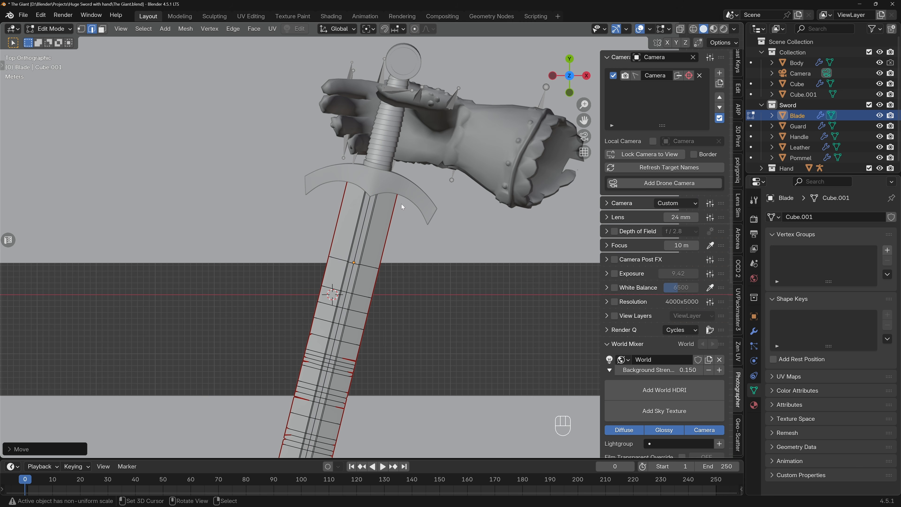
pyautogui.press('Tab')
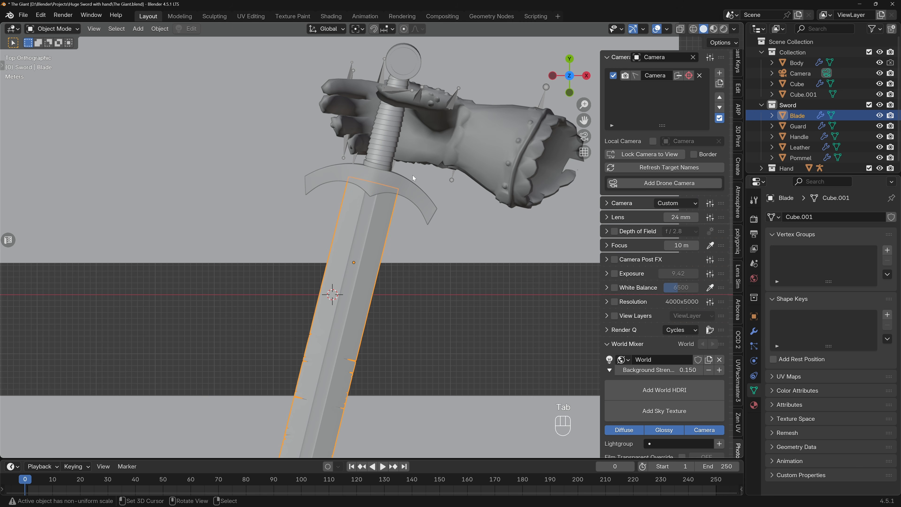
# Preview the shot through the camera in rendered shading with the overlays hidden.
pyautogui.press('KP_0')
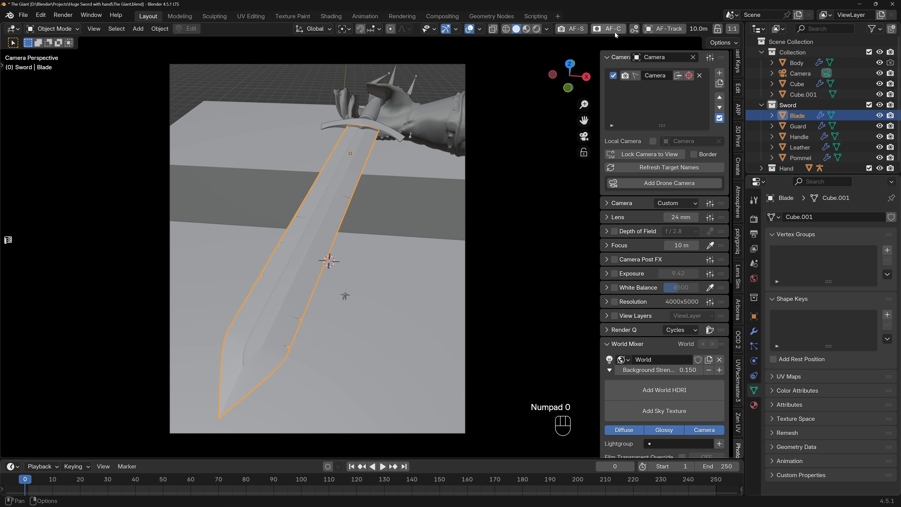
pyautogui.click(535, 30)
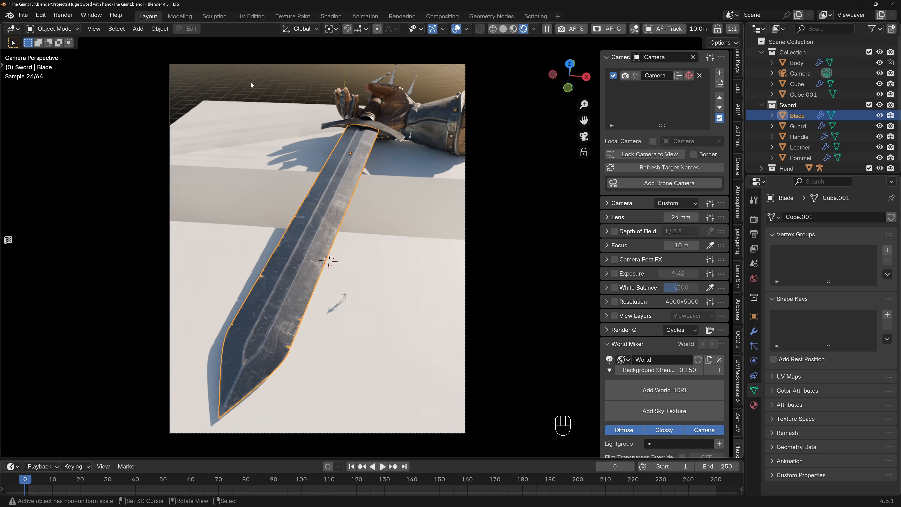
pyautogui.click(457, 29)
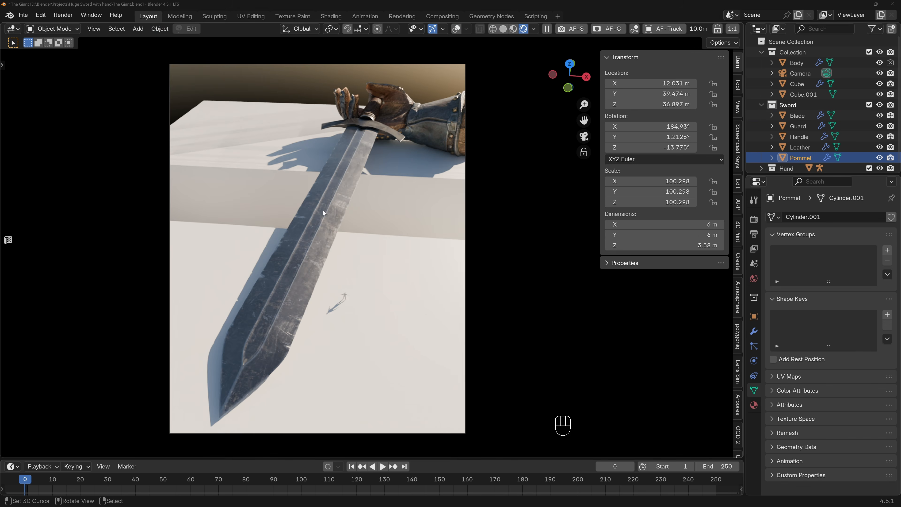
# Leave the camera view to inspect the sword from above and turn the viewport overlays back on.
pyautogui.keyDown('shift'); pyautogui.moveTo(322, 209); pyautogui.dragTo(380, 160, button='middle'); pyautogui.keyUp('shift')
pyautogui.scroll(-4, 369, 197)
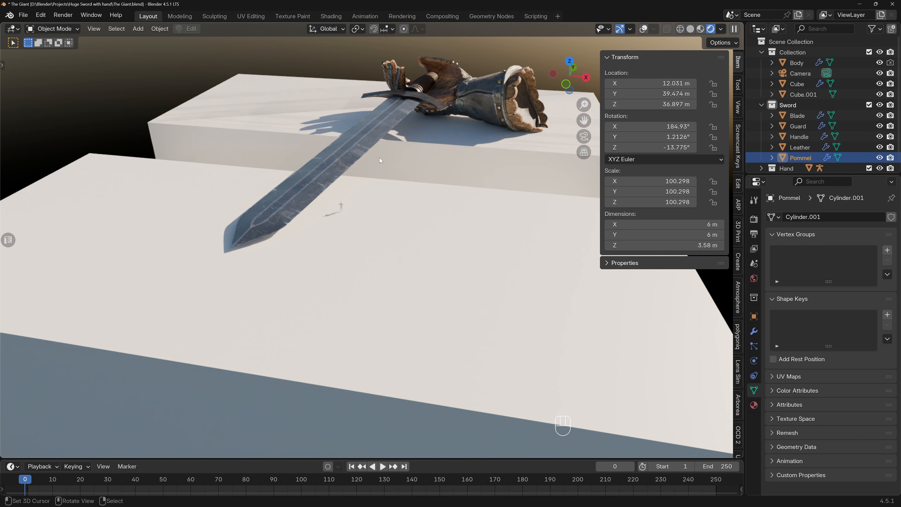
pyautogui.scroll(5, 363, 166)
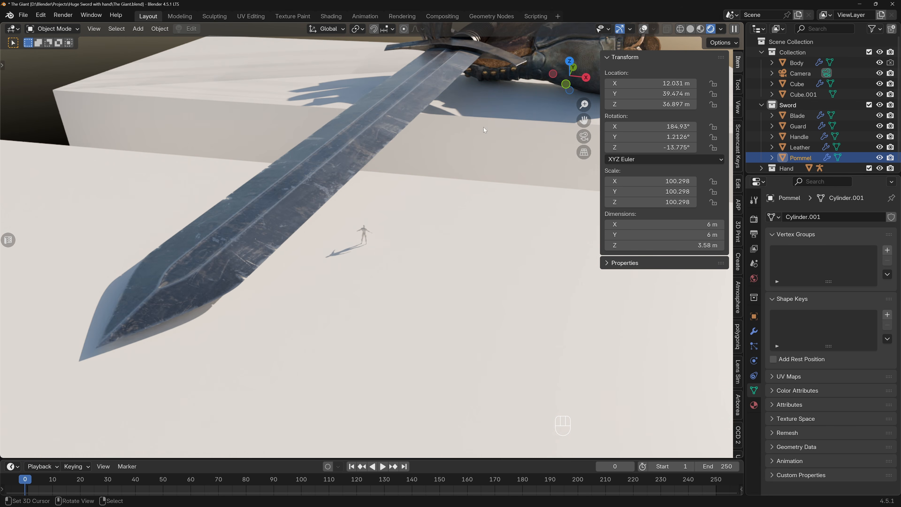
pyautogui.scroll(-2, 246, 230)
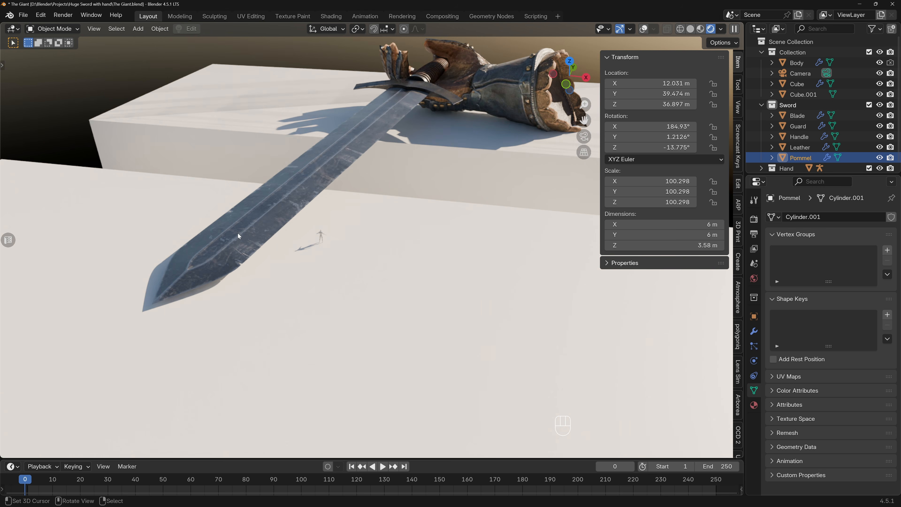
pyautogui.scroll(3, 238, 233)
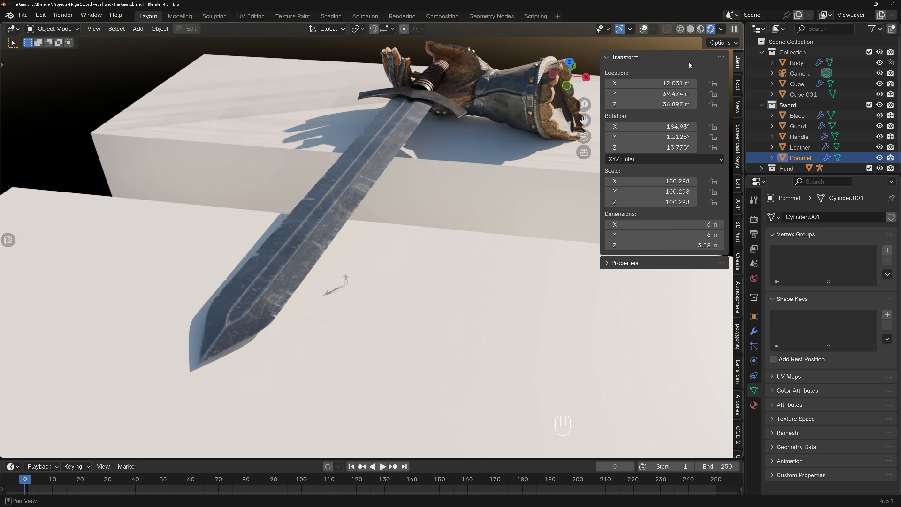
pyautogui.click(644, 29)
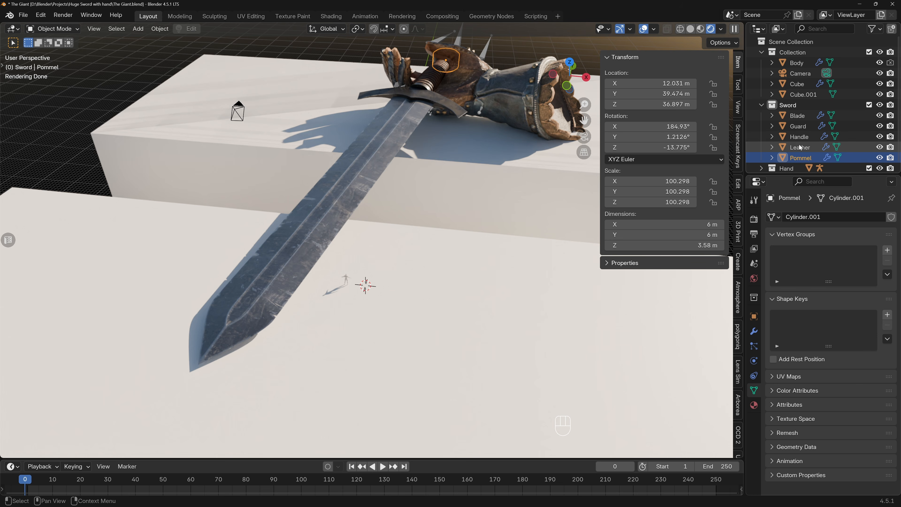
# Try to rotate all objects of the Sword collection together around their local Z axes.
pyautogui.rightClick(794, 105)
pyautogui.click(740, 118)
pyautogui.moveTo(448, 161); pyautogui.dragTo(422, 201, button='middle')
pyautogui.press('r')
pyautogui.press('z')
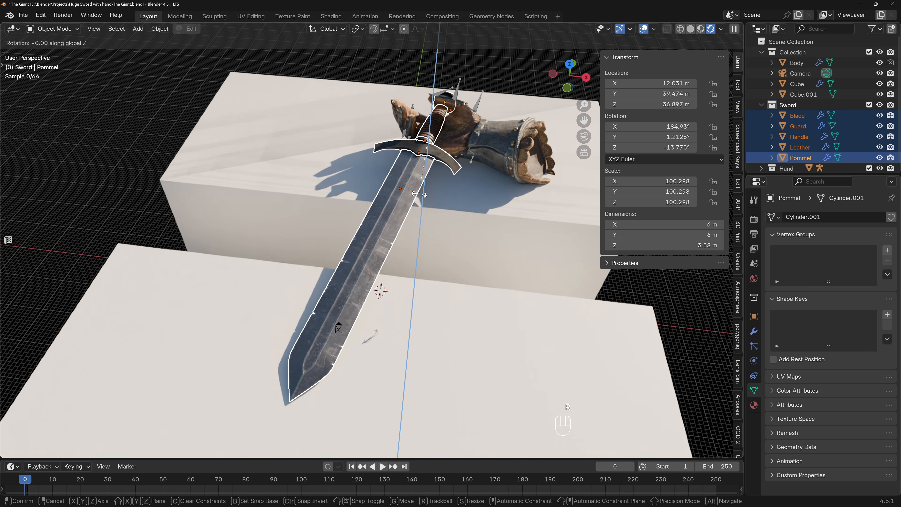
pyautogui.press('z')
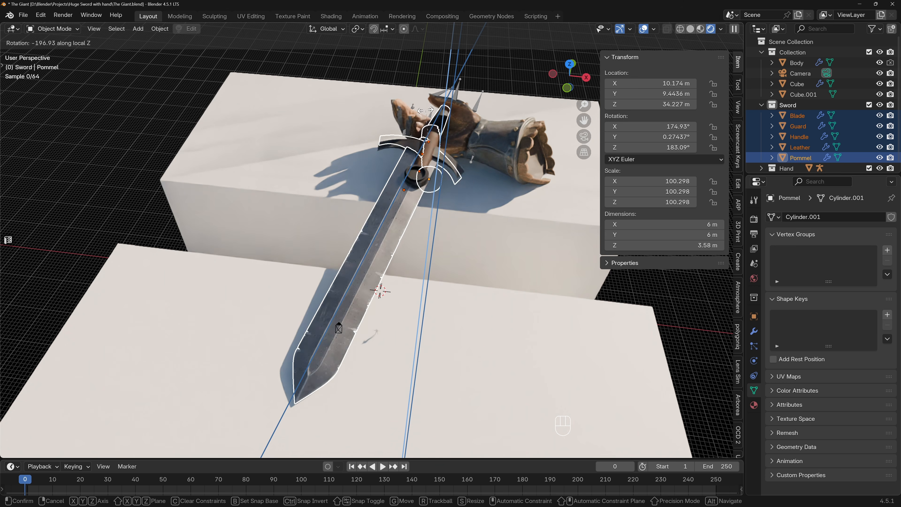
pyautogui.rightClick(446, 94)
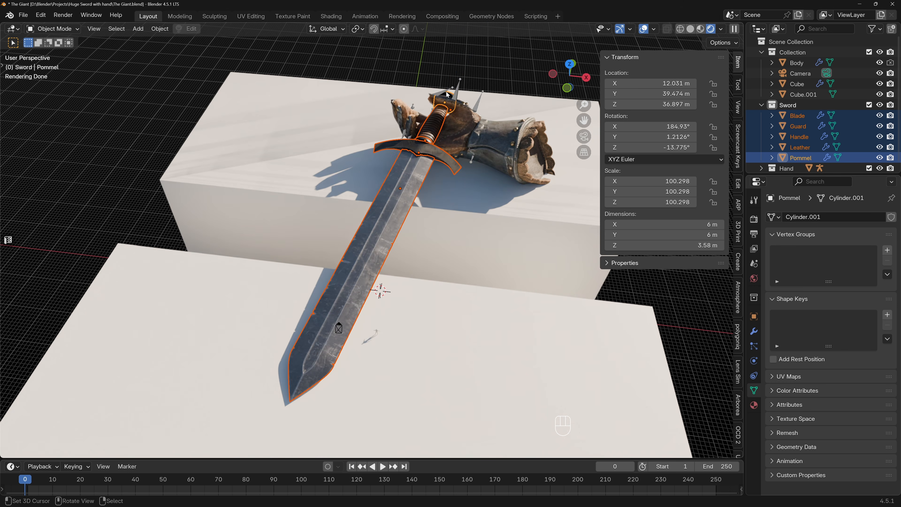
# Select the Blade and limit transforms to affect only object origins.
pyautogui.moveTo(439, 130); pyautogui.dragTo(382, 183, button='middle')
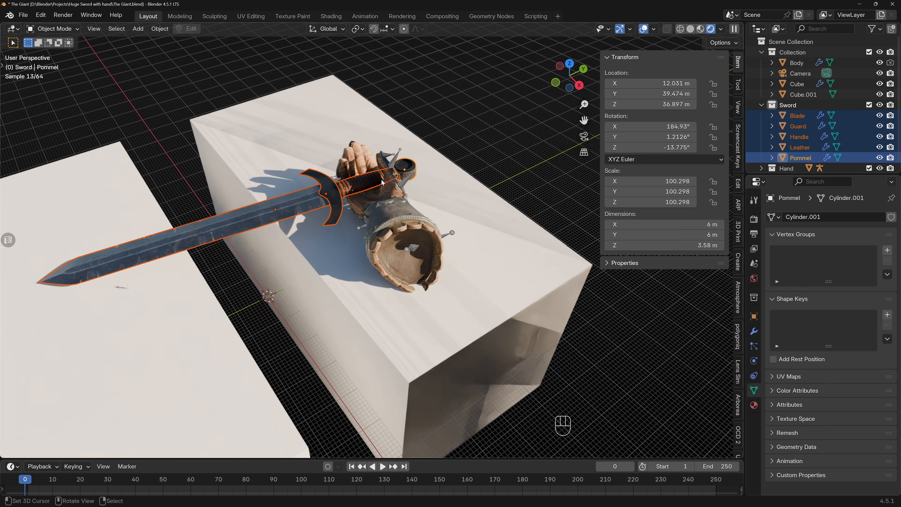
pyautogui.click(734, 44)
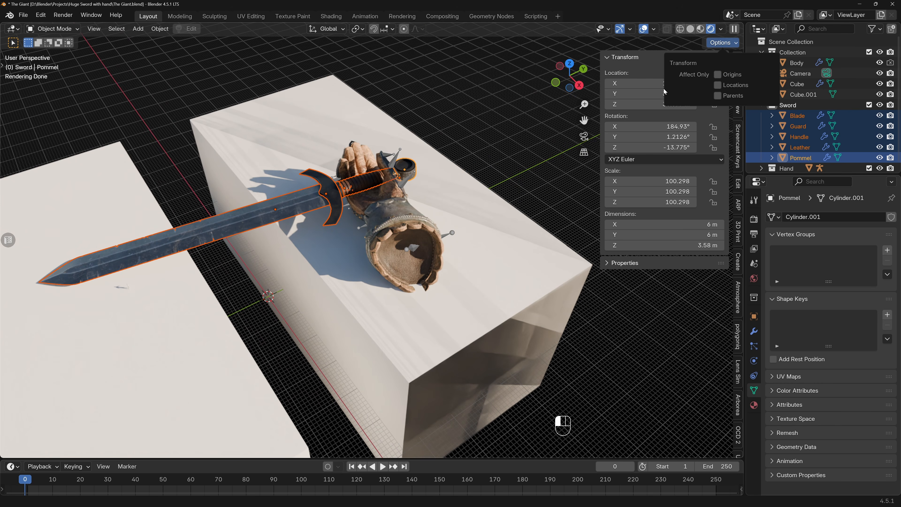
pyautogui.scroll(2, 412, 170)
pyautogui.moveTo(412, 172); pyautogui.dragTo(303, 199, button='middle')
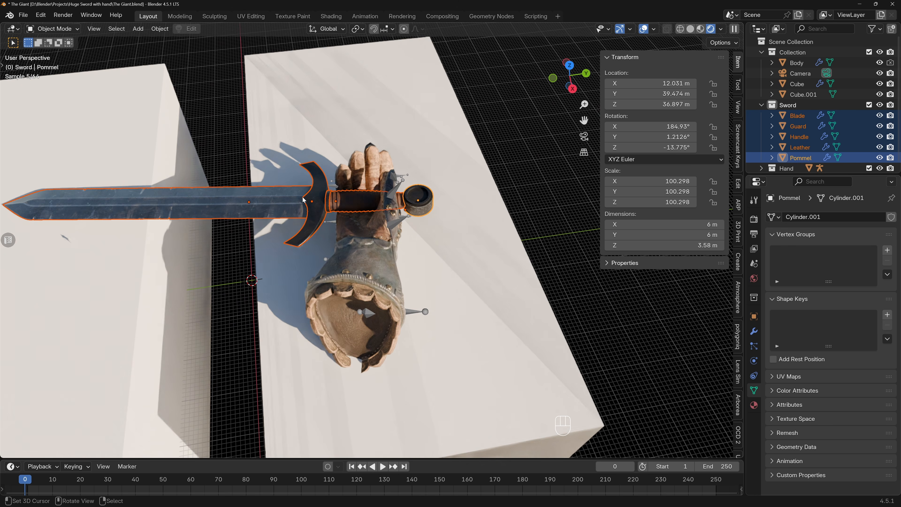
pyautogui.click(261, 202)
pyautogui.click(723, 43)
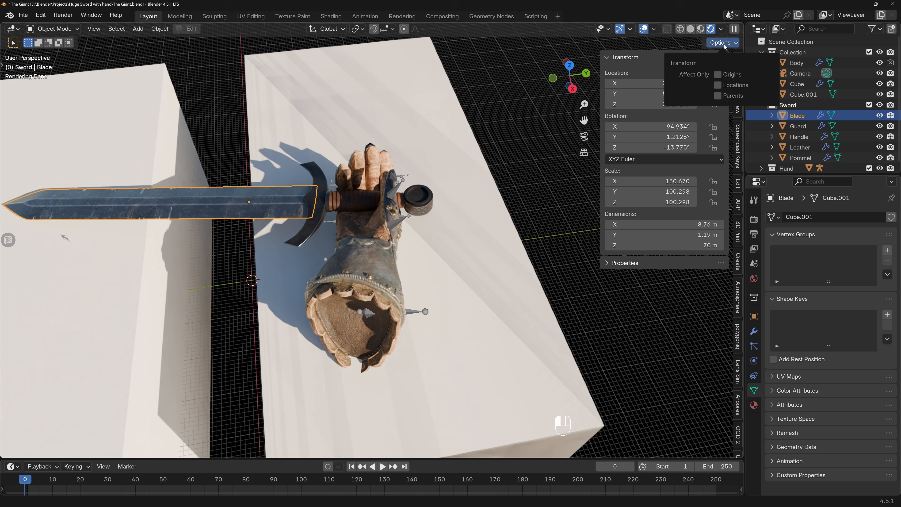
pyautogui.click(718, 76)
# Examine the Blade's origin axes, then select the Pommel and compare its axis orientation.
pyautogui.moveTo(261, 212); pyautogui.dragTo(285, 190, button='middle')
pyautogui.keyDown('shift'); pyautogui.moveTo(156, 192); pyautogui.dragTo(354, 180, button='middle'); pyautogui.keyUp('shift')
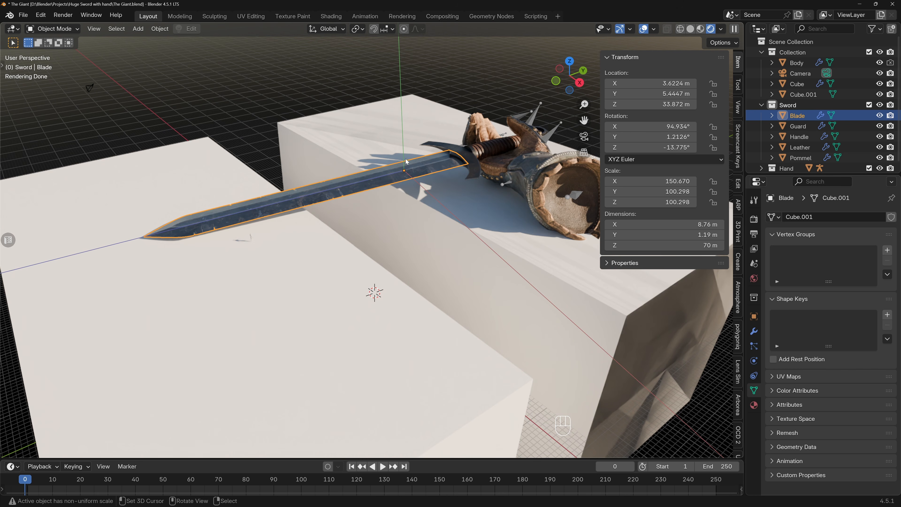
pyautogui.keyDown('shift'); pyautogui.moveTo(408, 80); pyautogui.dragTo(361, 192, button='middle'); pyautogui.keyUp('shift')
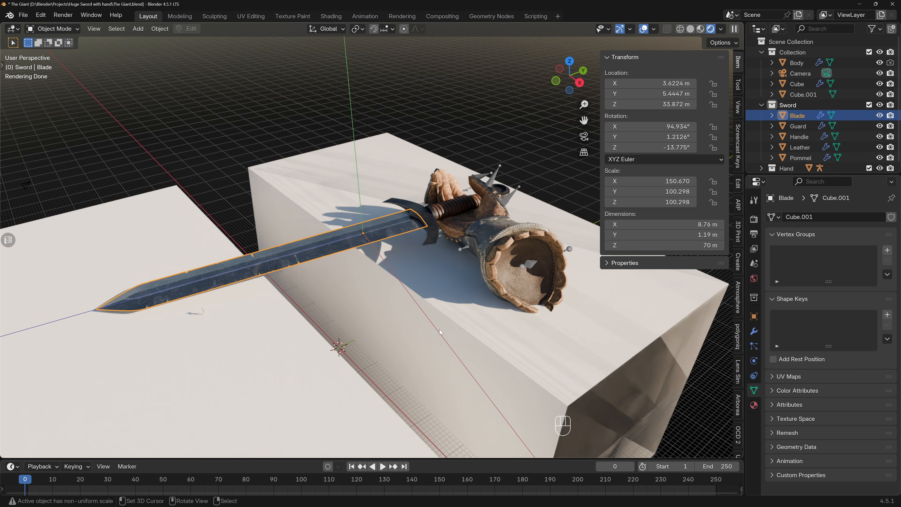
pyautogui.moveTo(464, 276); pyautogui.dragTo(417, 234, button='middle')
pyautogui.rightClick(457, 194)
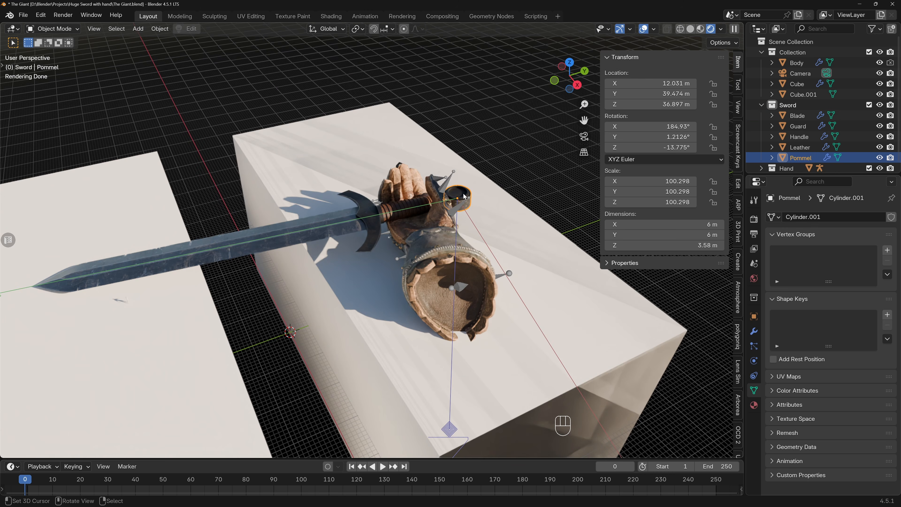
pyautogui.keyDown('shift'); pyautogui.moveTo(514, 186); pyautogui.dragTo(501, 181, button='middle'); pyautogui.keyUp('shift')
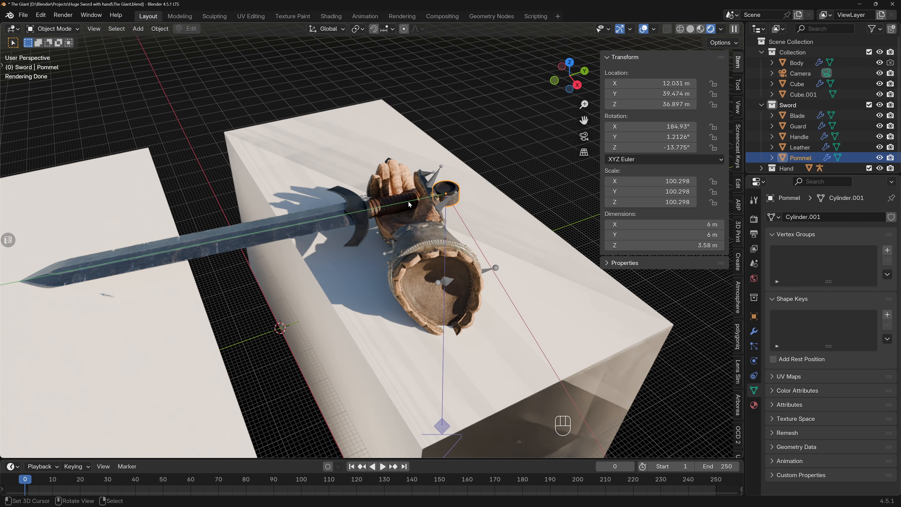
pyautogui.moveTo(447, 231); pyautogui.dragTo(428, 227, button='middle')
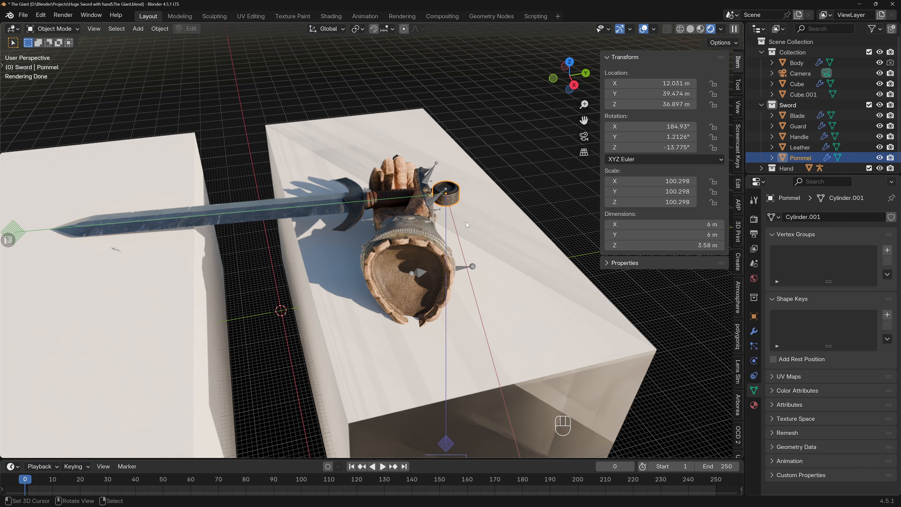
pyautogui.click(715, 41)
pyautogui.press('r')
pyautogui.press('x')
pyautogui.press('x')
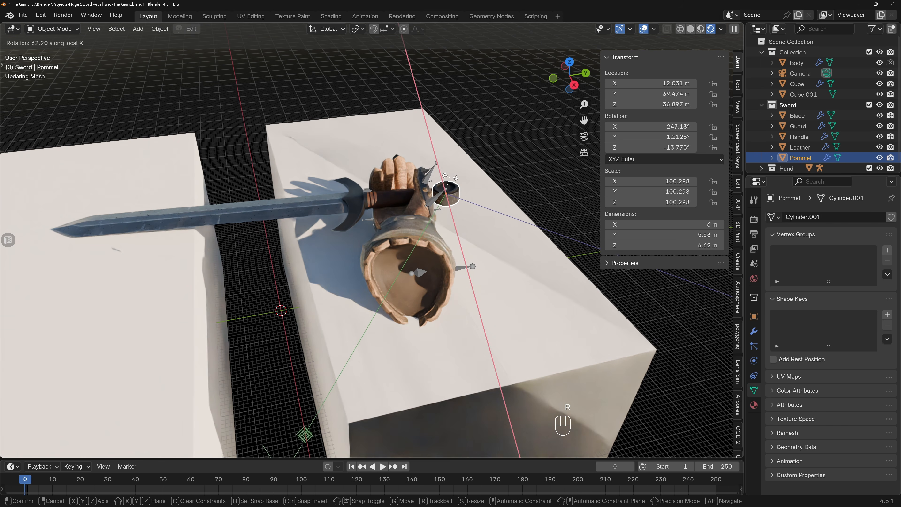
pyautogui.rightClick(451, 216)
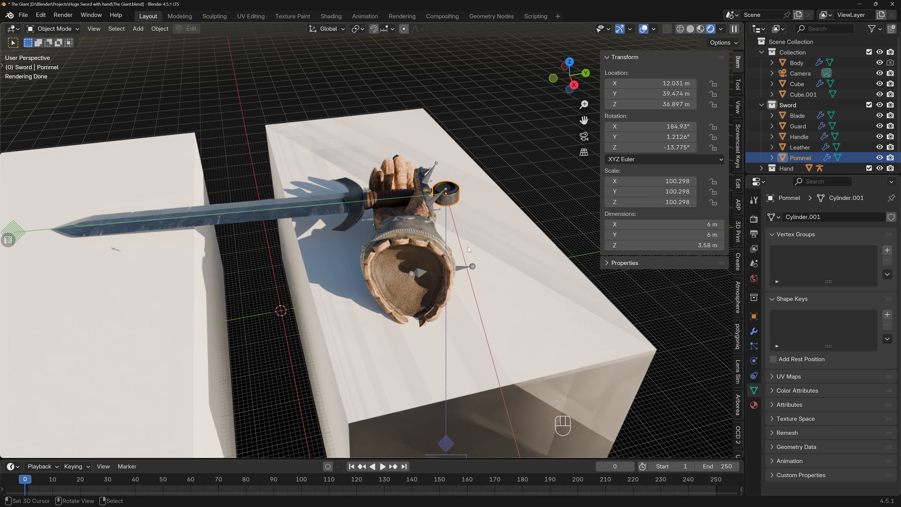
# Rotate the Pommel's origin by -90° around its local X axis.
pyautogui.press('r')
pyautogui.press('x')
pyautogui.press('x')
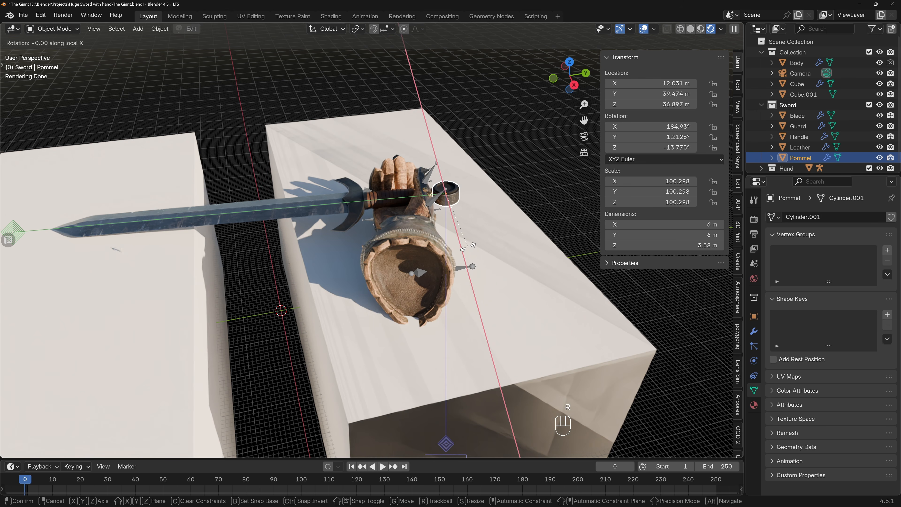
pyautogui.write('-90')
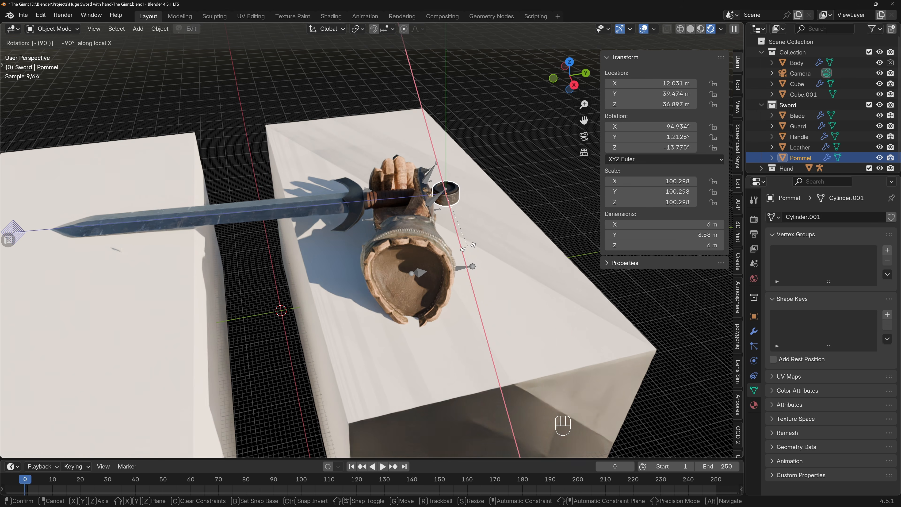
pyautogui.press('Return')
# Rotate the origin of the Leather grip wrap by -90° around its local X axis.
pyautogui.moveTo(414, 198); pyautogui.dragTo(396, 190, button='middle')
pyautogui.rightClick(408, 199)
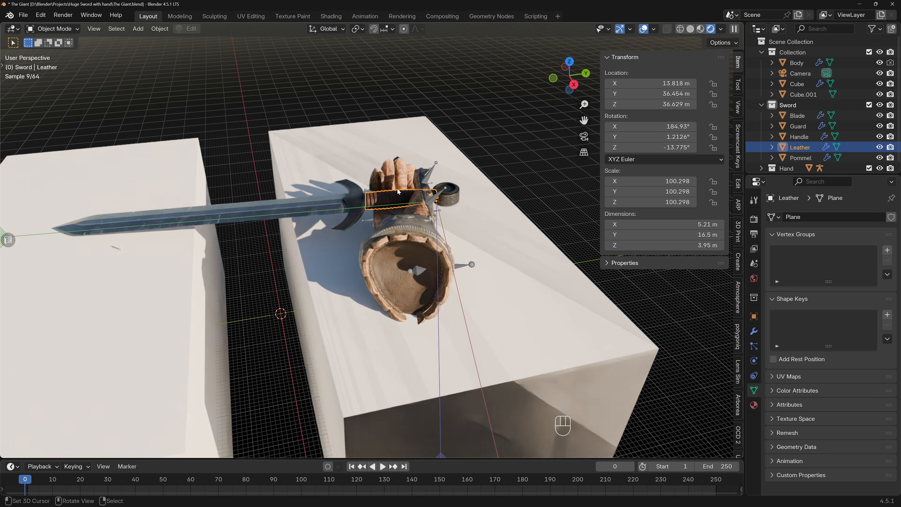
pyautogui.press('r')
pyautogui.press('x')
pyautogui.press('x')
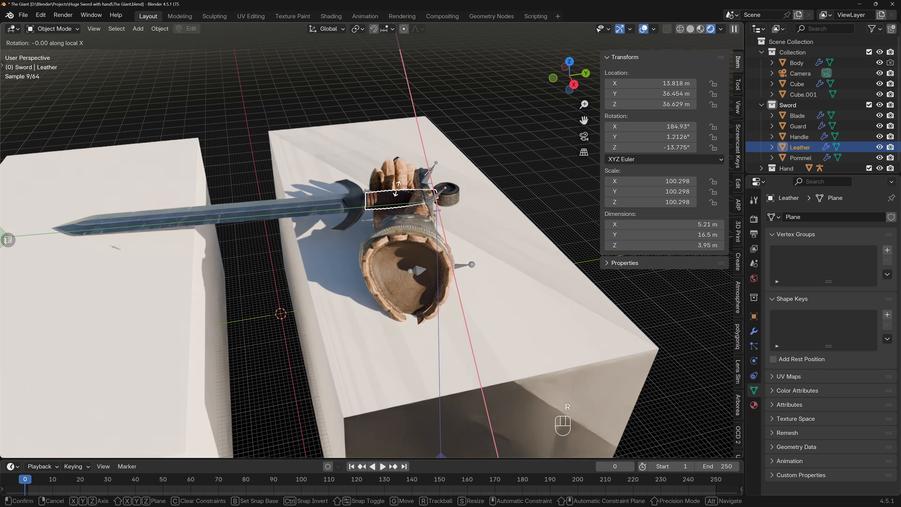
pyautogui.write('-90')
pyautogui.press('Return')
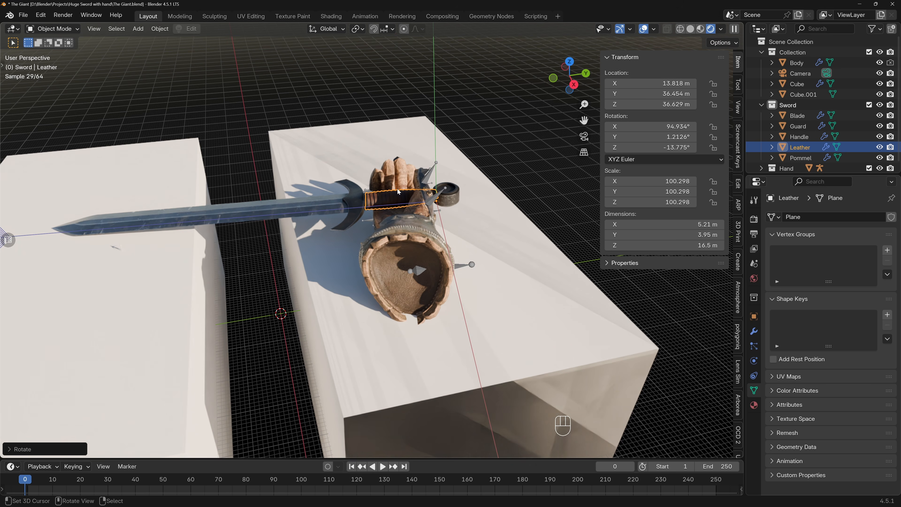
# Stop limiting transforms to origins and select all objects in the Sword collection.
pyautogui.click(722, 43)
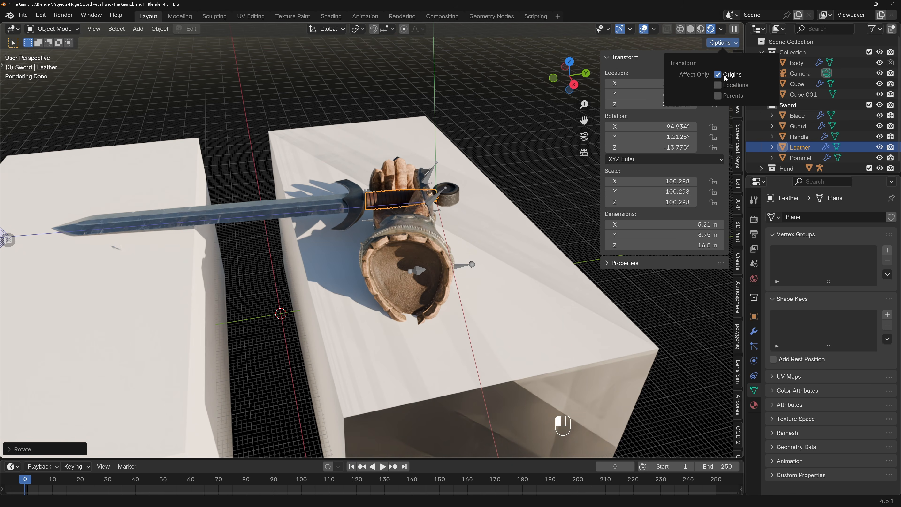
pyautogui.rightClick(782, 106)
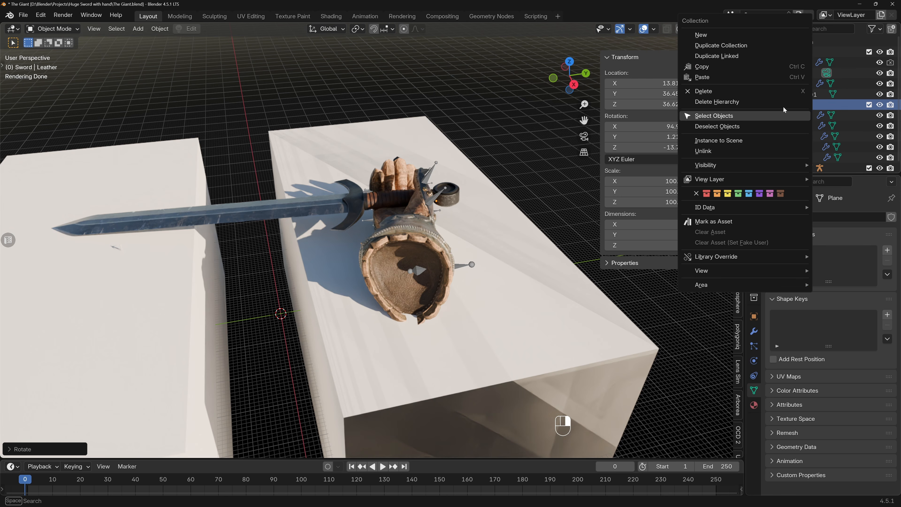
pyautogui.click(769, 116)
# Rotate all the selected sword parts by about -10° around their local Z axes.
pyautogui.moveTo(351, 199); pyautogui.dragTo(403, 221, button='middle')
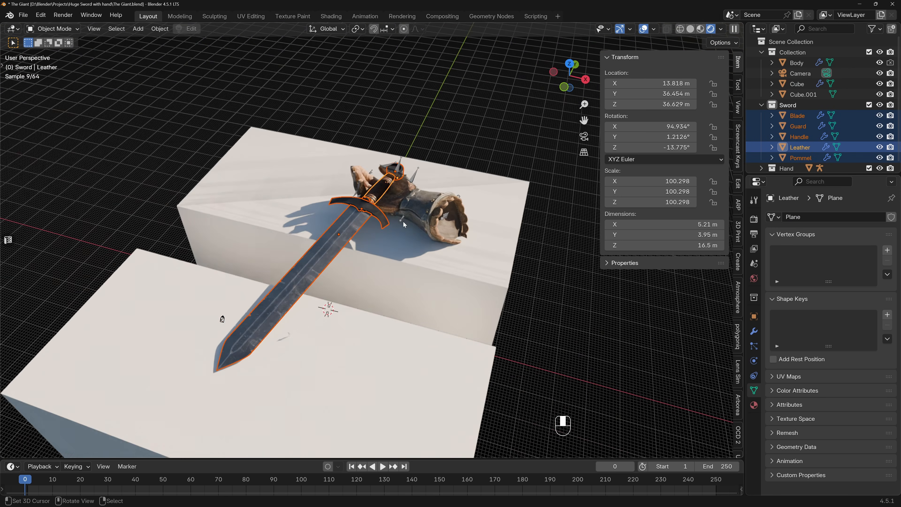
pyautogui.scroll(2, 404, 221)
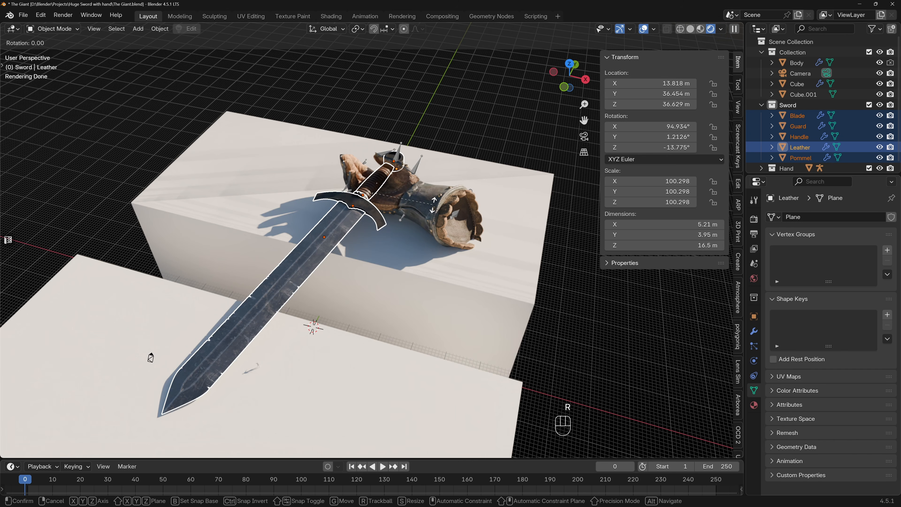
pyautogui.press('x')
pyautogui.press('z')
pyautogui.press('z')
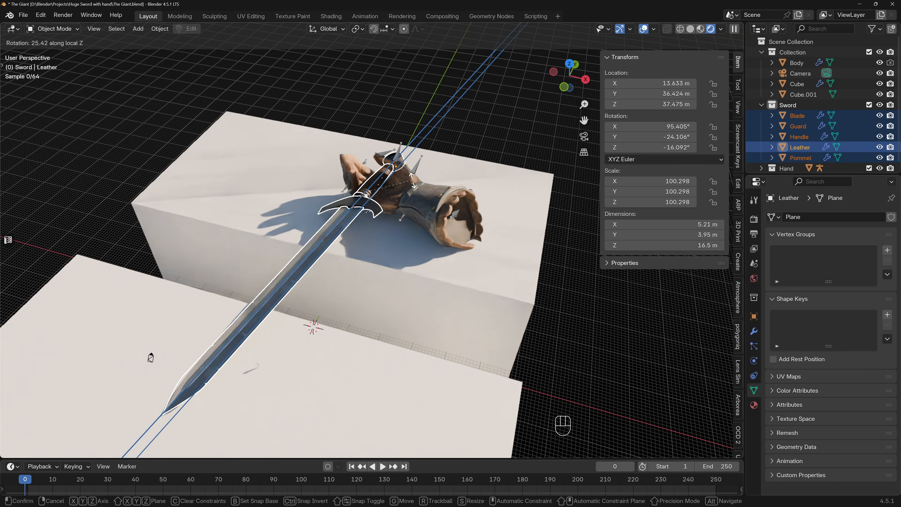
pyautogui.click(498, 240)
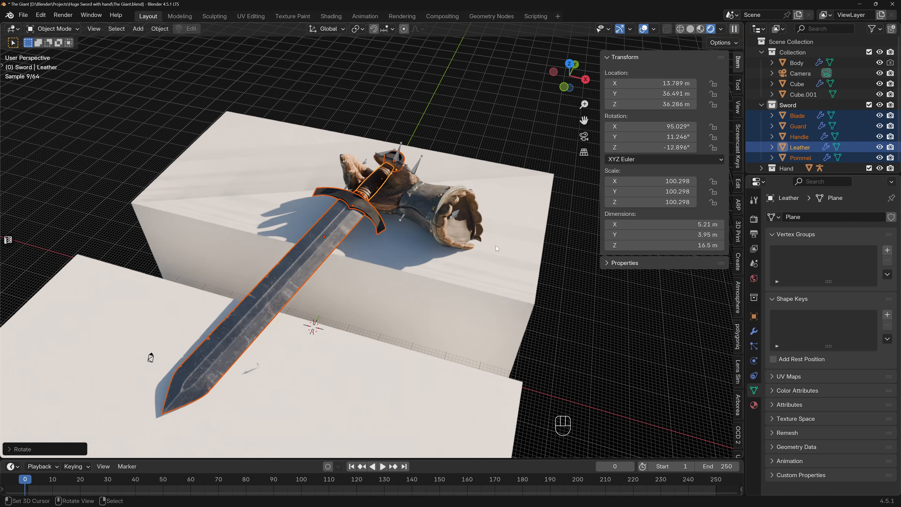
# Tilt the sword parts by about another -7° around local Z while viewing the blade tip up close.
pyautogui.keyDown('shift'); pyautogui.moveTo(272, 314); pyautogui.dragTo(298, 265, button='middle'); pyautogui.keyUp('shift')
pyautogui.scroll(5, 254, 302)
pyautogui.moveTo(255, 302); pyautogui.dragTo(284, 297, button='middle')
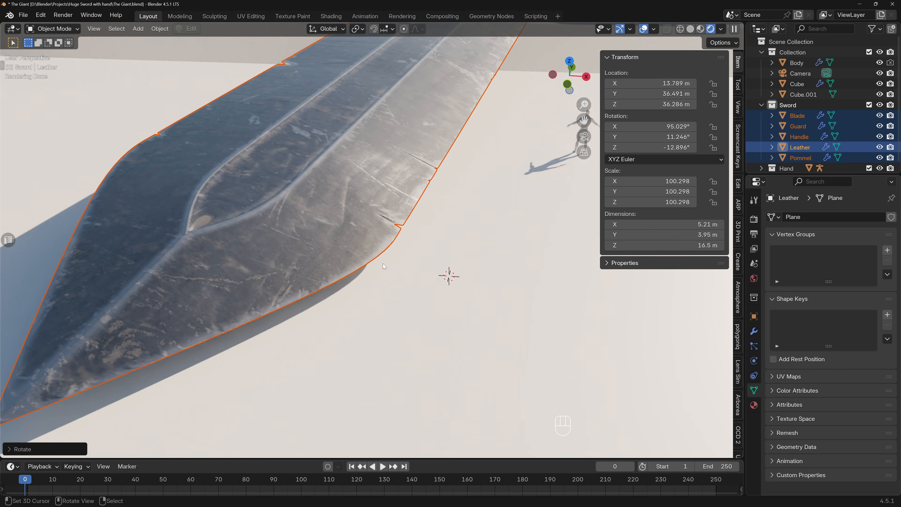
pyautogui.press('r')
pyautogui.press('z')
pyautogui.press('z')
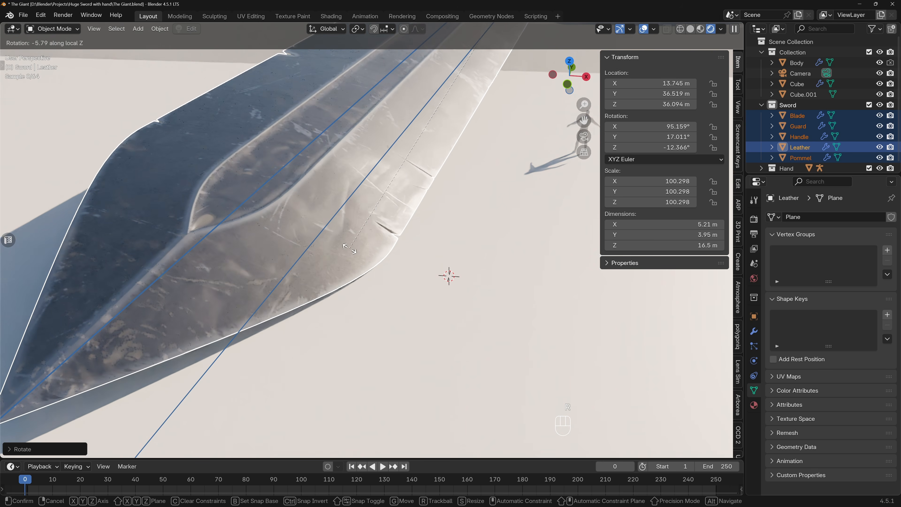
pyautogui.click(353, 241)
# Rotate the selected sword parts by about 4.7° around their local Z axes from the camera view and save the file.
pyautogui.scroll(-8, 354, 242)
pyautogui.keyDown('shift'); pyautogui.moveTo(399, 156); pyautogui.dragTo(365, 259, button='middle'); pyautogui.keyUp('shift')
pyautogui.scroll(4, 376, 241)
pyautogui.keyDown('shift'); pyautogui.moveTo(395, 214); pyautogui.dragTo(393, 255, button='middle'); pyautogui.keyUp('shift')
pyautogui.scroll(-5, 387, 227)
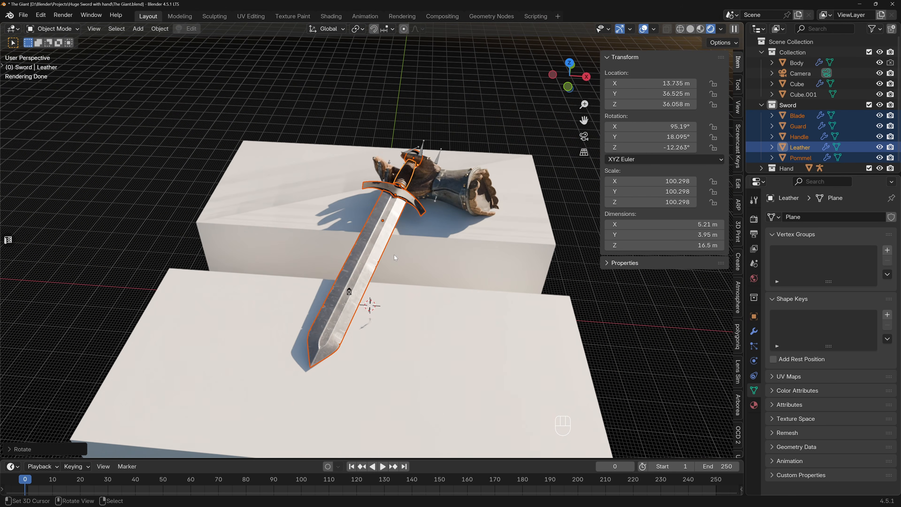
pyautogui.press('KP_0')
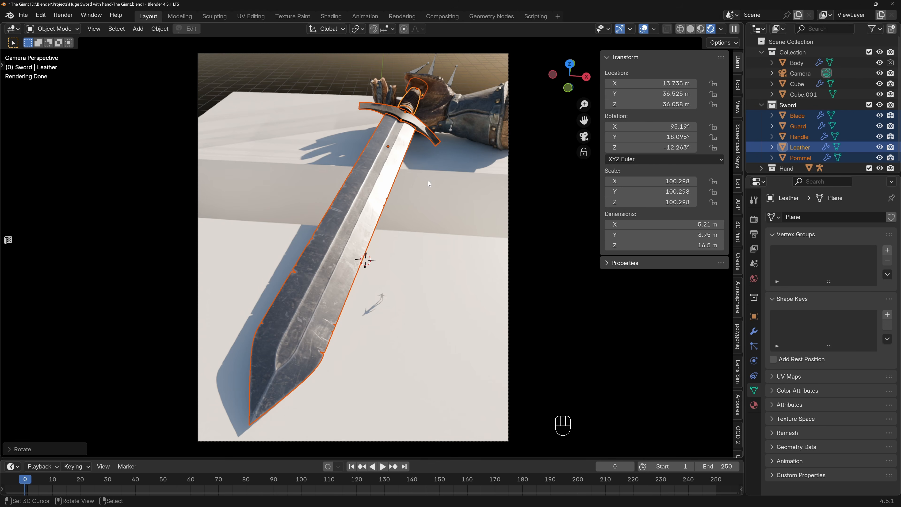
pyautogui.press('r')
pyautogui.press('z')
pyautogui.press('z')
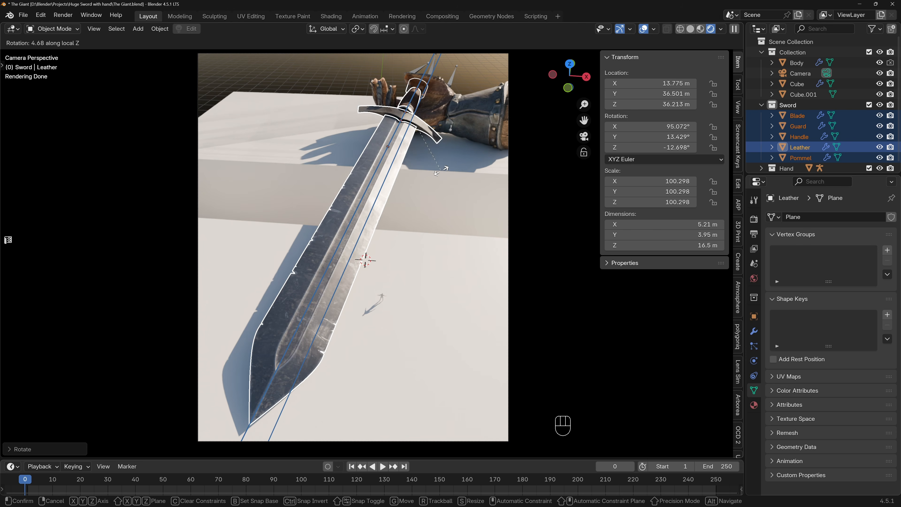
pyautogui.click(440, 170)
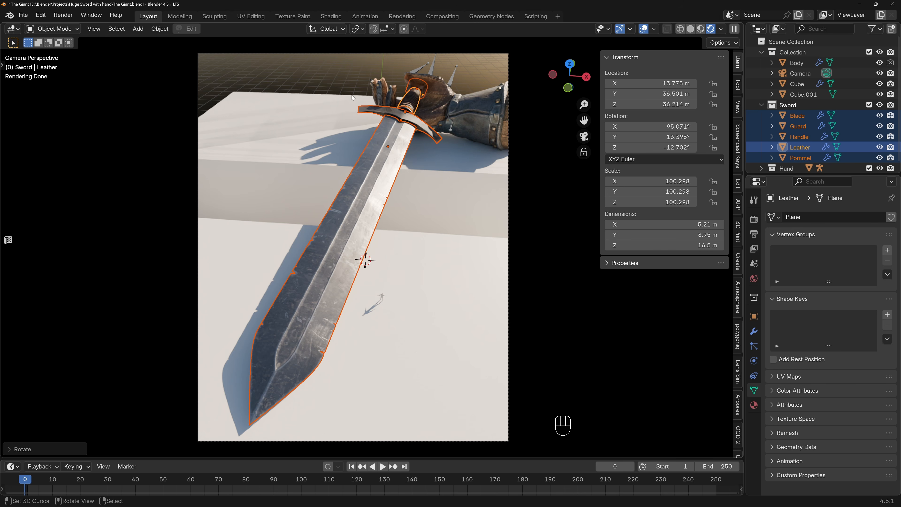
pyautogui.hotkey('ctrl', 's')
# Lock the camera to the view and orbit it to a higher angle looking down on the sword and cubes.
pyautogui.keyDown('shift'); pyautogui.moveTo(342, 154); pyautogui.dragTo(350, 180, button='middle'); pyautogui.keyUp('shift')
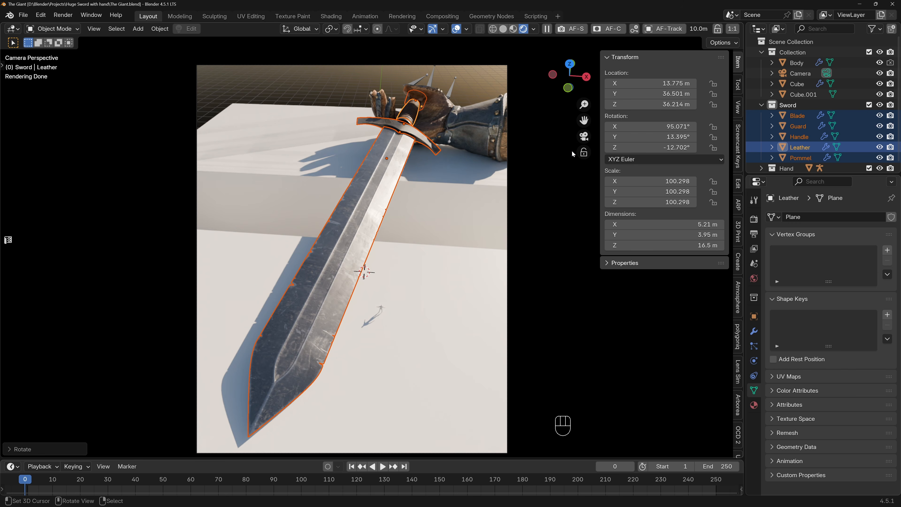
pyautogui.press('n')
pyautogui.press('n')
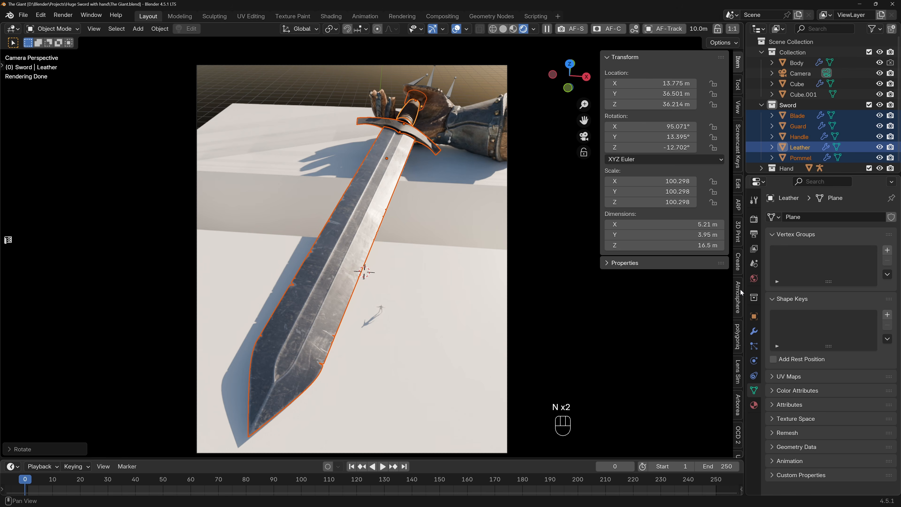
pyautogui.scroll(-5, 738, 388)
pyautogui.click(738, 389)
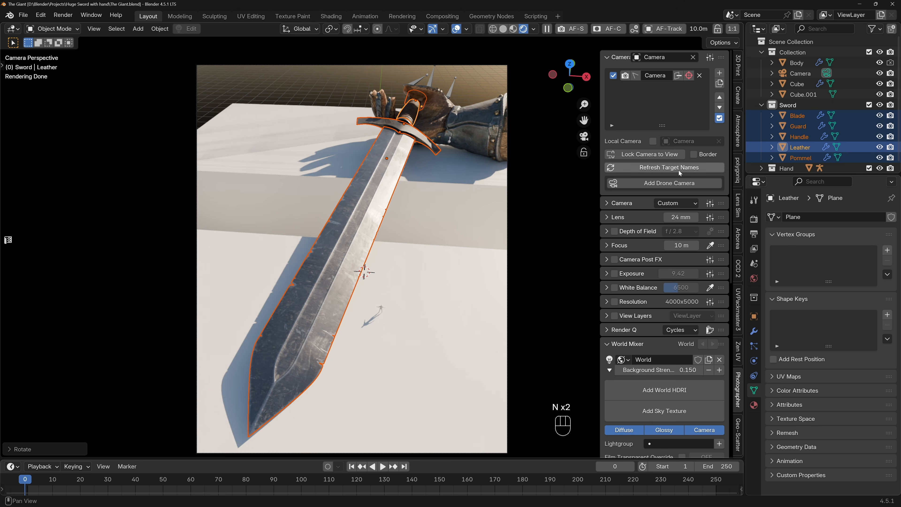
pyautogui.click(653, 154)
pyautogui.moveTo(385, 181); pyautogui.dragTo(381, 194, button='middle')
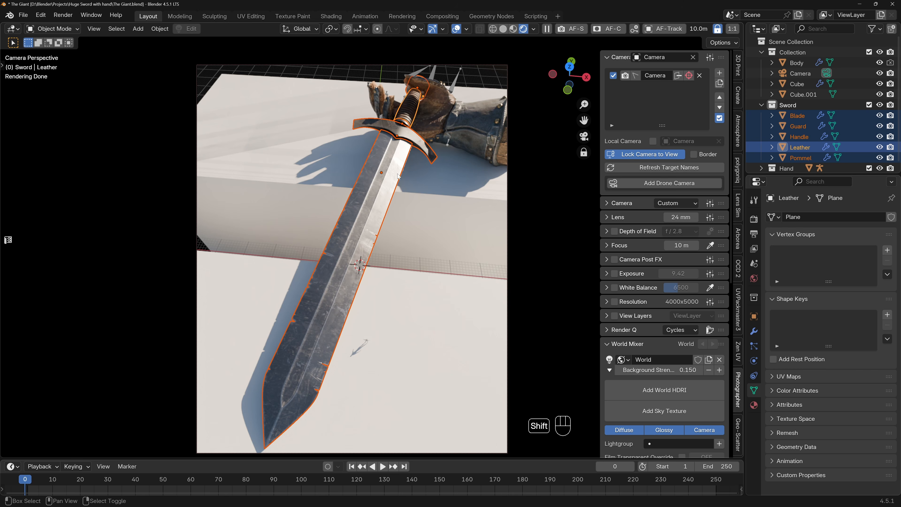
pyautogui.moveTo(400, 187)
pyautogui.mouseDown(button='middle')
pyautogui.moveTo(440, 192)
pyautogui.moveTo(392, 183)
pyautogui.moveTo(397, 196)
pyautogui.mouseUp(button='middle')
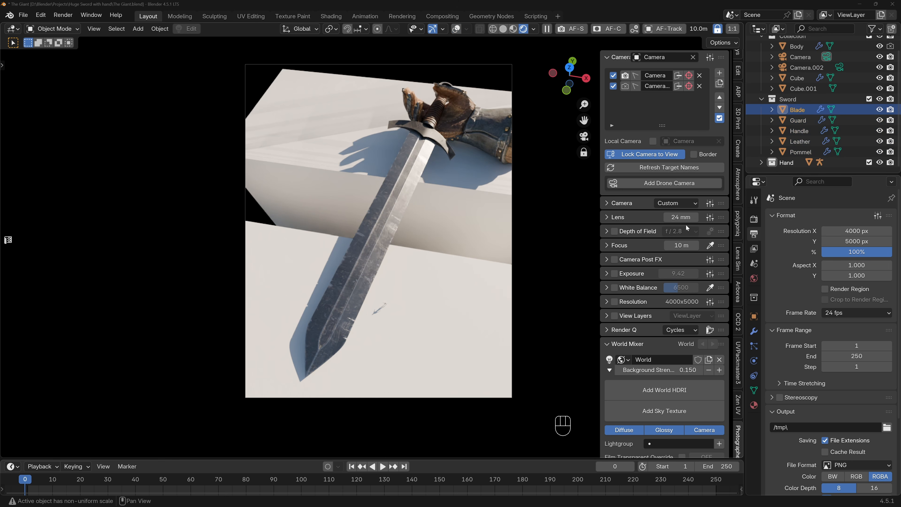
# Switch the active camera between Camera and Camera.002 to compare their framings, leaving Camera.002 active.
pyautogui.click(624, 86)
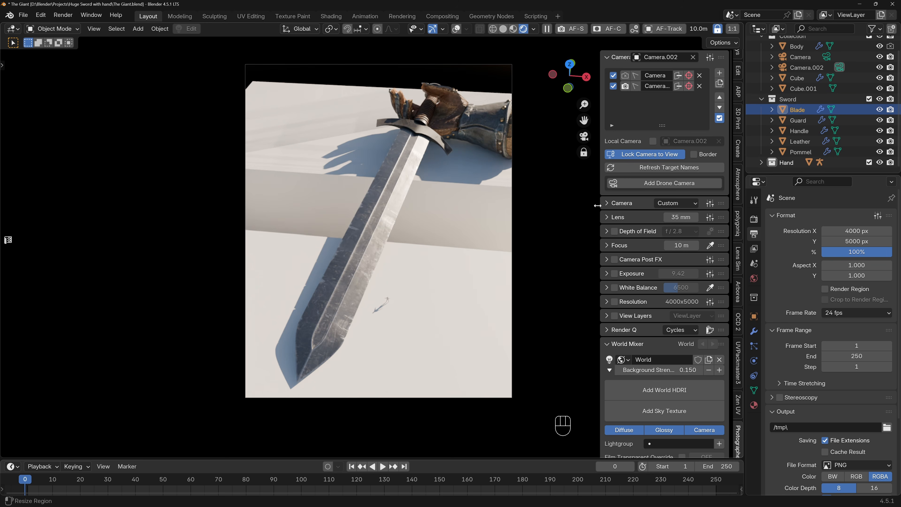
pyautogui.click(624, 77)
pyautogui.click(625, 86)
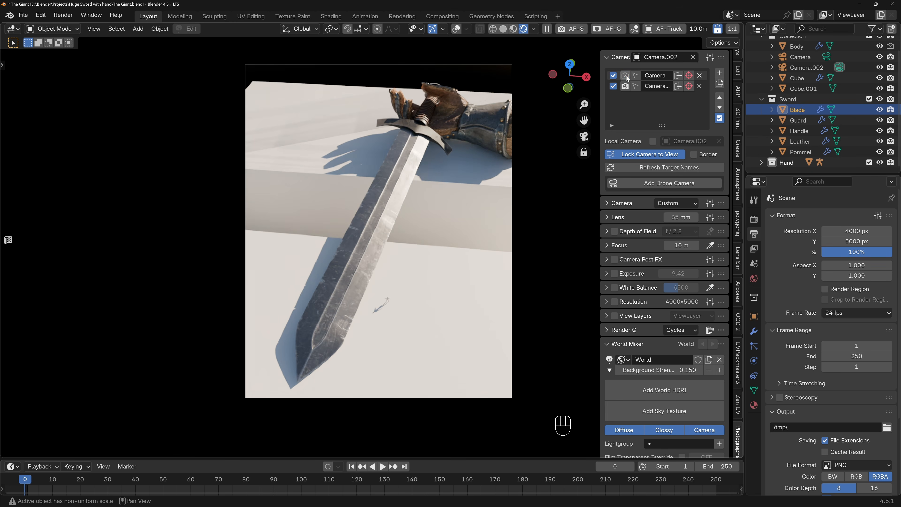
pyautogui.click(626, 75)
pyautogui.click(626, 88)
pyautogui.click(624, 88)
pyautogui.click(624, 88)
pyautogui.click(625, 77)
pyautogui.click(625, 88)
pyautogui.click(626, 77)
pyautogui.click(626, 88)
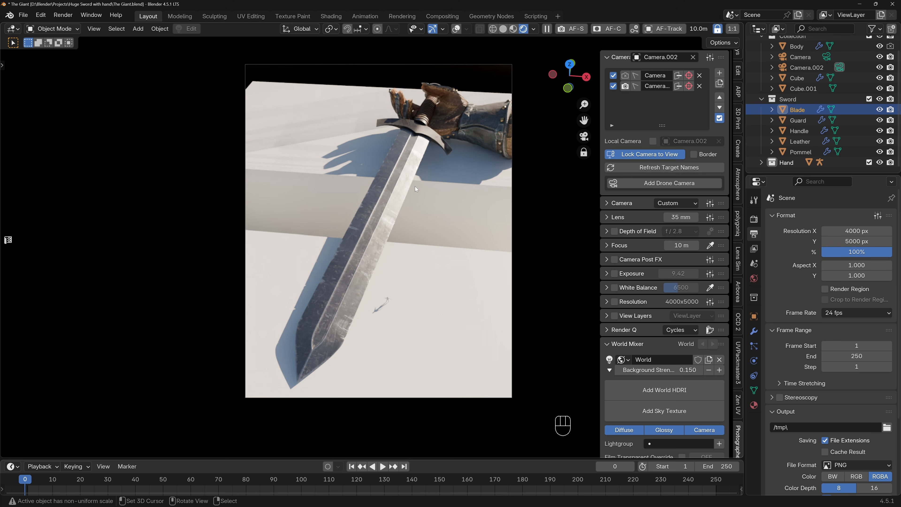
# Select the rear cube, turn on the viewport overlays and switch the viewport to solid shading.
pyautogui.click(333, 150)
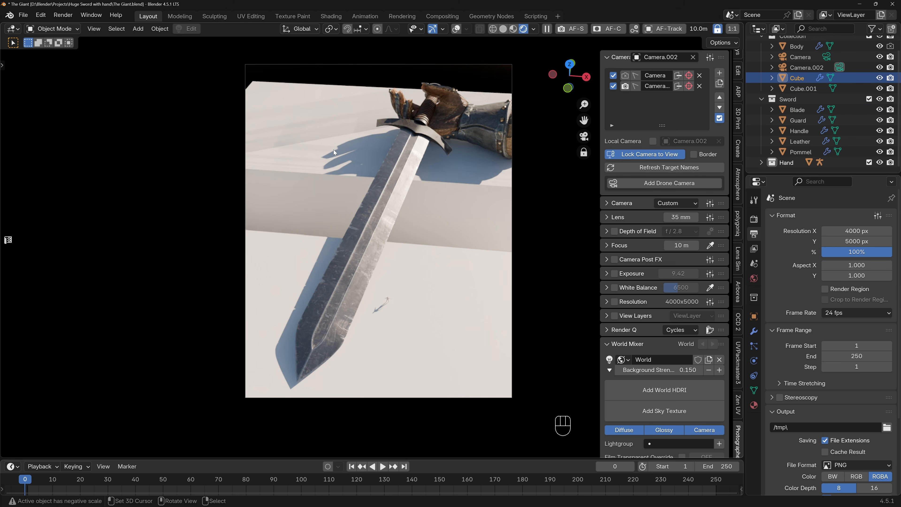
pyautogui.click(456, 29)
pyautogui.click(501, 30)
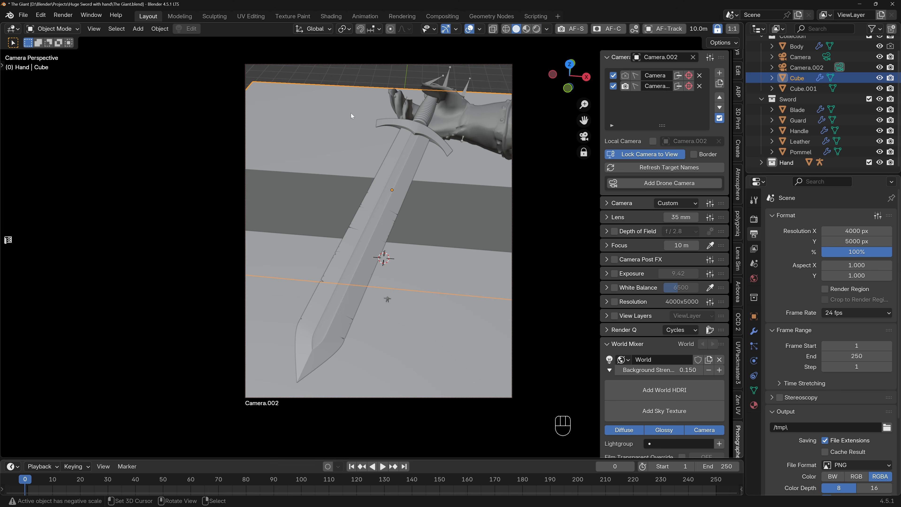
pyautogui.click(479, 29)
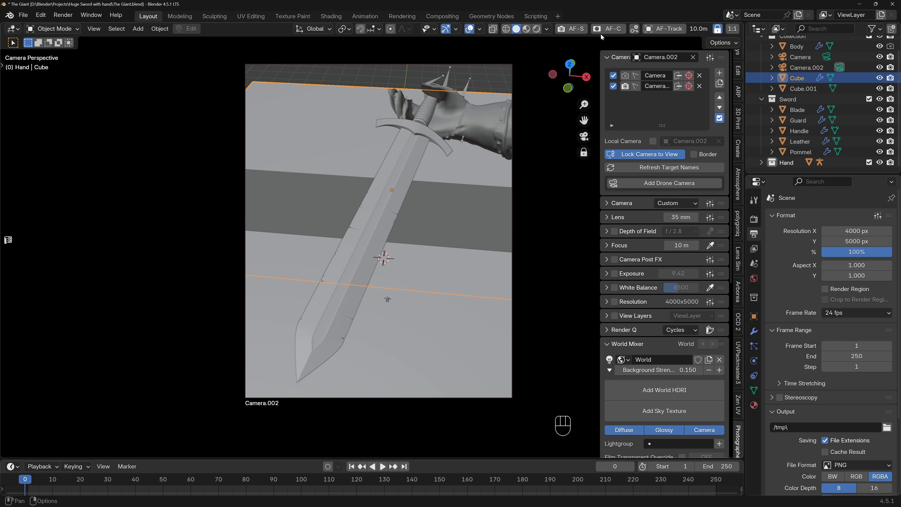
# Enable Cavity shading with type Both and a screen-space ridge of about 1.28, and clear the object selection.
pyautogui.click(548, 29)
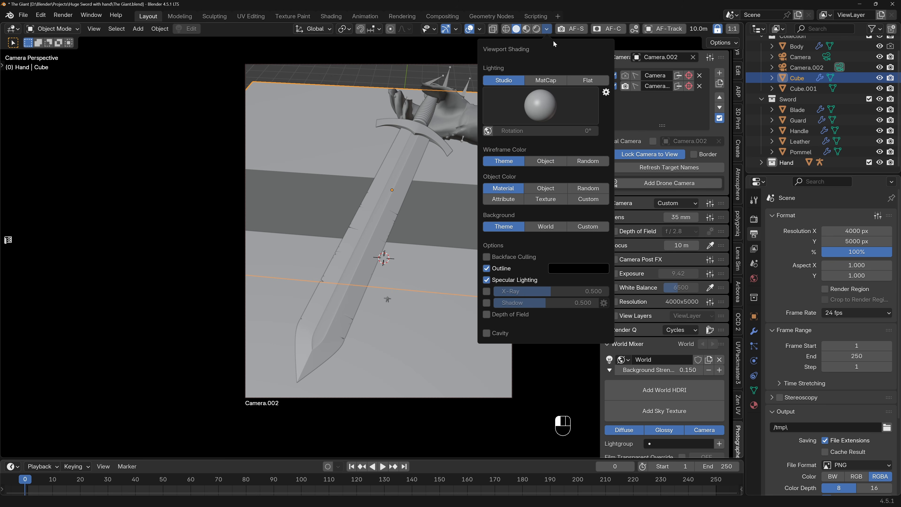
pyautogui.click(486, 333)
pyautogui.click(587, 333)
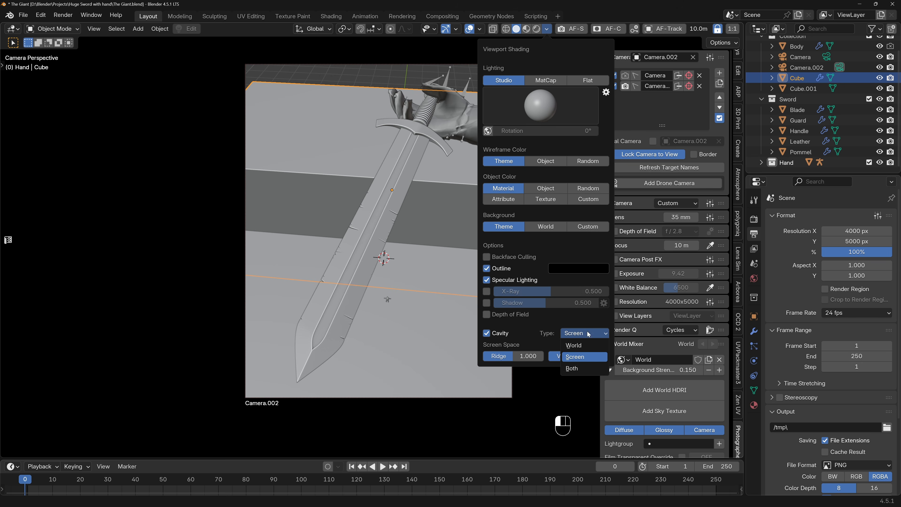
pyautogui.click(588, 368)
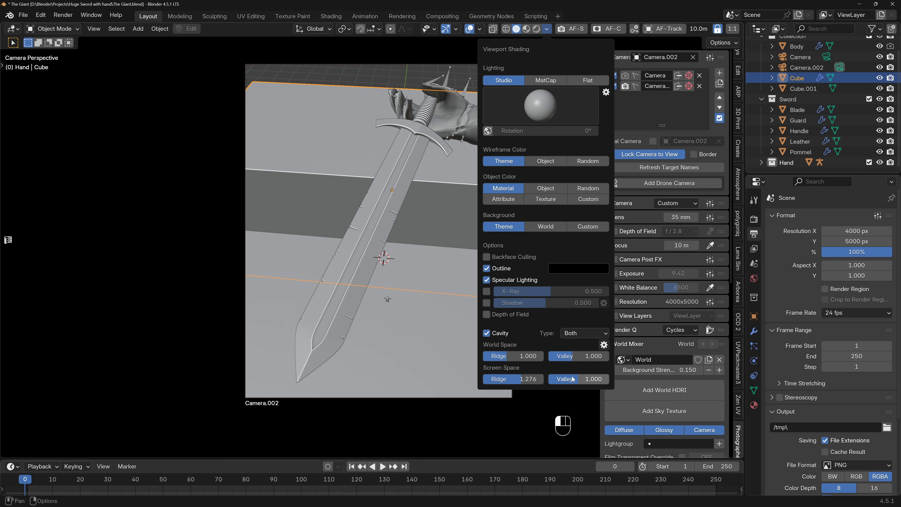
pyautogui.click(390, 73)
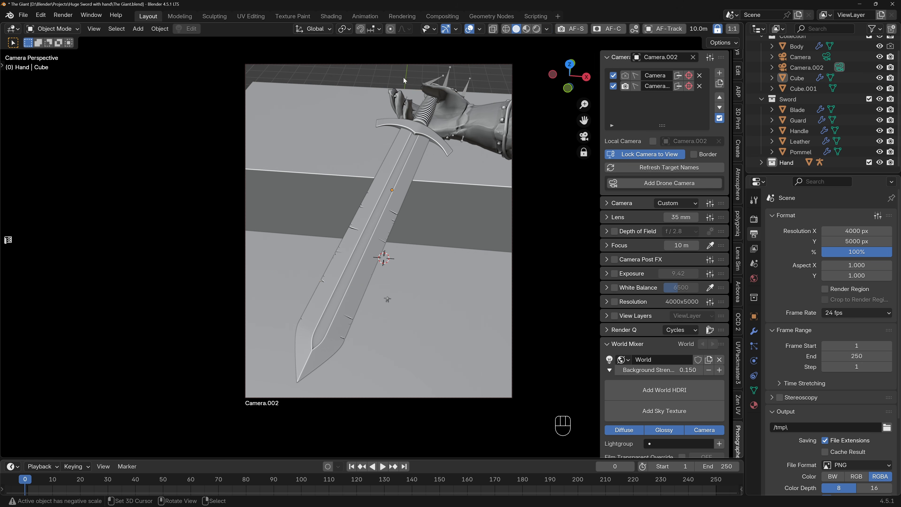
# Select the front and rear cubes in turn, leaving the rear cube selected.
pyautogui.click(323, 151)
pyautogui.click(286, 262)
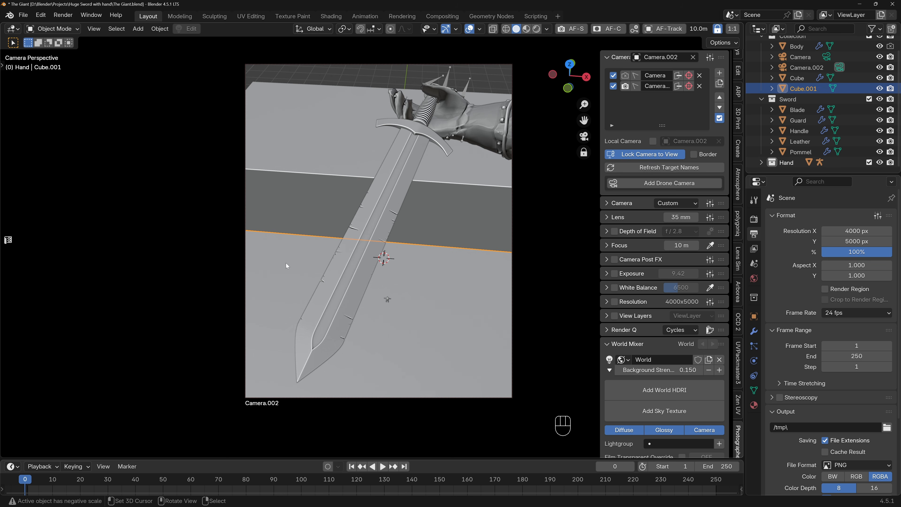
pyautogui.click(330, 162)
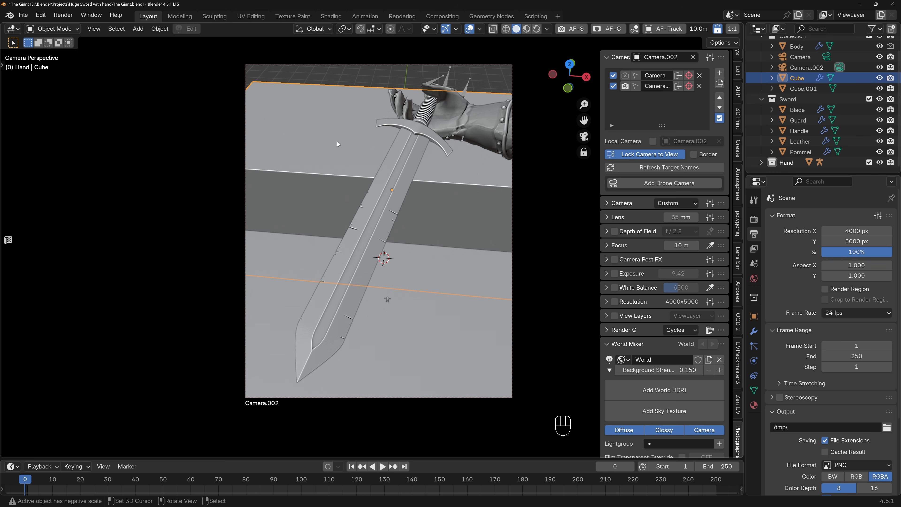
# Isolate the rear cube in local view and place and scale a new small cube at its front corner.
pyautogui.moveTo(335, 135); pyautogui.dragTo(419, 176, button='middle')
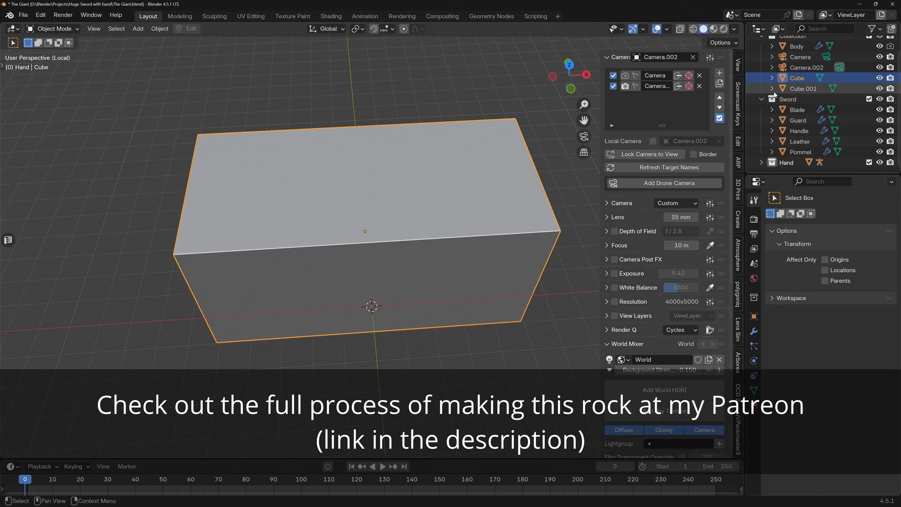
pyautogui.press('KP_7')
pyautogui.press('g')
pyautogui.click(445, 227)
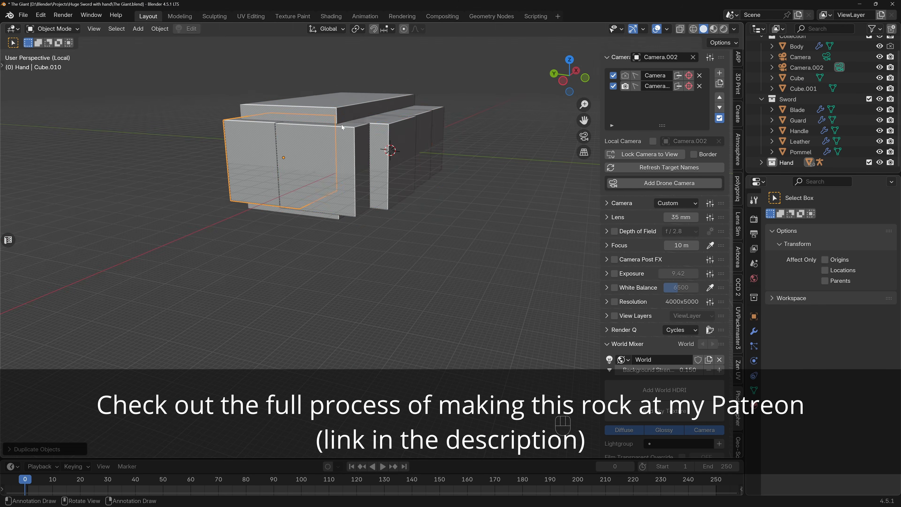
pyautogui.press('s')
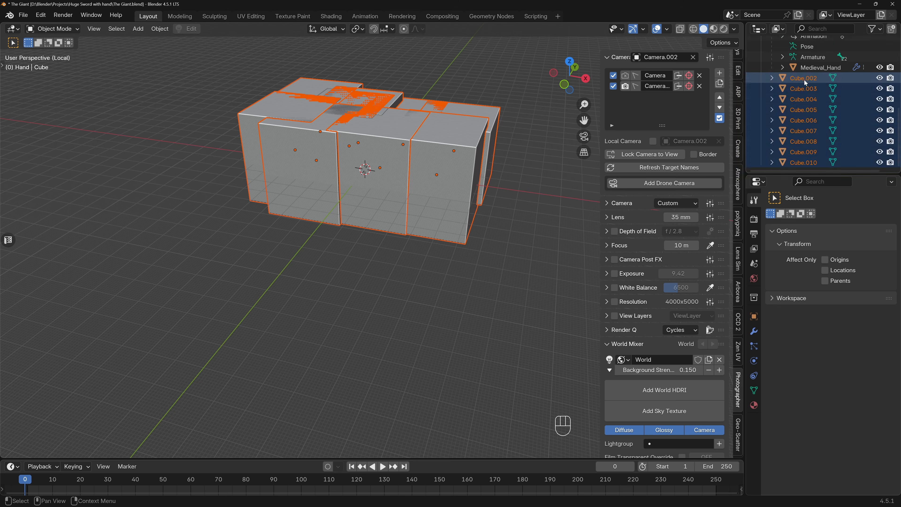
# Adjust the heights and positions of individual block cubes that form the rough rock shape and save the file.
pyautogui.scroll(2, 803, 79)
pyautogui.click(802, 117)
pyautogui.scroll(-4, 802, 117)
pyautogui.press('g')
pyautogui.press('z')
pyautogui.moveTo(308, 170); pyautogui.dragTo(328, 209, button='middle')
pyautogui.click(425, 213)
pyautogui.press('g')
pyautogui.press('g')
pyautogui.press('g')
pyautogui.keyDown('shift'); pyautogui.moveTo(418, 198); pyautogui.dragTo(443, 222, button='middle'); pyautogui.keyUp('shift')
pyautogui.hotkey('ctrl', 's')
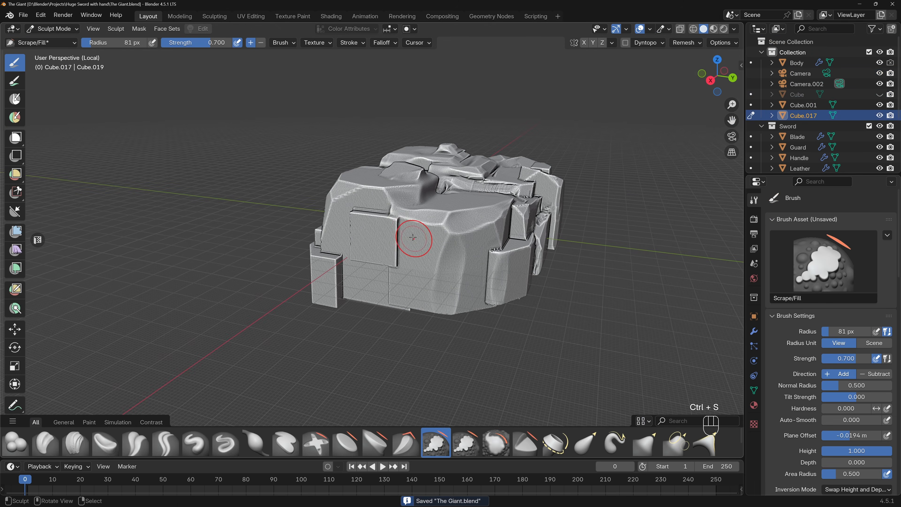
# Scrape down the hard edges of the rock's front blocks with the Scrape/Fill brush at 0.700 strength.
pyautogui.keyDown('ctrl'); pyautogui.moveTo(400, 237); pyautogui.dragTo(401, 323, button='middle'); pyautogui.keyUp('ctrl')
pyautogui.moveTo(384, 239)
pyautogui.mouseDown()
pyautogui.moveTo(382, 199)
pyautogui.moveTo(376, 329)
pyautogui.moveTo(402, 237)
pyautogui.mouseUp()
pyautogui.moveTo(421, 177); pyautogui.dragTo(414, 185)
# Bevel the edges of the protruding square block with the Scrape/Fill Nemanja's brush at 81 px radius and 0.500 strength.
pyautogui.click(467, 442)
pyautogui.moveTo(374, 327); pyautogui.dragTo(313, 315)
pyautogui.moveTo(313, 315); pyautogui.dragTo(367, 285, button='middle')
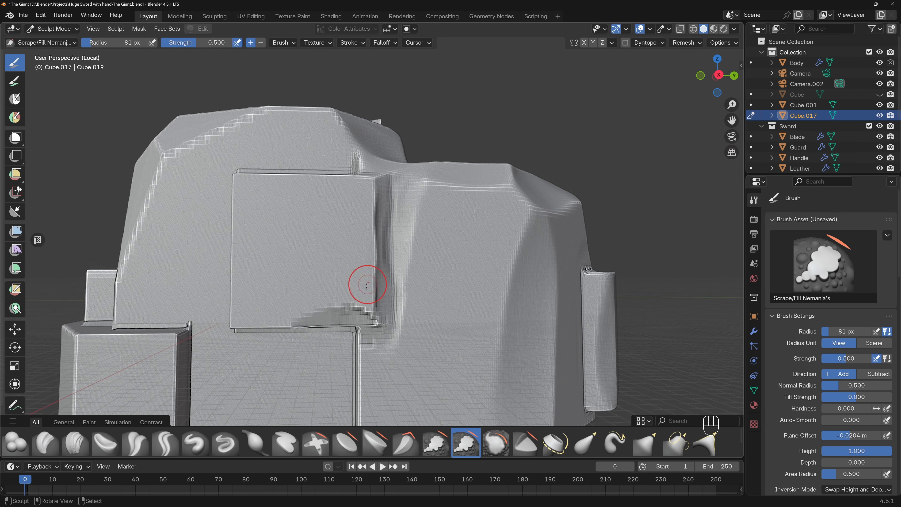
pyautogui.moveTo(236, 317); pyautogui.dragTo(239, 313, button='middle')
pyautogui.moveTo(236, 314)
pyautogui.mouseDown()
pyautogui.moveTo(235, 215)
pyautogui.moveTo(235, 305)
pyautogui.moveTo(238, 261)
pyautogui.moveTo(301, 311)
pyautogui.mouseUp()
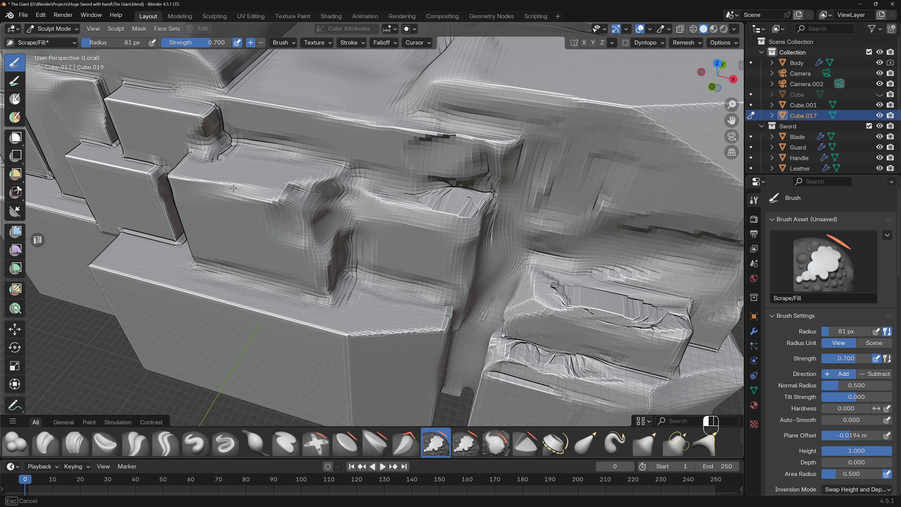
pyautogui.moveTo(233, 188); pyautogui.dragTo(255, 213, button='middle')
pyautogui.moveTo(298, 202)
pyautogui.keyDown('ctrl'); pyautogui.mouseDown(button='middle')
pyautogui.moveTo(311, 229)
pyautogui.moveTo(308, 187)
pyautogui.mouseUp(button='middle'); pyautogui.keyUp('ctrl')
pyautogui.keyDown('shift'); pyautogui.moveTo(248, 193); pyautogui.dragTo(328, 213, button='middle'); pyautogui.keyUp('shift')
pyautogui.moveTo(328, 212)
pyautogui.mouseDown()
pyautogui.moveTo(349, 203)
pyautogui.moveTo(344, 167)
pyautogui.moveTo(349, 172)
pyautogui.moveTo(266, 172)
pyautogui.mouseUp()
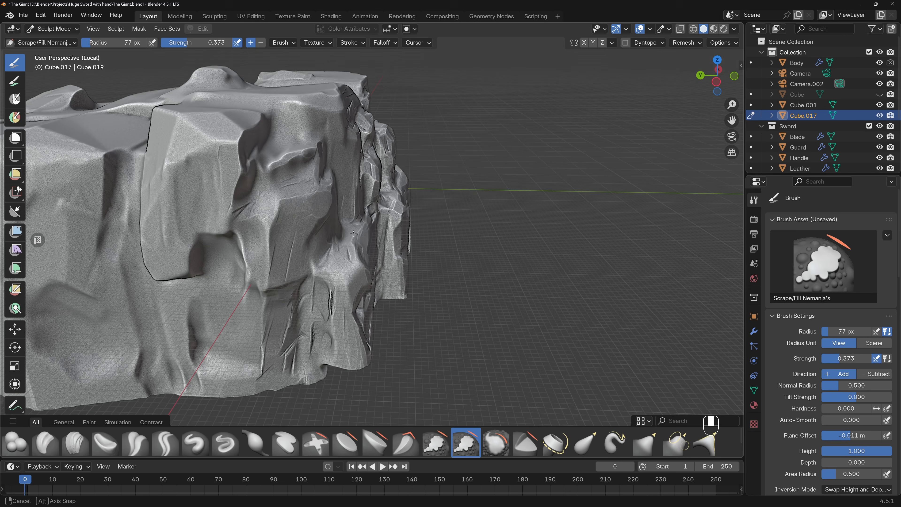
# Refine the rock's cliff faces with the Scrape/Fill Nemanja's brush at 77 px radius and 0.373 strength.
pyautogui.moveTo(270, 179); pyautogui.dragTo(266, 202)
pyautogui.moveTo(266, 201)
pyautogui.mouseDown(button='middle')
pyautogui.moveTo(281, 203)
pyautogui.moveTo(289, 283)
pyautogui.moveTo(316, 289)
pyautogui.moveTo(330, 274)
pyautogui.mouseUp(button='middle')
pyautogui.scroll(-5, 302, 282)
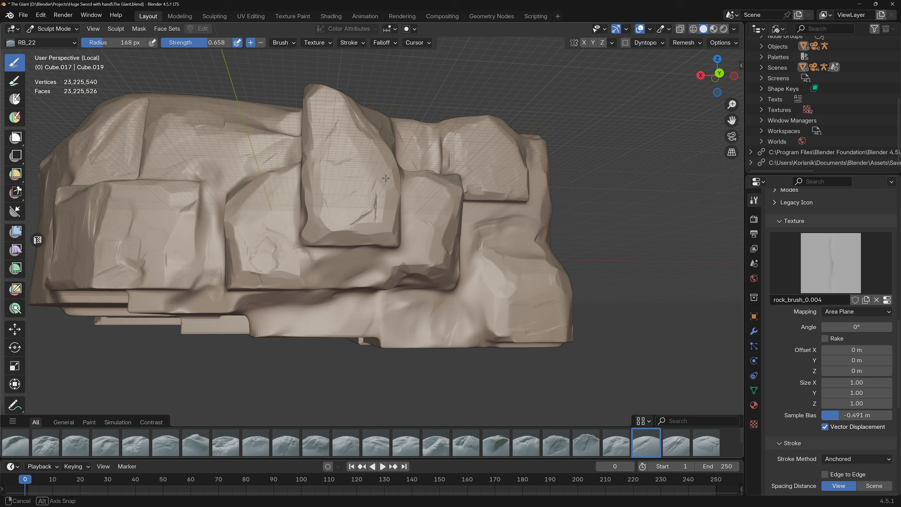
pyautogui.moveTo(320, 198)
pyautogui.mouseDown(button='middle')
pyautogui.moveTo(317, 181)
pyautogui.moveTo(492, 183)
pyautogui.moveTo(477, 273)
pyautogui.mouseUp(button='middle')
pyautogui.scroll(3, 315, 186)
pyautogui.moveTo(536, 352); pyautogui.dragTo(314, 237, button='middle')
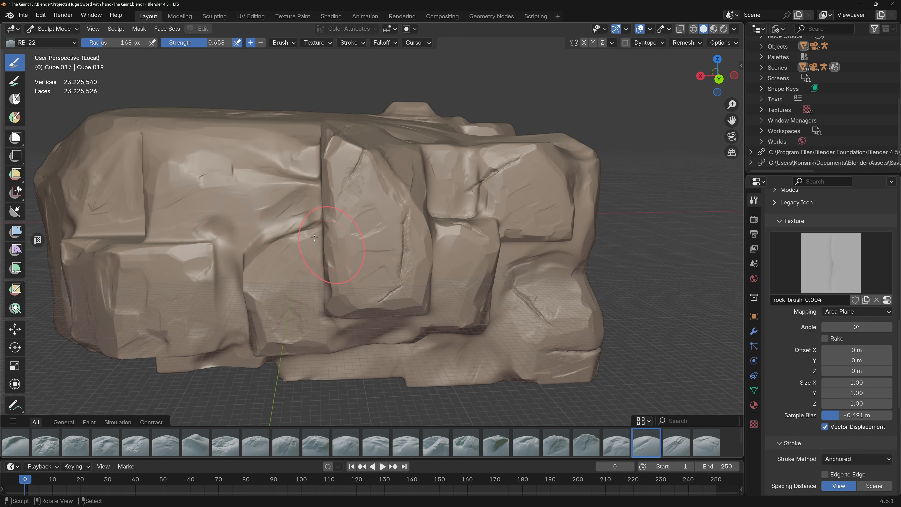
# Stamp cracks and surface detail across the rock's faces with RB_22 and several other rock brushes using the Anchored stroke method.
pyautogui.moveTo(188, 211); pyautogui.dragTo(440, 245, button='middle')
pyautogui.click(376, 442)
pyautogui.click(346, 442)
pyautogui.moveTo(447, 315); pyautogui.dragTo(470, 315)
pyautogui.scroll(-2, 486, 308)
pyautogui.moveTo(486, 308)
pyautogui.mouseDown(button='middle')
pyautogui.moveTo(520, 301)
pyautogui.moveTo(439, 281)
pyautogui.moveTo(496, 277)
pyautogui.mouseUp(button='middle')
pyautogui.click(195, 443)
pyautogui.scroll(4, 440, 239)
pyautogui.moveTo(414, 235)
pyautogui.mouseDown()
pyautogui.moveTo(407, 276)
pyautogui.moveTo(410, 266)
pyautogui.mouseUp()
pyautogui.moveTo(457, 231); pyautogui.dragTo(402, 239, button='middle')
pyautogui.moveTo(400, 246); pyautogui.dragTo(392, 219)
pyautogui.moveTo(392, 222); pyautogui.dragTo(366, 231, button='middle')
pyautogui.moveTo(357, 156); pyautogui.dragTo(395, 139)
pyautogui.scroll(-6, 395, 139)
pyautogui.moveTo(355, 227)
pyautogui.mouseDown(button='middle')
pyautogui.moveTo(440, 213)
pyautogui.moveTo(489, 216)
pyautogui.mouseUp(button='middle')
pyautogui.scroll(3, 402, 246)
pyautogui.moveTo(402, 245); pyautogui.dragTo(389, 273)
pyautogui.click(346, 442)
pyautogui.moveTo(394, 317); pyautogui.dragTo(454, 317)
pyautogui.moveTo(342, 234); pyautogui.dragTo(366, 257)
pyautogui.moveTo(482, 254); pyautogui.dragTo(500, 277)
pyautogui.click(406, 442)
pyautogui.moveTo(468, 316); pyautogui.dragTo(486, 341)
pyautogui.moveTo(330, 271); pyautogui.dragTo(355, 291)
pyautogui.moveTo(322, 348); pyautogui.dragTo(344, 323)
pyautogui.moveTo(422, 253); pyautogui.dragTo(410, 285, button='middle')
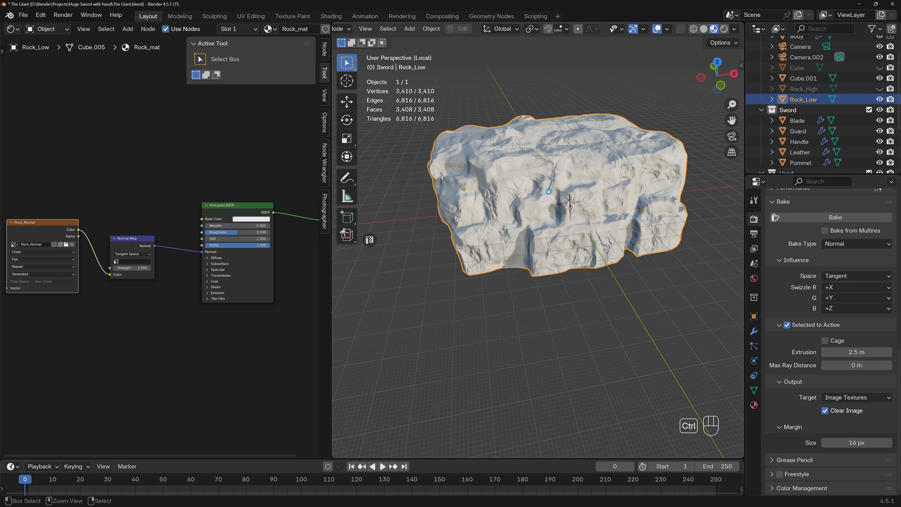
# Save the file and exclude the Rock_High object from renders.
pyautogui.hotkey('ctrl', 's')
pyautogui.keyDown('shift'); pyautogui.moveTo(519, 140); pyautogui.dragTo(519, 159, button='middle'); pyautogui.keyUp('shift')
pyautogui.scroll(-1, 519, 159)
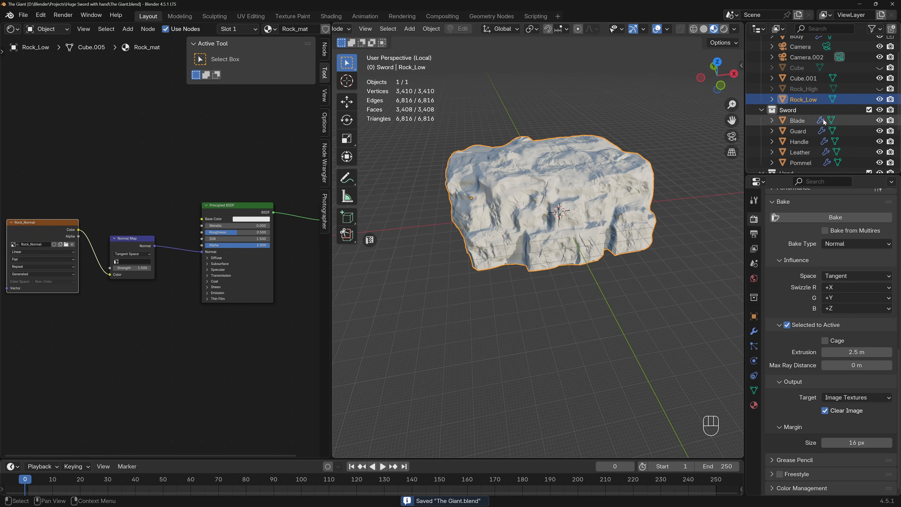
pyautogui.click(890, 89)
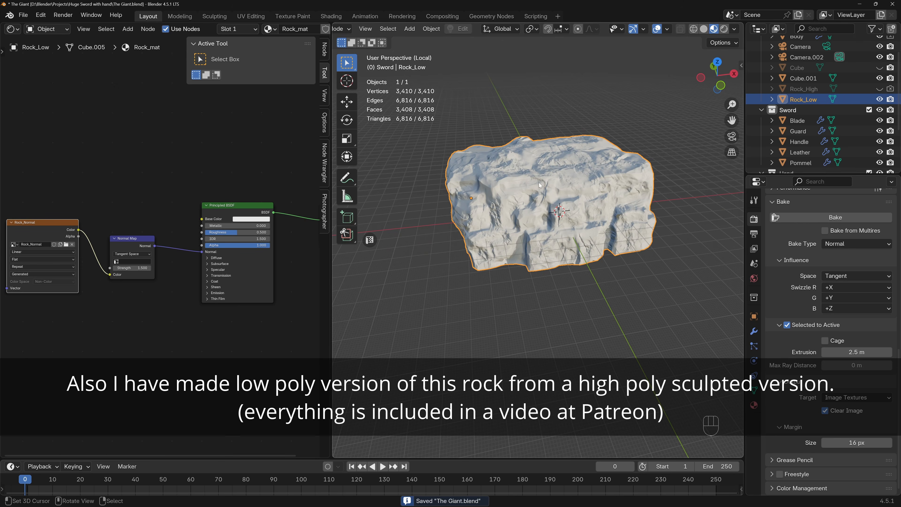
pyautogui.moveTo(541, 186); pyautogui.dragTo(557, 191, button='middle')
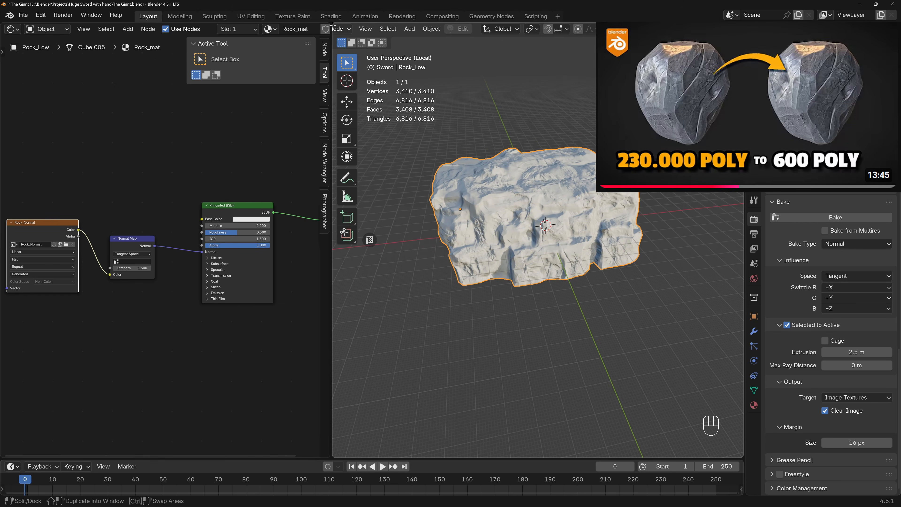
# Merge the shader editor area into the 3D viewport and leave local view.
pyautogui.moveTo(334, 25); pyautogui.dragTo(312, 35)
pyautogui.moveTo(378, 164); pyautogui.dragTo(368, 173, button='middle')
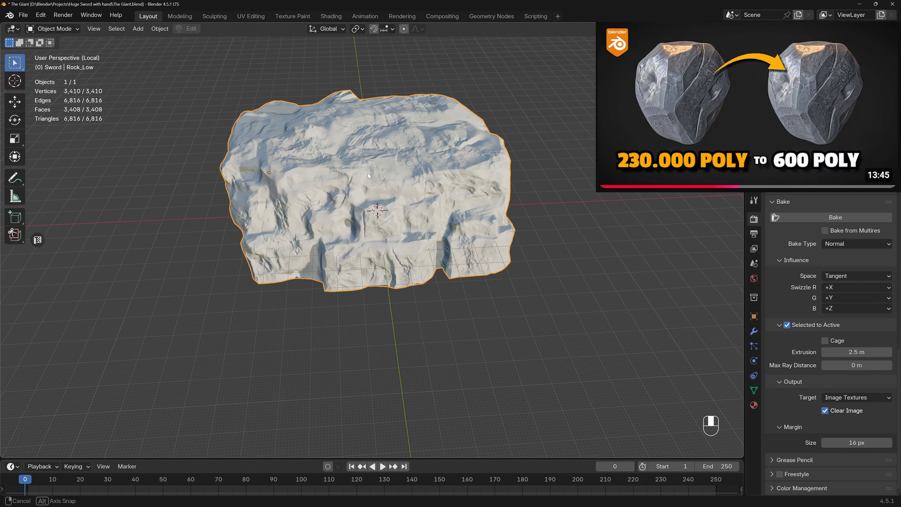
pyautogui.press('KP_Divide')
# Move Rock_Low back along the Y axis in top view, keeping it beneath the hand.
pyautogui.press('KP_7')
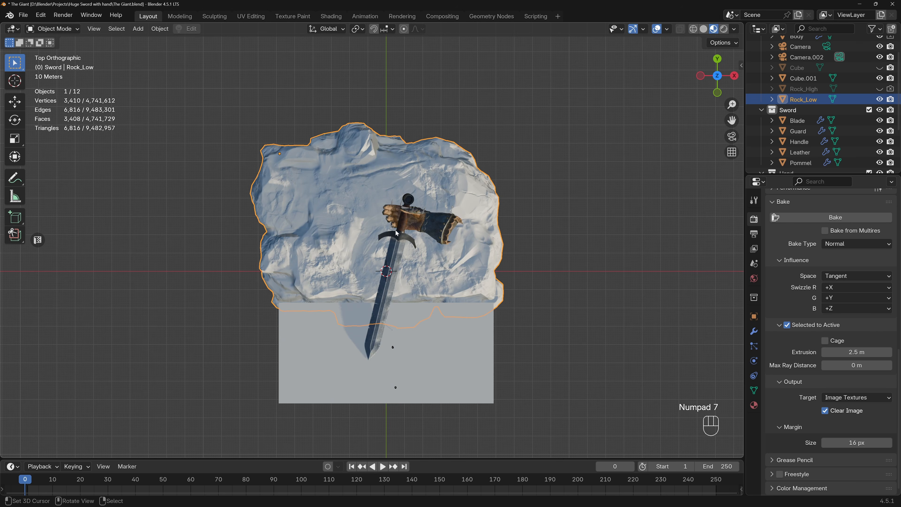
pyautogui.press('g')
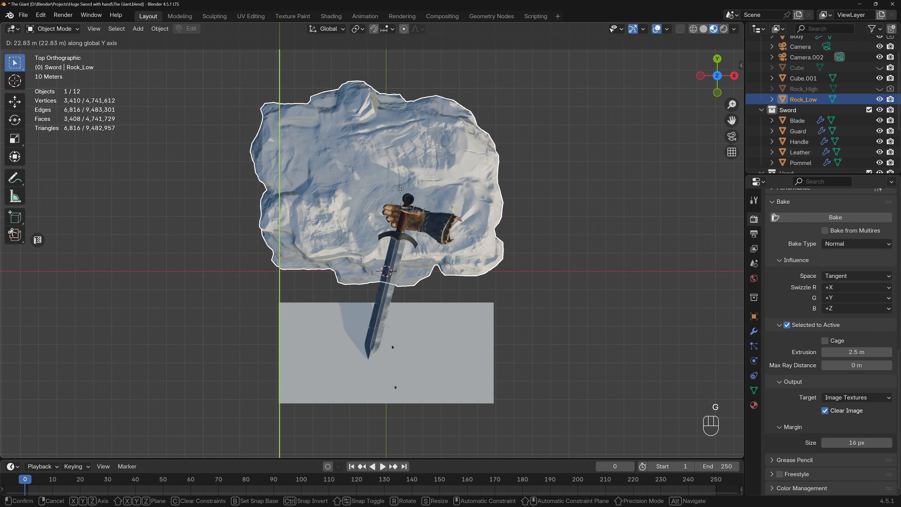
pyautogui.press('y')
pyautogui.click(400, 194)
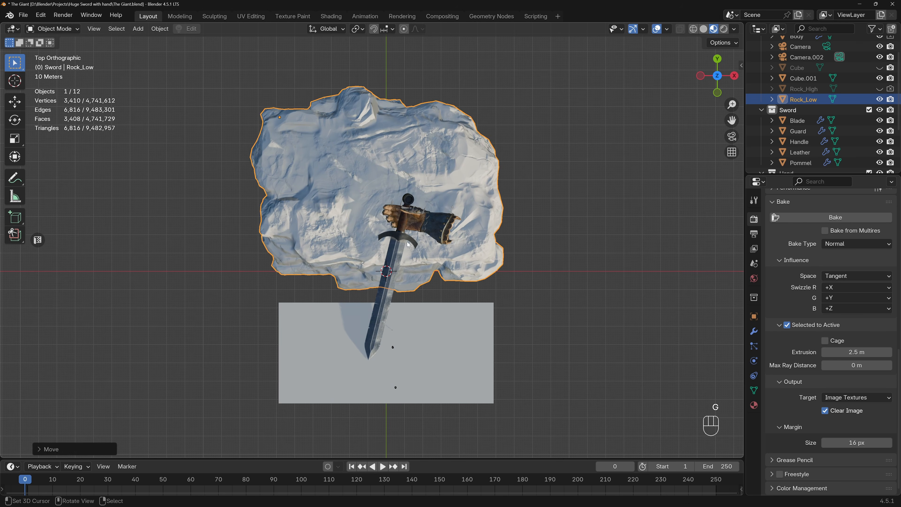
# Delete the plain front cube under the sword tip and select Rock_Low.
pyautogui.click(416, 360)
pyautogui.press('Delete')
pyautogui.click(361, 197)
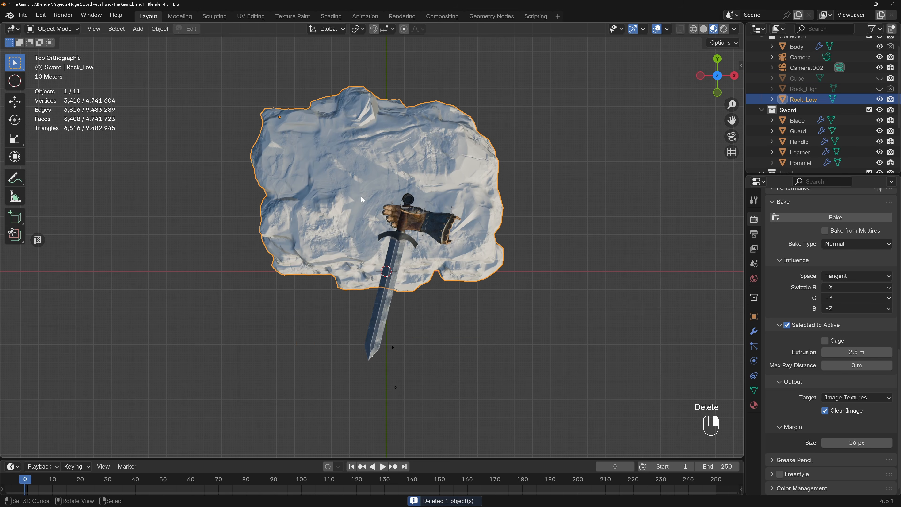
# Try duplicating Rock_Low about 131.5 m forward along Y and check the copy through the camera.
pyautogui.hotkey('shift', 'd')
pyautogui.press('y')
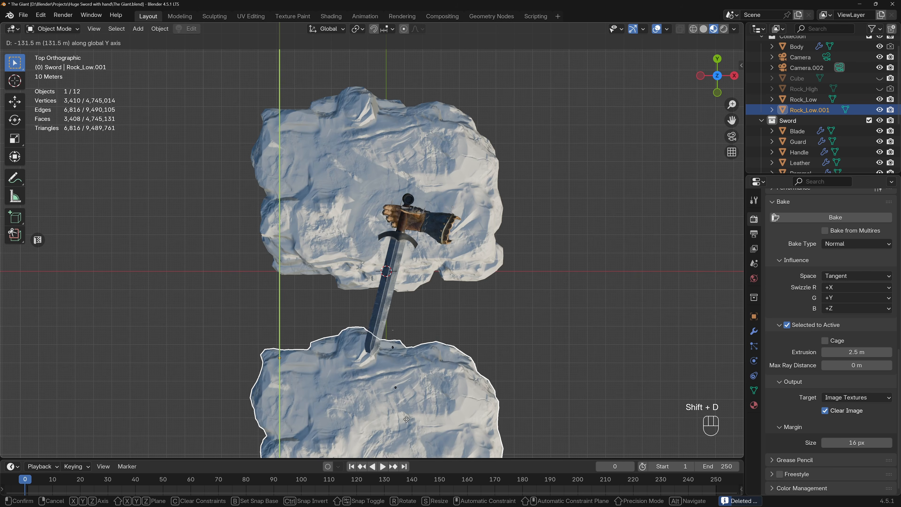
pyautogui.click(406, 419)
pyautogui.moveTo(406, 418); pyautogui.dragTo(398, 295, button='middle')
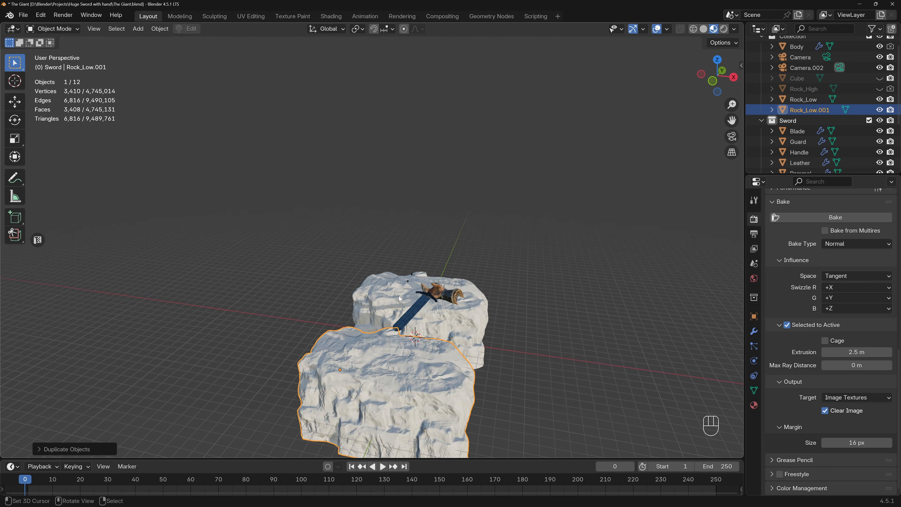
pyautogui.press('KP_0')
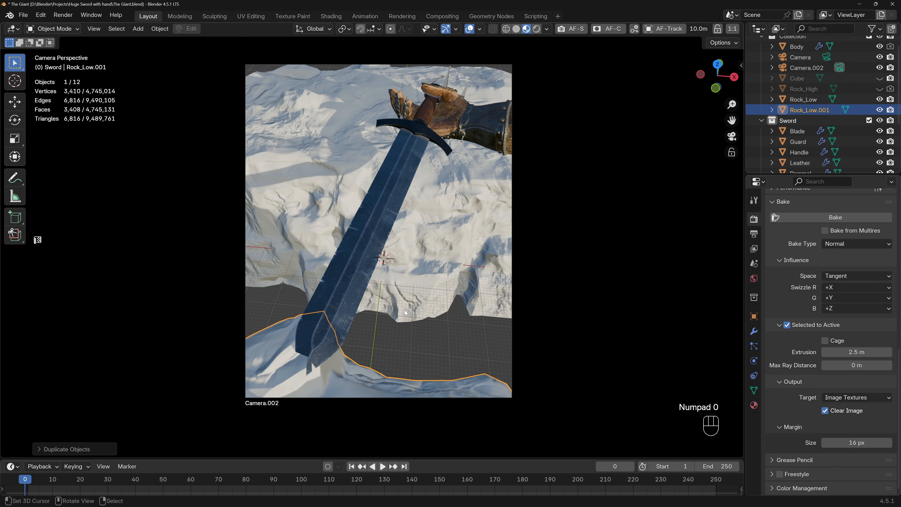
# Try rotating the copied rock 180° about the Z axis.
pyautogui.press('g')
pyautogui.rightClick(412, 272)
pyautogui.write('rz180')
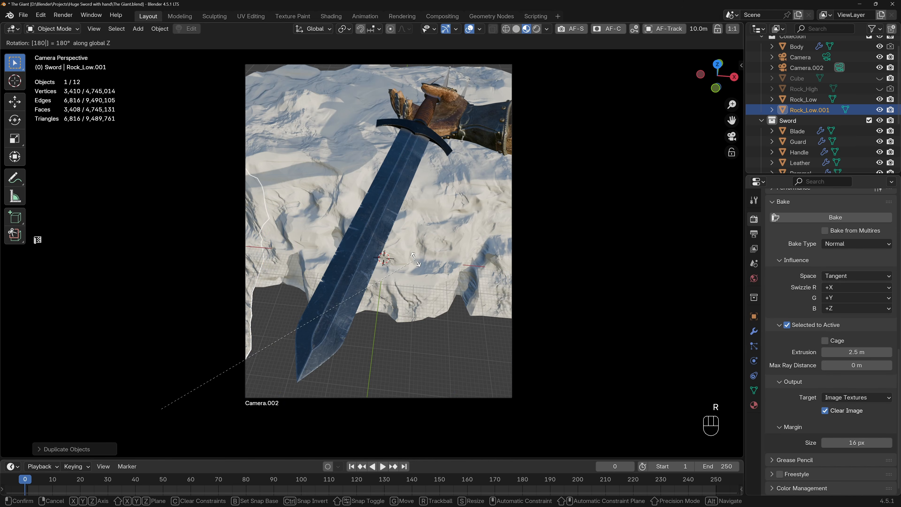
pyautogui.press('Return')
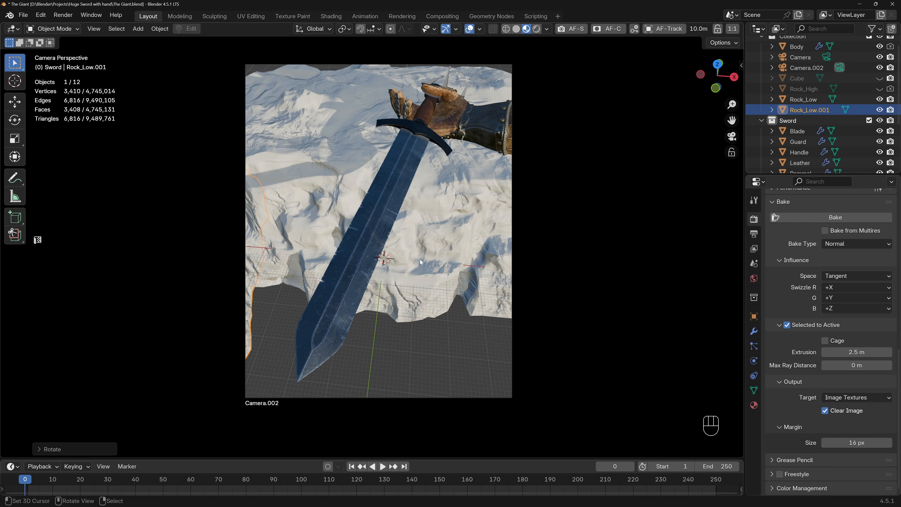
pyautogui.scroll(-1, 471, 252)
pyautogui.moveTo(470, 252); pyautogui.dragTo(473, 260, button='middle')
pyautogui.scroll(-2, 436, 262)
pyautogui.scroll(-2, 427, 256)
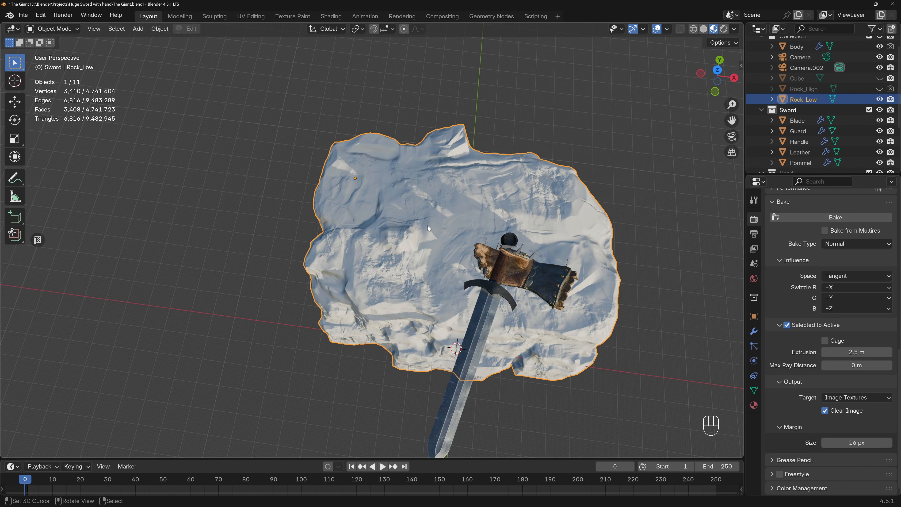
# Set Rock_Low's origin to its geometry.
pyautogui.press('w')
pyautogui.moveTo(410, 269)
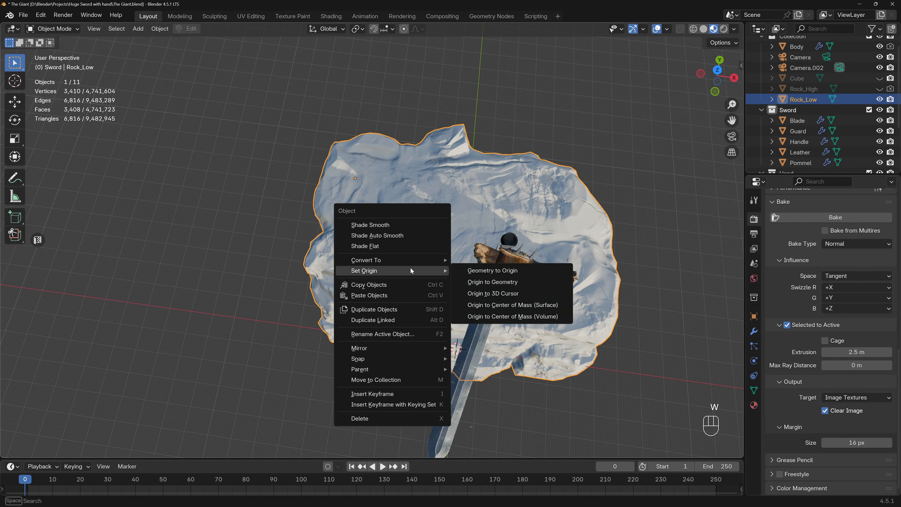
pyautogui.click(503, 281)
pyautogui.moveTo(503, 282); pyautogui.dragTo(449, 181, button='middle')
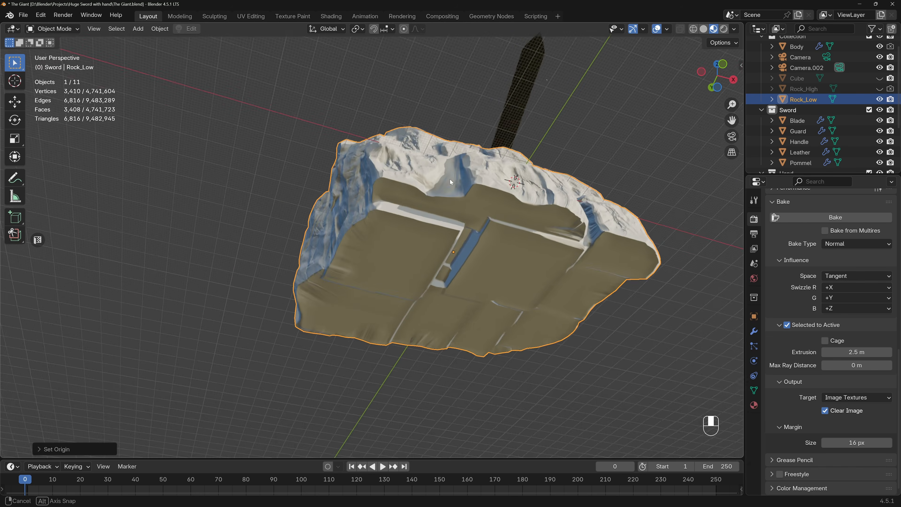
# Duplicate Rock_Low forward along Y to beneath the sword tip and rotate the copy half a turn in top view.
pyautogui.press('KP_7')
pyautogui.scroll(-4, 446, 326)
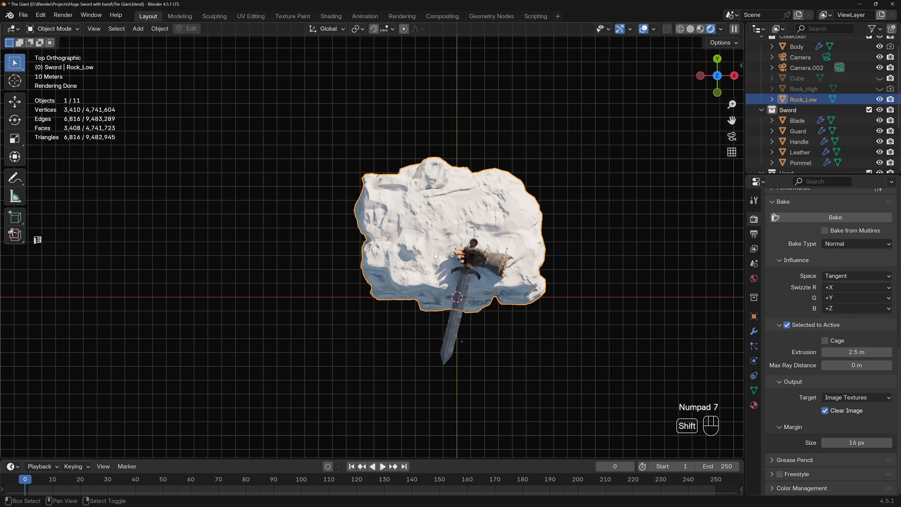
pyautogui.hotkey('shift', 'd')
pyautogui.press('y')
pyautogui.click(454, 392)
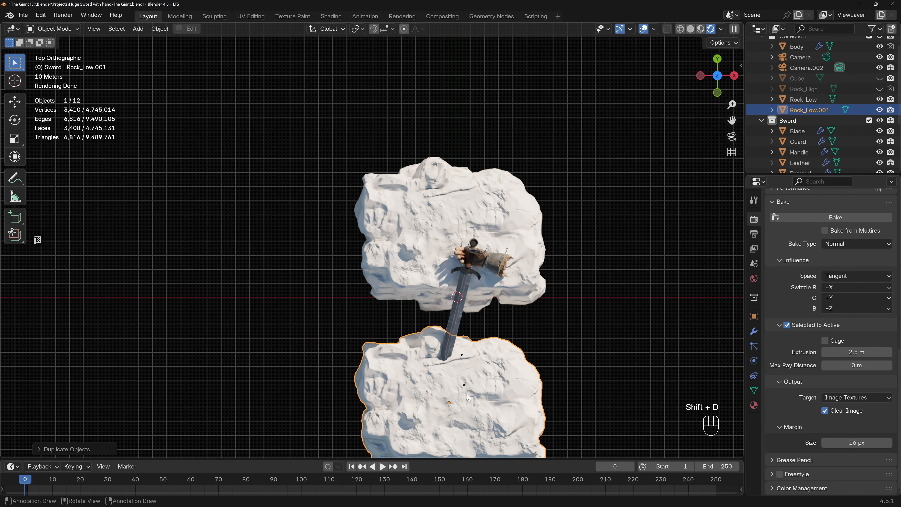
pyautogui.press('r')
pyautogui.click(467, 395)
# Narrow the front rock along the Y axis and scale it down uniformly.
pyautogui.press('s')
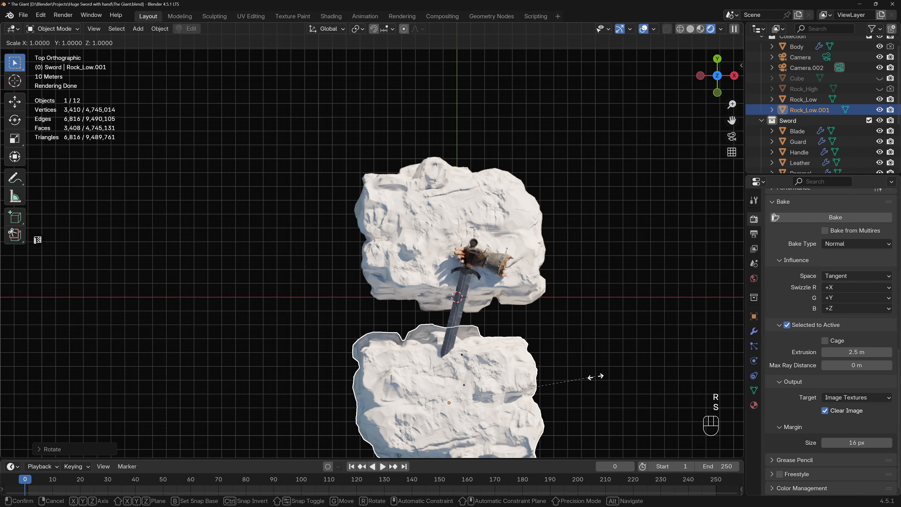
pyautogui.press('y')
pyautogui.press('s')
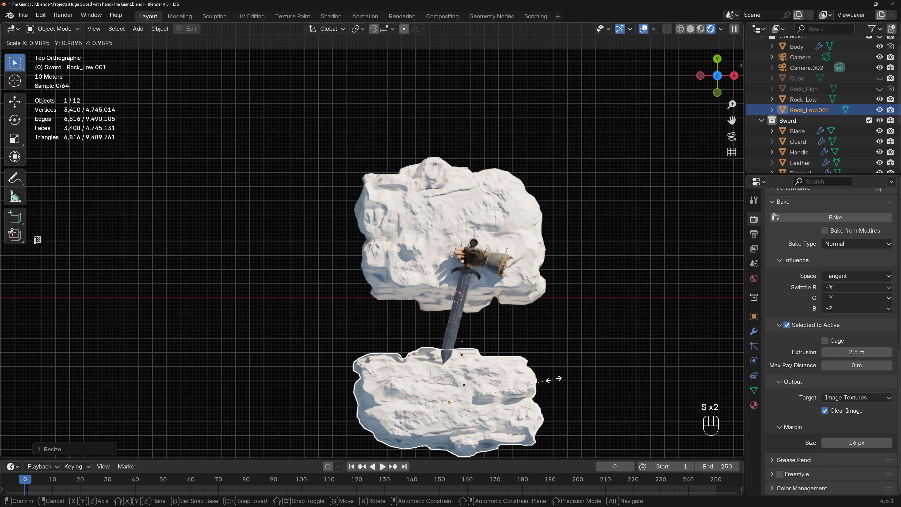
pyautogui.click(536, 380)
# Move the front rock closer to the rear rock beneath the sword tip and check it through the camera.
pyautogui.press('g')
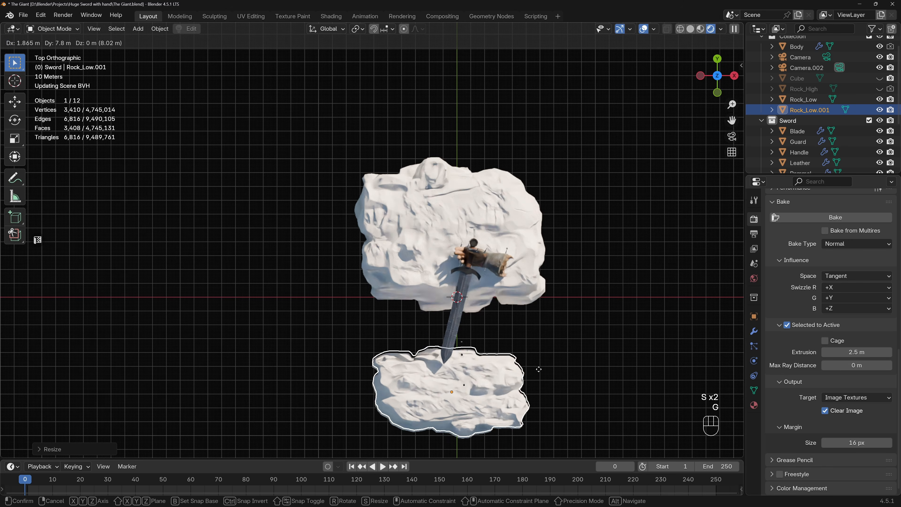
pyautogui.click(537, 363)
pyautogui.press('KP_0')
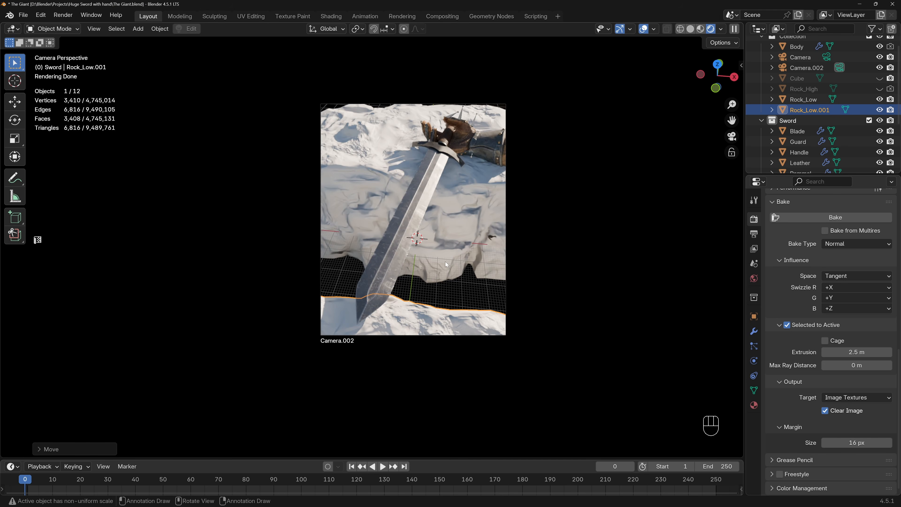
pyautogui.moveTo(450, 249); pyautogui.dragTo(344, 296, button='middle')
# Move the front rock another 7.4 m or so toward the rear rock in top view.
pyautogui.press('KP_7')
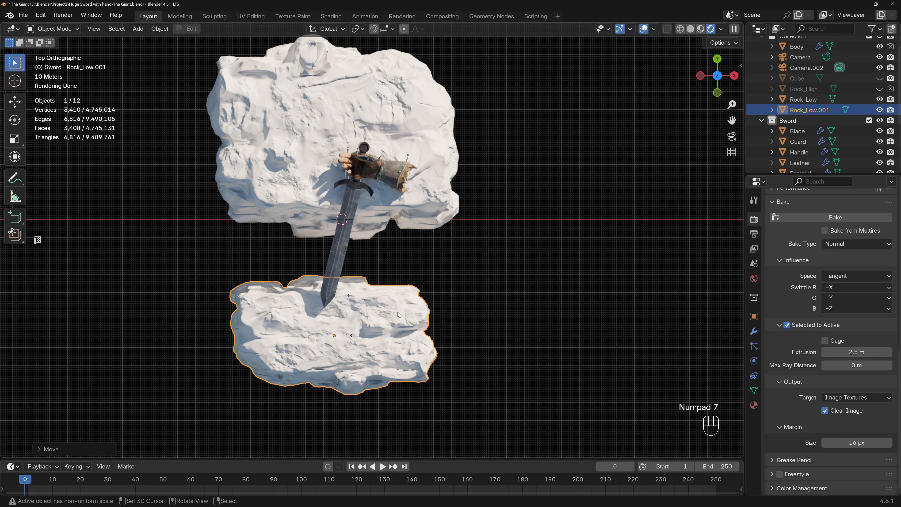
pyautogui.press('g')
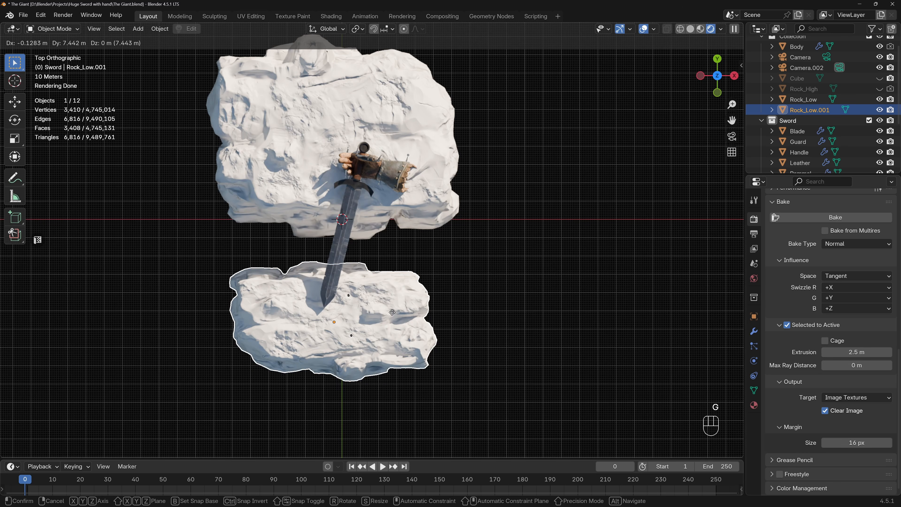
pyautogui.click(392, 312)
pyautogui.moveTo(389, 306); pyautogui.dragTo(279, 216, button='middle')
# Raise the front rock about 2.7 m along Z in side view so its top meets the sword tip.
pyautogui.press('KP_1')
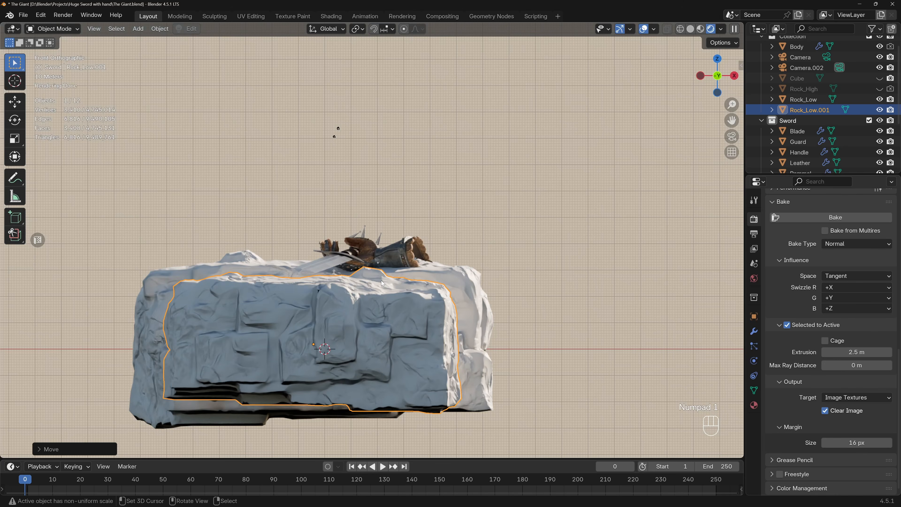
pyautogui.press('KP_3')
pyautogui.press('g')
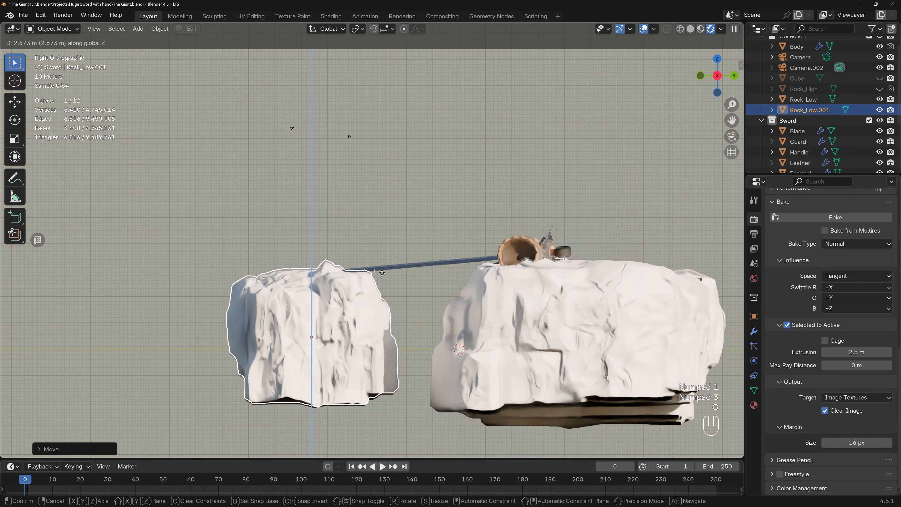
pyautogui.click(380, 330)
pyautogui.moveTo(270, 253); pyautogui.dragTo(347, 305, button='middle')
pyautogui.scroll(8, 317, 291)
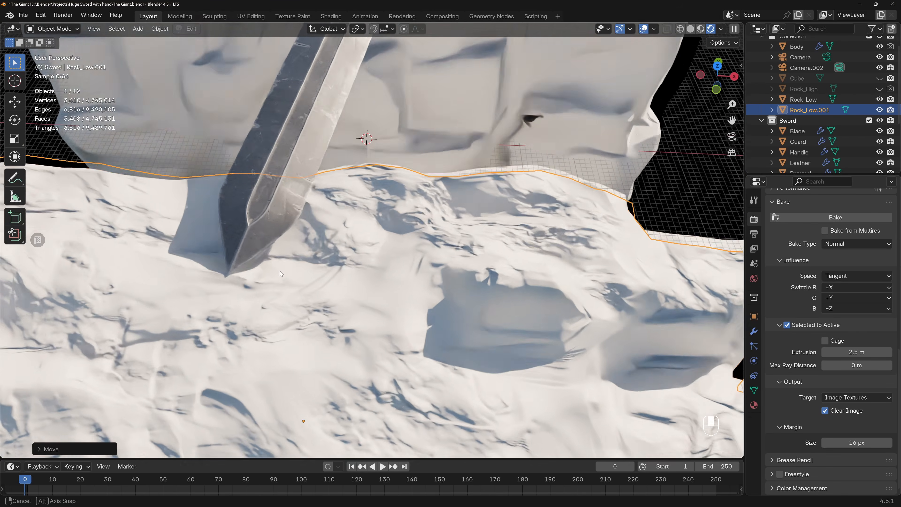
pyautogui.moveTo(279, 270); pyautogui.dragTo(267, 237, button='middle')
pyautogui.scroll(-5, 284, 238)
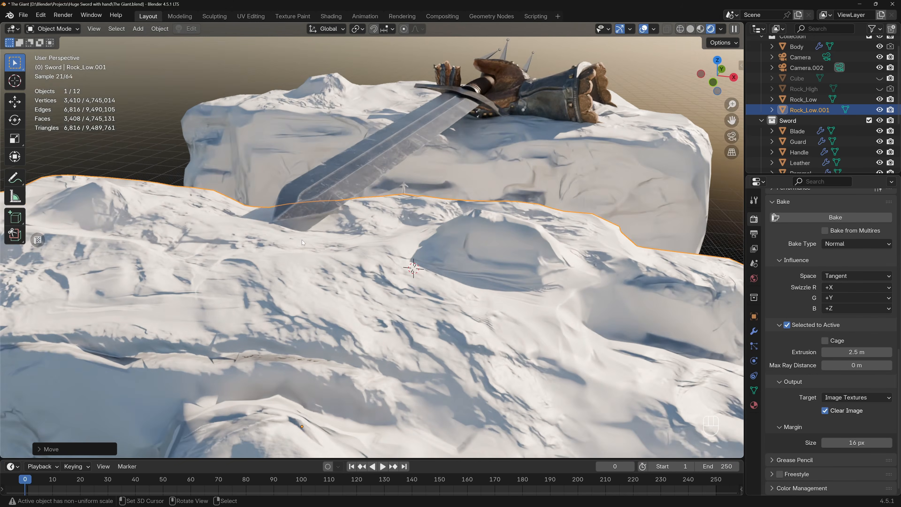
# Fine-tune the front rock's height by about 0.2 m along Z beneath the sword tip and check it through the camera.
pyautogui.scroll(2, 291, 241)
pyautogui.press('g')
pyautogui.press('y')
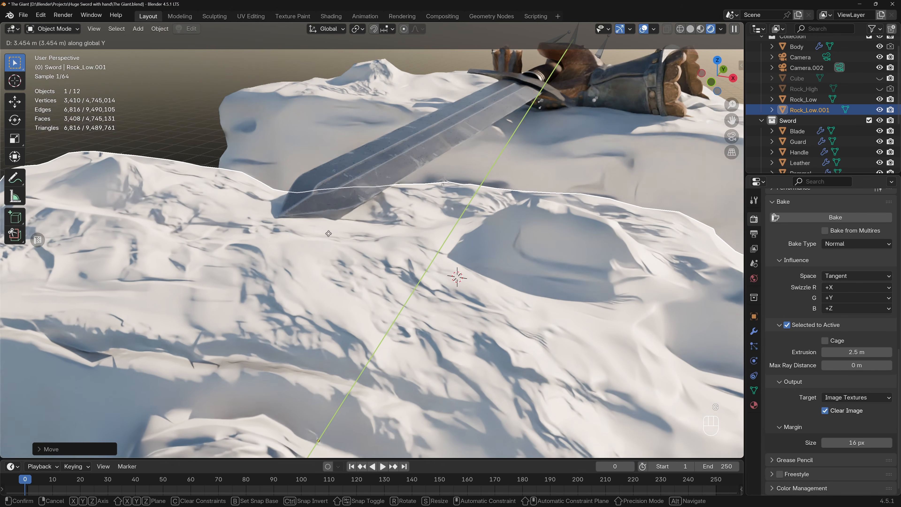
pyautogui.press('z')
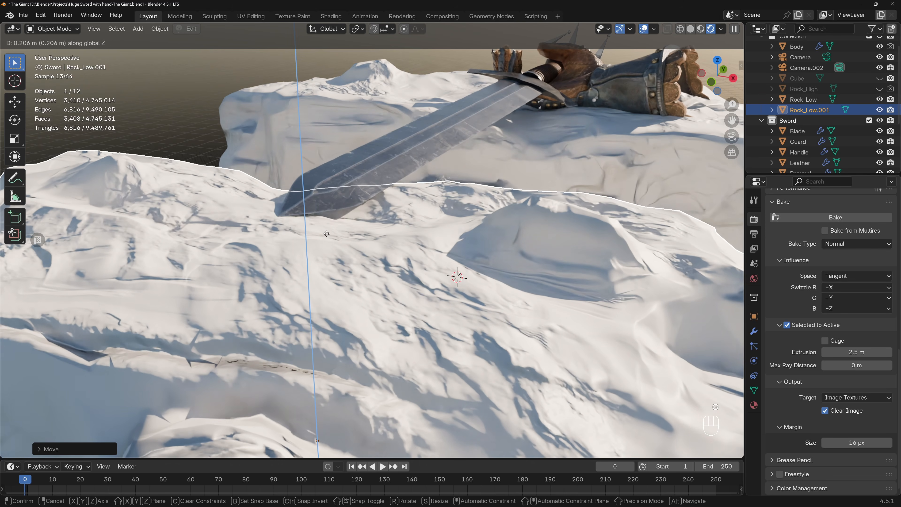
pyautogui.click(321, 240)
pyautogui.moveTo(322, 240); pyautogui.dragTo(365, 267, button='middle')
pyautogui.press('KP_0')
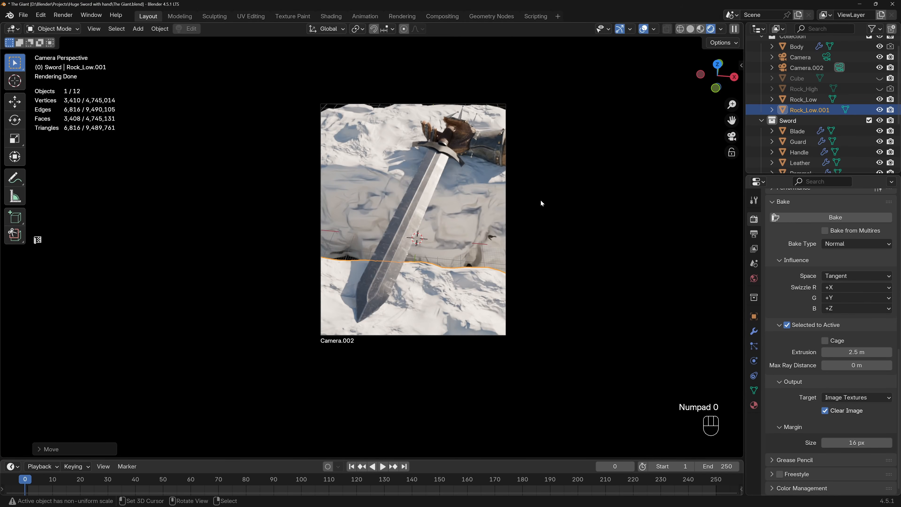
# Set the solid viewport shading to Studio lighting with Random object colors, check the composition, and return to the rendered preview.
pyautogui.rightClick(418, 84)
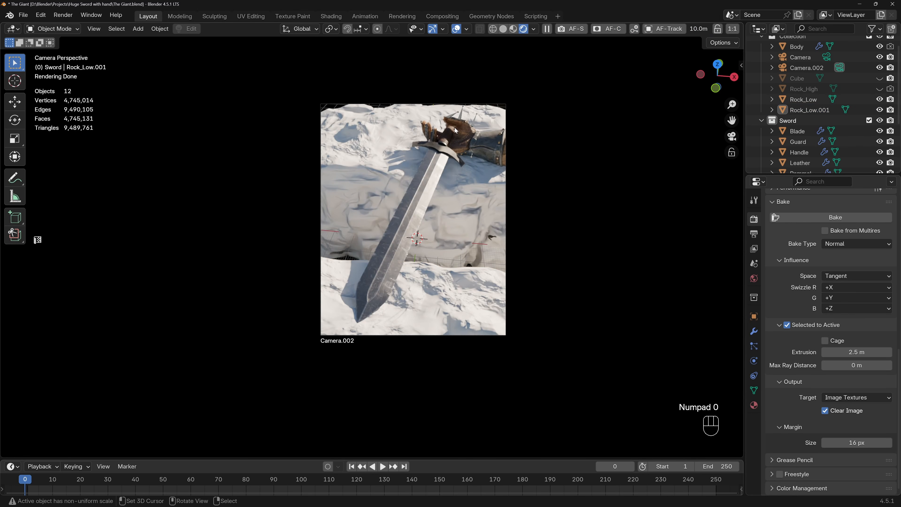
pyautogui.click(502, 30)
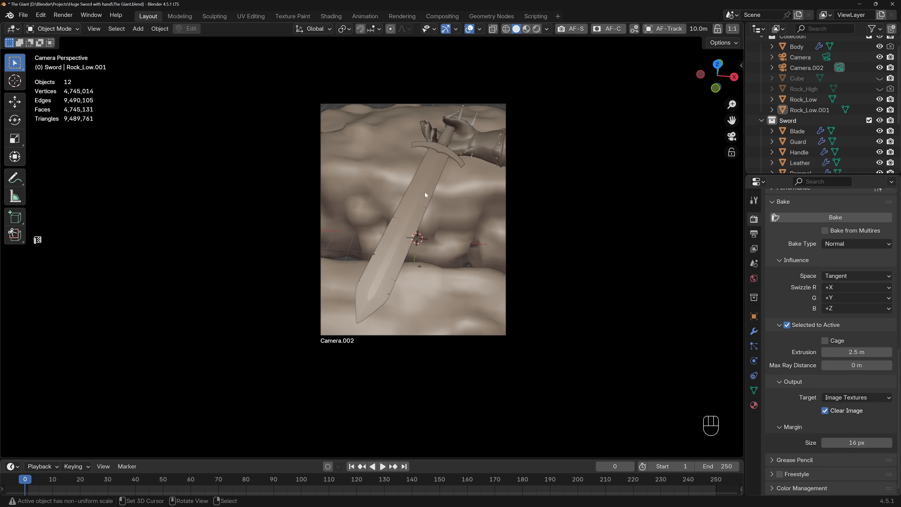
pyautogui.click(546, 30)
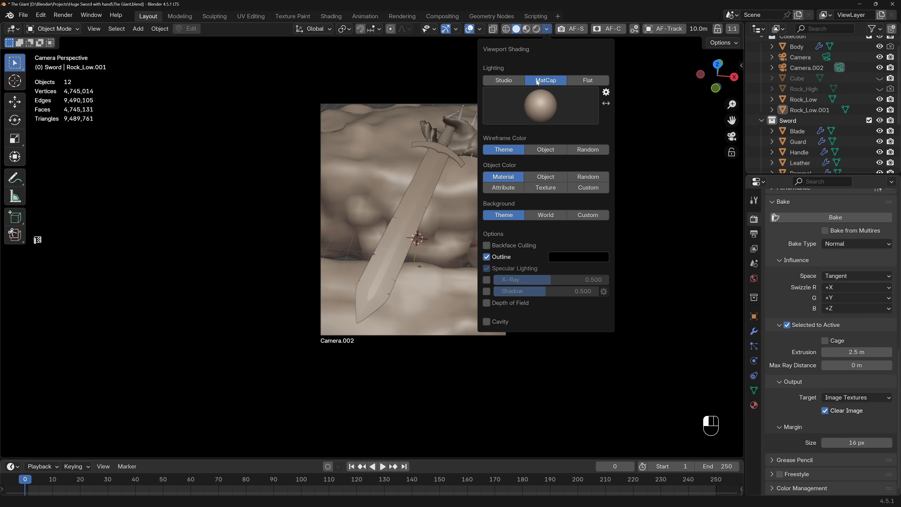
pyautogui.click(541, 98)
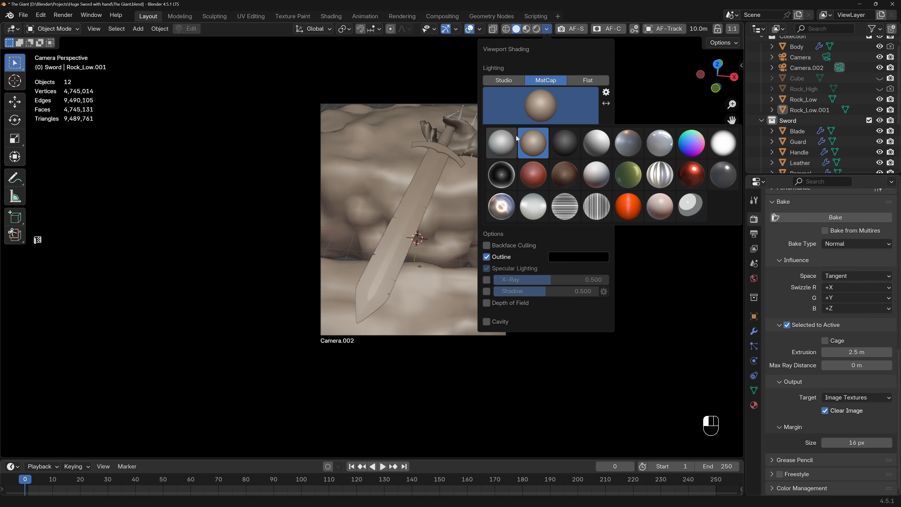
pyautogui.click(509, 82)
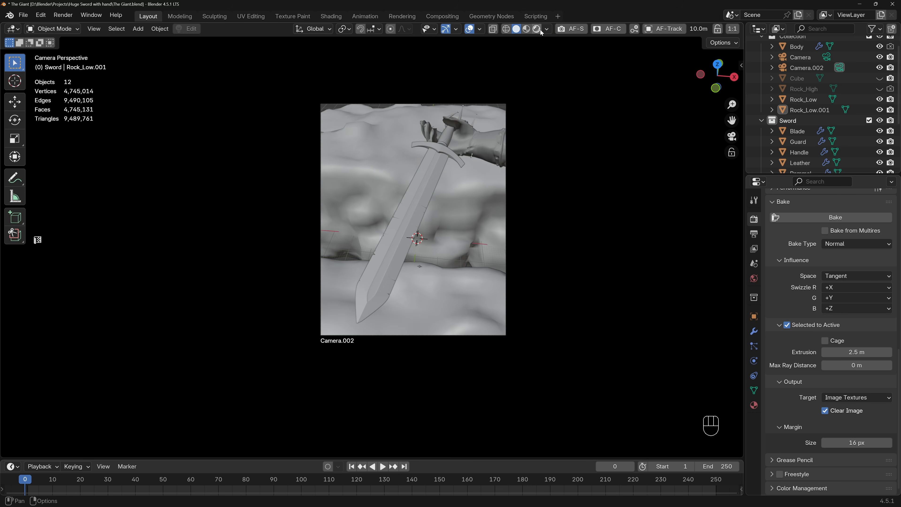
pyautogui.click(545, 30)
pyautogui.click(588, 188)
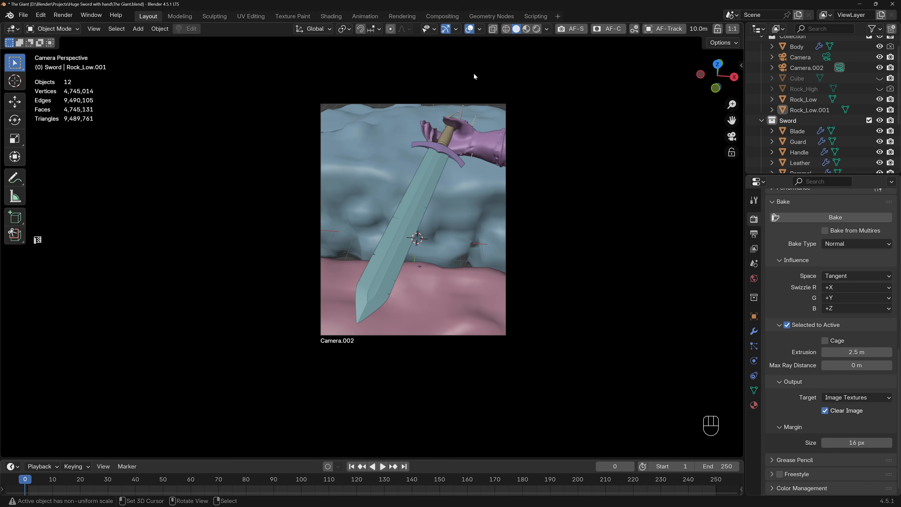
pyautogui.click(536, 29)
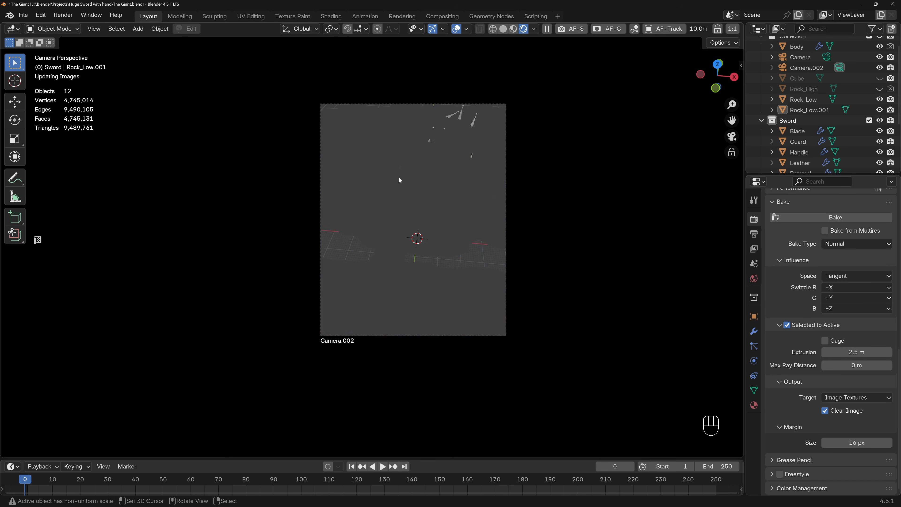
pyautogui.keyDown('shift'); pyautogui.moveTo(429, 207); pyautogui.dragTo(452, 252, button='middle'); pyautogui.keyUp('shift')
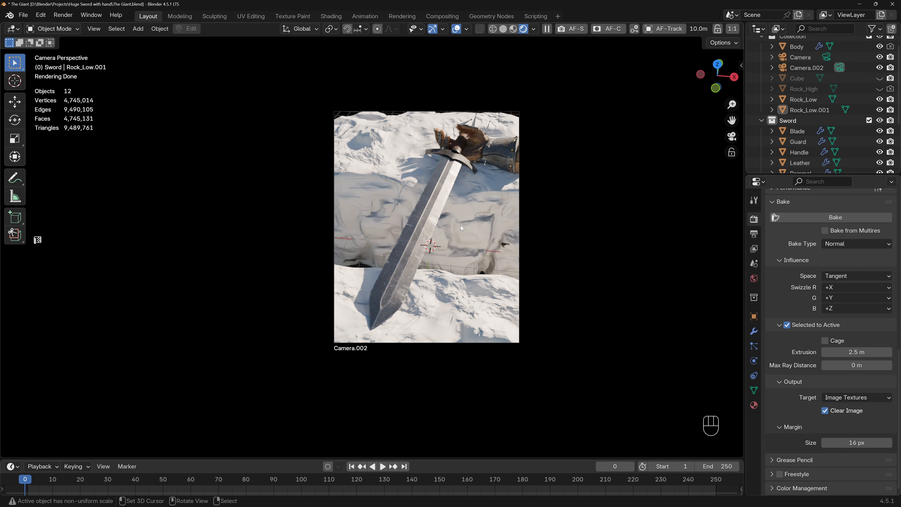
# Narrow the rear rock along Y to about 0.88 of its depth in top view and check it through the camera.
pyautogui.press('KP_0')
pyautogui.scroll(-6, 461, 234)
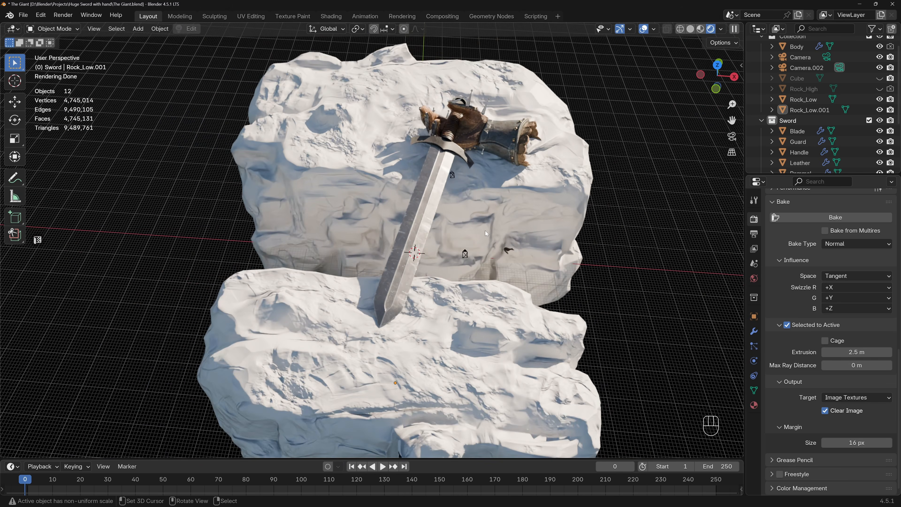
pyautogui.scroll(-2, 485, 230)
pyautogui.moveTo(484, 235); pyautogui.dragTo(564, 189, button='middle')
pyautogui.click(579, 285)
pyautogui.press('KP_7')
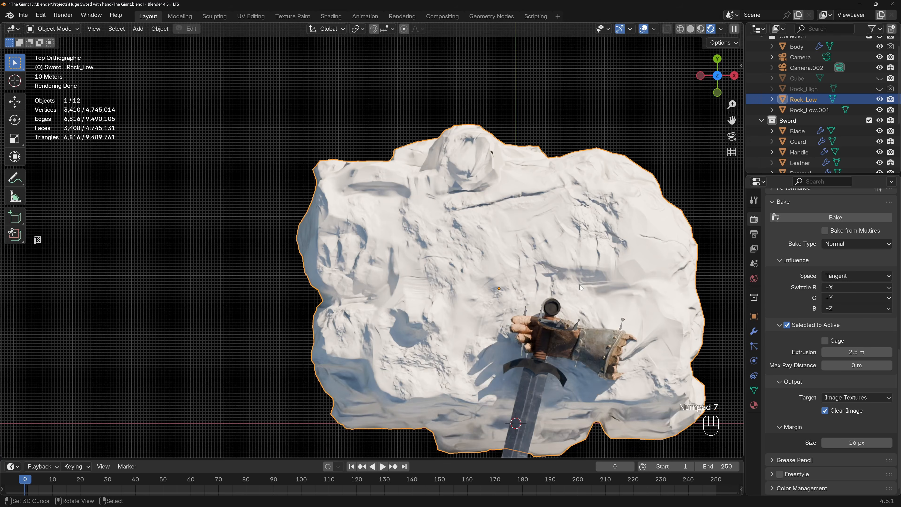
pyautogui.press('s')
pyautogui.press('y')
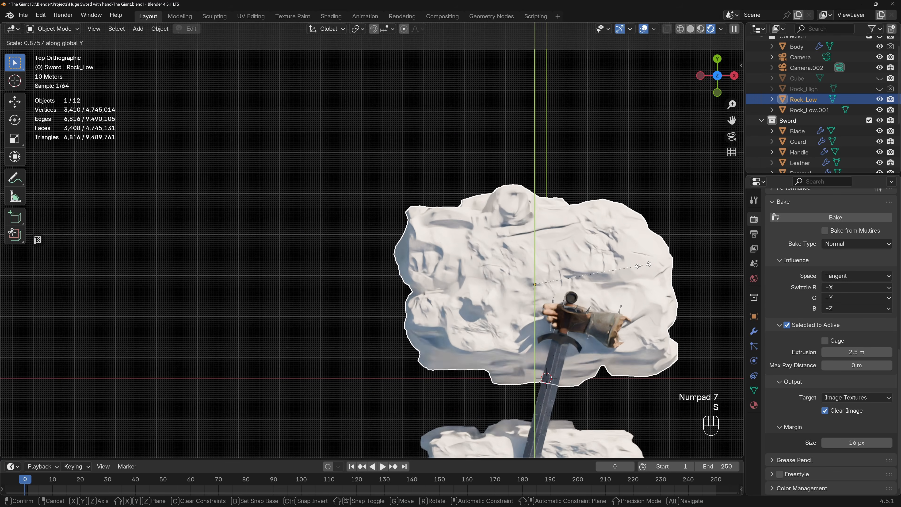
pyautogui.click(638, 266)
pyautogui.press('KP_3')
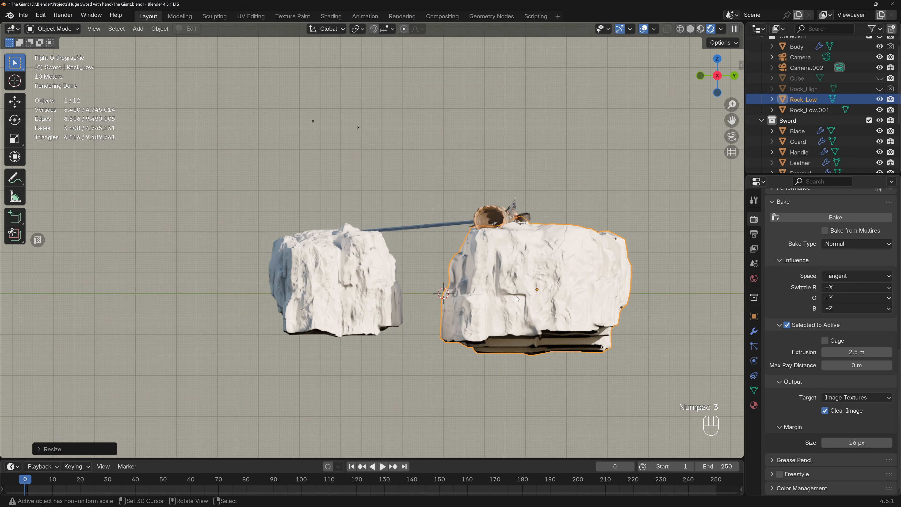
pyautogui.press('KP_0')
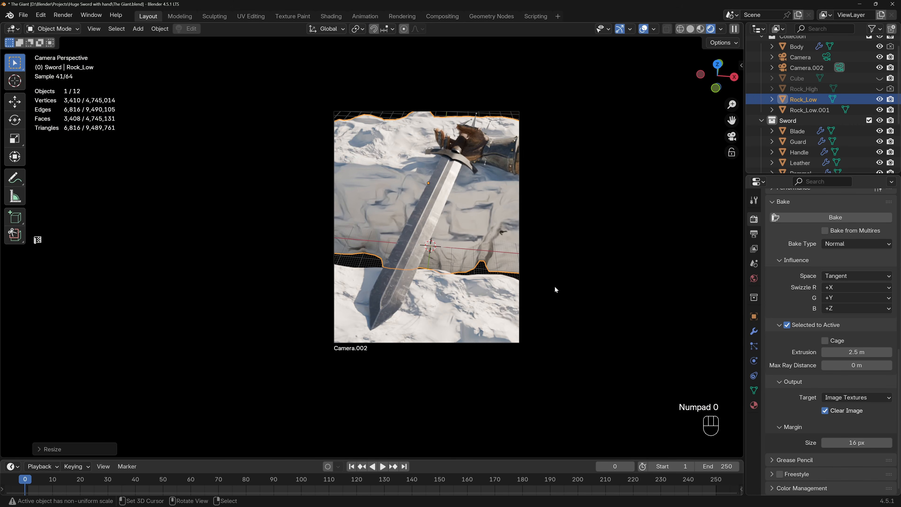
# Move the rear rock about 10.9 m along Y toward the front rock in camera view.
pyautogui.press('g')
pyautogui.press('y')
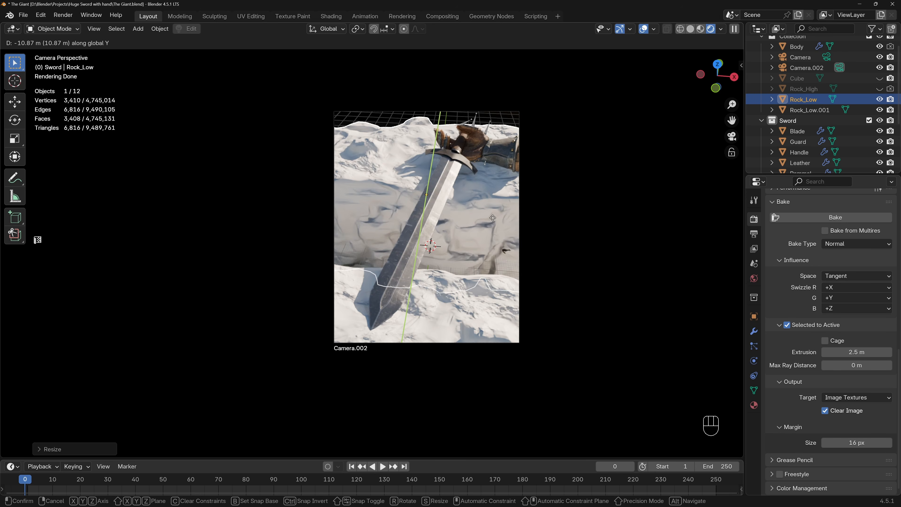
pyautogui.click(447, 238)
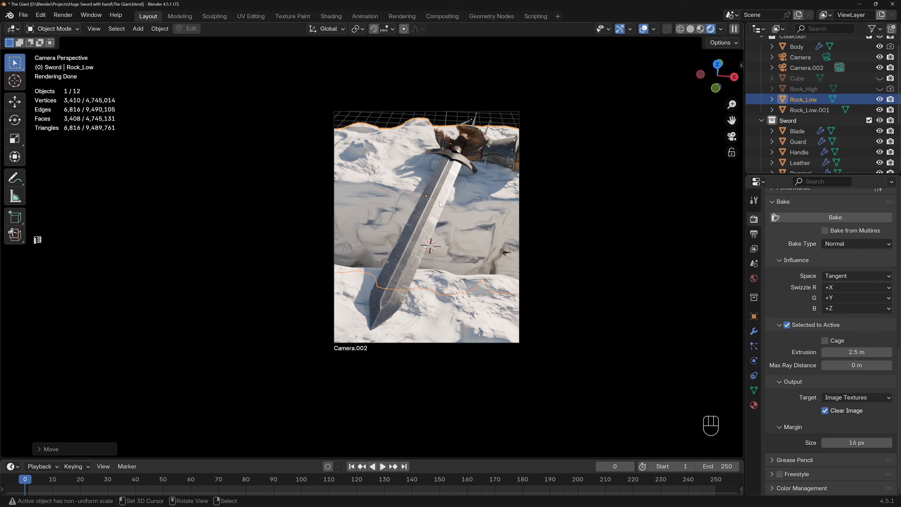
pyautogui.press('h')
pyautogui.press('Escape')
pyautogui.hotkey('ctrl', 'z')
# Nudge the rear rock slightly further along Y, inspect the gap between the rocks, and return to the camera view.
pyautogui.press('g')
pyautogui.press('y')
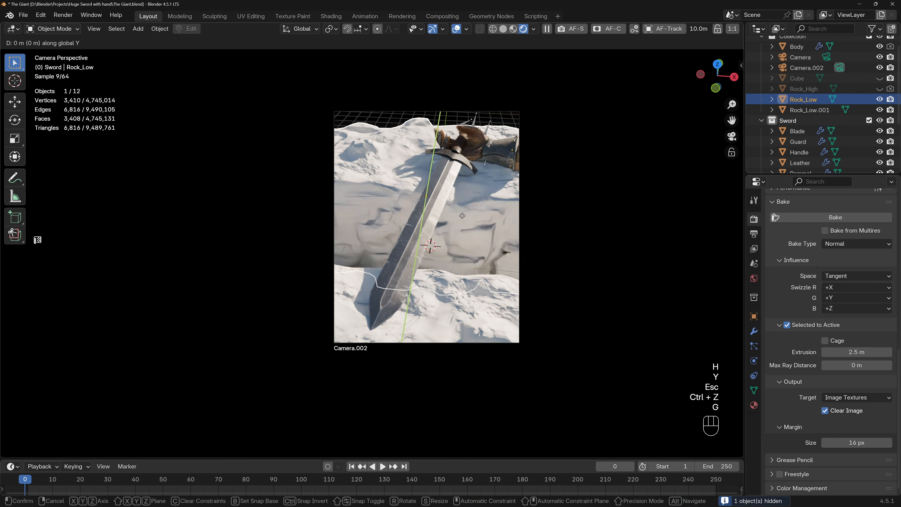
pyautogui.click(461, 216)
pyautogui.moveTo(461, 217); pyautogui.dragTo(431, 219, button='middle')
pyautogui.keyDown('shift'); pyautogui.moveTo(459, 144); pyautogui.dragTo(426, 179, button='middle'); pyautogui.keyUp('shift')
pyautogui.press('KP_0')
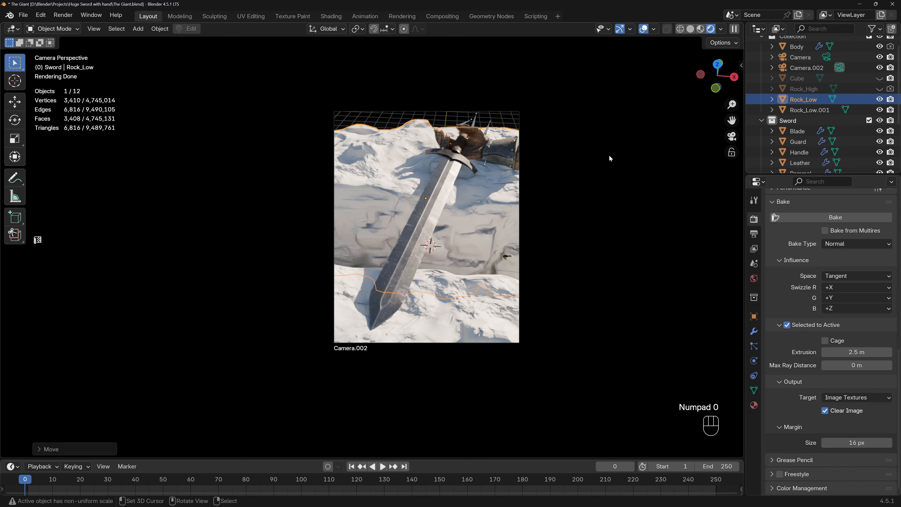
# Open the Photographer camera list, hide the viewport overlays, and compare the views of Camera and Camera.002, ending on Camera.002.
pyautogui.press('n')
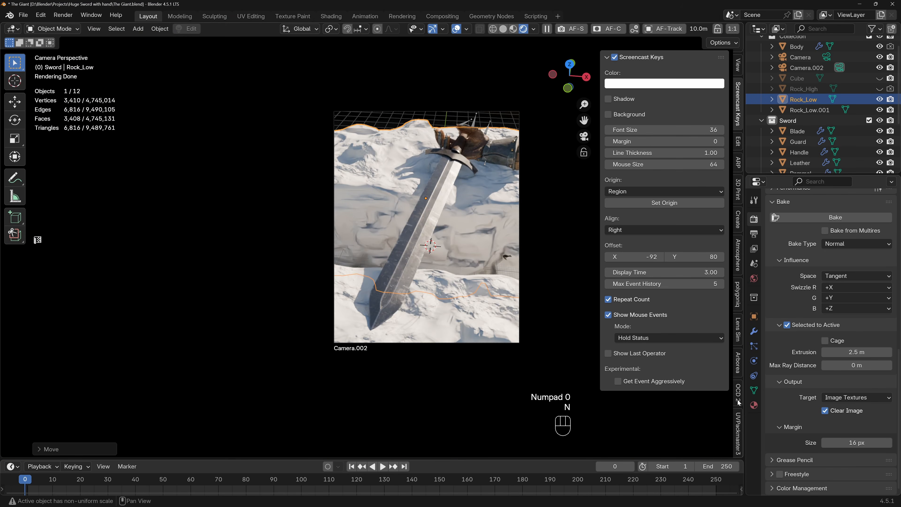
pyautogui.scroll(-5, 737, 332)
pyautogui.click(739, 373)
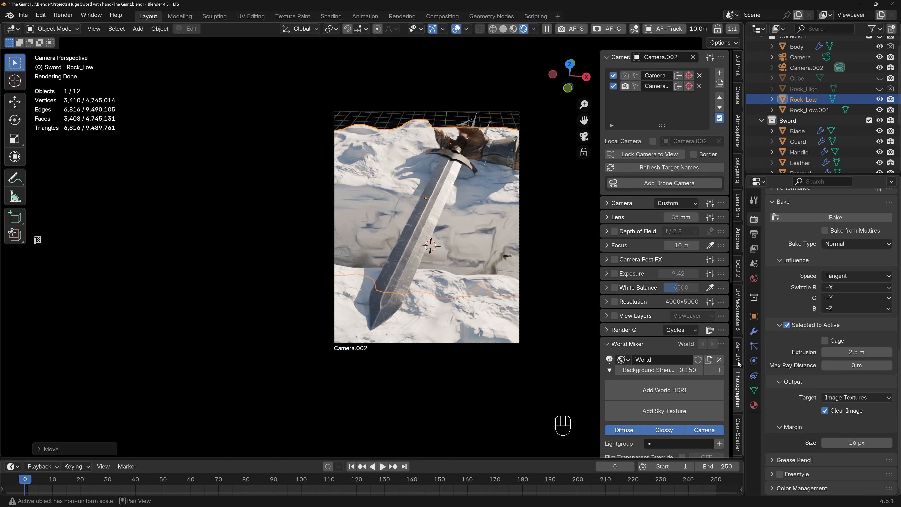
pyautogui.click(628, 76)
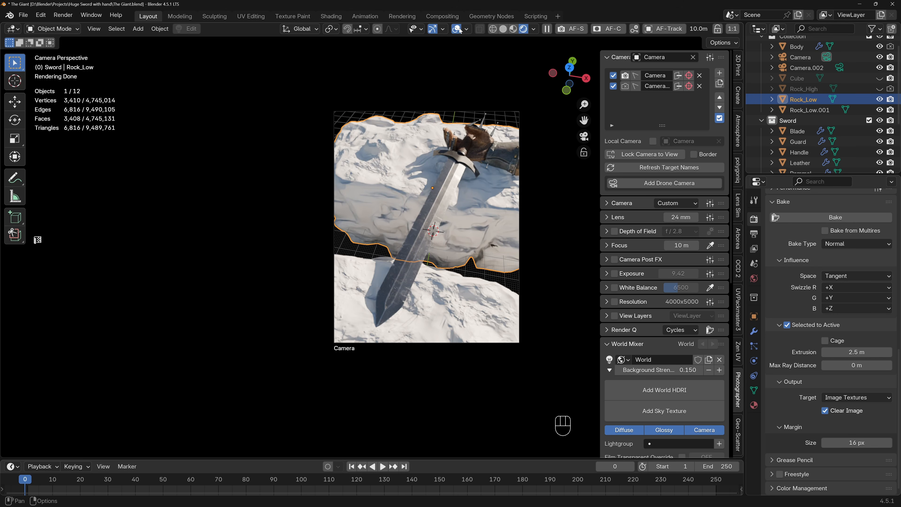
pyautogui.click(459, 29)
pyautogui.click(624, 87)
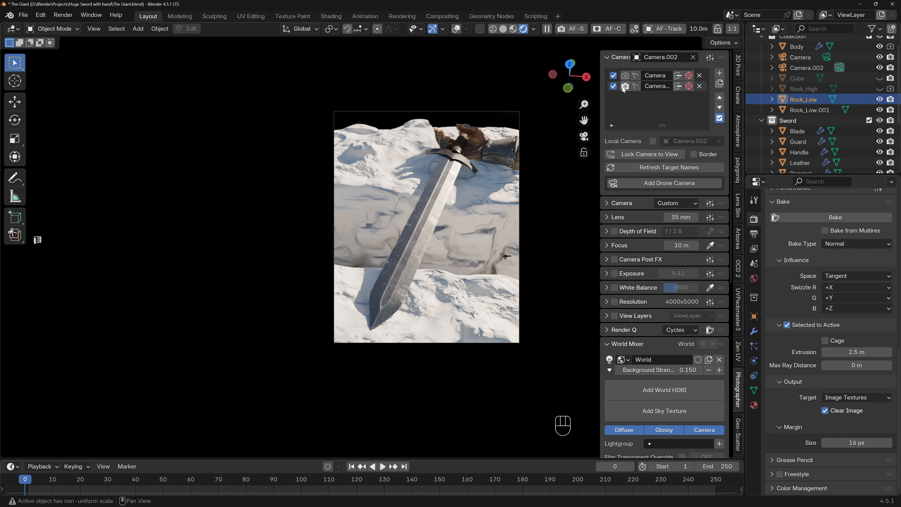
# Duplicate Camera.002, lock the copy to the view, and reframe it at a lower angle looking along the sword.
pyautogui.click(719, 84)
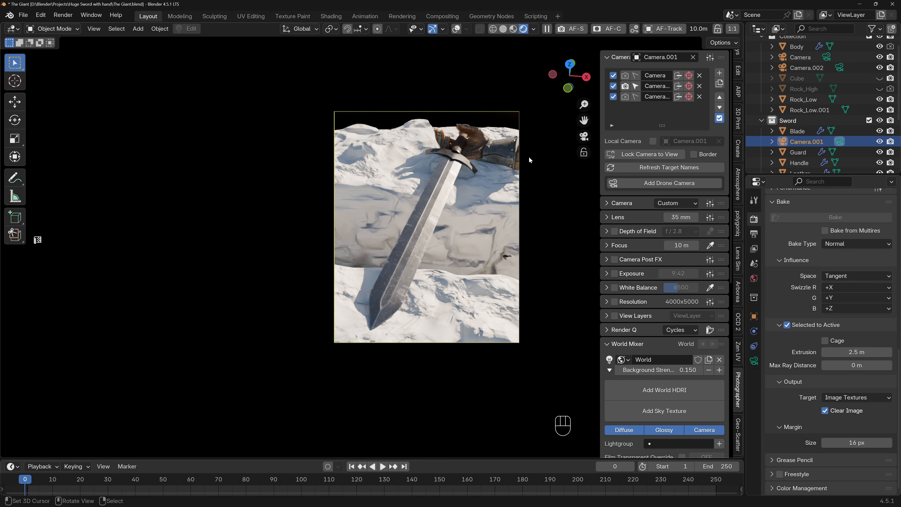
pyautogui.click(638, 154)
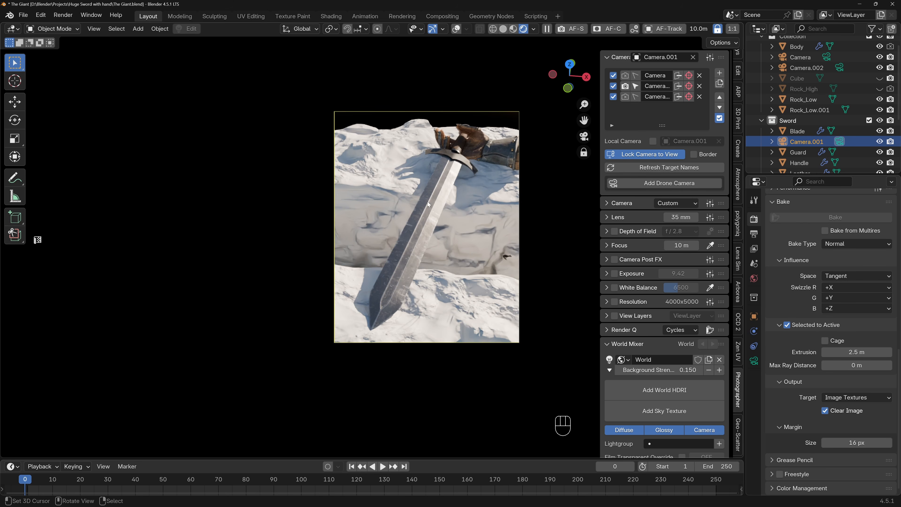
pyautogui.click(433, 209)
pyautogui.moveTo(444, 203); pyautogui.dragTo(465, 194, button='middle')
# Set the duplicated camera's lens to 24 mm and reframe it low in front of the sword tip with the sky visible.
pyautogui.click(692, 214)
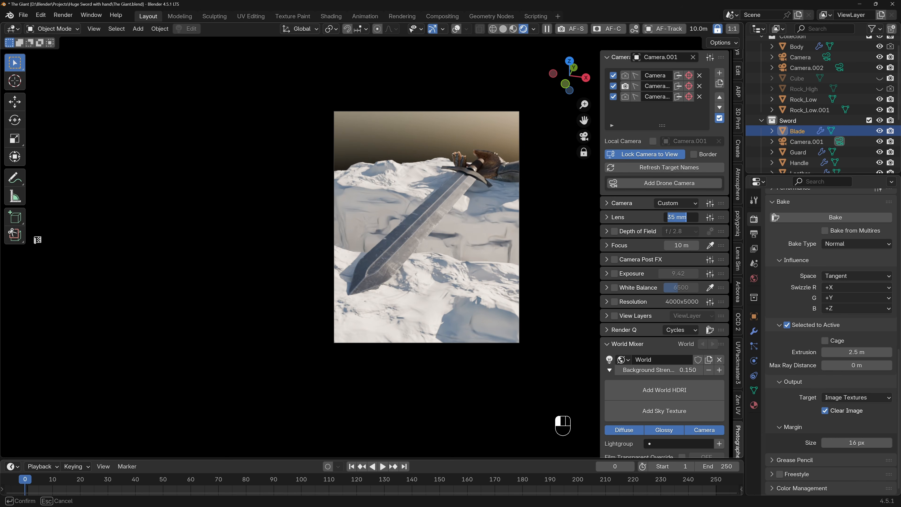
pyautogui.write('24')
pyautogui.press('Return')
pyautogui.moveTo(448, 195); pyautogui.dragTo(498, 196, button='middle')
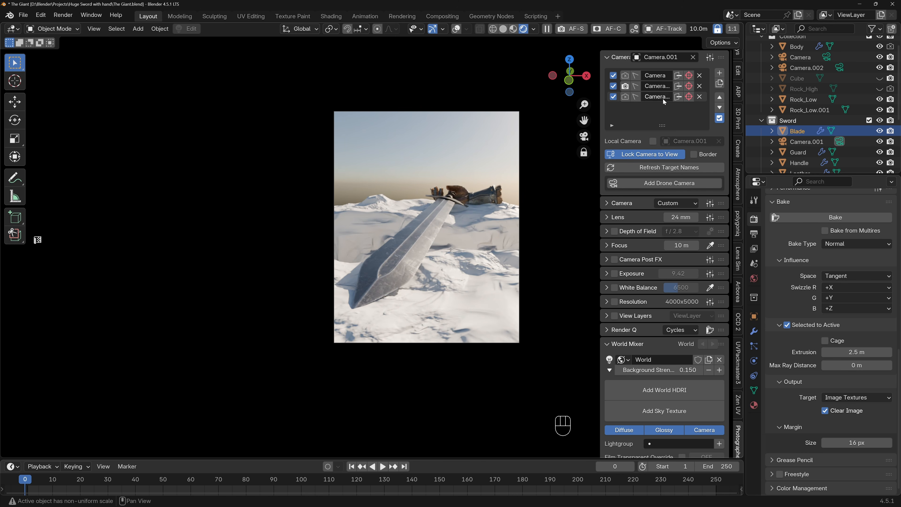
# Compare the new low-angle camera with Camera.002, keep Camera.002 as the scene camera, and switch to top view.
pyautogui.click(625, 97)
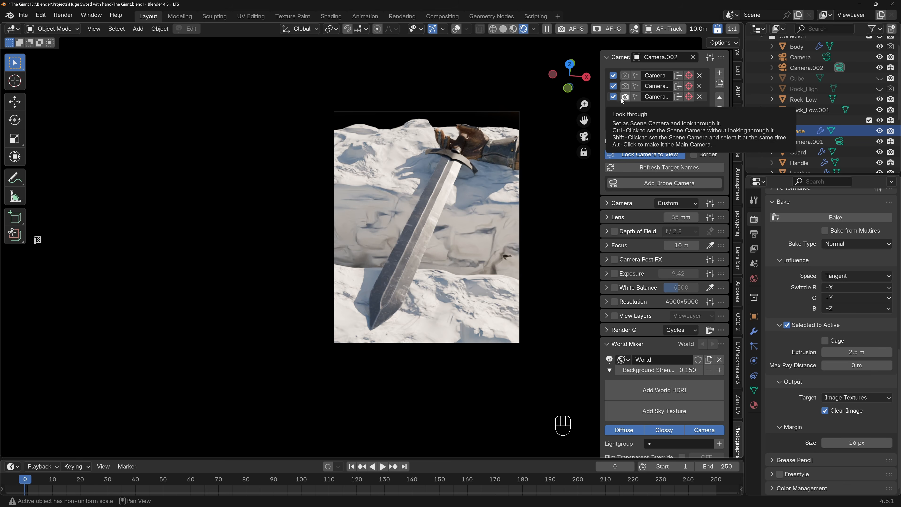
pyautogui.click(623, 88)
pyautogui.click(623, 97)
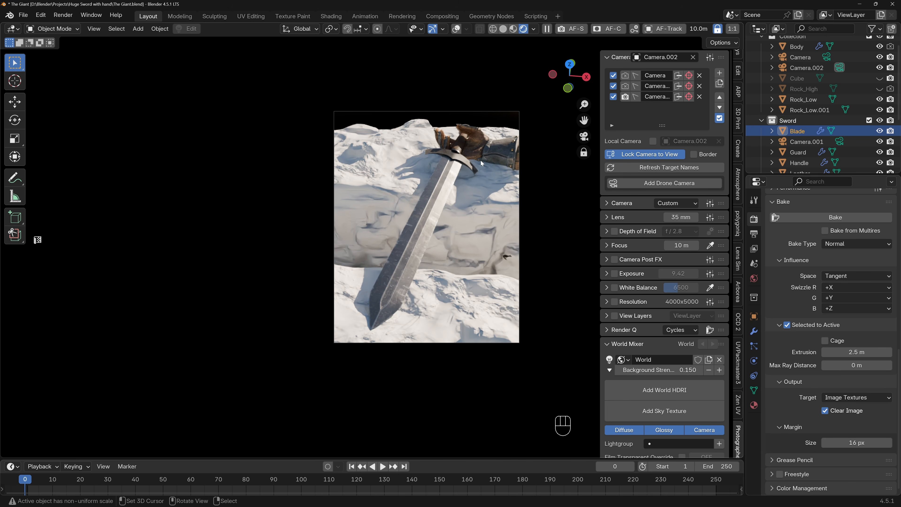
pyautogui.press('KP_7')
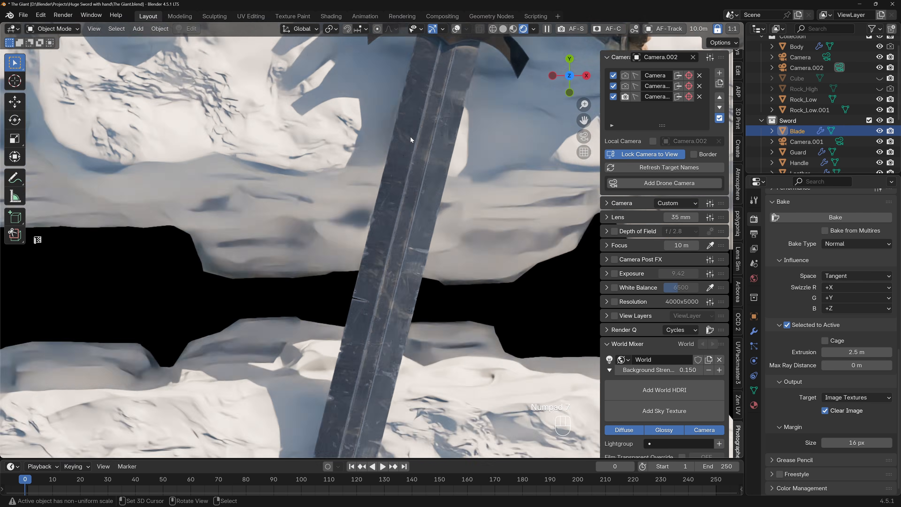
# Duplicate Rock_Low, place the copy directly behind the original along Y, and raise it along Z to form a higher ledge.
pyautogui.click(363, 145)
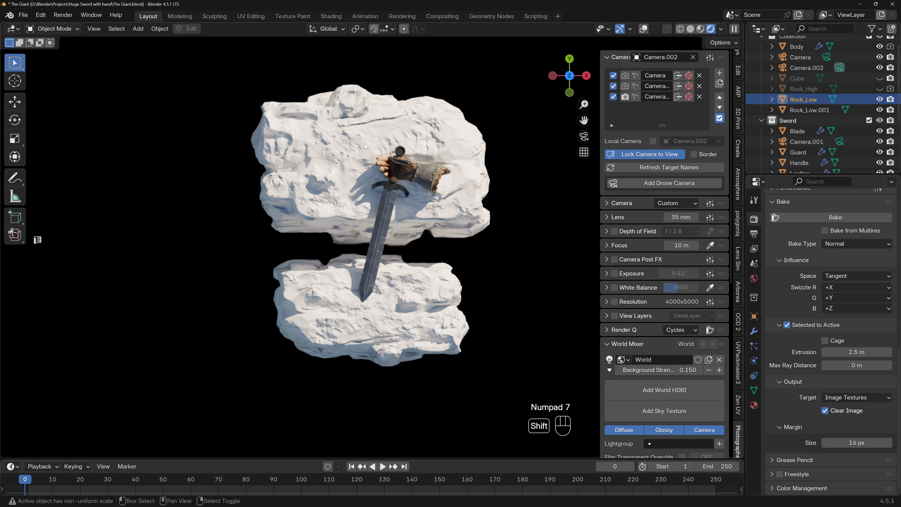
pyautogui.hotkey('shift', 'd')
pyautogui.click(362, 455)
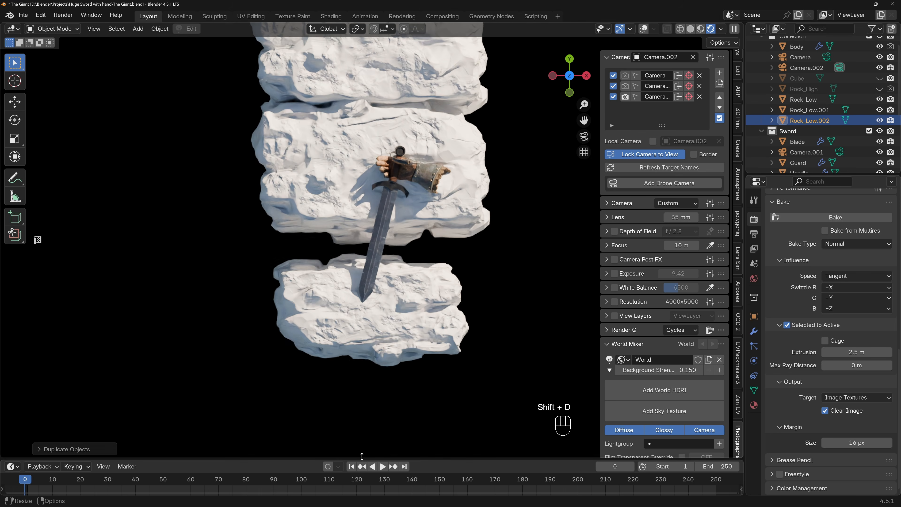
pyautogui.press('KP_1')
pyautogui.press('KP_1')
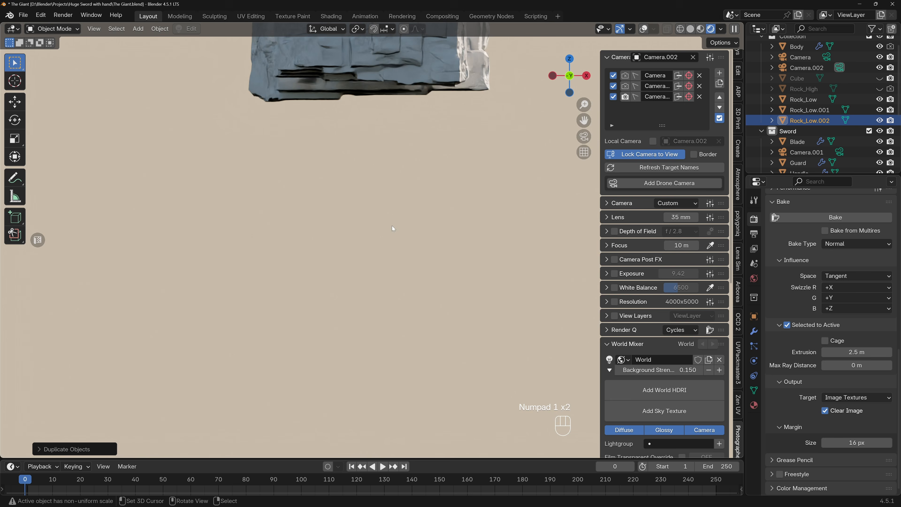
pyautogui.moveTo(417, 226); pyautogui.dragTo(244, 300, button='middle')
pyautogui.press('KP_3')
pyautogui.press('g')
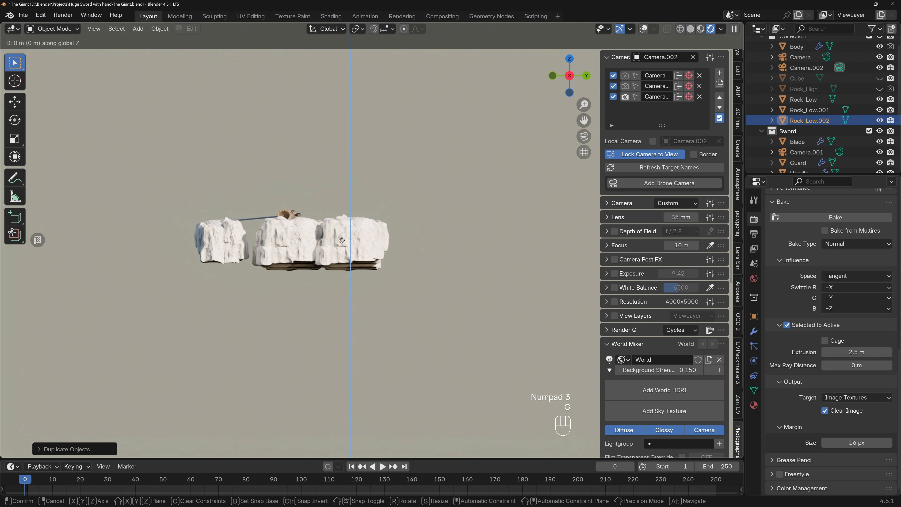
pyautogui.click(344, 230)
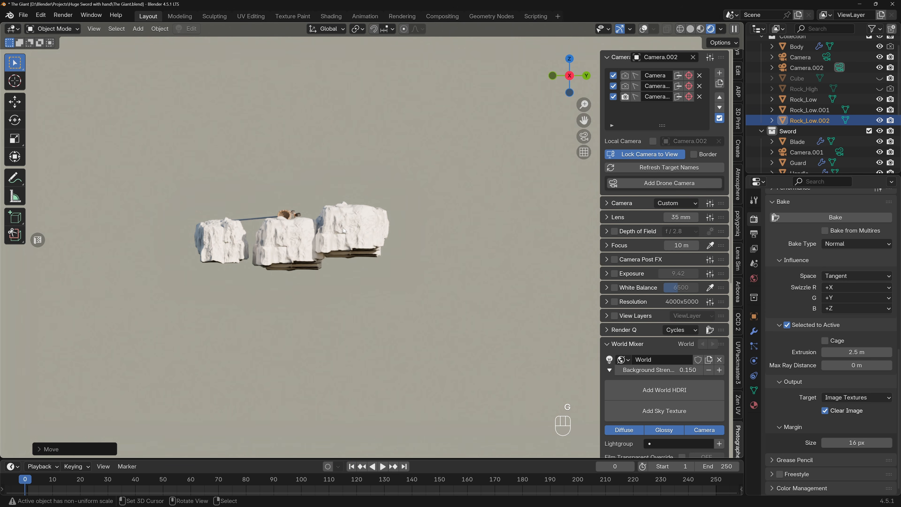
# Rotate the raised rock copy 180° about the global Z axis and return to the camera view.
pyautogui.write('rz180')
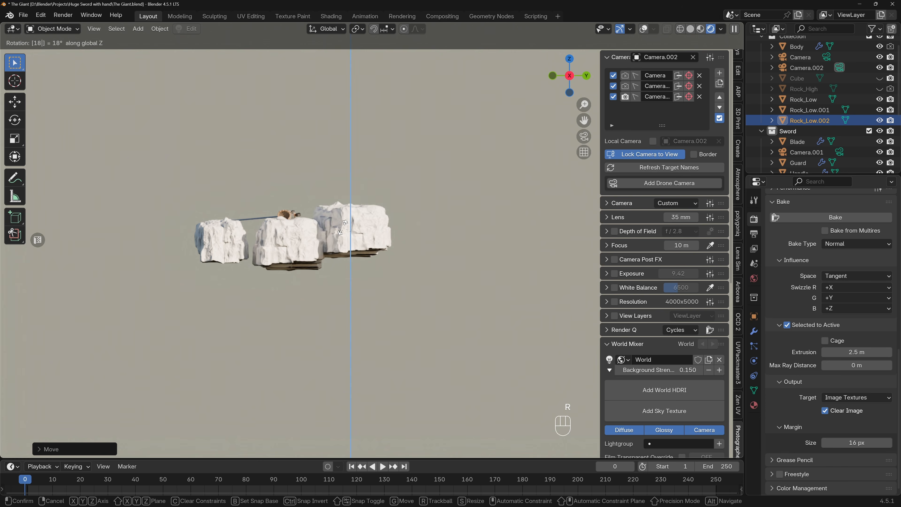
pyautogui.press('Return')
pyautogui.press('KP_0')
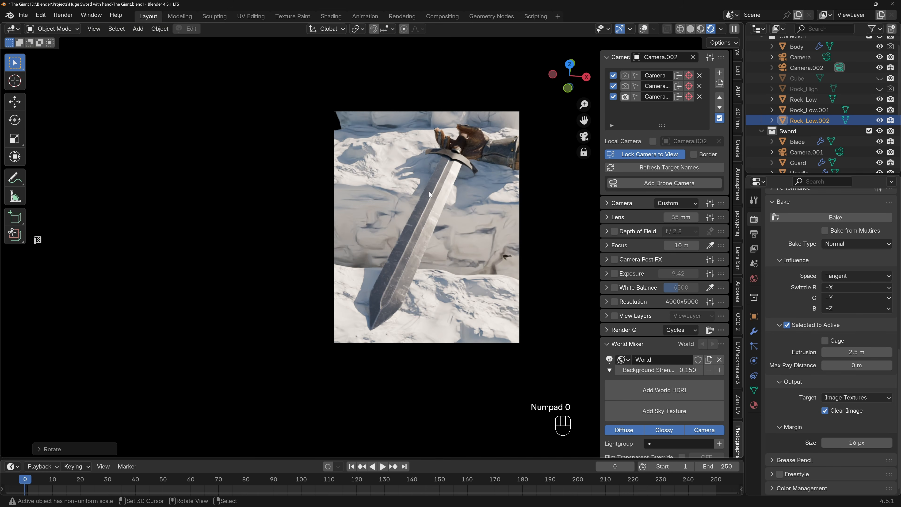
# Scale and reposition the new rock in the camera view so it fills the background behind the hand, and save the file.
pyautogui.press('s')
pyautogui.click(475, 137)
pyautogui.press('g')
pyautogui.click(460, 123)
pyautogui.press('g')
pyautogui.press('y')
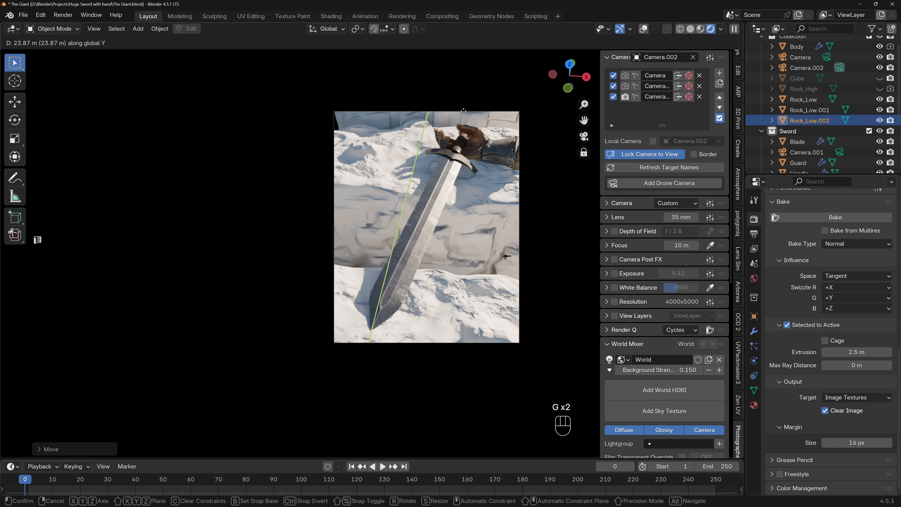
pyautogui.click(441, 129)
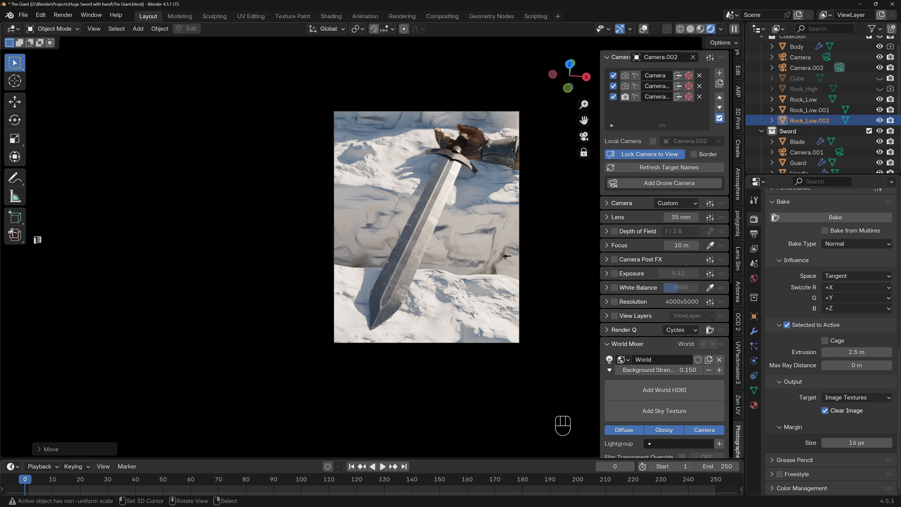
pyautogui.press('g')
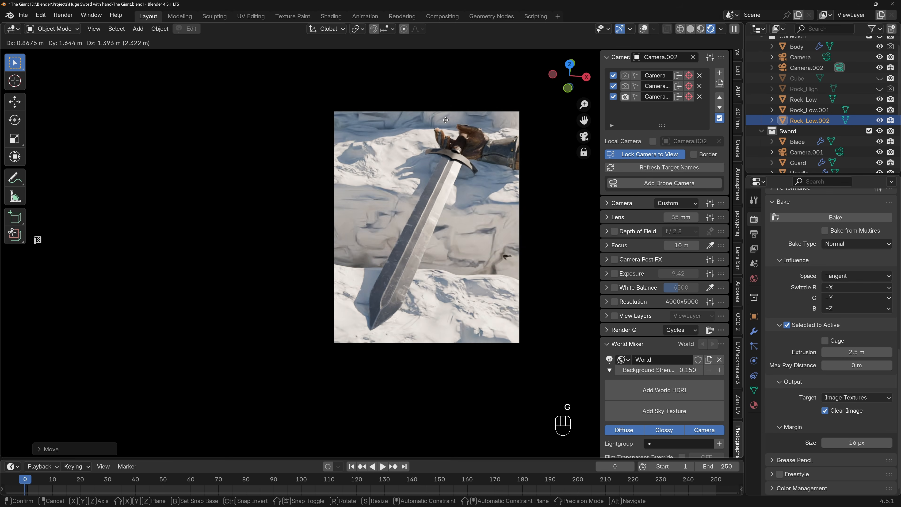
pyautogui.click(431, 136)
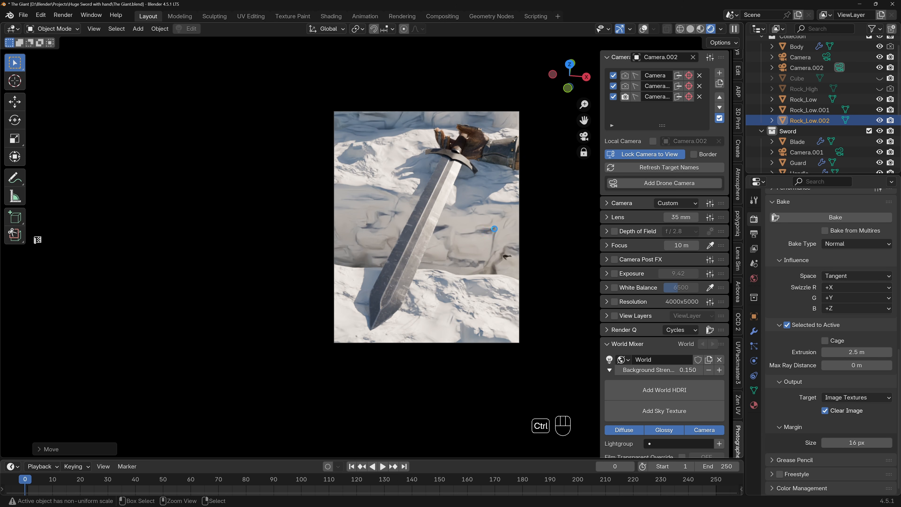
pyautogui.hotkey('ctrl', 's')
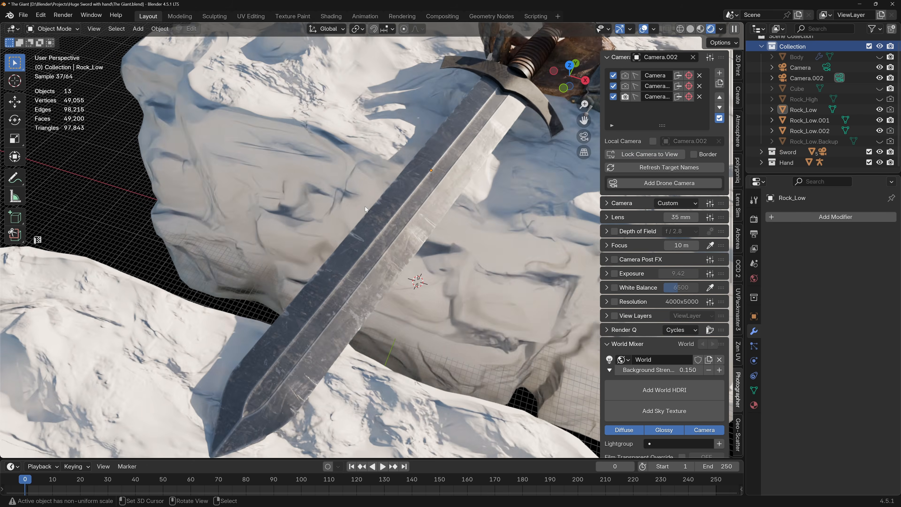
# Examine the composition and the arrangement of the three rocks and the sword in perspective.
pyautogui.scroll(-3, 356, 214)
pyautogui.scroll(3, 374, 206)
pyautogui.scroll(-3, 372, 207)
pyautogui.moveTo(341, 205); pyautogui.dragTo(363, 205, button='middle')
pyautogui.scroll(2, 362, 205)
pyautogui.scroll(-2, 362, 206)
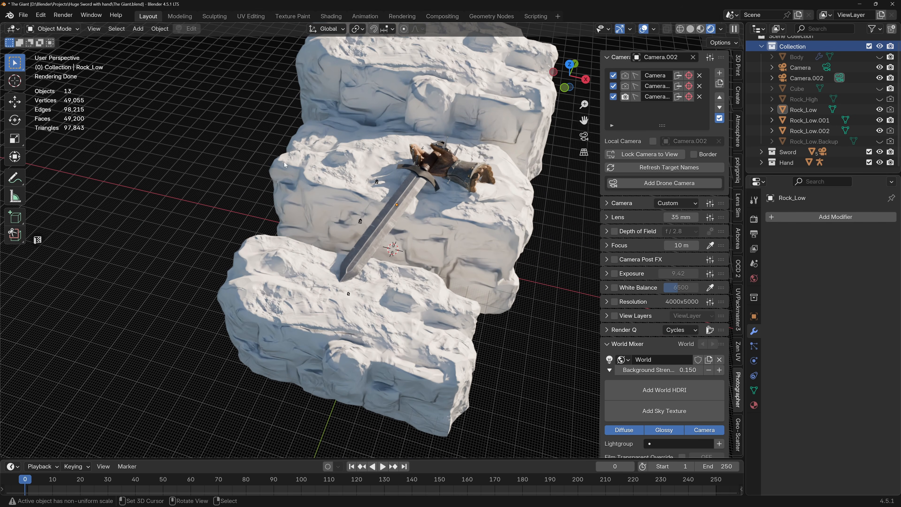
pyautogui.moveTo(368, 200); pyautogui.dragTo(372, 195, button='middle')
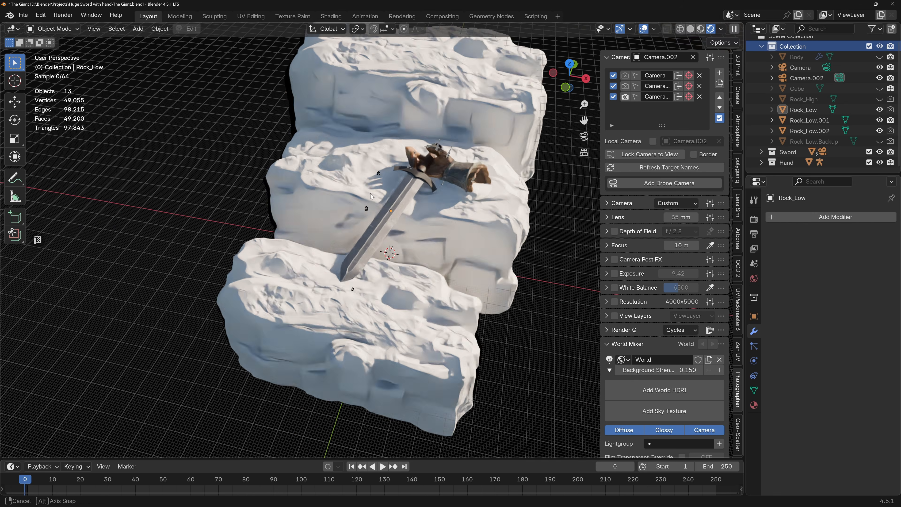
# Split the 3D viewport in two and turn the enlarged timeline area into an Asset Browser showing the Poly Haven library.
pyautogui.moveTo(3, 26); pyautogui.dragTo(251, 70)
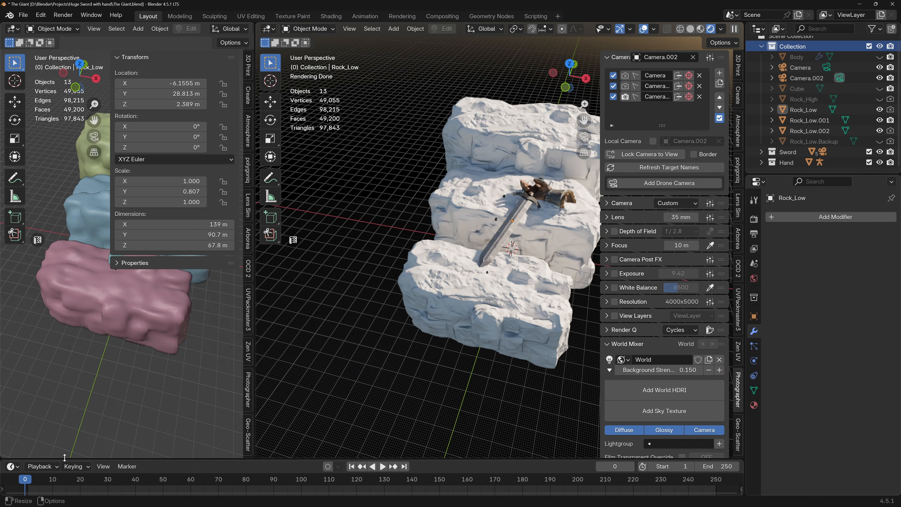
pyautogui.moveTo(64, 457); pyautogui.dragTo(64, 371)
pyautogui.click(15, 378)
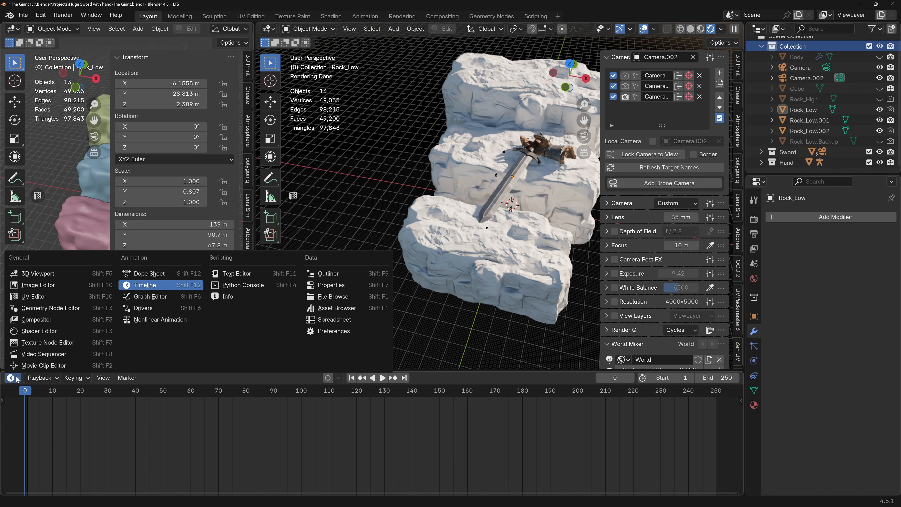
pyautogui.hotkey('shift', 'F1')
pyautogui.click(59, 396)
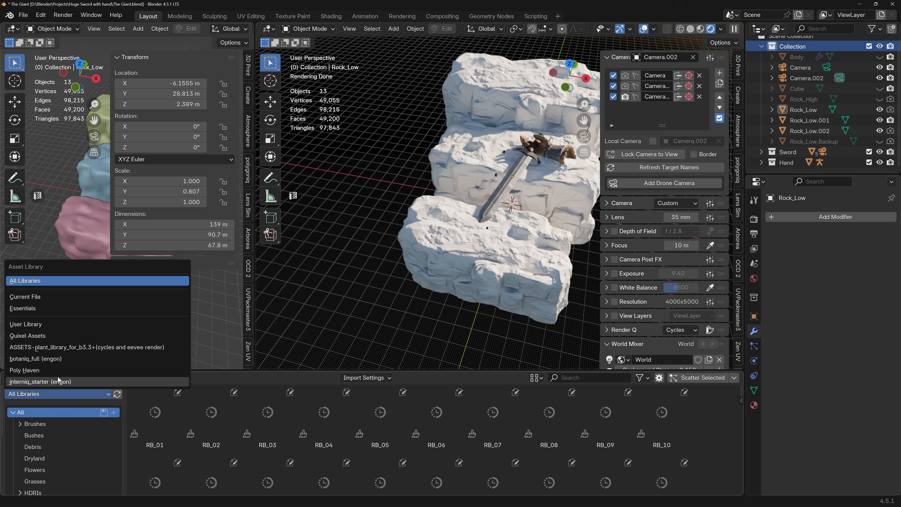
pyautogui.click(46, 371)
# Limit the Poly Haven assets to Textures and search them for "rock".
pyautogui.scroll(-1, 269, 425)
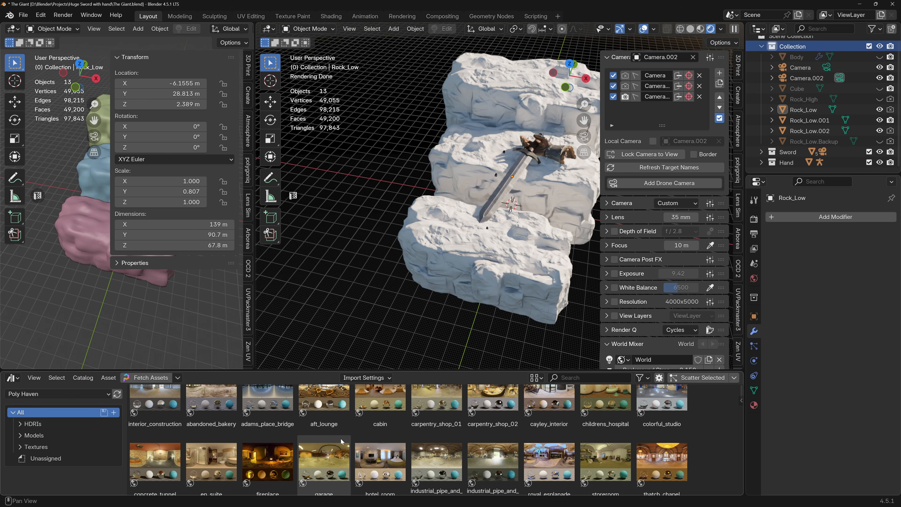
pyautogui.click(40, 447)
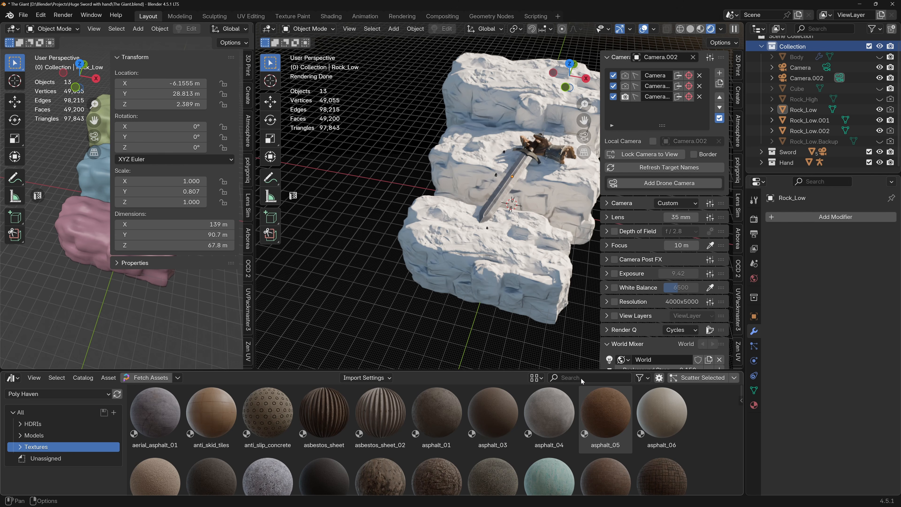
pyautogui.click(569, 379)
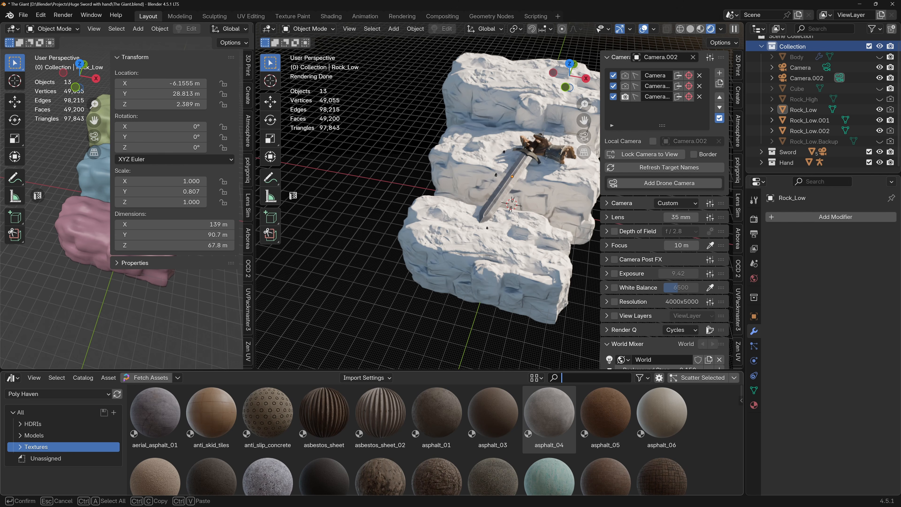
pyautogui.write('rock')
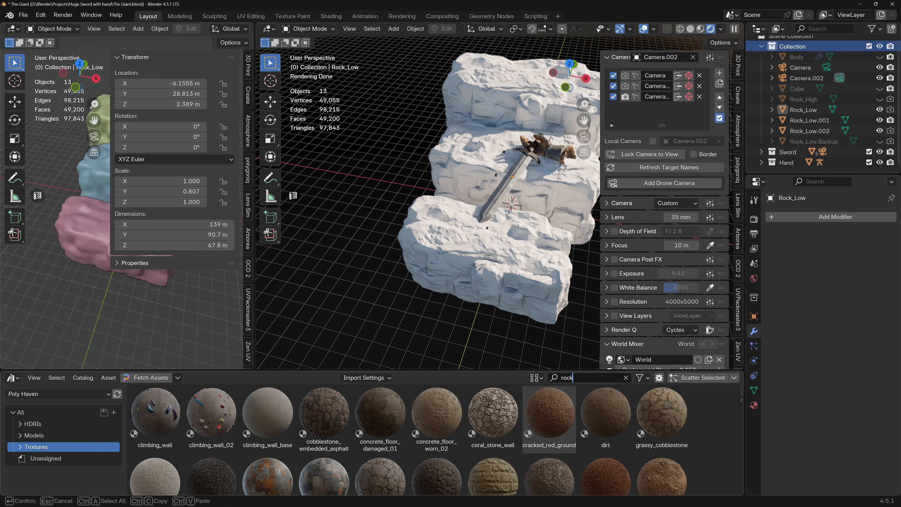
pyautogui.press('Return')
pyautogui.scroll(-5, 485, 445)
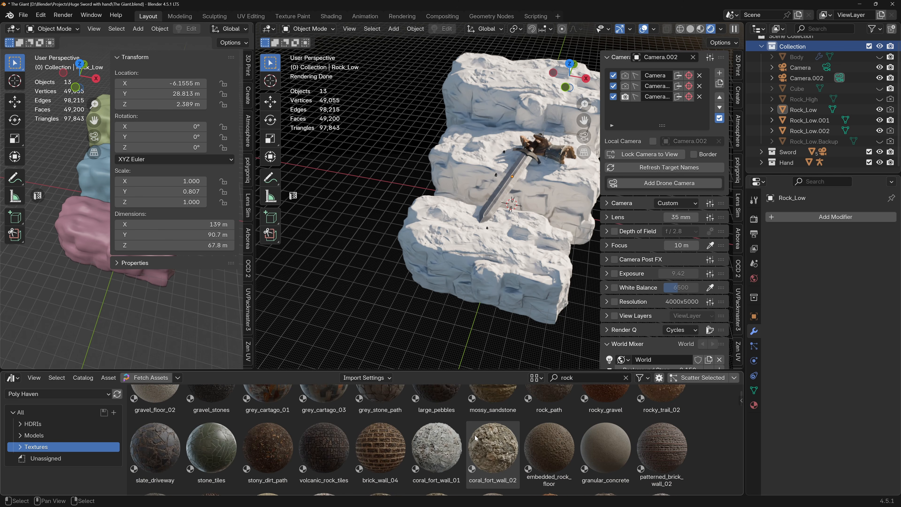
# Change the smaller viewport to the Shader Editor, hide its sidebar, and frame the Rock_mat node tree of Rock_Low.
pyautogui.click(10, 31)
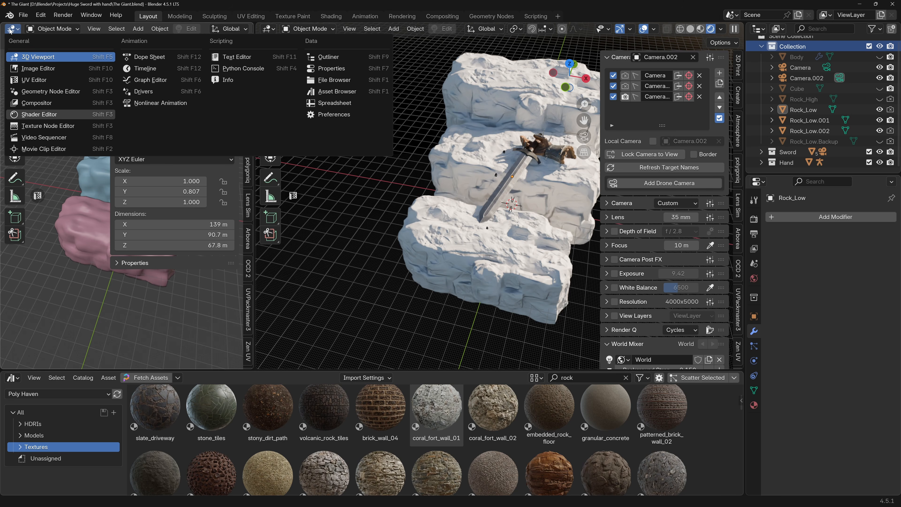
pyautogui.press('s')
pyautogui.click(73, 226)
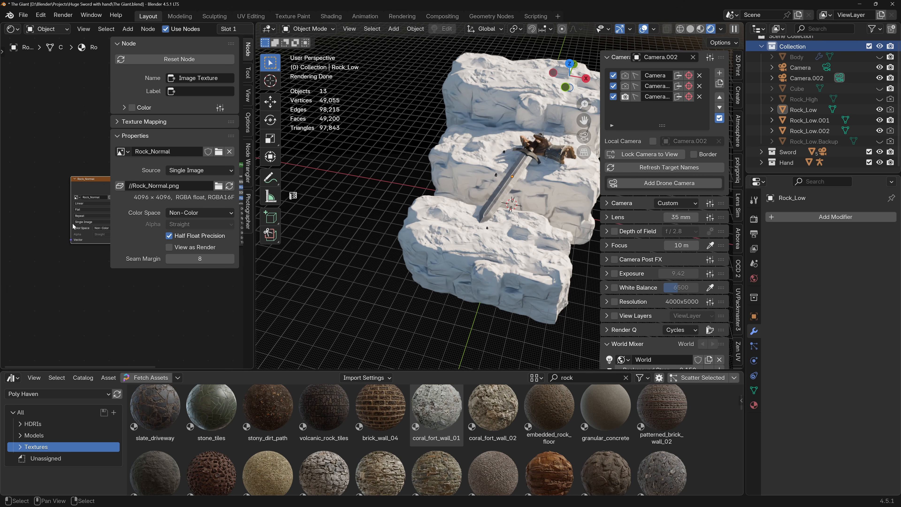
pyautogui.press('n')
pyautogui.scroll(-6, 85, 199)
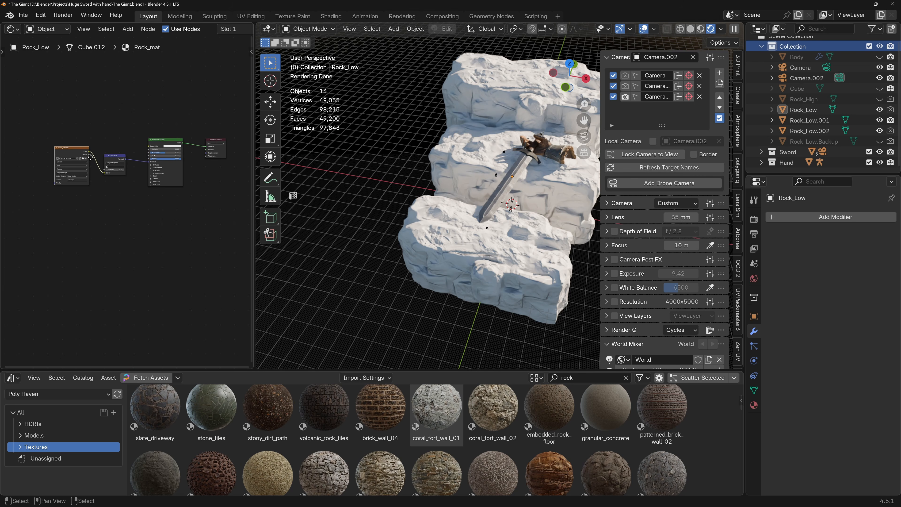
pyautogui.scroll(5, 91, 161)
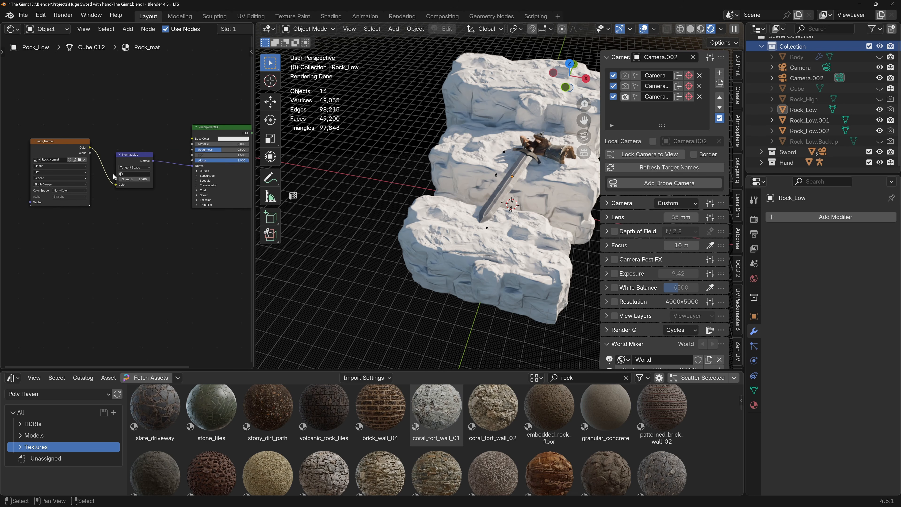
pyautogui.scroll(-4, 114, 176)
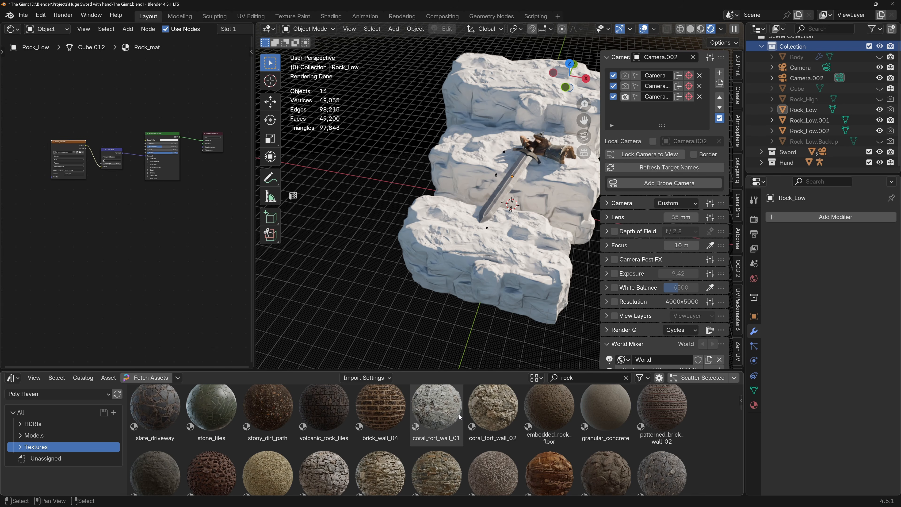
# Browse the rock textures and apply the rock_wall_02 material to Rock_Low, the middle rock under the sword.
pyautogui.scroll(-10, 461, 428)
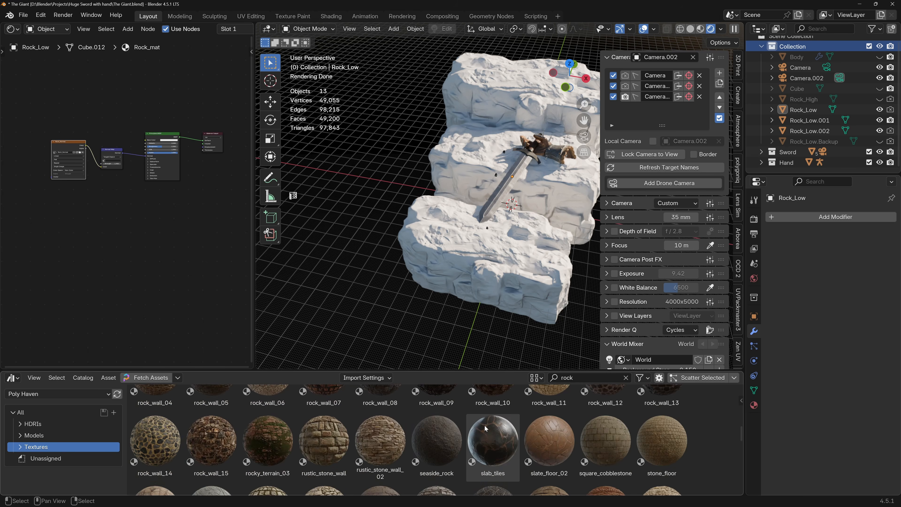
pyautogui.scroll(-4, 459, 427)
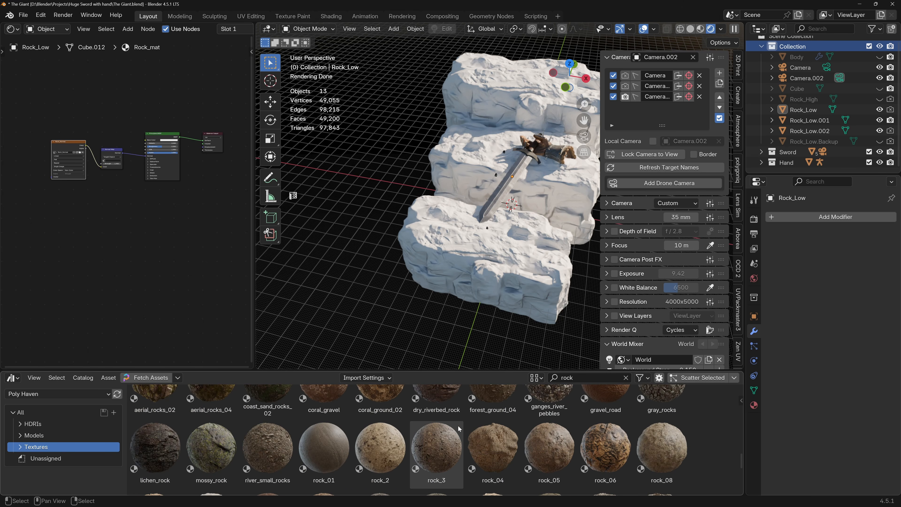
pyautogui.scroll(-2, 446, 440)
pyautogui.click(446, 431)
pyautogui.scroll(2, 446, 429)
pyautogui.scroll(-2, 446, 428)
pyautogui.scroll(-8, 378, 415)
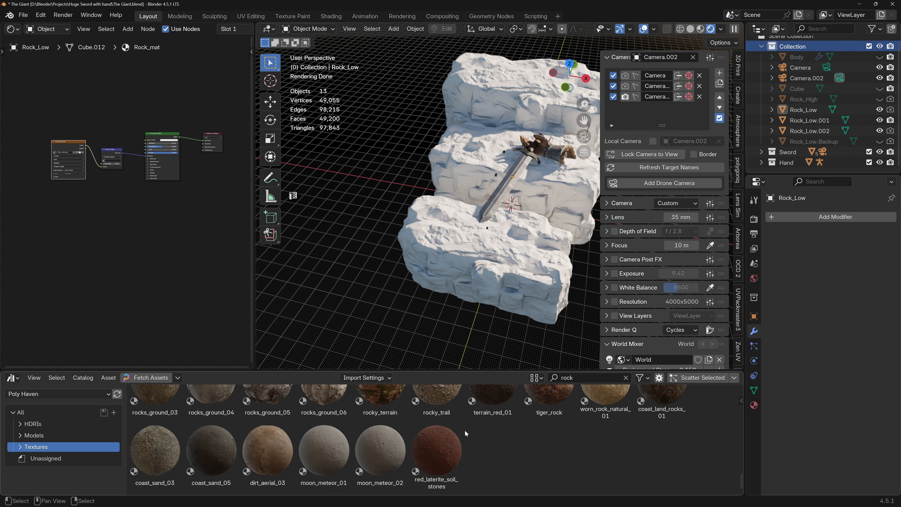
pyautogui.scroll(4, 429, 437)
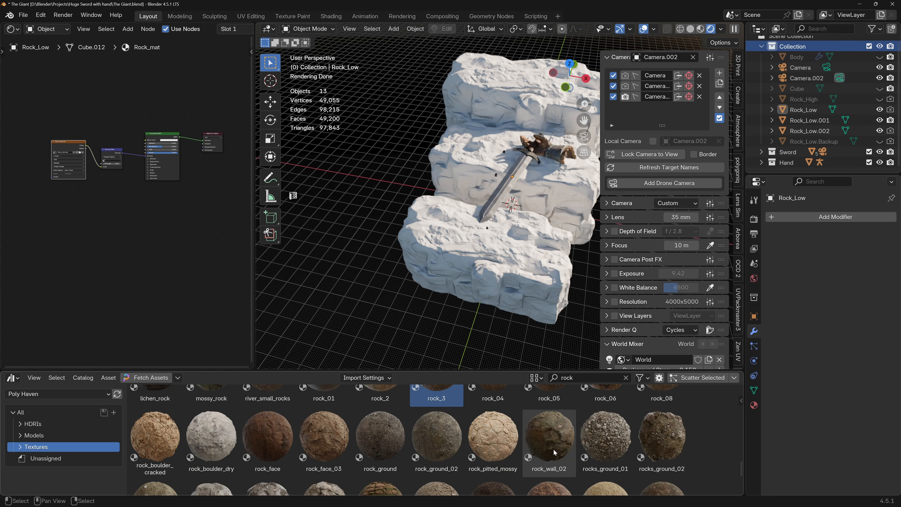
pyautogui.scroll(2, 556, 437)
pyautogui.scroll(-2, 556, 436)
pyautogui.moveTo(557, 436); pyautogui.dragTo(490, 172)
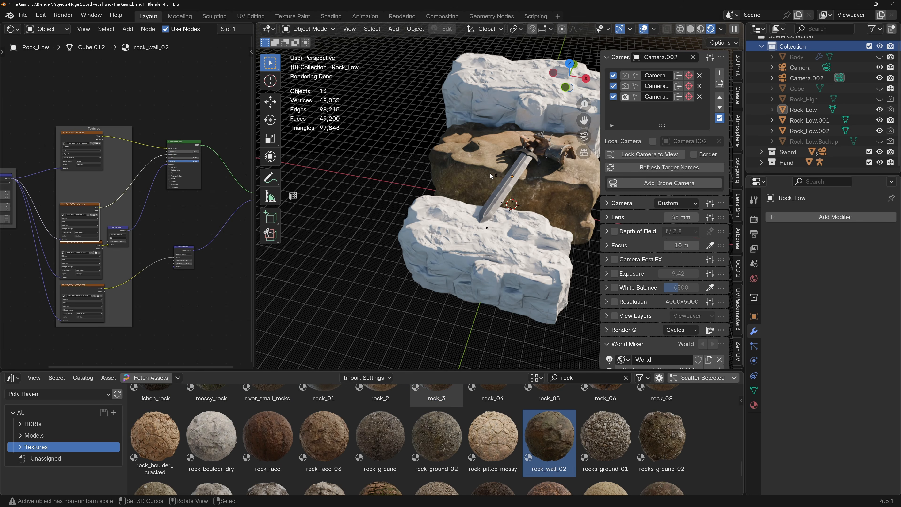
# Isolate Rock_Low in local view and inspect the applied rock texture up close.
pyautogui.scroll(5, 494, 173)
pyautogui.scroll(6, 422, 173)
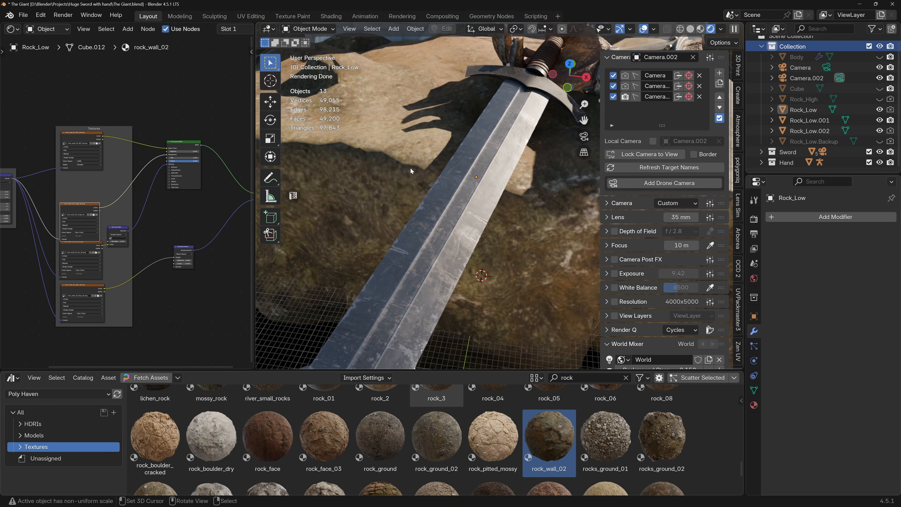
pyautogui.click(411, 167)
pyautogui.press('/')
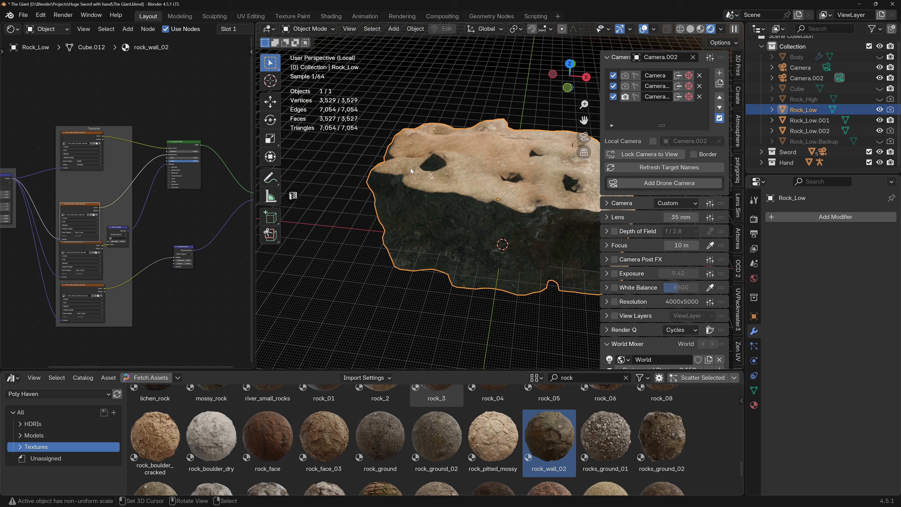
pyautogui.keyDown('shift'); pyautogui.moveTo(489, 170); pyautogui.dragTo(473, 201, button='middle'); pyautogui.keyUp('shift')
pyautogui.scroll(2, 435, 173)
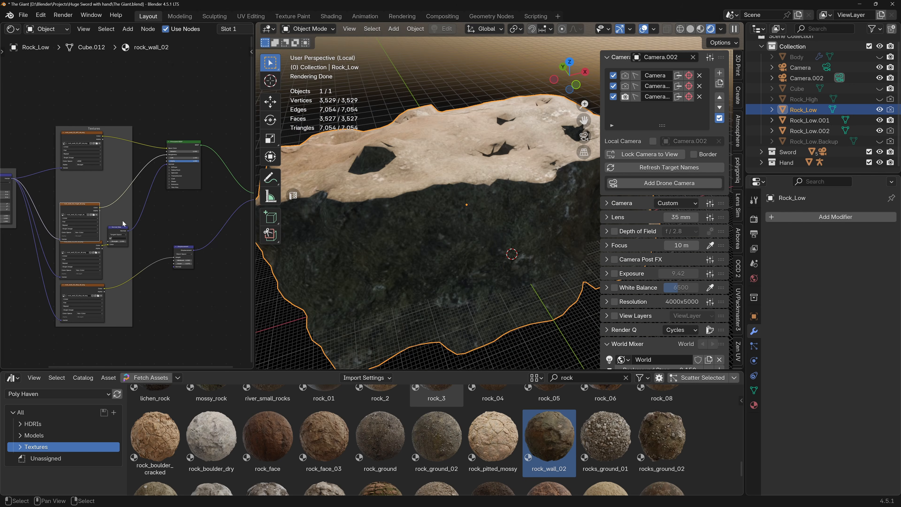
# Move the Normal Map node clear of the image textures in the rock_wall_02 material and inspect the isolated rock.
pyautogui.moveTo(93, 236); pyautogui.dragTo(159, 215, button='middle')
pyautogui.scroll(3, 158, 215)
pyautogui.scroll(3, 170, 232)
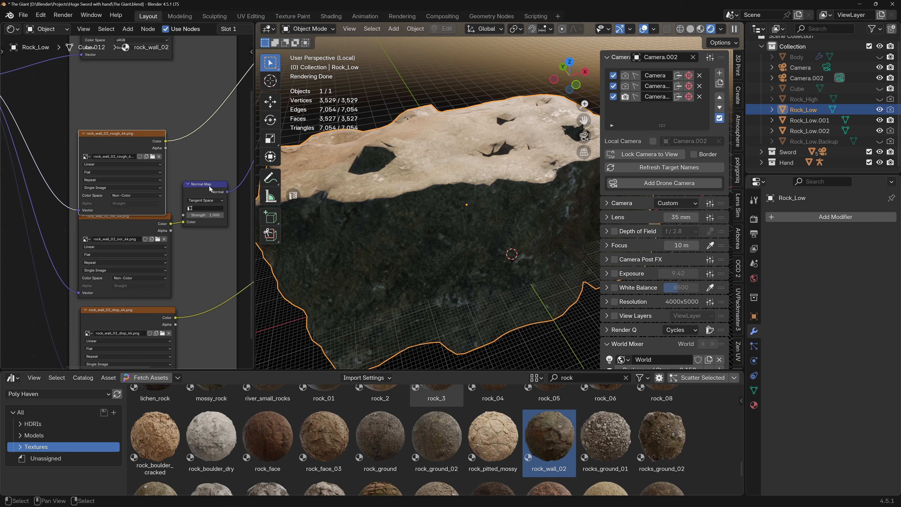
pyautogui.scroll(-3, 209, 188)
pyautogui.moveTo(171, 200); pyautogui.dragTo(182, 198)
pyautogui.scroll(4, 440, 232)
pyautogui.scroll(-6, 440, 232)
pyautogui.moveTo(440, 232); pyautogui.dragTo(729, 188, button='middle')
pyautogui.moveTo(401, 196); pyautogui.dragTo(531, 220, button='middle')
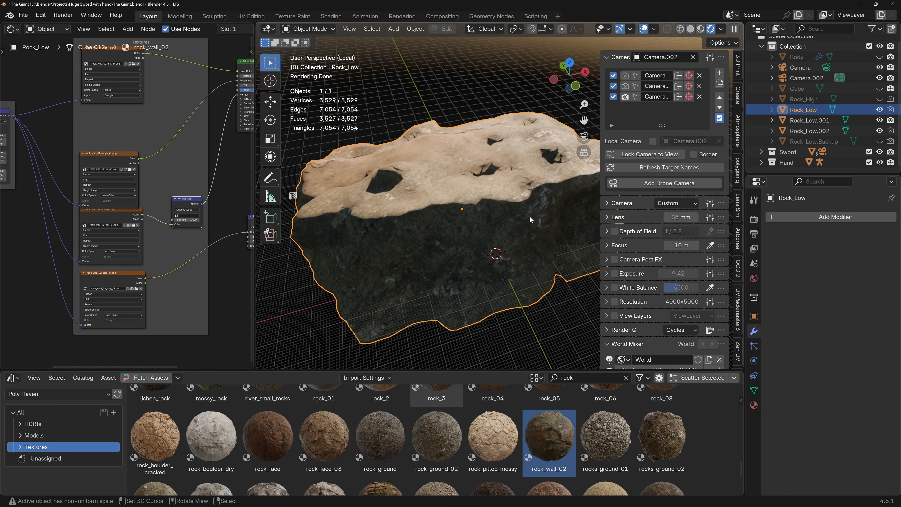
# View the isolated rock through Camera.002, exit local view, and look over the rock with the sword and neighbouring rocks.
pyautogui.press('KP_0')
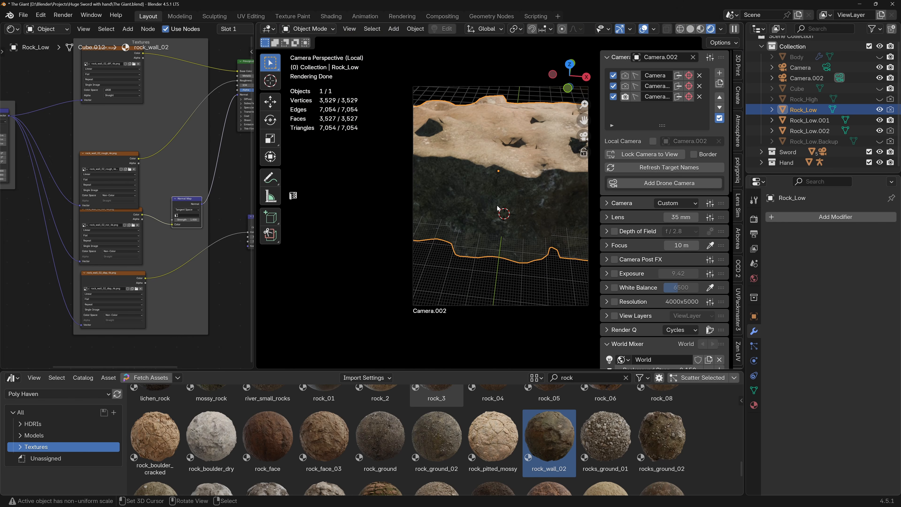
pyautogui.press('KP_Divide')
pyautogui.scroll(-4, 509, 214)
pyautogui.moveTo(510, 214); pyautogui.dragTo(402, 188, button='middle')
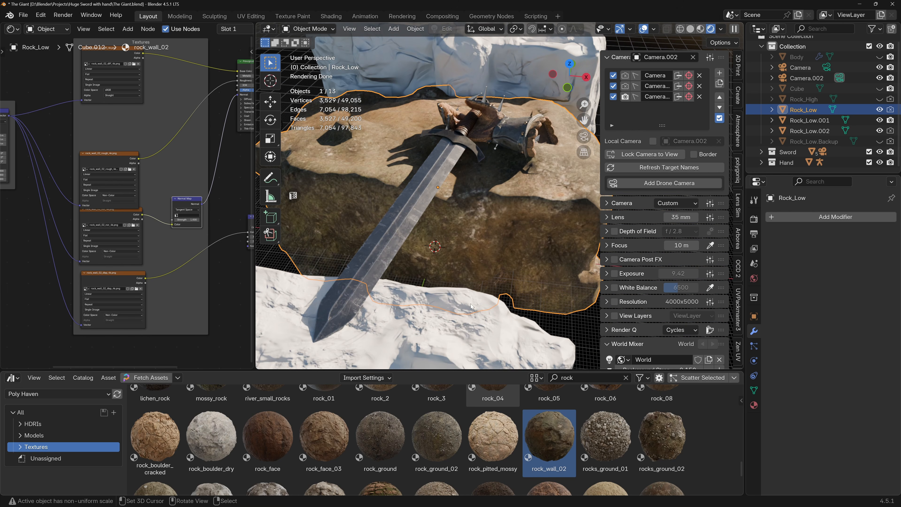
# Undo the Normal Map node's move and the rock_wall_02 material assignment on Rock_Low.
pyautogui.hotkey('ctrl', 'z')
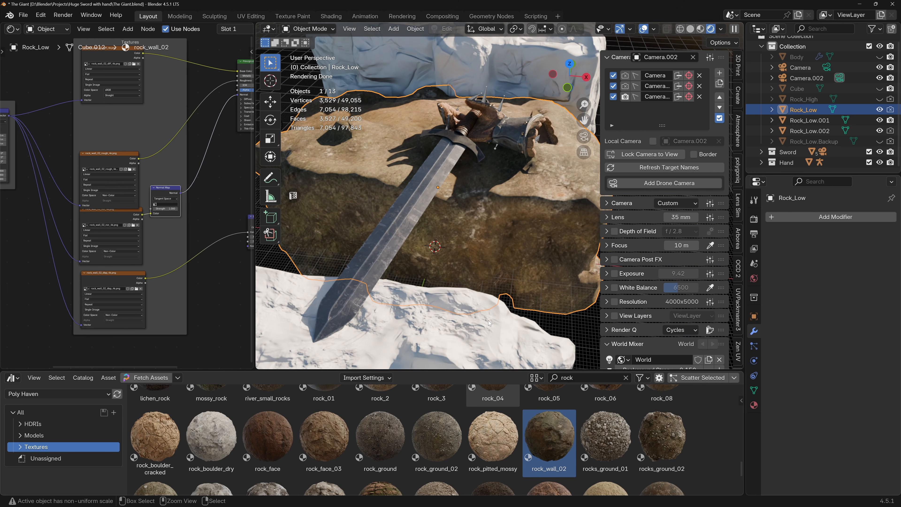
pyautogui.click(492, 322)
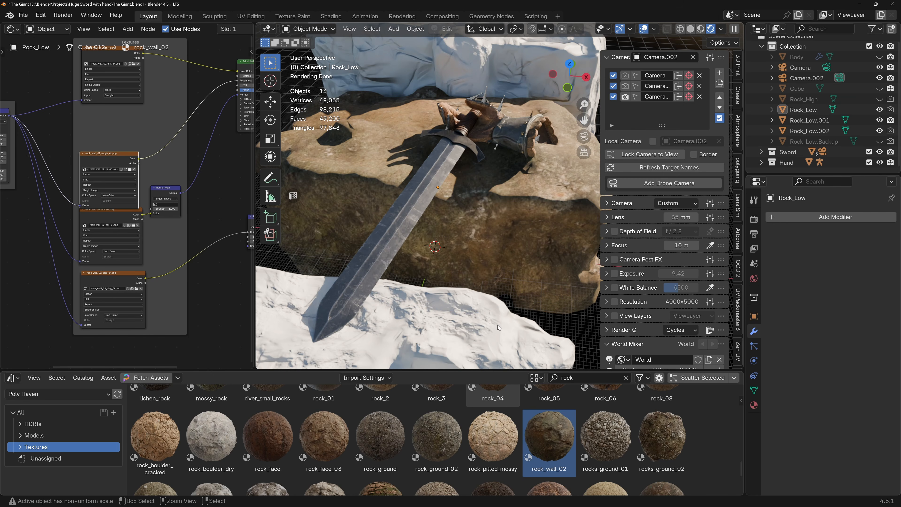
pyautogui.hotkey('ctrl', 'z')
# Try the rocks_ground_02 material on Rock_Low, the middle rock, and undo it.
pyautogui.scroll(-1, 661, 423)
pyautogui.moveTo(661, 423); pyautogui.dragTo(497, 223)
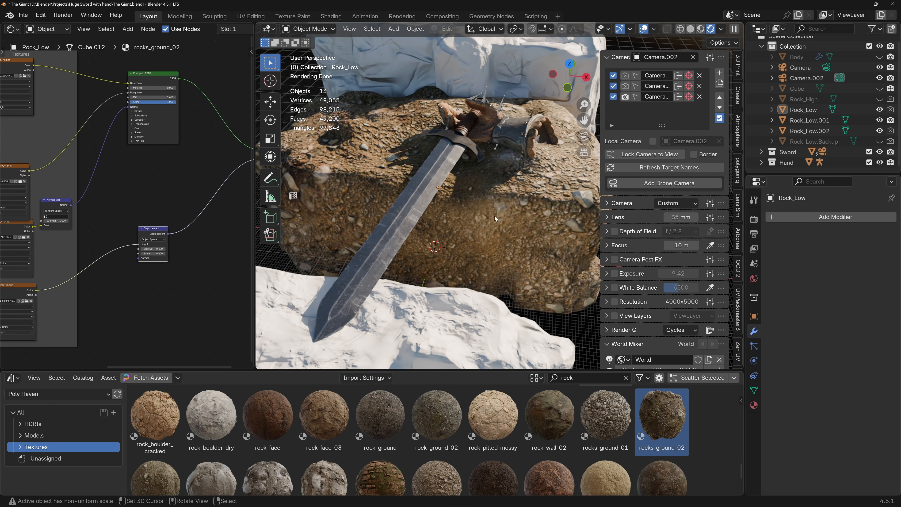
pyautogui.hotkey('ctrl', 'z')
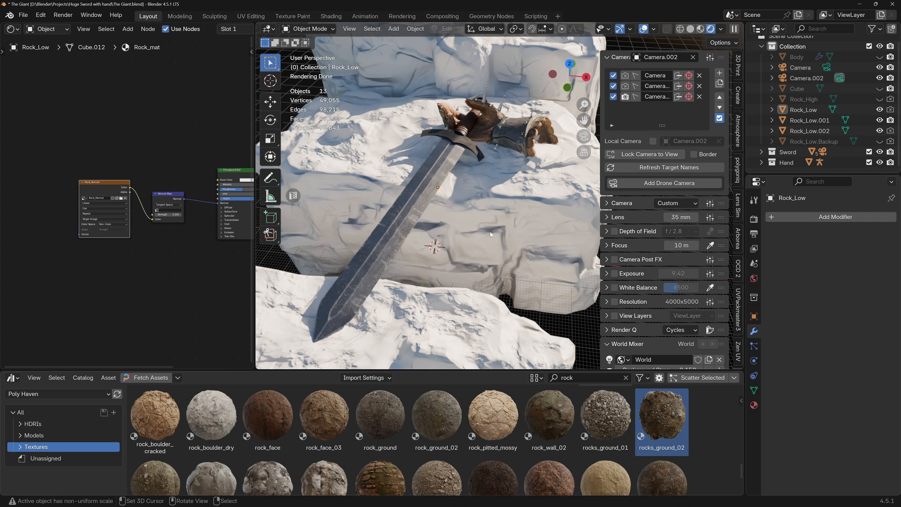
# Try the coast_land_rocks_01 material on Rock_Low and inspect it around the sword blade.
pyautogui.scroll(-1, 448, 418)
pyautogui.scroll(-1, 421, 436)
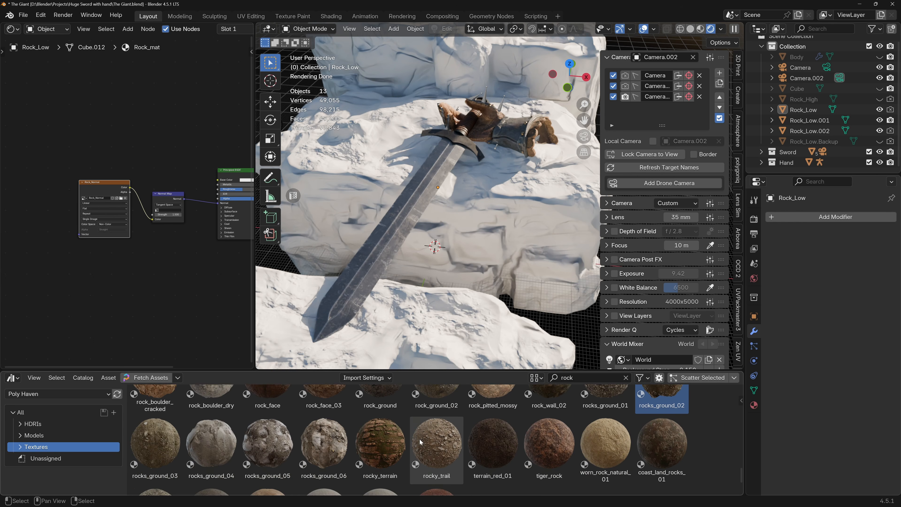
pyautogui.scroll(-1, 441, 449)
pyautogui.moveTo(661, 424); pyautogui.dragTo(487, 221)
pyautogui.scroll(4, 365, 160)
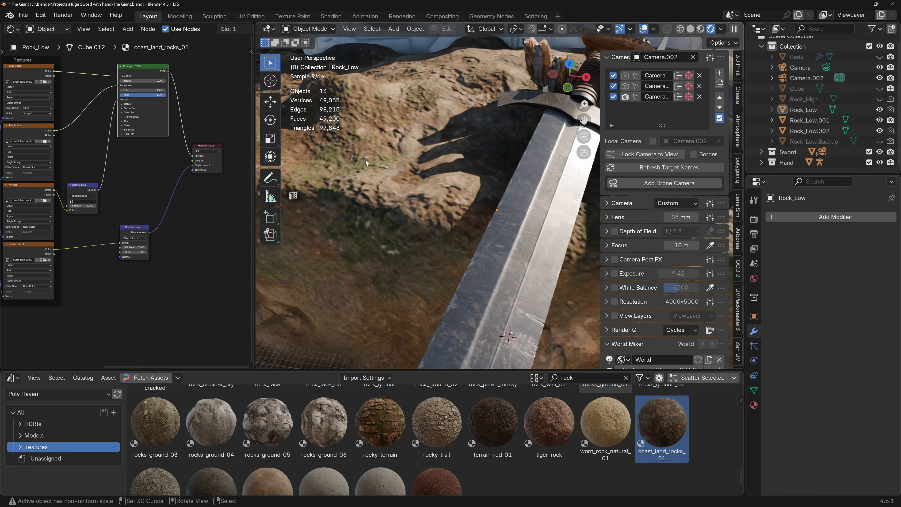
pyautogui.scroll(-4, 365, 160)
# Browse further rock textures and apply the rocky_terrain_02 material to Rock_Low.
pyautogui.scroll(-5, 378, 165)
pyautogui.scroll(-3, 548, 420)
pyautogui.moveTo(549, 420); pyautogui.dragTo(474, 241)
pyautogui.scroll(5, 456, 239)
pyautogui.moveTo(455, 238); pyautogui.dragTo(485, 238, button='middle')
pyautogui.scroll(3, 453, 208)
pyautogui.scroll(-1, 486, 238)
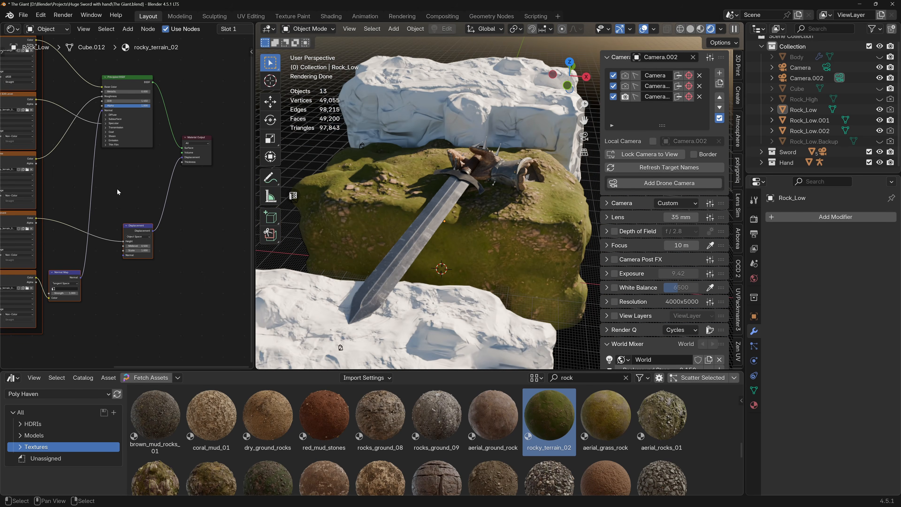
# Set the Mapping node's X, Y and Z scale to 2.000 in the rocky_terrain_02 material and inspect the rock.
pyautogui.moveTo(118, 192); pyautogui.dragTo(254, 186, button='middle')
pyautogui.scroll(4, 32, 159)
pyautogui.moveTo(31, 159); pyautogui.dragTo(99, 200, button='middle')
pyautogui.scroll(3, 99, 199)
pyautogui.moveTo(93, 163); pyautogui.dragTo(133, 177)
pyautogui.scroll(5, 423, 193)
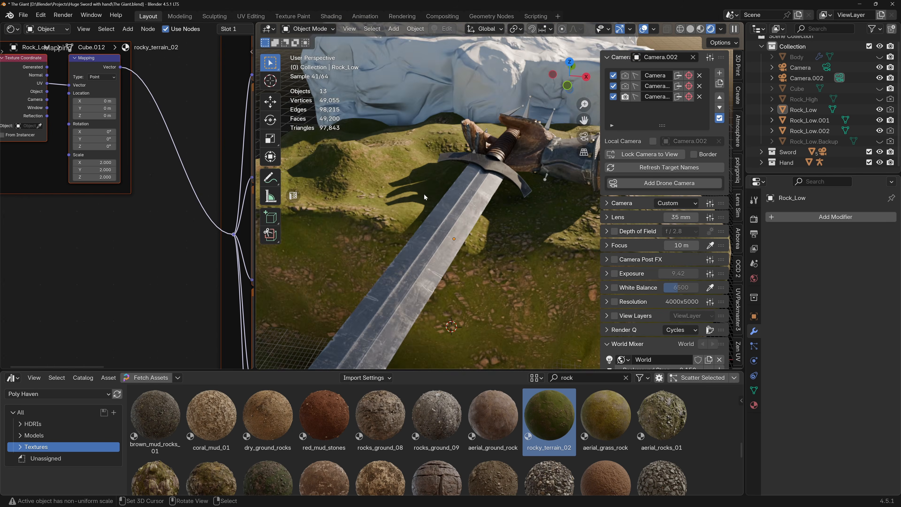
pyautogui.moveTo(426, 216); pyautogui.dragTo(522, 210, button='middle')
pyautogui.scroll(-6, 522, 210)
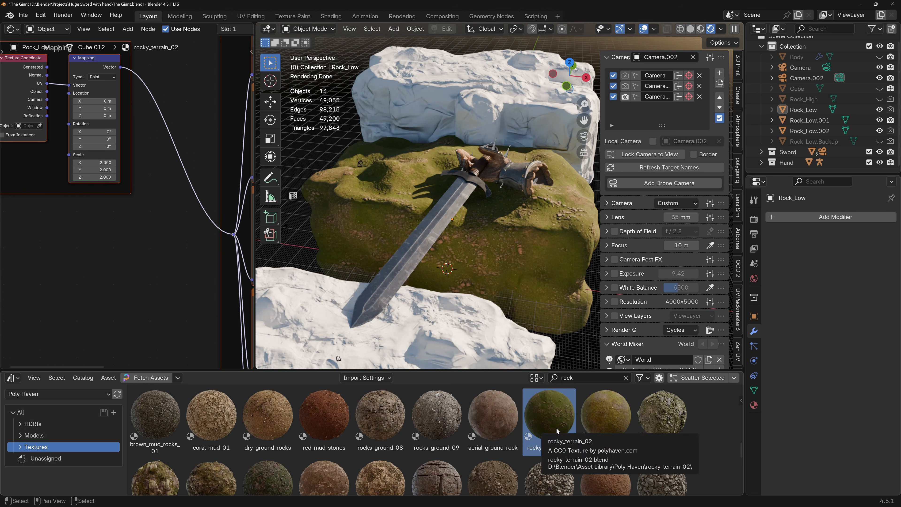
# Try the aerial_rocks_01 and coast_sand_rocks_02 materials on Rock_Low, undoing each one.
pyautogui.moveTo(662, 419); pyautogui.dragTo(514, 244)
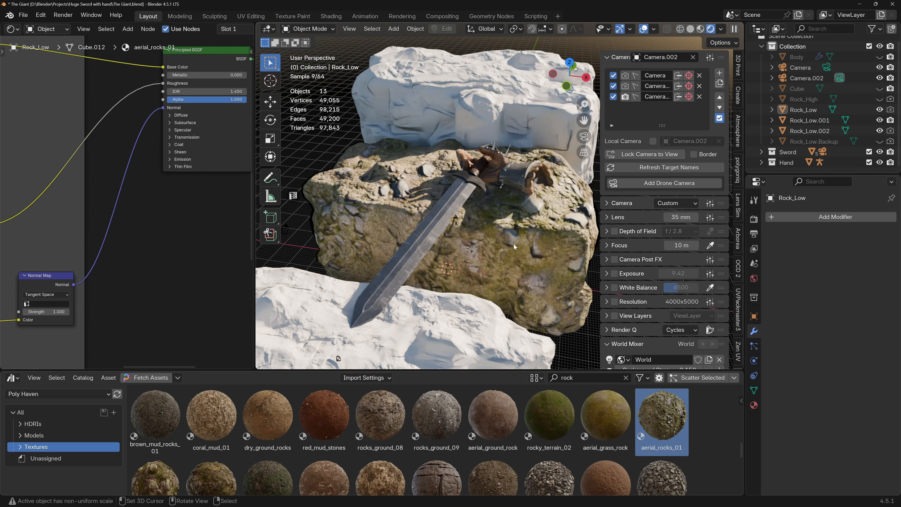
pyautogui.scroll(2, 498, 263)
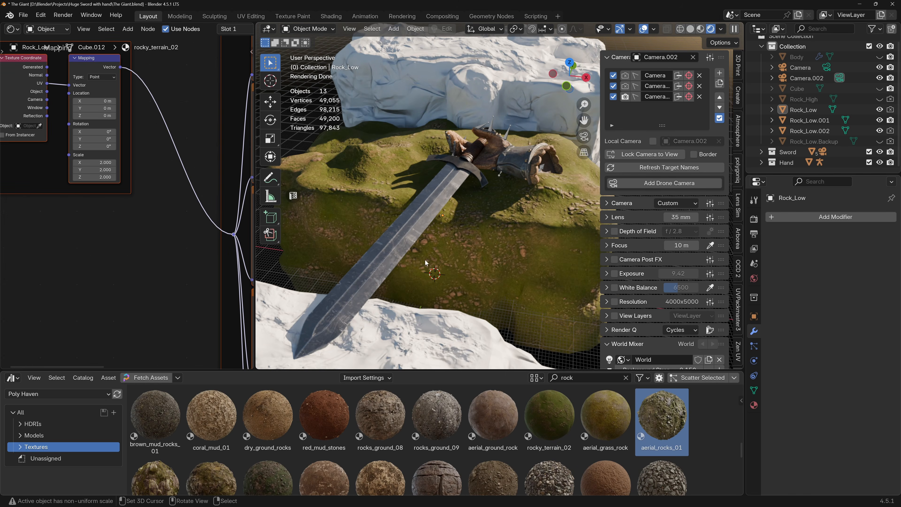
pyautogui.scroll(-3, 380, 418)
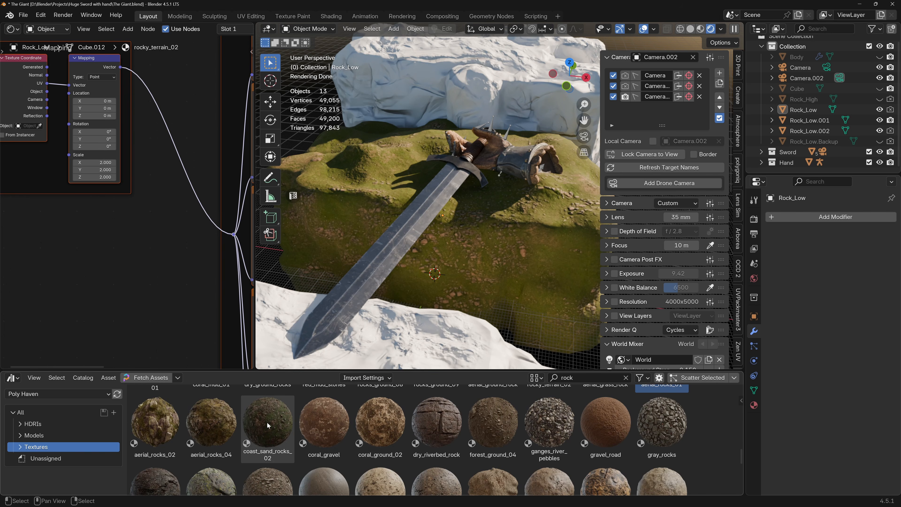
pyautogui.moveTo(265, 446); pyautogui.dragTo(473, 247)
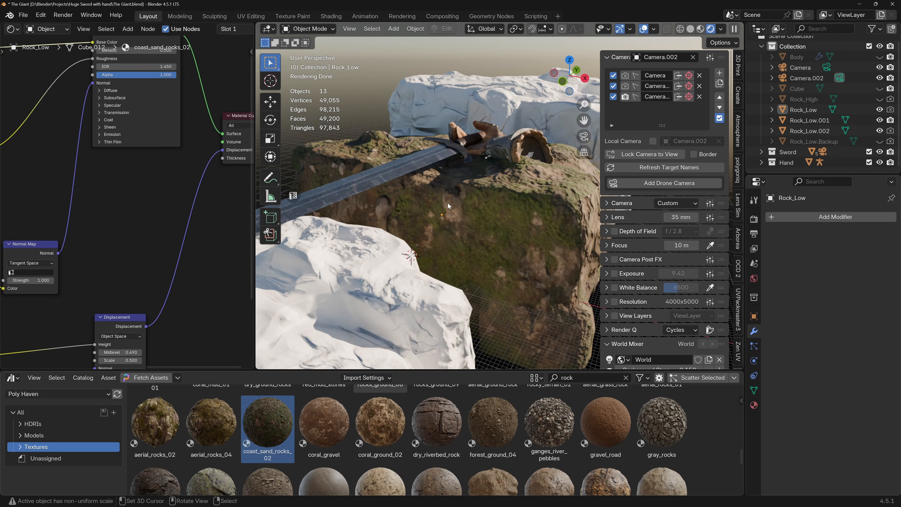
# Examine the rocky_terrain_02 surface of the middle rock through Camera.002.
pyautogui.press('KP_0')
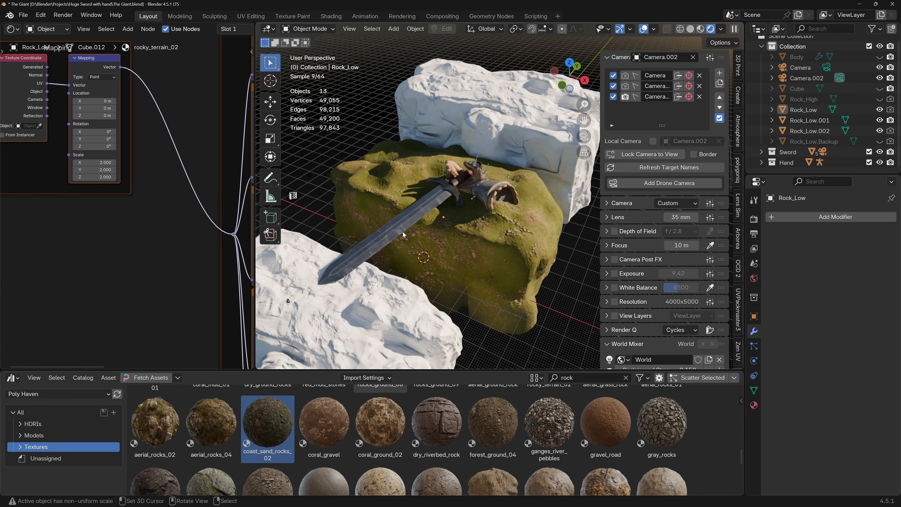
pyautogui.keyDown('shift'); pyautogui.moveTo(433, 189); pyautogui.dragTo(426, 205, button='middle'); pyautogui.keyUp('shift')
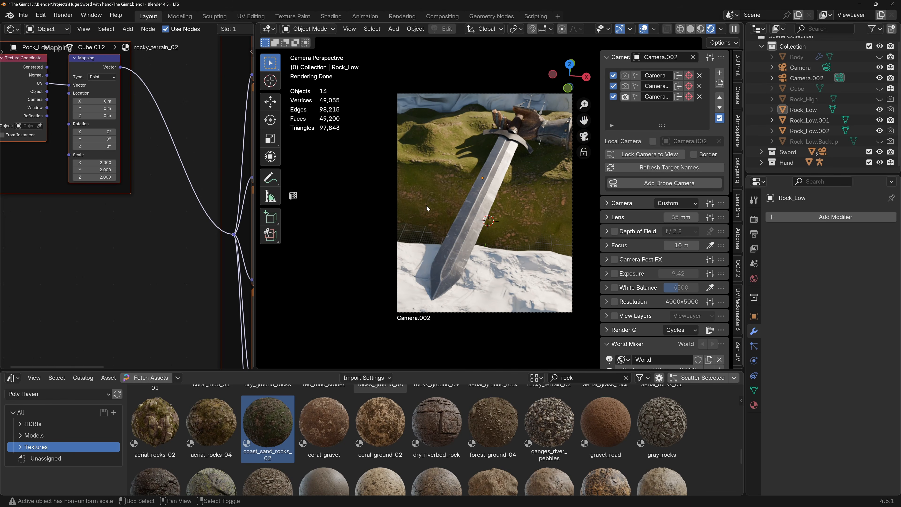
pyautogui.scroll(3, 511, 199)
pyautogui.scroll(-3, 510, 195)
pyautogui.keyDown('shift'); pyautogui.moveTo(494, 193); pyautogui.dragTo(469, 186, button='middle'); pyautogui.keyUp('shift')
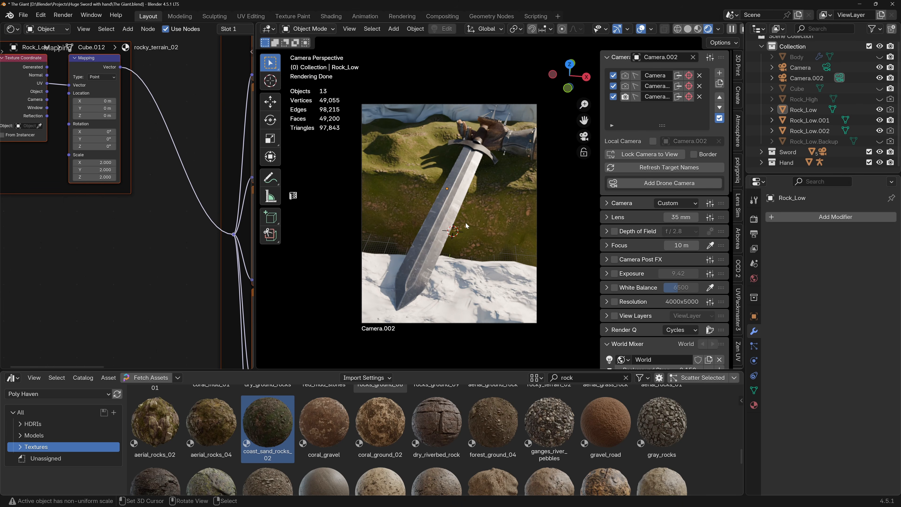
pyautogui.scroll(1, 463, 230)
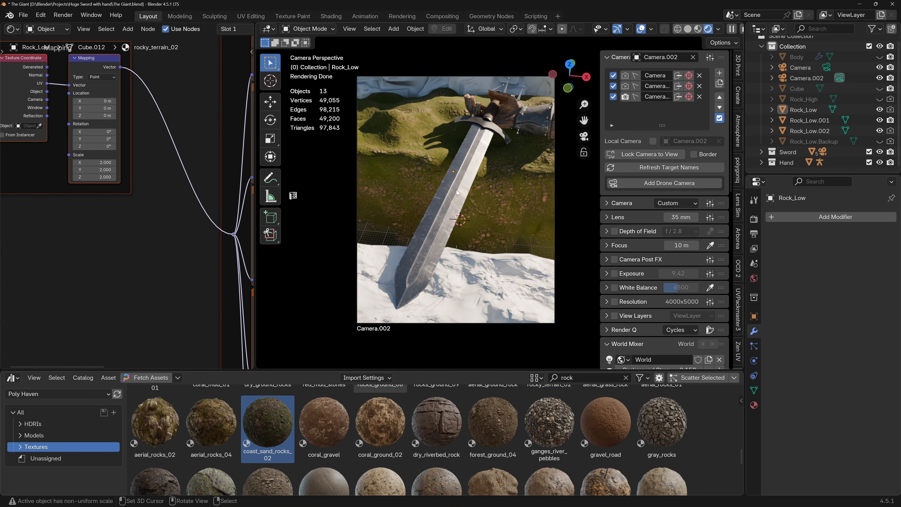
pyautogui.scroll(2, 420, 169)
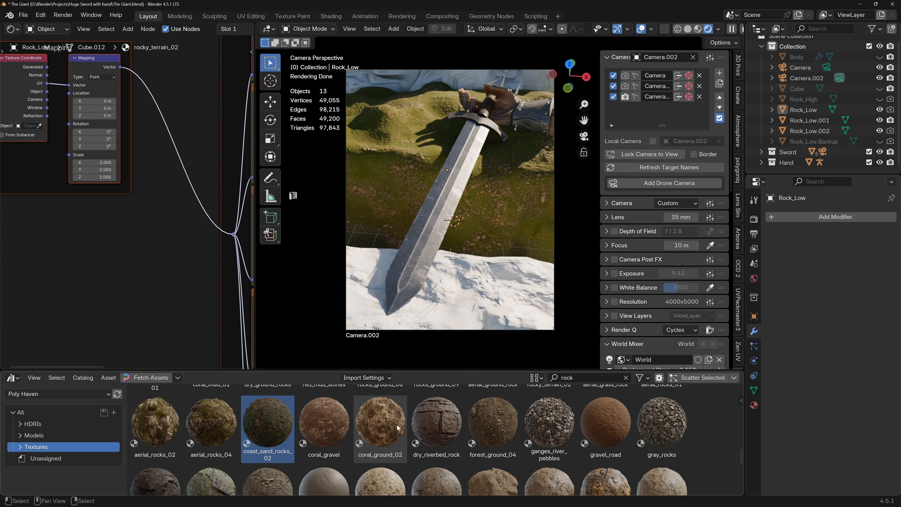
# Try the mossy_rock material on Rock_Low and undo it.
pyautogui.scroll(-2, 404, 399)
pyautogui.moveTo(211, 431); pyautogui.dragTo(487, 223)
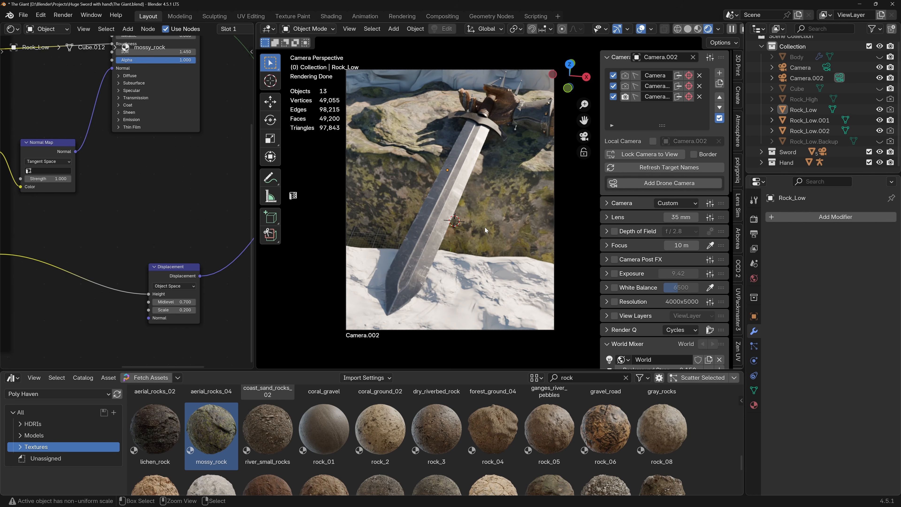
pyautogui.hotkey('ctrl', 'z')
# Enlarge the asset browser slightly, select Rock_Low, and nudge the Normal Map node in its rocky_terrain_02 material.
pyautogui.moveTo(419, 370); pyautogui.dragTo(452, 367)
pyautogui.press('Home')
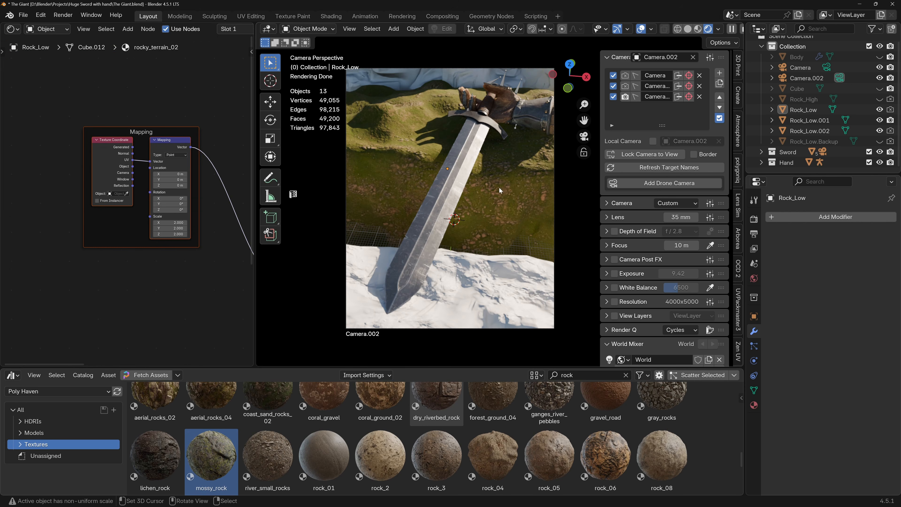
pyautogui.rightClick(499, 190)
pyautogui.moveTo(128, 194); pyautogui.dragTo(102, 147, button='middle')
pyautogui.scroll(-4, 141, 198)
pyautogui.moveTo(172, 225); pyautogui.dragTo(114, 178, button='middle')
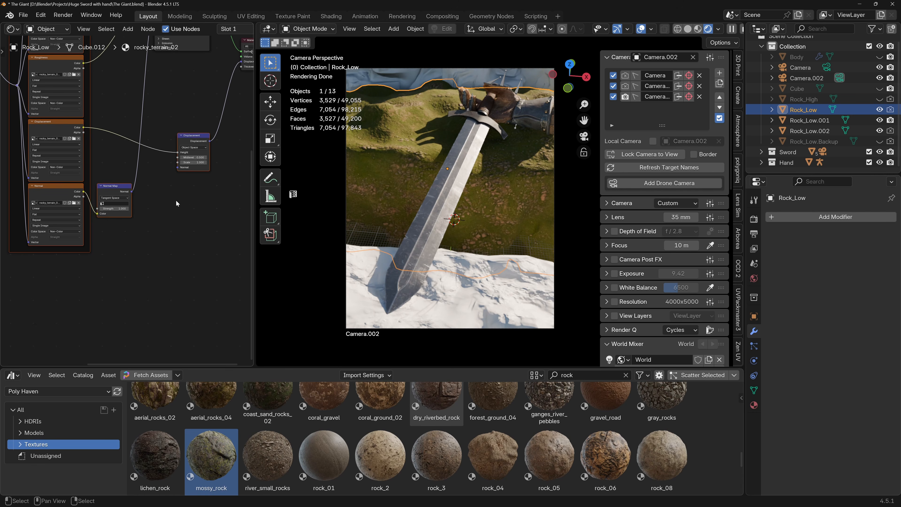
pyautogui.scroll(1, 134, 188)
pyautogui.moveTo(114, 187)
pyautogui.mouseDown()
pyautogui.moveTo(130, 169)
pyautogui.moveTo(102, 199)
pyautogui.moveTo(115, 184)
pyautogui.mouseUp()
pyautogui.scroll(-2, 108, 276)
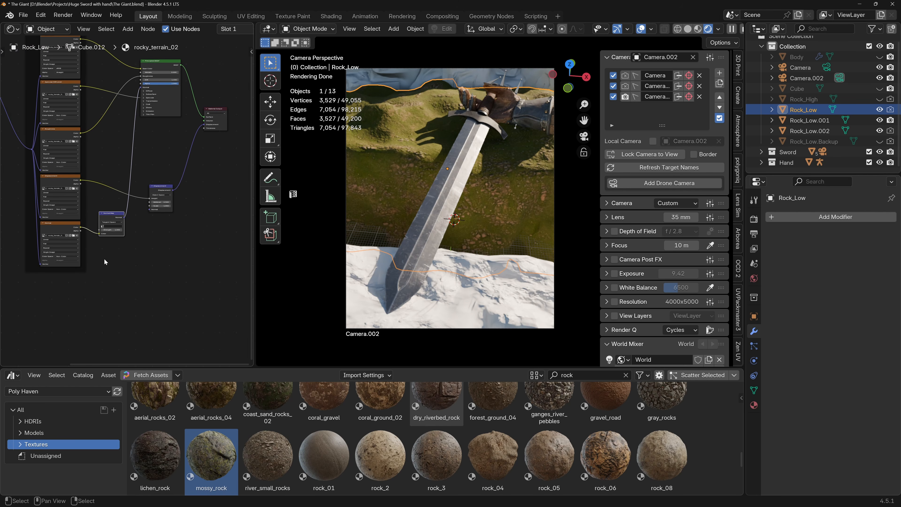
# Add an Image Texture node below the rocky_terrain_02 textures, load the Rock_Normal image, and check its color space.
pyautogui.hotkey('shift', 'a')
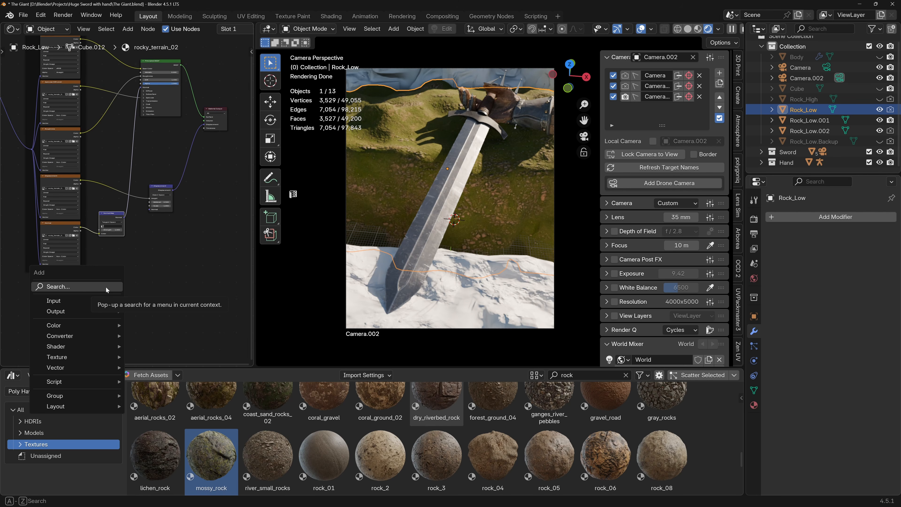
pyautogui.write('im')
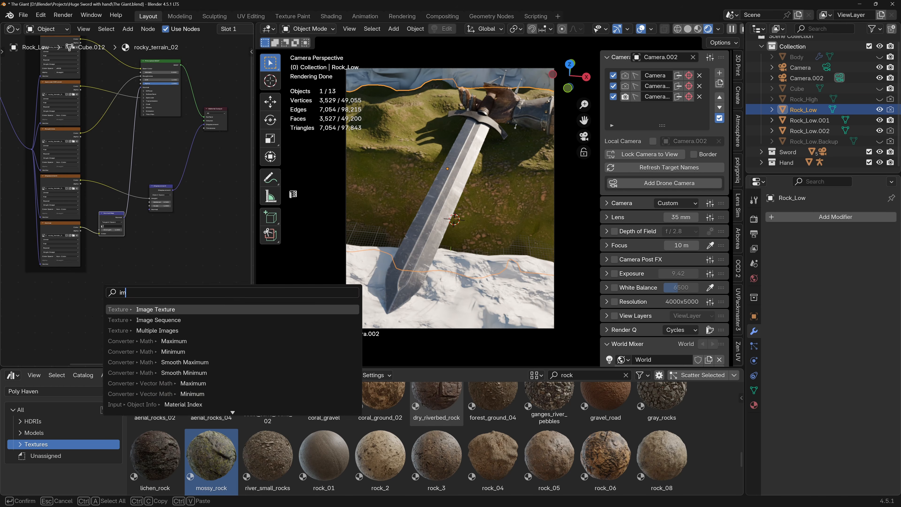
pyautogui.press('Return')
pyautogui.click(79, 280)
pyautogui.scroll(5, 113, 294)
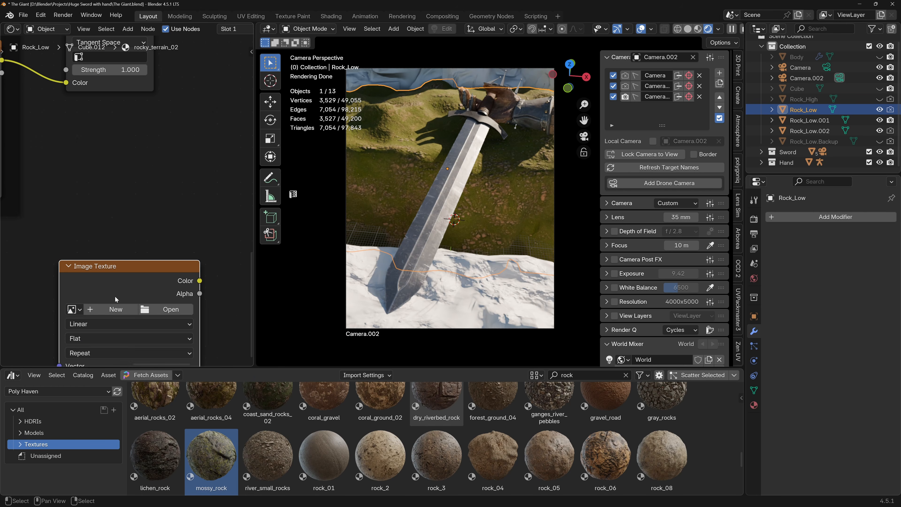
pyautogui.click(74, 309)
pyautogui.write('rok')
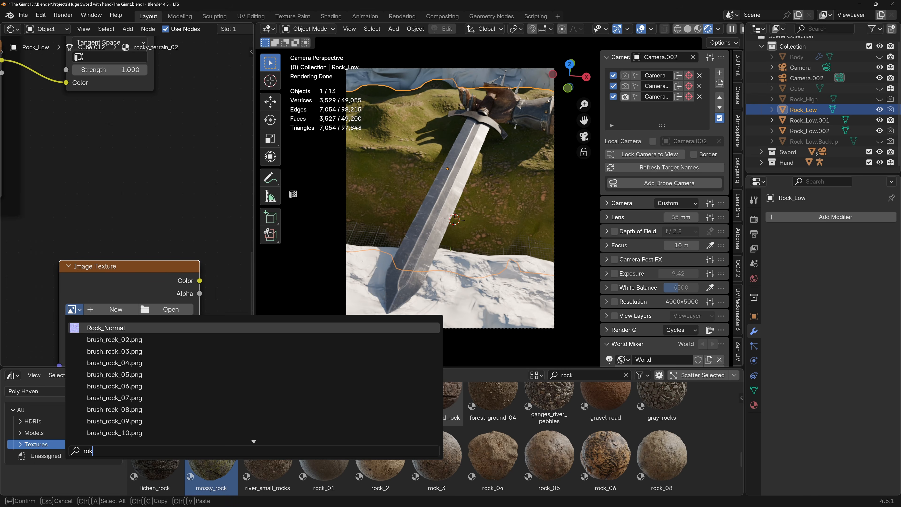
pyautogui.press('Return')
pyautogui.scroll(-2, 153, 326)
pyautogui.moveTo(152, 326); pyautogui.dragTo(139, 255, button='middle')
pyautogui.click(127, 302)
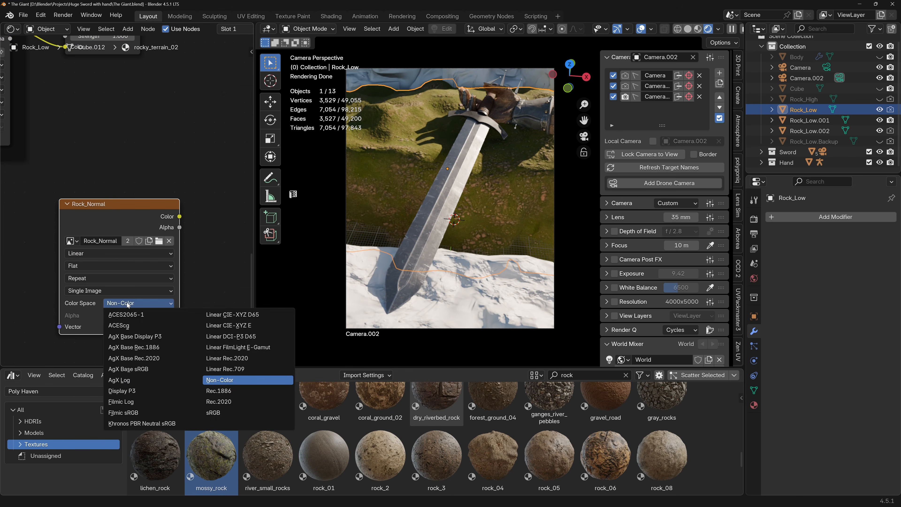
# Add a Normal Map node beside the Rock_Normal texture and link the texture's Color output to its Color input.
pyautogui.scroll(-3, 145, 256)
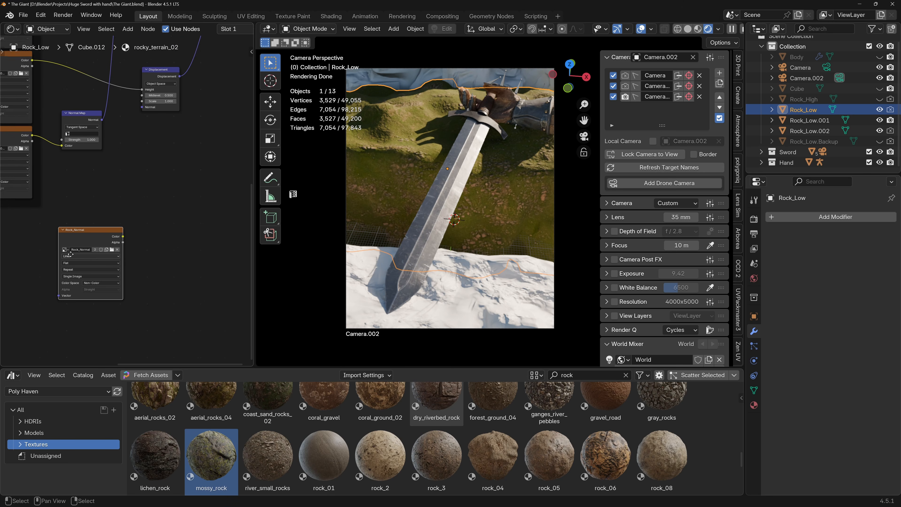
pyautogui.moveTo(133, 235); pyautogui.dragTo(134, 235)
pyautogui.write('normla ma')
pyautogui.press('Return')
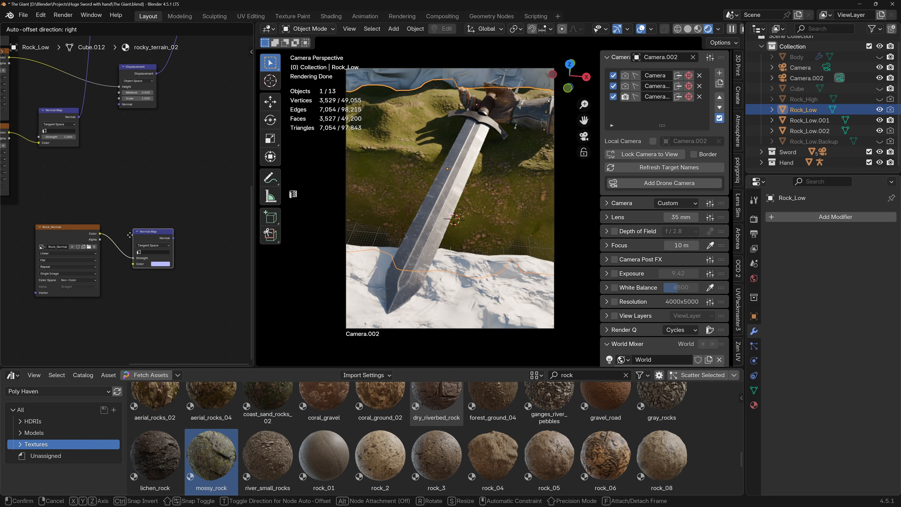
pyautogui.click(130, 235)
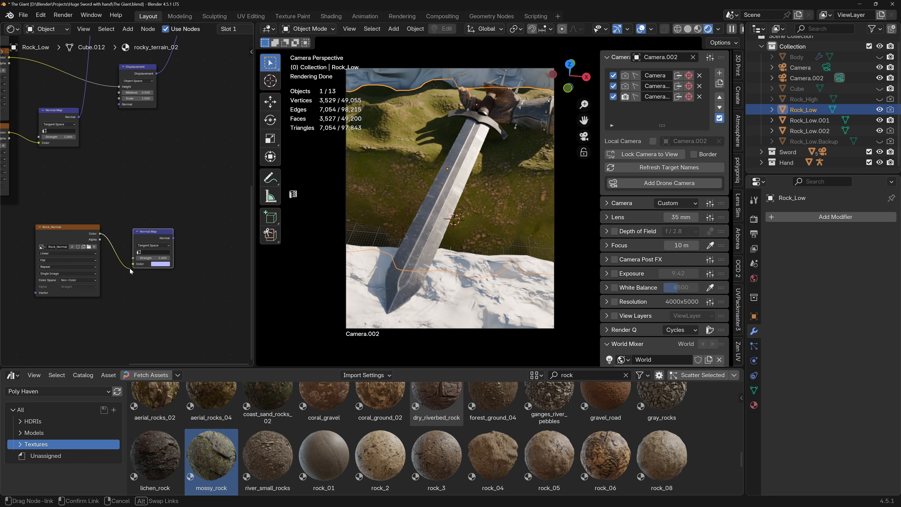
pyautogui.moveTo(133, 267); pyautogui.dragTo(134, 264)
# Connect the Rock_Normal map's Normal Map node to the Principled BSDF Normal input and inspect the rock through the camera.
pyautogui.moveTo(83, 227); pyautogui.dragTo(56, 234)
pyautogui.moveTo(158, 233); pyautogui.dragTo(103, 112)
pyautogui.scroll(5, 496, 202)
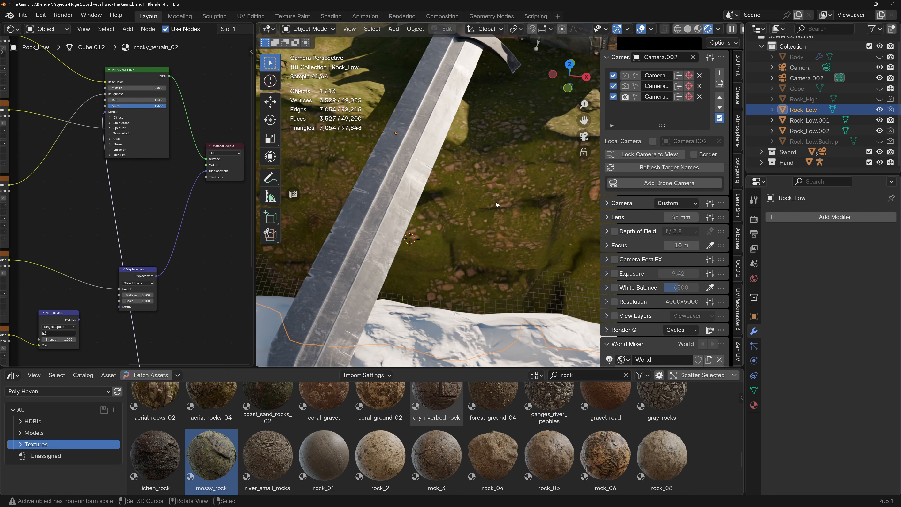
pyautogui.scroll(2, 508, 194)
pyautogui.scroll(-6, 503, 186)
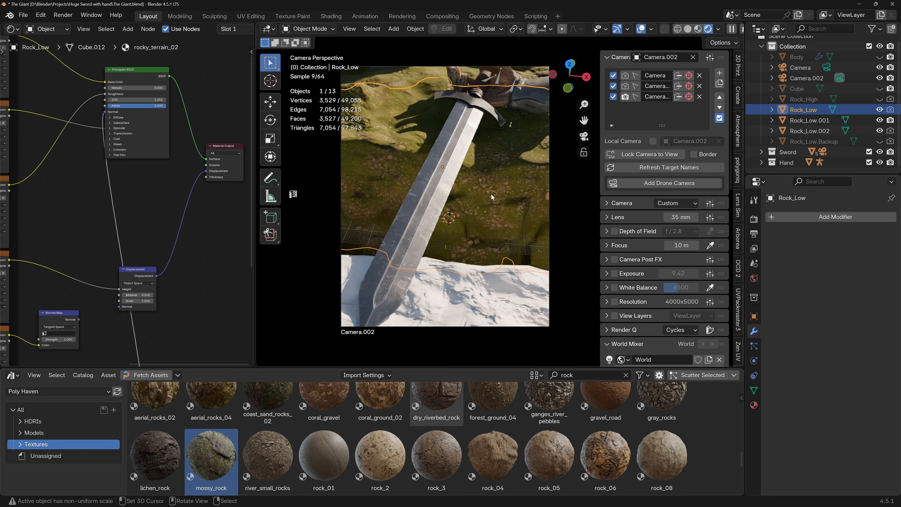
# Disconnect the Rock_Normal branch's Normal Map node from the Principled BSDF and move the rocky_terrain_02 Normal Map node down near it.
pyautogui.scroll(2, 490, 191)
pyautogui.scroll(-2, 488, 191)
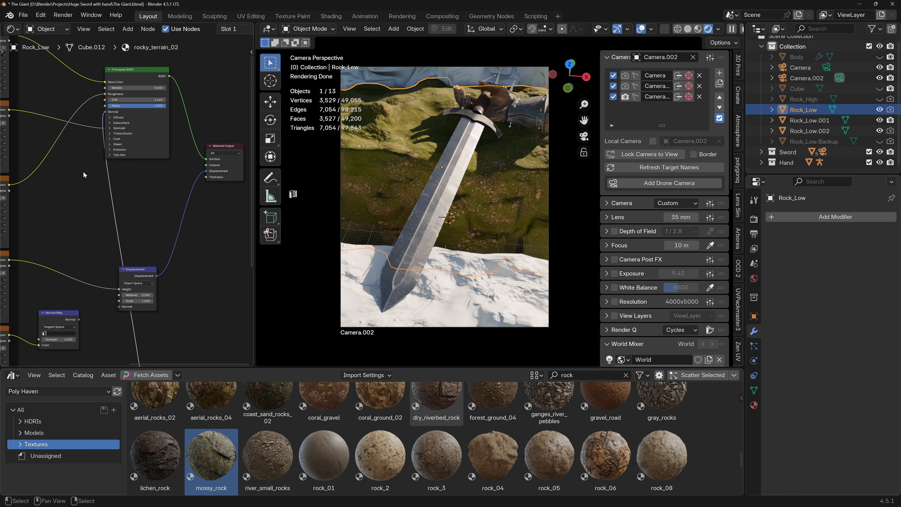
pyautogui.scroll(-1, 143, 289)
pyautogui.moveTo(143, 280); pyautogui.dragTo(188, 206, button='middle')
pyautogui.scroll(-2, 167, 203)
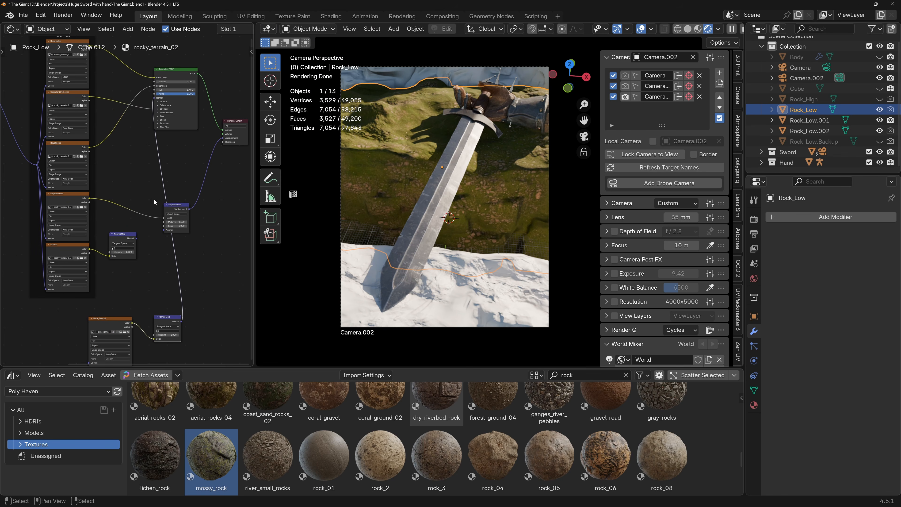
pyautogui.keyDown('ctrl'); pyautogui.moveTo(154, 198); pyautogui.dragTo(173, 183, button='right'); pyautogui.keyUp('ctrl')
pyautogui.moveTo(123, 234); pyautogui.dragTo(162, 262)
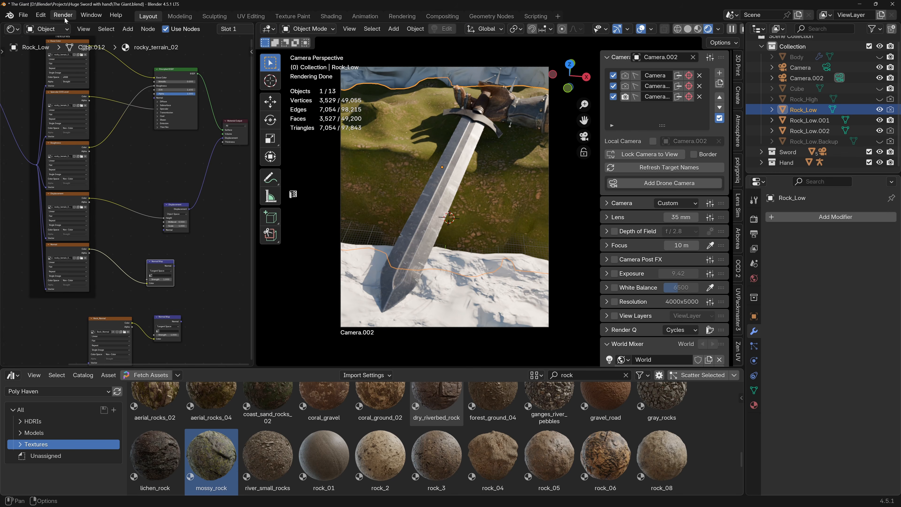
# Search the add-on preferences for "node" to check that Node Wrangler is enabled, save the preferences, and close them.
pyautogui.click(41, 15)
pyautogui.click(65, 151)
pyautogui.hotkey('ctrl', 'f')
pyautogui.write('node')
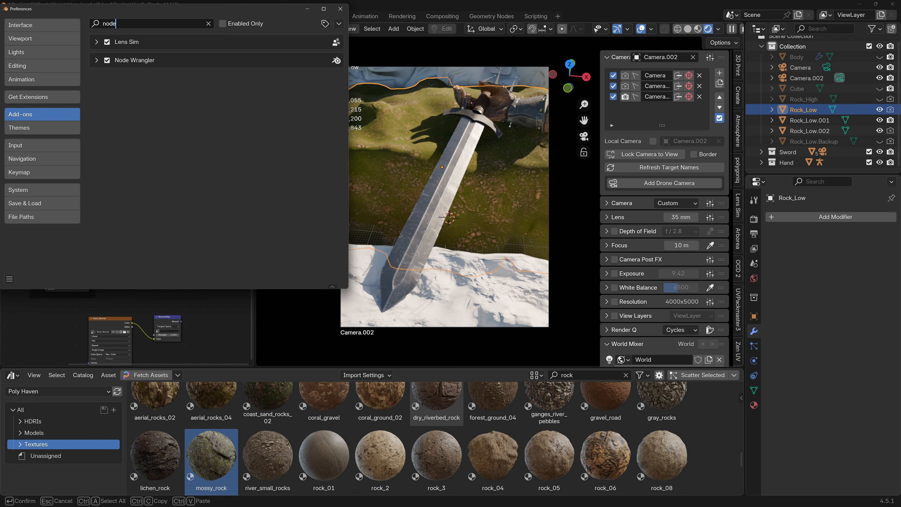
pyautogui.click(10, 279)
pyautogui.click(35, 247)
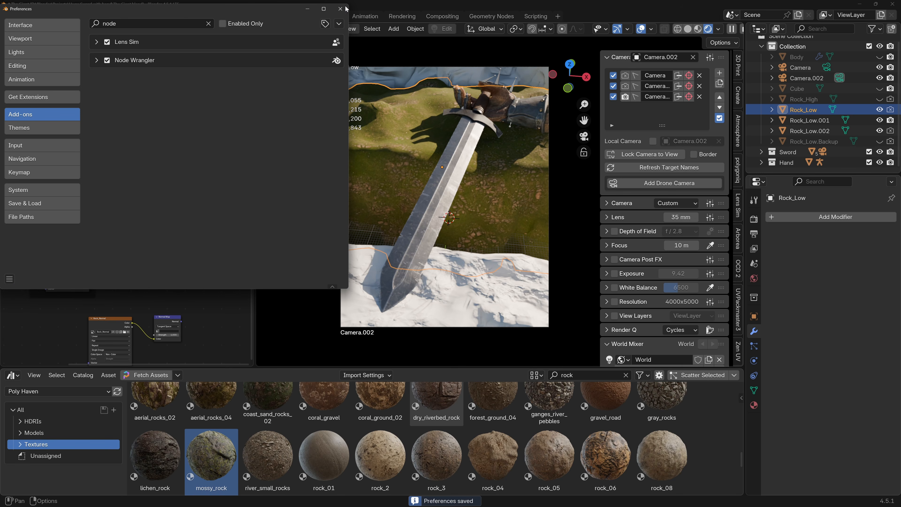
pyautogui.click(346, 9)
# Try to blend the two Normal Map nodes' outputs with a Mix Color node, and delete that Mix node.
pyautogui.moveTo(110, 248); pyautogui.dragTo(164, 215, button='middle')
pyautogui.moveTo(164, 207); pyautogui.dragTo(167, 215)
pyautogui.keyDown('ctrl'); pyautogui.keyDown('shift'); pyautogui.moveTo(165, 216); pyautogui.dragTo(167, 277, button='right'); pyautogui.keyUp('shift'); pyautogui.keyUp('ctrl')
pyautogui.moveTo(218, 249); pyautogui.dragTo(174, 246, button='middle')
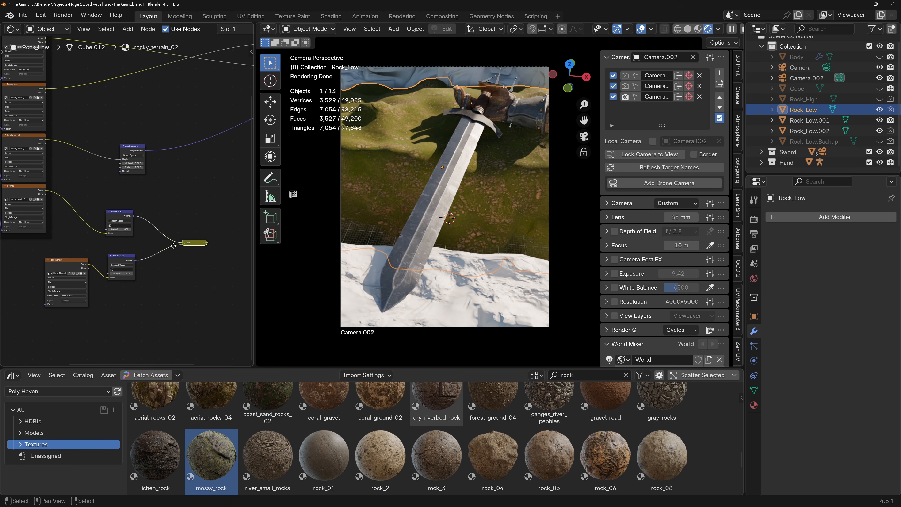
pyautogui.click(183, 243)
pyautogui.scroll(2, 182, 245)
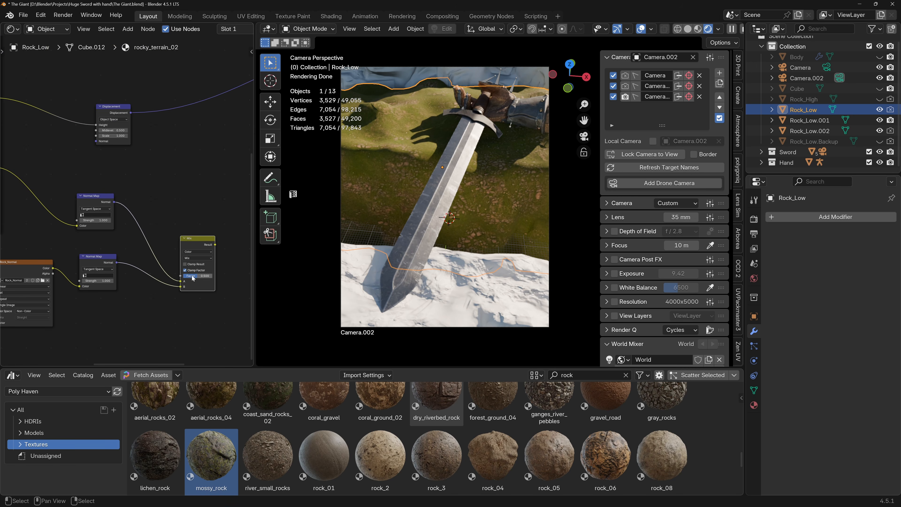
pyautogui.scroll(-2, 190, 238)
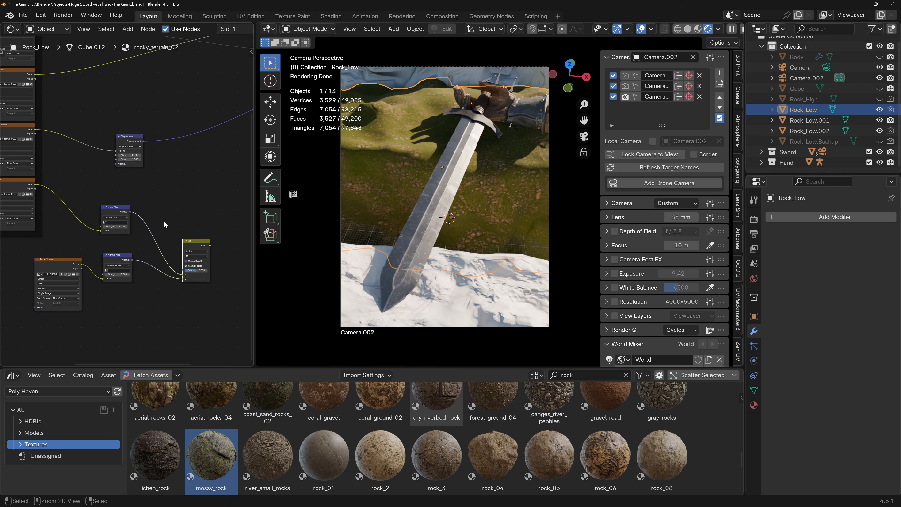
pyautogui.press('h')
pyautogui.press('x')
# Detach the rocky_terrain_02 Normal Map node from its Normal texture and move it farther along the node chain.
pyautogui.scroll(3, 114, 229)
pyautogui.moveTo(114, 233); pyautogui.dragTo(149, 214, button='middle')
pyautogui.click(151, 187)
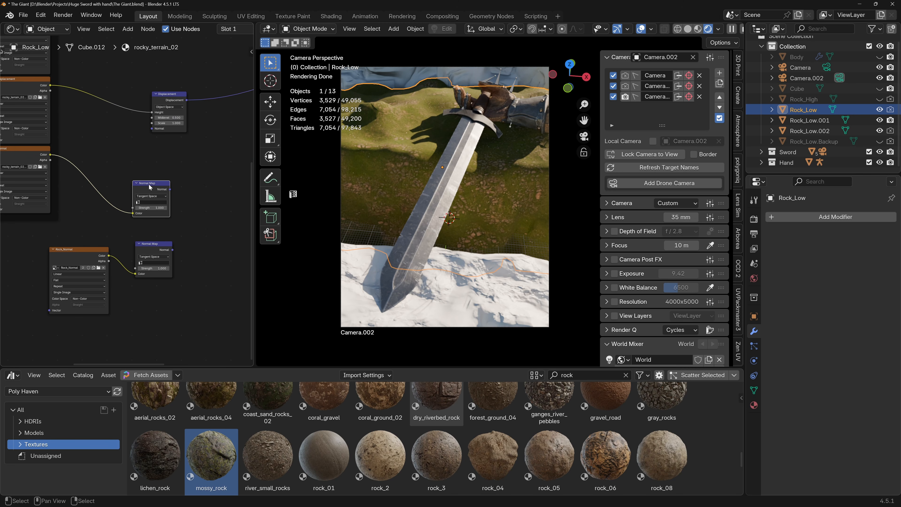
pyautogui.keyDown('ctrl'); pyautogui.moveTo(84, 198); pyautogui.dragTo(82, 201, button='right'); pyautogui.keyUp('ctrl')
pyautogui.moveTo(148, 185); pyautogui.dragTo(196, 177)
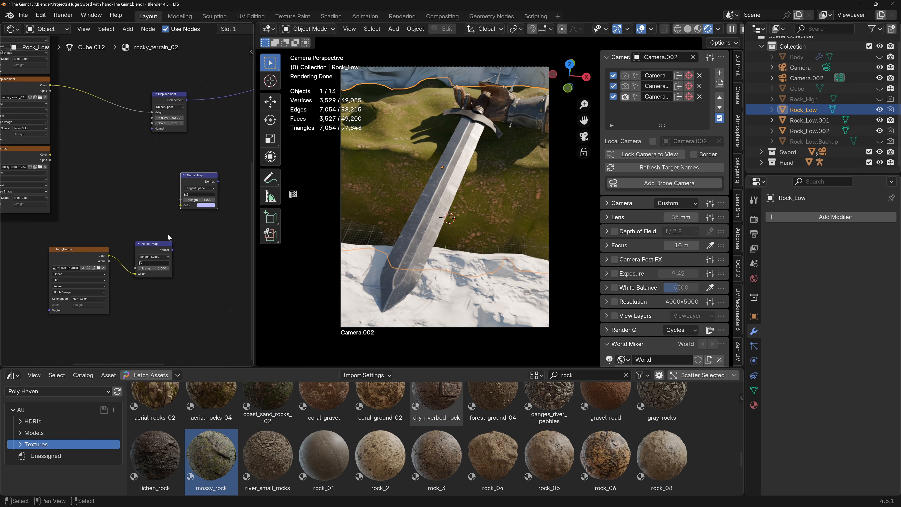
# Remove the Normal Map node attached to Rock_Normal and place the Rock_Normal texture beneath the rocky_terrain_02 Normal texture.
pyautogui.moveTo(79, 250); pyautogui.dragTo(103, 252)
pyautogui.moveTo(80, 191); pyautogui.dragTo(133, 232, button='middle')
pyautogui.scroll(6, 56, 184)
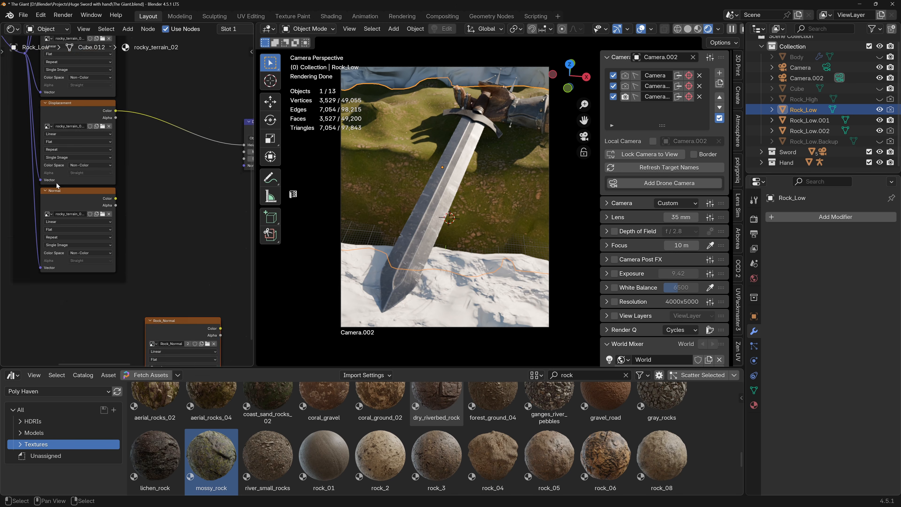
pyautogui.scroll(-6, 64, 198)
pyautogui.moveTo(161, 301); pyautogui.dragTo(76, 289)
# Blend the Normal and Rock_Normal texture colors with a Mix Color node at factor 0.5 and feed its Result into the Normal Map node.
pyautogui.keyDown('ctrl'); pyautogui.keyDown('shift'); pyautogui.moveTo(85, 226); pyautogui.dragTo(78, 303, button='right'); pyautogui.keyUp('shift'); pyautogui.keyUp('ctrl')
pyautogui.moveTo(125, 266); pyautogui.dragTo(7, 247, button='middle')
pyautogui.scroll(-5, 150, 249)
pyautogui.moveTo(241, 287); pyautogui.dragTo(177, 201)
pyautogui.click(77, 252)
pyautogui.scroll(5, 94, 255)
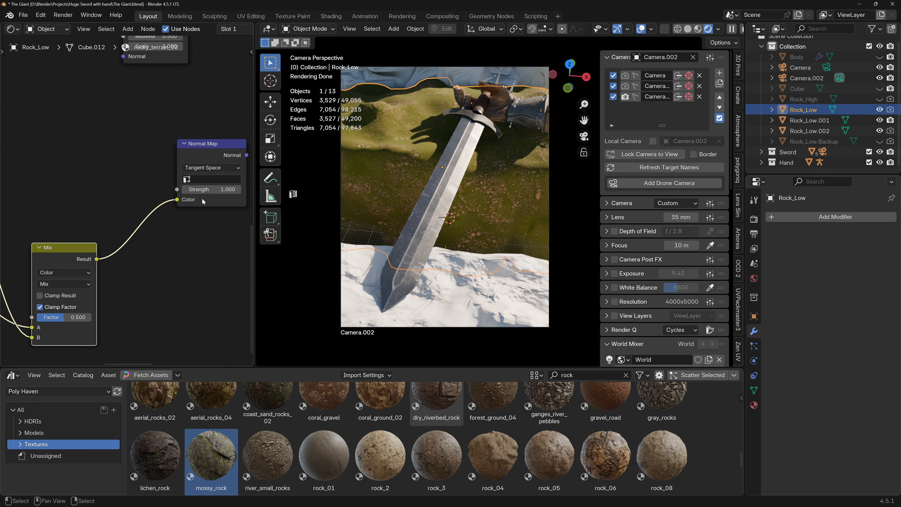
pyautogui.scroll(-3, 152, 248)
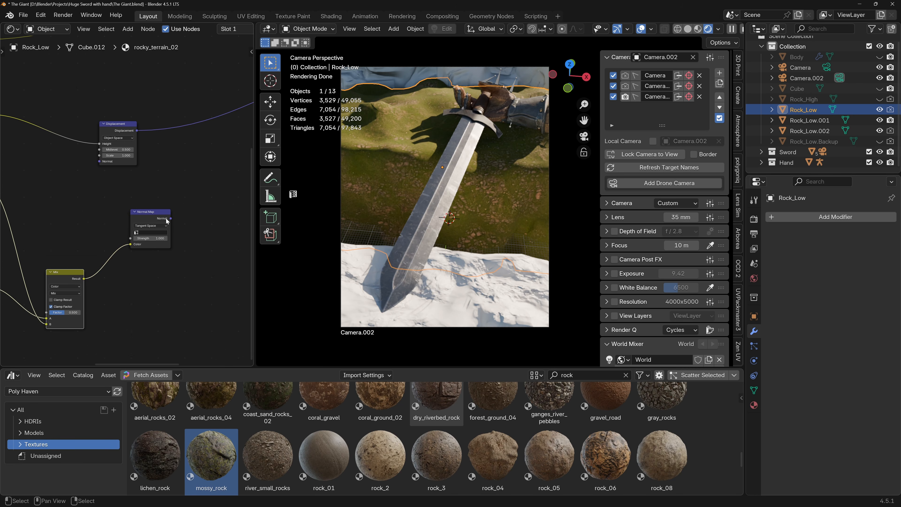
# Connect the Normal Map node to the Principled BSDF Normal input, hide the viewport overlays, and inspect the rock.
pyautogui.scroll(-2, 166, 219)
pyautogui.moveTo(161, 215); pyautogui.dragTo(130, 270)
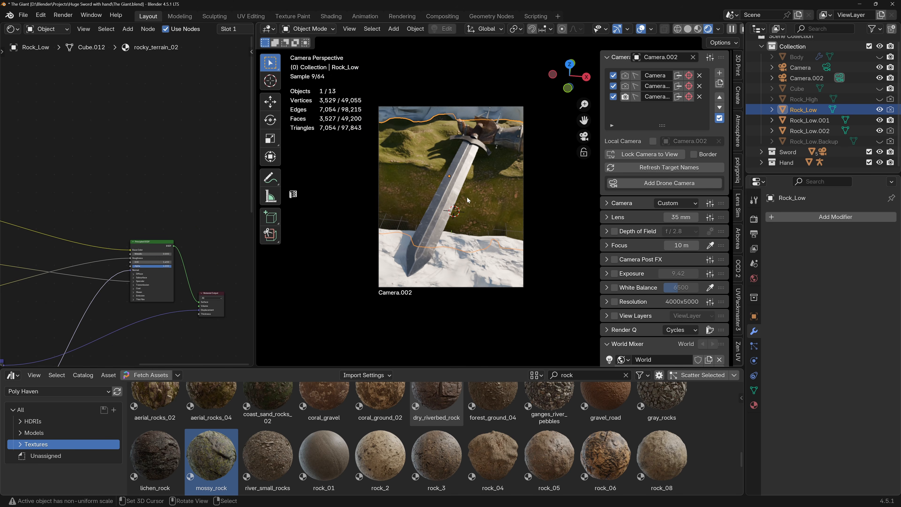
pyautogui.moveTo(490, 201); pyautogui.dragTo(448, 166, button='middle')
pyautogui.scroll(-4, 473, 207)
pyautogui.click(643, 29)
pyautogui.scroll(5, 454, 198)
pyautogui.scroll(-3, 454, 198)
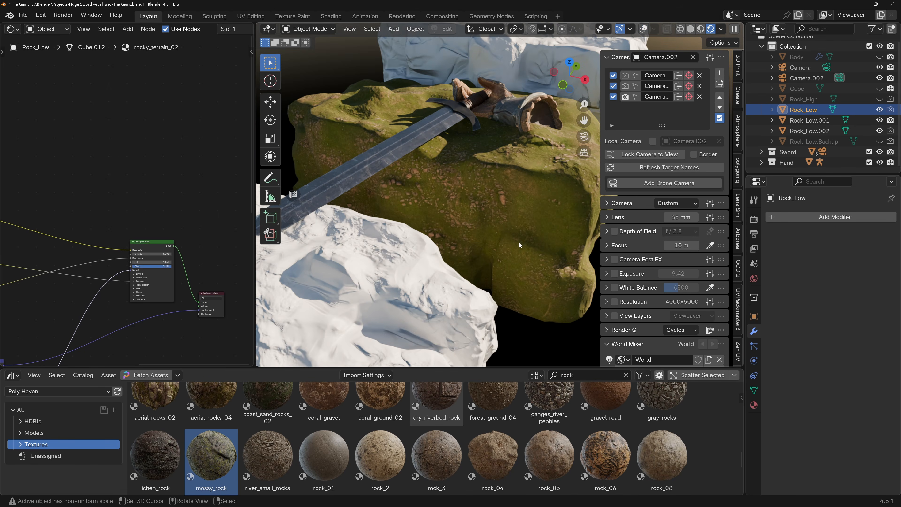
pyautogui.moveTo(519, 242); pyautogui.dragTo(475, 220, button='middle')
# Raise the Mix node's Factor to 1.000 and check the rock surface up close.
pyautogui.keyDown('shift'); pyautogui.moveTo(50, 266); pyautogui.dragTo(154, 160, button='middle'); pyautogui.keyUp('shift')
pyautogui.keyDown('shift'); pyautogui.moveTo(131, 264); pyautogui.dragTo(191, 201, button='middle'); pyautogui.keyUp('shift')
pyautogui.scroll(7, 180, 256)
pyautogui.keyDown('shift'); pyautogui.moveTo(106, 323); pyautogui.dragTo(184, 199, button='middle'); pyautogui.keyUp('shift')
pyautogui.scroll(3, 159, 225)
pyautogui.scroll(1, 159, 223)
pyautogui.moveTo(153, 270); pyautogui.dragTo(190, 270)
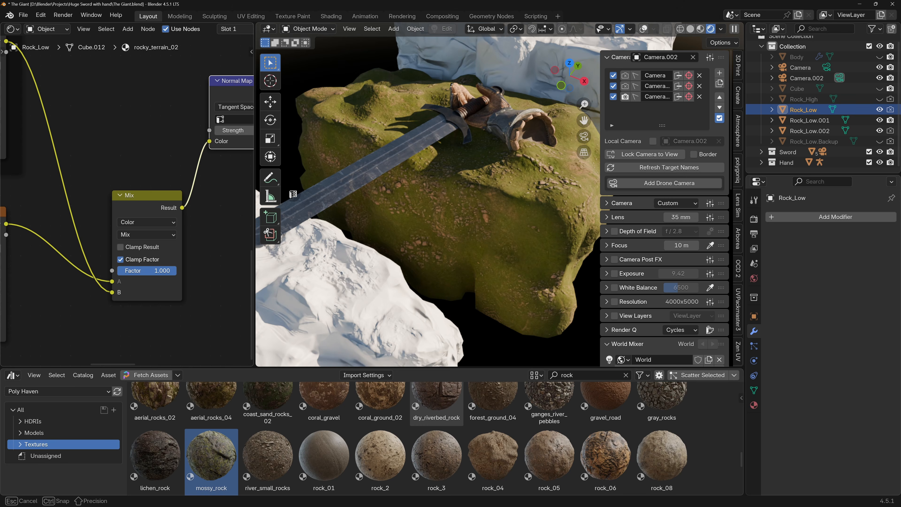
pyautogui.scroll(4, 443, 186)
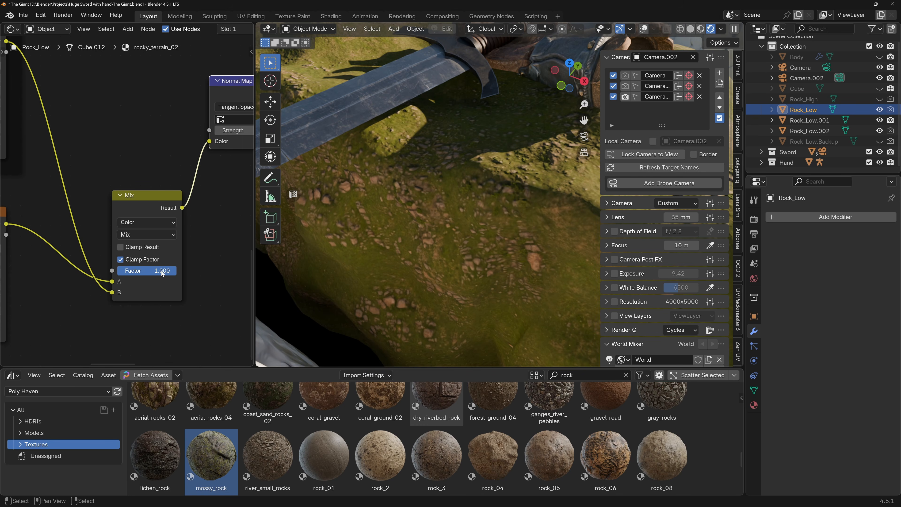
# Set the Mix node's blending mode to Overlay and inspect the combined normals on the rock.
pyautogui.click(139, 235)
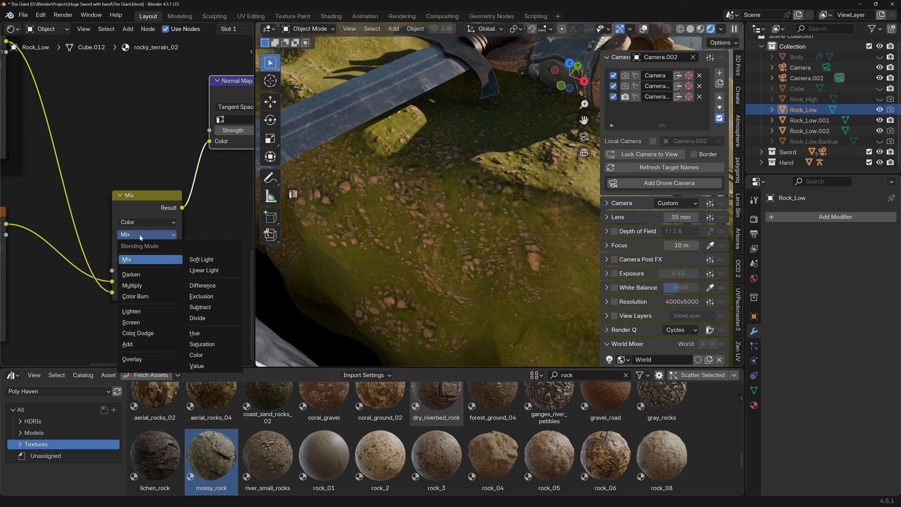
pyautogui.click(149, 359)
pyautogui.scroll(-5, 482, 265)
pyautogui.moveTo(482, 265); pyautogui.dragTo(439, 227, button='middle')
pyautogui.scroll(4, 439, 227)
pyautogui.scroll(3, 446, 224)
pyautogui.scroll(-6, 445, 224)
pyautogui.moveTo(440, 227); pyautogui.dragTo(409, 225, button='middle')
pyautogui.scroll(-4, 399, 189)
pyautogui.scroll(2, 408, 225)
# Set the Mapping node's scale to 2.56 on all three axes in the rocky_terrain_02 material.
pyautogui.moveTo(92, 240); pyautogui.dragTo(151, 231, button='middle')
pyautogui.scroll(-1, 151, 231)
pyautogui.scroll(-8, 151, 230)
pyautogui.moveTo(39, 142); pyautogui.dragTo(103, 199, button='middle')
pyautogui.scroll(-3, 102, 200)
pyautogui.moveTo(72, 103); pyautogui.dragTo(90, 126, button='middle')
pyautogui.scroll(4, 71, 119)
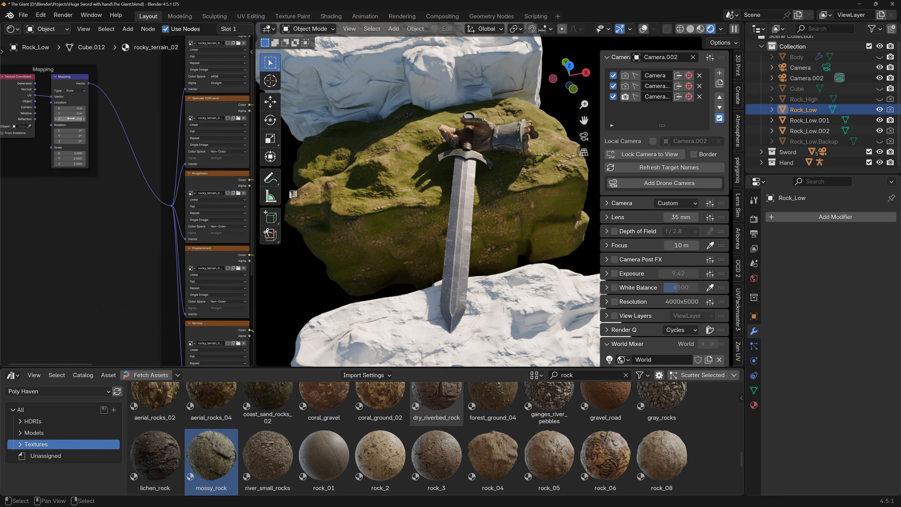
pyautogui.scroll(4, 67, 153)
pyautogui.moveTo(69, 154); pyautogui.dragTo(64, 176)
pyautogui.scroll(6, 403, 177)
pyautogui.scroll(-8, 394, 165)
# Set the Mapping node's X, Y and Z scale to 1.0 and compare the texture size on the rock.
pyautogui.moveTo(71, 154); pyautogui.dragTo(71, 175)
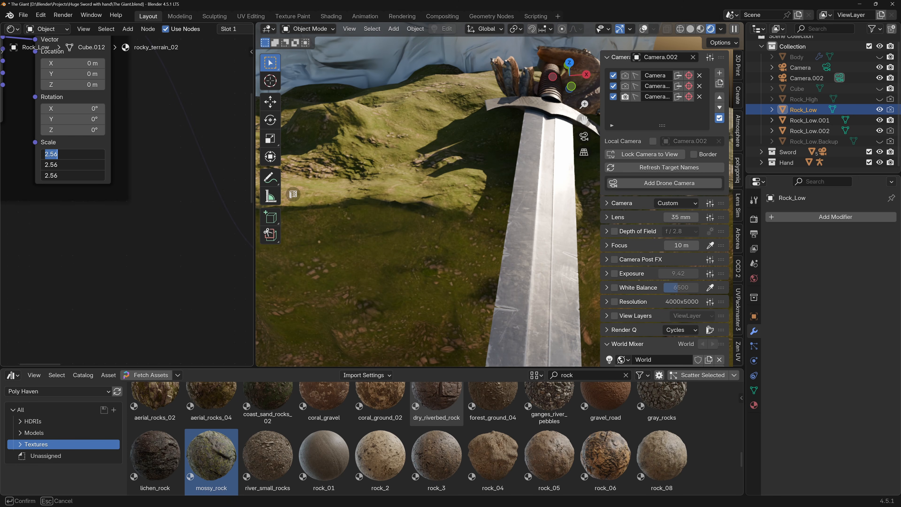
pyautogui.press('Return')
pyautogui.scroll(-7, 434, 178)
pyautogui.moveTo(434, 179); pyautogui.dragTo(434, 204, button='middle')
pyautogui.scroll(6, 426, 187)
# Set the Mapping node's X, Y and Z scale to 2 and view all three rocks.
pyautogui.moveTo(71, 154); pyautogui.dragTo(71, 175)
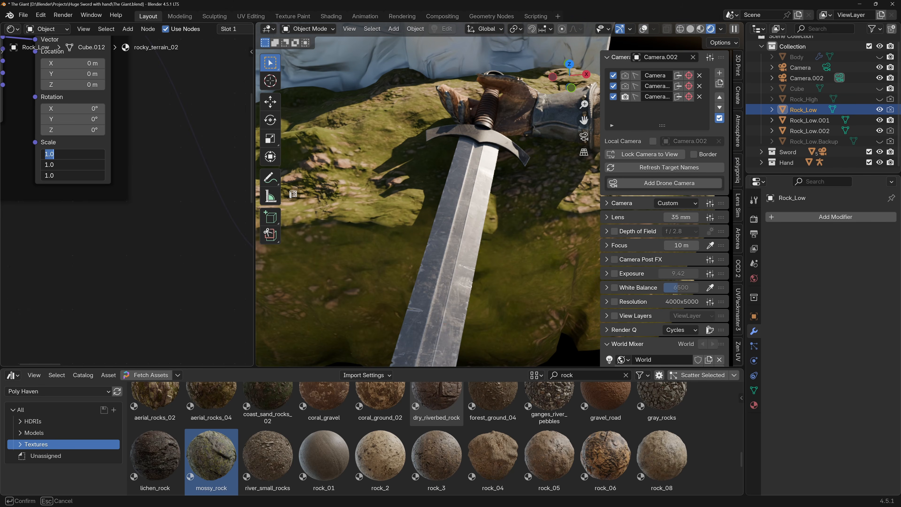
pyautogui.press('Return')
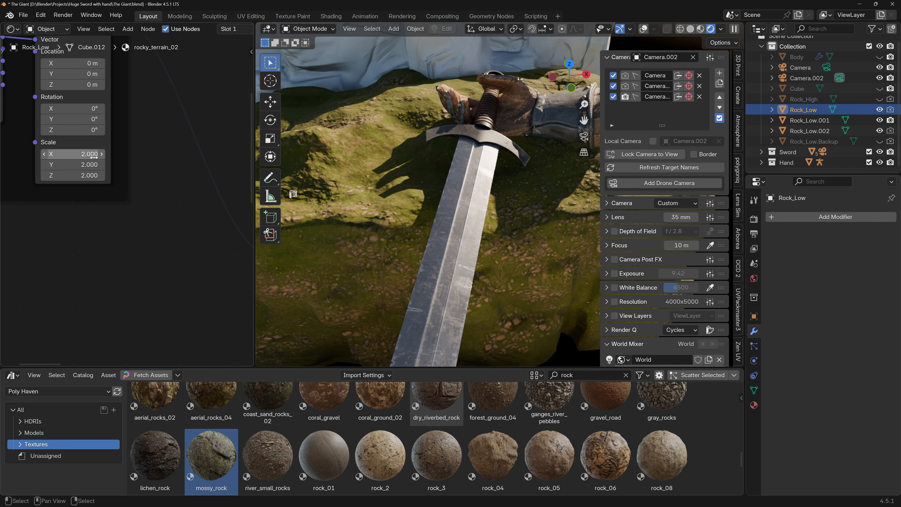
pyautogui.scroll(-5, 472, 218)
pyautogui.moveTo(473, 219); pyautogui.dragTo(466, 233, button='middle')
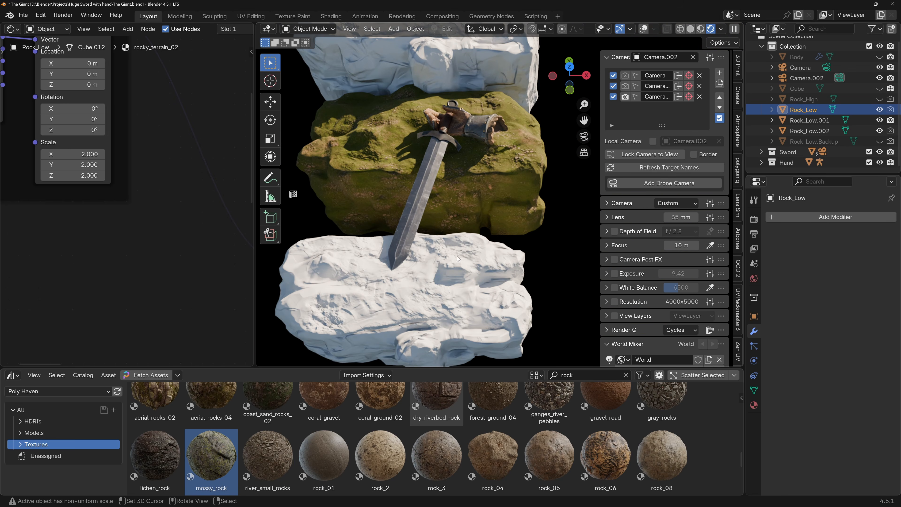
# Show the overlays, link Rock_Low's rocky_terrain_02 material to Rock_Low.001 and Rock_Low.002, and check the result through the camera.
pyautogui.click(424, 298)
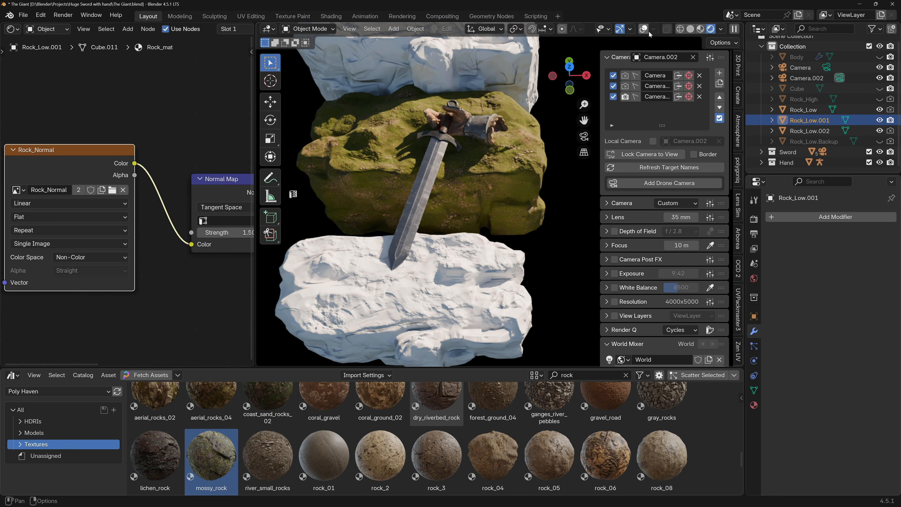
pyautogui.hotkey('shift', 'alt', 'z')
pyautogui.keyDown('shift'); pyautogui.moveTo(452, 256); pyautogui.dragTo(454, 287, button='middle'); pyautogui.keyUp('shift')
pyautogui.click(442, 83)
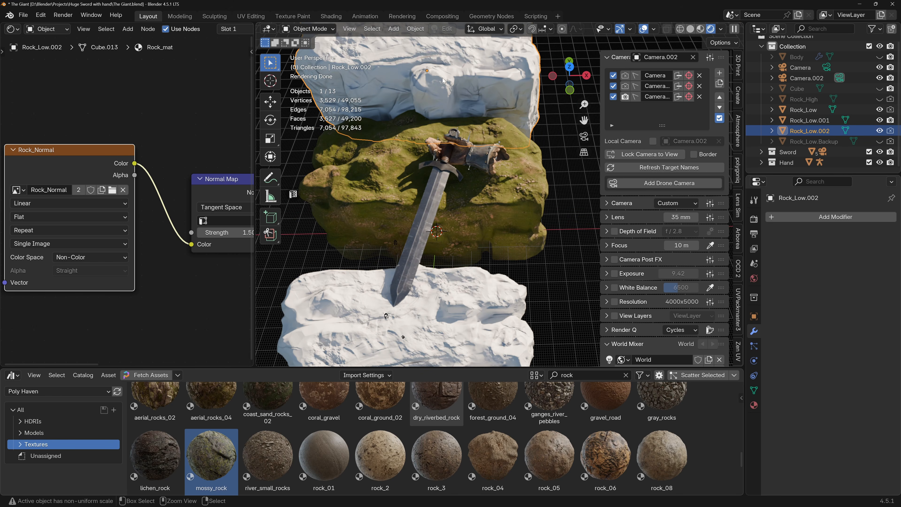
pyautogui.click(420, 311)
pyautogui.keyDown('shift'); pyautogui.click(425, 80); pyautogui.keyUp('shift')
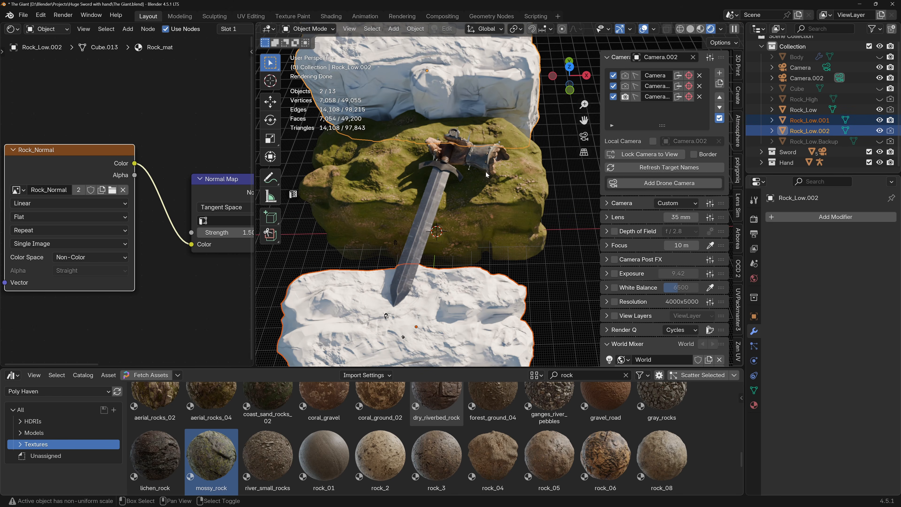
pyautogui.keyDown('shift'); pyautogui.click(493, 203); pyautogui.keyUp('shift')
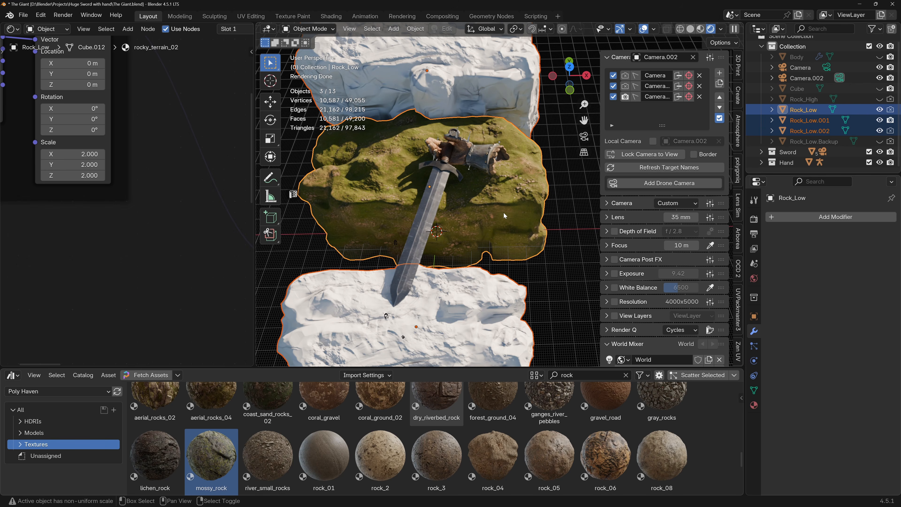
pyautogui.hotkey('ctrl', 'l')
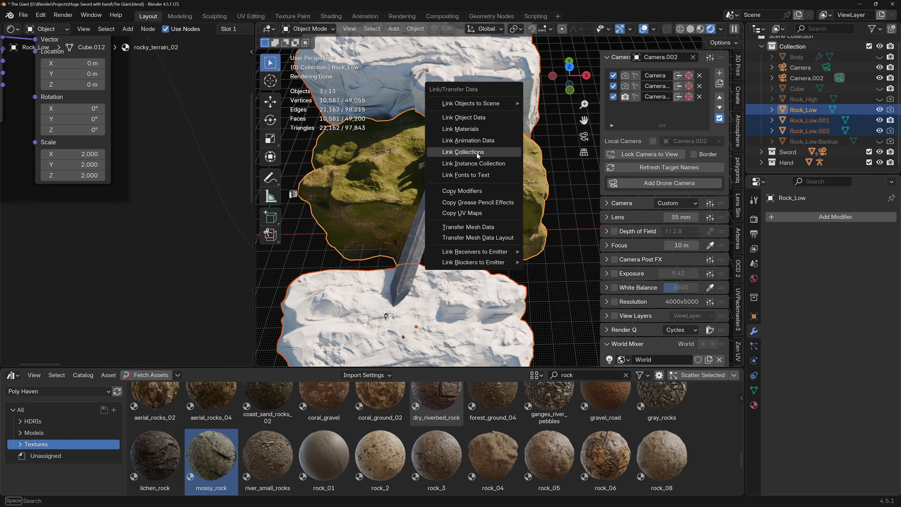
pyautogui.click(473, 129)
pyautogui.moveTo(457, 124); pyautogui.dragTo(387, 108, button='middle')
pyautogui.scroll(-3, 387, 108)
pyautogui.moveTo(390, 149); pyautogui.dragTo(442, 206, button='middle')
pyautogui.scroll(6, 463, 208)
pyautogui.press('KP_0')
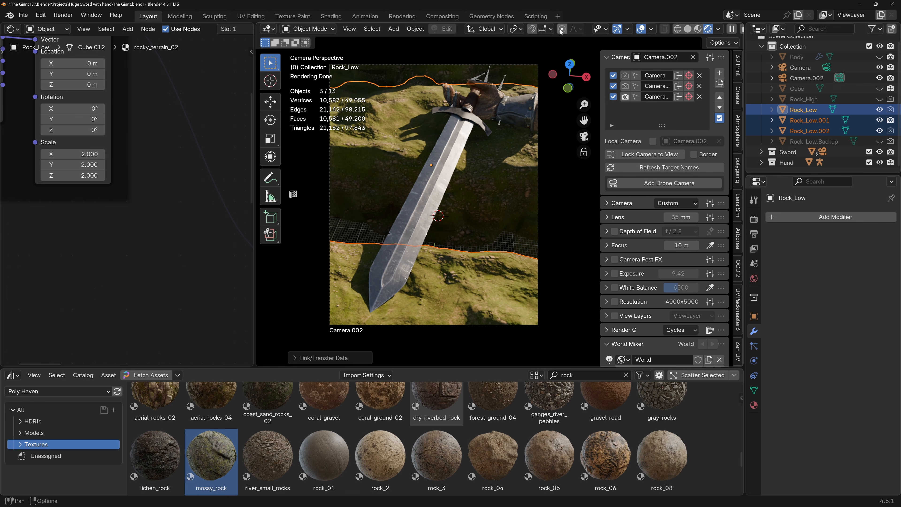
# Unhide the Body figure in the scene and make it the active object.
pyautogui.click(485, 146)
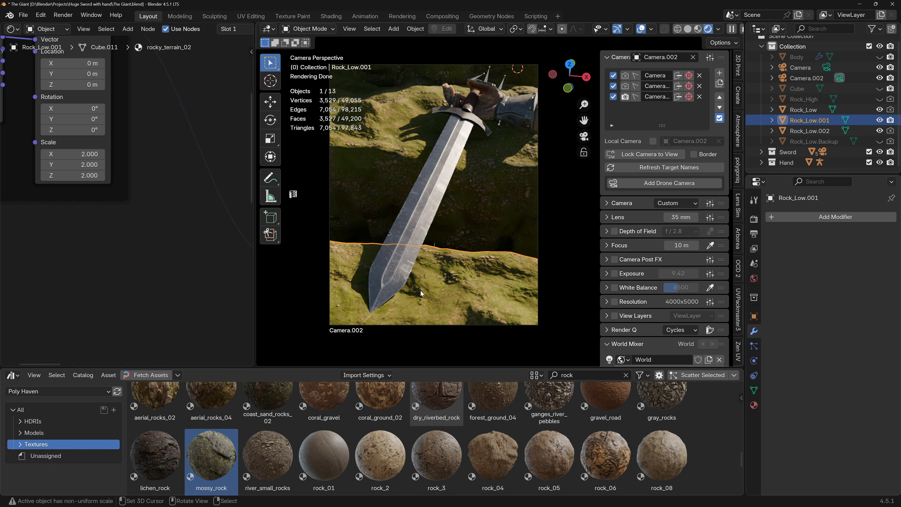
pyautogui.scroll(1, 798, 75)
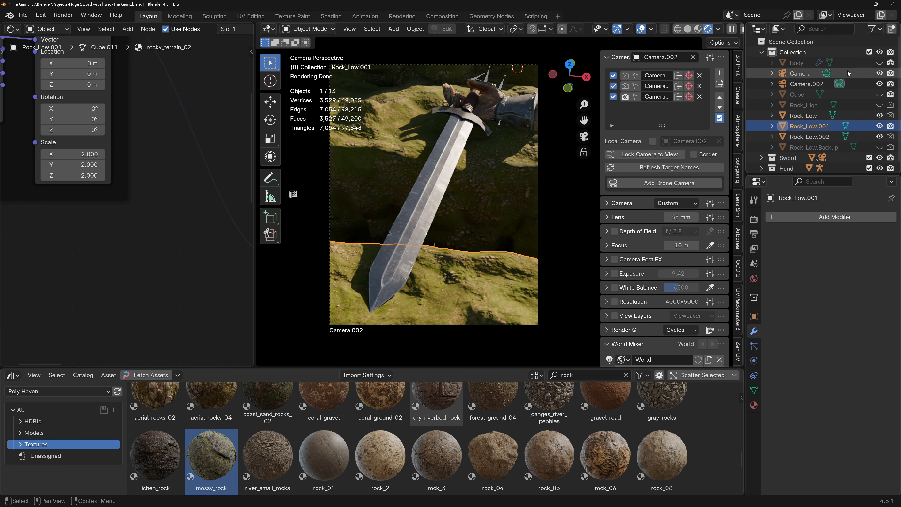
pyautogui.click(788, 63)
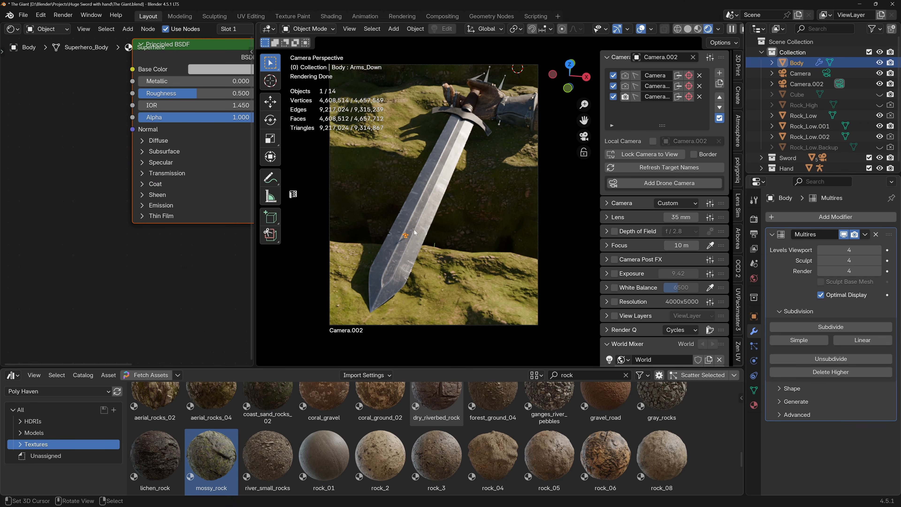
# Examine the Body figure on the sword blade and the surrounding rock texture, both up close and through the camera.
pyautogui.scroll(4, 409, 239)
pyautogui.moveTo(409, 240); pyautogui.dragTo(446, 248, button='middle')
pyautogui.scroll(5, 474, 255)
pyautogui.scroll(-5, 474, 252)
pyautogui.moveTo(507, 254); pyautogui.dragTo(463, 247, button='middle')
pyautogui.scroll(3, 493, 260)
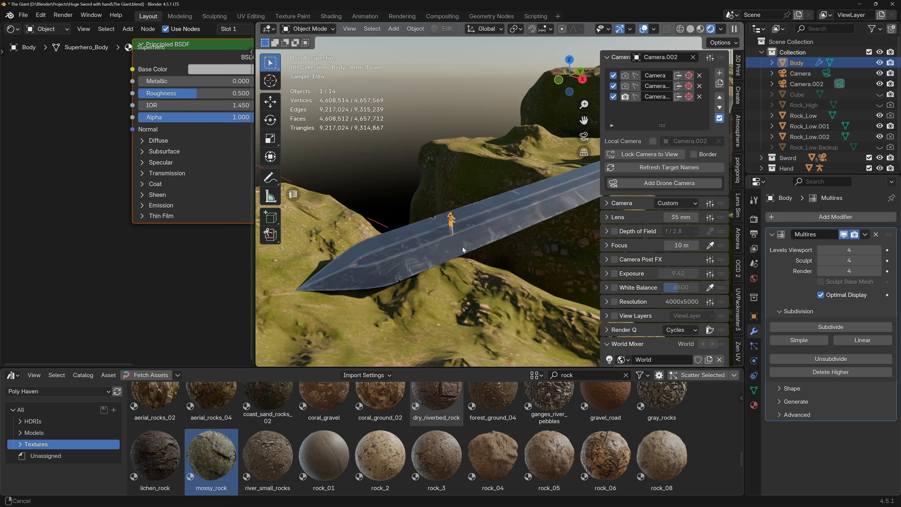
pyautogui.scroll(5, 341, 324)
pyautogui.scroll(-3, 367, 314)
pyautogui.scroll(-5, 526, 289)
pyautogui.moveTo(526, 289); pyautogui.dragTo(477, 286, button='middle')
pyautogui.press('KP_0')
pyautogui.scroll(-6, 360, 154)
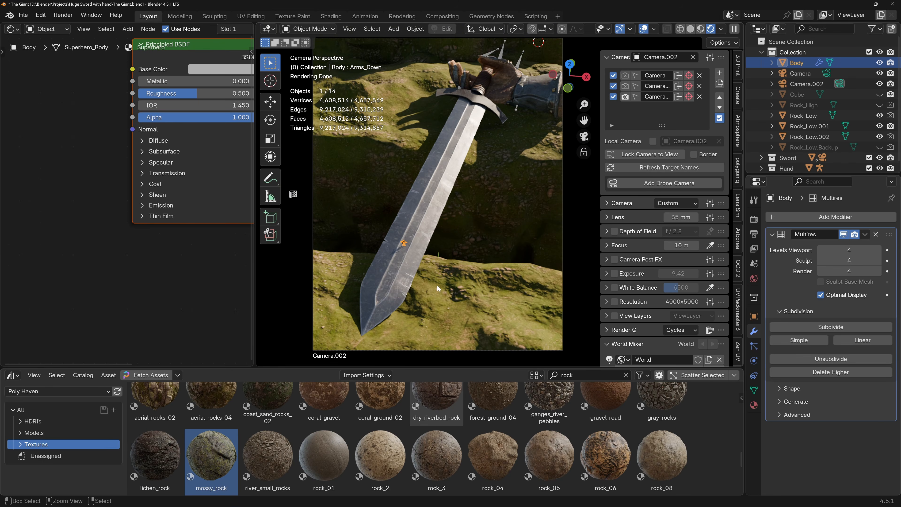
pyautogui.scroll(8, 437, 286)
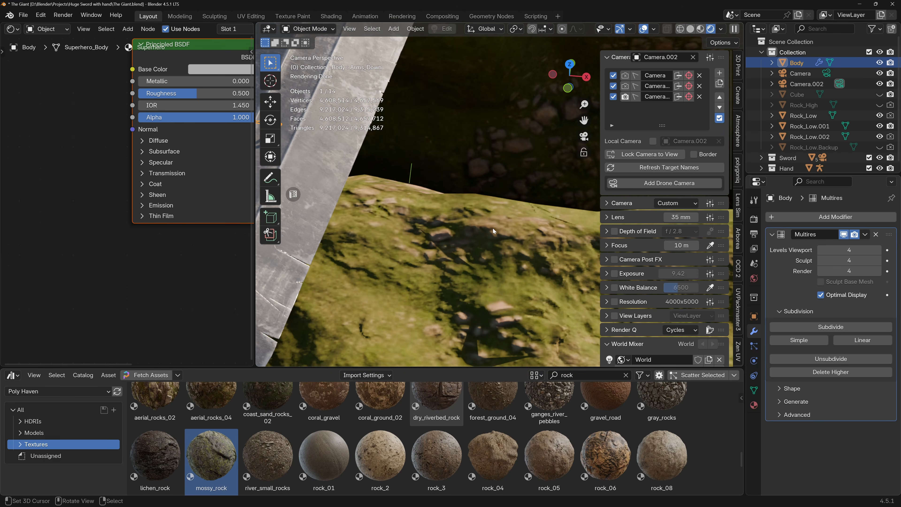
# Hide the Body figure, make Rock_Low active and examine its surface texture around the sword.
pyautogui.scroll(-2, 479, 279)
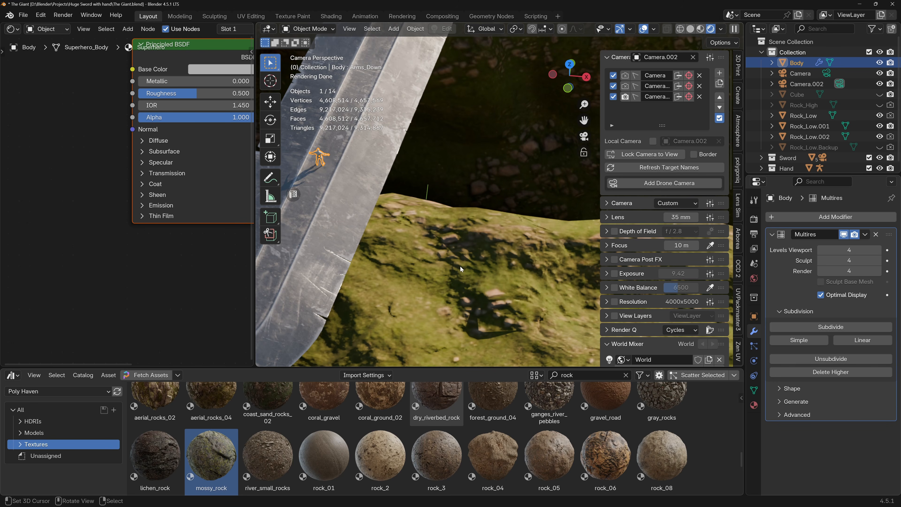
pyautogui.scroll(-5, 460, 268)
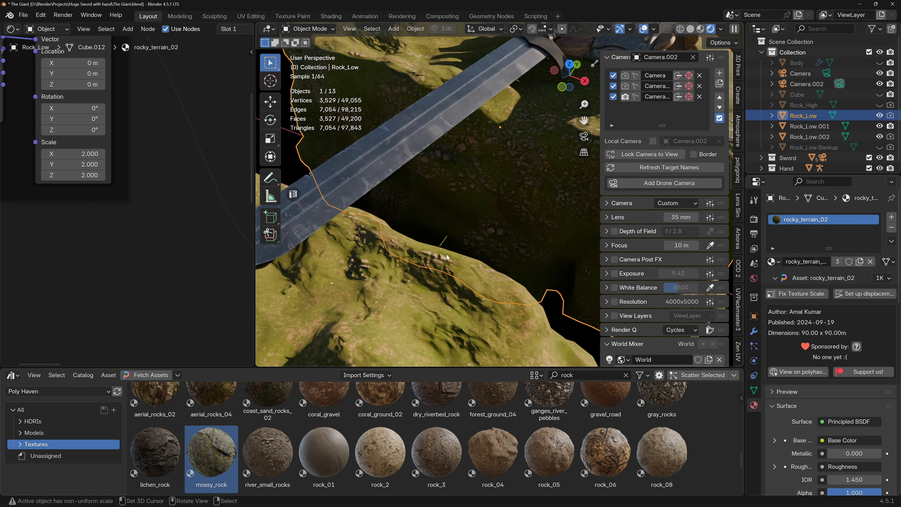
pyautogui.moveTo(446, 254); pyautogui.dragTo(422, 277, button='middle')
pyautogui.scroll(2, 385, 258)
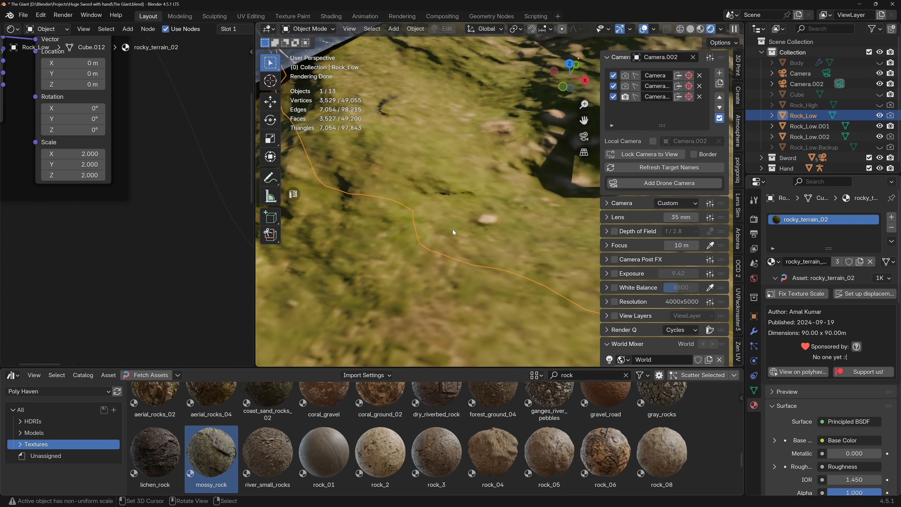
pyautogui.scroll(-3, 446, 222)
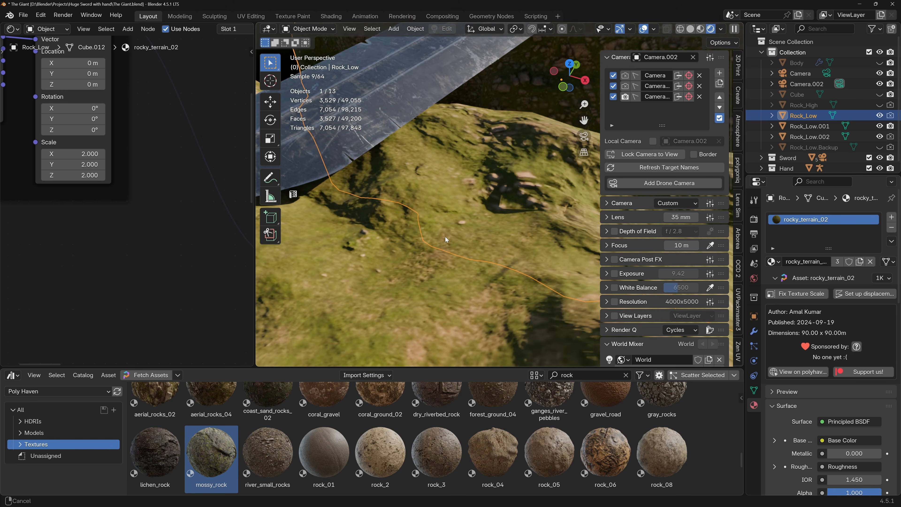
pyautogui.scroll(-1, 445, 234)
pyautogui.scroll(-3, 445, 237)
pyautogui.moveTo(443, 259); pyautogui.dragTo(518, 259, button='middle')
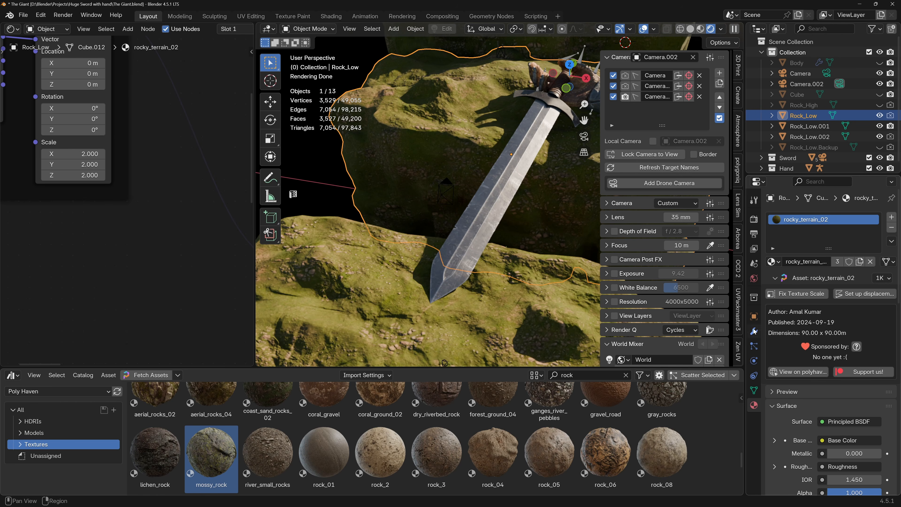
# Try to switch the rocky_terrain_02 asset's texture resolution to 4K and inspect the rock near the sword tip.
pyautogui.click(889, 279)
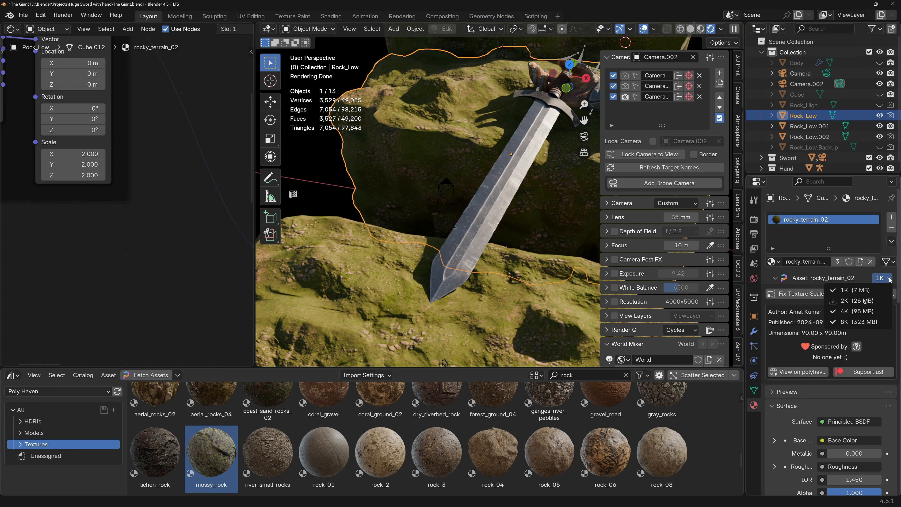
pyautogui.click(868, 311)
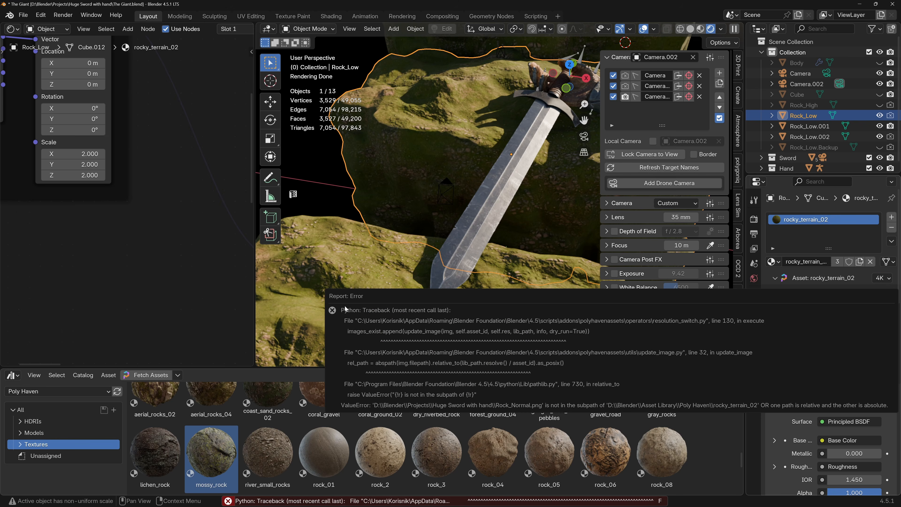
pyautogui.scroll(1, 465, 315)
pyautogui.scroll(1, 470, 315)
pyautogui.scroll(-1, 478, 308)
pyautogui.keyDown('shift'); pyautogui.moveTo(501, 285); pyautogui.dragTo(486, 273, button='middle'); pyautogui.keyUp('shift')
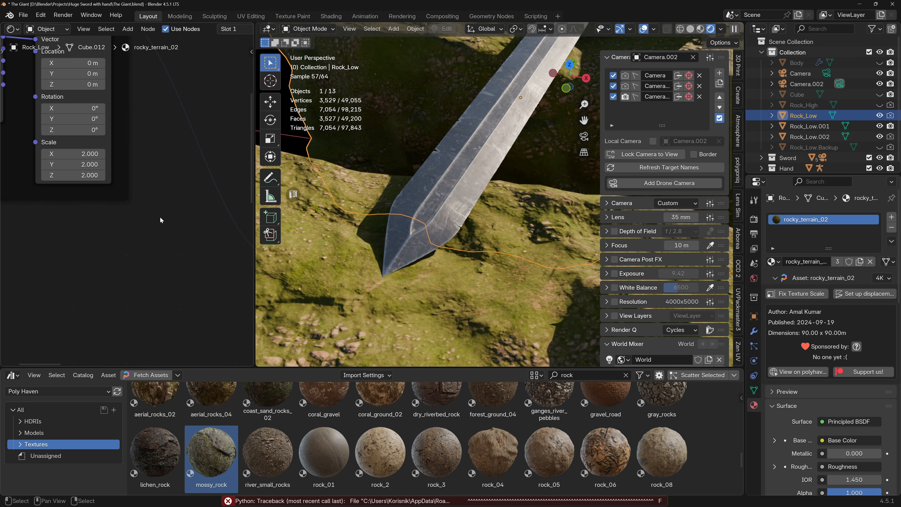
# Bypass the Overlay node by connecting the Normal texture's Color directly to the Normal Map node's Color input.
pyautogui.scroll(-6, 169, 275)
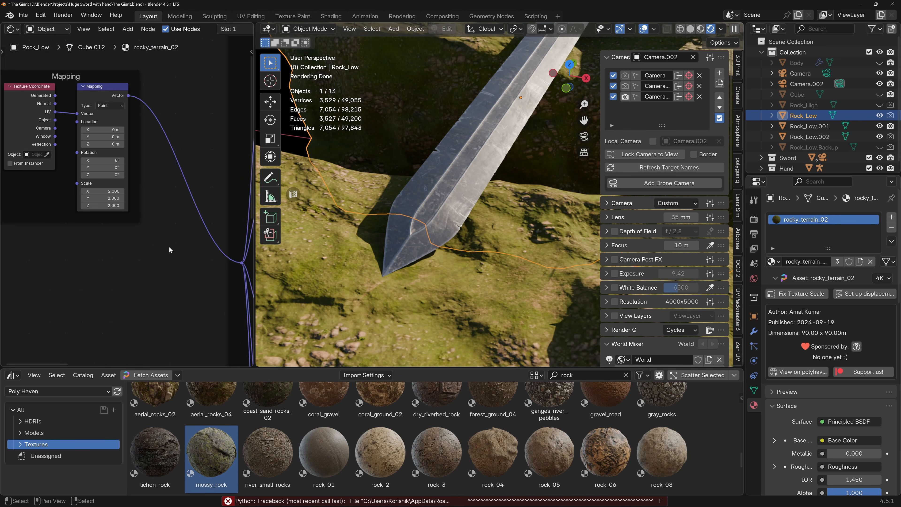
pyautogui.scroll(3, 137, 257)
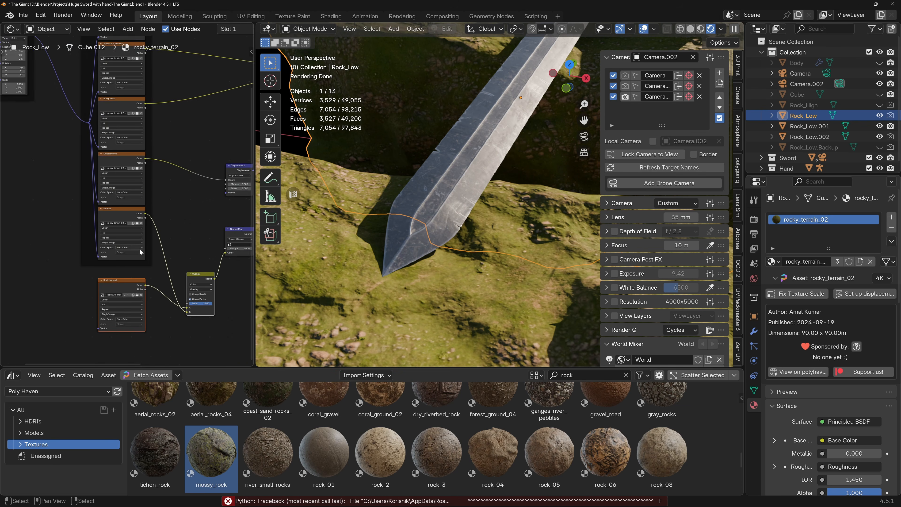
pyautogui.moveTo(125, 272); pyautogui.dragTo(70, 235, button='middle')
pyautogui.moveTo(64, 235); pyautogui.dragTo(161, 245)
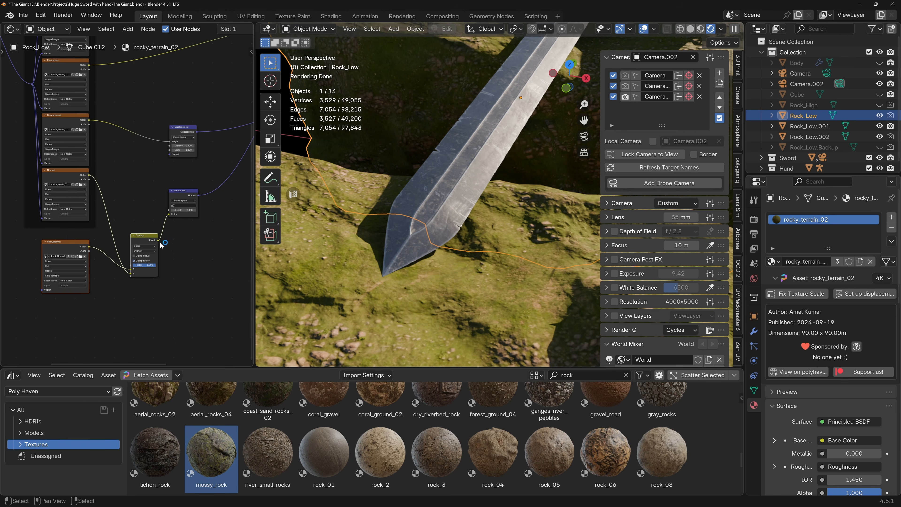
pyautogui.keyDown('ctrl'); pyautogui.moveTo(174, 231); pyautogui.dragTo(156, 229, button='right'); pyautogui.keyUp('ctrl')
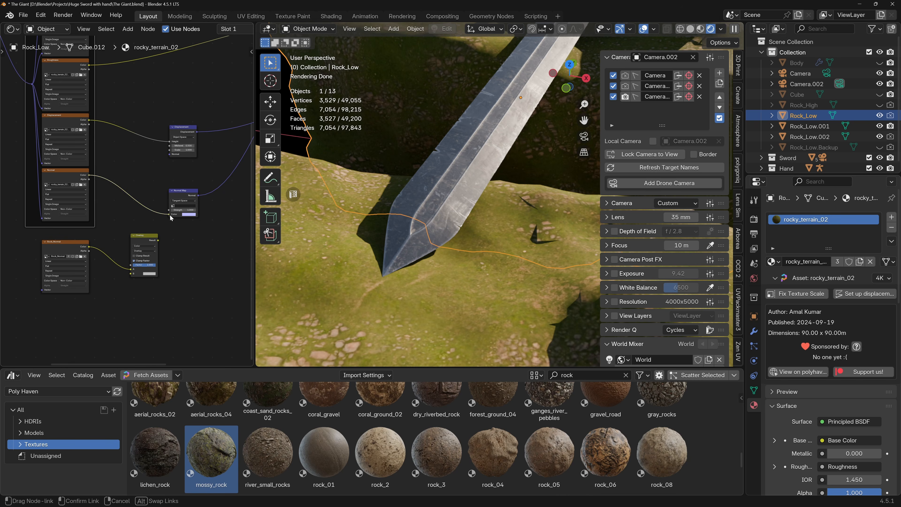
pyautogui.moveTo(170, 215); pyautogui.dragTo(170, 215)
pyautogui.scroll(2, 452, 314)
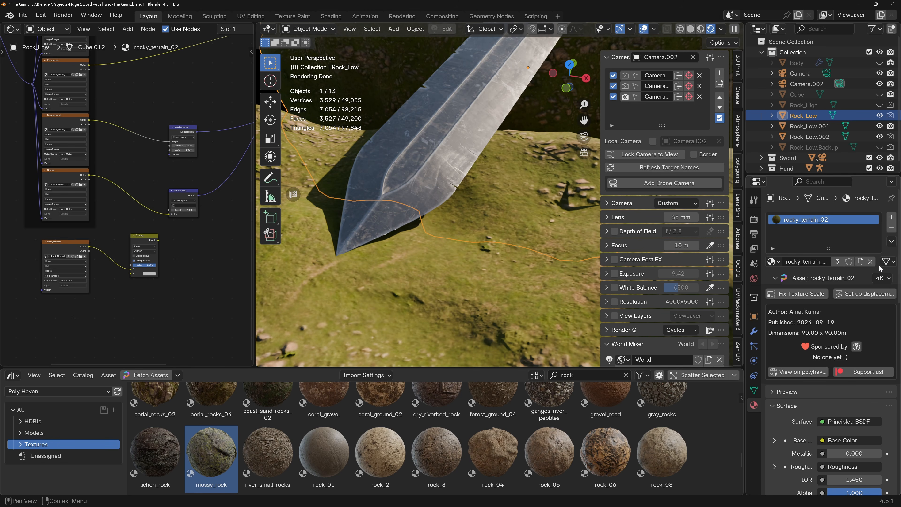
# Switch the rocky_terrain_02 asset back to 1K and cut the Rock_Normal image and Overlay nodes from the material.
pyautogui.click(885, 281)
pyautogui.click(863, 288)
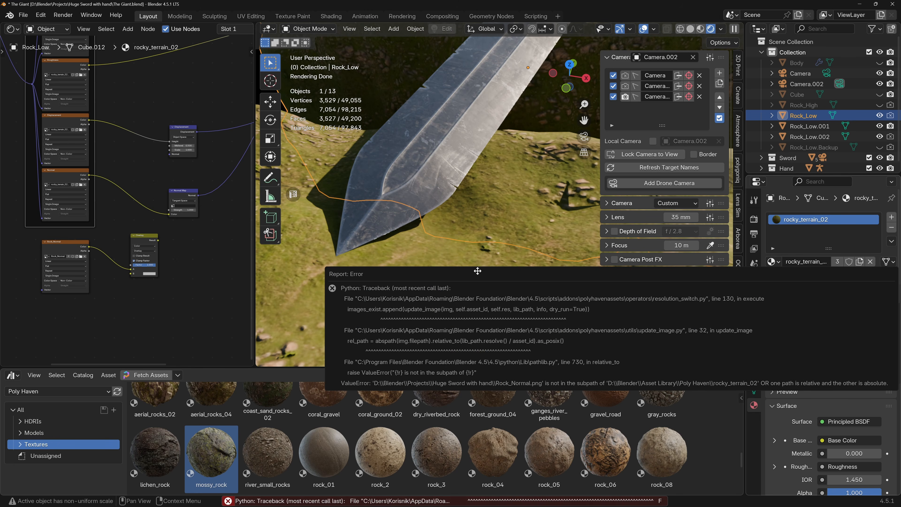
pyautogui.moveTo(36, 239); pyautogui.dragTo(156, 293)
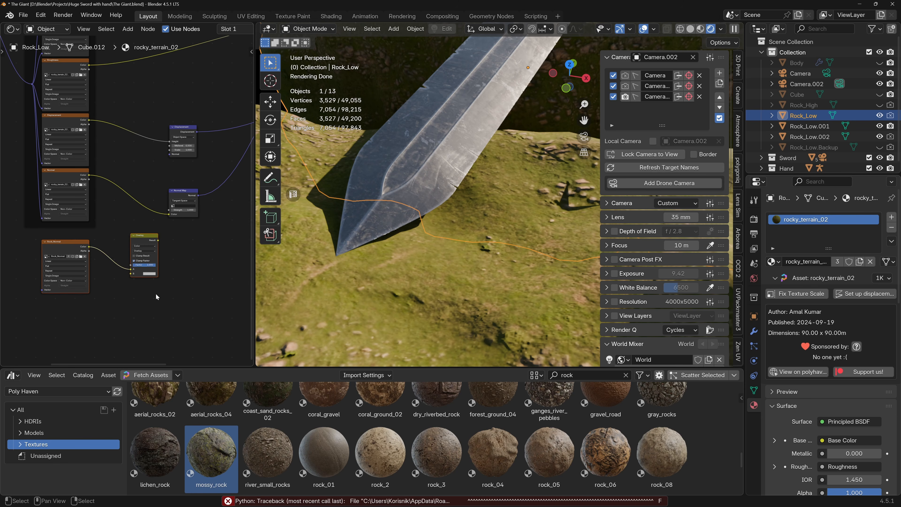
pyautogui.press('x')
pyautogui.hotkey('ctrl', 'z')
pyautogui.press('x')
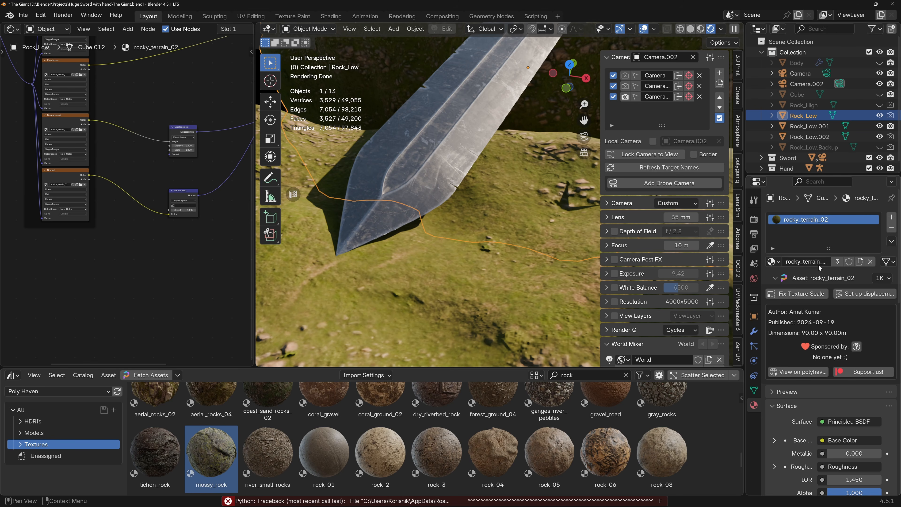
# Raise the rocky_terrain_02 asset's resolution to 4K and then 8K, checking the rocks around the sword.
pyautogui.click(882, 277)
pyautogui.click(853, 310)
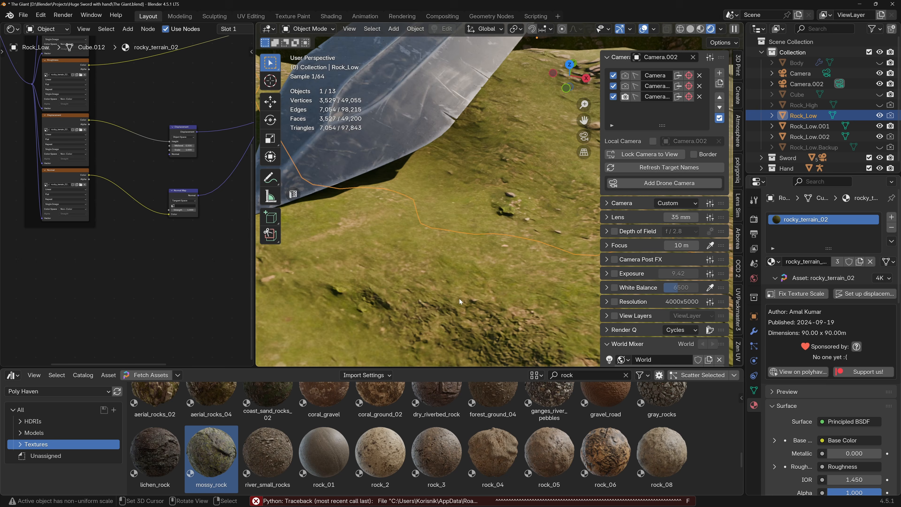
pyautogui.click(882, 277)
pyautogui.click(854, 323)
pyautogui.moveTo(529, 256); pyautogui.dragTo(400, 257, button='middle')
pyautogui.scroll(-3, 500, 242)
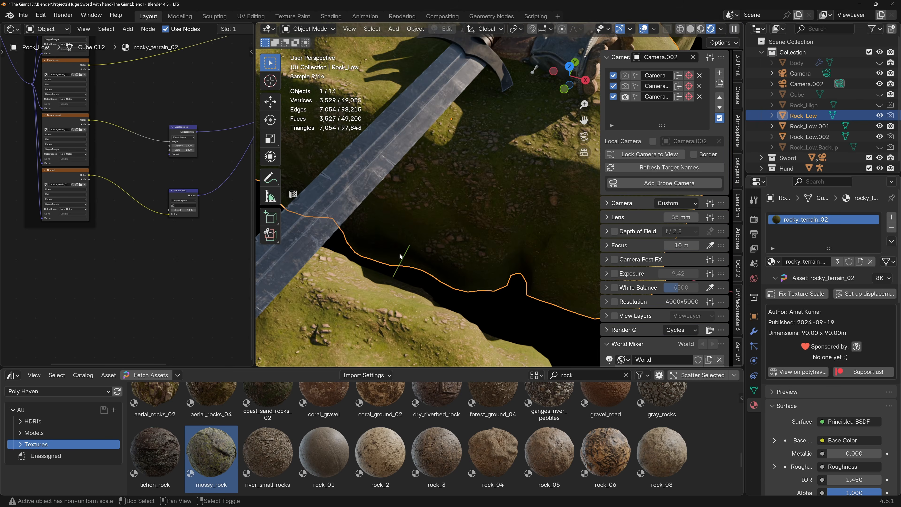
pyautogui.keyDown('shift'); pyautogui.moveTo(475, 174); pyautogui.dragTo(438, 241, button='middle'); pyautogui.keyUp('shift')
pyautogui.moveTo(464, 213)
pyautogui.mouseDown(button='middle')
pyautogui.moveTo(422, 189)
pyautogui.moveTo(481, 202)
pyautogui.moveTo(457, 204)
pyautogui.mouseUp(button='middle')
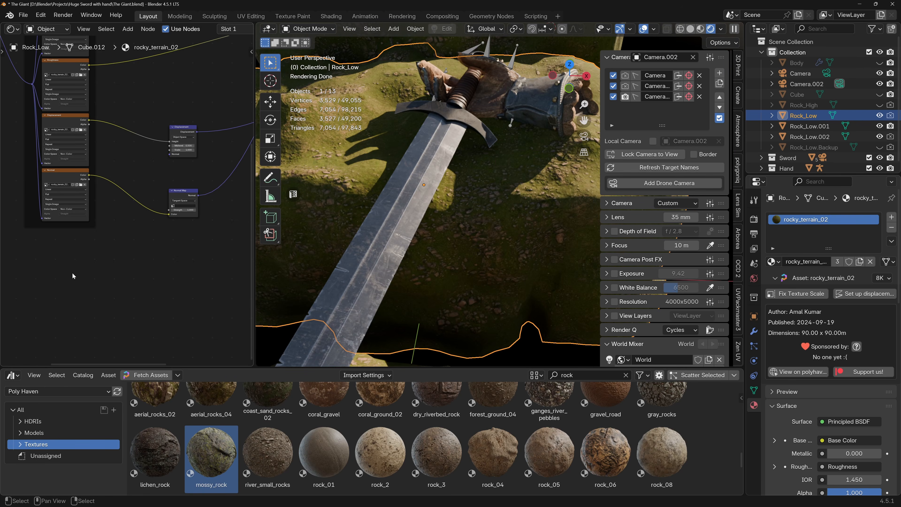
# Paste the Rock_Normal image and Overlay nodes back into the material, placing them below the texture nodes.
pyautogui.hotkey('ctrl', 'v')
pyautogui.moveTo(67, 255)
pyautogui.mouseDown(button='middle')
pyautogui.moveTo(111, 258)
pyautogui.moveTo(79, 250)
pyautogui.mouseUp(button='middle')
pyautogui.moveTo(50, 245); pyautogui.dragTo(144, 275)
pyautogui.moveTo(126, 244); pyautogui.dragTo(163, 239)
pyautogui.scroll(1, 140, 230)
pyautogui.moveTo(162, 185); pyautogui.dragTo(125, 216)
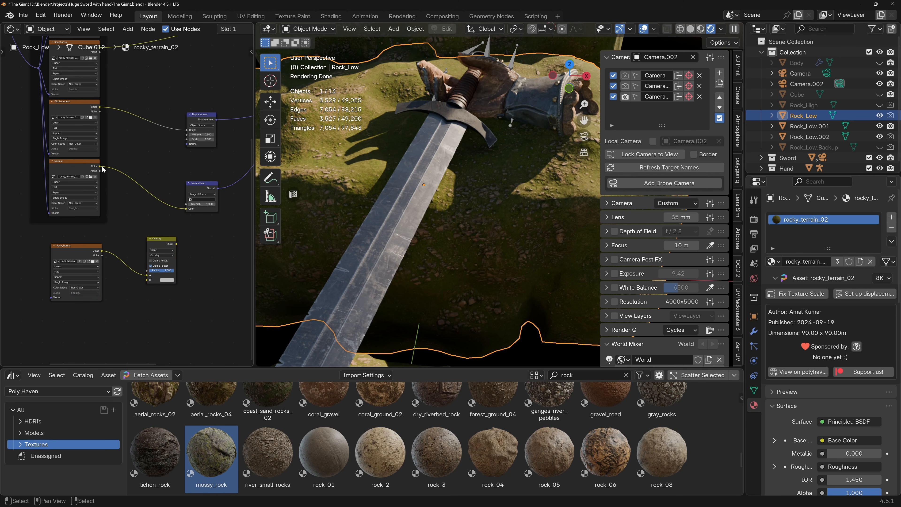
# Connect the Normal texture's Color to the Overlay node and the Overlay Result to the Normal Map's Color input.
pyautogui.keyDown('ctrl'); pyautogui.moveTo(144, 179); pyautogui.dragTo(125, 205, button='right'); pyautogui.keyUp('ctrl')
pyautogui.moveTo(100, 166); pyautogui.dragTo(147, 280)
pyautogui.scroll(1, 174, 261)
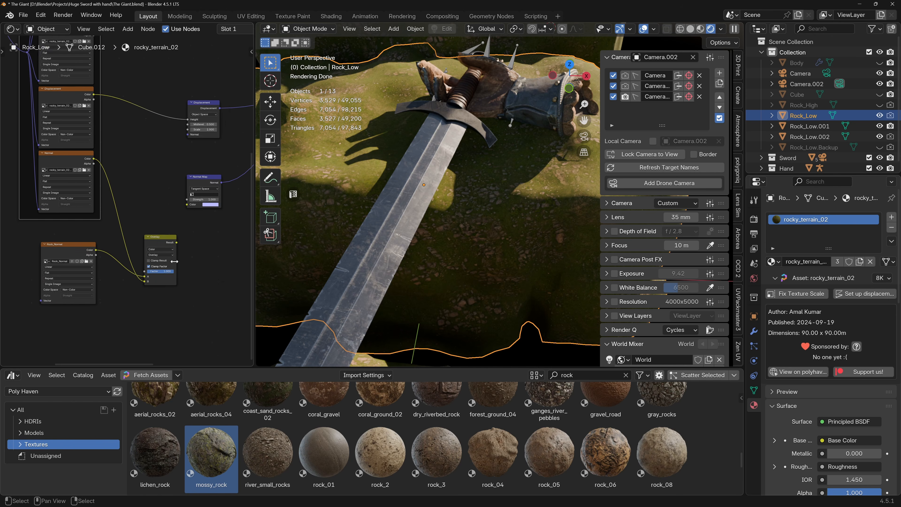
pyautogui.scroll(1, 174, 261)
pyautogui.moveTo(176, 241); pyautogui.dragTo(186, 232)
pyautogui.moveTo(187, 194); pyautogui.dragTo(188, 194)
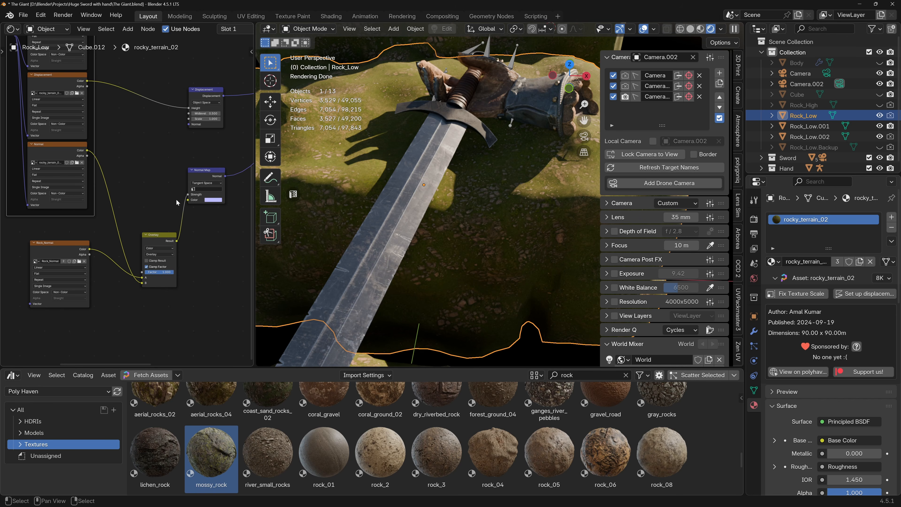
pyautogui.keyDown('ctrl'); pyautogui.moveTo(179, 211); pyautogui.dragTo(190, 213, button='right'); pyautogui.keyUp('ctrl')
pyautogui.moveTo(176, 241); pyautogui.dragTo(188, 199)
# Set the Overlay node's Factor to 0 and compare the surface detail across the rocks.
pyautogui.scroll(-5, 513, 247)
pyautogui.scroll(2, 514, 247)
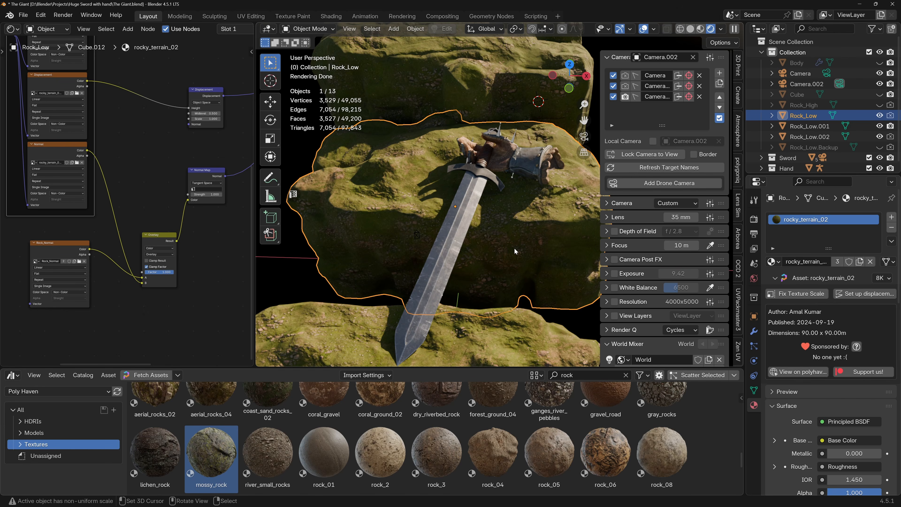
pyautogui.moveTo(496, 263); pyautogui.dragTo(479, 190, button='middle')
pyautogui.moveTo(448, 247); pyautogui.dragTo(437, 195, button='middle')
pyautogui.scroll(2, 160, 276)
pyautogui.moveTo(177, 275); pyautogui.dragTo(147, 275)
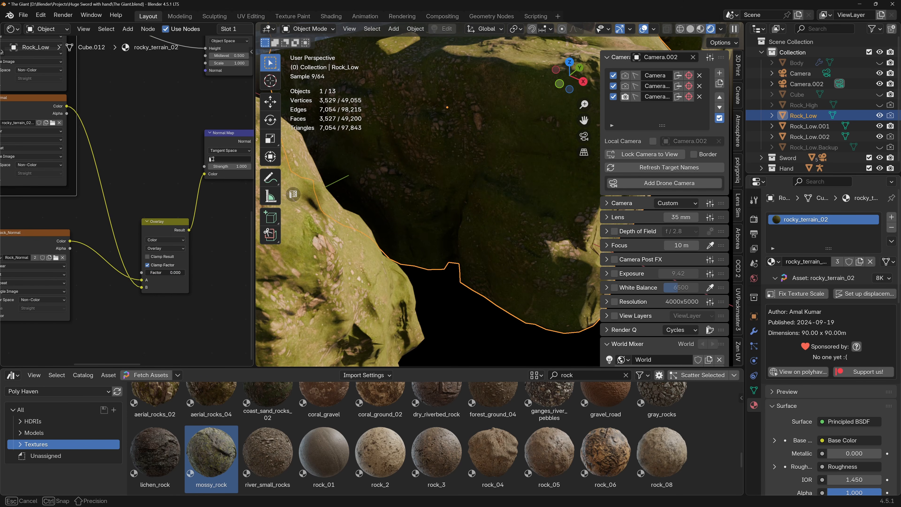
pyautogui.scroll(-6, 399, 261)
pyautogui.moveTo(400, 262)
pyautogui.mouseDown(button='middle')
pyautogui.moveTo(430, 247)
pyautogui.moveTo(402, 261)
pyautogui.mouseUp(button='middle')
pyautogui.scroll(2, 428, 244)
pyautogui.scroll(-2, 404, 268)
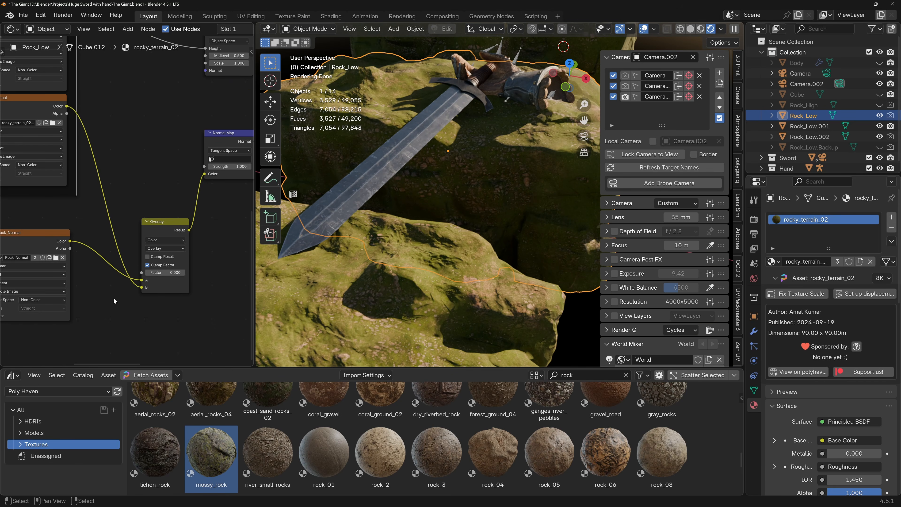
# Feed the Normal texture into the Overlay's A input and Rock_Normal into B, with Factor set to 1.
pyautogui.scroll(4, 125, 288)
pyautogui.moveTo(148, 276); pyautogui.dragTo(130, 275)
pyautogui.scroll(-1, 63, 150)
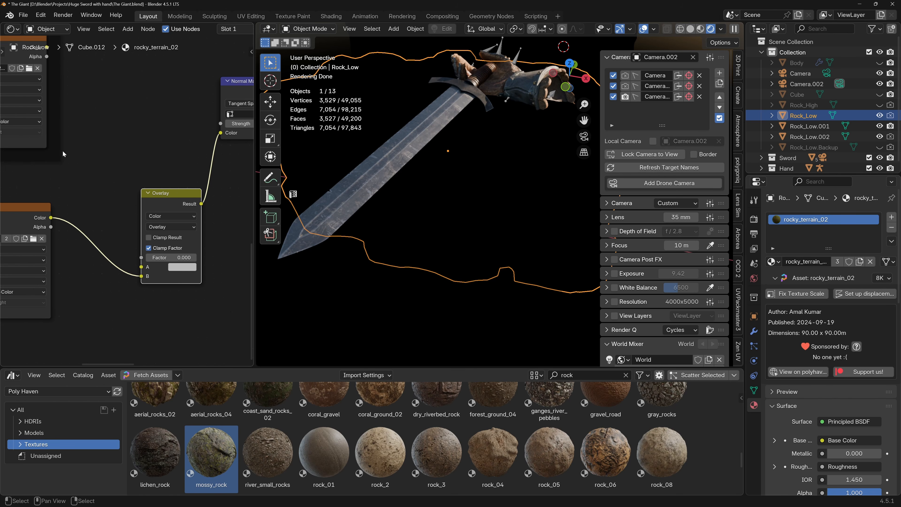
pyautogui.moveTo(63, 151); pyautogui.dragTo(65, 188, button='middle')
pyautogui.moveTo(49, 86); pyautogui.dragTo(199, 296)
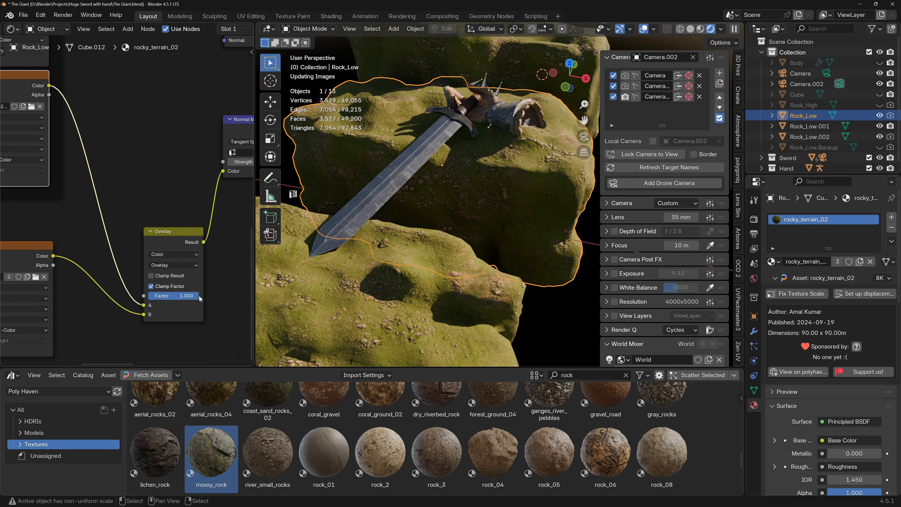
pyautogui.moveTo(435, 263)
pyautogui.mouseDown(button='middle')
pyautogui.moveTo(426, 250)
pyautogui.moveTo(421, 272)
pyautogui.mouseUp(button='middle')
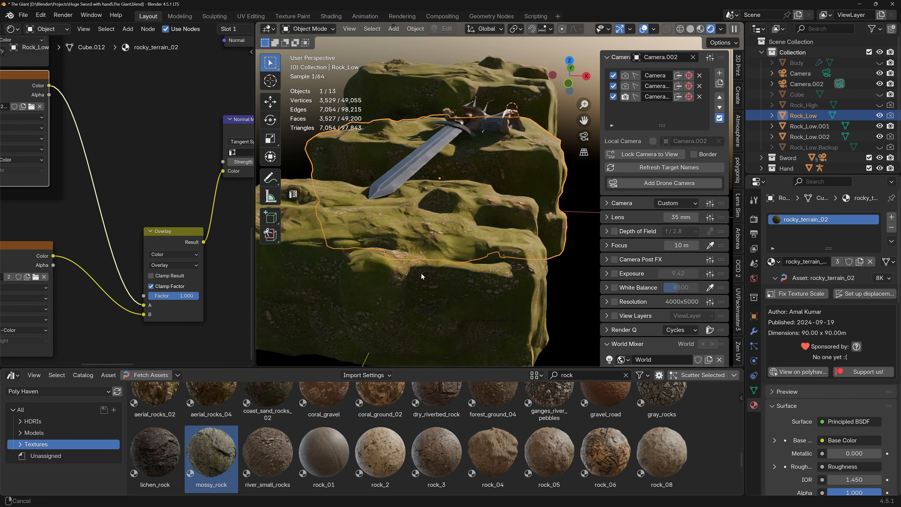
# Set the Normal Map node's Strength to 1.2 and check the rocks through the camera and up close.
pyautogui.press('KP_0')
pyautogui.scroll(-1, 203, 195)
pyautogui.moveTo(204, 185); pyautogui.dragTo(139, 204, button='middle')
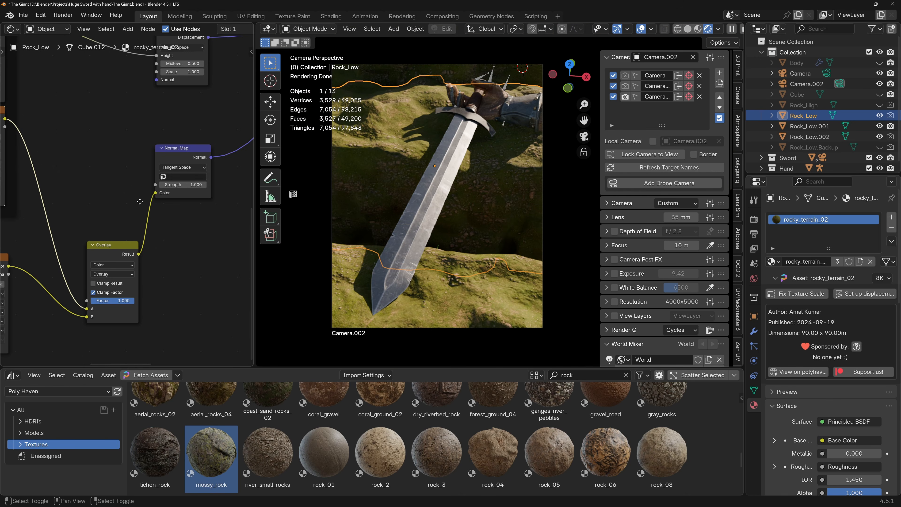
pyautogui.click(183, 184)
pyautogui.write('1.2')
pyautogui.press('Return')
pyautogui.scroll(3, 505, 153)
pyautogui.moveTo(509, 165); pyautogui.dragTo(392, 254, button='middle')
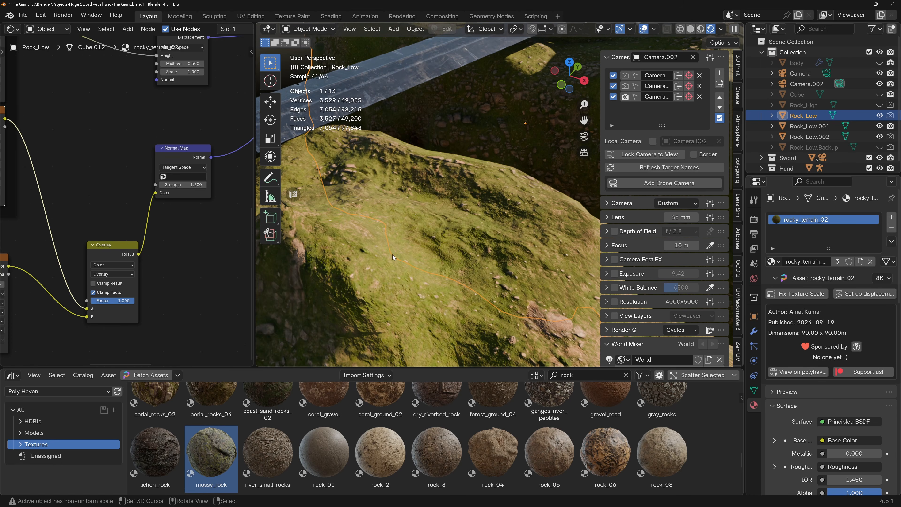
# Compare other Normal Map Strength values against 1.2 on the rock surface, undoing the last change.
pyautogui.click(183, 185)
pyautogui.press('Return')
pyautogui.click(182, 184)
pyautogui.write('1.2')
pyautogui.press('Return')
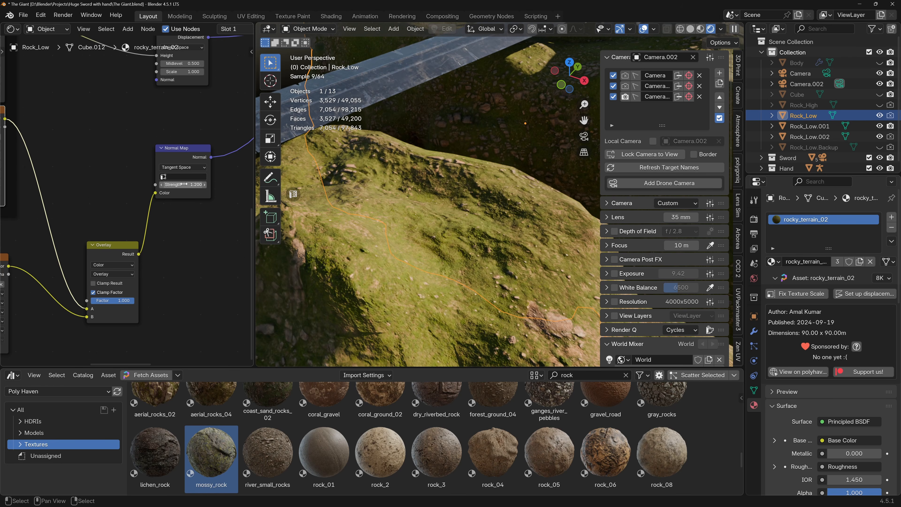
pyautogui.moveTo(187, 185); pyautogui.dragTo(211, 185)
pyautogui.hotkey('ctrl', 'z')
# Set the Normal Map node's Strength to 1.1 and view the whole composition through the camera.
pyautogui.click(188, 185)
pyautogui.press('Return')
pyautogui.press('KP_0')
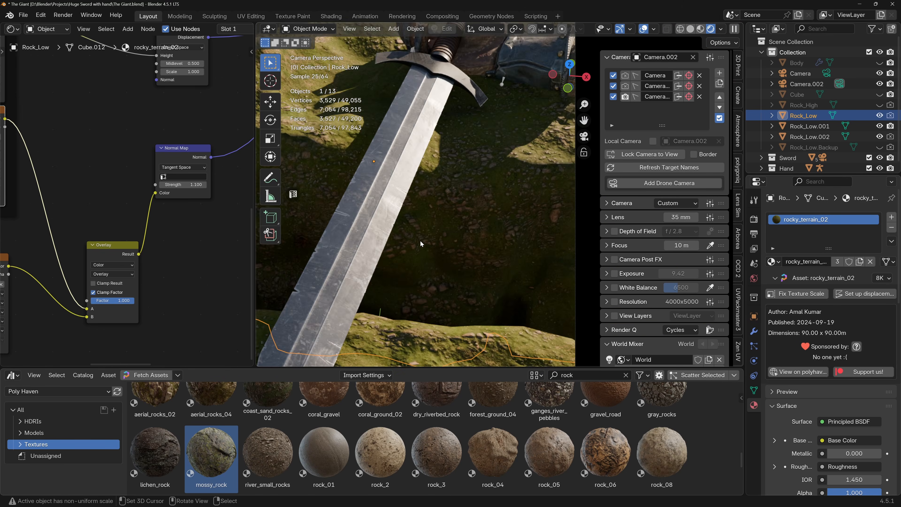
pyautogui.scroll(-5, 420, 240)
pyautogui.keyDown('shift'); pyautogui.moveTo(421, 241); pyautogui.dragTo(433, 228, button='middle'); pyautogui.keyUp('shift')
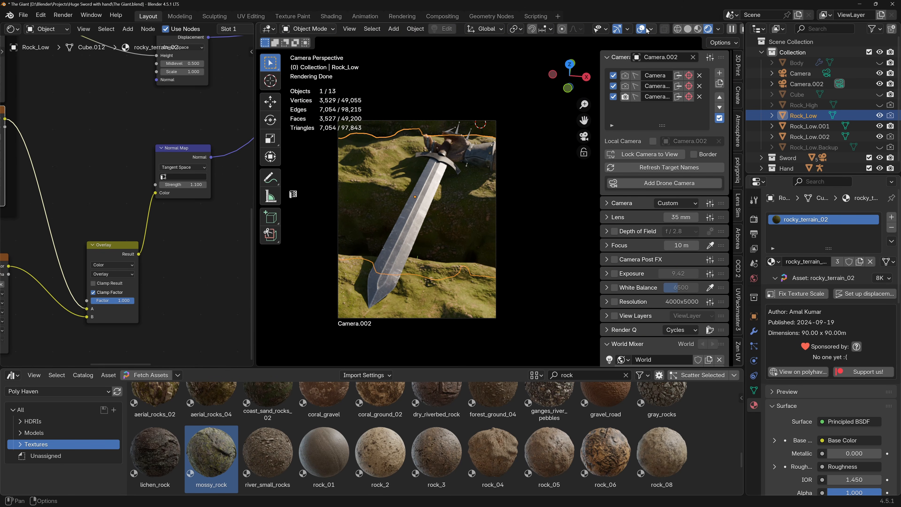
# Hide the viewport overlays, review the camera framing and show the Arborea add-on's asset and scatter options.
pyautogui.click(645, 30)
pyautogui.scroll(2, 471, 180)
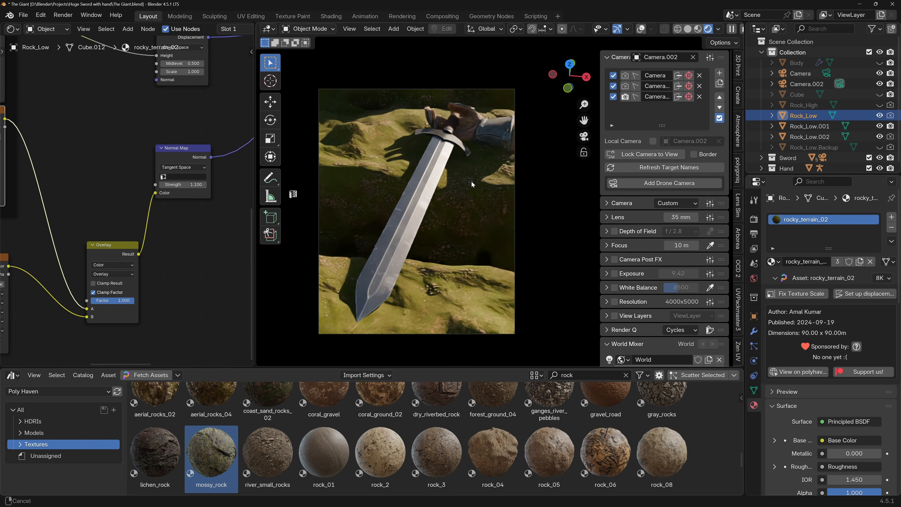
pyautogui.keyDown('ctrl'); pyautogui.moveTo(471, 181); pyautogui.dragTo(469, 188, button='middle'); pyautogui.keyUp('ctrl')
pyautogui.keyDown('shift'); pyautogui.moveTo(468, 188); pyautogui.dragTo(478, 185, button='middle'); pyautogui.keyUp('shift')
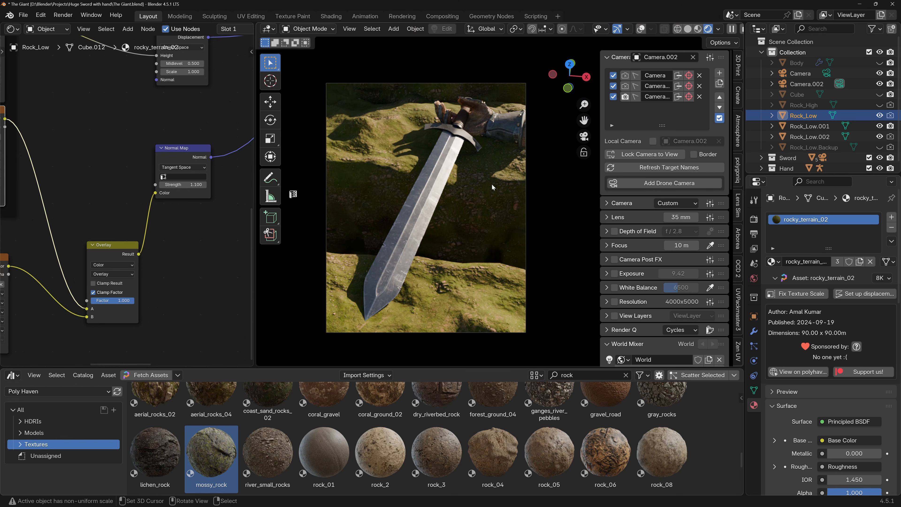
pyautogui.click(737, 237)
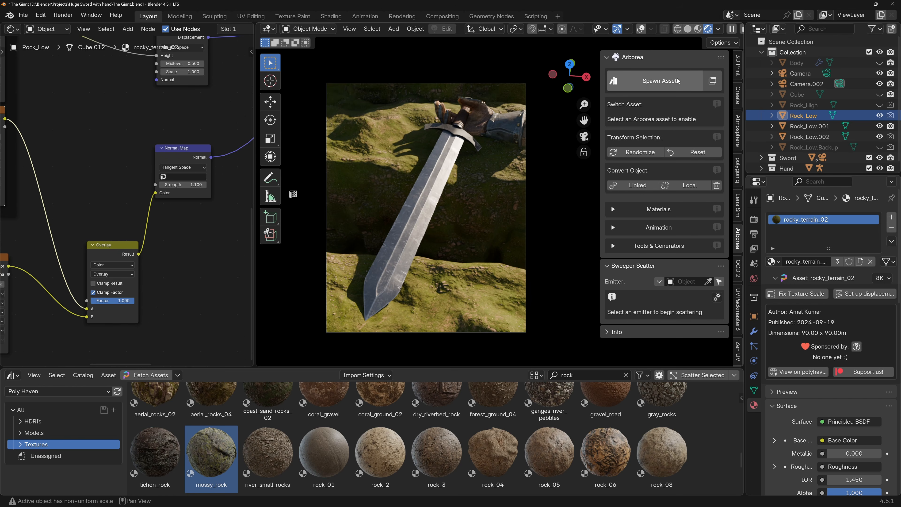
# Browse the Arborea asset library's deciduous trees and full asset list for vegetation to use on the rocks.
pyautogui.click(662, 82)
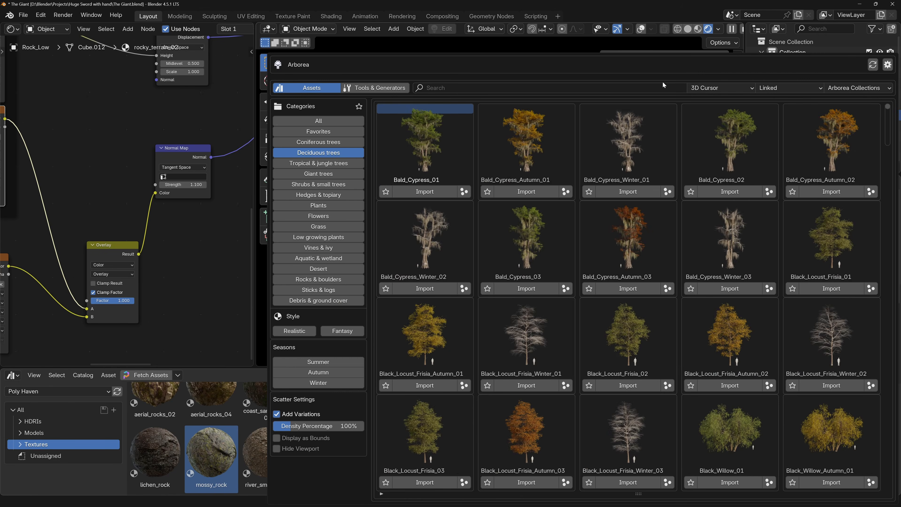
pyautogui.scroll(-10, 495, 252)
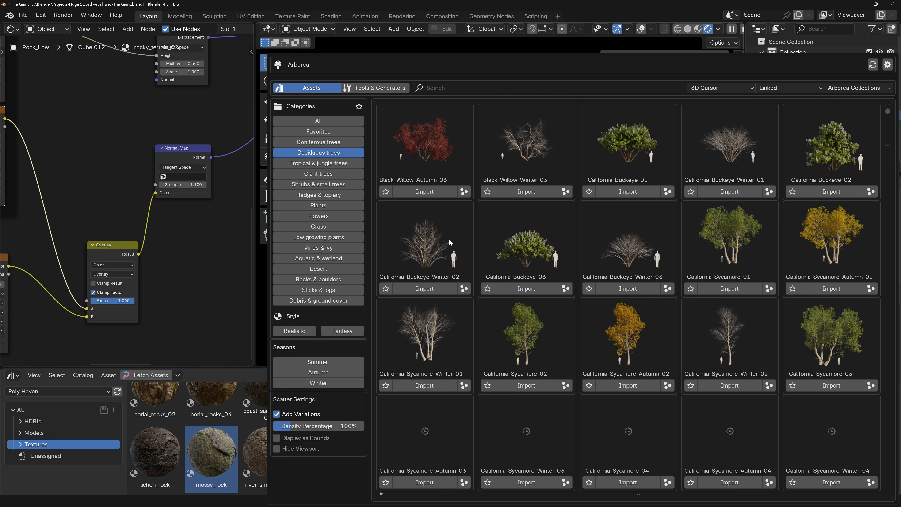
pyautogui.scroll(-5, 562, 342)
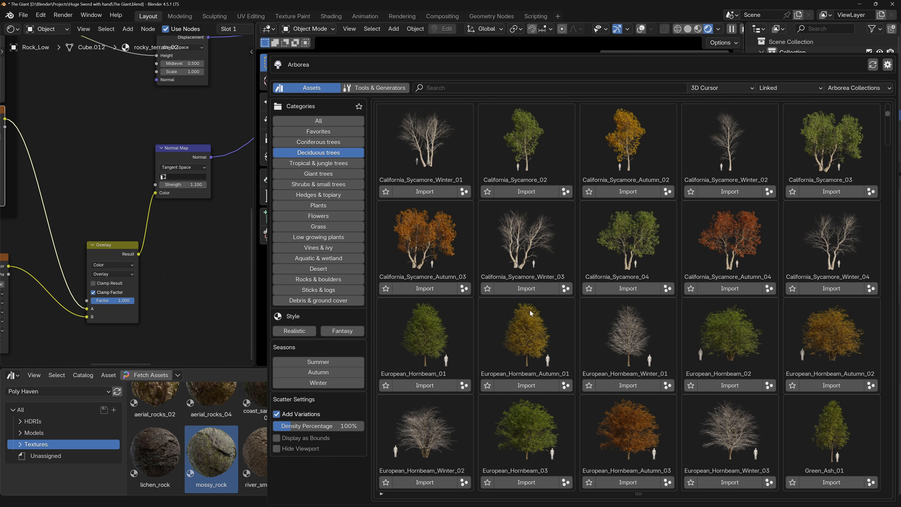
pyautogui.click(308, 122)
pyautogui.scroll(-15, 556, 288)
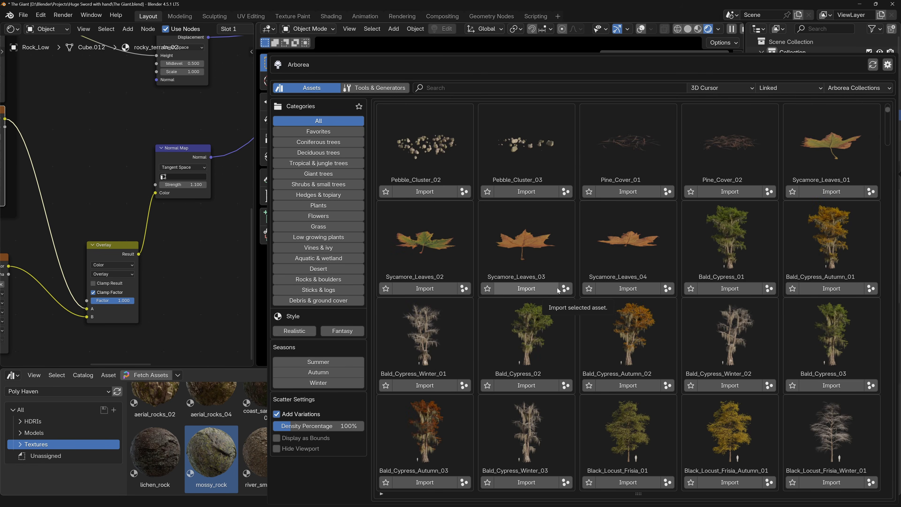
pyautogui.scroll(-20, 557, 288)
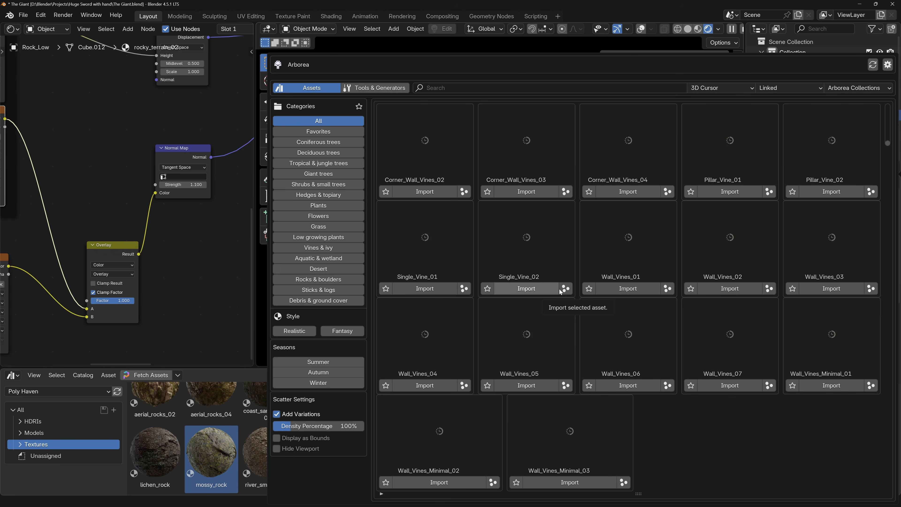
pyautogui.scroll(12, 560, 289)
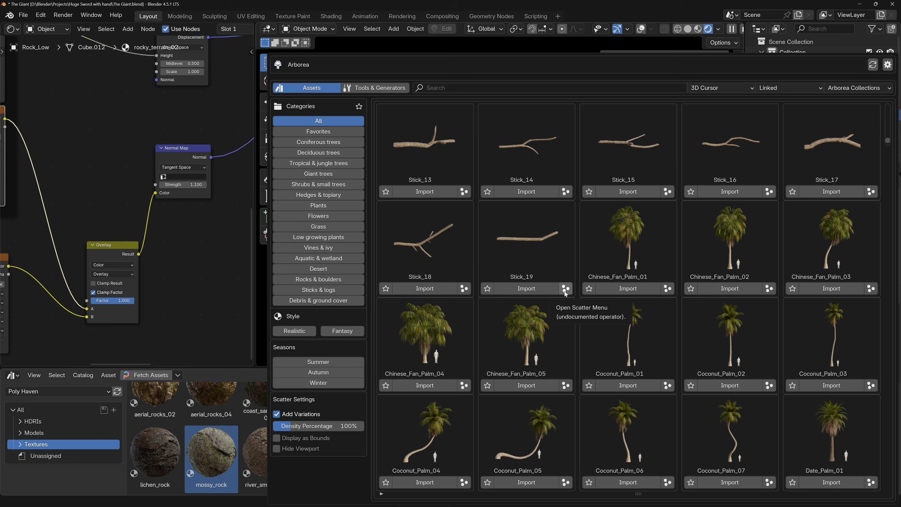
pyautogui.scroll(15, 564, 293)
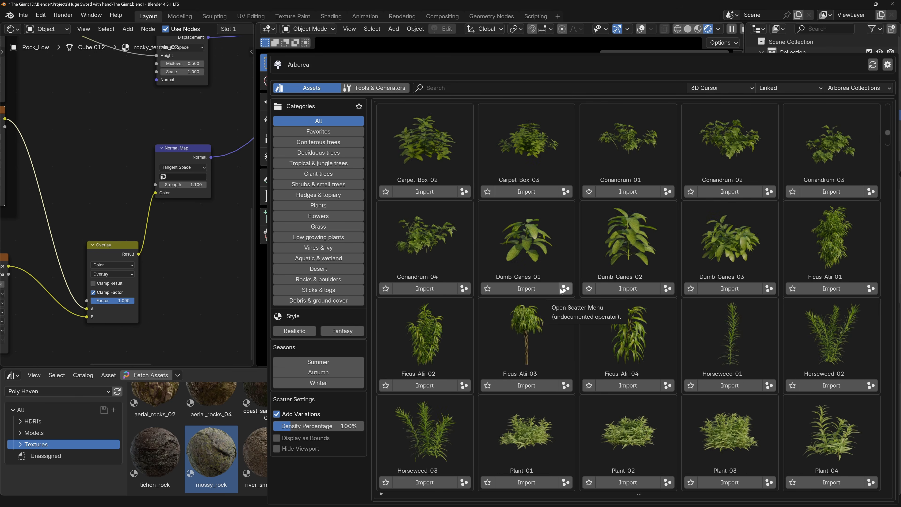
pyautogui.scroll(5, 561, 291)
pyautogui.click(336, 153)
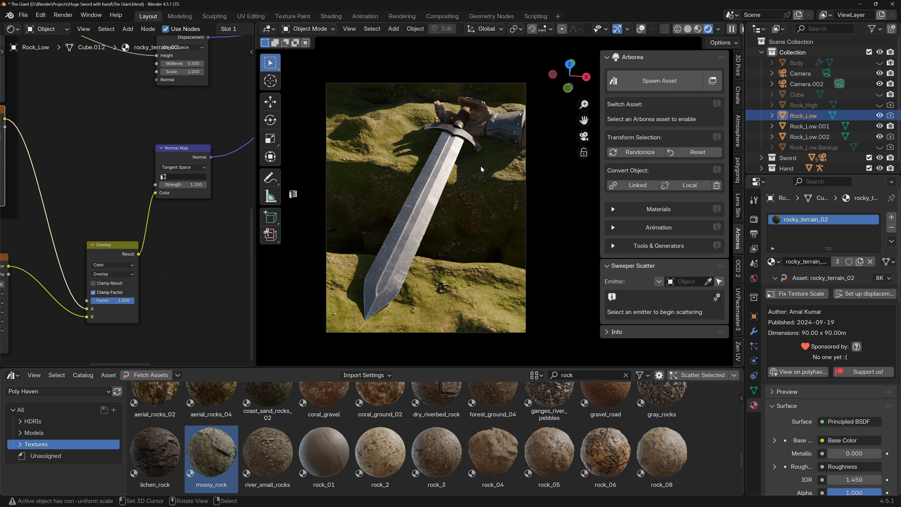
# Switch the viewport to solid shading with overlays shown and examine the rocks around the sword from outside the camera.
pyautogui.click(687, 28)
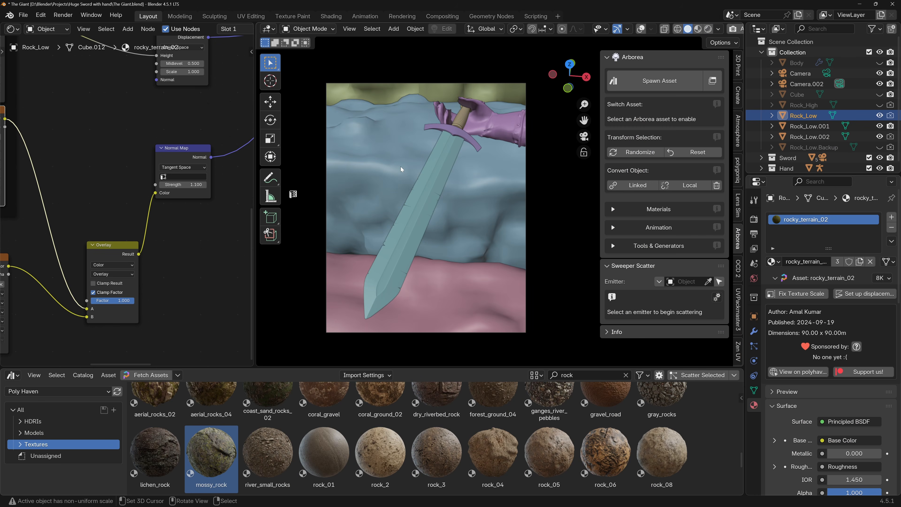
pyautogui.hotkey('shift', 'alt', 'z')
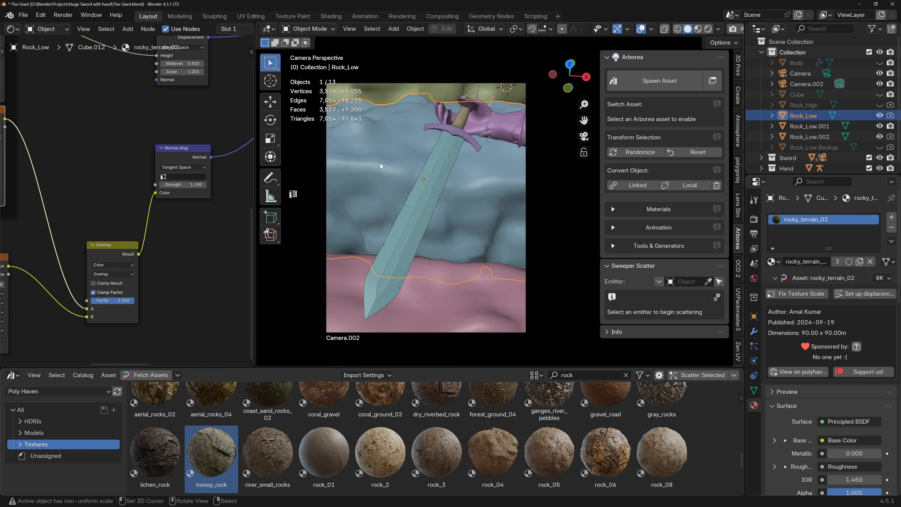
pyautogui.moveTo(380, 164); pyautogui.dragTo(413, 168, button='middle')
pyautogui.scroll(-5, 383, 163)
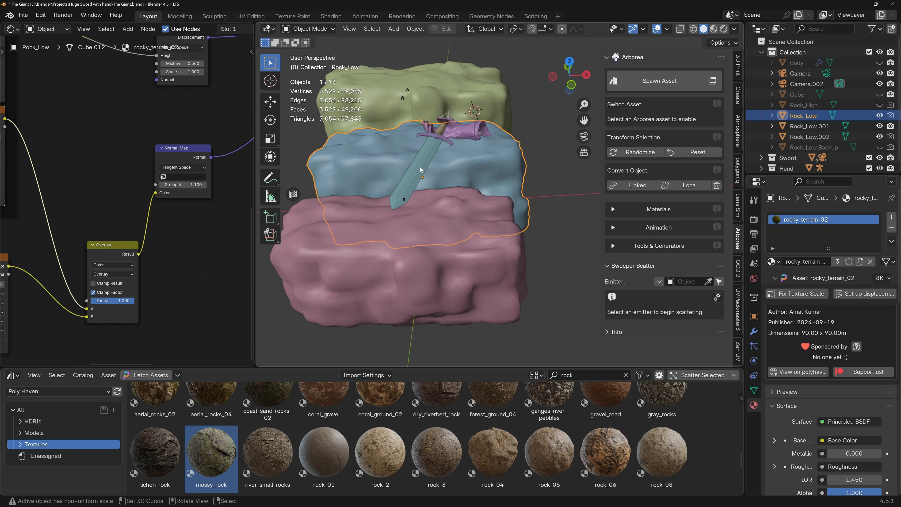
pyautogui.scroll(-5, 741, 341)
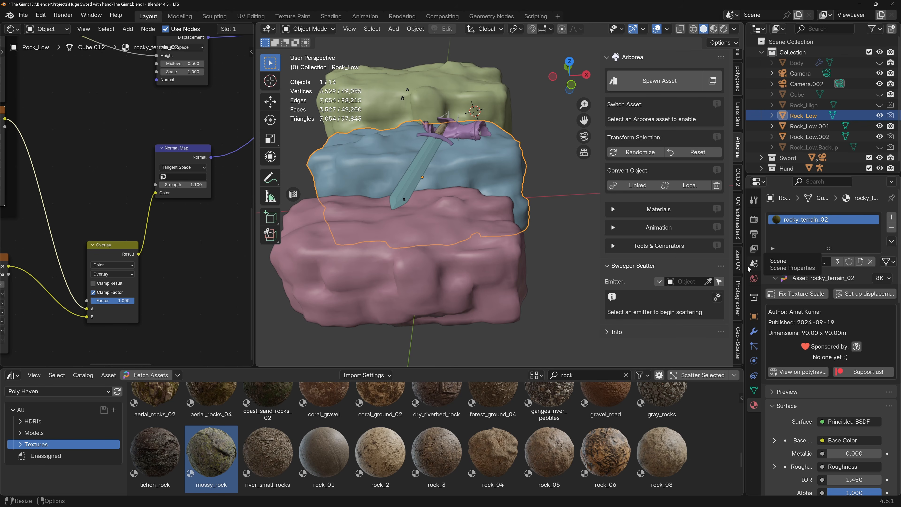
pyautogui.scroll(4, 426, 186)
pyautogui.keyDown('shift'); pyautogui.moveTo(428, 185); pyautogui.dragTo(398, 138, button='middle'); pyautogui.keyUp('shift')
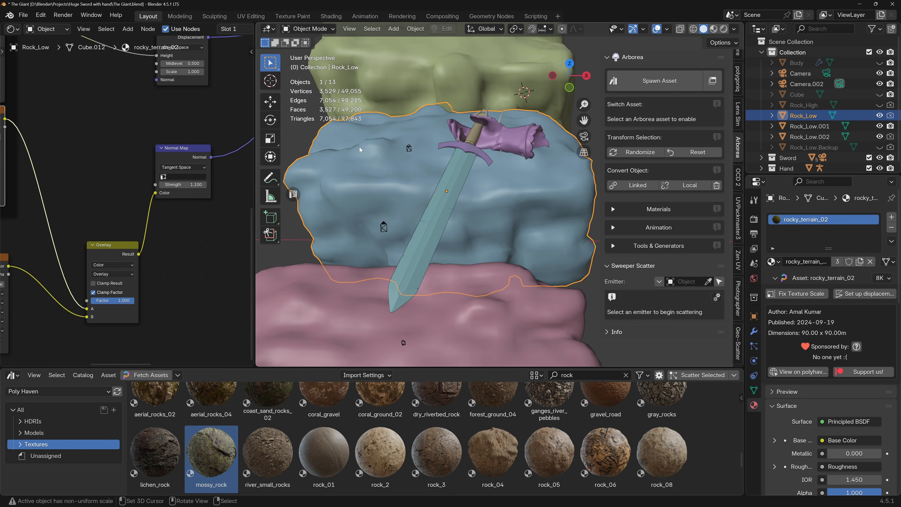
pyautogui.moveTo(413, 182); pyautogui.dragTo(469, 220, button='middle')
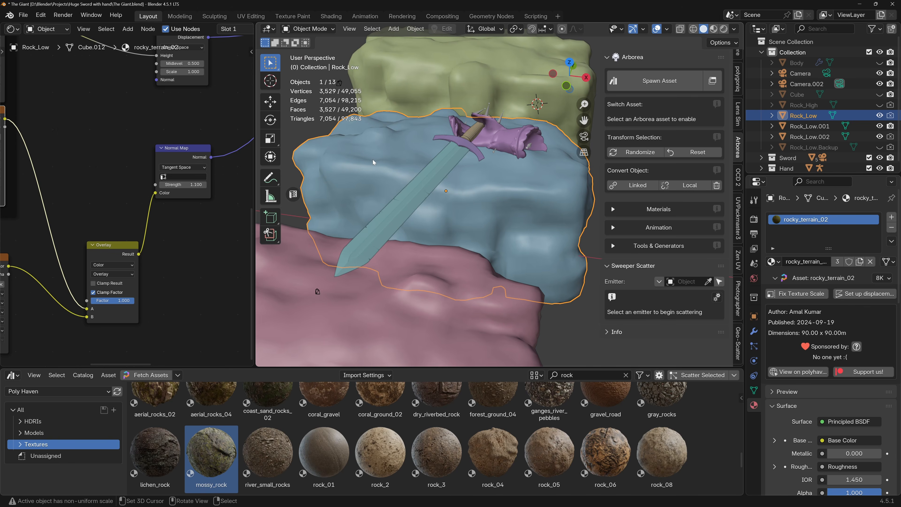
# Edit the middle rock's mesh and circle-select most of its upper faces from the top view.
pyautogui.press('Tab')
pyautogui.moveTo(373, 159); pyautogui.dragTo(415, 175, button='middle')
pyautogui.scroll(2, 416, 176)
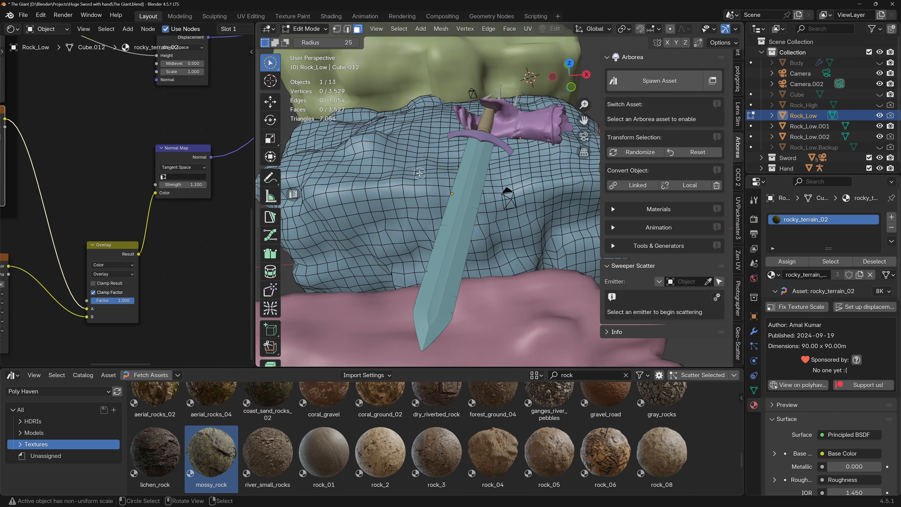
pyautogui.scroll(-4, 419, 174)
pyautogui.press('KP_7')
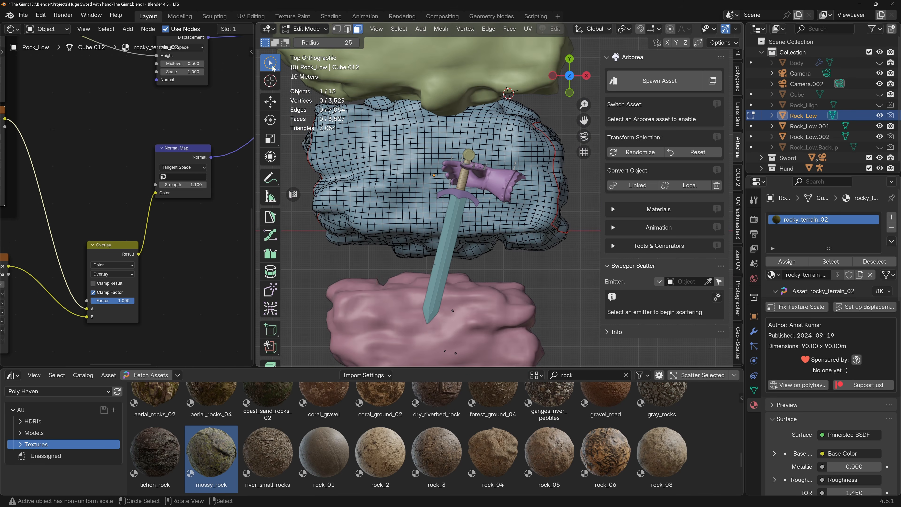
pyautogui.click(272, 68)
pyautogui.click(319, 115)
pyautogui.scroll(-2, 378, 178)
pyautogui.press('c')
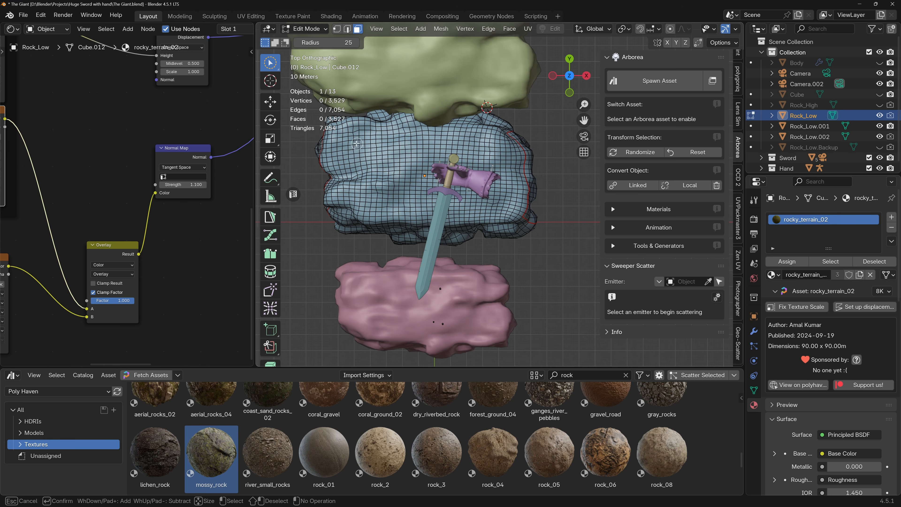
pyautogui.moveTo(370, 155)
pyautogui.mouseDown()
pyautogui.moveTo(380, 165)
pyautogui.moveTo(361, 131)
pyautogui.moveTo(336, 182)
pyautogui.moveTo(370, 211)
pyautogui.moveTo(441, 208)
pyautogui.moveTo(408, 214)
pyautogui.moveTo(403, 192)
pyautogui.moveTo(364, 191)
pyautogui.moveTo(377, 175)
pyautogui.mouseUp()
pyautogui.moveTo(368, 131)
pyautogui.mouseDown()
pyautogui.moveTo(489, 138)
pyautogui.moveTo(516, 156)
pyautogui.moveTo(514, 190)
pyautogui.moveTo(499, 212)
pyautogui.moveTo(485, 193)
pyautogui.mouseUp()
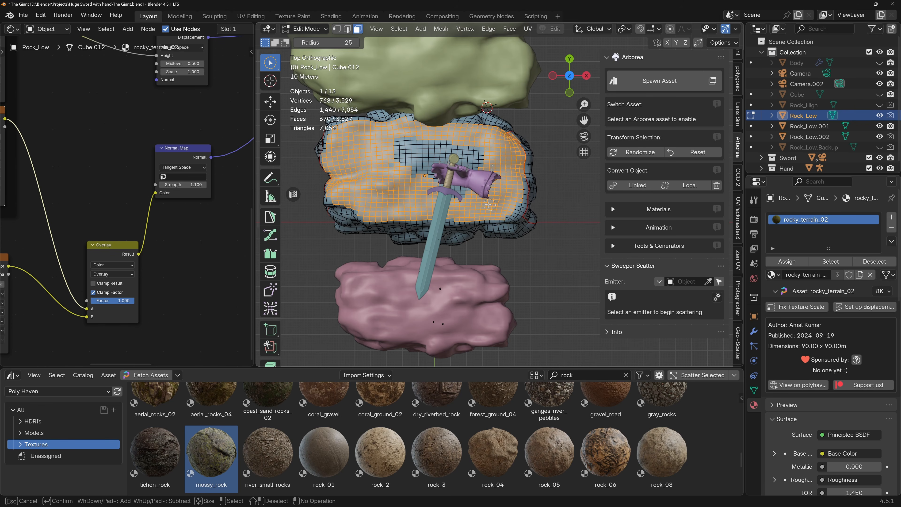
# Add the missed faces around the hand to the circle selection and deselect the strip along the rock's right end.
pyautogui.moveTo(417, 169); pyautogui.dragTo(416, 142)
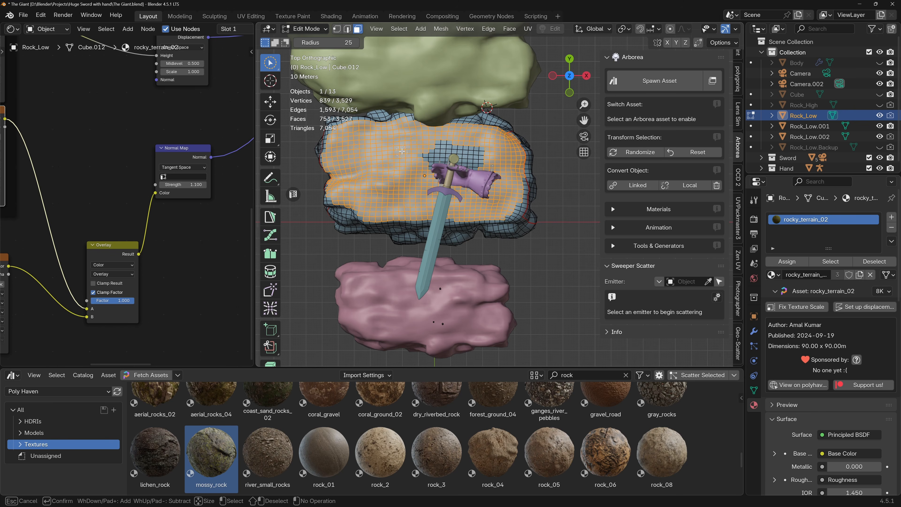
pyautogui.moveTo(491, 152); pyautogui.dragTo(445, 165)
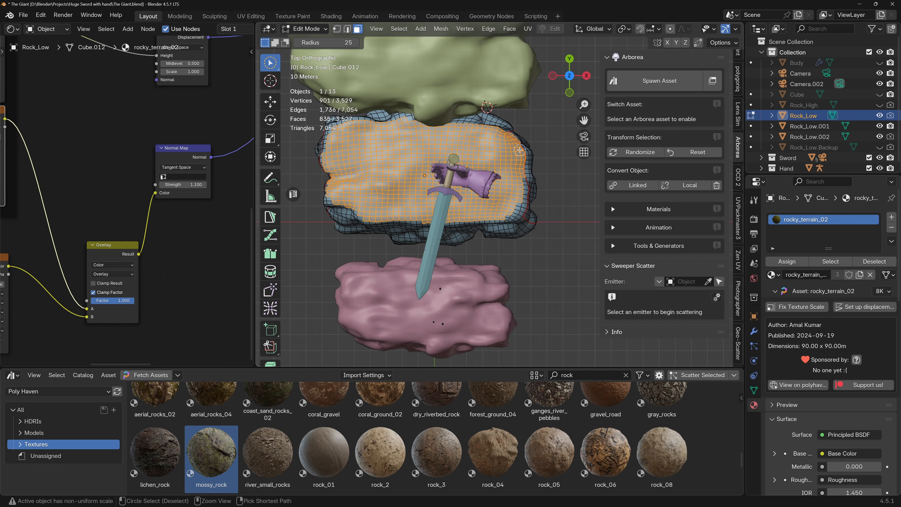
pyautogui.keyDown('shift'); pyautogui.moveTo(519, 146); pyautogui.dragTo(516, 199); pyautogui.keyUp('shift')
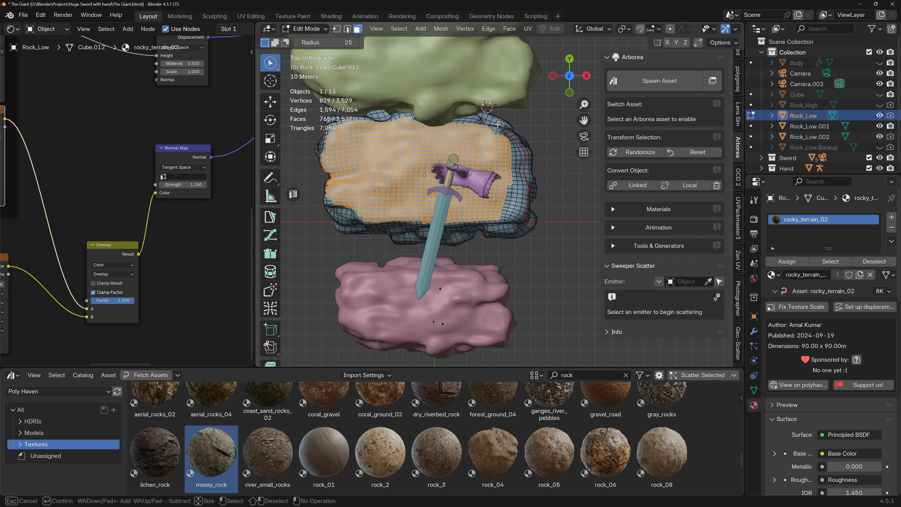
pyautogui.press('Escape')
# Refine the upper-face selection along the middle rock's left edge, checking it through the camera and from the top.
pyautogui.press('KP_0')
pyautogui.press('KP_7')
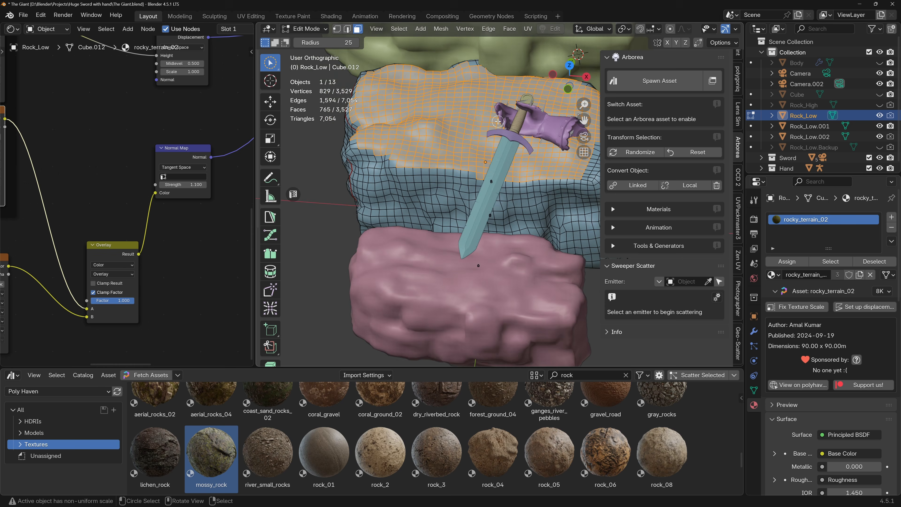
pyautogui.moveTo(491, 132); pyautogui.dragTo(500, 135)
pyautogui.hotkey('ctrl', 'z')
pyautogui.moveTo(456, 200); pyautogui.dragTo(500, 215, button='middle')
pyautogui.keyDown('shift'); pyautogui.moveTo(342, 193); pyautogui.dragTo(413, 198, button='middle'); pyautogui.keyUp('shift')
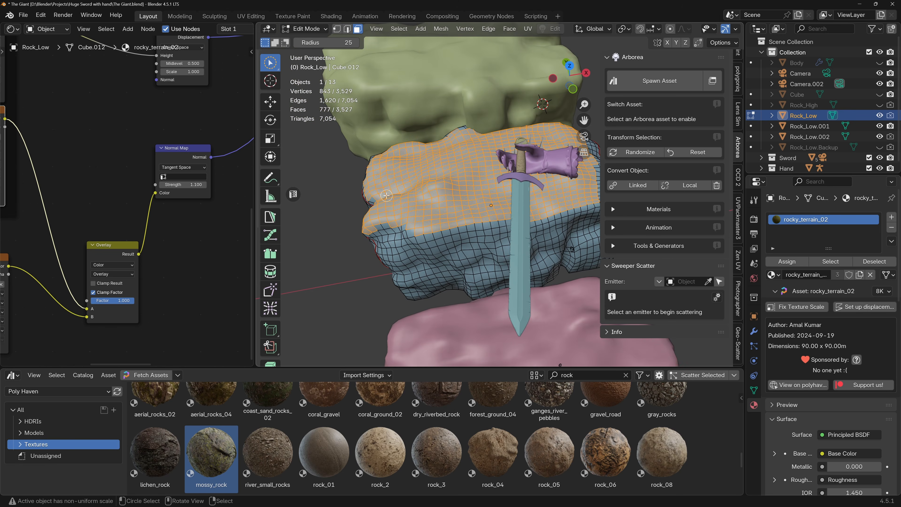
pyautogui.press('KP_0')
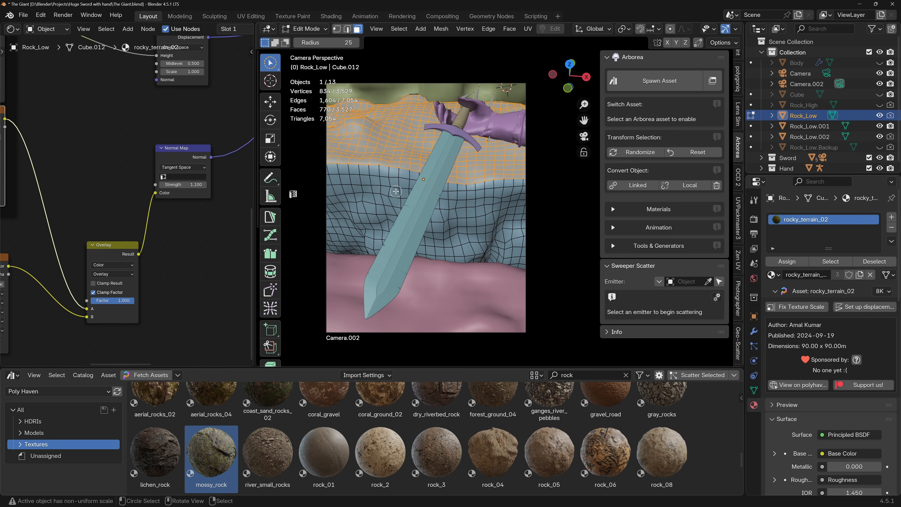
pyautogui.press('KP_7')
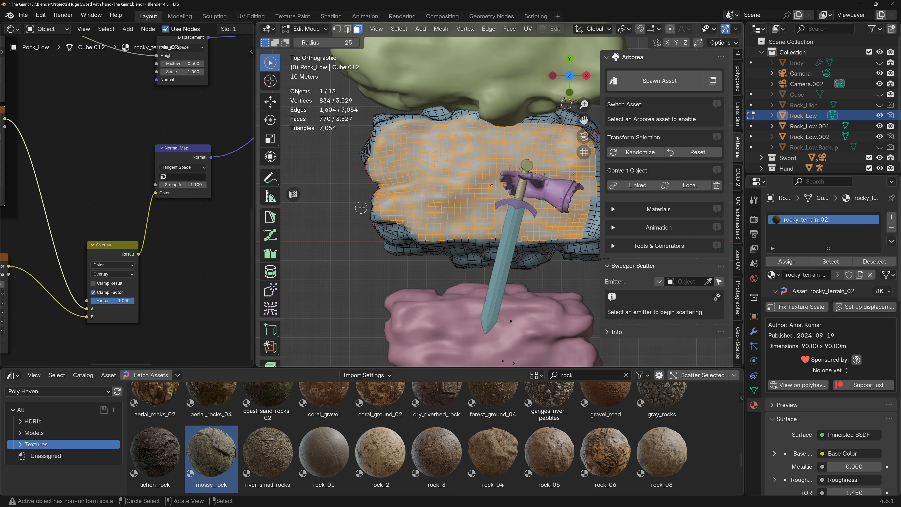
pyautogui.moveTo(382, 214)
pyautogui.keyDown('ctrl'); pyautogui.mouseDown()
pyautogui.moveTo(370, 199)
pyautogui.moveTo(376, 214)
pyautogui.moveTo(375, 200)
pyautogui.moveTo(401, 213)
pyautogui.mouseUp(); pyautogui.keyUp('ctrl')
pyautogui.moveTo(471, 205); pyautogui.dragTo(407, 174, button='middle')
# Duplicate the selected upper faces in place and separate the copy into its own object.
pyautogui.hotkey('shift', 'd')
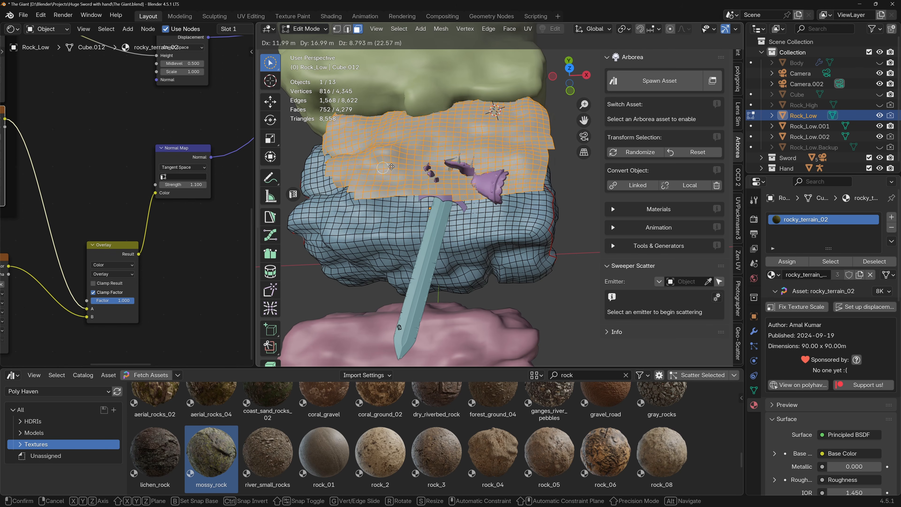
pyautogui.click(372, 207)
pyautogui.press('p')
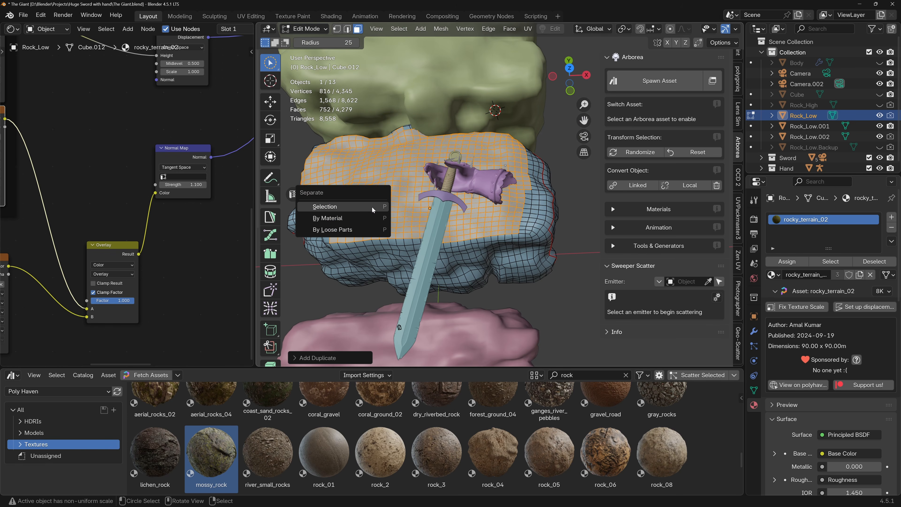
pyautogui.click(371, 207)
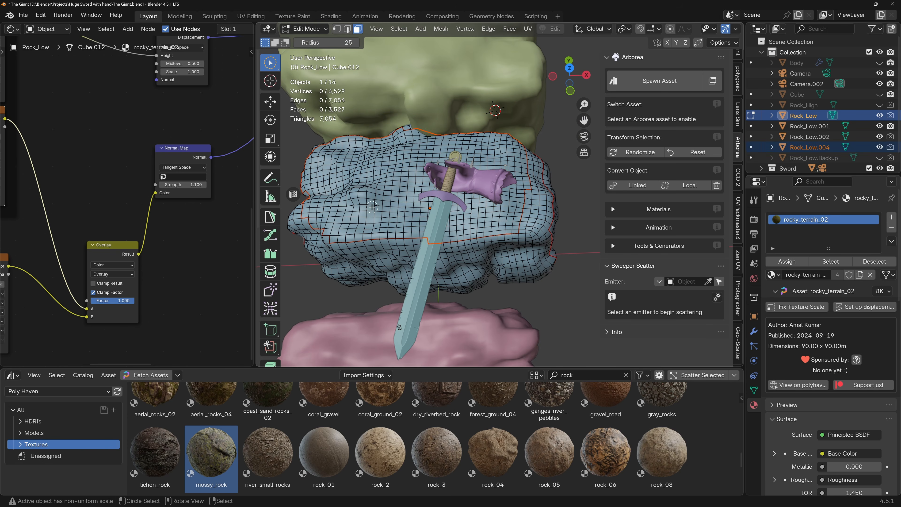
# Rename the separated object Rock_Top_Surface and pick it as the Sweeper Scatter emitter.
pyautogui.doubleClick(811, 148)
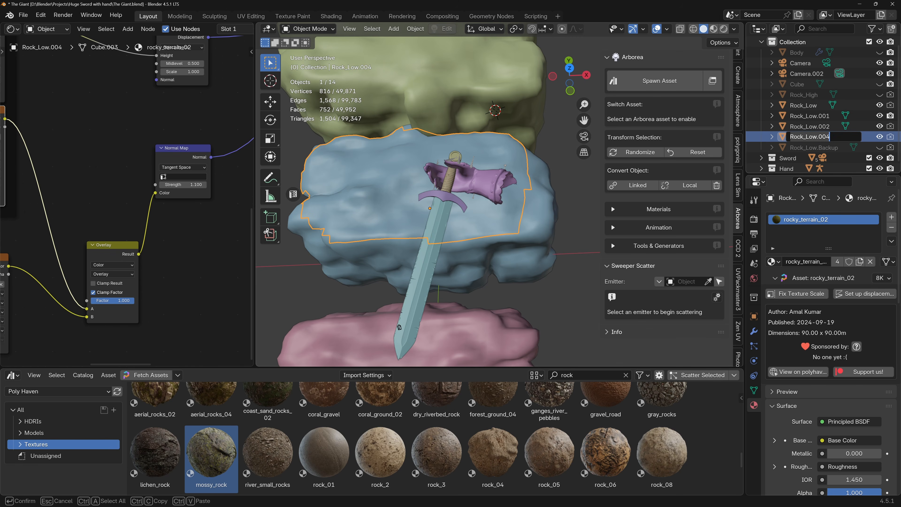
pyautogui.write('R')
pyautogui.write('ock_Top_Surface')
pyautogui.press('Return')
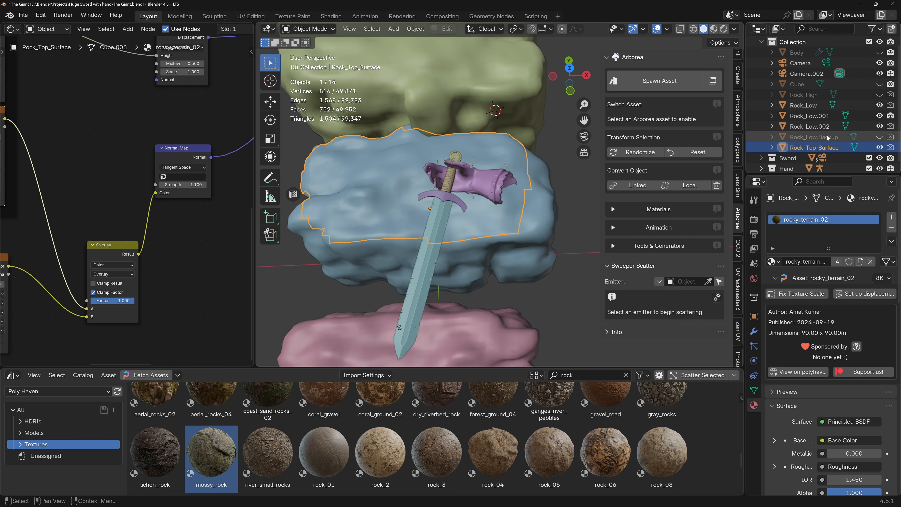
pyautogui.click(706, 283)
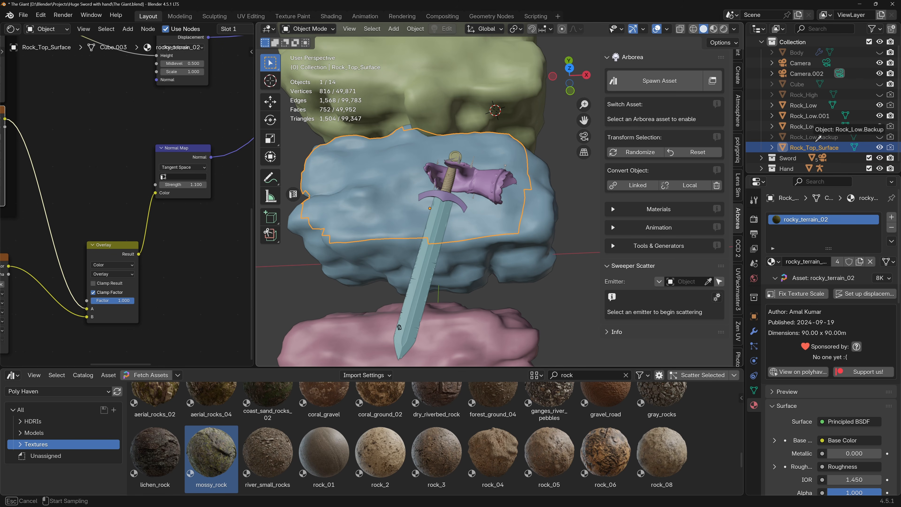
pyautogui.click(447, 210)
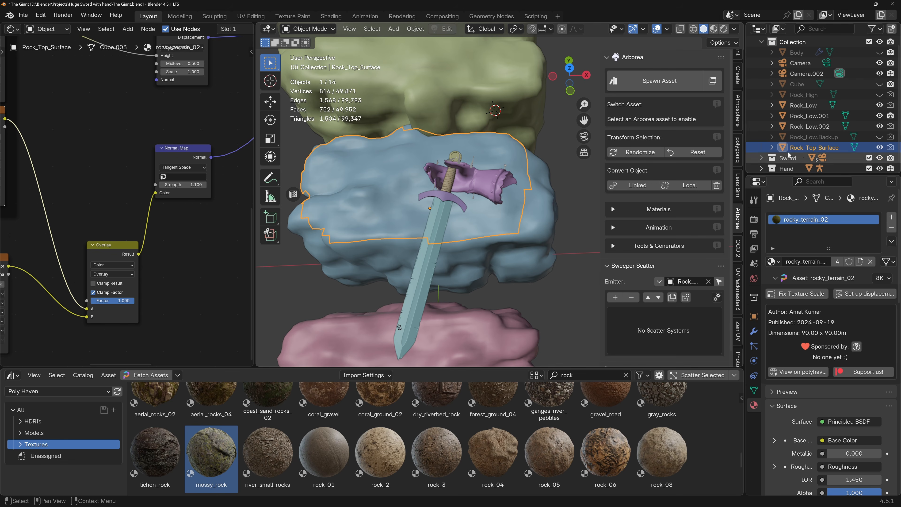
# Toggle the visibility of Rock_Top_Surface and the rocks to compare them, show the top surface again and select the middle rock.
pyautogui.click(879, 147)
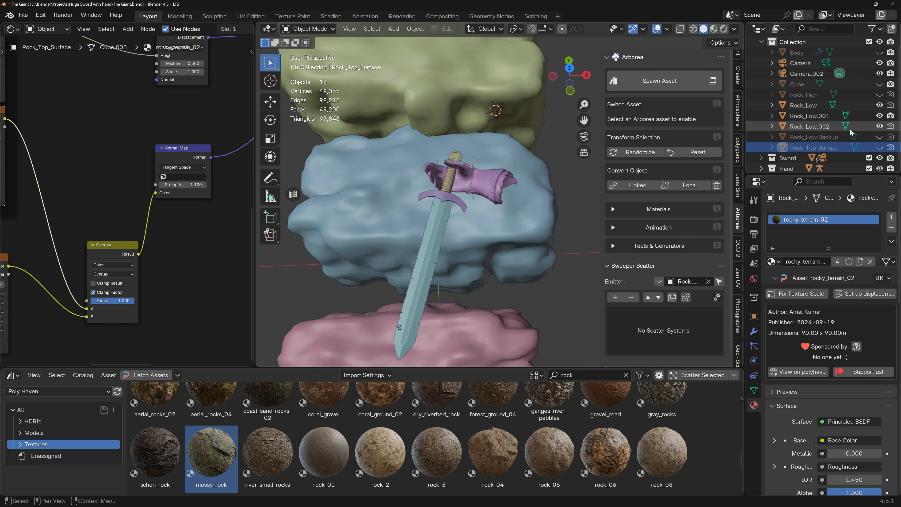
pyautogui.click(890, 126)
pyautogui.click(879, 126)
pyautogui.click(879, 126)
pyautogui.click(879, 105)
pyautogui.click(880, 106)
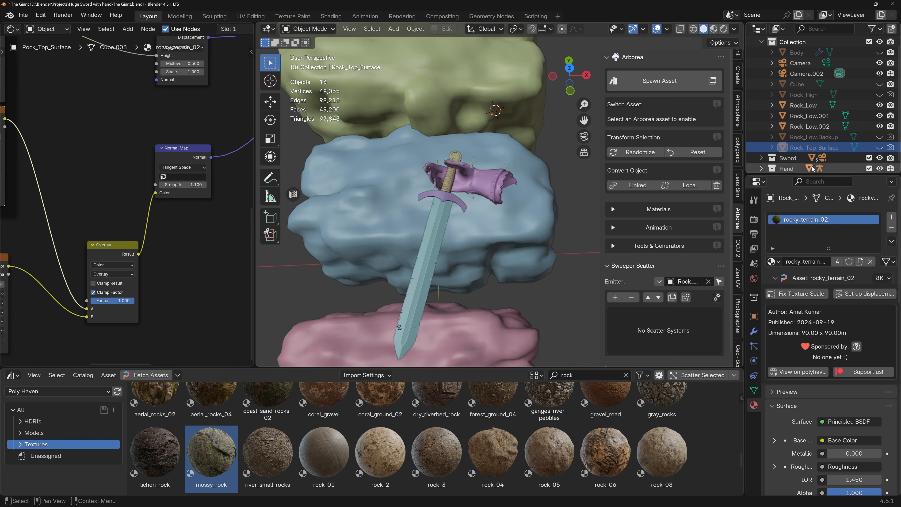
pyautogui.moveTo(539, 227); pyautogui.dragTo(540, 213, button='middle')
pyautogui.click(879, 148)
pyautogui.click(474, 204)
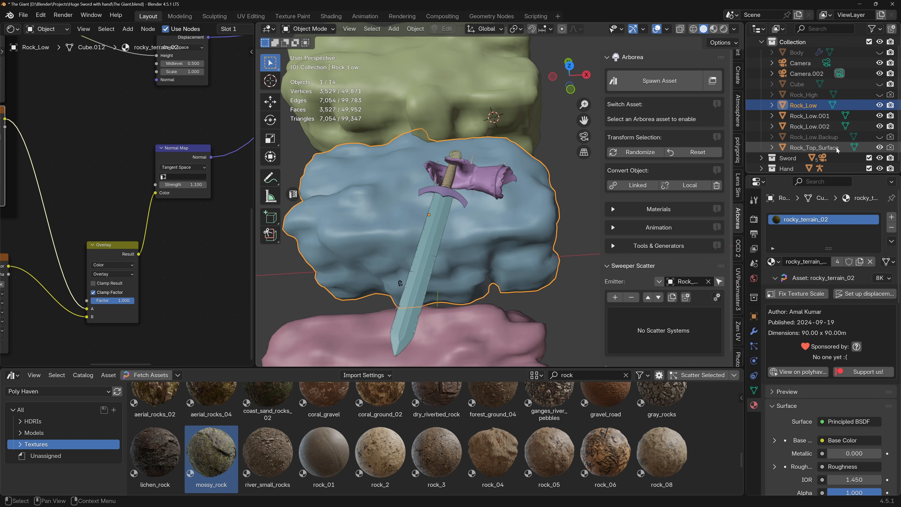
# Select Rock_Top_Surface and scatter California_Sycamore_02 from Arborea's deciduous trees across it.
pyautogui.click(815, 147)
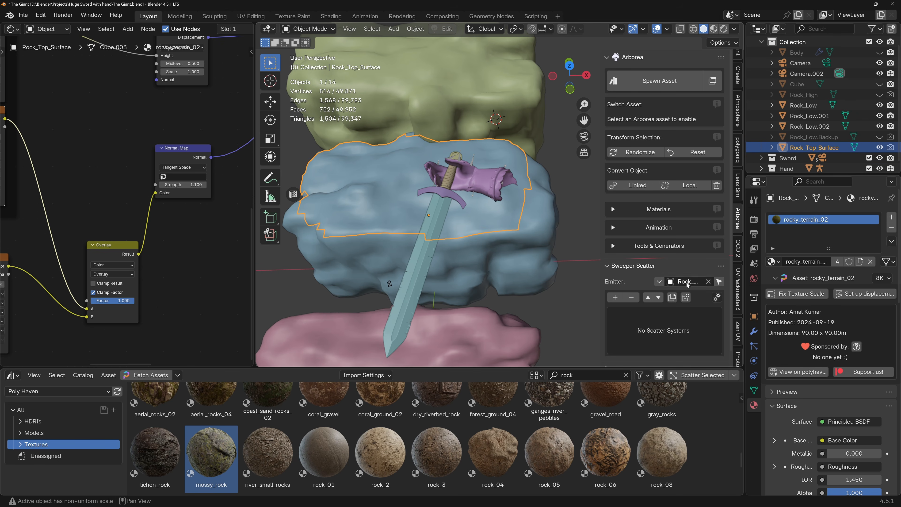
pyautogui.click(617, 85)
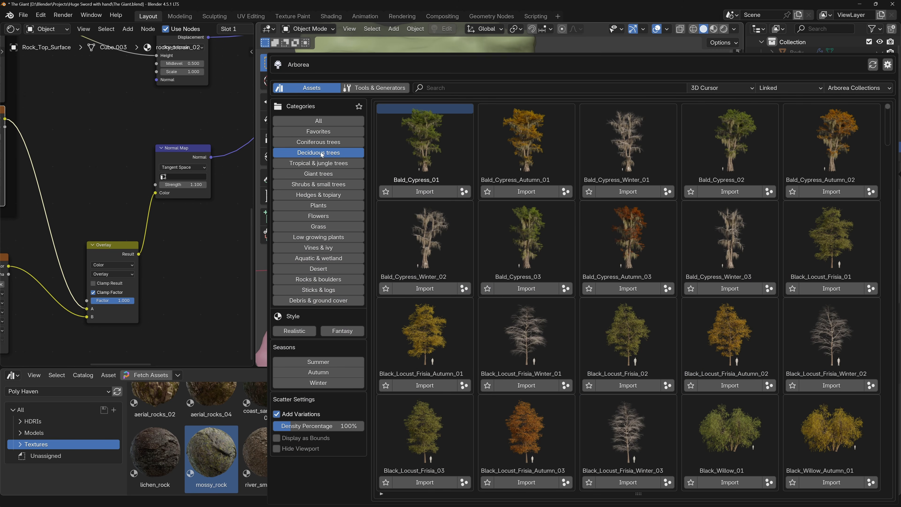
pyautogui.scroll(-10, 546, 331)
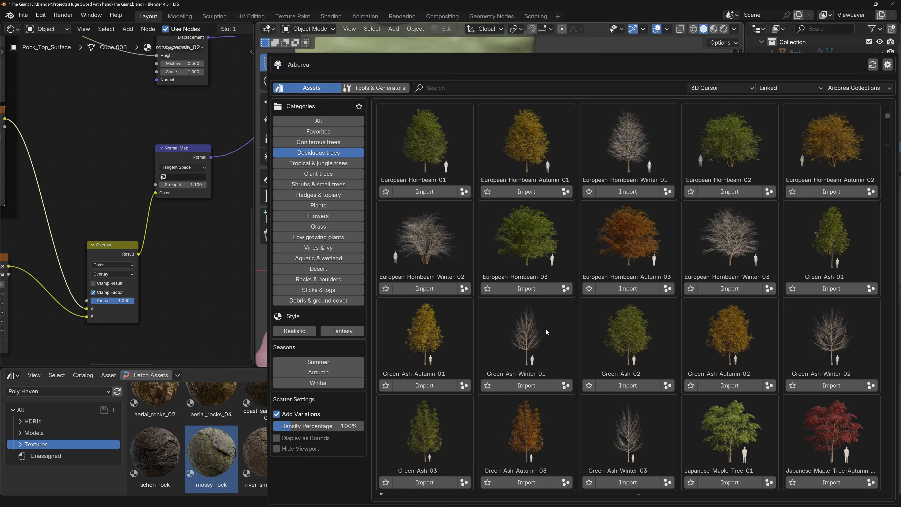
pyautogui.scroll(-6, 546, 332)
pyautogui.scroll(10, 546, 332)
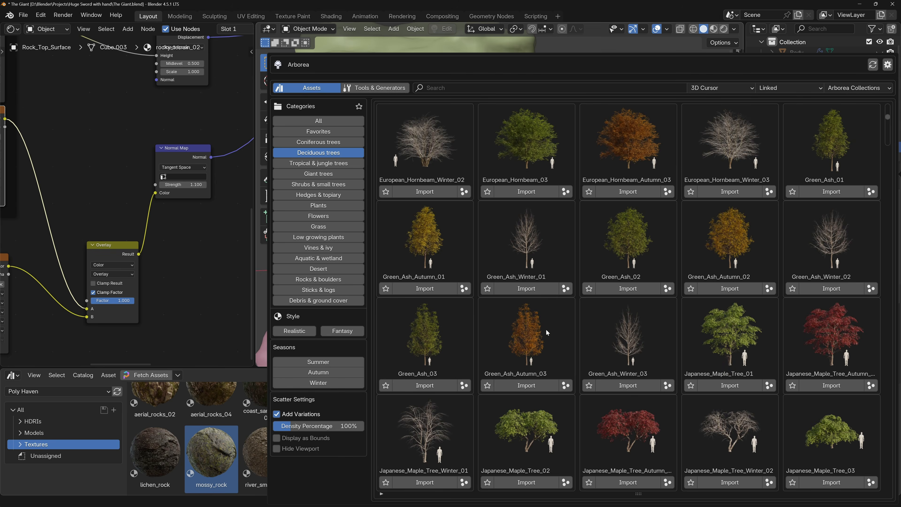
pyautogui.scroll(2, 546, 331)
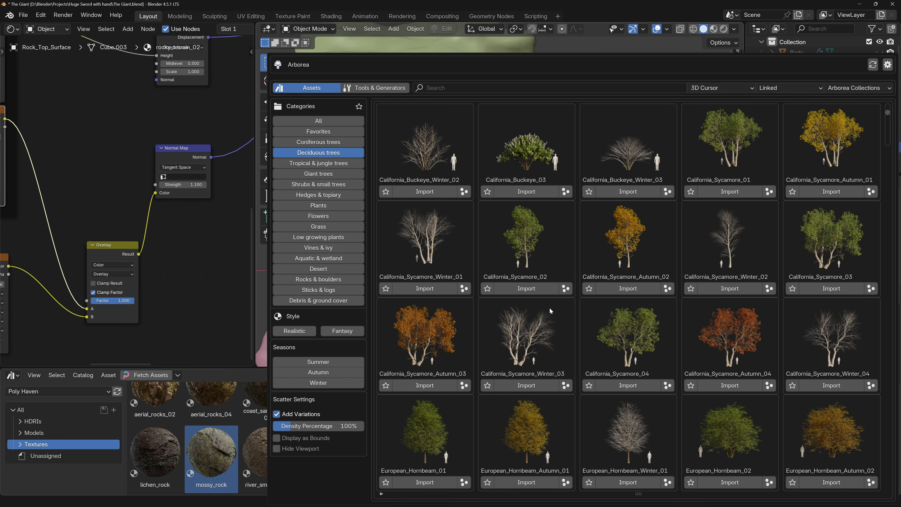
pyautogui.click(565, 288)
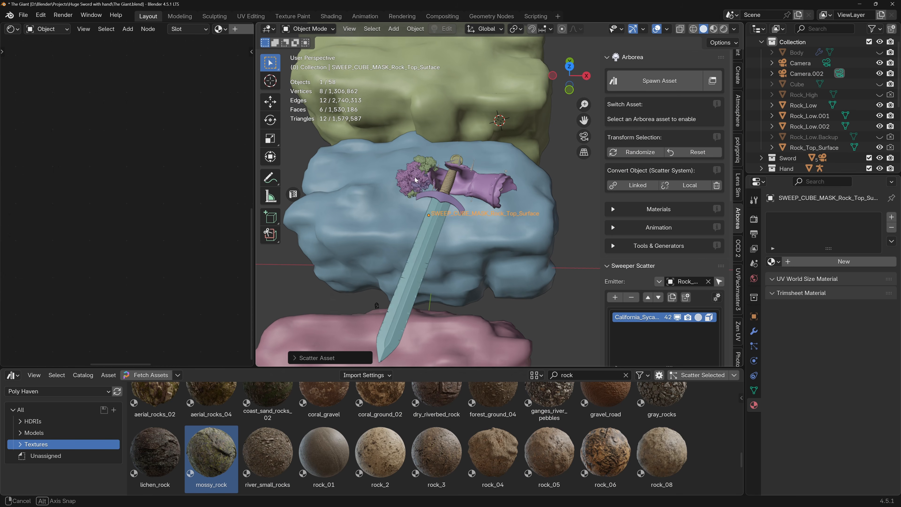
# Save the file and check the scattered sycamores on the middle rock in rendered shading.
pyautogui.hotkey('ctrl', 's')
pyautogui.scroll(3, 419, 200)
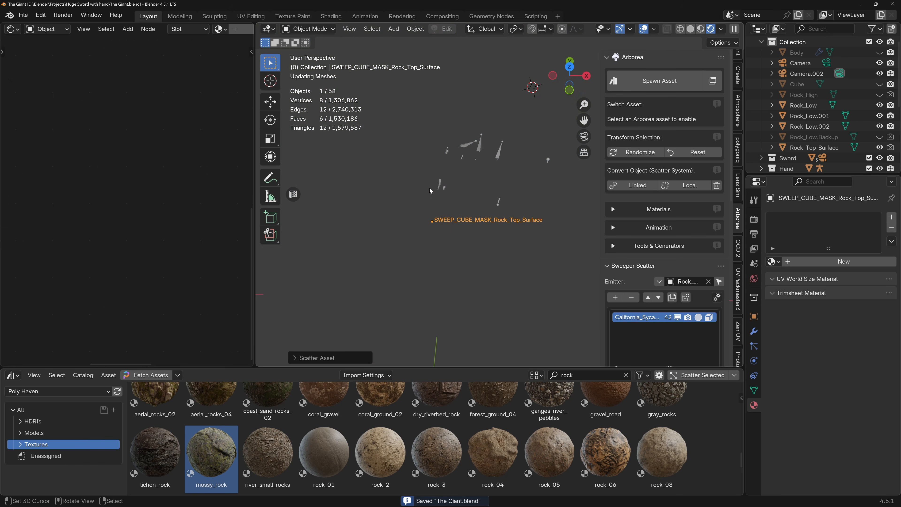
pyautogui.scroll(1, 419, 182)
pyautogui.moveTo(418, 182)
pyautogui.mouseDown(button='middle')
pyautogui.moveTo(410, 176)
pyautogui.moveTo(446, 200)
pyautogui.moveTo(430, 188)
pyautogui.mouseUp(button='middle')
pyautogui.scroll(-2, 435, 183)
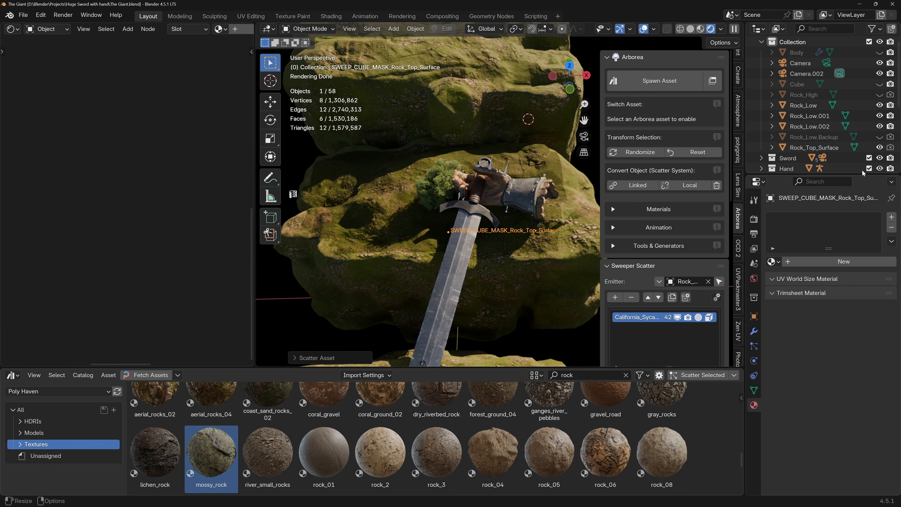
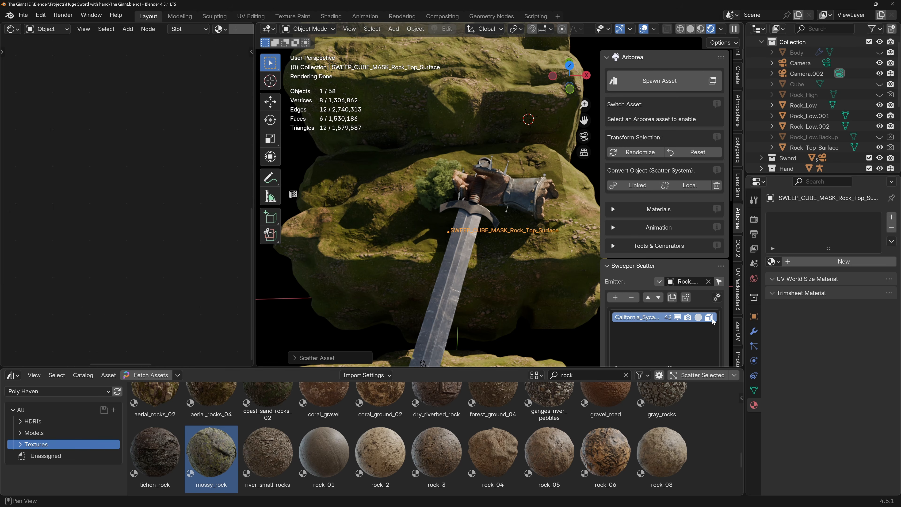
# Turn off the viewport cube mask of the sycamore scatter and set its distribution density to 0.03.
pyautogui.click(708, 317)
pyautogui.moveTo(429, 170); pyautogui.dragTo(470, 208, button='middle')
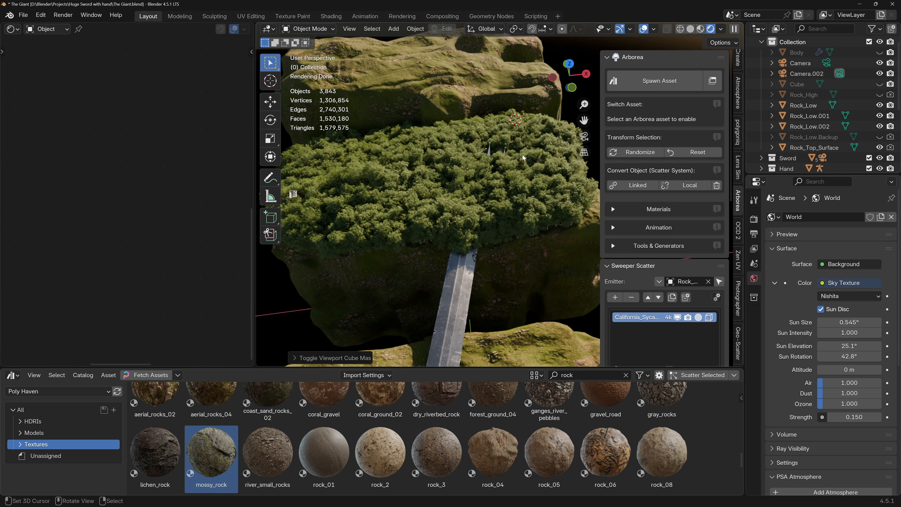
pyautogui.press('KP_7')
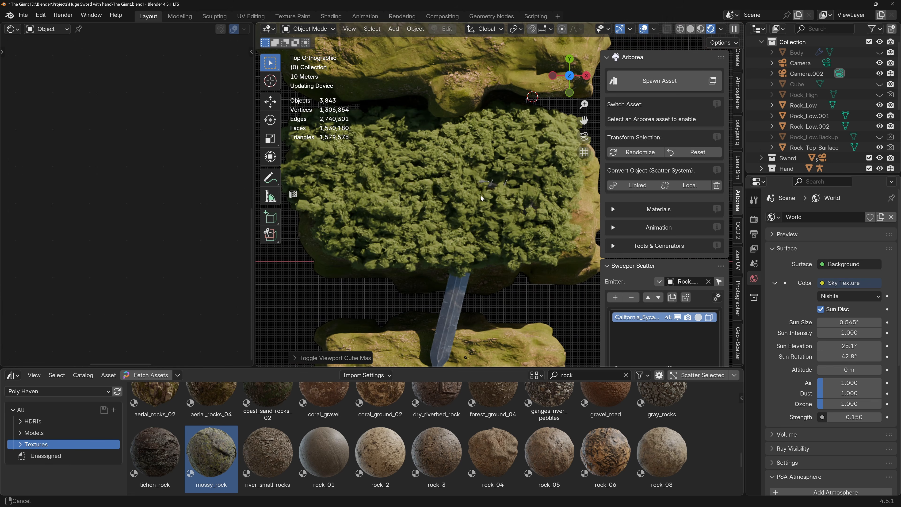
pyautogui.scroll(-10, 654, 286)
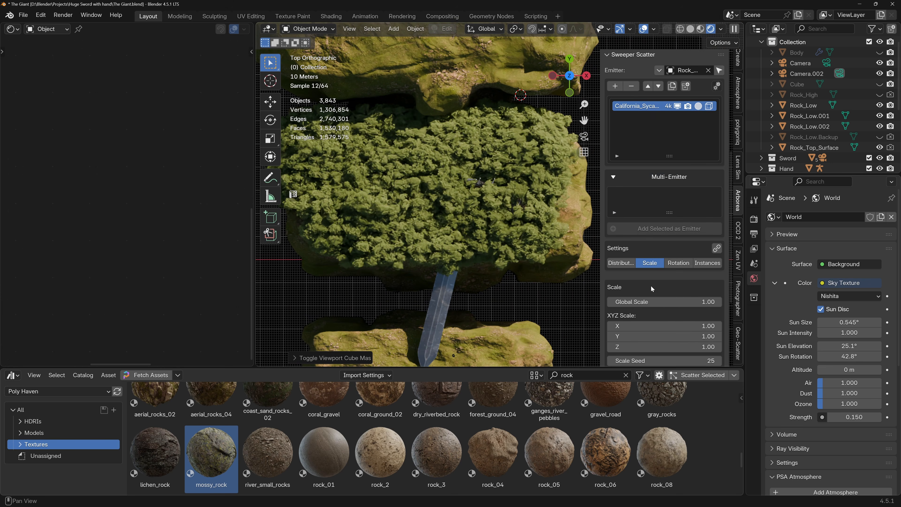
pyautogui.scroll(-2, 651, 288)
pyautogui.click(621, 242)
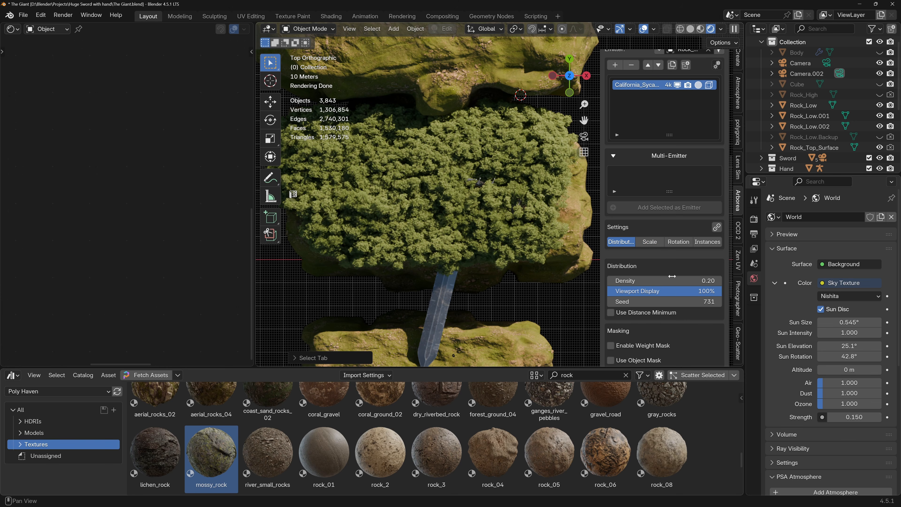
pyautogui.moveTo(671, 276); pyautogui.dragTo(622, 281)
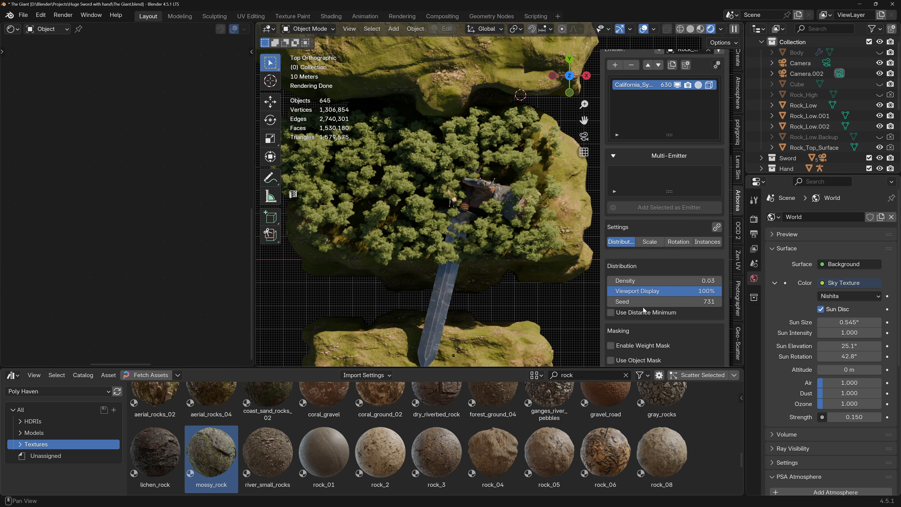
# Enable the weight mask for the sycamore scatter and create a weight paint group named Middle rock for it.
pyautogui.scroll(-2, 642, 307)
pyautogui.click(611, 324)
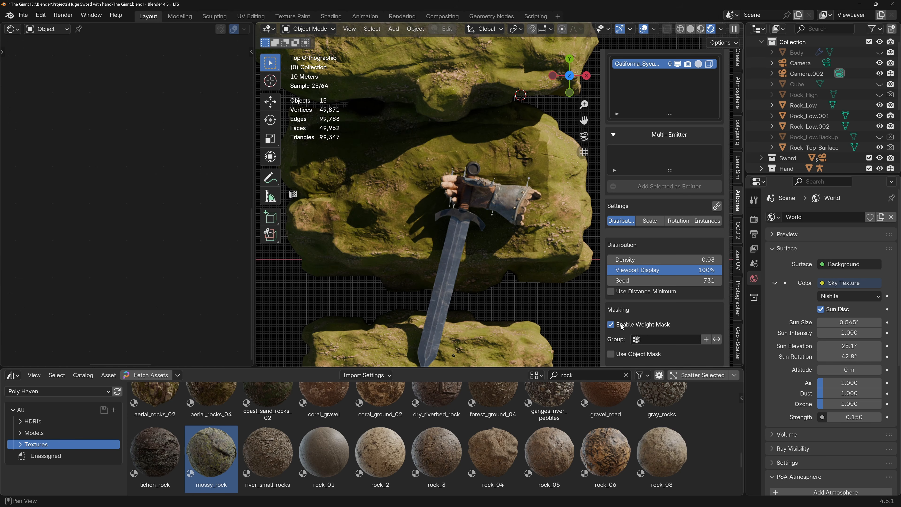
pyautogui.click(682, 339)
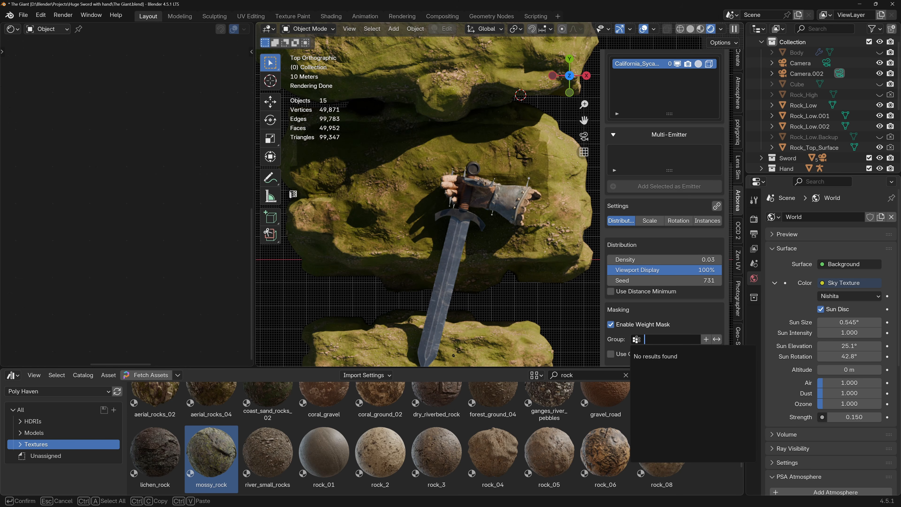
pyautogui.click(706, 340)
pyautogui.click(706, 340)
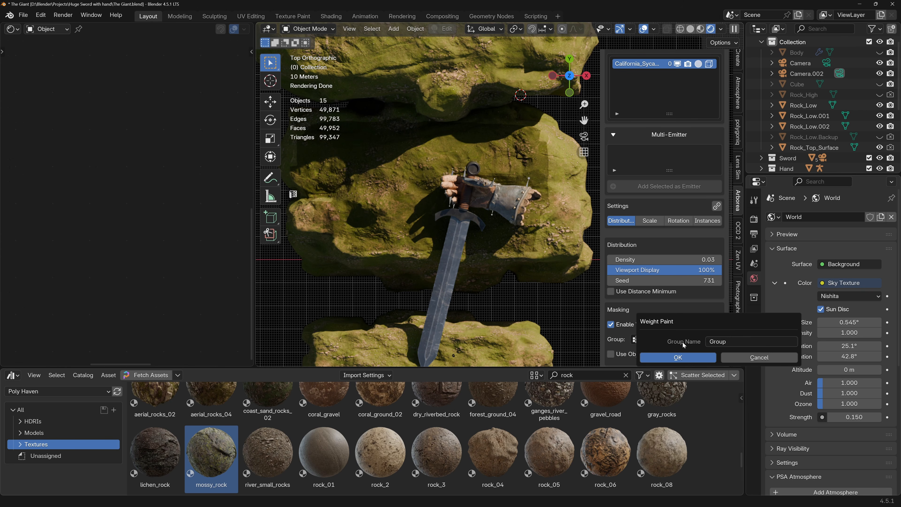
pyautogui.click(731, 341)
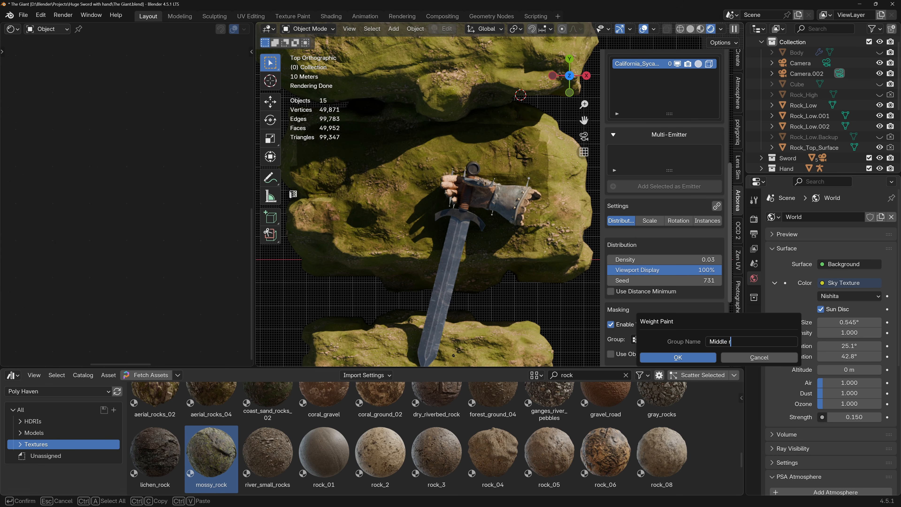
pyautogui.press('Return')
pyautogui.click(683, 356)
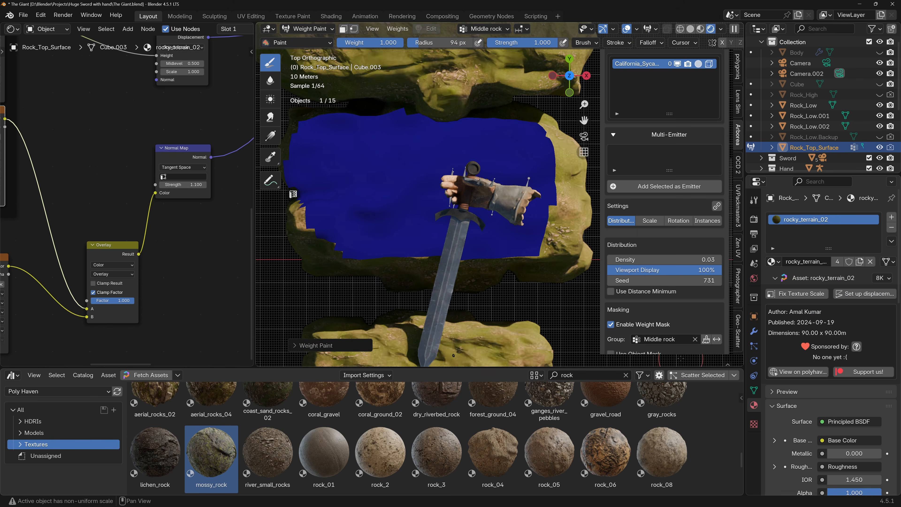
# Paint full weight around the hand and sword hilt, invert the mask to clear trees there, and return to Object Mode.
pyautogui.moveTo(453, 235)
pyautogui.mouseDown()
pyautogui.moveTo(460, 173)
pyautogui.moveTo(483, 181)
pyautogui.moveTo(507, 207)
pyautogui.moveTo(476, 169)
pyautogui.moveTo(445, 172)
pyautogui.moveTo(452, 221)
pyautogui.moveTo(469, 231)
pyautogui.moveTo(456, 248)
pyautogui.moveTo(455, 238)
pyautogui.mouseUp()
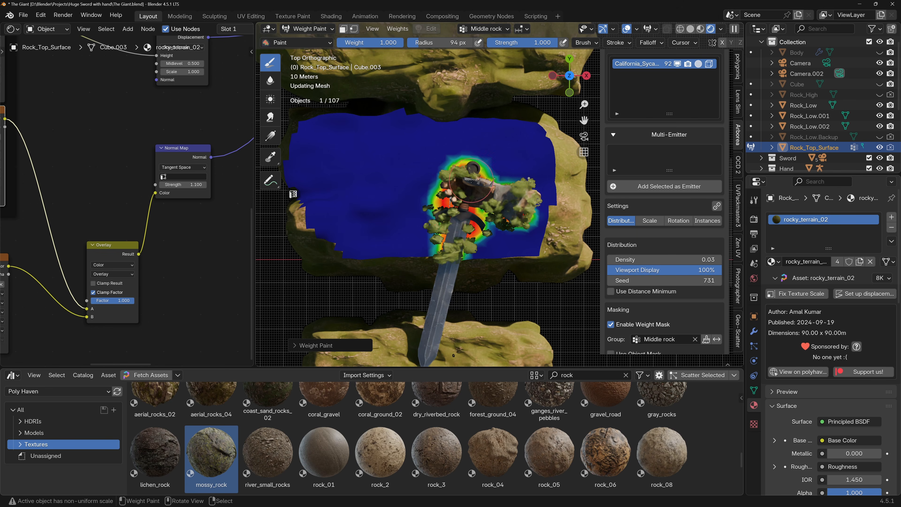
pyautogui.click(716, 339)
pyautogui.moveTo(465, 182)
pyautogui.mouseDown()
pyautogui.moveTo(462, 219)
pyautogui.moveTo(437, 240)
pyautogui.moveTo(465, 235)
pyautogui.mouseUp()
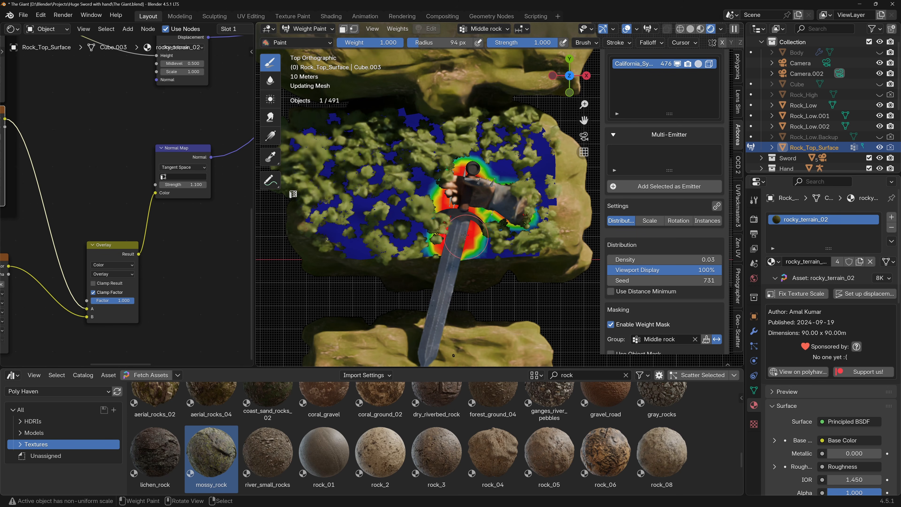
pyautogui.moveTo(494, 205)
pyautogui.mouseDown()
pyautogui.moveTo(485, 199)
pyautogui.moveTo(496, 188)
pyautogui.moveTo(483, 171)
pyautogui.moveTo(457, 170)
pyautogui.moveTo(448, 240)
pyautogui.moveTo(471, 243)
pyautogui.moveTo(460, 217)
pyautogui.mouseUp()
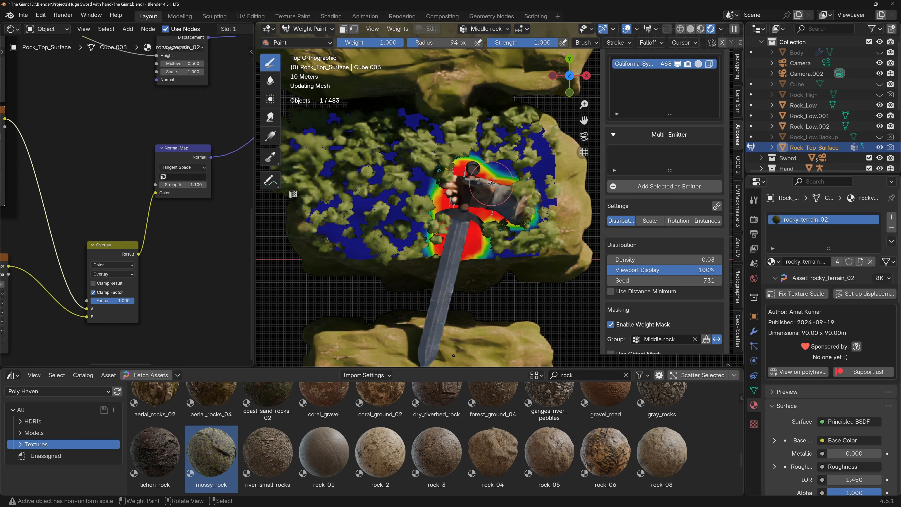
pyautogui.hotkey('ctrl', 'Tab')
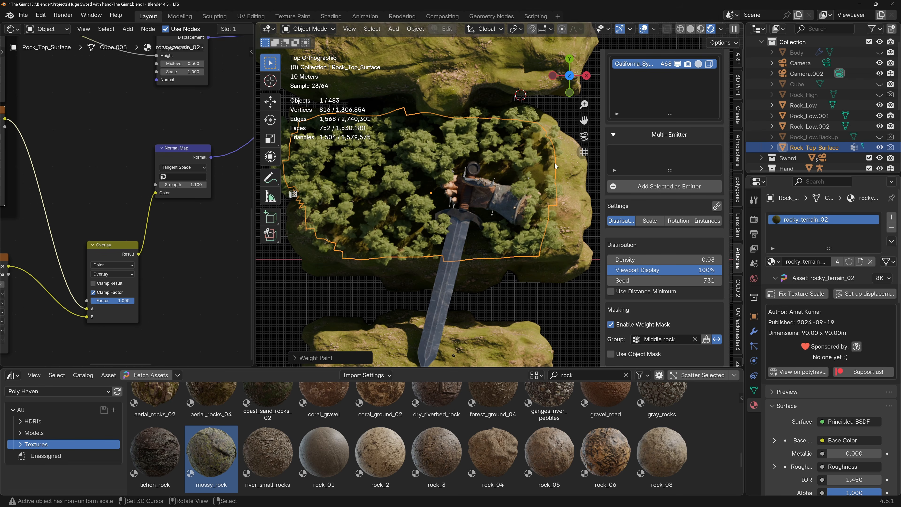
# Hide Rock_Top_Surface in the viewport and check the masked trees through Camera.002 and from above.
pyautogui.click(880, 148)
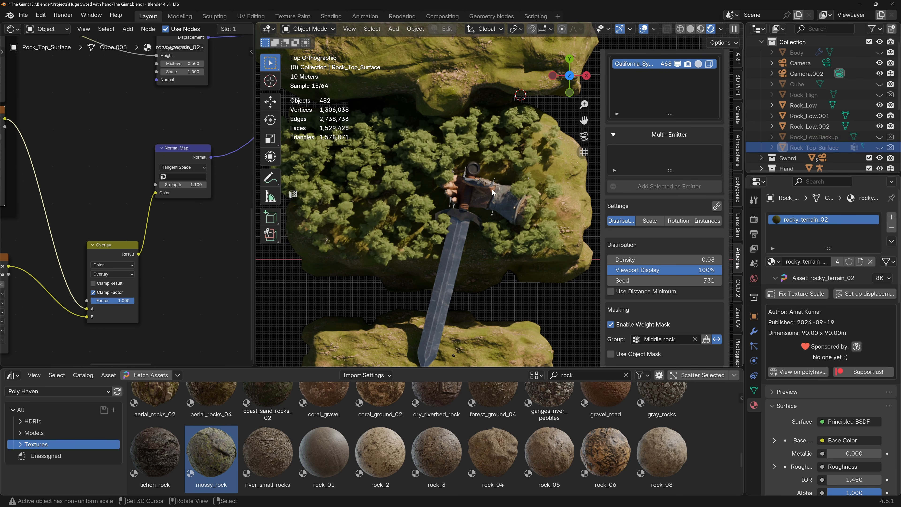
pyautogui.moveTo(483, 198)
pyautogui.mouseDown(button='middle')
pyautogui.moveTo(479, 158)
pyautogui.moveTo(473, 193)
pyautogui.mouseUp(button='middle')
pyautogui.press('KP_0')
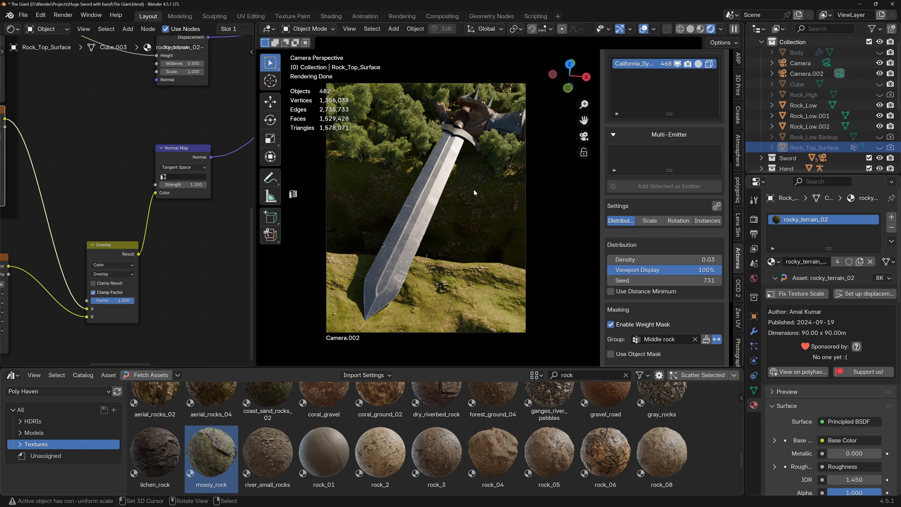
pyautogui.press('KP_0')
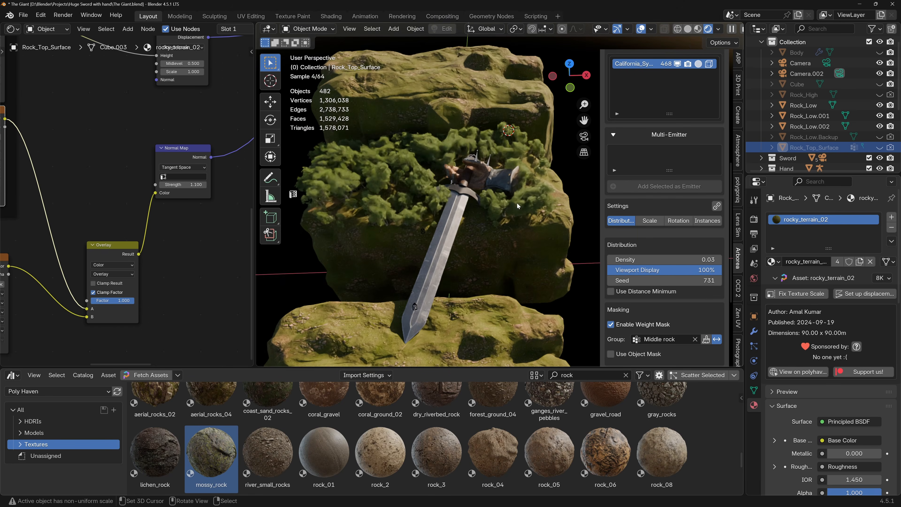
pyautogui.moveTo(511, 206); pyautogui.dragTo(499, 226, button='middle')
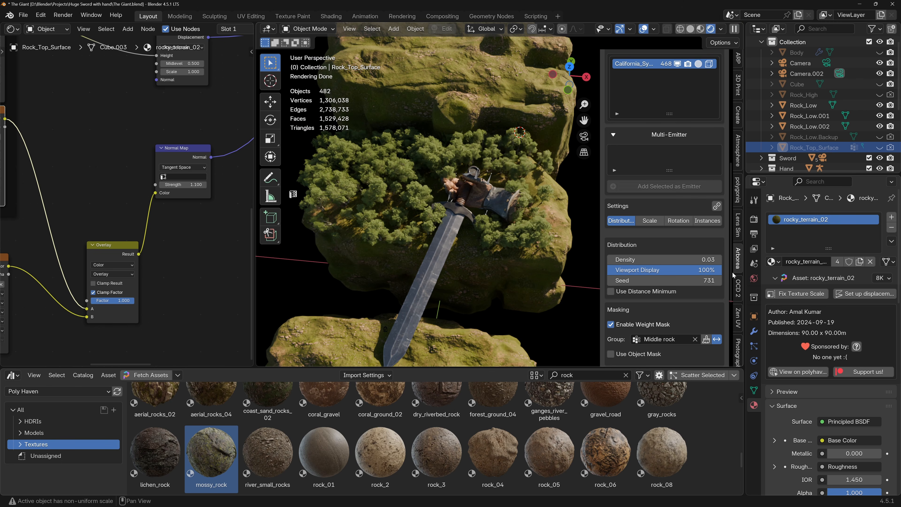
# Enable camera culling for the scattered sycamore instances using Camera.002 and check the trees through that camera.
pyautogui.click(738, 345)
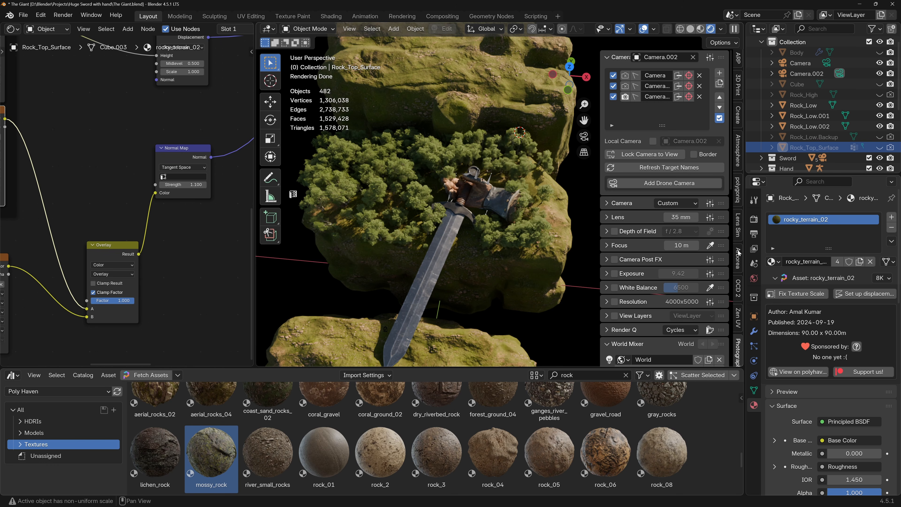
pyautogui.click(737, 258)
pyautogui.scroll(-10, 663, 263)
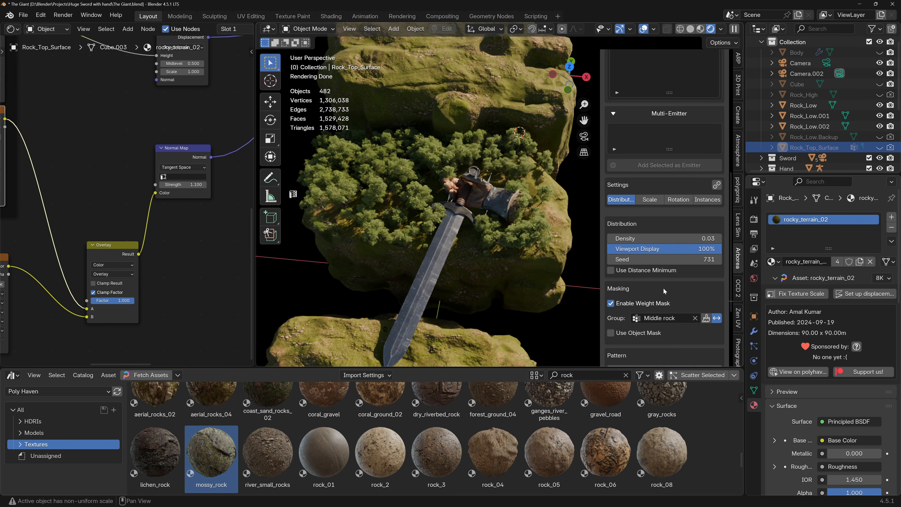
pyautogui.click(702, 201)
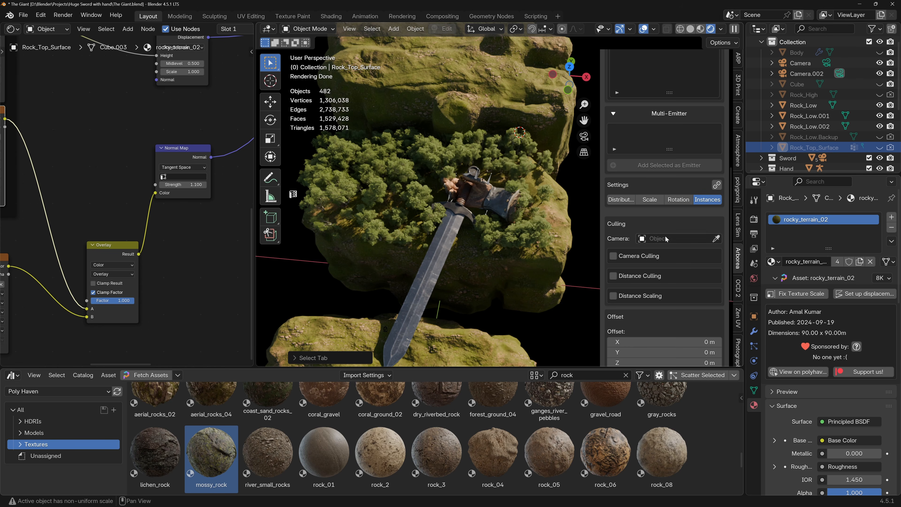
pyautogui.click(619, 256)
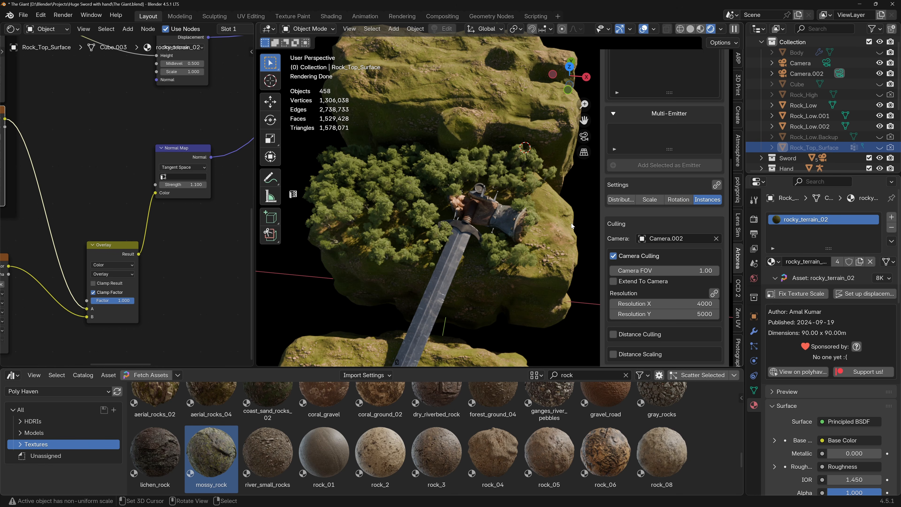
pyautogui.press('KP_0')
pyautogui.keyDown('shift'); pyautogui.moveTo(471, 150); pyautogui.dragTo(498, 159, button='middle'); pyautogui.keyUp('shift')
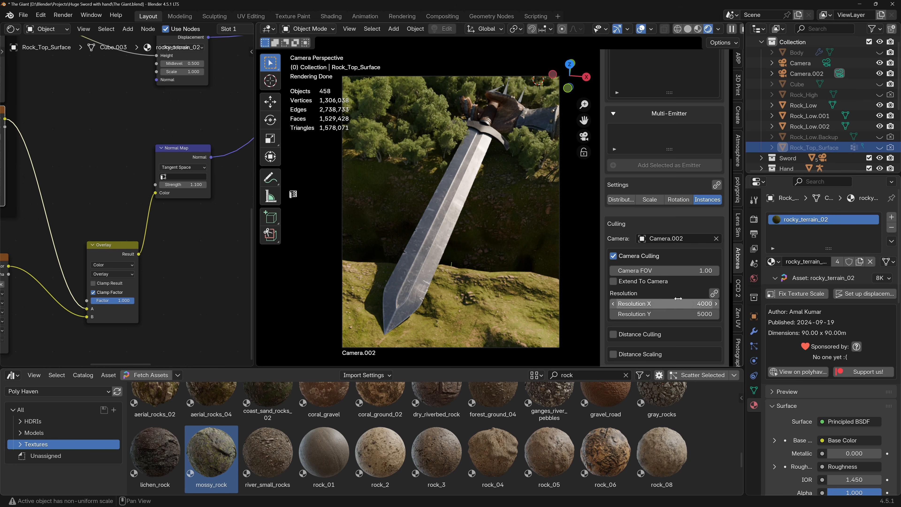
# Step through distribution seeds for the sycamore scatter and settle on seed 740.
pyautogui.scroll(2, 623, 224)
pyautogui.click(622, 220)
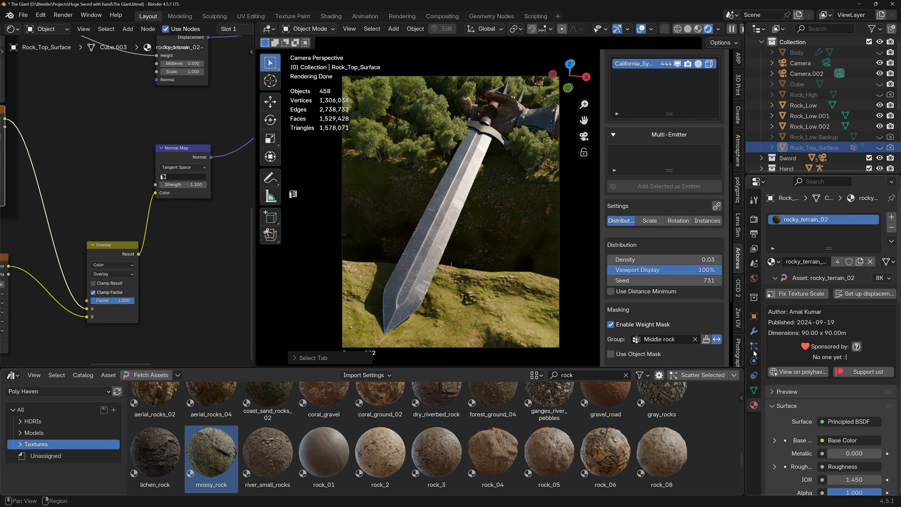
pyautogui.click(718, 281)
pyautogui.click(718, 280)
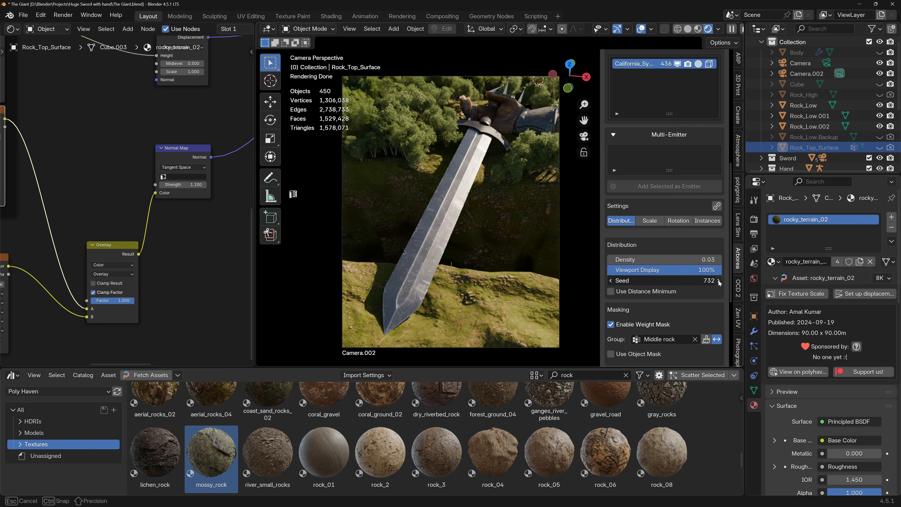
pyautogui.click(718, 280)
pyautogui.click(718, 281)
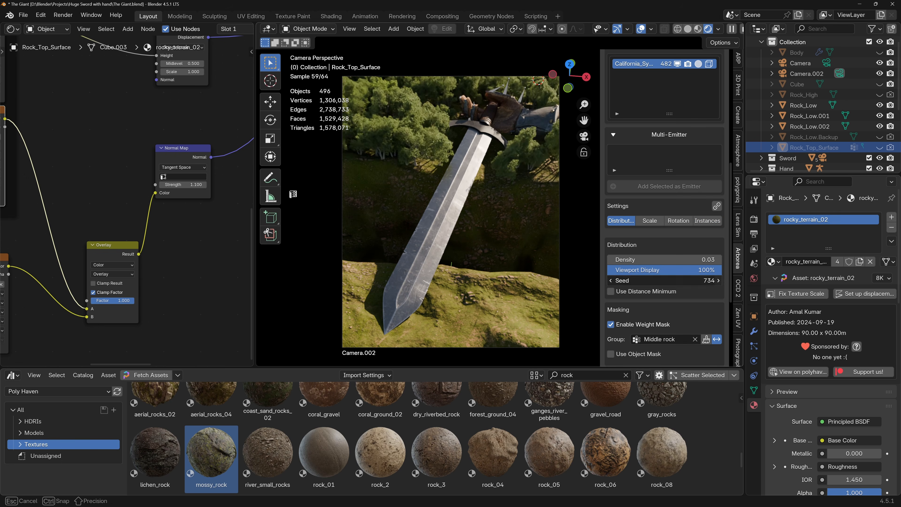
pyautogui.click(718, 280)
pyautogui.click(718, 281)
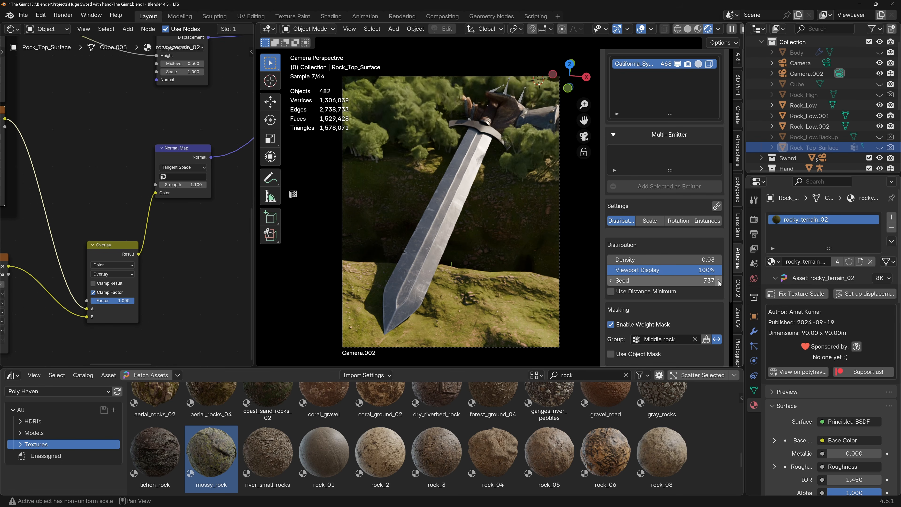
pyautogui.click(718, 280)
pyautogui.click(718, 280)
pyautogui.click(718, 281)
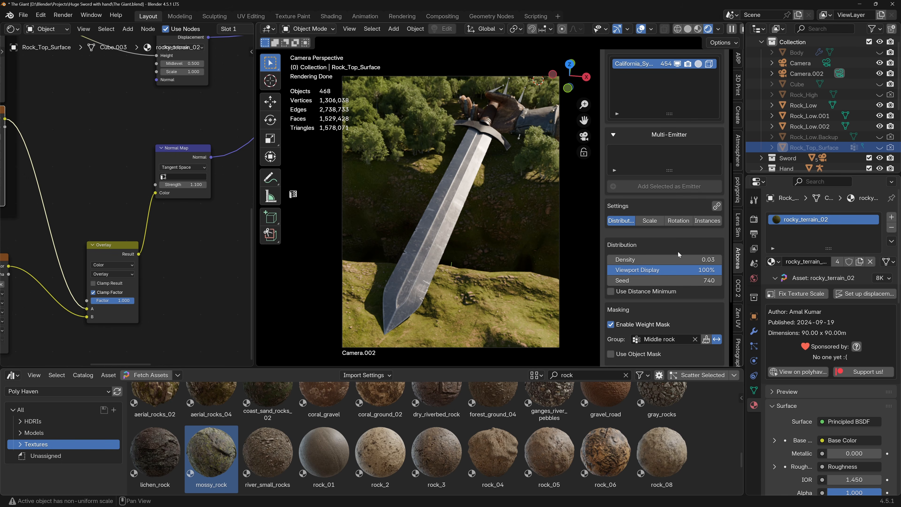
# Try a different global scale for the sycamores, undo it, and set the scale seed to 30.
pyautogui.click(649, 220)
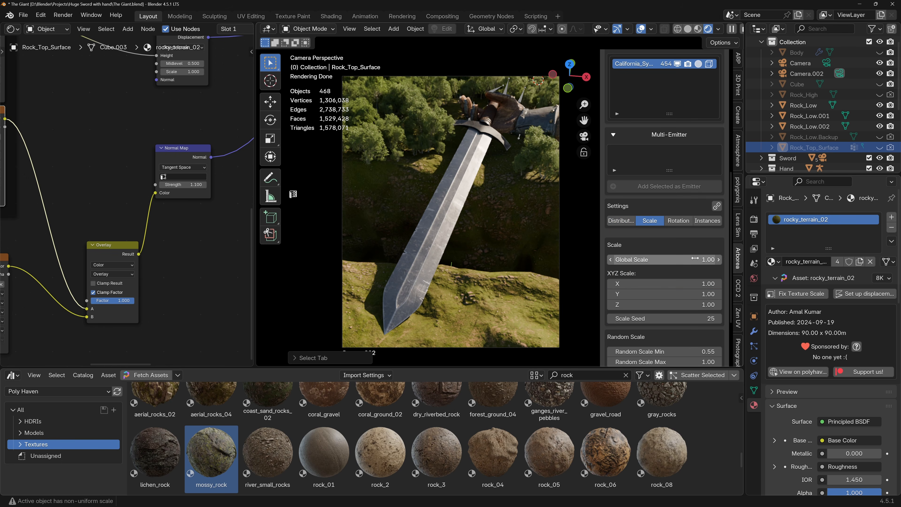
pyautogui.moveTo(667, 259); pyautogui.dragTo(692, 260)
pyautogui.hotkey('ctrl', 'z')
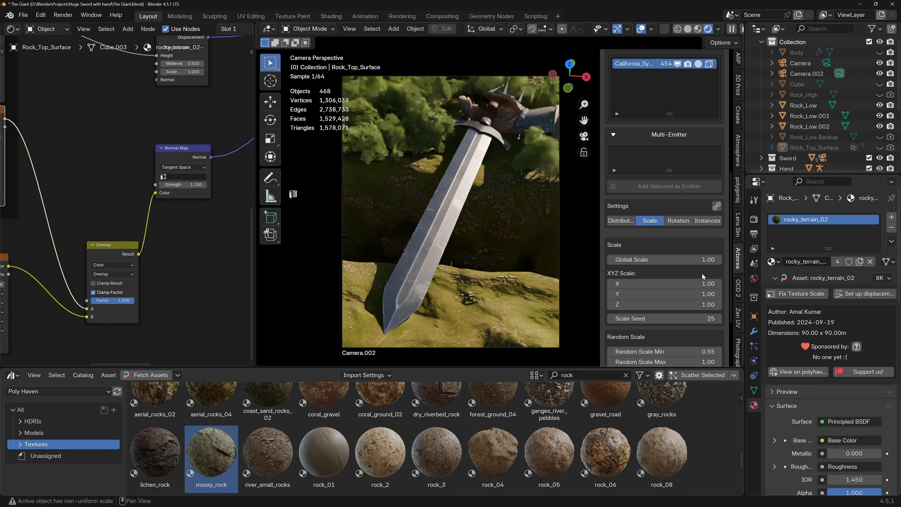
pyautogui.click(718, 320)
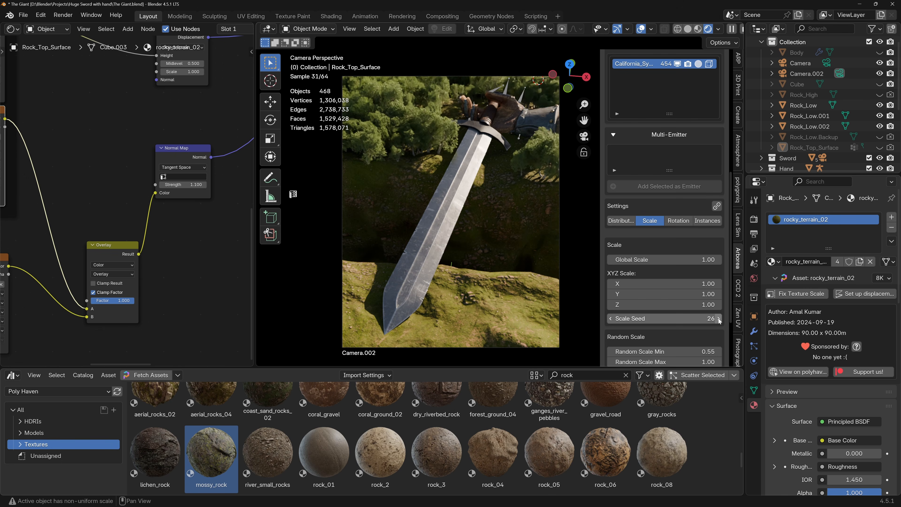
pyautogui.click(718, 318)
pyautogui.click(718, 318)
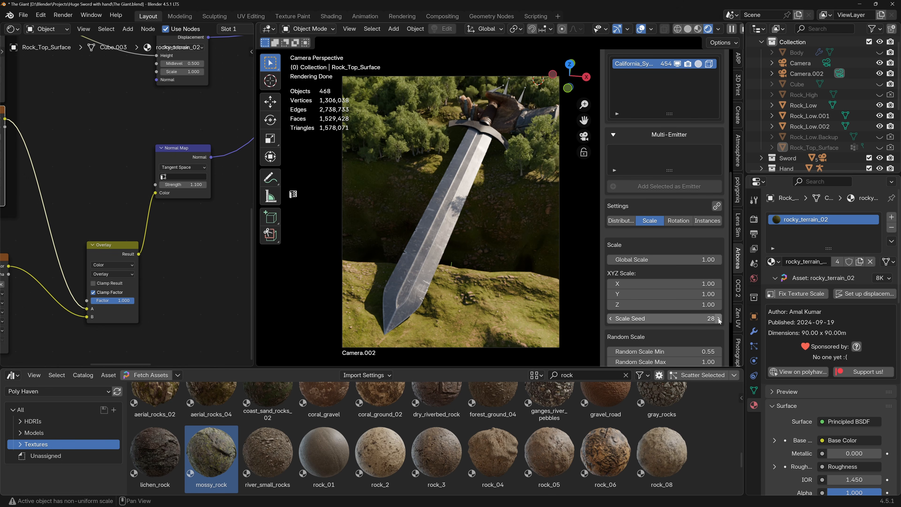
pyautogui.click(718, 319)
pyautogui.click(718, 318)
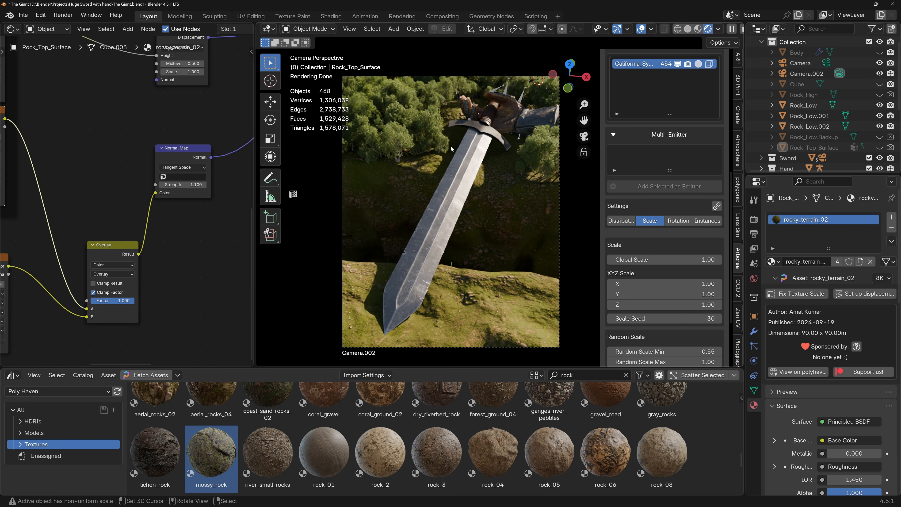
pyautogui.moveTo(371, 188); pyautogui.dragTo(461, 198, button='middle')
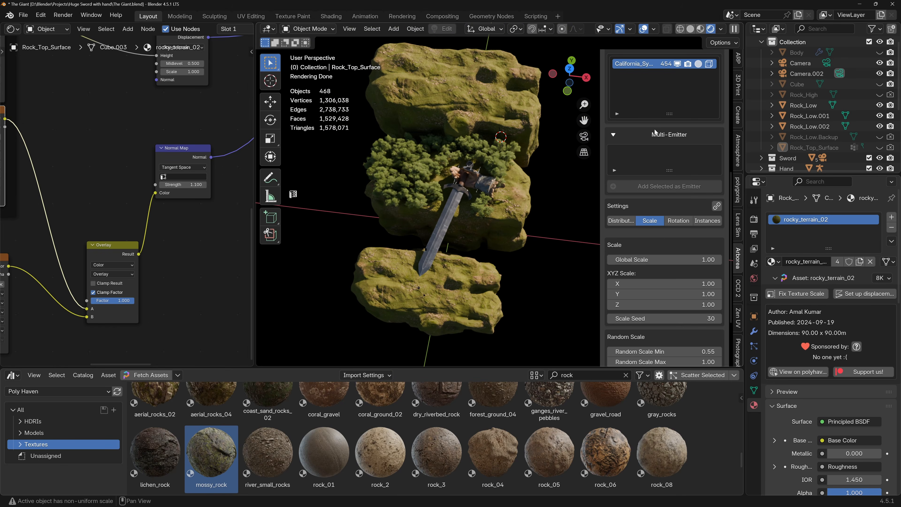
pyautogui.scroll(10, 654, 129)
pyautogui.scroll(-3, 666, 253)
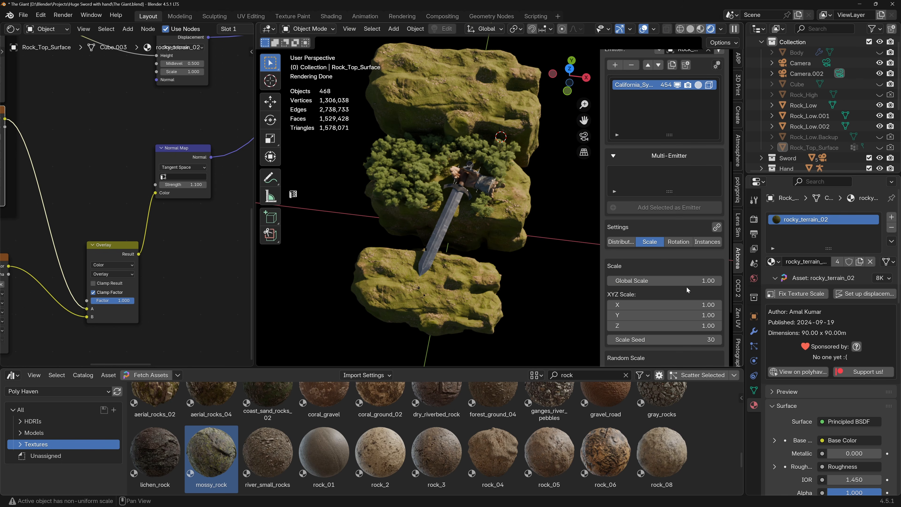
# Lower the sycamore scatter's density to 0.01 and check the tree coverage around the hand from above.
pyautogui.click(630, 243)
pyautogui.moveTo(706, 280); pyautogui.dragTo(690, 281)
pyautogui.scroll(1, 418, 180)
pyautogui.moveTo(418, 180); pyautogui.dragTo(428, 210, button='middle')
pyautogui.scroll(1, 427, 210)
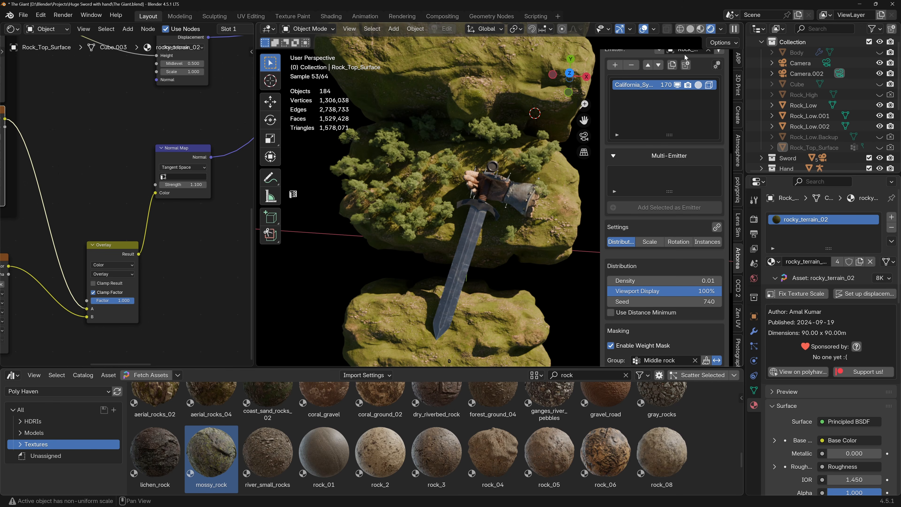
# Find lombardy_poplar_01 among Arborea's deciduous trees and add it to the scatter system on the rock-top emitter.
pyautogui.scroll(8, 649, 93)
pyautogui.click(651, 83)
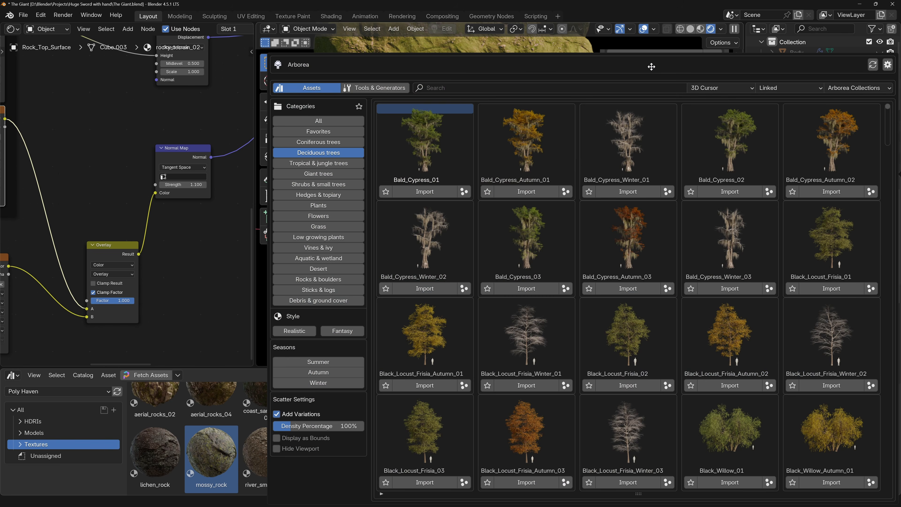
pyautogui.scroll(-5, 522, 239)
pyautogui.scroll(-5, 522, 246)
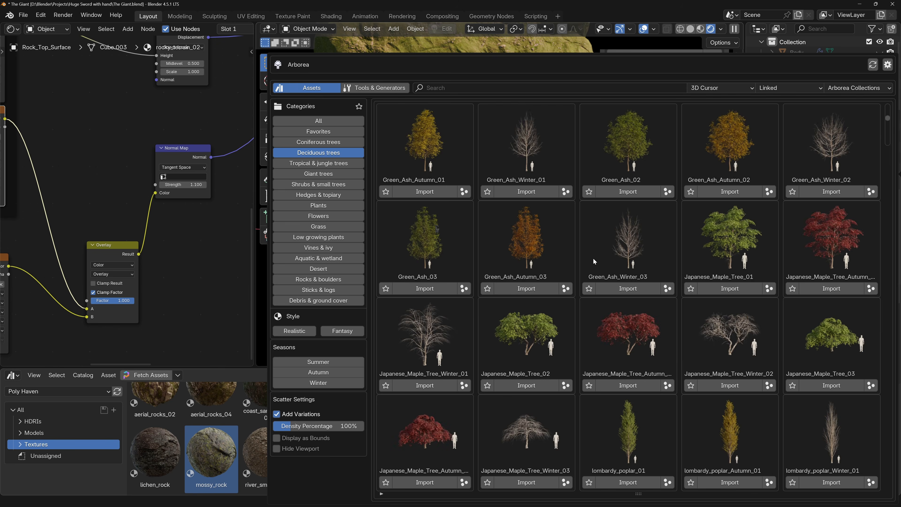
pyautogui.click(667, 385)
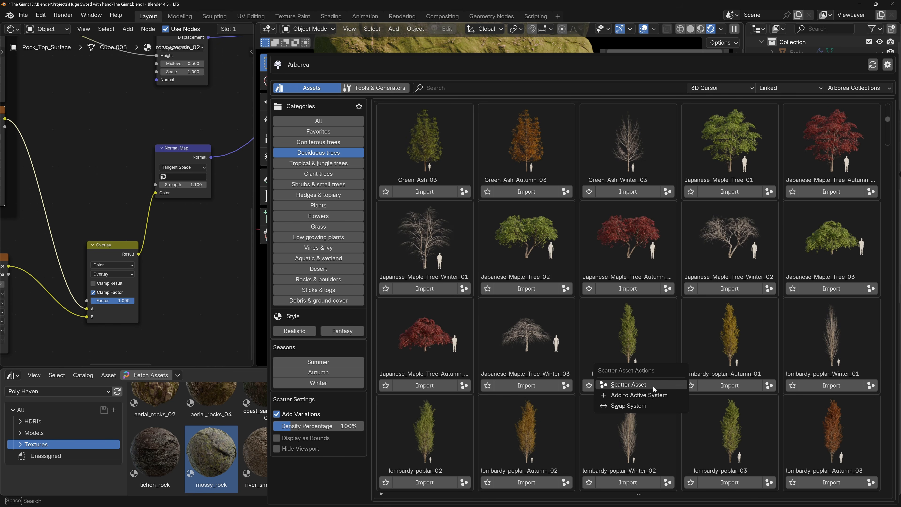
pyautogui.click(636, 385)
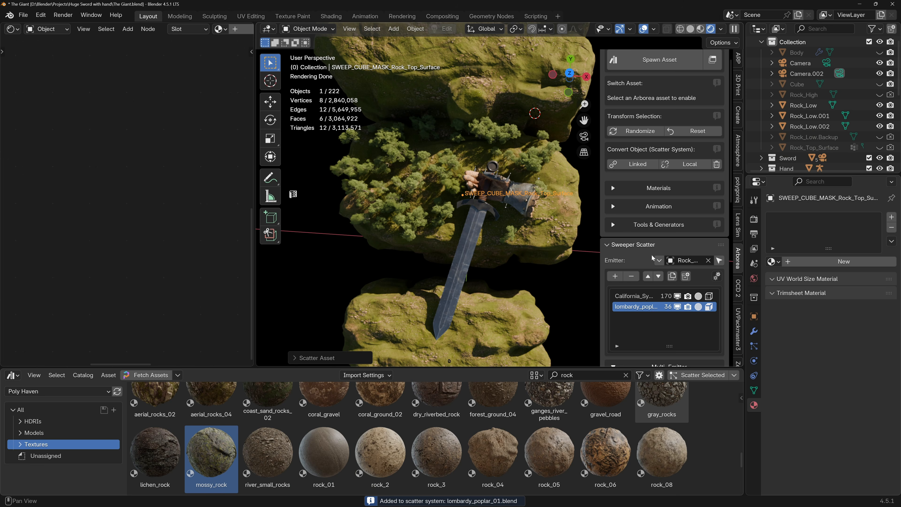
# Turn off the viewport cube mask for the lombardy poplar scatter and set its density to 0.03.
pyautogui.click(708, 307)
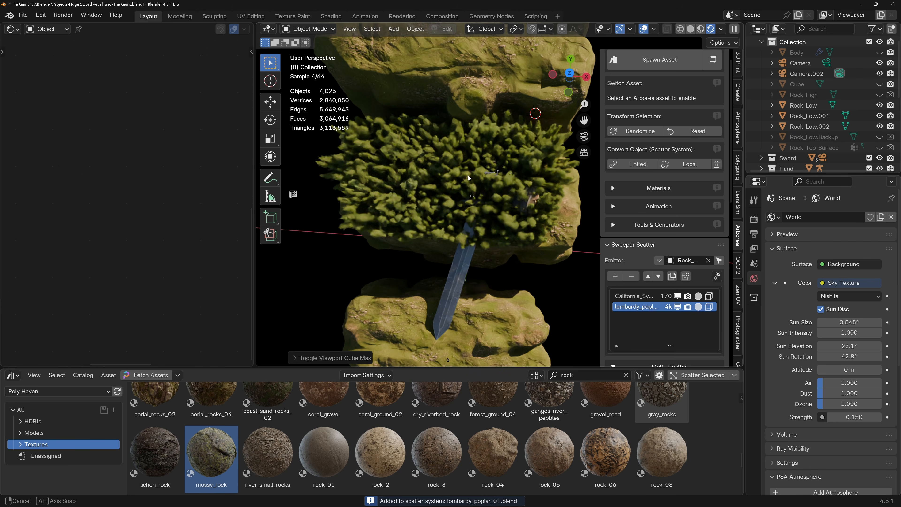
pyautogui.moveTo(469, 169); pyautogui.dragTo(472, 159, button='middle')
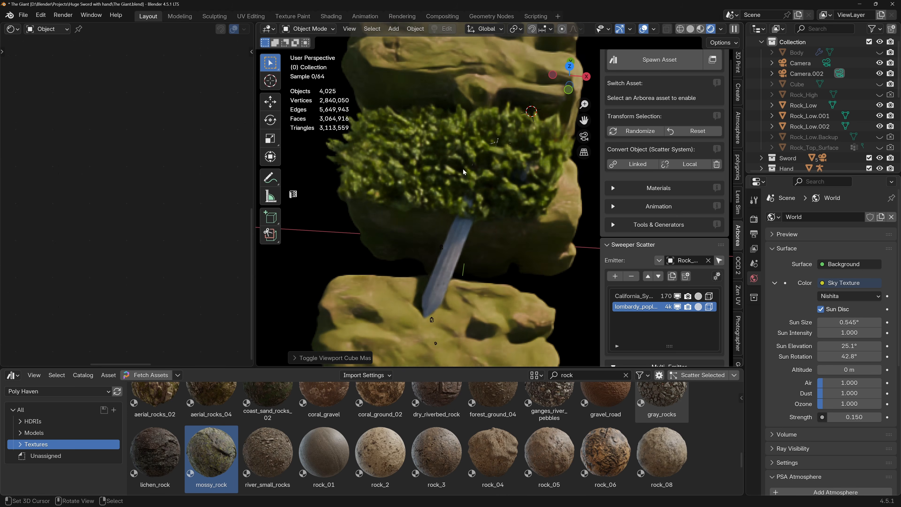
pyautogui.scroll(-10, 663, 311)
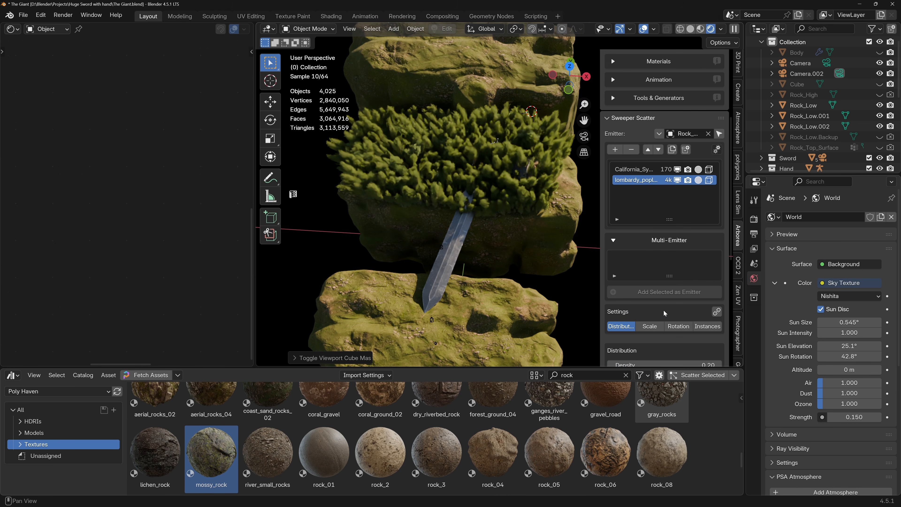
pyautogui.click(663, 323)
pyautogui.write('0.')
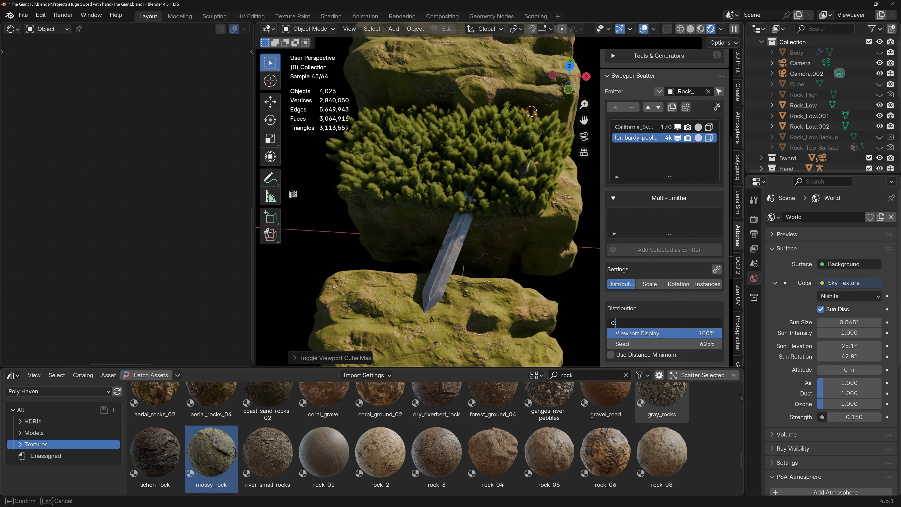
pyautogui.write('03')
pyautogui.press('Return')
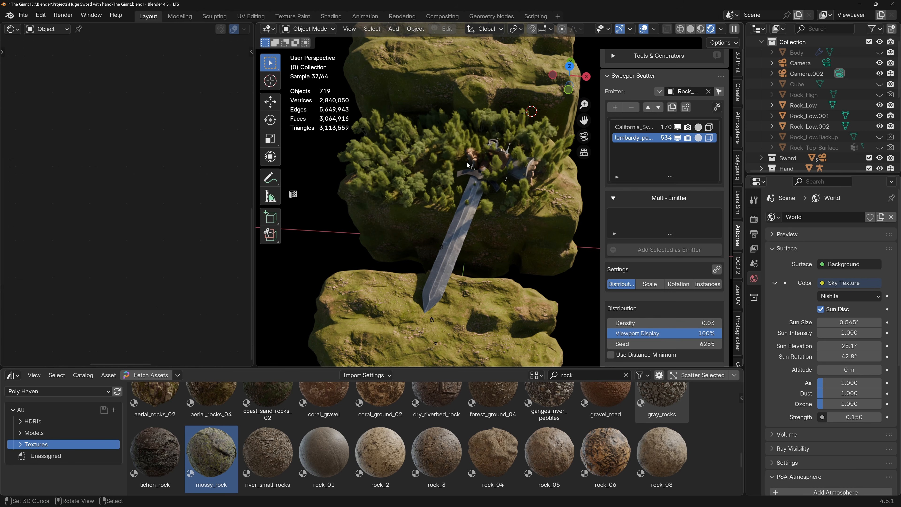
pyautogui.moveTo(467, 161); pyautogui.dragTo(473, 144, button='middle')
pyautogui.scroll(4, 469, 151)
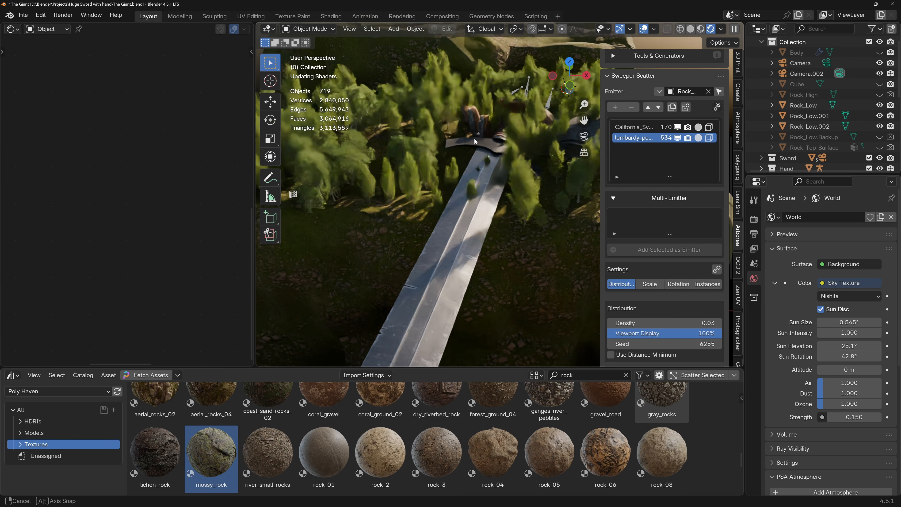
# Enable a weight mask for the poplar scatter using the Middle rock vertex group and invert it.
pyautogui.scroll(-3, 636, 269)
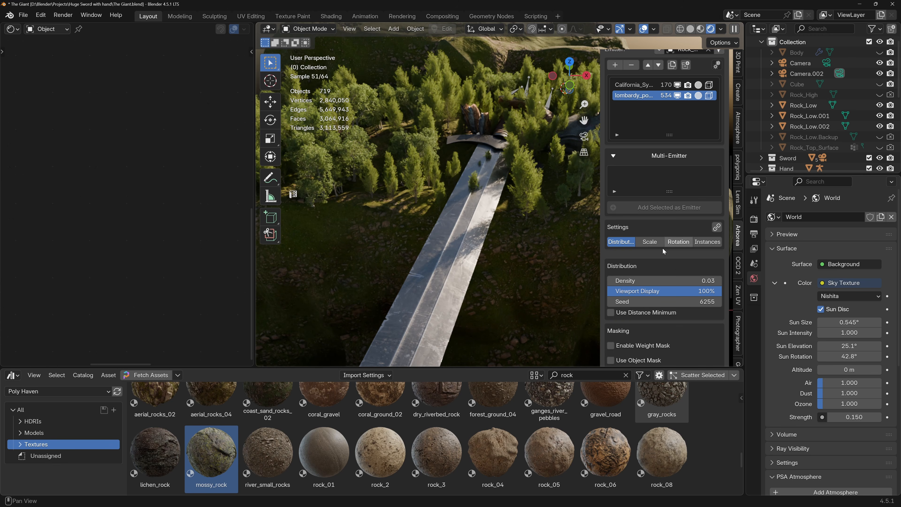
pyautogui.scroll(-9, 673, 269)
pyautogui.click(610, 210)
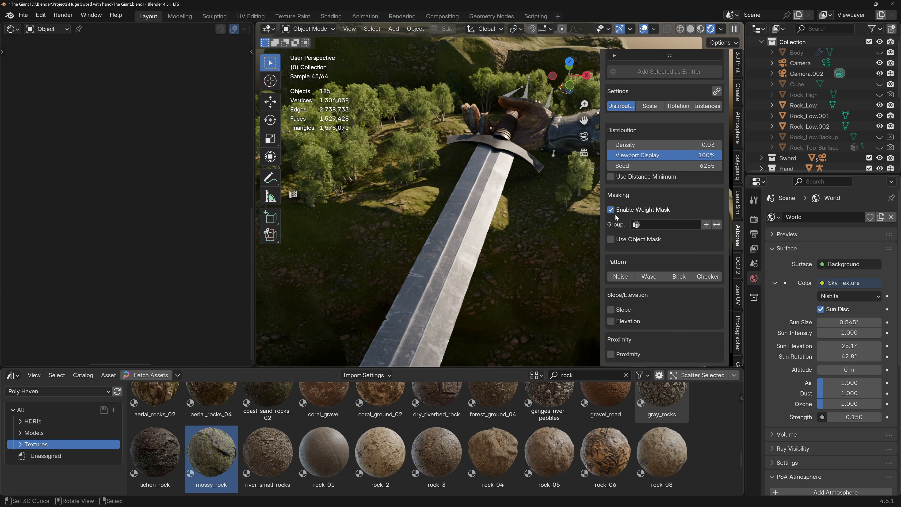
pyautogui.click(678, 224)
pyautogui.click(654, 241)
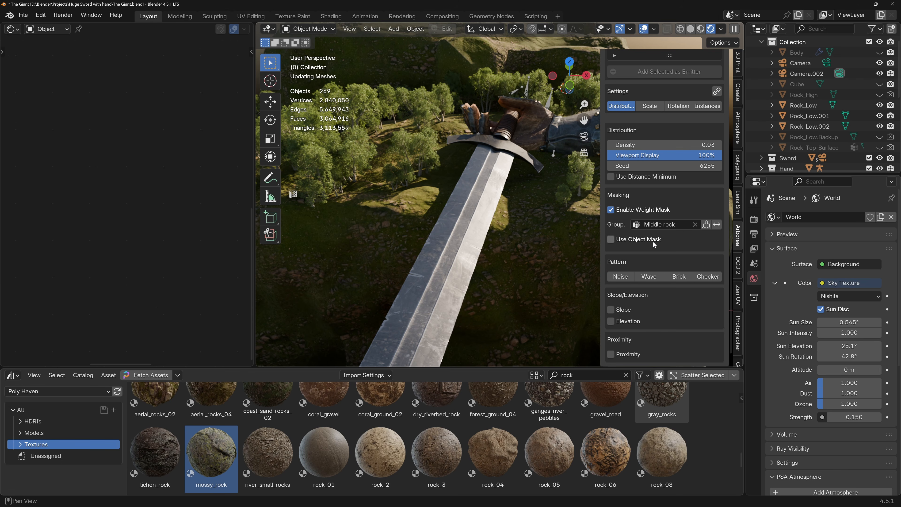
pyautogui.click(716, 225)
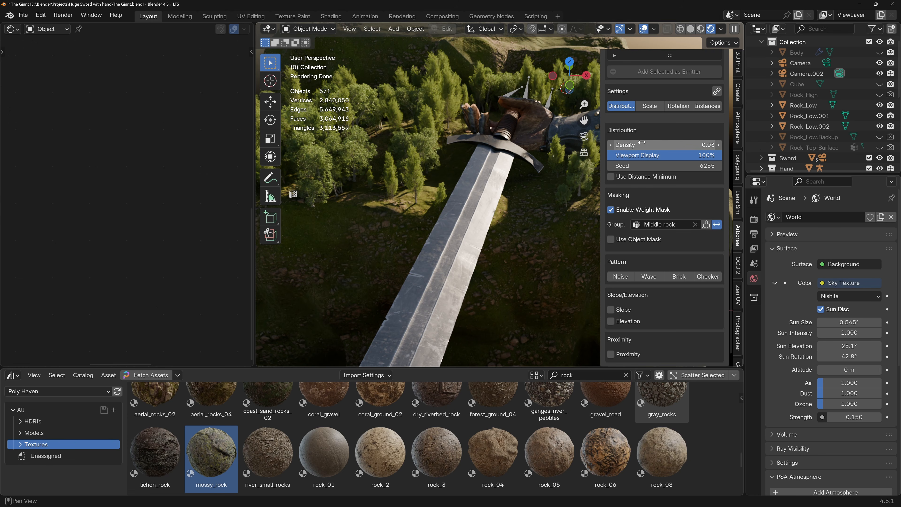
# Try seed 6256 for the poplar distribution through Camera.002 and return to seed 6255.
pyautogui.press('KP_0')
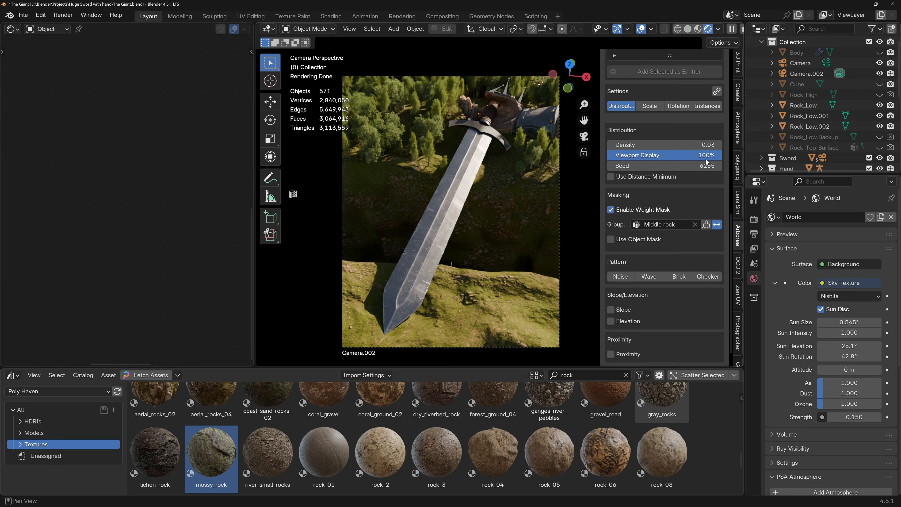
pyautogui.click(718, 165)
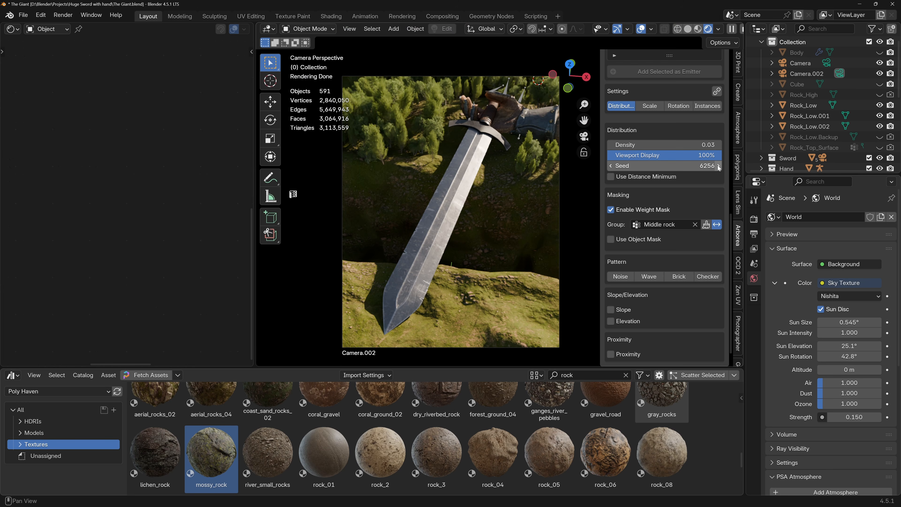
pyautogui.click(613, 166)
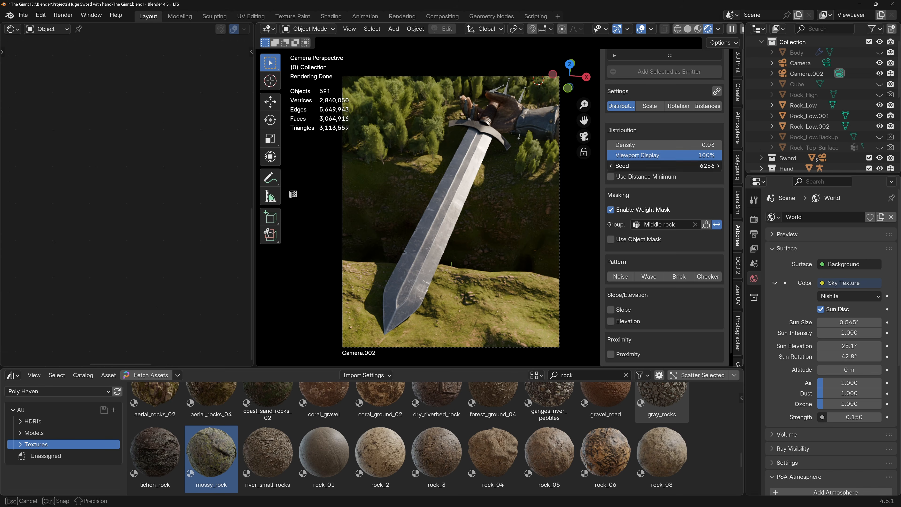
pyautogui.click(614, 167)
pyautogui.click(718, 165)
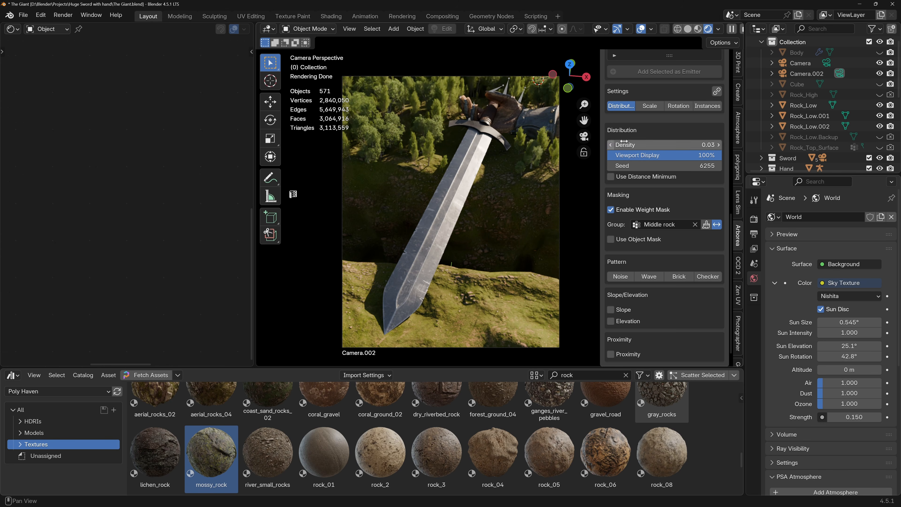
# Step the poplar scatter's scale seed up to 5404.
pyautogui.click(649, 106)
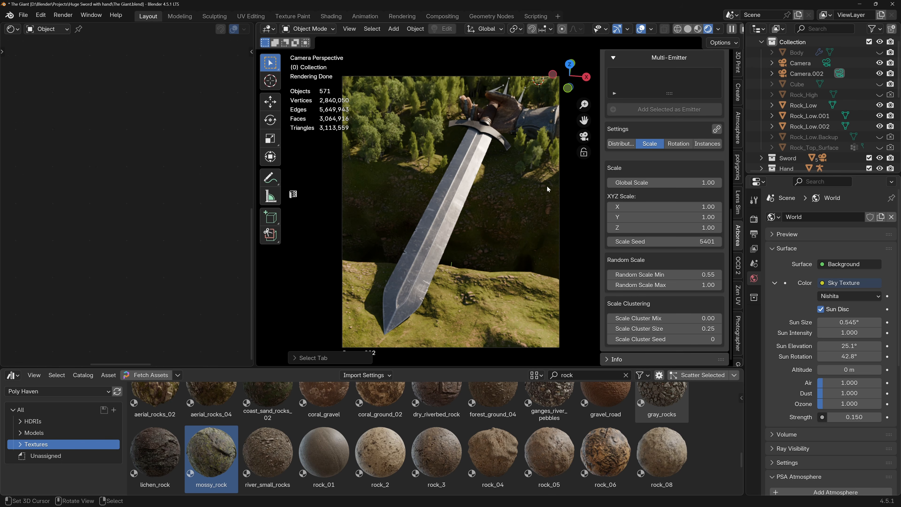
pyautogui.click(718, 241)
pyautogui.click(718, 241)
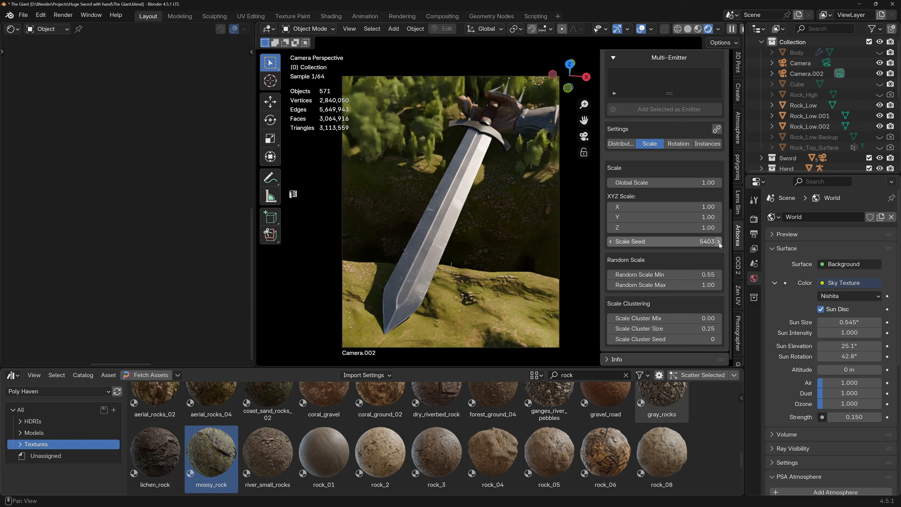
pyautogui.click(718, 241)
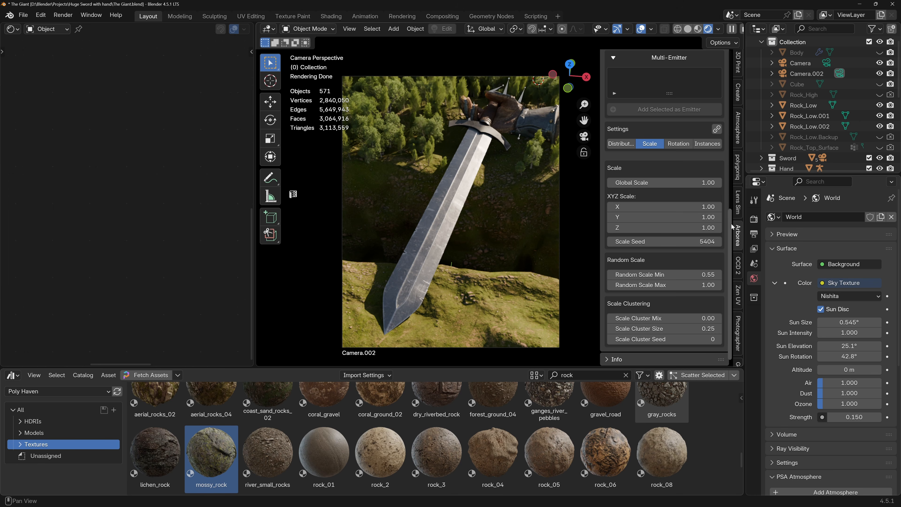
# Enable camera culling for the poplar instances using Camera.002 and check the trees from outside the camera view.
pyautogui.click(621, 143)
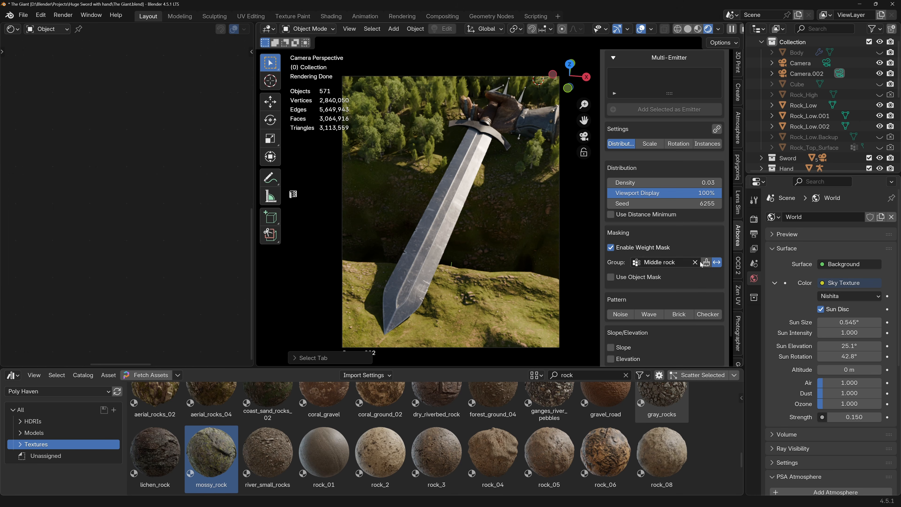
pyautogui.click(706, 144)
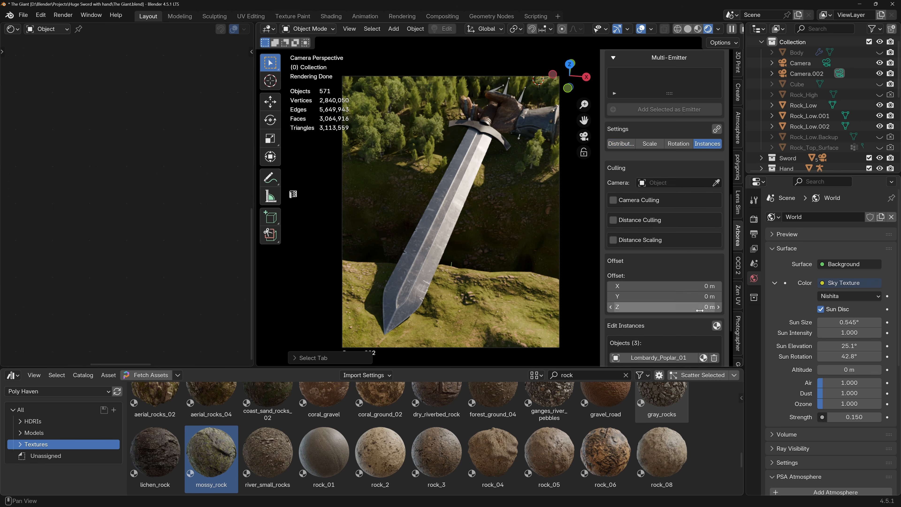
pyautogui.scroll(-4, 695, 285)
pyautogui.click(674, 117)
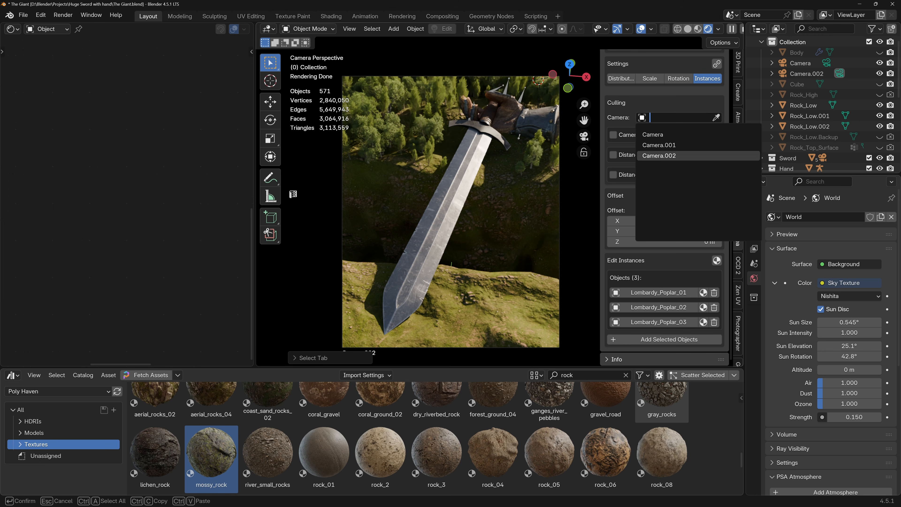
pyautogui.click(695, 155)
pyautogui.click(613, 135)
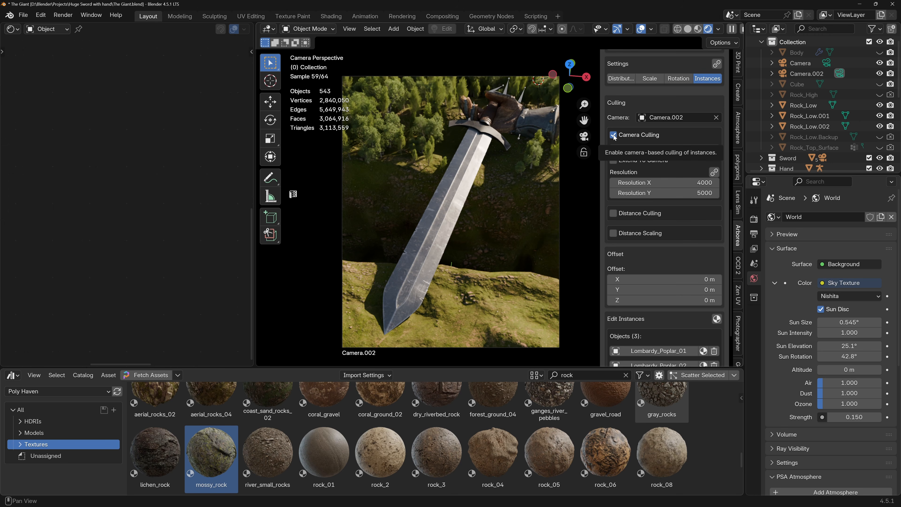
pyautogui.moveTo(399, 256); pyautogui.dragTo(419, 237, button='middle')
pyautogui.scroll(-6, 408, 277)
pyautogui.scroll(4, 419, 235)
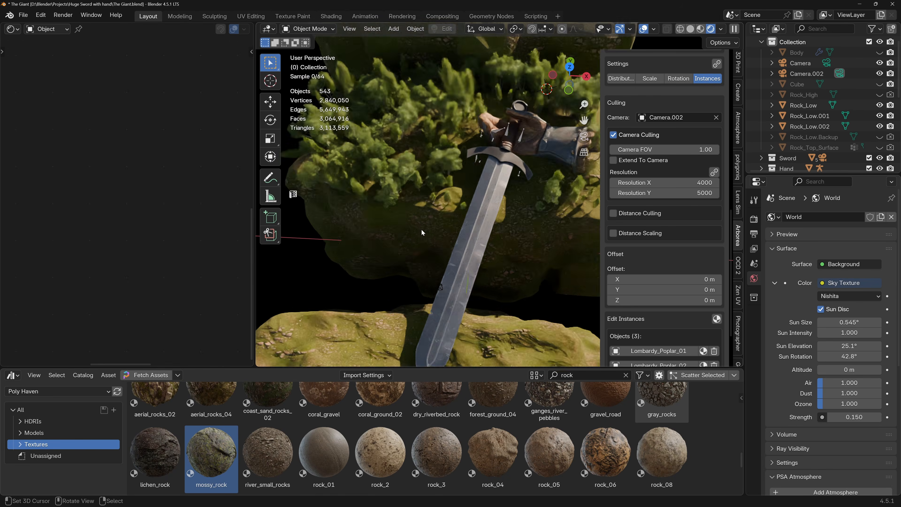
pyautogui.scroll(-2, 421, 229)
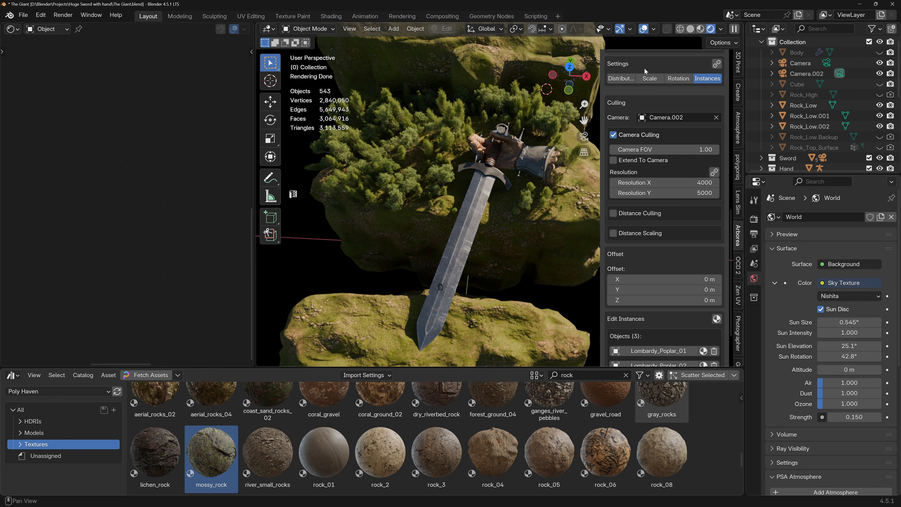
# Reduce the poplar scatter's density slightly to thin out the trees around the hand.
pyautogui.click(621, 79)
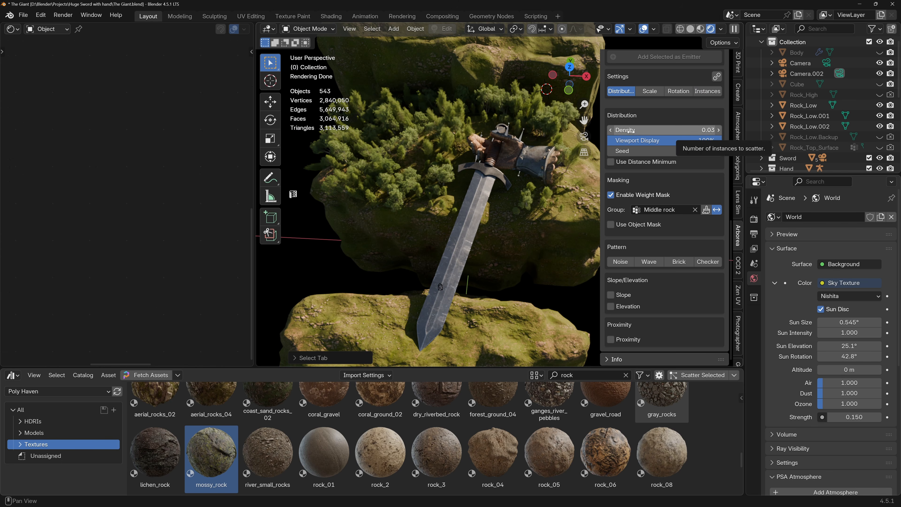
pyautogui.moveTo(671, 130); pyautogui.dragTo(660, 130)
pyautogui.click(649, 93)
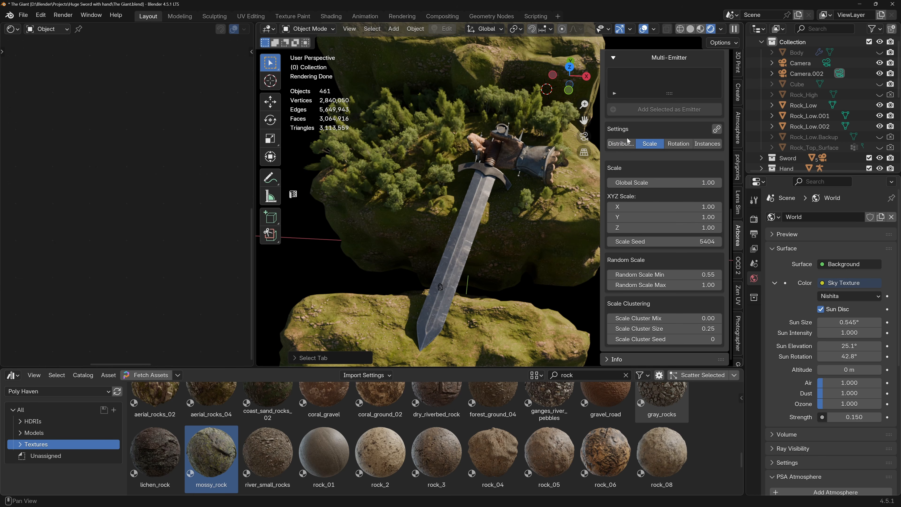
pyautogui.click(627, 143)
# Set the California sycamore scatter's density to 0.02 and check the mixed trees from above with overlays temporarily hidden.
pyautogui.scroll(5, 637, 124)
pyautogui.click(644, 93)
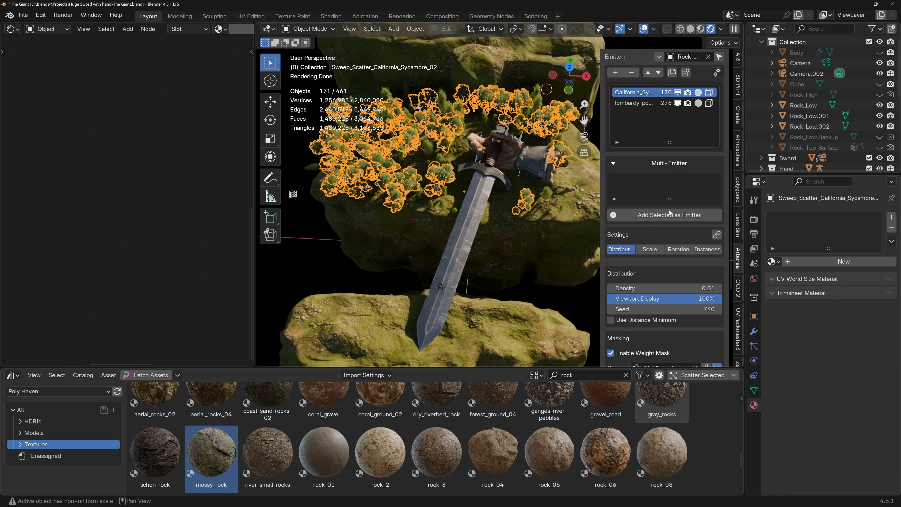
pyautogui.scroll(-4, 669, 213)
pyautogui.moveTo(672, 225); pyautogui.dragTo(677, 225)
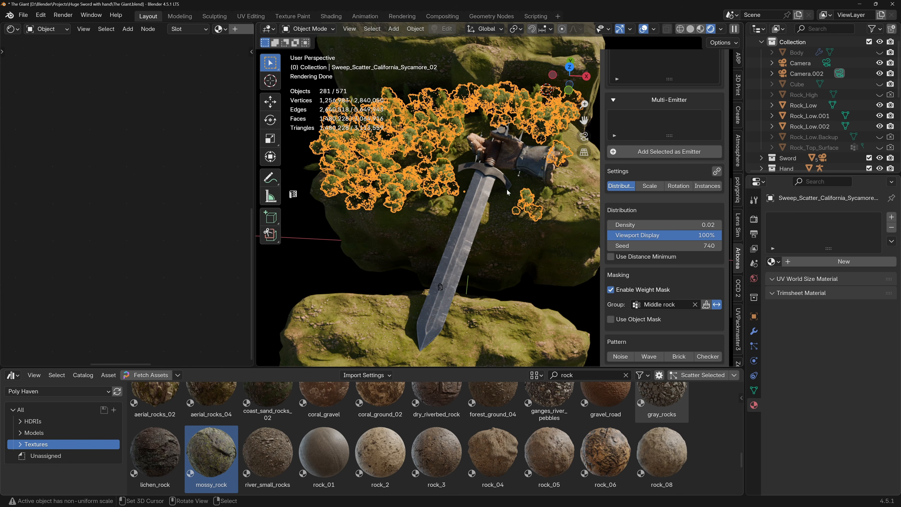
pyautogui.click(642, 29)
pyautogui.moveTo(471, 182); pyautogui.dragTo(473, 213, button='middle')
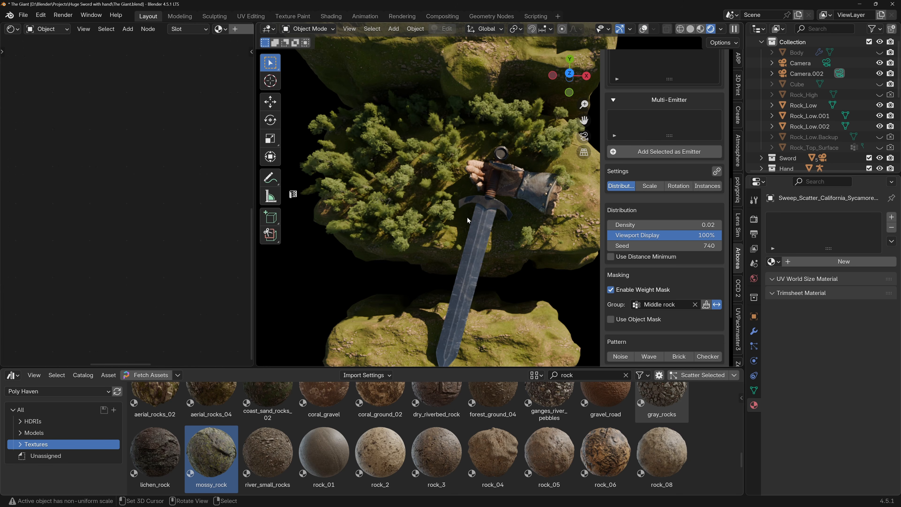
pyautogui.hotkey('shift', 'alt', 'z')
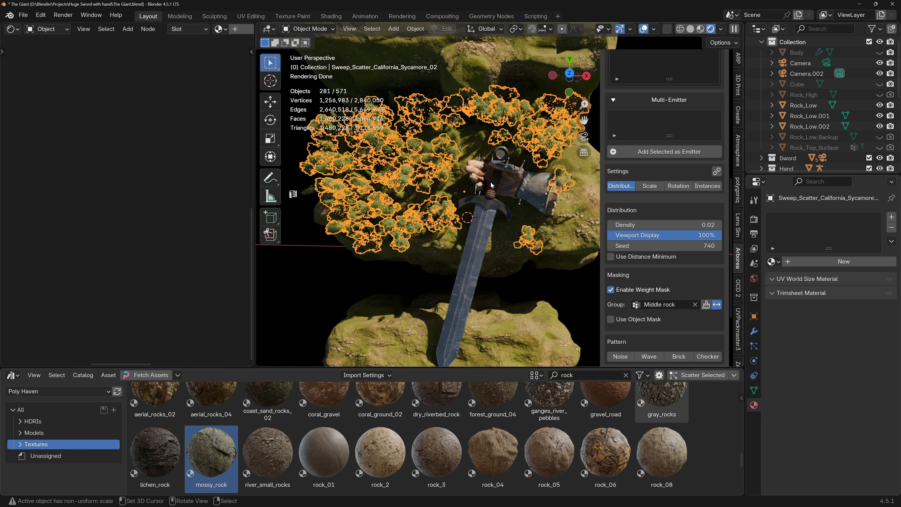
pyautogui.scroll(5, 674, 106)
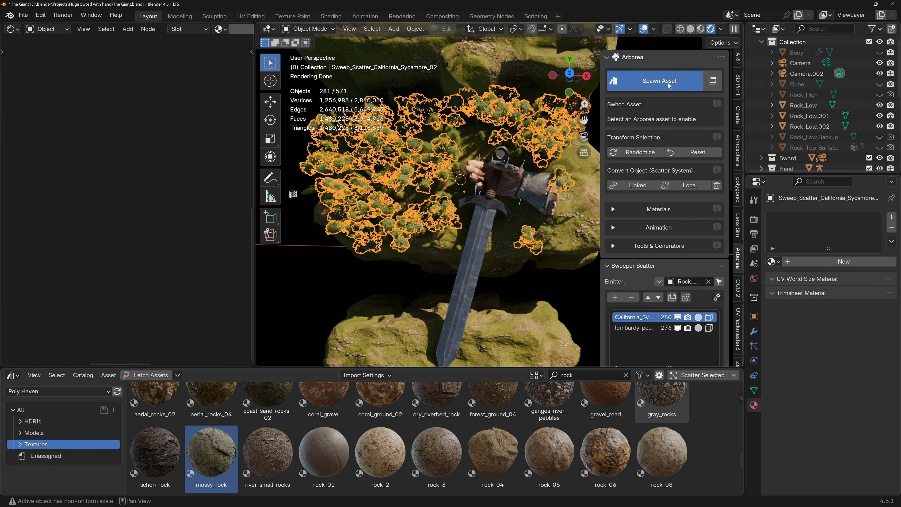
# Import California_Sycamore_Autumn_02 from Arborea's deciduous trees beside the giant hand's fingers.
pyautogui.click(668, 83)
pyautogui.scroll(-5, 635, 266)
pyautogui.scroll(3, 635, 266)
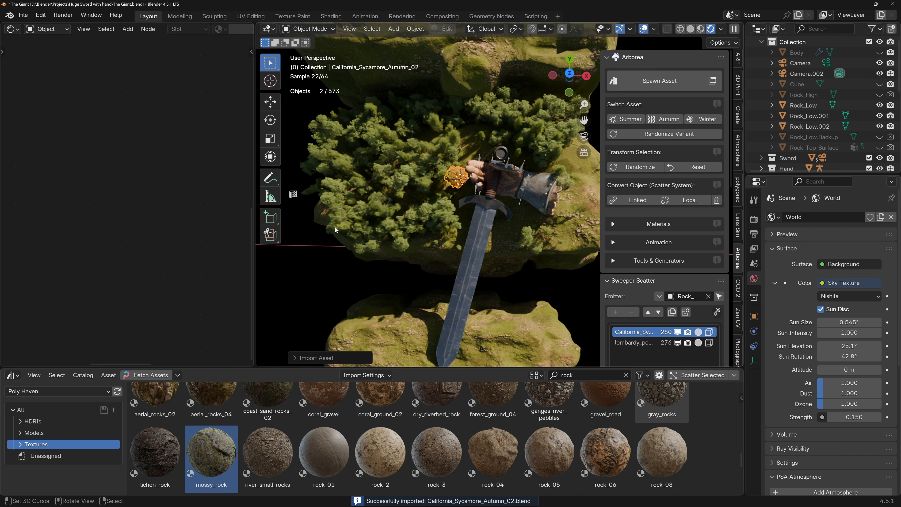
pyautogui.scroll(5, 456, 200)
pyautogui.moveTo(456, 199); pyautogui.dragTo(420, 219, button='middle')
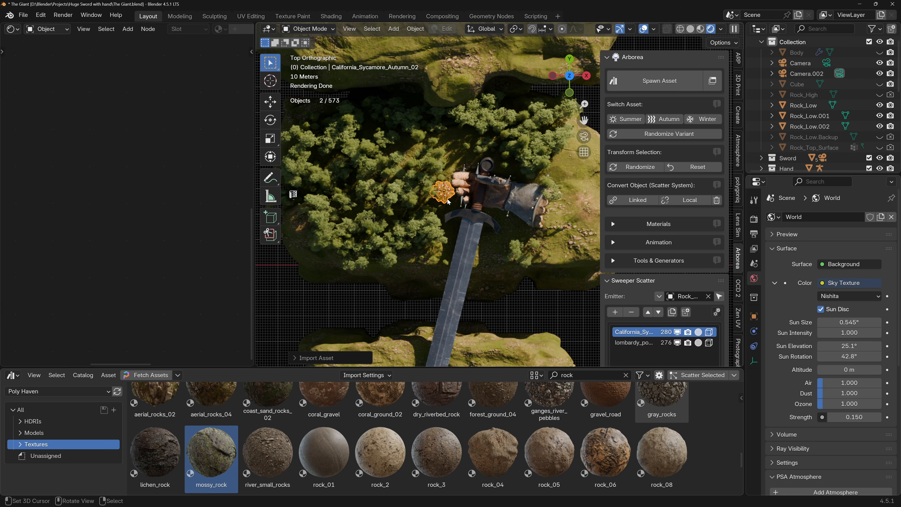
# Place a linked duplicate of the autumn sycamore beside the blade near the crossguard and randomize its transform.
pyautogui.hotkey('shift', 'd')
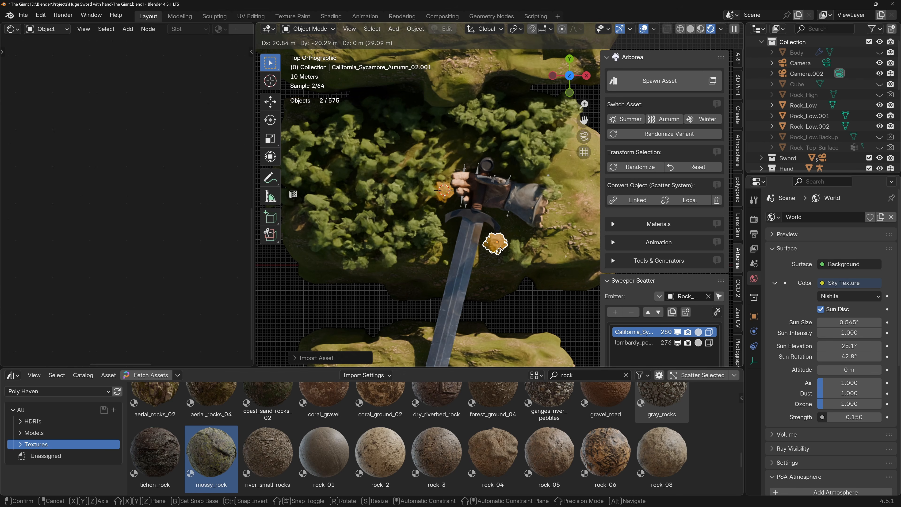
pyautogui.click(499, 251)
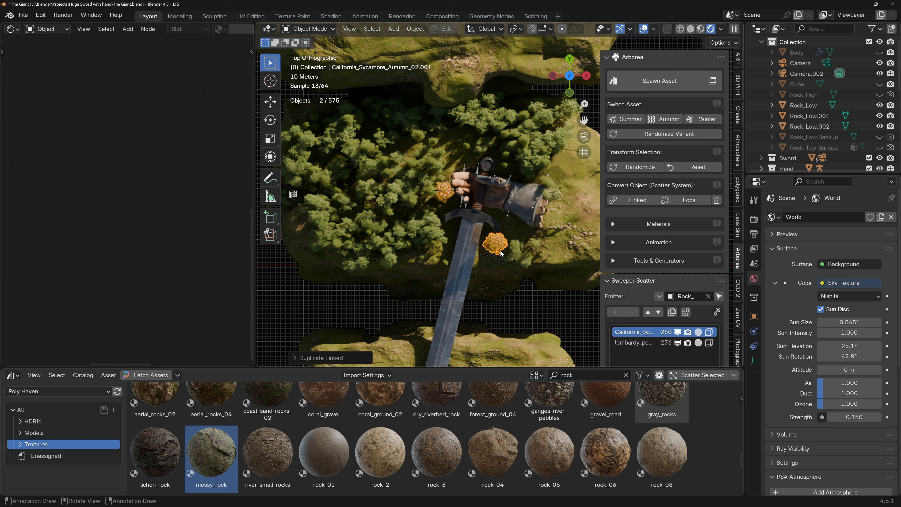
pyautogui.click(638, 168)
# Adjust the duplicated autumn sycamore's height along Z to seat its trunk on the rock, and check it through the camera.
pyautogui.moveTo(496, 152); pyautogui.dragTo(518, 267, button='middle')
pyautogui.press('KP_1')
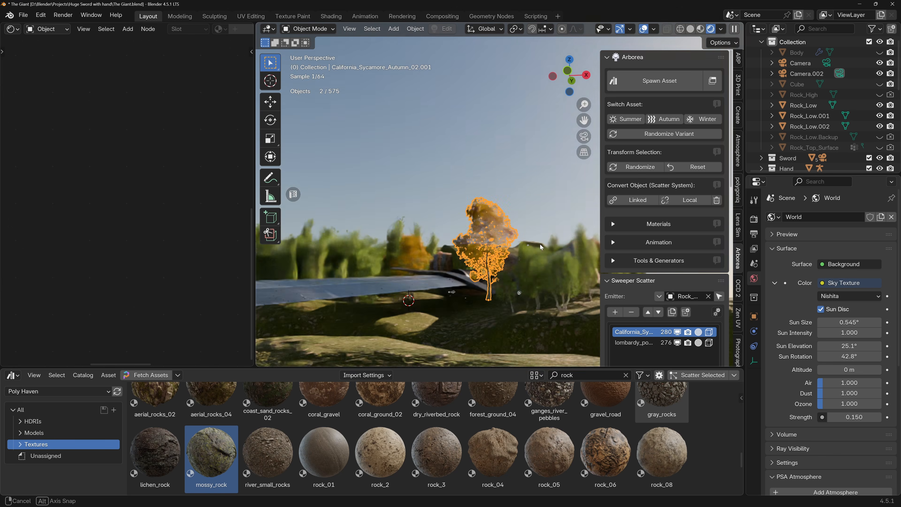
pyautogui.press('g')
pyautogui.press('z')
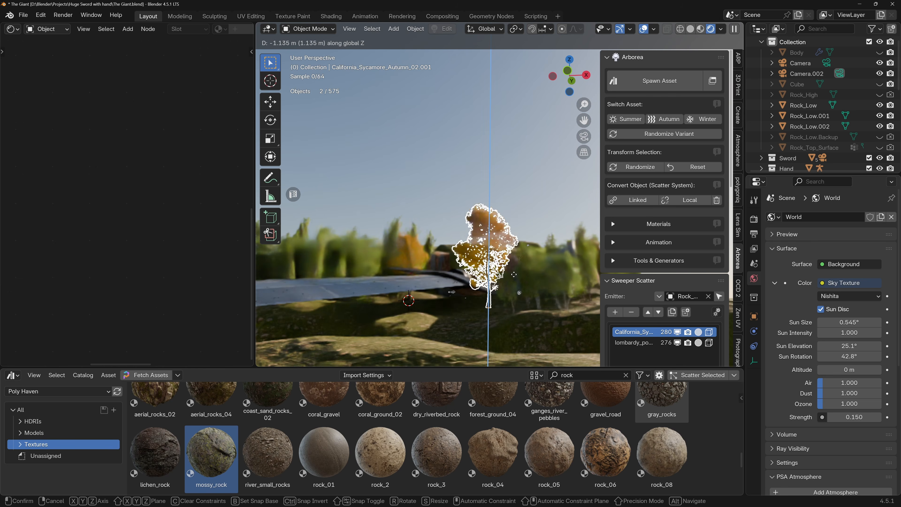
pyautogui.click(512, 290)
pyautogui.moveTo(513, 290); pyautogui.dragTo(536, 310, button='middle')
pyautogui.moveTo(519, 211); pyautogui.dragTo(471, 285, button='middle')
pyautogui.press('g')
pyautogui.press('z')
pyautogui.click(494, 234)
pyautogui.rightClick(513, 198)
pyautogui.scroll(-5, 509, 233)
pyautogui.press('KP_0')
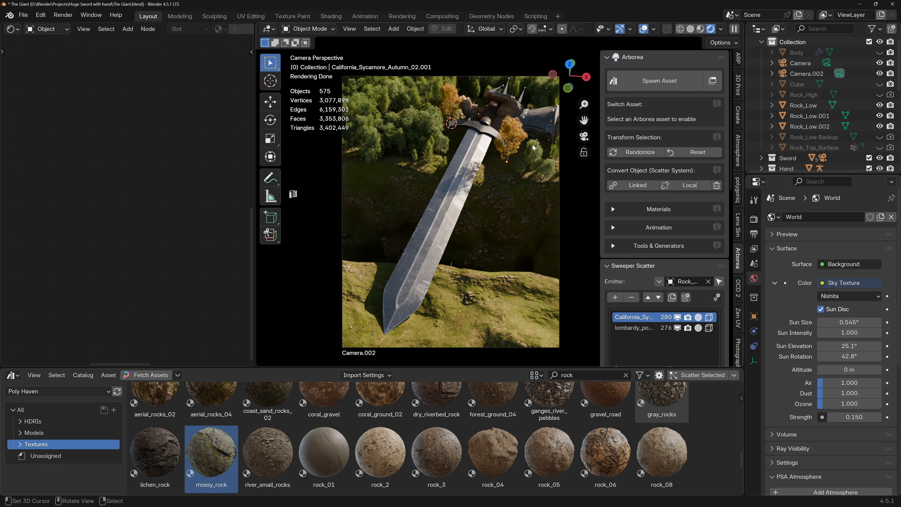
# Place the 3D cursor among the trees away from the hand, import lombardy_poplar_Autumn_01 there and check it through the camera.
pyautogui.moveTo(413, 113); pyautogui.dragTo(428, 195, button='middle')
pyautogui.click(419, 176)
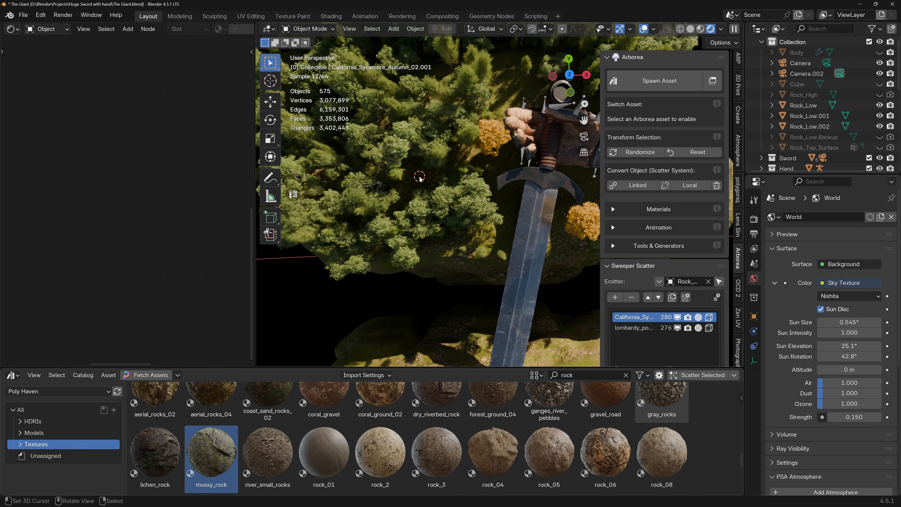
pyautogui.click(644, 82)
pyautogui.scroll(-12, 625, 287)
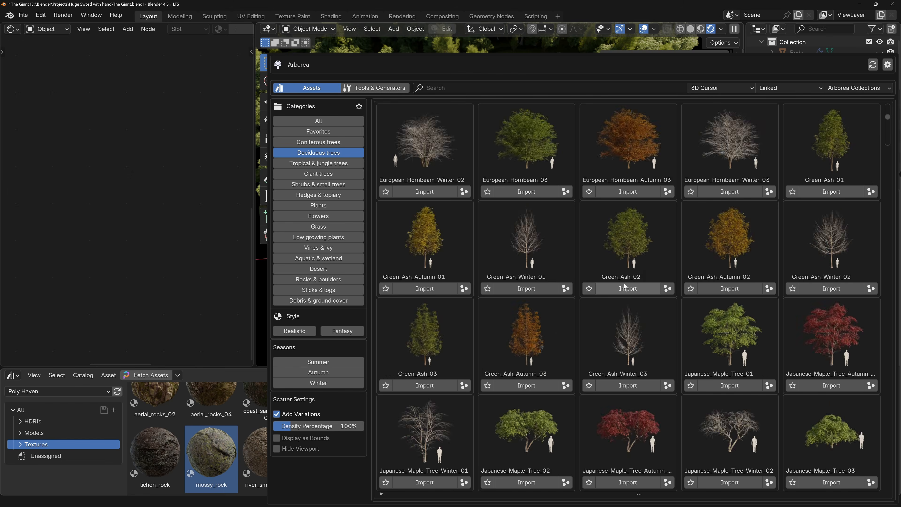
pyautogui.scroll(-4, 625, 286)
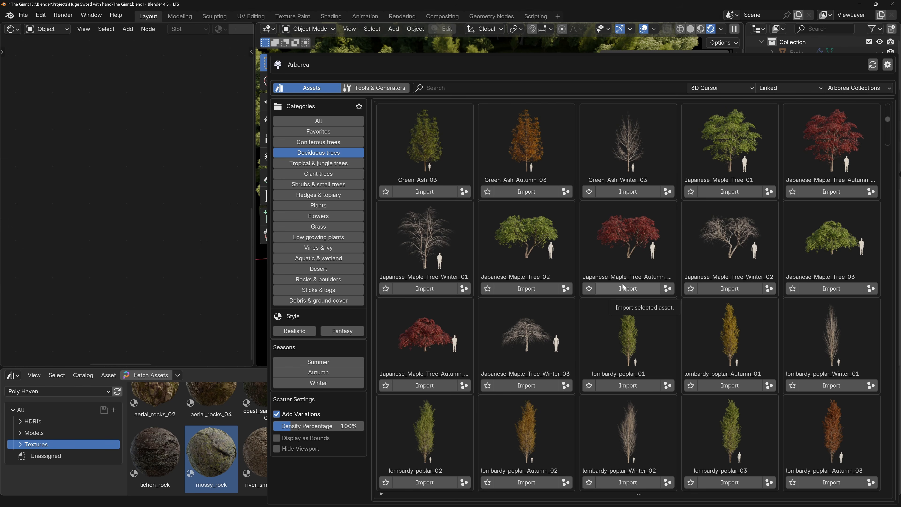
pyautogui.click(722, 386)
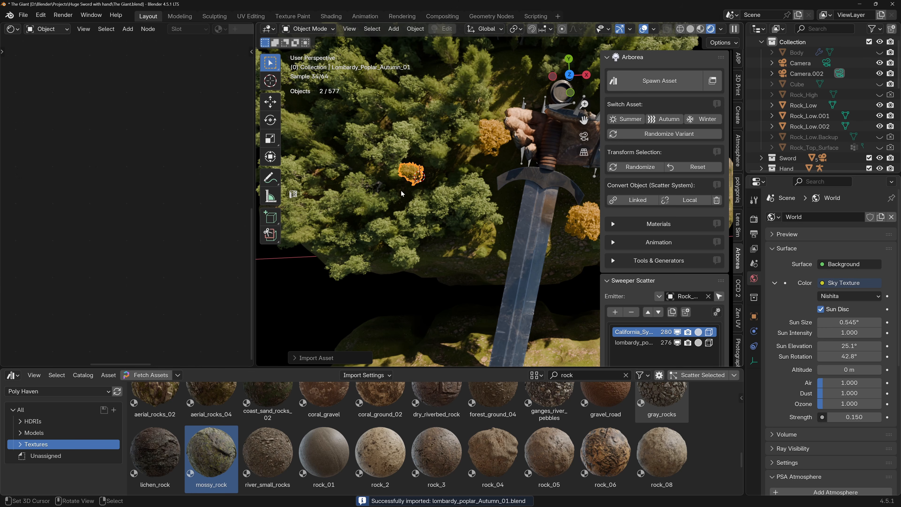
pyautogui.press('KP_0')
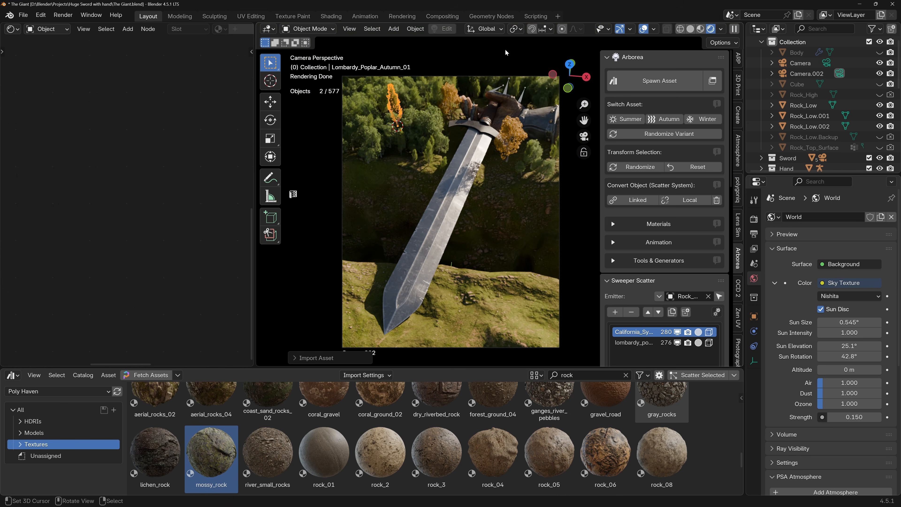
# Select the autumn sycamore beside the fingers, hide the viewport overlays and expand Arborea's Materials section.
pyautogui.click(642, 29)
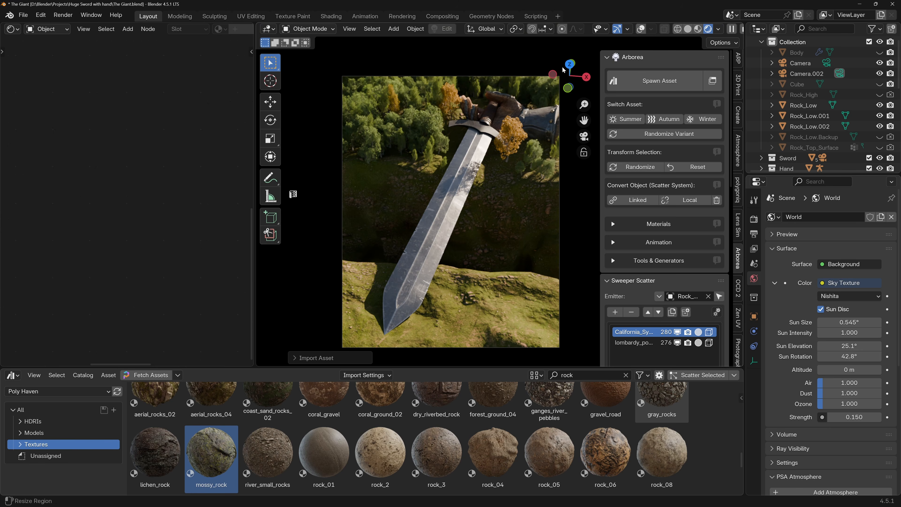
pyautogui.click(638, 29)
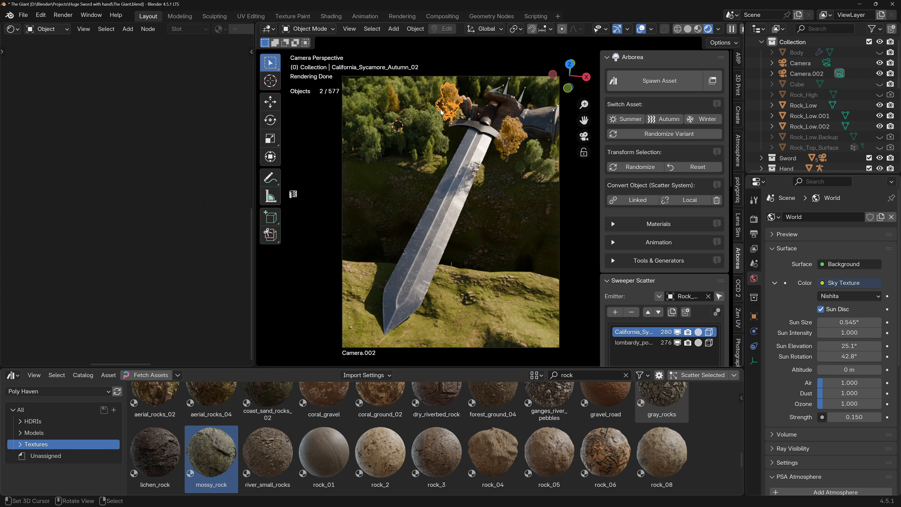
pyautogui.click(649, 31)
pyautogui.click(642, 29)
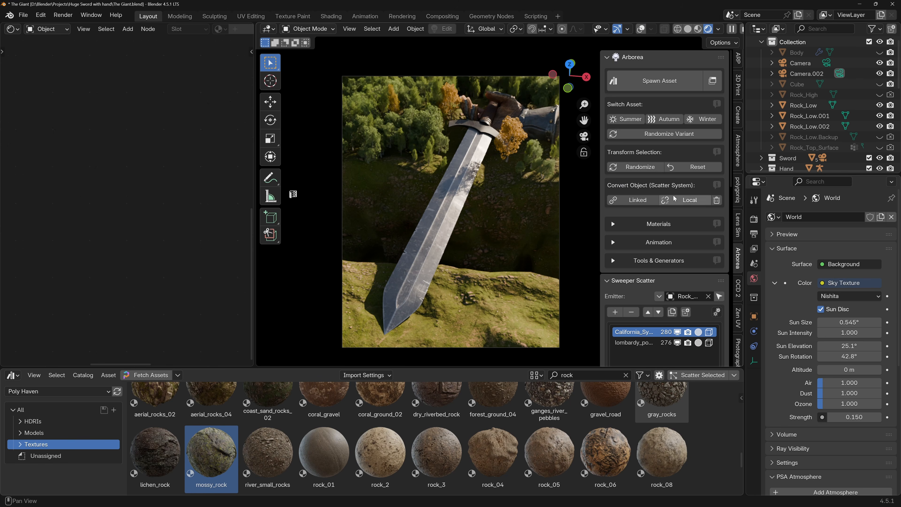
pyautogui.click(619, 225)
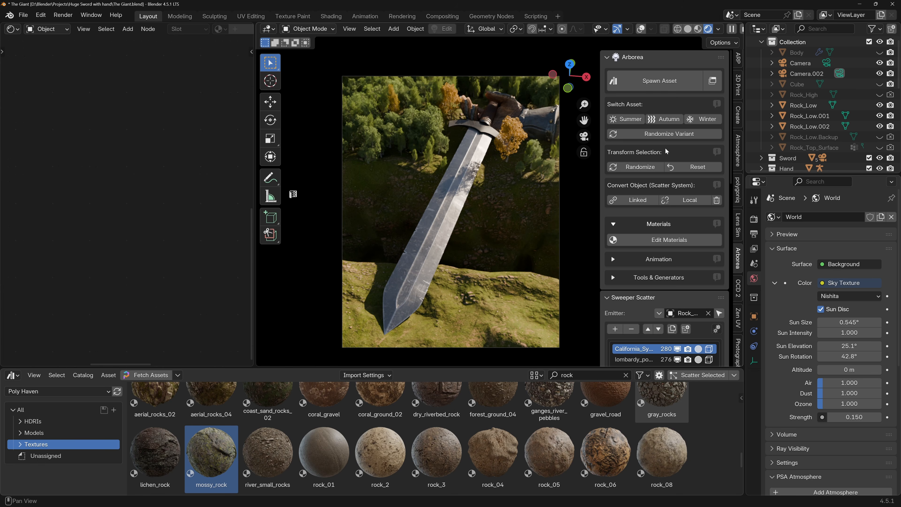
# Try the Summer and Winter variants on the selected sycamore and switch it back to Autumn.
pyautogui.click(623, 119)
pyautogui.scroll(3, 457, 102)
pyautogui.scroll(1, 457, 102)
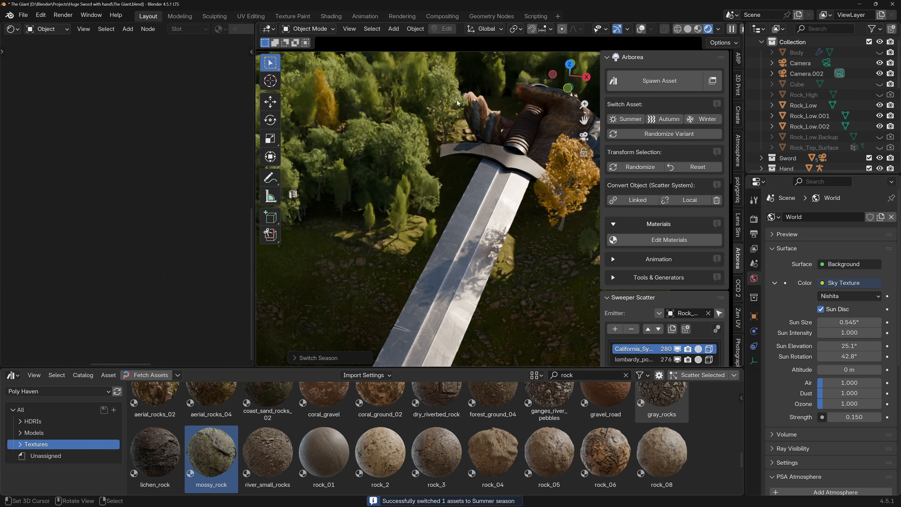
pyautogui.click(707, 121)
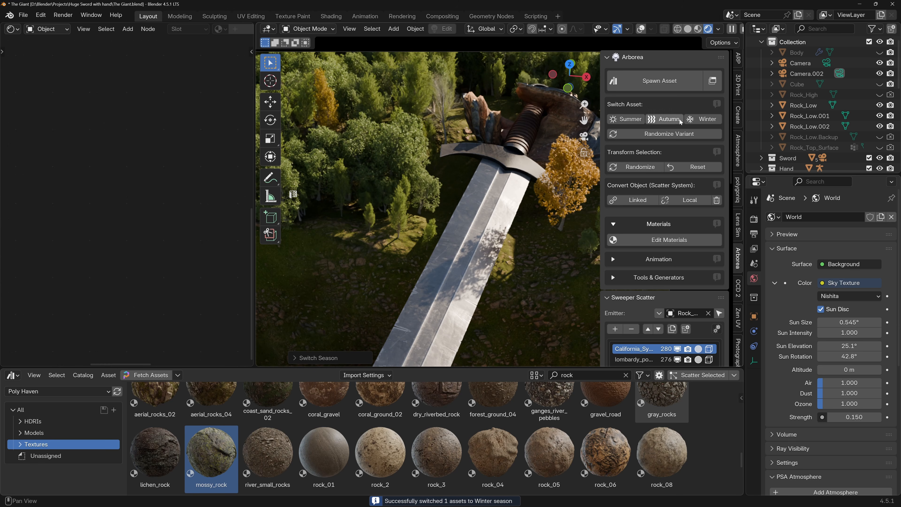
pyautogui.click(625, 120)
pyautogui.click(663, 119)
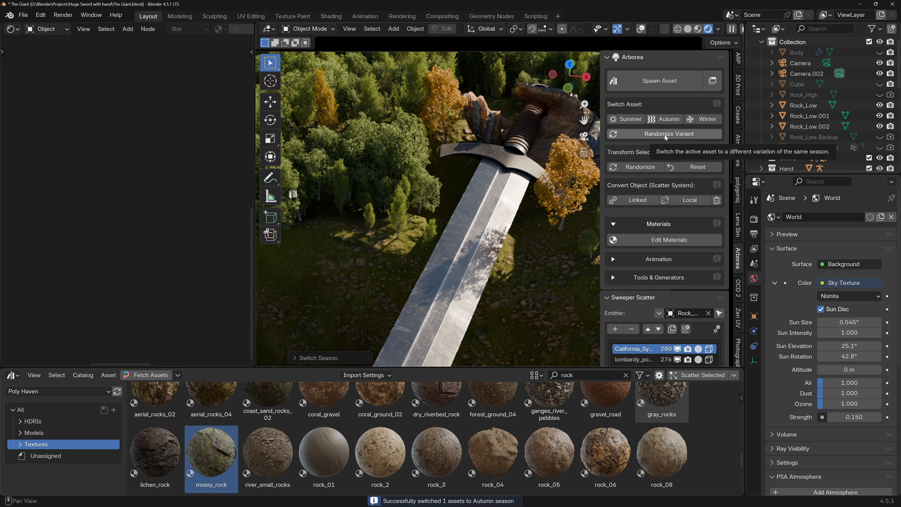
# Convert the selected autumn sycamore from linked to local and open its leaf material settings for editing.
pyautogui.scroll(-3, 669, 184)
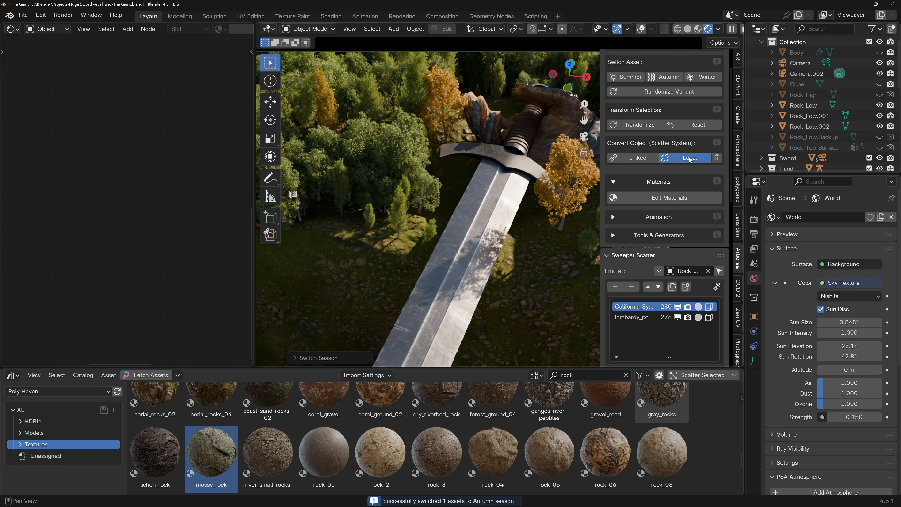
pyautogui.click(689, 157)
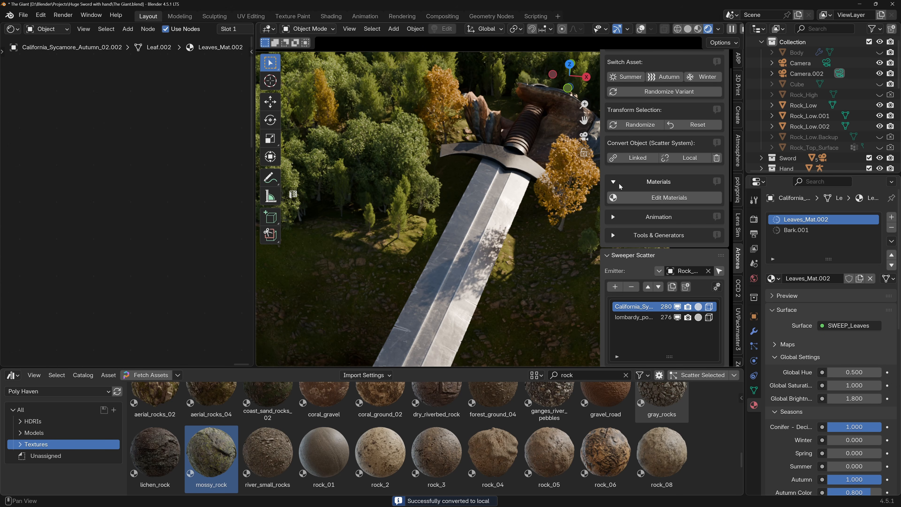
pyautogui.click(665, 198)
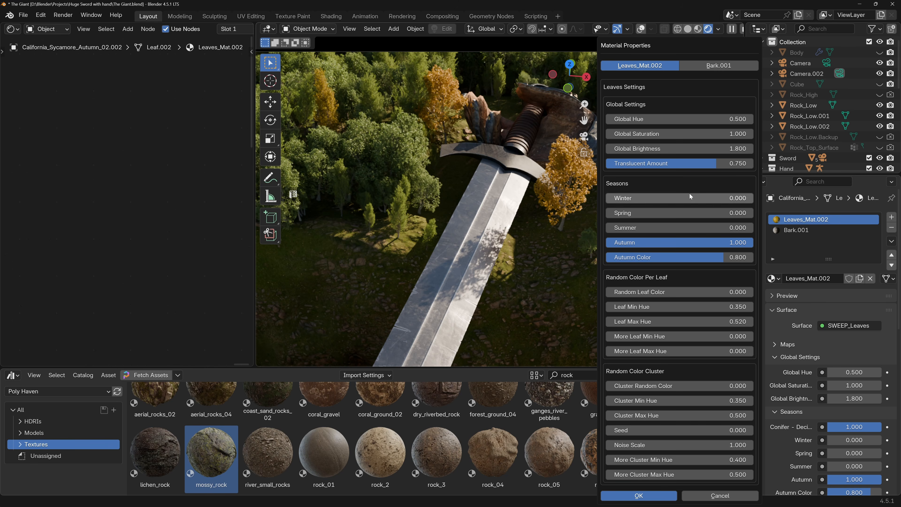
# Set the sycamore leaves' Autumn to 0.843, Autumn Color to 0, Random Leaf Color to 0.468 and Leaf Min Hue to 0.450.
pyautogui.moveTo(693, 242); pyautogui.dragTo(730, 242)
pyautogui.moveTo(695, 294); pyautogui.dragTo(813, 294)
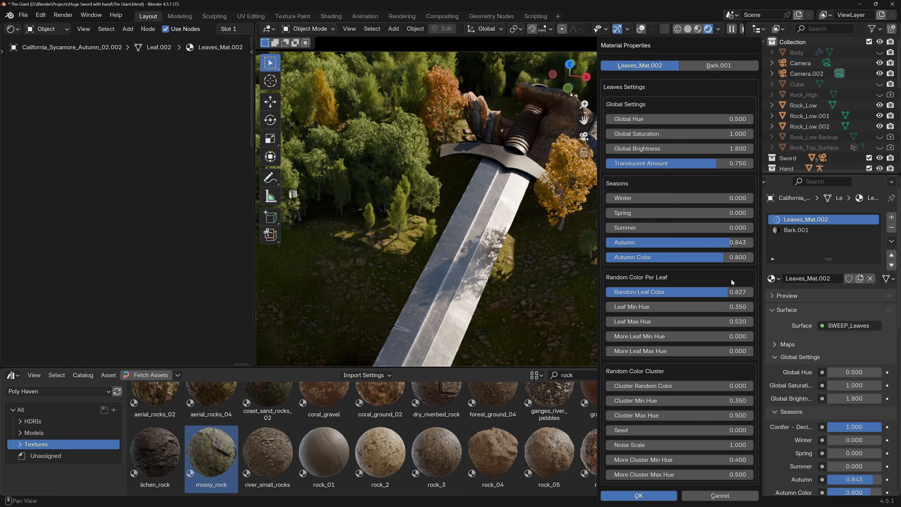
pyautogui.moveTo(709, 257)
pyautogui.mouseDown()
pyautogui.moveTo(612, 256)
pyautogui.moveTo(745, 257)
pyautogui.moveTo(702, 259)
pyautogui.mouseUp()
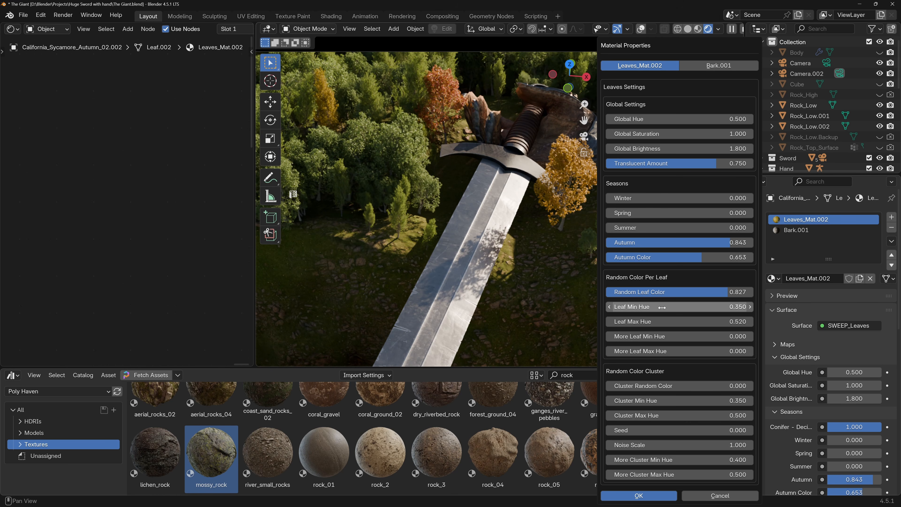
pyautogui.moveTo(724, 291); pyautogui.dragTo(687, 292)
pyautogui.moveTo(698, 258); pyautogui.dragTo(606, 258)
pyautogui.moveTo(641, 292); pyautogui.dragTo(690, 307)
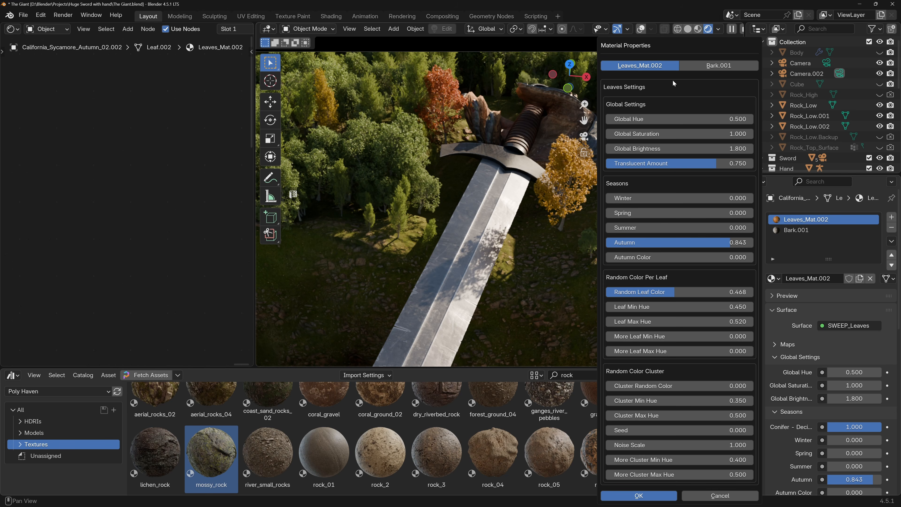
pyautogui.click(646, 495)
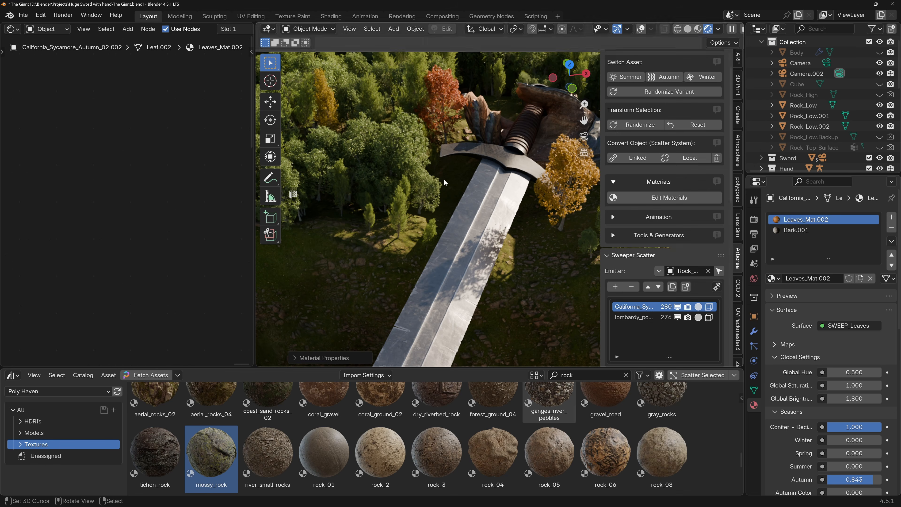
# Check the recoloured sycamore and the overall composition through the camera.
pyautogui.press('KP_0')
pyautogui.keyDown('shift'); pyautogui.moveTo(446, 181); pyautogui.dragTo(453, 137, button='middle'); pyautogui.keyUp('shift')
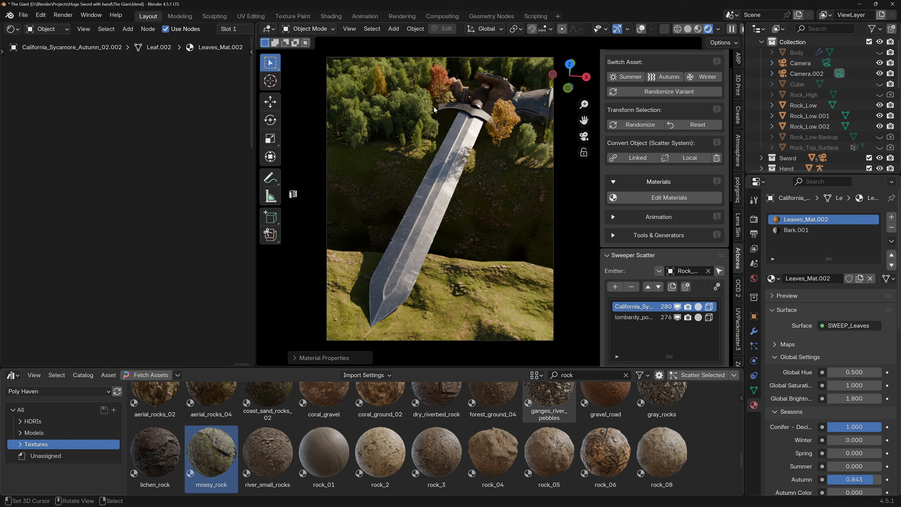
pyautogui.keyDown('shift'); pyautogui.moveTo(448, 130); pyautogui.dragTo(448, 133, button='middle'); pyautogui.keyUp('shift')
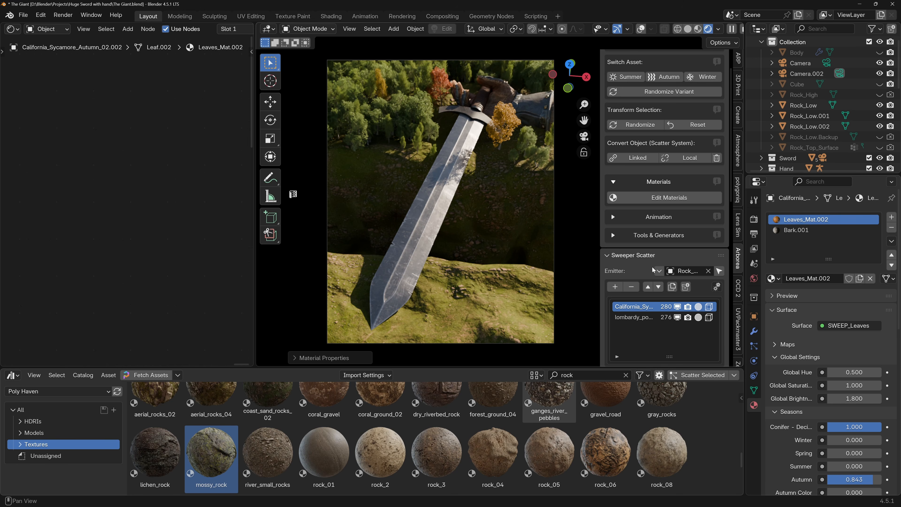
pyautogui.scroll(-12, 640, 236)
pyautogui.moveTo(640, 238)
pyautogui.mouseDown()
pyautogui.moveTo(638, 228)
pyautogui.moveTo(602, 238)
pyautogui.moveTo(633, 238)
pyautogui.mouseUp()
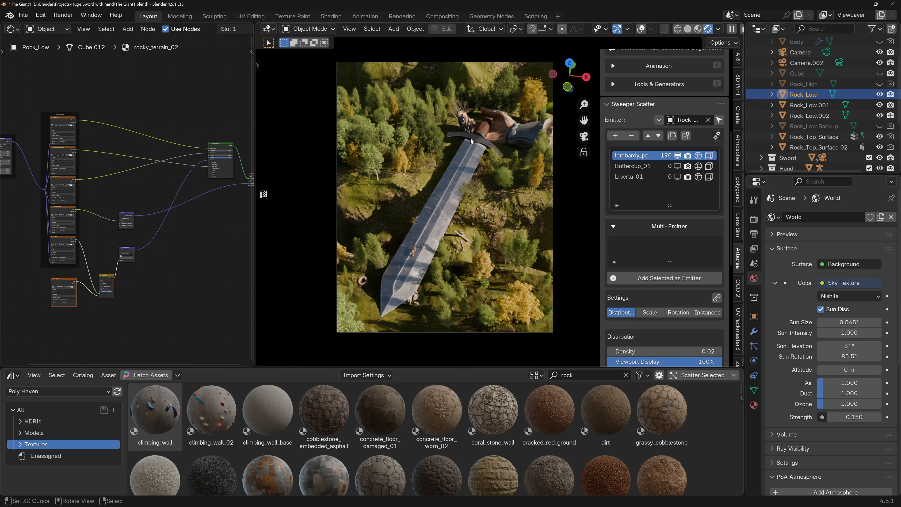
# Isolate Rock_Low in local view and inspect its mossy surface up close.
pyautogui.press('KP_Divide')
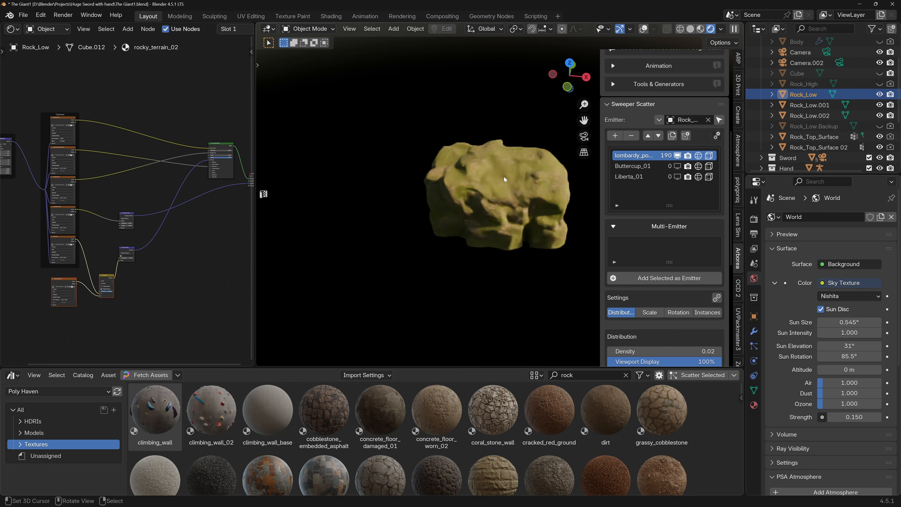
pyautogui.scroll(5, 467, 178)
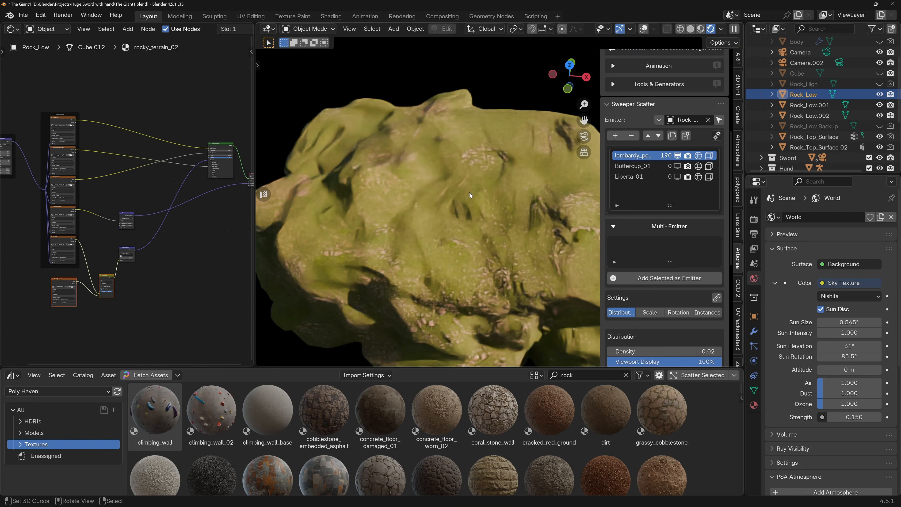
pyautogui.scroll(-2, 470, 192)
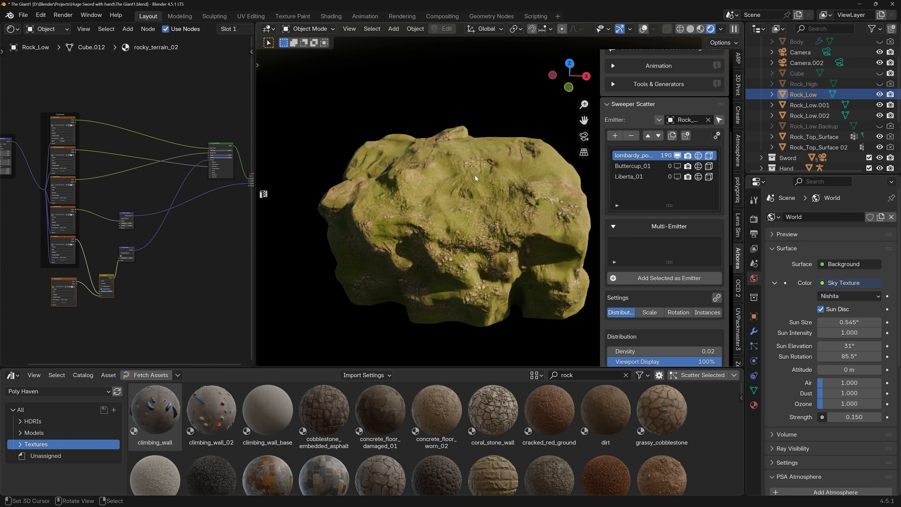
# Shift Rock_Low's main shader node away from the Material Output and group all material nodes except the output.
pyautogui.scroll(-3, 130, 190)
pyautogui.moveTo(44, 117); pyautogui.dragTo(204, 272)
pyautogui.moveTo(221, 216); pyautogui.dragTo(181, 221, button='middle')
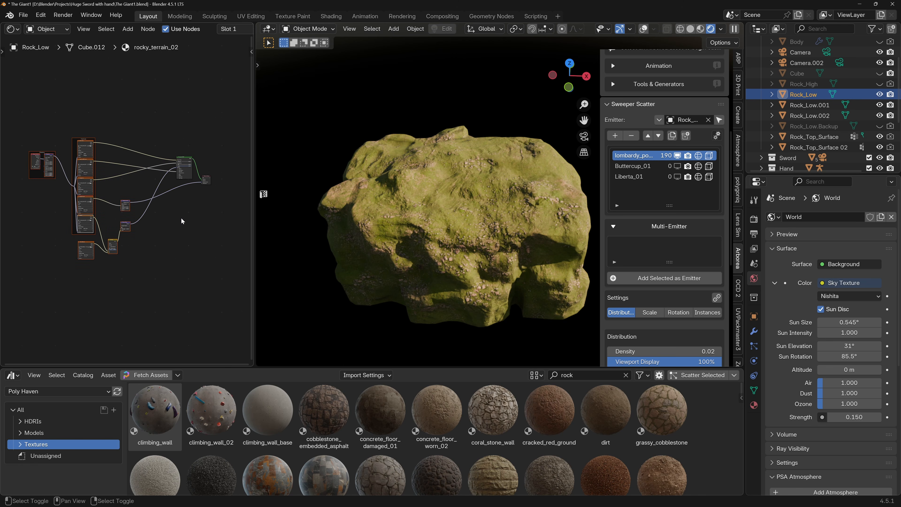
pyautogui.moveTo(185, 158); pyautogui.dragTo(173, 162)
pyautogui.moveTo(10, 118); pyautogui.dragTo(190, 294)
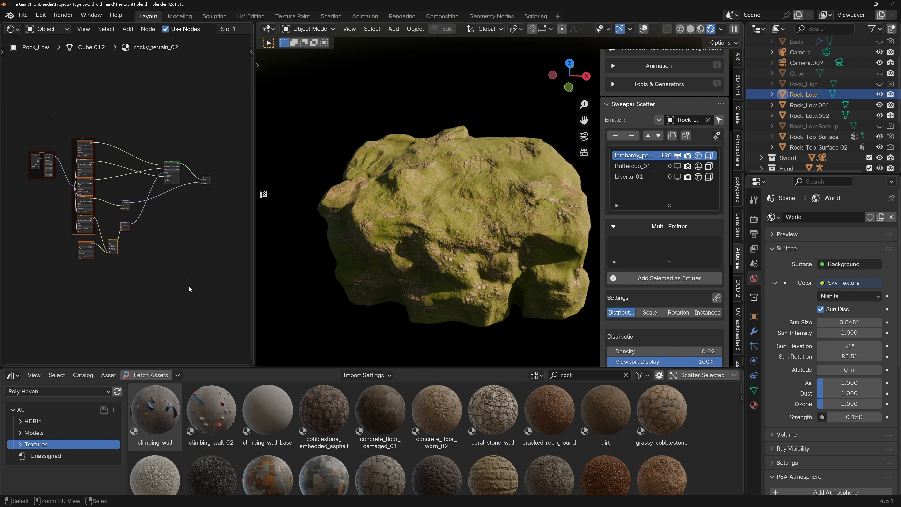
pyautogui.hotkey('ctrl', 'g')
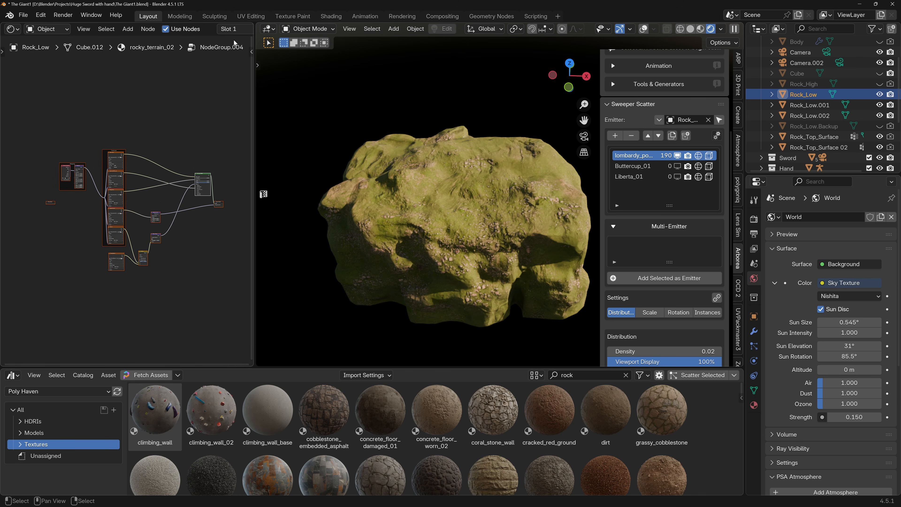
# Leave the node group and rename it Rock_mat_01 in the rocky_terrain_02 material.
pyautogui.scroll(2, 233, 41)
pyautogui.scroll(-5, 227, 31)
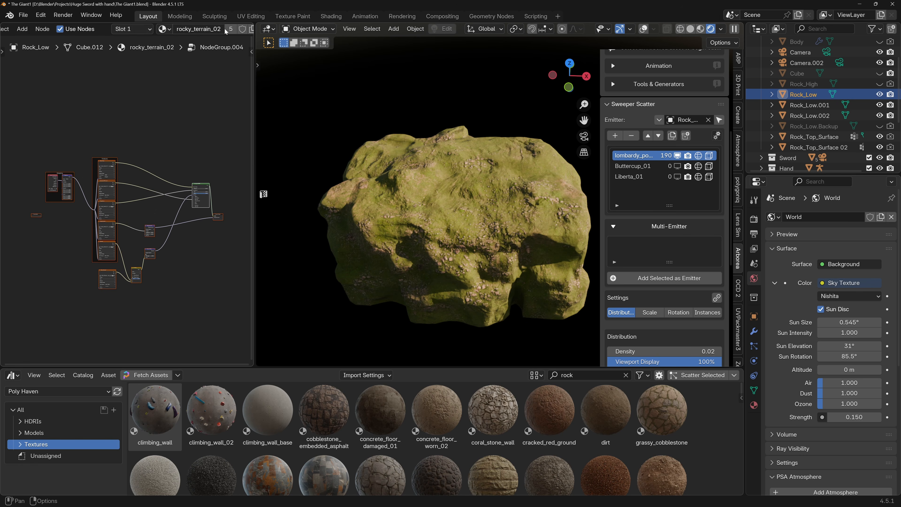
pyautogui.click(207, 29)
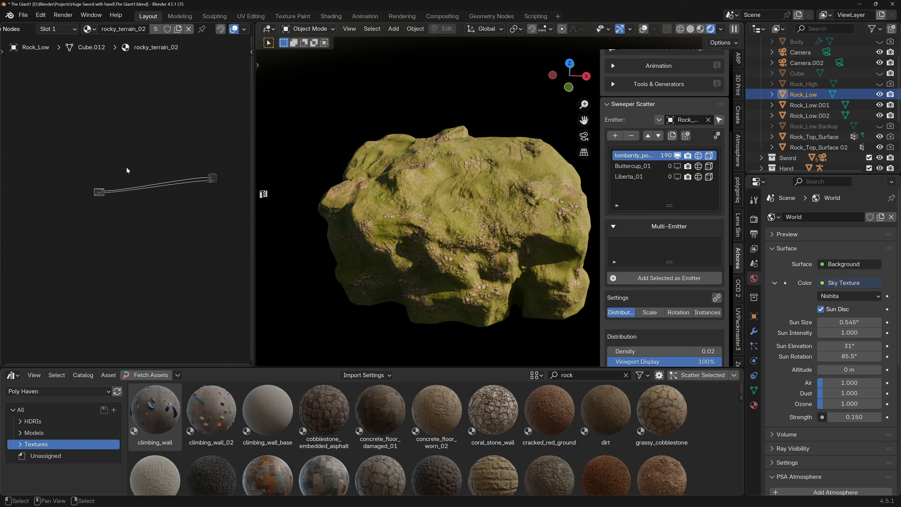
pyautogui.scroll(6, 126, 167)
pyautogui.click(103, 165)
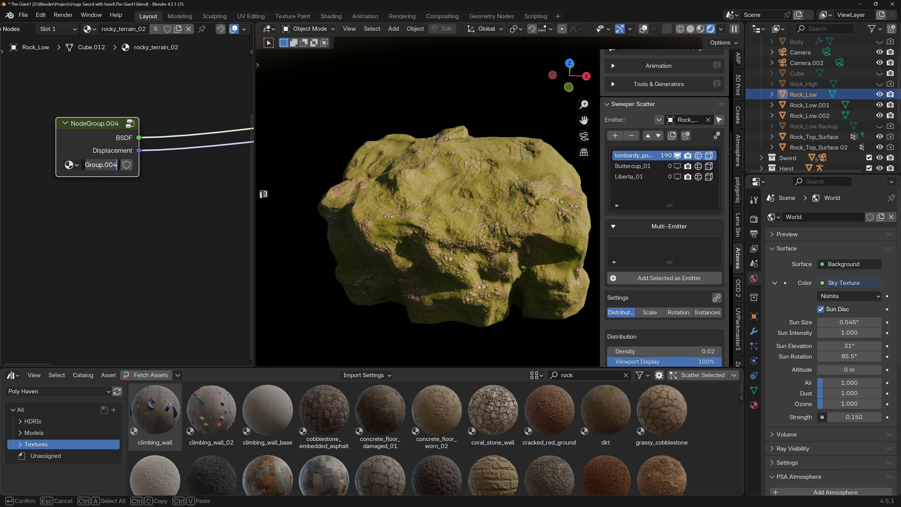
pyautogui.write('R')
pyautogui.press('Return')
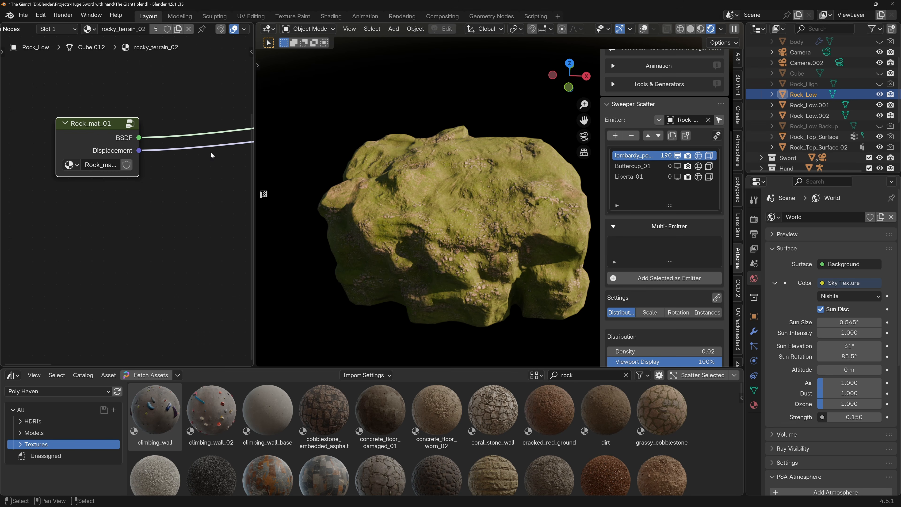
pyautogui.scroll(-4, 212, 155)
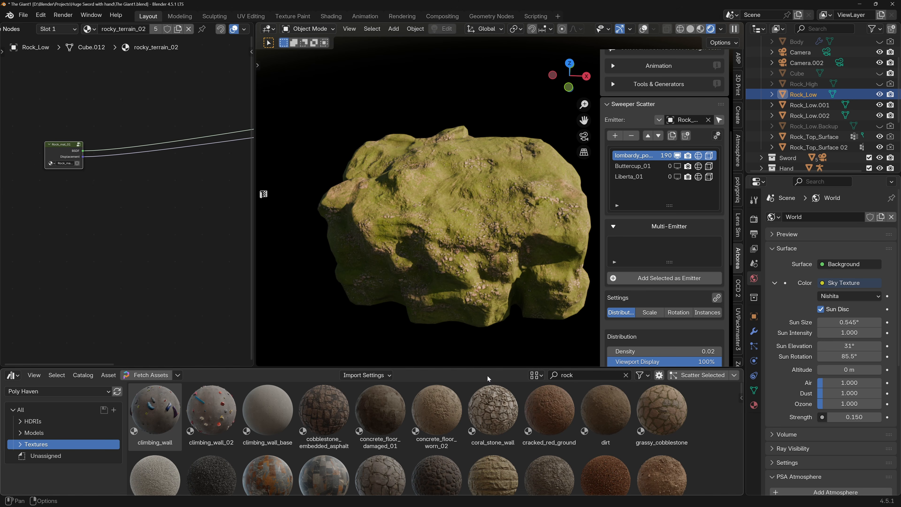
# Apply the forest_ground_04 texture asset to Rock_Low and set its resolution to 4K.
pyautogui.scroll(-8, 534, 405)
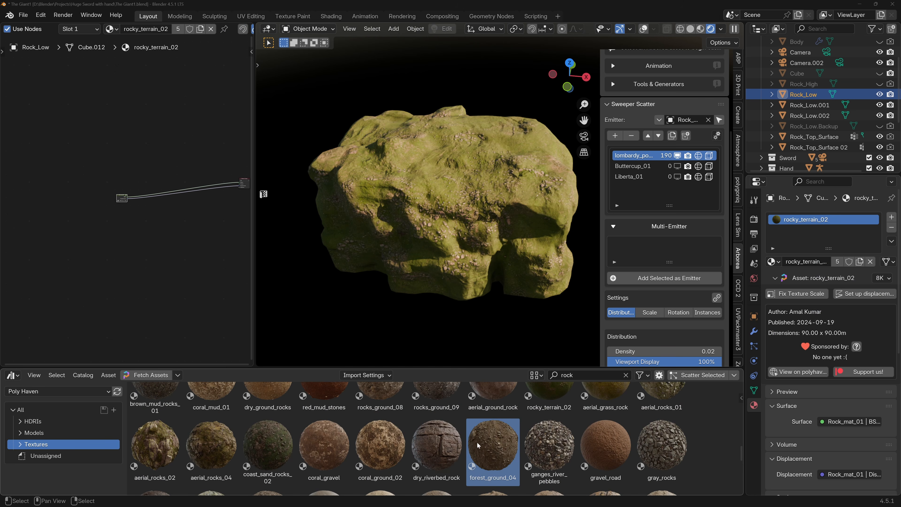
pyautogui.moveTo(473, 451); pyautogui.dragTo(458, 213)
pyautogui.scroll(3, 131, 226)
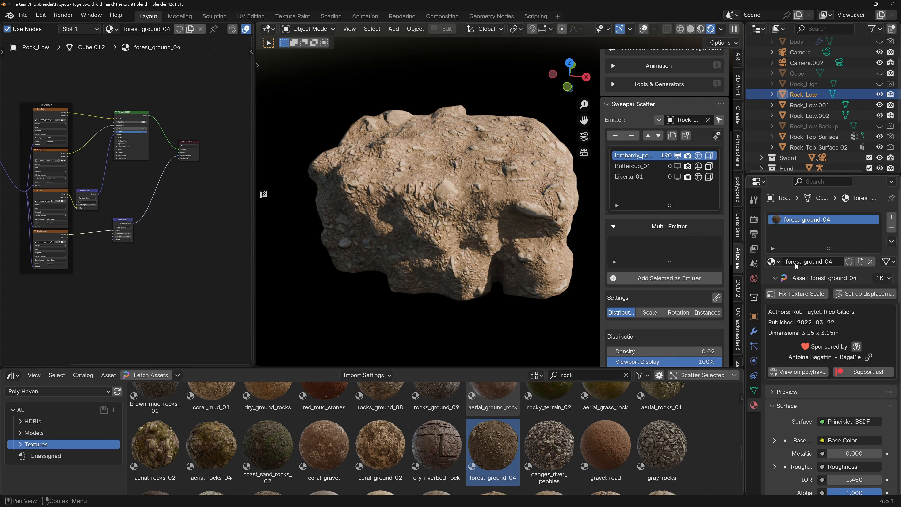
pyautogui.click(882, 277)
pyautogui.click(862, 310)
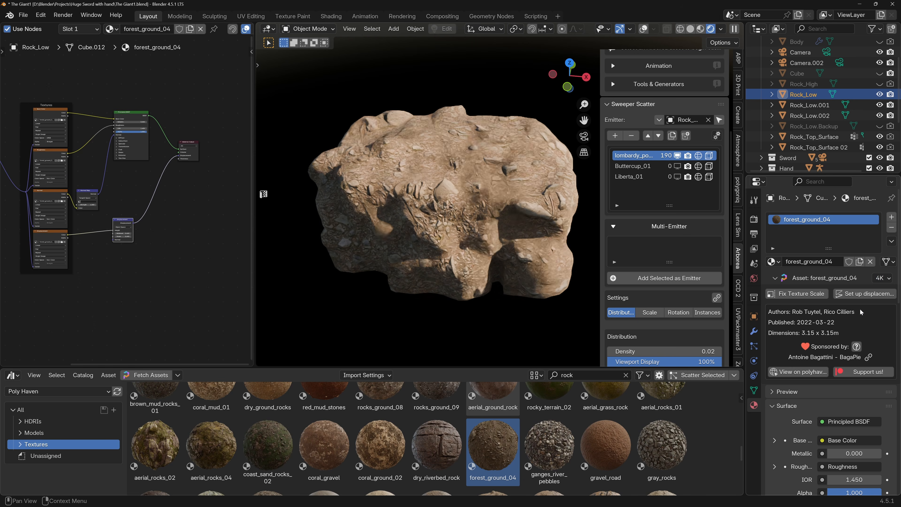
# Compare the 1K and 4K resolutions of forest_ground_04 close up on Rock_Low, ending on 4K.
pyautogui.scroll(6, 394, 269)
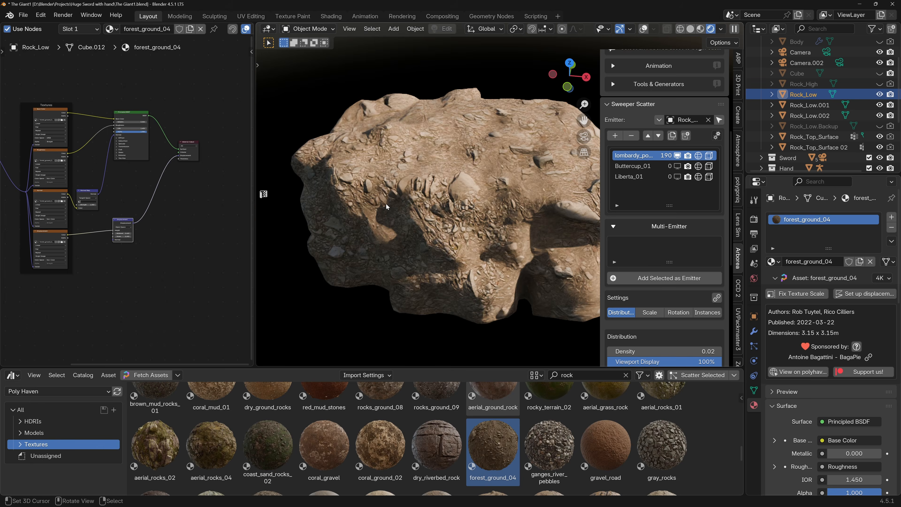
pyautogui.scroll(-6, 419, 204)
pyautogui.keyDown('shift'); pyautogui.moveTo(419, 204); pyautogui.dragTo(372, 259, button='middle'); pyautogui.keyUp('shift')
pyautogui.scroll(4, 457, 220)
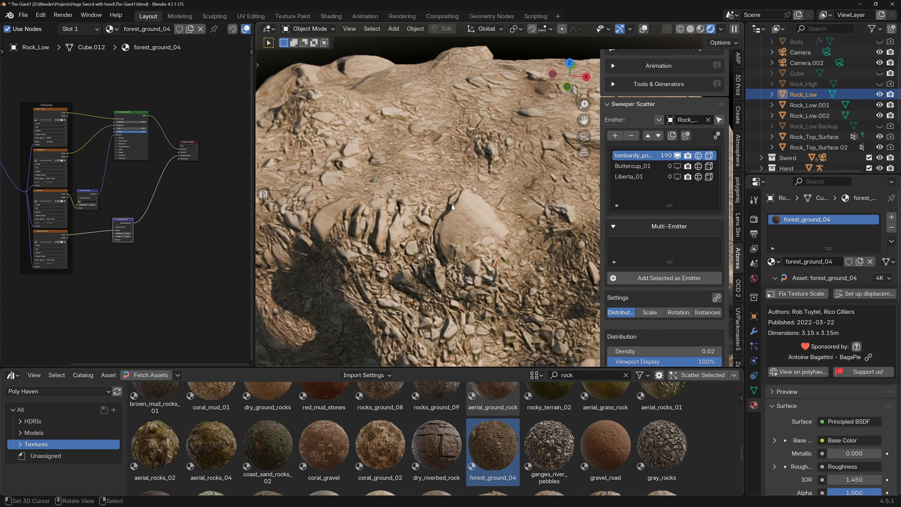
pyautogui.click(881, 278)
pyautogui.click(855, 289)
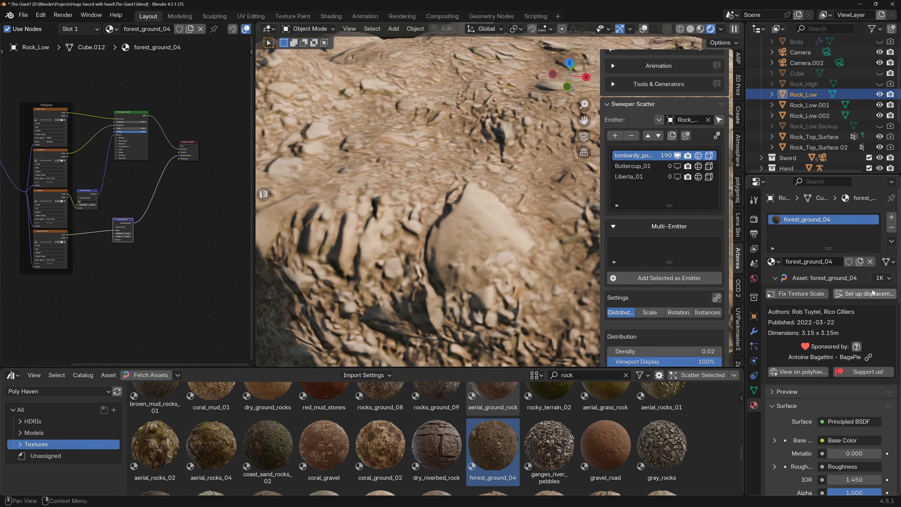
pyautogui.click(881, 278)
pyautogui.click(854, 310)
pyautogui.scroll(-8, 403, 229)
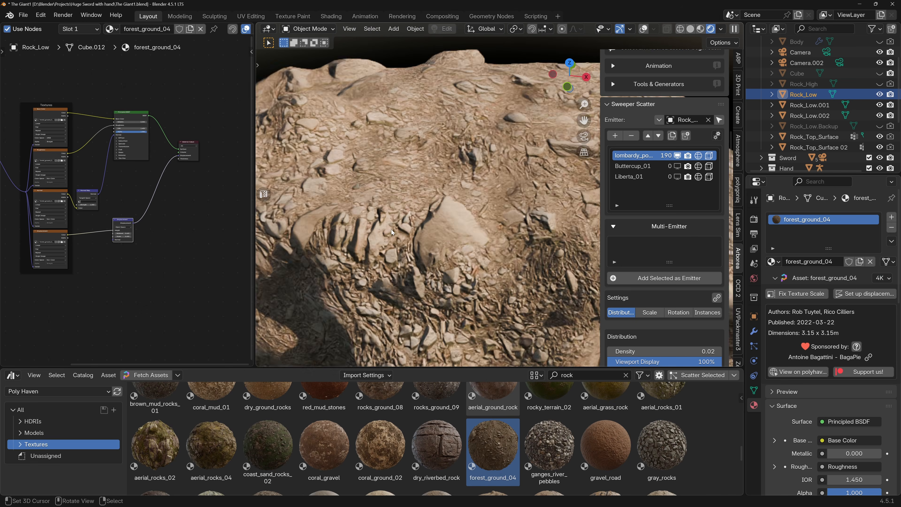
pyautogui.scroll(-3, 402, 227)
pyautogui.scroll(4, 406, 214)
pyautogui.keyDown('shift'); pyautogui.moveTo(408, 215); pyautogui.dragTo(438, 176, button='middle'); pyautogui.keyUp('shift')
pyautogui.scroll(-3, 115, 222)
# Paste the copied Rock_Normal image texture and Overlay mix node below the texture nodes and space them apart.
pyautogui.moveTo(120, 233); pyautogui.dragTo(153, 206, button='middle')
pyautogui.scroll(4, 92, 230)
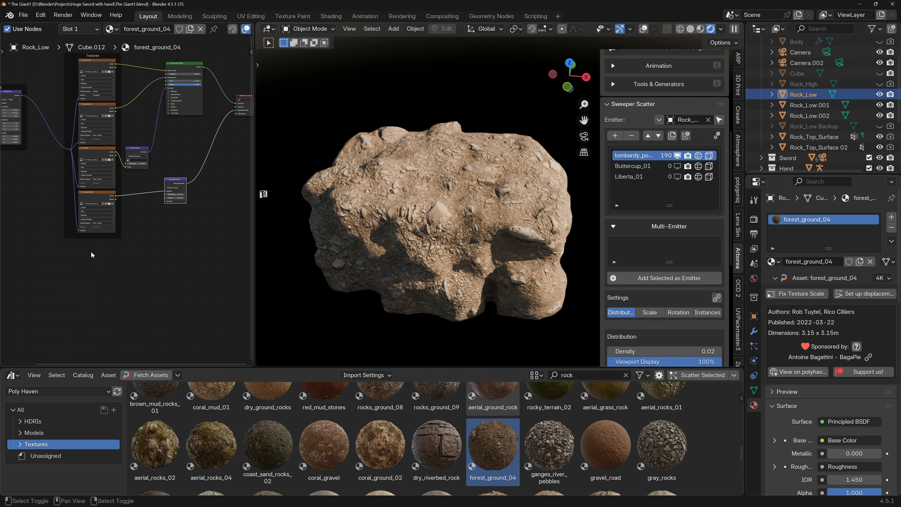
pyautogui.moveTo(90, 253); pyautogui.dragTo(99, 254, button='middle')
pyautogui.hotkey('ctrl', 'v')
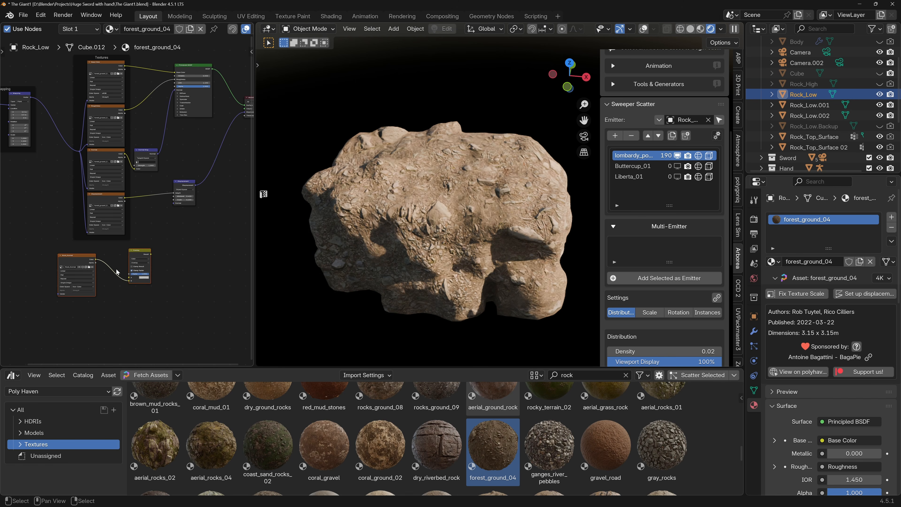
pyautogui.moveTo(79, 257); pyautogui.dragTo(113, 255)
# Route the Normal texture's Color into the Overlay node's A input and its Result into the Normal Map's Color.
pyautogui.scroll(6, 105, 260)
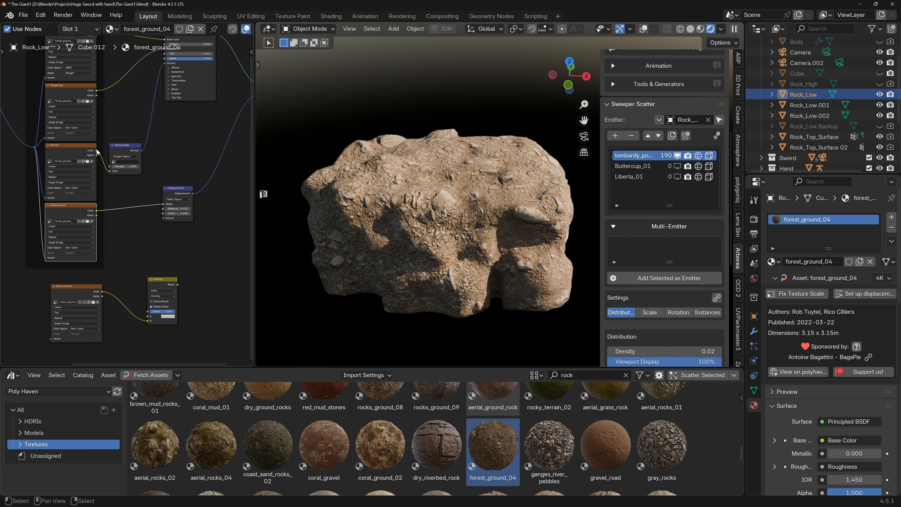
pyautogui.moveTo(98, 152); pyautogui.dragTo(148, 316)
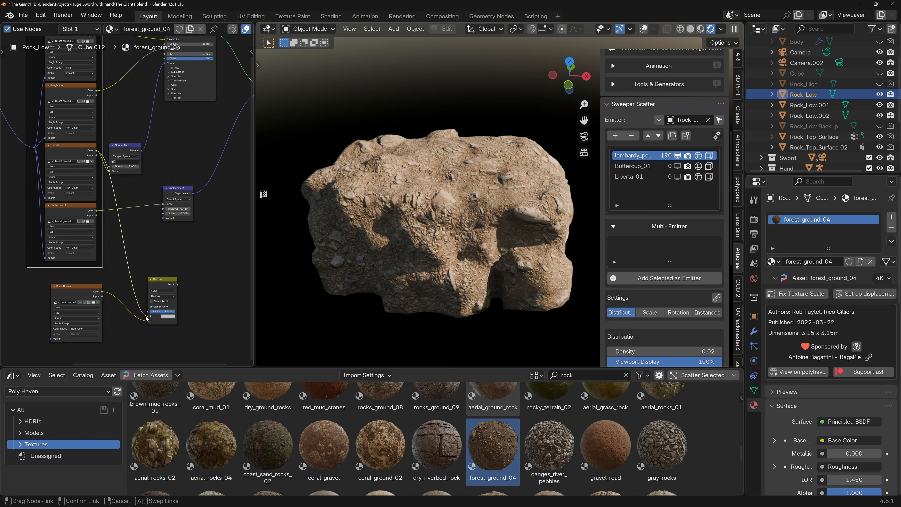
pyautogui.moveTo(131, 144); pyautogui.dragTo(142, 143)
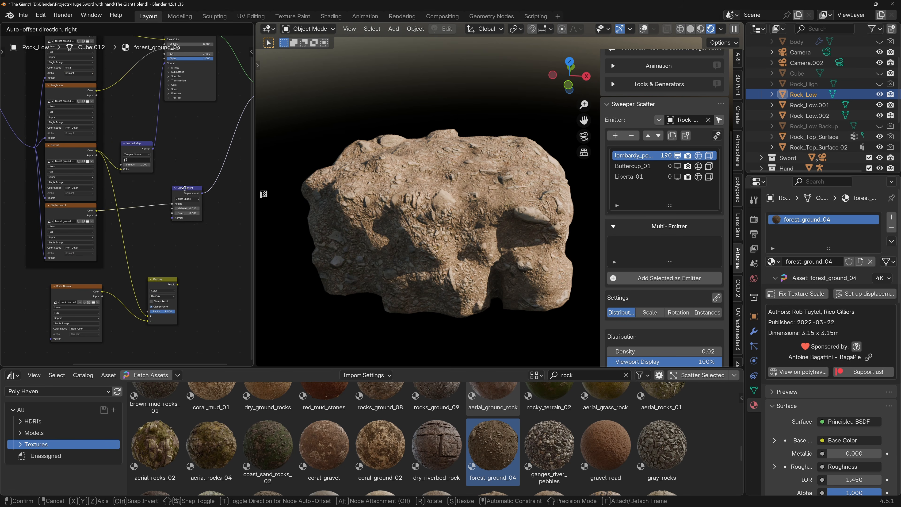
pyautogui.moveTo(179, 284)
pyautogui.mouseDown()
pyautogui.moveTo(130, 218)
pyautogui.moveTo(109, 174)
pyautogui.moveTo(120, 169)
pyautogui.mouseUp()
pyautogui.scroll(1, 440, 220)
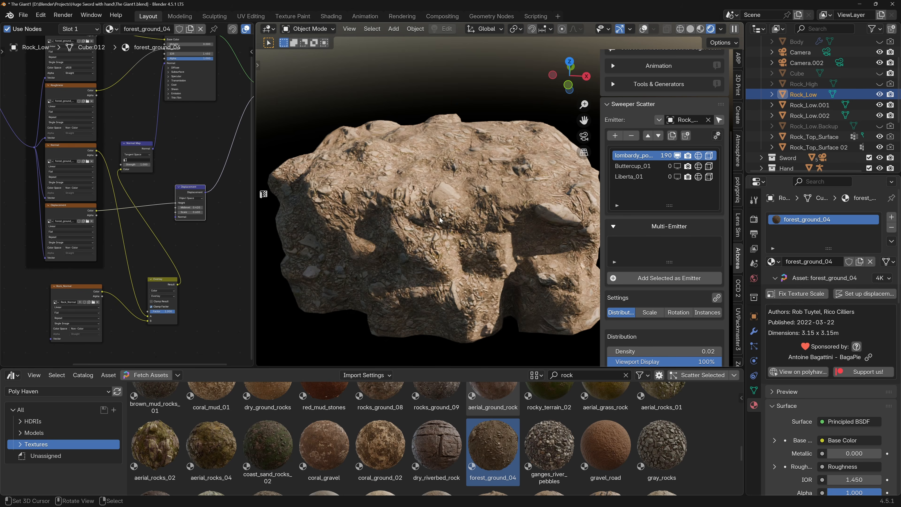
pyautogui.scroll(2, 128, 176)
pyautogui.moveTo(135, 160); pyautogui.dragTo(158, 159)
pyautogui.hotkey('ctrl', 'z')
# Set the Mapping node's Scale to 5 on all three axes to make the texture finer.
pyautogui.moveTo(49, 189); pyautogui.dragTo(223, 245, button='middle')
pyautogui.scroll(-3, 127, 192)
pyautogui.scroll(3, 96, 191)
pyautogui.moveTo(108, 162); pyautogui.dragTo(121, 176)
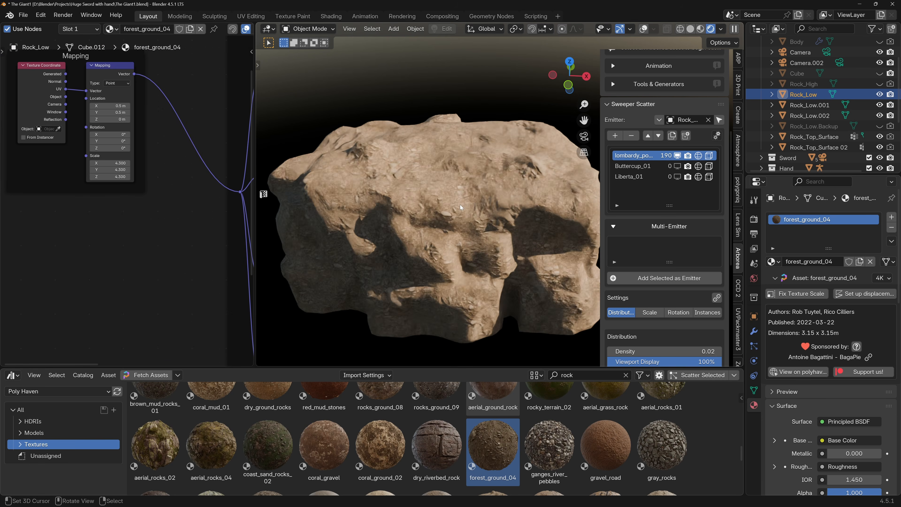
pyautogui.scroll(4, 459, 204)
pyautogui.scroll(-2, 459, 208)
pyautogui.scroll(-3, 457, 210)
pyautogui.moveTo(465, 214)
pyautogui.mouseDown(button='middle')
pyautogui.moveTo(397, 225)
pyautogui.moveTo(490, 219)
pyautogui.moveTo(464, 218)
pyautogui.mouseUp(button='middle')
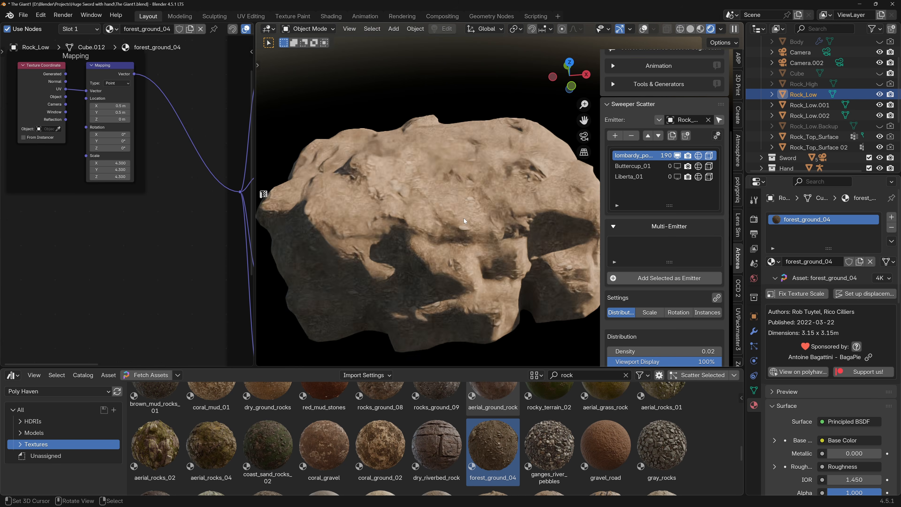
pyautogui.scroll(5, 463, 218)
pyautogui.moveTo(108, 163); pyautogui.dragTo(107, 177)
pyautogui.write('5')
pyautogui.press('Return')
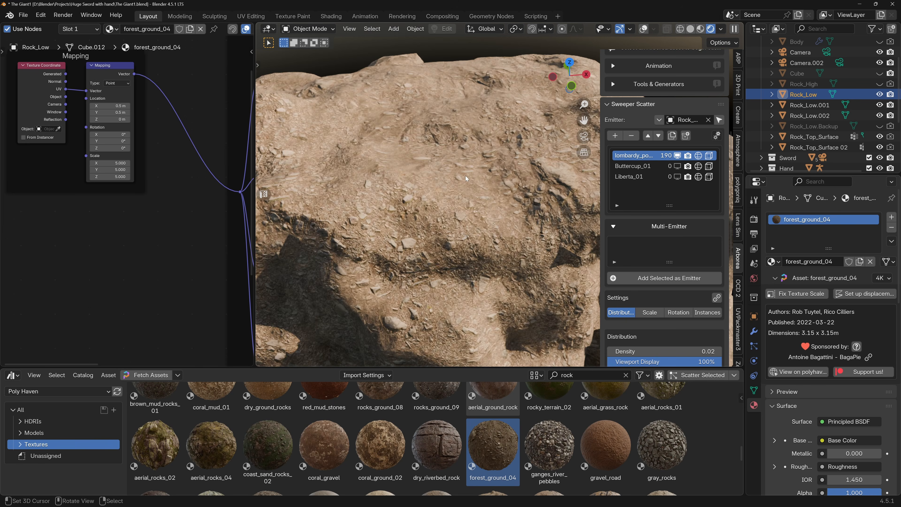
# Try a Normal Map Strength of 5.1 and check the rock's surface relief.
pyautogui.scroll(-5, 467, 203)
pyautogui.moveTo(462, 212); pyautogui.dragTo(448, 212, button='middle')
pyautogui.scroll(-1, 403, 212)
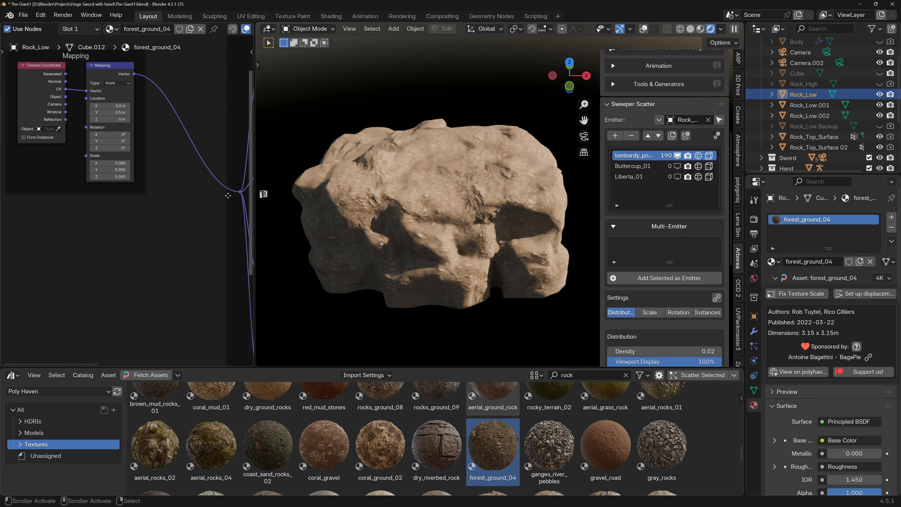
pyautogui.moveTo(209, 190); pyautogui.dragTo(42, 178, button='middle')
pyautogui.moveTo(141, 202); pyautogui.dragTo(58, 172, button='middle')
pyautogui.click(151, 177)
pyautogui.write('5.1')
pyautogui.press('Return')
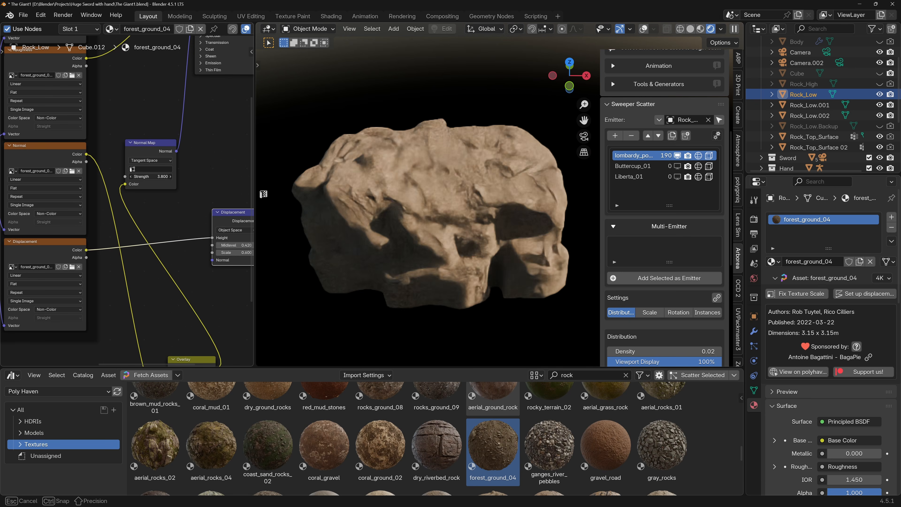
pyautogui.scroll(5, 402, 212)
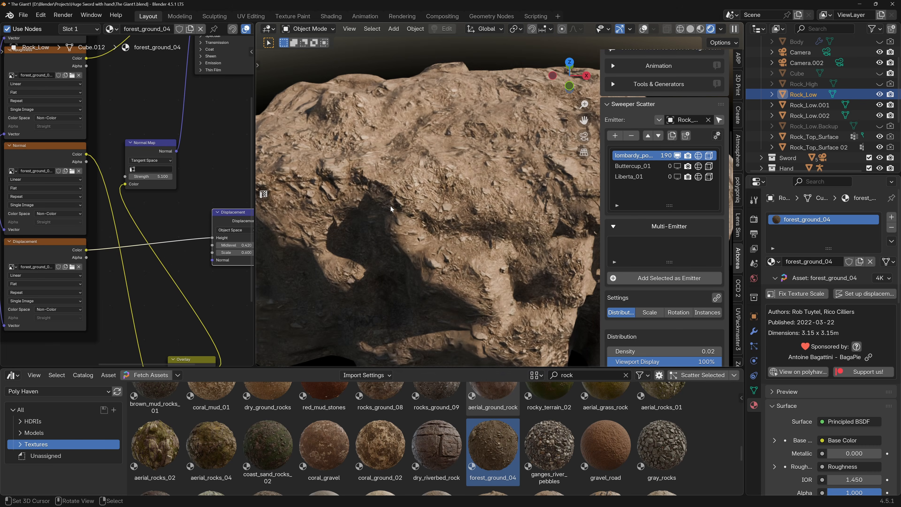
# Set the Normal Map Strength to 2 and check the rock from near and far.
pyautogui.click(150, 177)
pyautogui.write('2')
pyautogui.press('Return')
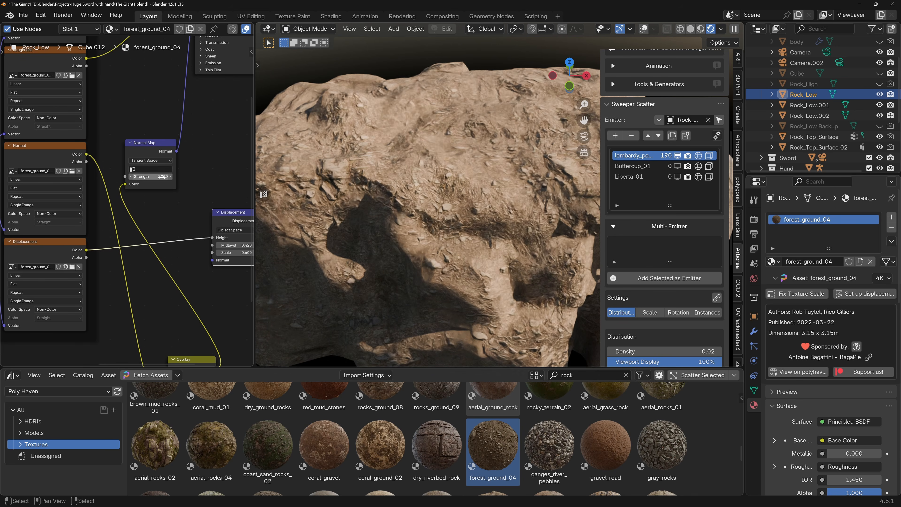
pyautogui.scroll(-5, 376, 191)
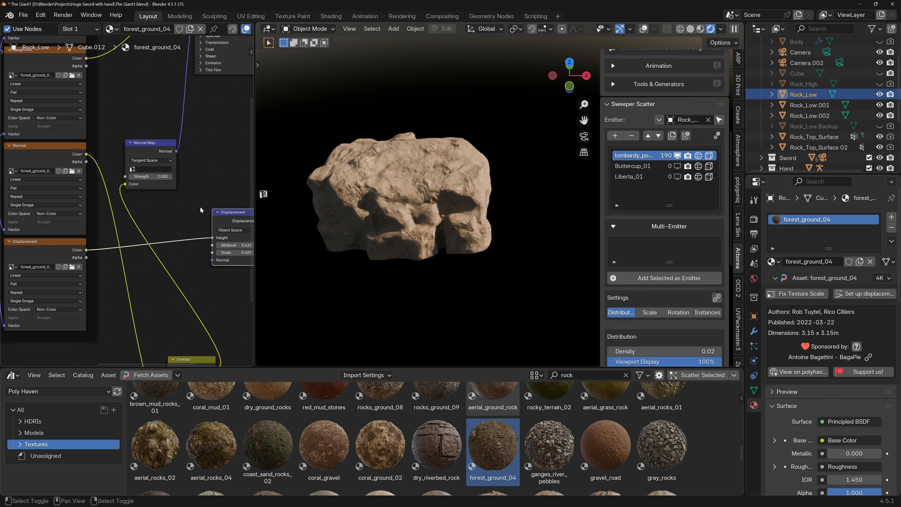
pyautogui.scroll(6, 347, 182)
pyautogui.scroll(-3, 407, 198)
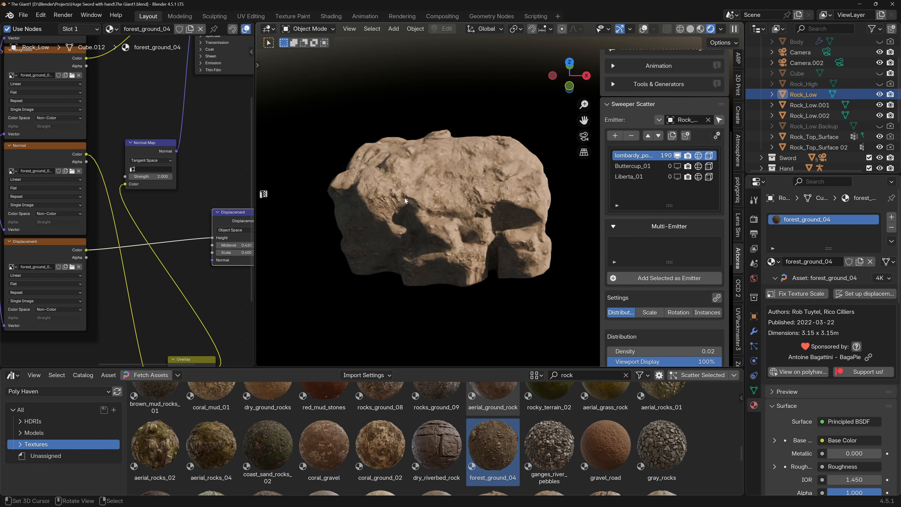
# Group all forest_ground_04 nodes except the Material Output and return to the material's top level.
pyautogui.scroll(-6, 156, 186)
pyautogui.scroll(-1, 156, 186)
pyautogui.moveTo(34, 105); pyautogui.dragTo(207, 277)
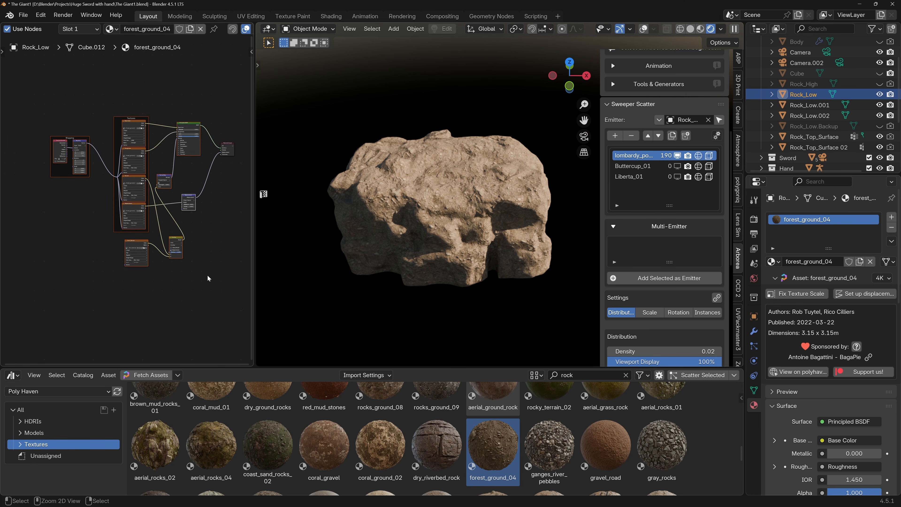
pyautogui.hotkey('ctrl', 'g')
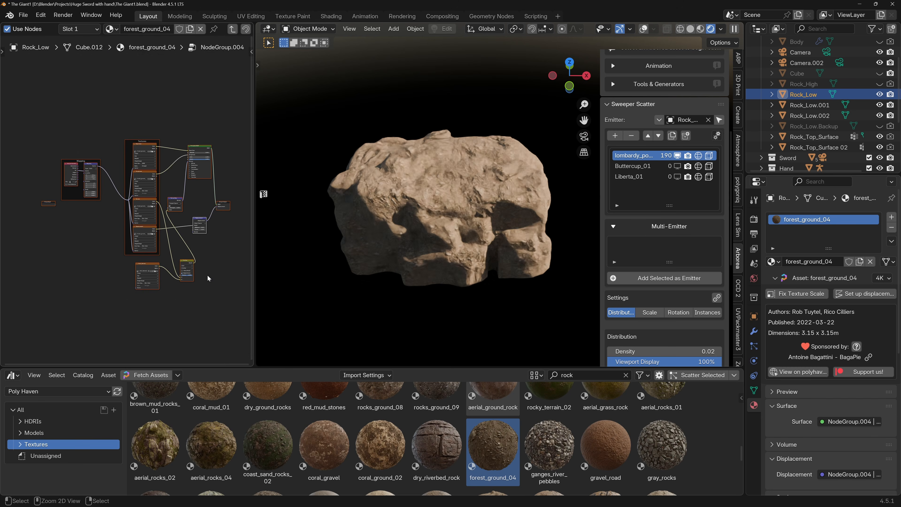
pyautogui.click(231, 31)
# Rename the new forest_ground_04 node group as Rock_mat_02.
pyautogui.scroll(5, 124, 187)
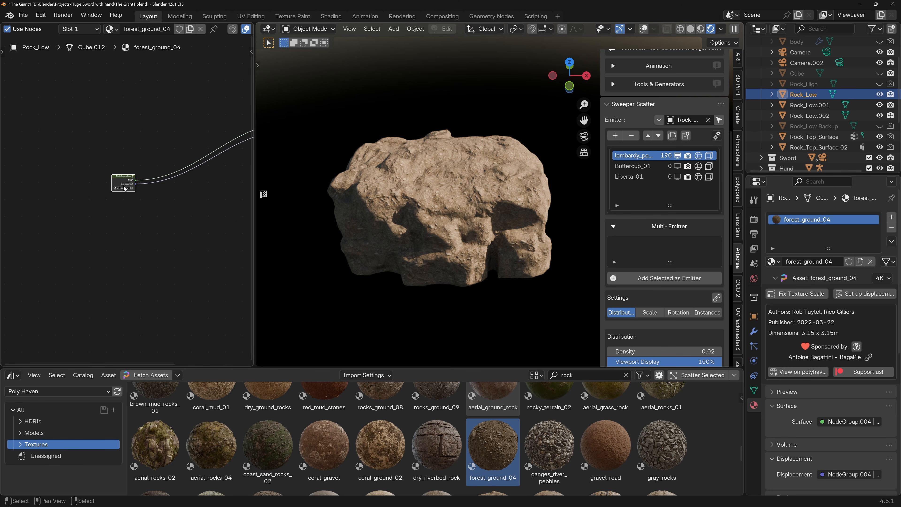
pyautogui.press('Home')
pyautogui.scroll(8, 131, 205)
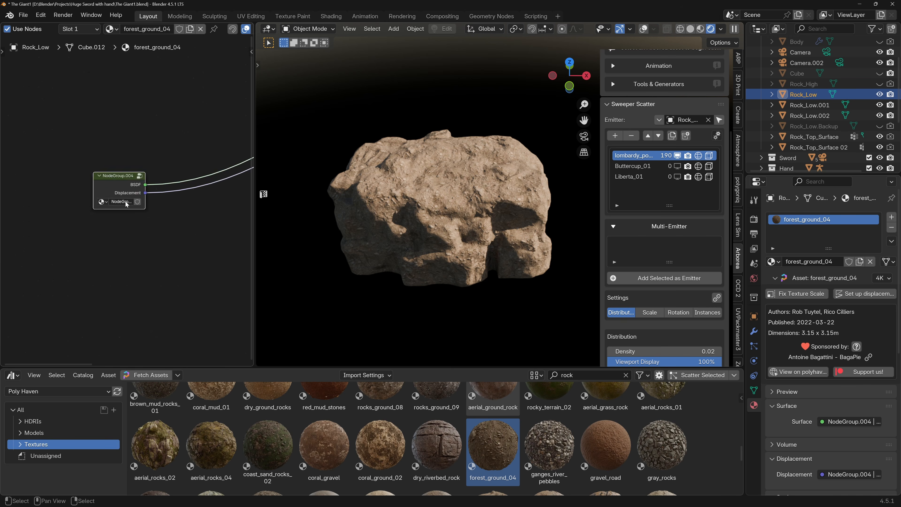
pyautogui.doubleClick(124, 203)
pyautogui.write('Ro')
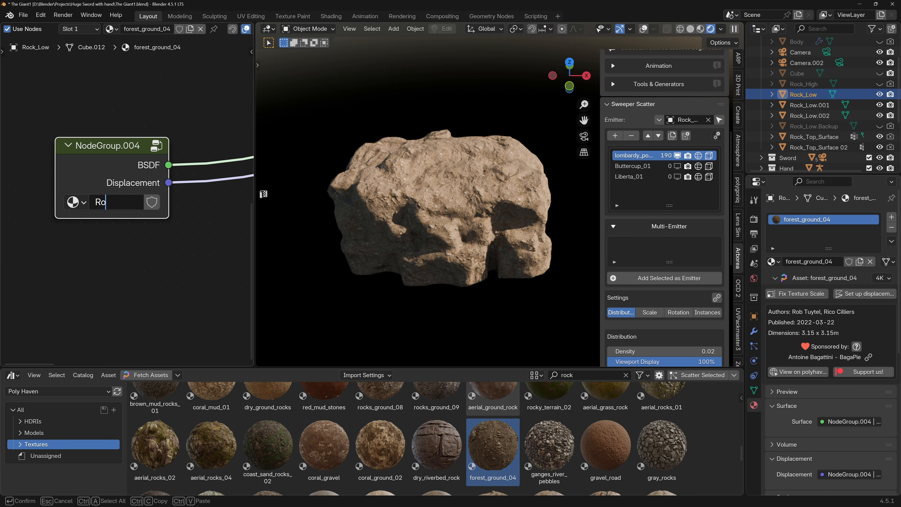
pyautogui.write('ck_mat_02')
pyautogui.press('Return')
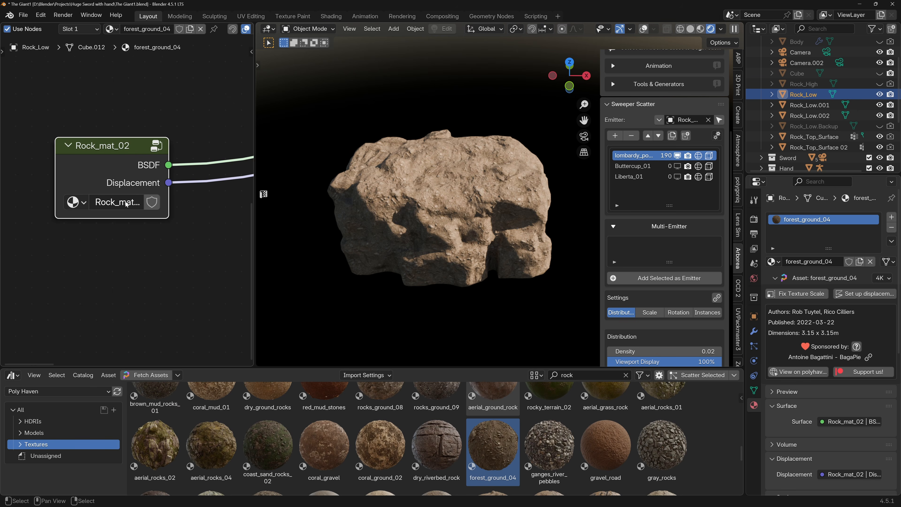
# Assign the rocky_terrain_02 material back to Rock_Low.
pyautogui.scroll(-4, 126, 204)
pyautogui.scroll(1, 548, 411)
pyautogui.moveTo(549, 419); pyautogui.dragTo(446, 250)
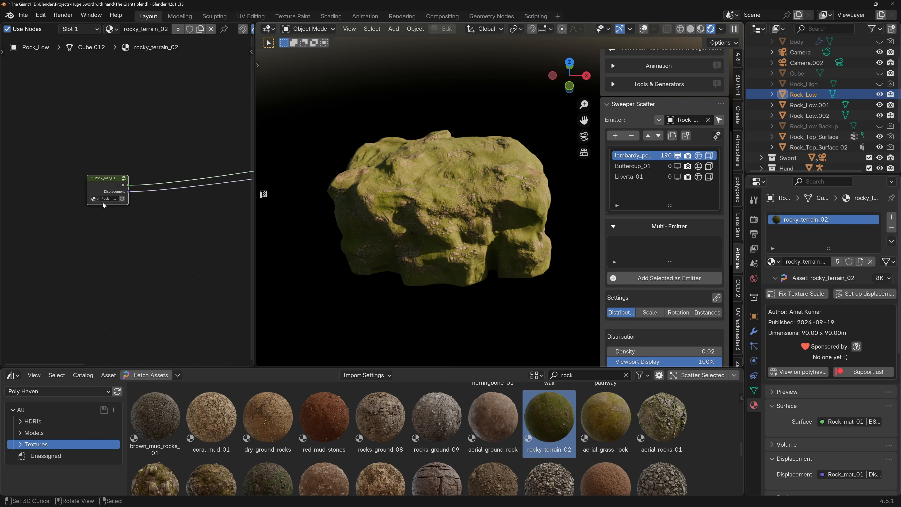
# Add the Rock_mat_02 node group to the material below Rock_mat_01.
pyautogui.hotkey('shift', 'a')
pyautogui.write('rpcl')
pyautogui.press('BackSpace')
pyautogui.press('BackSpace')
pyautogui.press('BackSpace')
pyautogui.press('BackSpace')
pyautogui.write('rock')
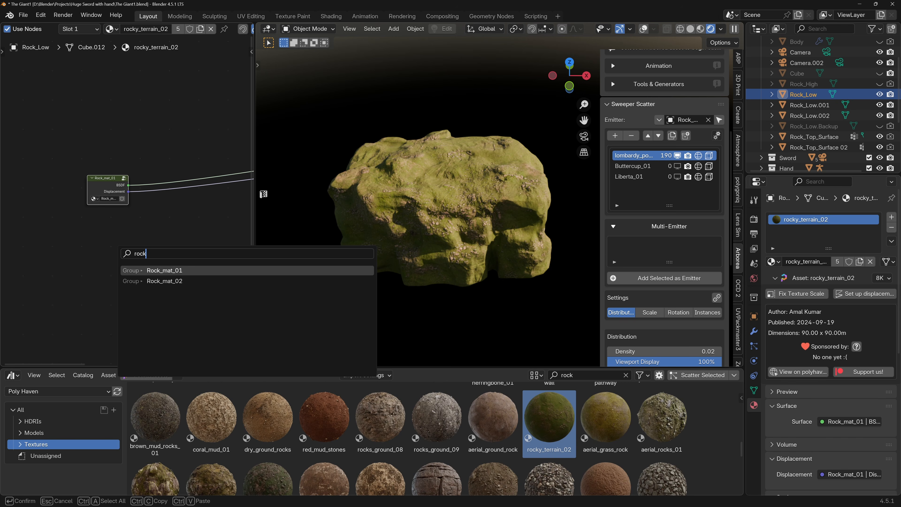
pyautogui.press('Down')
pyautogui.press('Return')
pyautogui.click(92, 240)
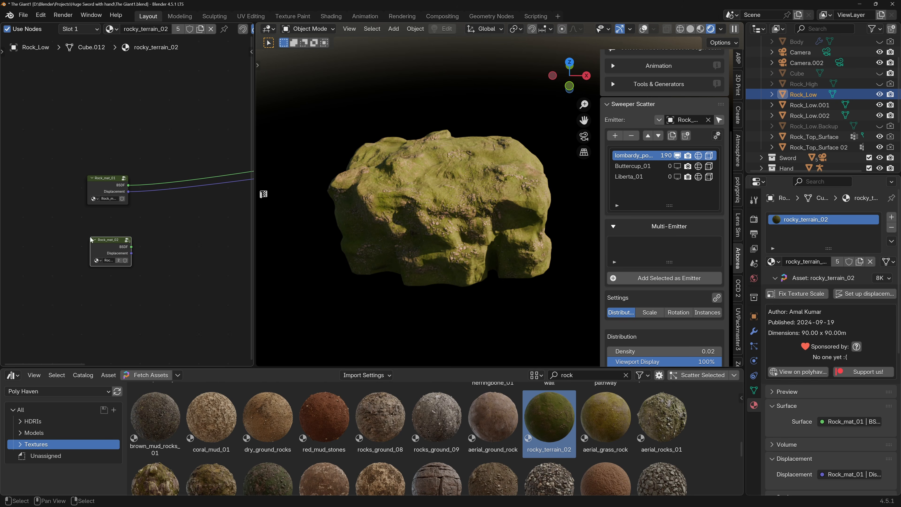
# Combine the Rock_mat_01 and Rock_mat_02 BSDF outputs with a Mix Shader and set its Fac to 0.074.
pyautogui.scroll(-3, 91, 240)
pyautogui.keyDown('ctrl'); pyautogui.keyDown('shift'); pyautogui.moveTo(14, 238); pyautogui.dragTo(24, 210, button='right'); pyautogui.keyUp('shift'); pyautogui.keyUp('ctrl')
pyautogui.scroll(3, 91, 232)
pyautogui.scroll(2, 91, 232)
pyautogui.moveTo(91, 232); pyautogui.dragTo(150, 236, button='middle')
pyautogui.scroll(4, 146, 230)
pyautogui.moveTo(146, 215)
pyautogui.mouseDown()
pyautogui.moveTo(184, 238)
pyautogui.moveTo(135, 238)
pyautogui.moveTo(149, 241)
pyautogui.mouseUp()
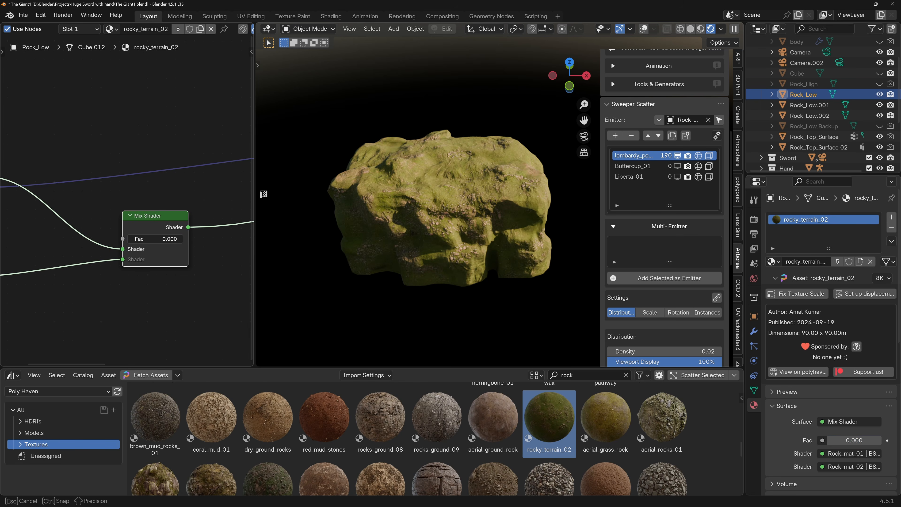
pyautogui.scroll(-3, 104, 189)
pyautogui.scroll(-1, 88, 159)
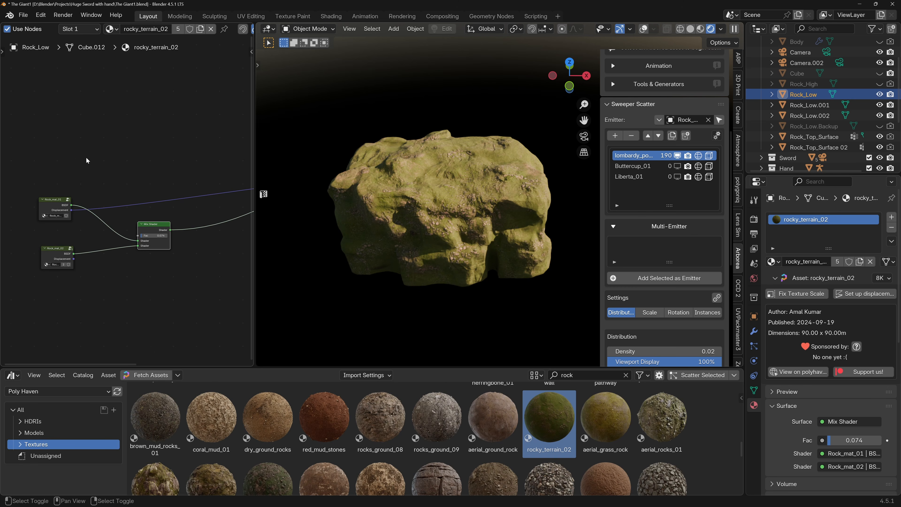
# Add a Noise Texture node above the two rock groups.
pyautogui.hotkey('shift', 'a')
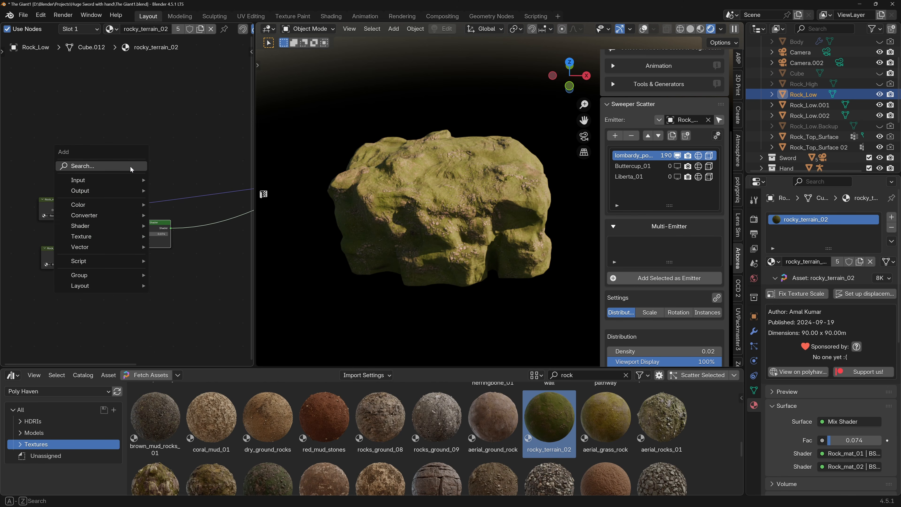
pyautogui.write('nois')
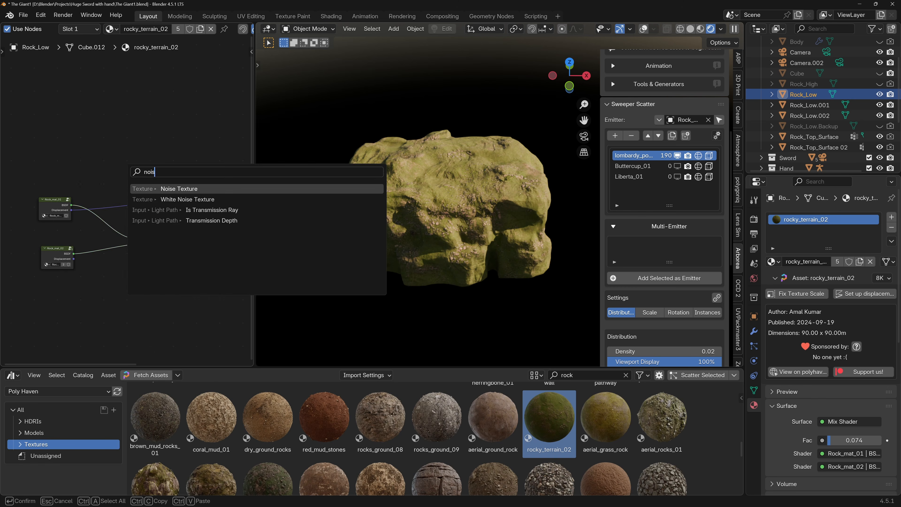
pyautogui.press('Return')
pyautogui.click(38, 103)
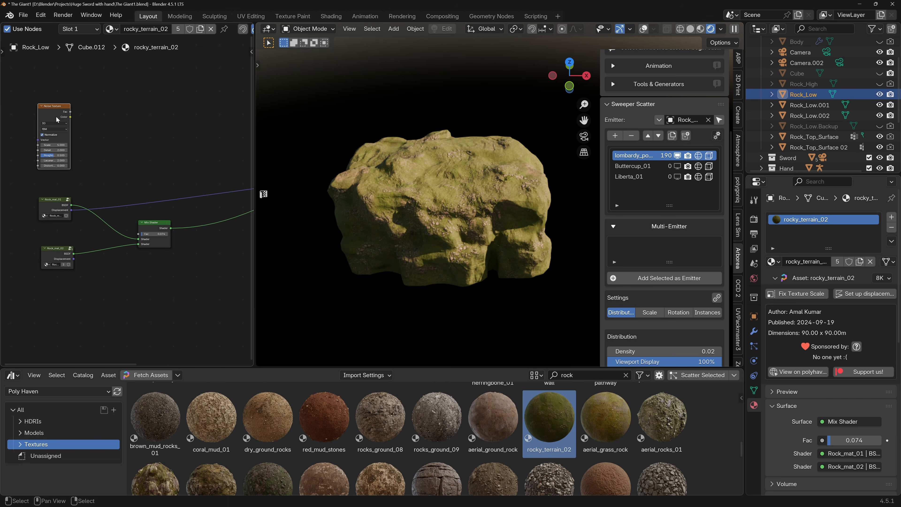
# Add a Color Ramp driven by the Noise Texture's Fac and preview it on the rock.
pyautogui.hotkey('shift', 'a')
pyautogui.write('color ra')
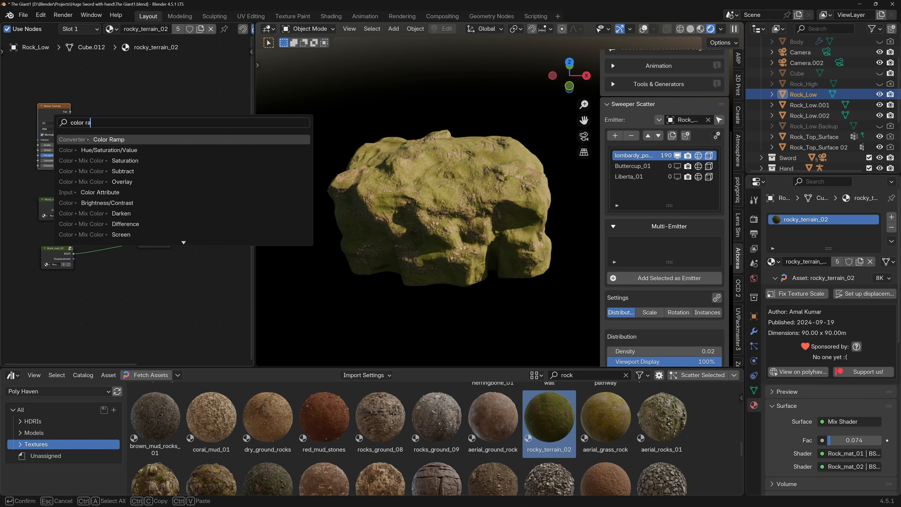
pyautogui.press('Return')
pyautogui.click(101, 125)
pyautogui.moveTo(71, 118); pyautogui.dragTo(183, 151)
pyautogui.keyDown('ctrl'); pyautogui.keyDown('shift'); pyautogui.click(127, 126); pyautogui.keyUp('shift'); pyautogui.keyUp('ctrl')
# Set the noise Scale to 6.5, Detail to 14.4 and Roughness to 0.585, and the ramp's white stop to 0.628.
pyautogui.scroll(2, 80, 147)
pyautogui.moveTo(46, 142)
pyautogui.mouseDown()
pyautogui.moveTo(74, 151)
pyautogui.moveTo(48, 159)
pyautogui.mouseUp()
pyautogui.moveTo(158, 154)
pyautogui.mouseDown()
pyautogui.moveTo(177, 155)
pyautogui.moveTo(153, 155)
pyautogui.moveTo(168, 154)
pyautogui.mouseUp()
pyautogui.click(184, 152)
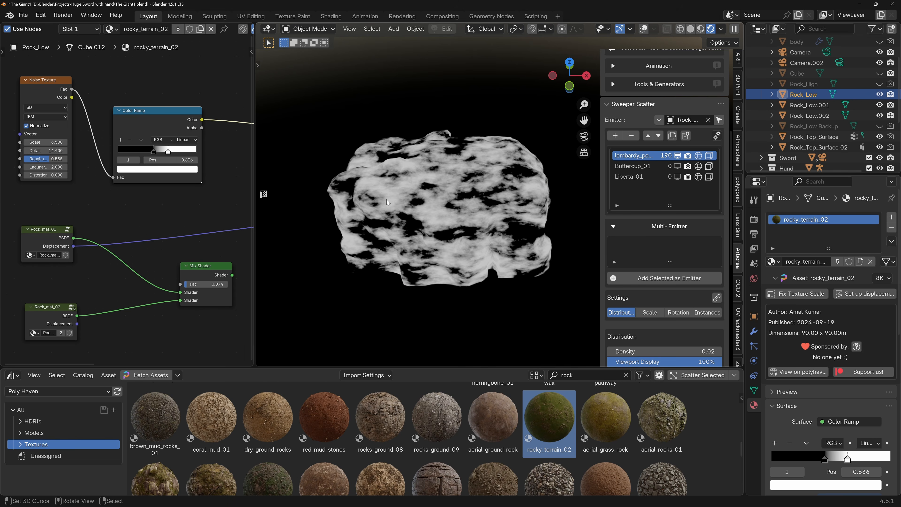
pyautogui.moveTo(169, 153); pyautogui.dragTo(168, 152)
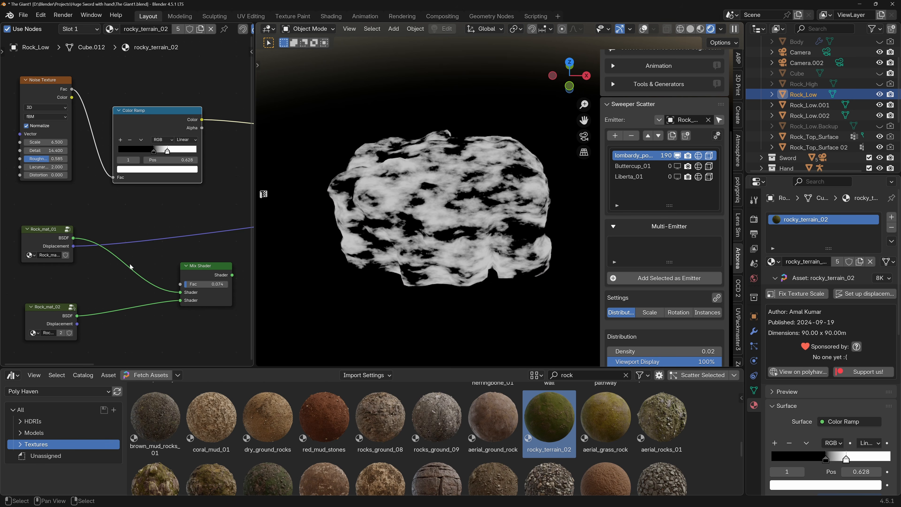
# Drive the Mix Shader's Fac with the Color Ramp, preview the mixed material, and move the ramp's white stop to 0.650.
pyautogui.scroll(-1, 192, 141)
pyautogui.moveTo(201, 121); pyautogui.dragTo(181, 273)
pyautogui.keyDown('ctrl'); pyautogui.keyDown('shift'); pyautogui.click(202, 256); pyautogui.keyUp('shift'); pyautogui.keyUp('ctrl')
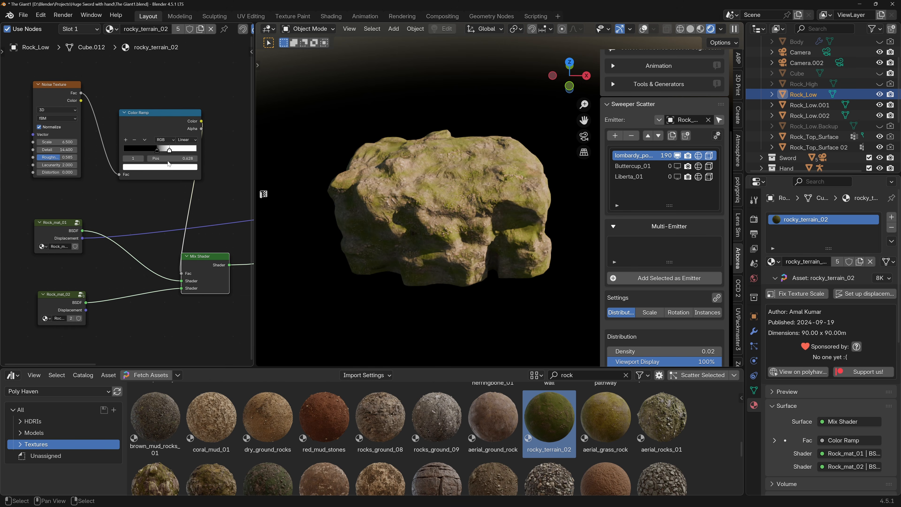
pyautogui.moveTo(169, 151)
pyautogui.mouseDown()
pyautogui.moveTo(158, 152)
pyautogui.moveTo(172, 154)
pyautogui.mouseUp()
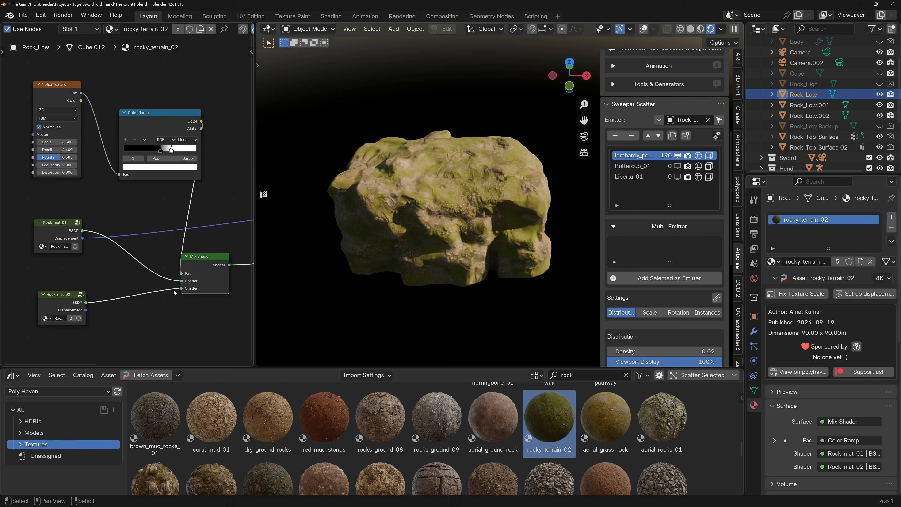
# Swap the Mix Shader inputs so Rock_mat_02 feeds the first Shader socket and Rock_mat_01 the second.
pyautogui.moveTo(181, 290); pyautogui.dragTo(182, 281)
pyautogui.moveTo(82, 231); pyautogui.dragTo(184, 289)
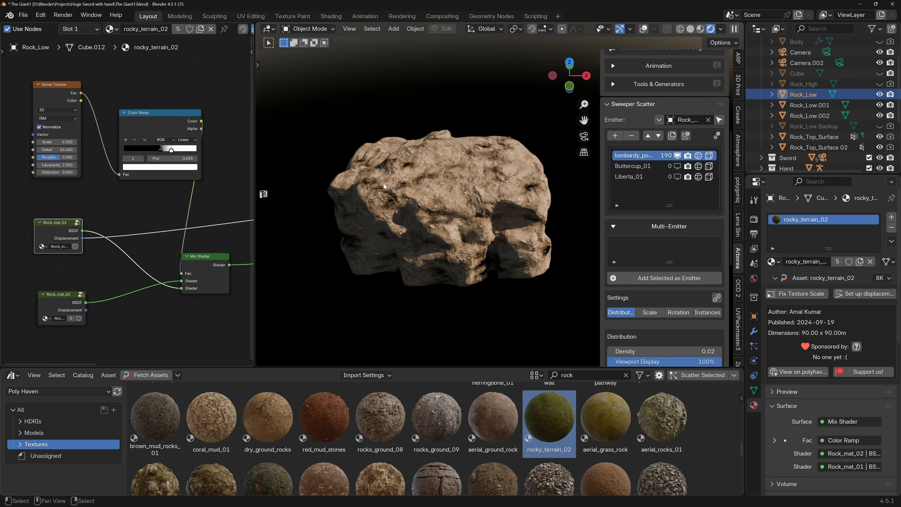
pyautogui.scroll(2, 424, 188)
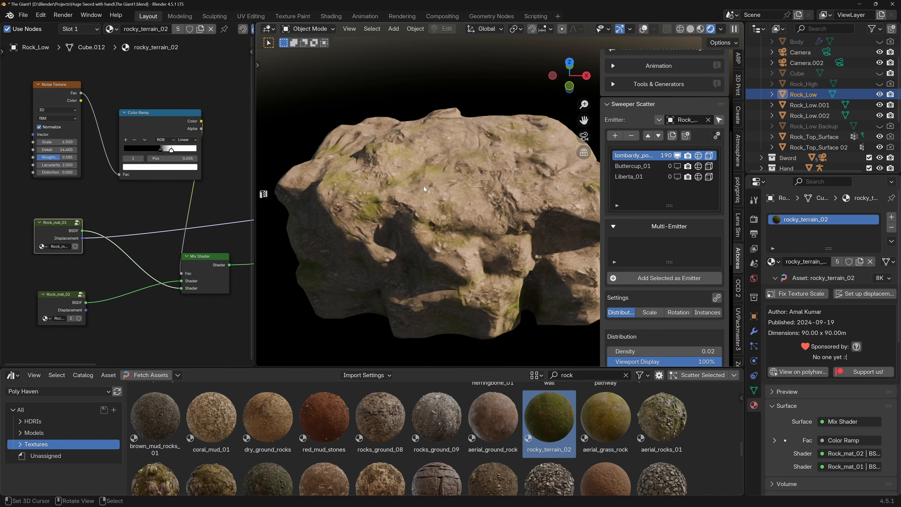
# Retune the noise mask with Scale 5.1 and Roughness 0.459, and set the ramp's black stop to 0.281.
pyautogui.moveTo(170, 150); pyautogui.dragTo(137, 152)
pyautogui.scroll(-2, 395, 217)
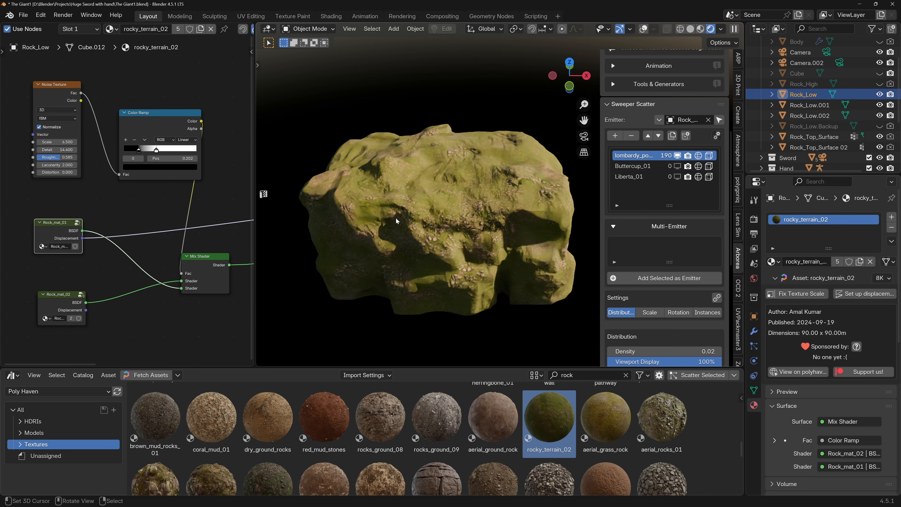
pyautogui.moveTo(64, 143)
pyautogui.mouseDown()
pyautogui.moveTo(51, 143)
pyautogui.moveTo(68, 157)
pyautogui.mouseUp()
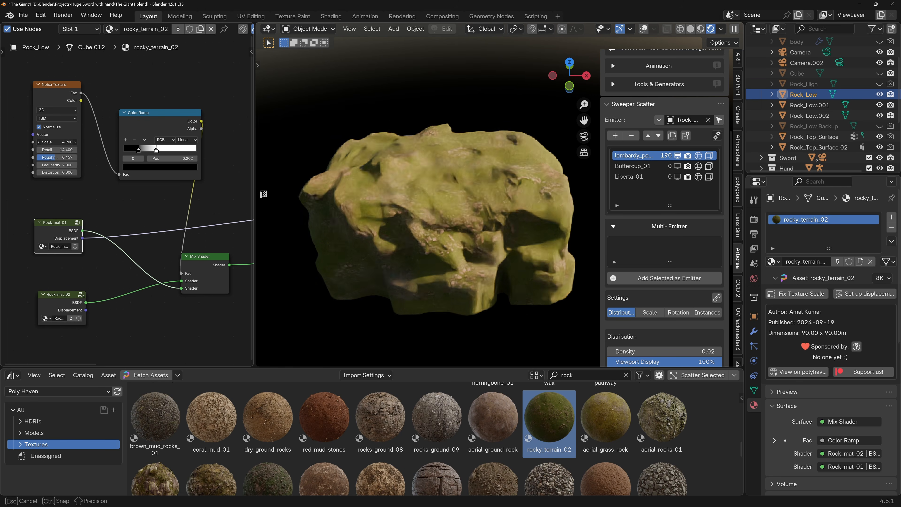
pyautogui.moveTo(58, 157); pyautogui.dragTo(59, 157)
pyautogui.moveTo(156, 150)
pyautogui.mouseDown()
pyautogui.moveTo(166, 152)
pyautogui.moveTo(147, 152)
pyautogui.mouseUp()
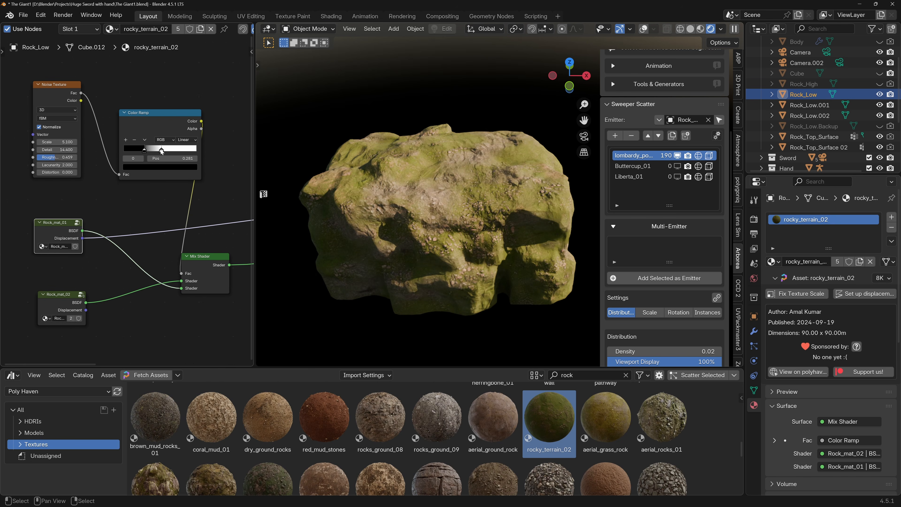
# Check the rock material in the full scene through the camera, and return to the isolated rock.
pyautogui.press('KP_0')
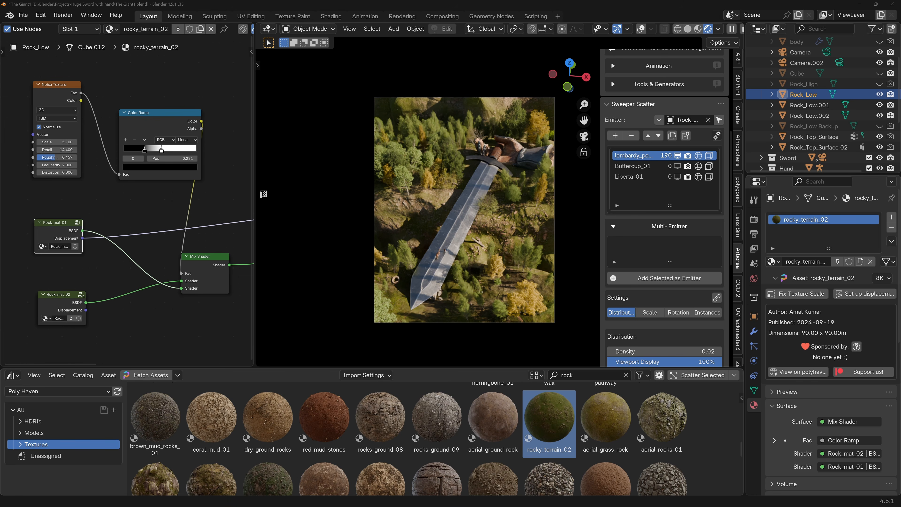
pyautogui.press('KP_Divide')
pyautogui.keyDown('shift'); pyautogui.moveTo(464, 211); pyautogui.dragTo(433, 204, button='middle'); pyautogui.keyUp('shift')
# Disconnect the Noise Texture and Color Ramp pair from the Mix Shader and move it aside to free space.
pyautogui.scroll(-4, 180, 136)
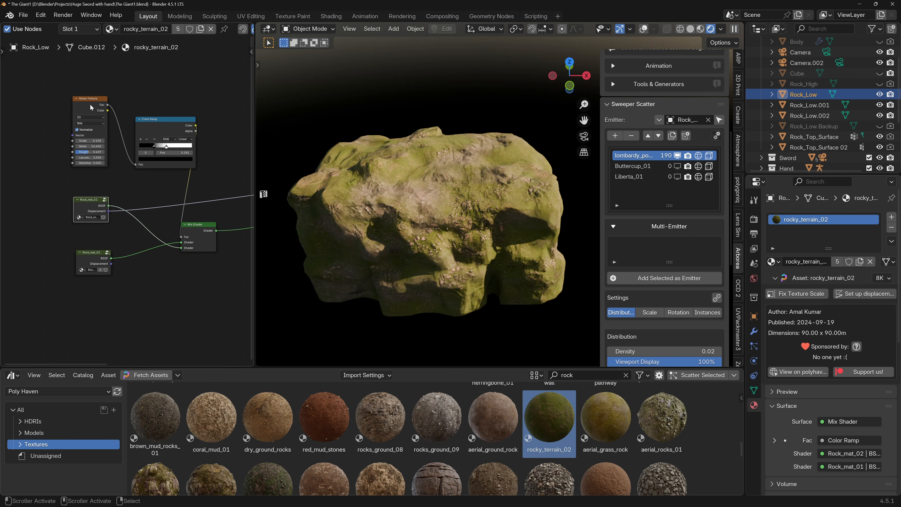
pyautogui.moveTo(66, 79); pyautogui.dragTo(194, 163)
pyautogui.keyDown('ctrl'); pyautogui.moveTo(181, 184); pyautogui.dragTo(207, 179, button='right'); pyautogui.keyUp('ctrl')
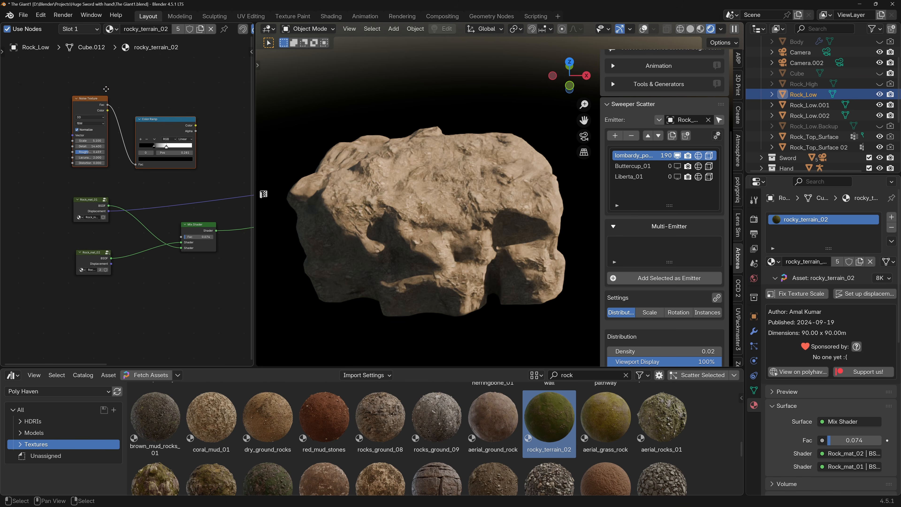
pyautogui.moveTo(172, 127); pyautogui.dragTo(90, 85)
pyautogui.scroll(-2, 161, 126)
pyautogui.moveTo(161, 126); pyautogui.dragTo(192, 144, button='middle')
pyautogui.moveTo(122, 101); pyautogui.dragTo(84, 100)
# Add a Separate Color node with its Red output connected to the Mix Shader's Fac.
pyautogui.scroll(1, 147, 150)
pyautogui.moveTo(213, 247); pyautogui.dragTo(153, 176)
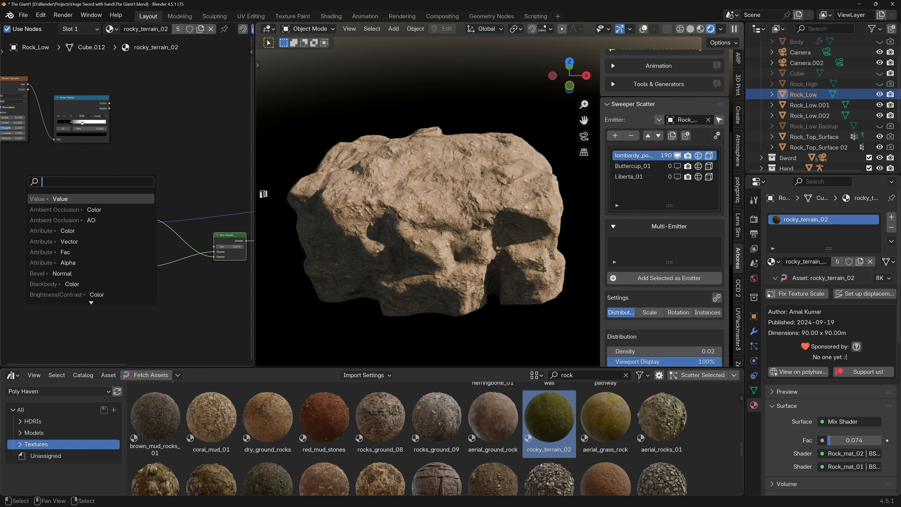
pyautogui.write('separa')
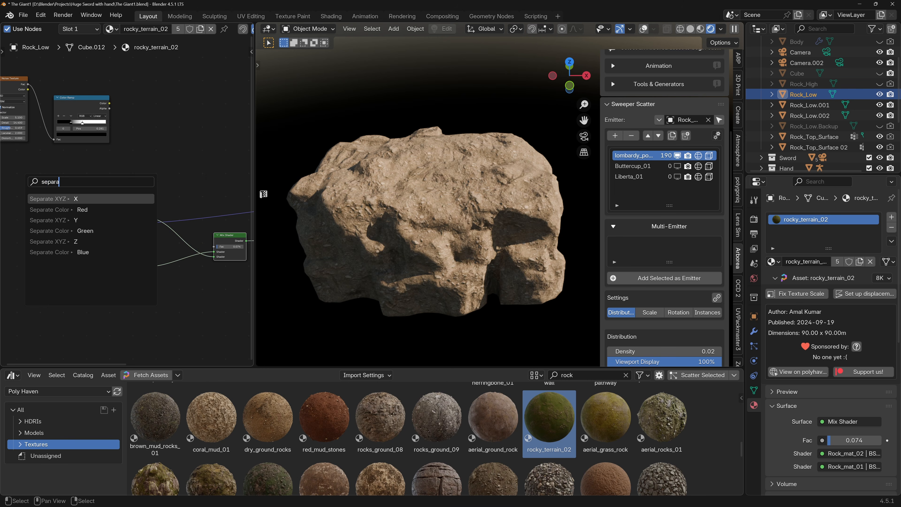
pyautogui.press('Down')
pyautogui.press('Return')
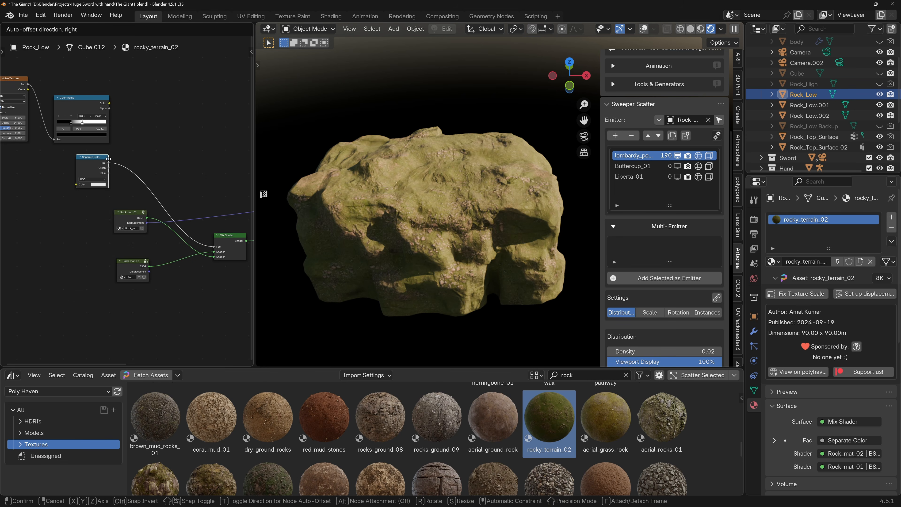
pyautogui.click(109, 159)
# Insert a second Color Ramp between the Separate Color node and the Mix Shader's Fac.
pyautogui.hotkey('shift', 'a')
pyautogui.write('color ra')
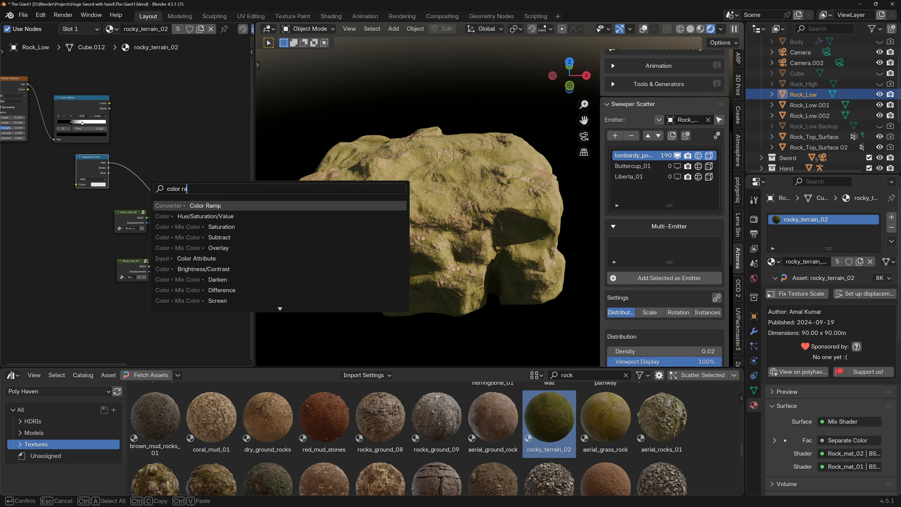
pyautogui.press('Return')
pyautogui.click(140, 163)
pyautogui.moveTo(140, 165); pyautogui.dragTo(166, 149)
# Feed the Separate Color input with the Normal output of a new Geometry node placed beside it.
pyautogui.moveTo(96, 160); pyautogui.dragTo(59, 182)
pyautogui.write('grom')
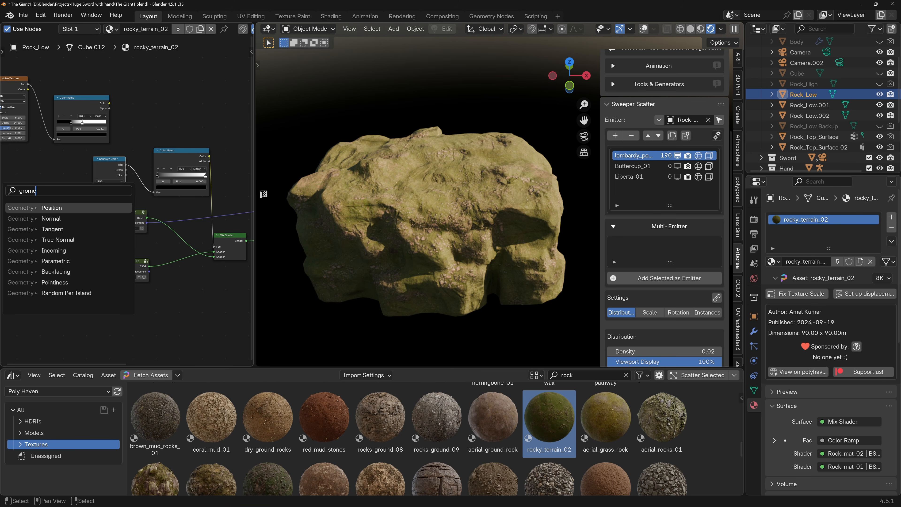
pyautogui.write('e')
pyautogui.click(51, 218)
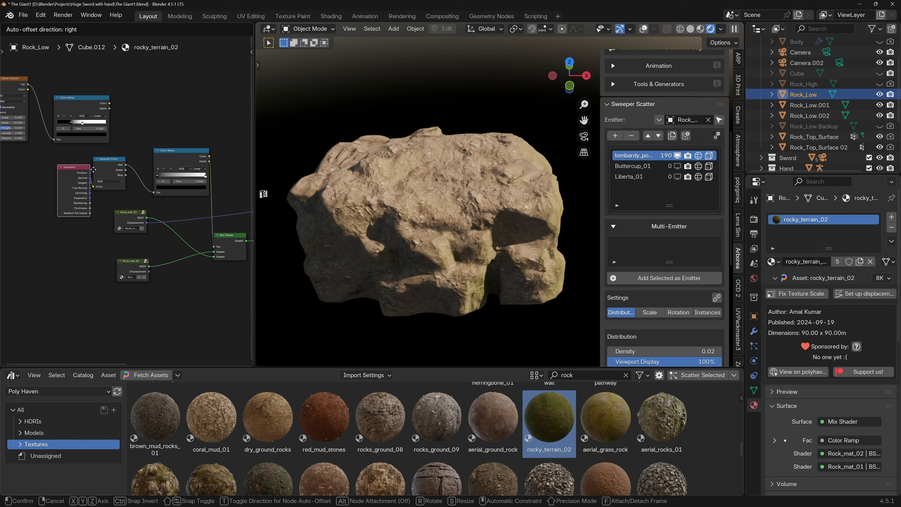
pyautogui.click(66, 162)
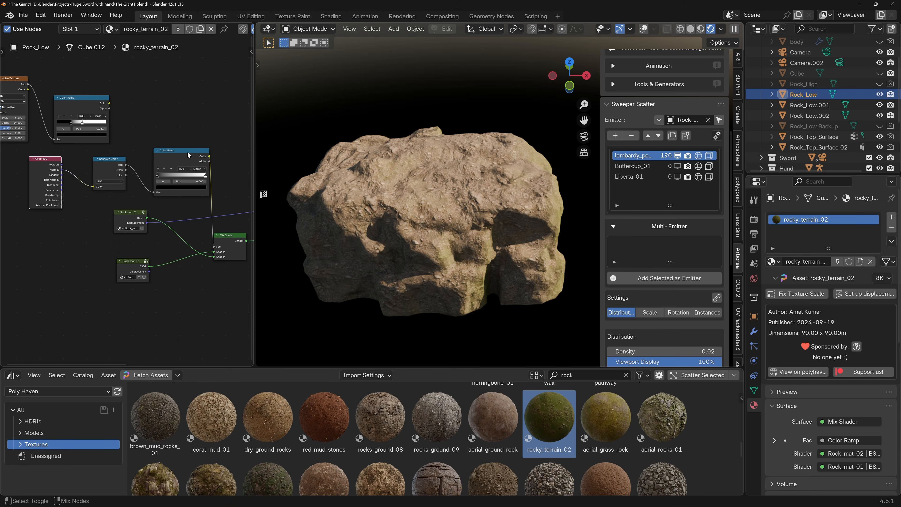
# Preview the second Color Ramp on the rock and drive it from the Separate Color's Blue output instead of Red.
pyautogui.keyDown('ctrl'); pyautogui.keyDown('shift'); pyautogui.click(188, 152); pyautogui.keyUp('shift'); pyautogui.keyUp('ctrl')
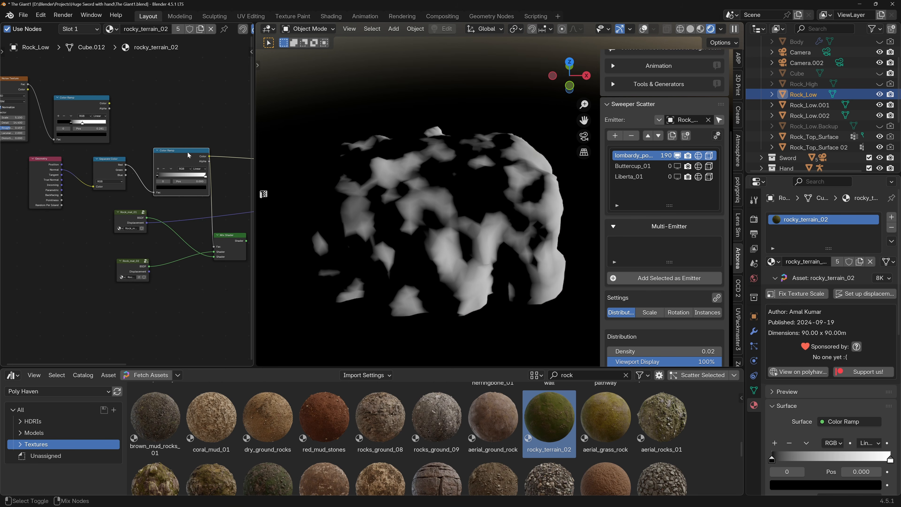
pyautogui.click(206, 175)
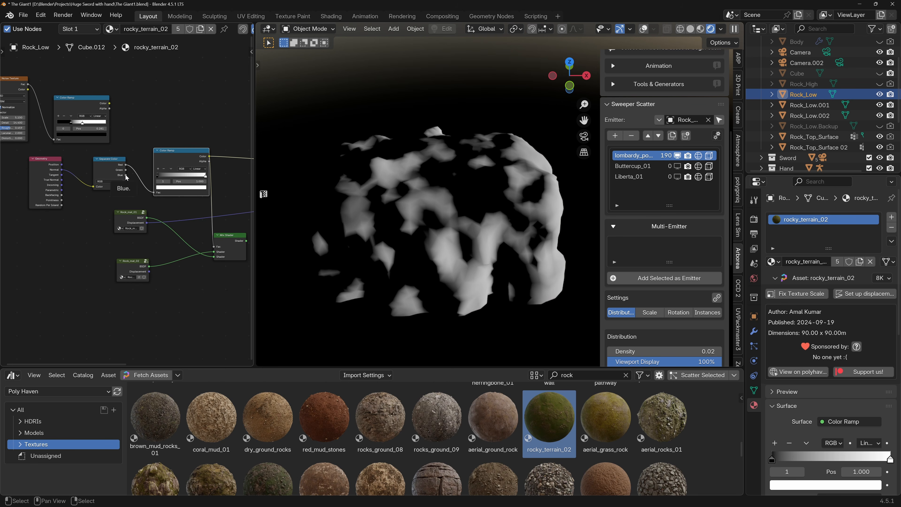
pyautogui.moveTo(126, 177); pyautogui.dragTo(126, 175)
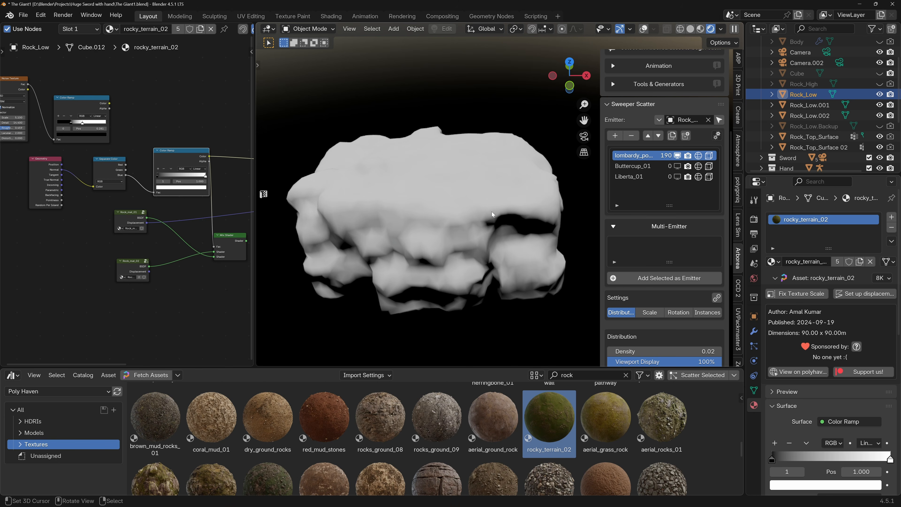
pyautogui.moveTo(451, 205); pyautogui.dragTo(489, 196, button='middle')
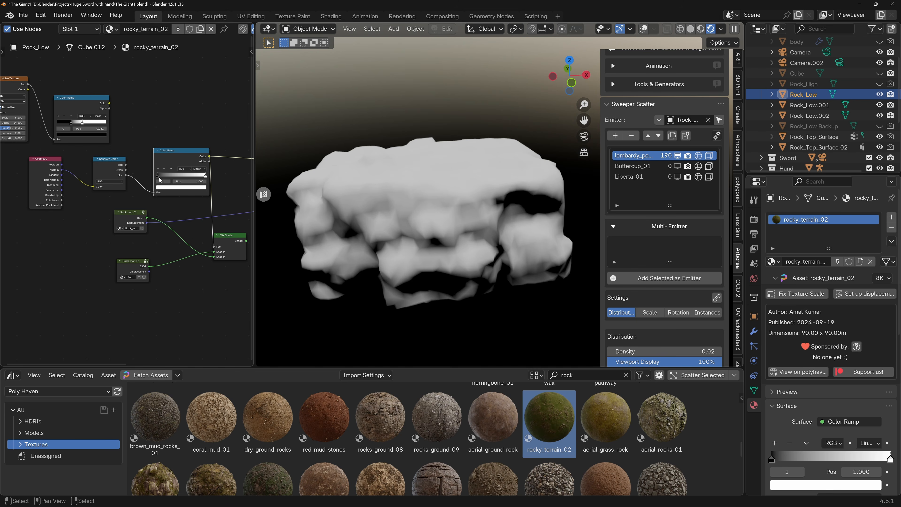
# Set the second Color Ramp's black stop to 0.390 and preview the Mix Shader result on the rock up close.
pyautogui.scroll(3, 161, 179)
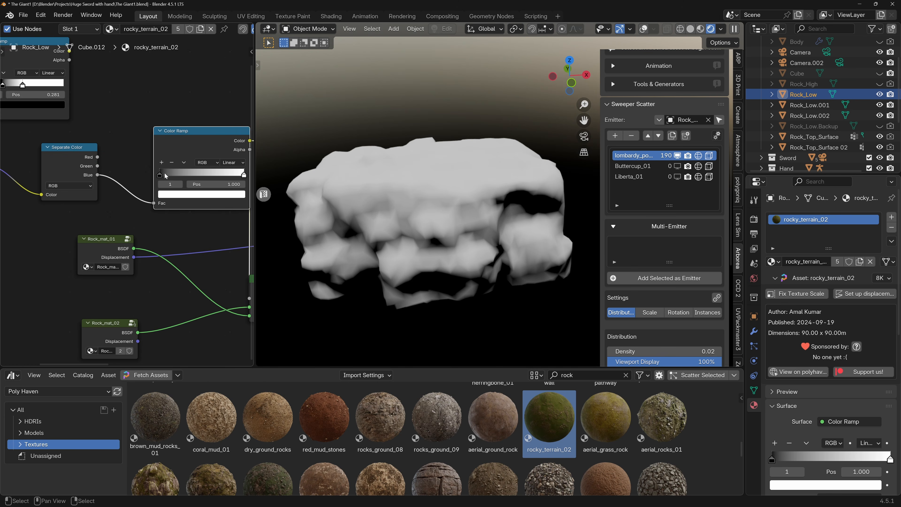
pyautogui.moveTo(161, 177); pyautogui.dragTo(195, 177)
pyautogui.scroll(-5, 195, 177)
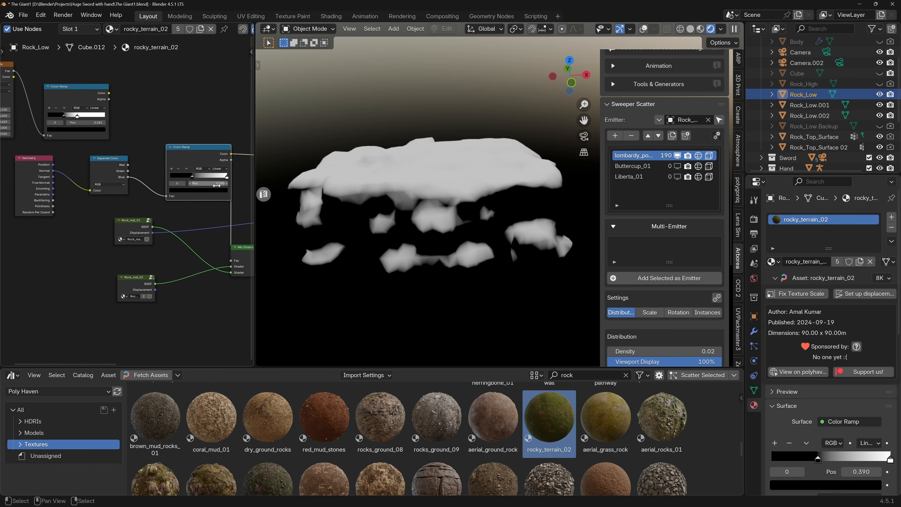
pyautogui.moveTo(214, 184); pyautogui.dragTo(144, 173, button='middle')
pyautogui.keyDown('ctrl'); pyautogui.keyDown('shift'); pyautogui.click(181, 248); pyautogui.keyUp('shift'); pyautogui.keyUp('ctrl')
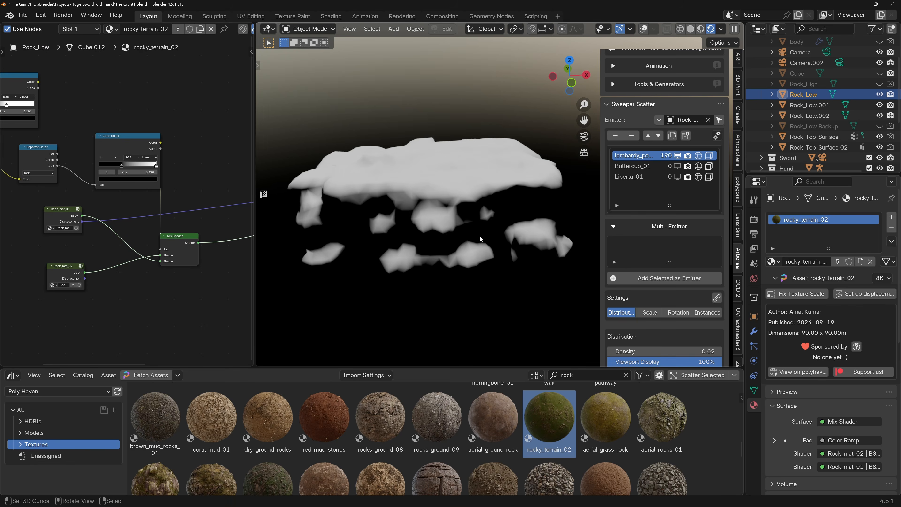
pyautogui.scroll(3, 442, 221)
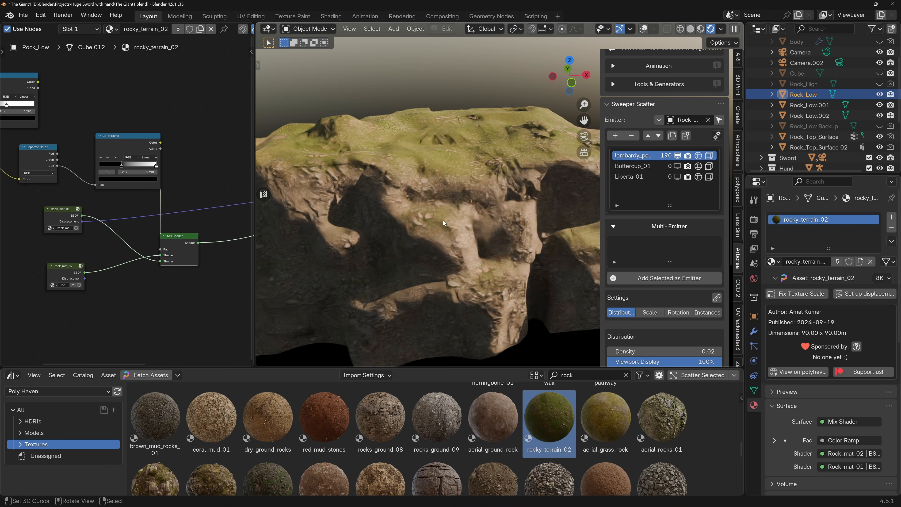
# Lower the second Color Ramp's black stop slightly and check the material blend on the rock from several angles.
pyautogui.moveTo(440, 212); pyautogui.dragTo(440, 220, button='middle')
pyautogui.scroll(-2, 437, 221)
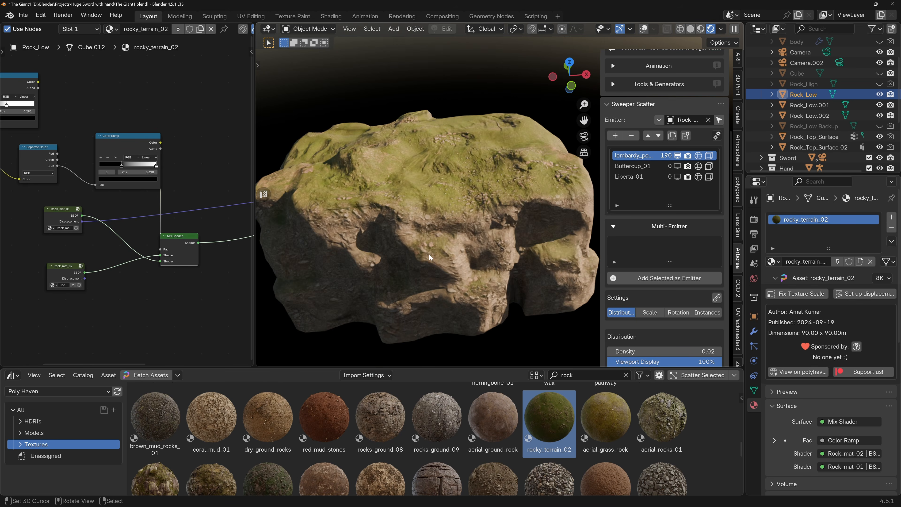
pyautogui.moveTo(121, 165)
pyautogui.mouseDown()
pyautogui.moveTo(111, 166)
pyautogui.moveTo(140, 167)
pyautogui.moveTo(119, 166)
pyautogui.mouseUp()
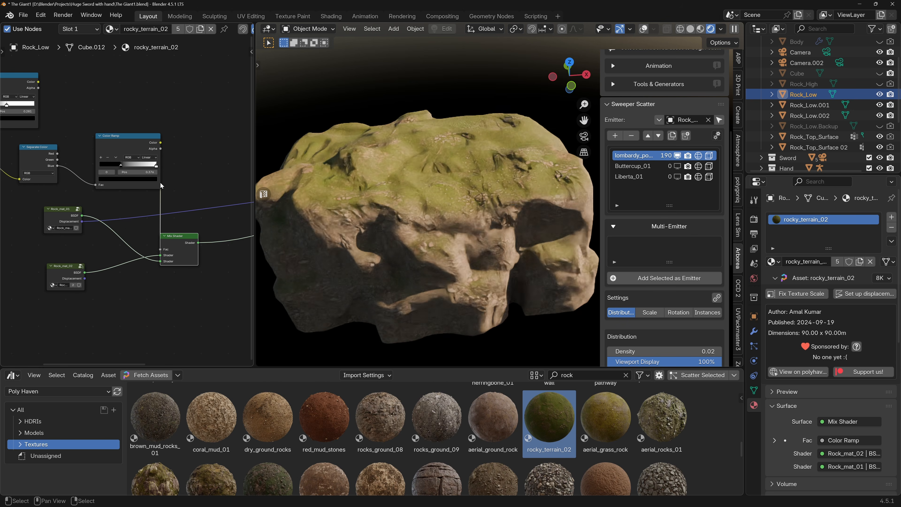
pyautogui.moveTo(408, 239); pyautogui.dragTo(446, 252, button='middle')
pyautogui.scroll(3, 399, 233)
pyautogui.scroll(1, 399, 232)
pyautogui.scroll(-3, 357, 198)
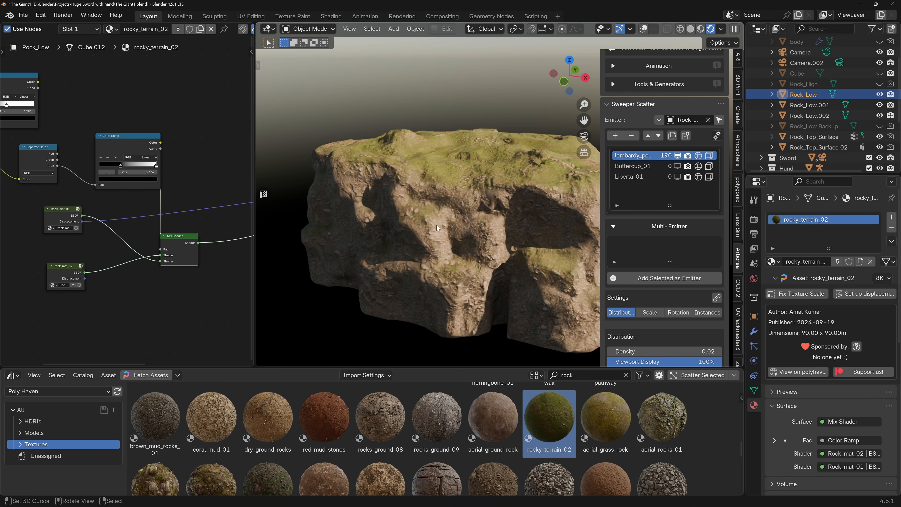
pyautogui.scroll(2, 444, 234)
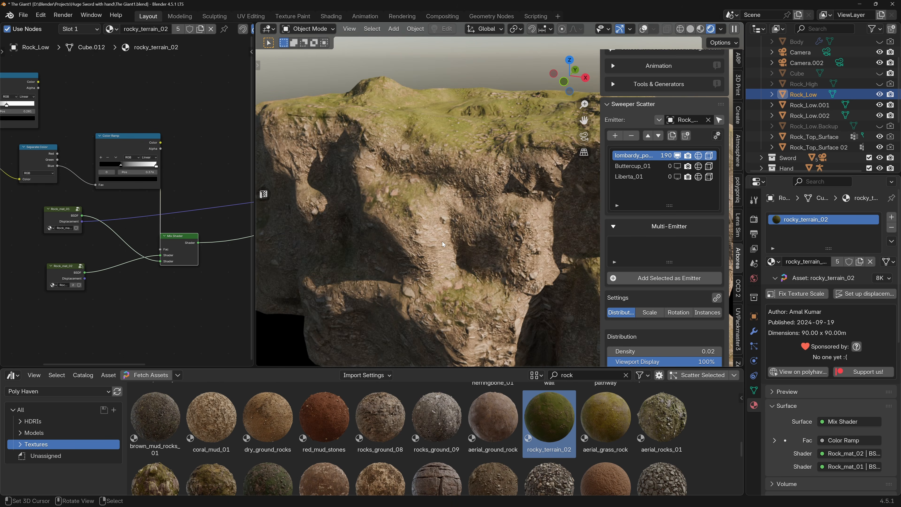
pyautogui.scroll(-3, 102, 184)
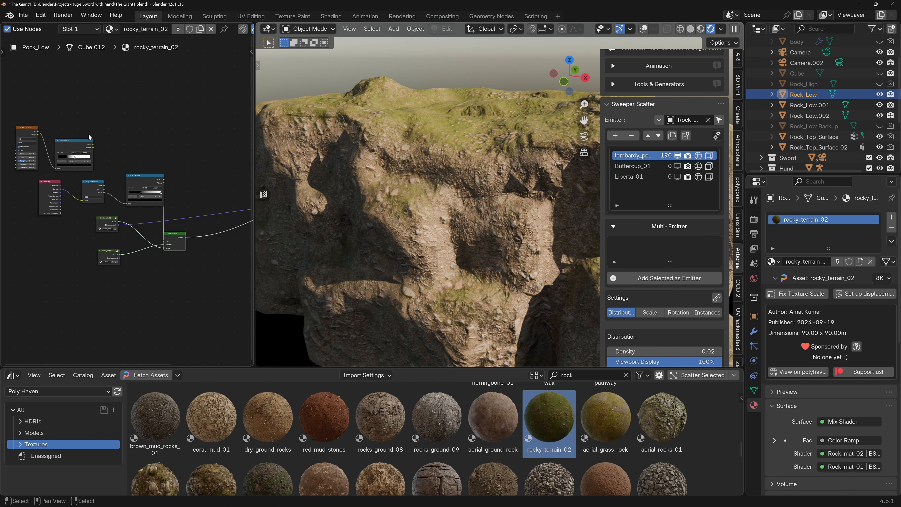
# Delete the unused Noise Texture node and its Color Ramp from the rock material, and save the file.
pyautogui.moveTo(84, 133); pyautogui.dragTo(31, 155)
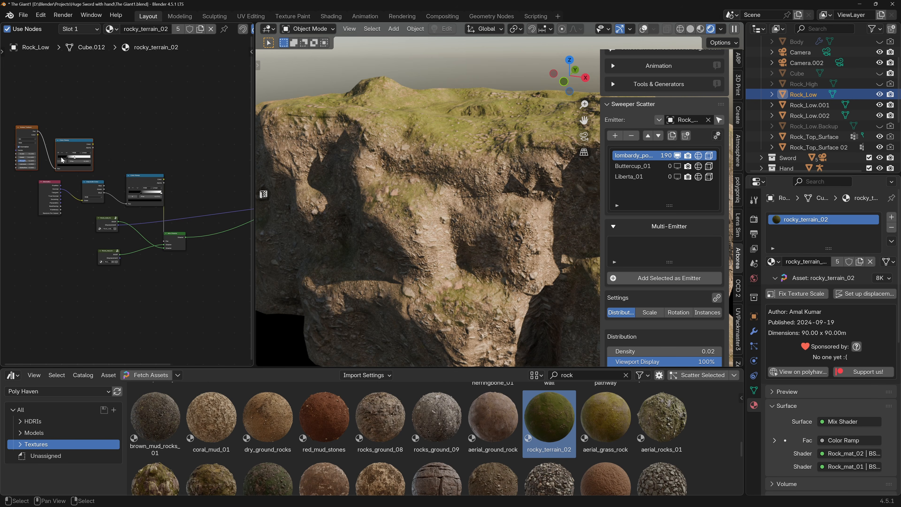
pyautogui.press('x')
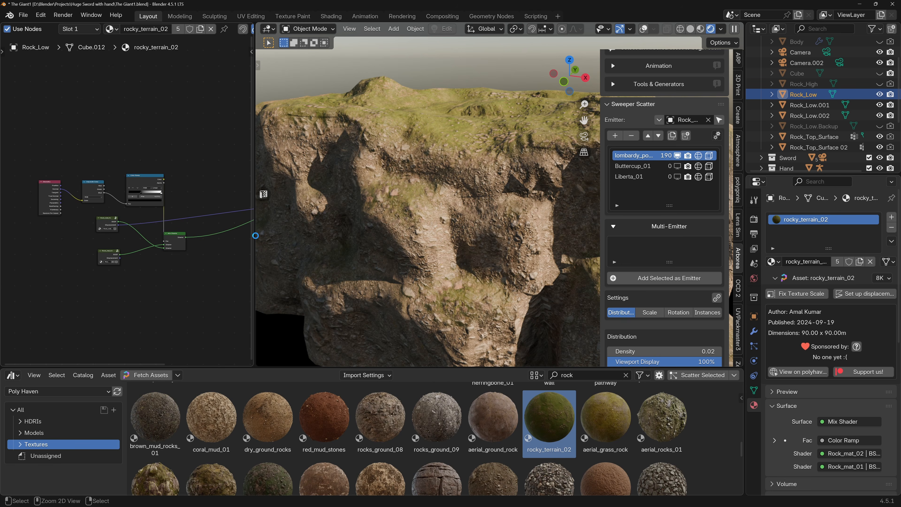
pyautogui.hotkey('ctrl', 's')
# Examine the finished rock material on the whole rock and in the full scene through the camera.
pyautogui.scroll(-5, 382, 229)
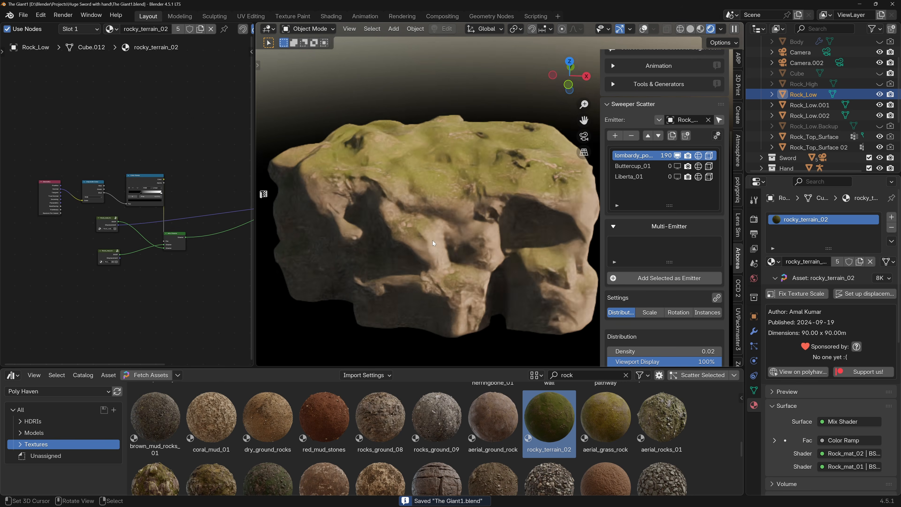
pyautogui.moveTo(426, 224)
pyautogui.mouseDown(button='middle')
pyautogui.moveTo(431, 207)
pyautogui.moveTo(430, 221)
pyautogui.moveTo(416, 221)
pyautogui.moveTo(437, 221)
pyautogui.mouseUp(button='middle')
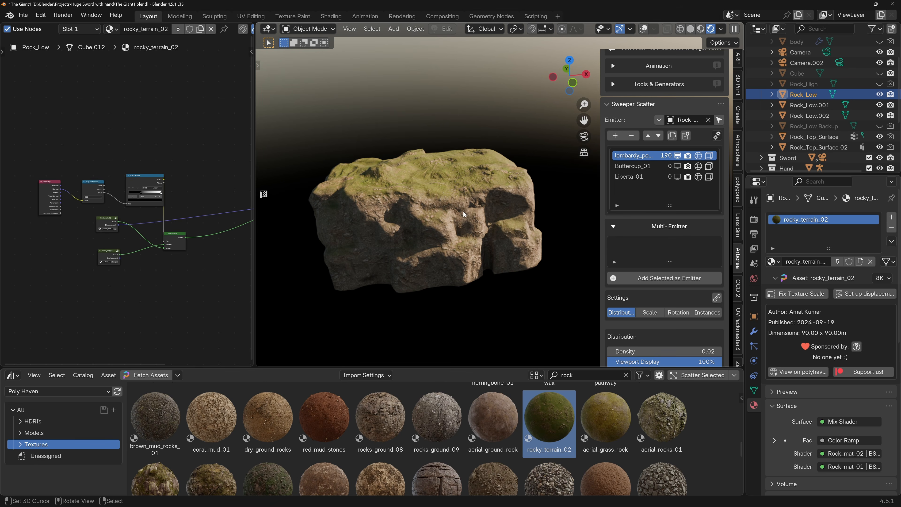
pyautogui.press('KP_0')
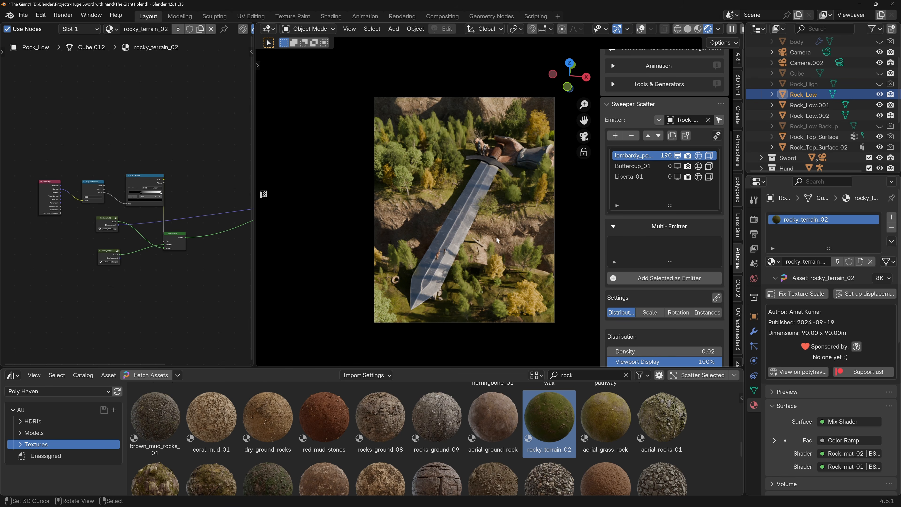
pyautogui.moveTo(479, 212); pyautogui.dragTo(498, 218, button='middle')
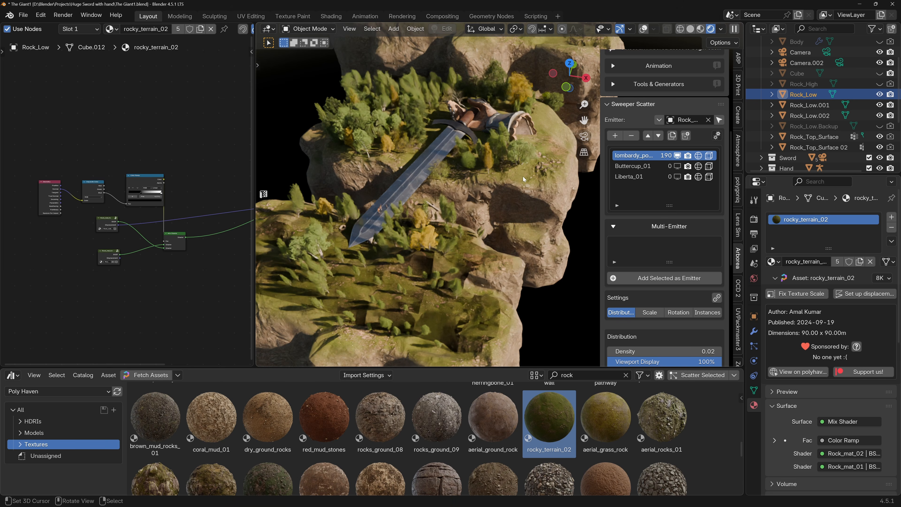
pyautogui.moveTo(442, 170); pyautogui.dragTo(455, 164, button='middle')
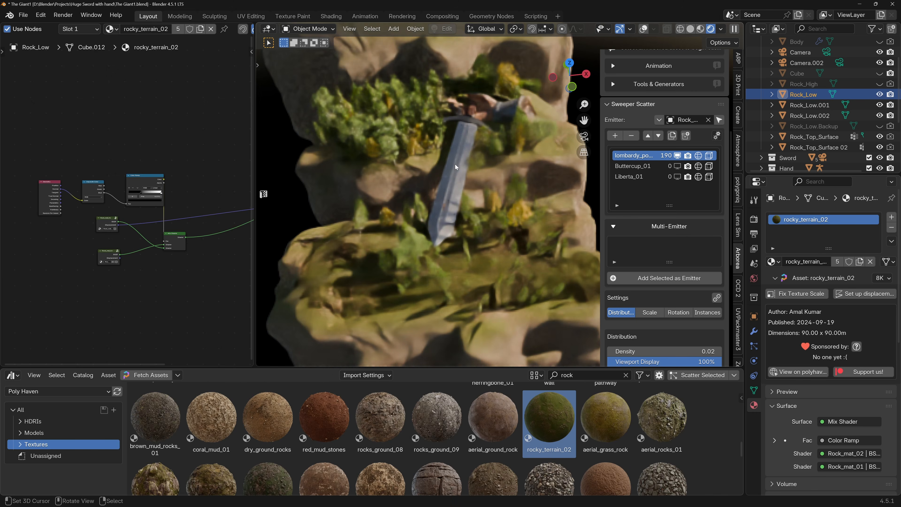
pyautogui.moveTo(514, 128); pyautogui.dragTo(506, 132, button='middle')
pyautogui.scroll(-1, 494, 212)
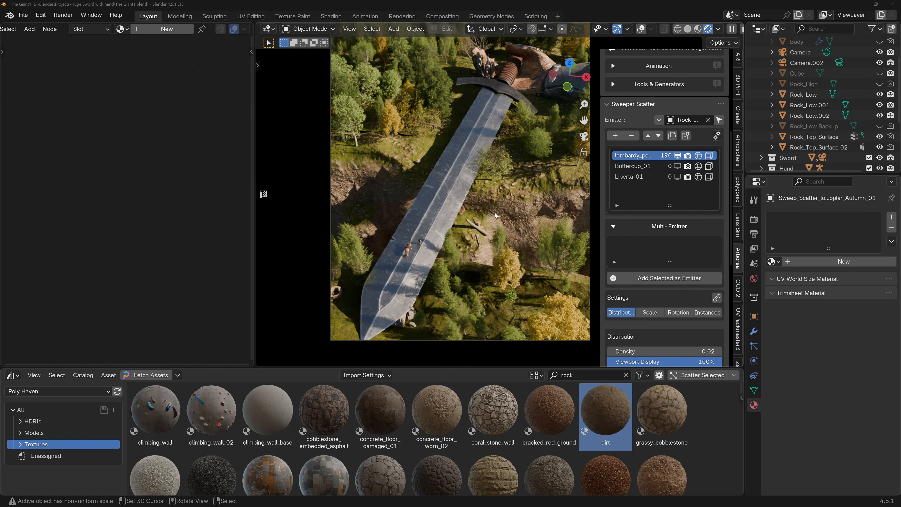
pyautogui.keyDown('shift'); pyautogui.moveTo(485, 214); pyautogui.dragTo(474, 226, button='middle'); pyautogui.keyUp('shift')
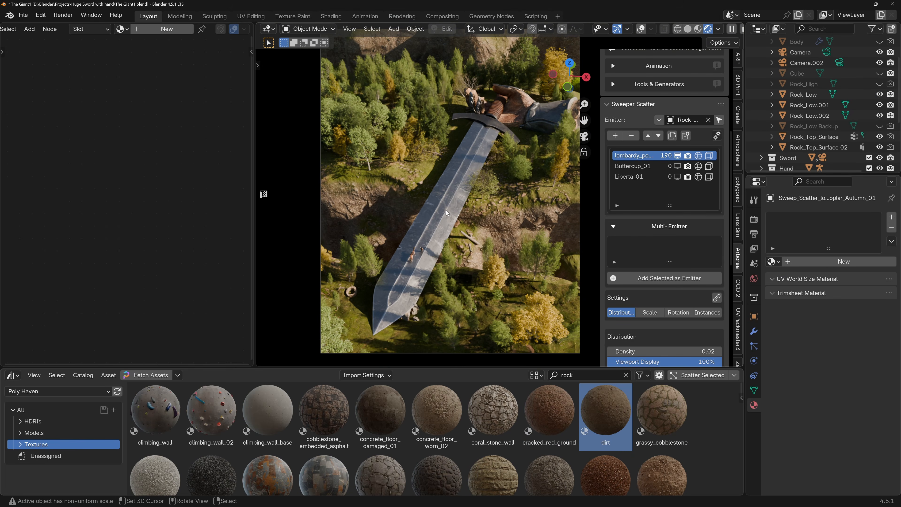
# Select the sword blade and isolate it in local view.
pyautogui.click(445, 216)
pyautogui.press('KP_Divide')
pyautogui.scroll(4, 450, 209)
pyautogui.moveTo(455, 204); pyautogui.dragTo(451, 171, button='middle')
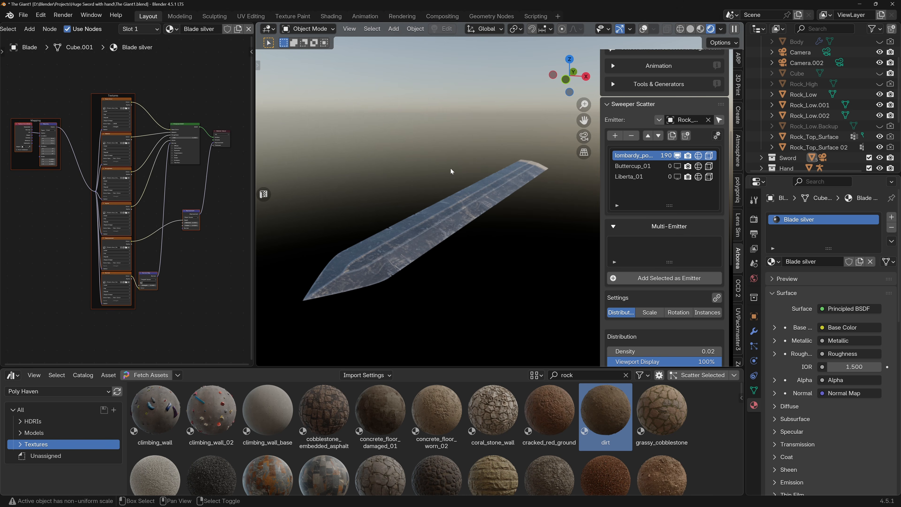
# Apply the dirt texture from the Poly Haven library to the sword blade.
pyautogui.scroll(-1, 428, 185)
pyautogui.moveTo(611, 422); pyautogui.dragTo(433, 224)
pyautogui.scroll(5, 435, 221)
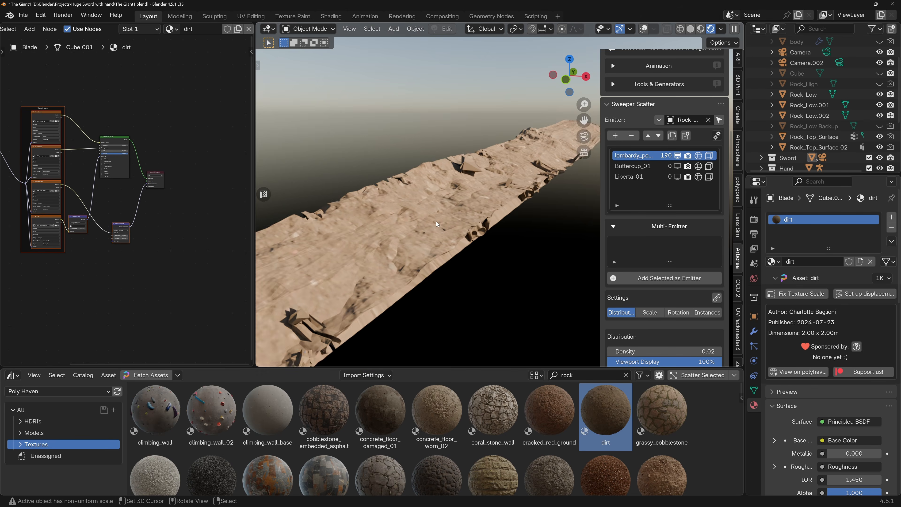
# Disconnect the dirt material's Displacement node from the Material Output and check the Mapping node and the texture on the blade.
pyautogui.keyDown('ctrl'); pyautogui.moveTo(159, 227); pyautogui.dragTo(162, 227, button='right'); pyautogui.keyUp('ctrl')
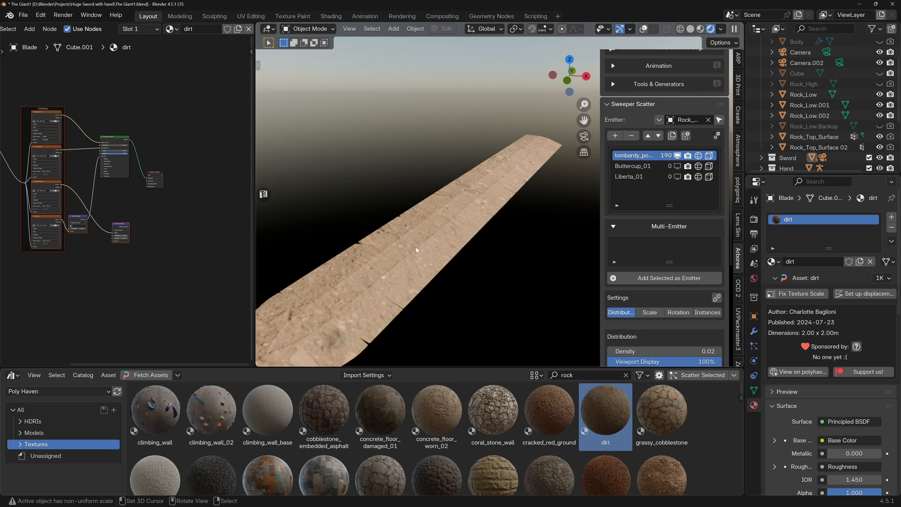
pyautogui.moveTo(83, 205); pyautogui.dragTo(133, 206, button='middle')
pyautogui.scroll(4, 57, 188)
pyautogui.moveTo(53, 187); pyautogui.dragTo(125, 213, button='middle')
pyautogui.scroll(5, 84, 200)
pyautogui.moveTo(91, 191); pyautogui.dragTo(128, 200)
pyautogui.scroll(4, 443, 280)
pyautogui.moveTo(443, 280); pyautogui.dragTo(420, 252, button='middle')
pyautogui.scroll(-4, 426, 271)
# Look through the rock textures and search the Poly Haven library for "dirt".
pyautogui.scroll(-4, 426, 270)
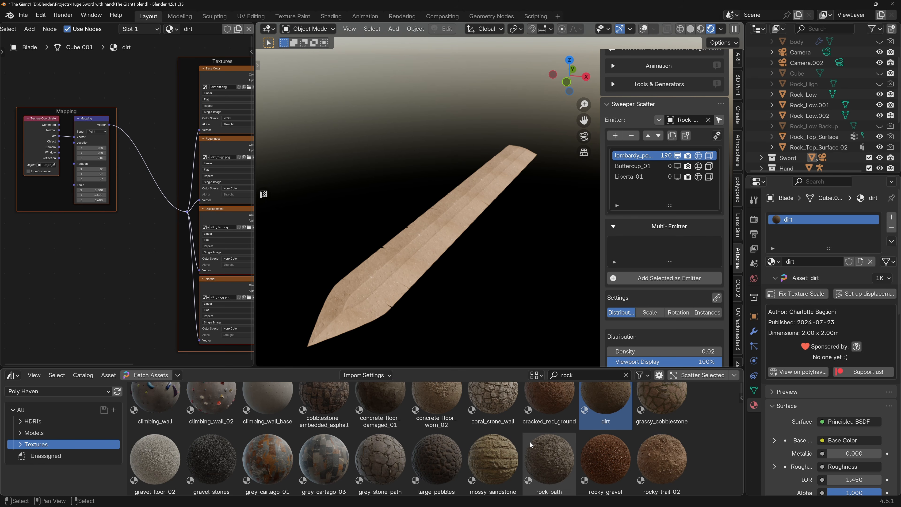
pyautogui.scroll(-2, 531, 440)
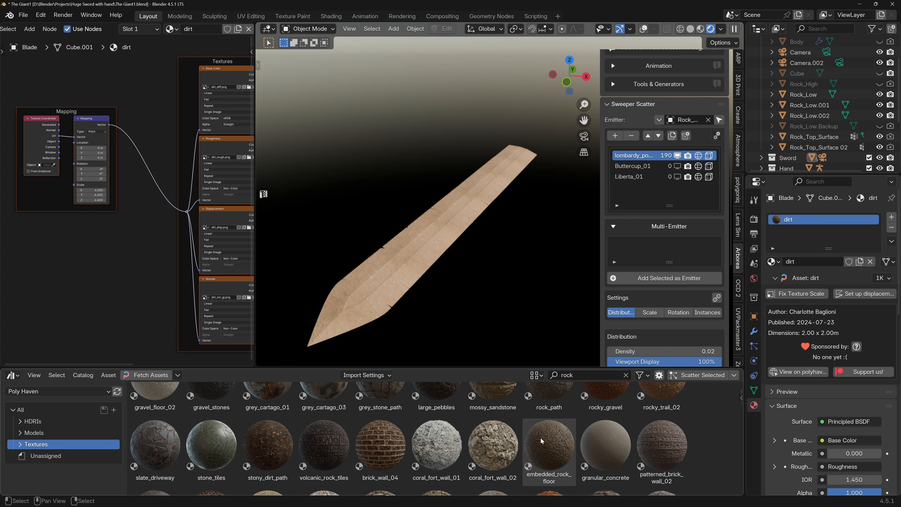
pyautogui.scroll(-3, 541, 437)
pyautogui.scroll(-1, 540, 438)
pyautogui.scroll(5, 540, 437)
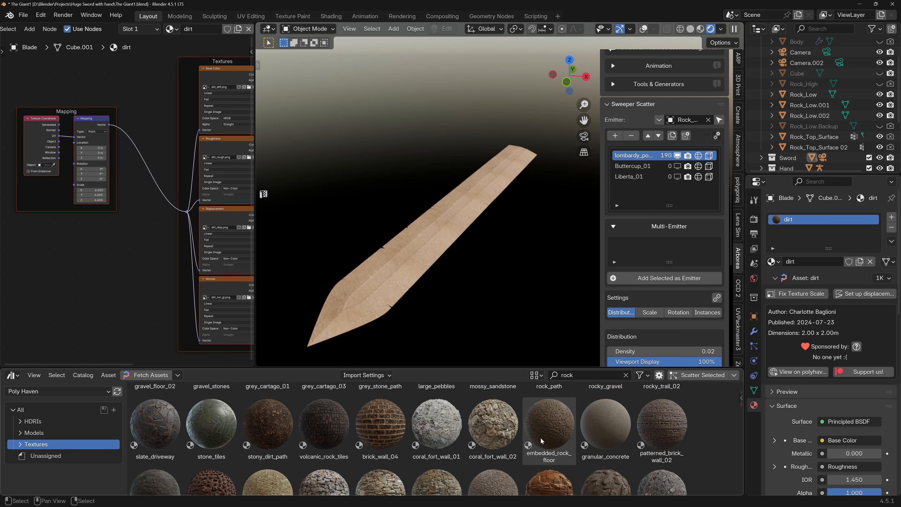
pyautogui.click(598, 376)
pyautogui.write('dirt')
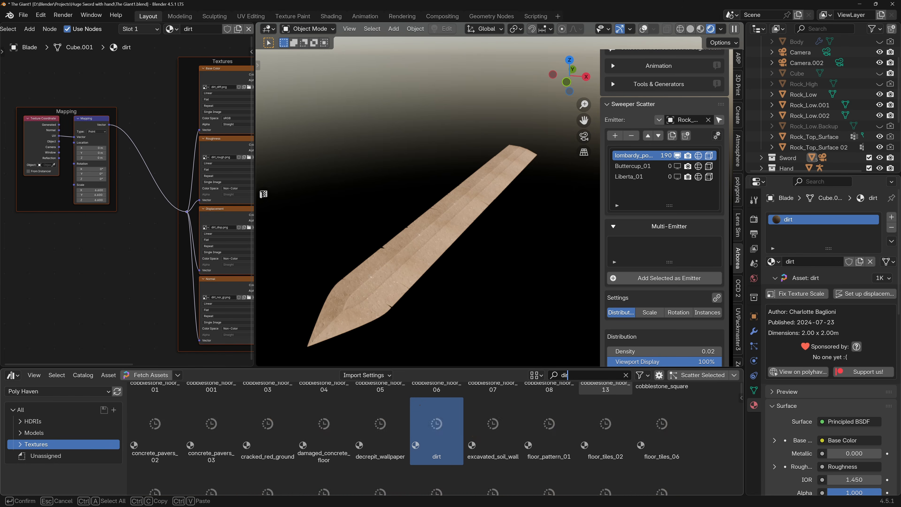
pyautogui.press('Return')
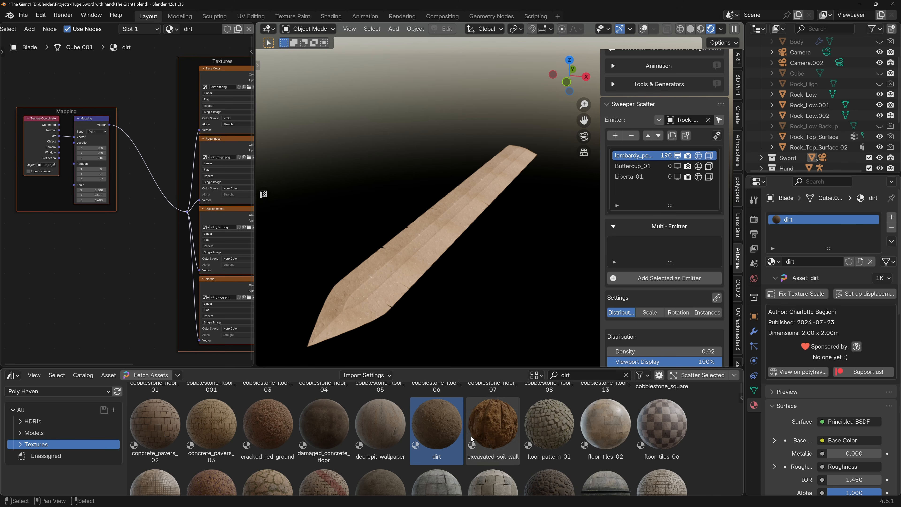
# Try the decrepit_wallpaper texture on the blade, undo it, and look through the remaining dirt textures.
pyautogui.moveTo(386, 428); pyautogui.dragTo(371, 292)
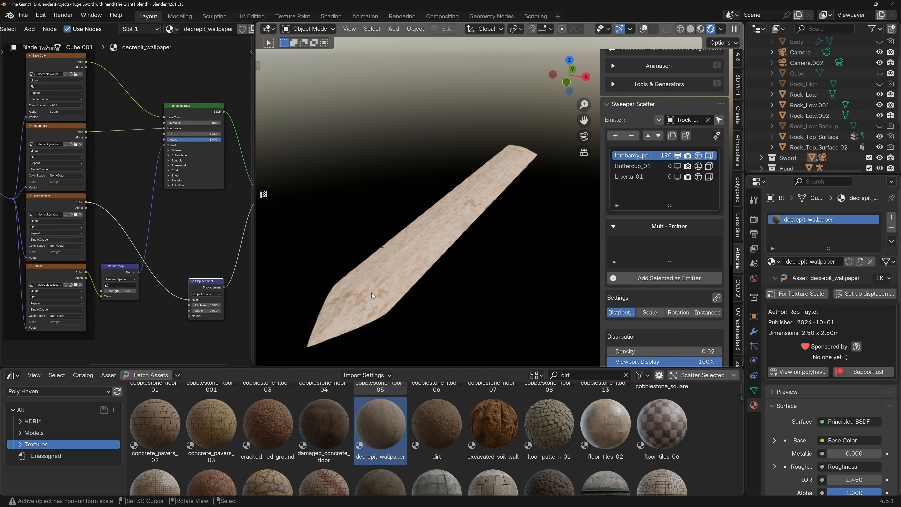
pyautogui.hotkey('ctrl', 'z')
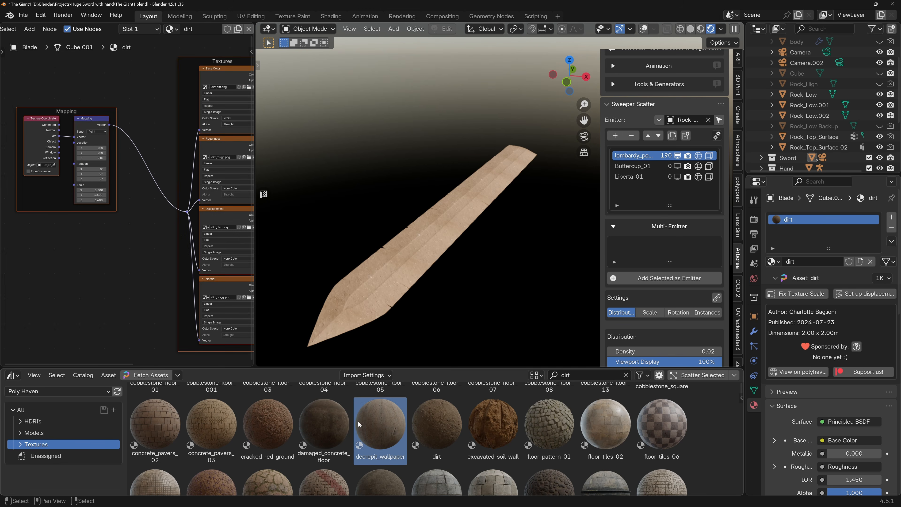
pyautogui.scroll(-5, 359, 421)
pyautogui.scroll(-8, 358, 421)
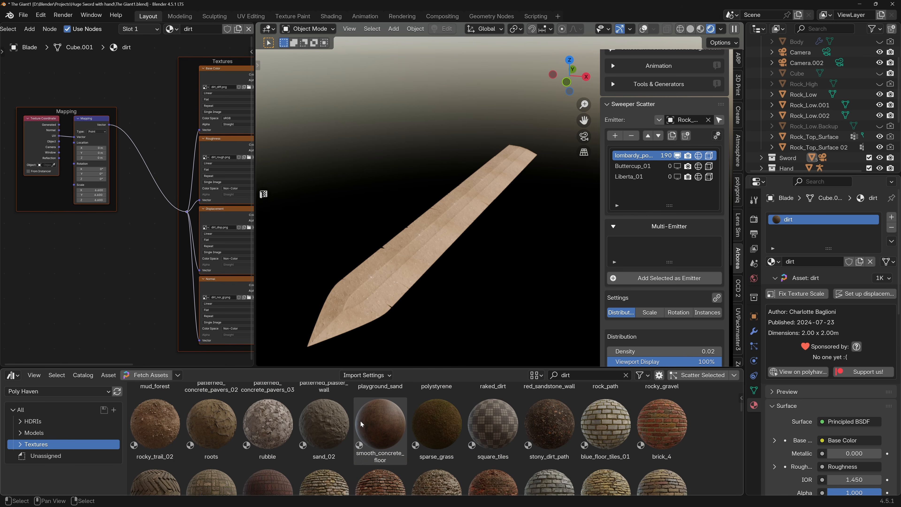
pyautogui.scroll(-3, 411, 417)
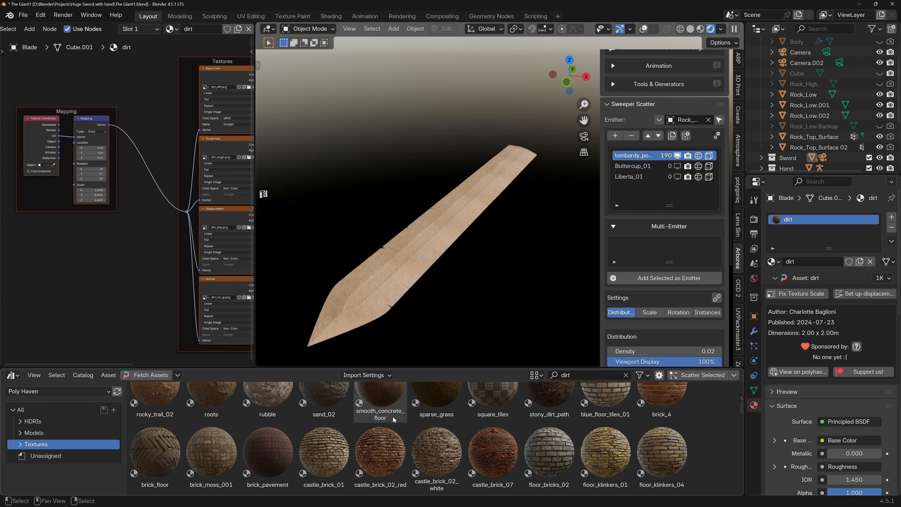
pyautogui.scroll(3, 426, 257)
pyautogui.scroll(-3, 426, 254)
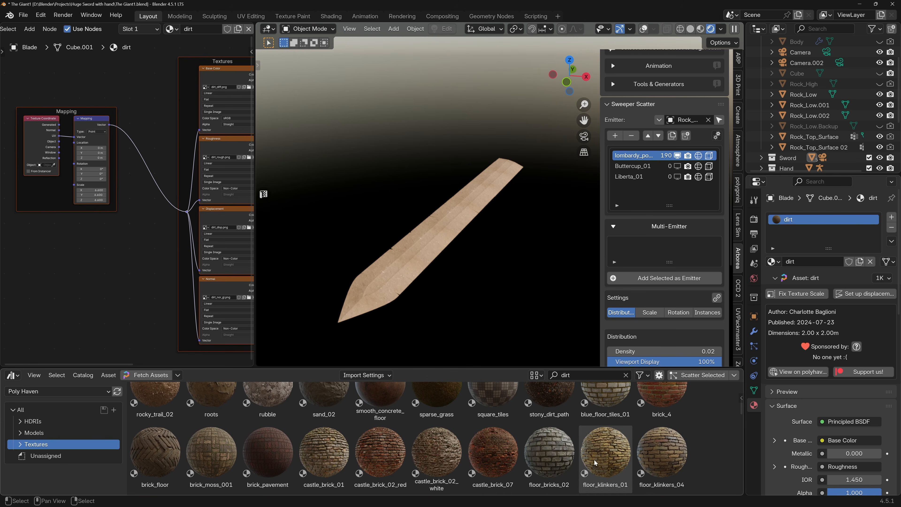
pyautogui.scroll(3, 605, 426)
pyautogui.moveTo(442, 238); pyautogui.dragTo(438, 218, button='middle')
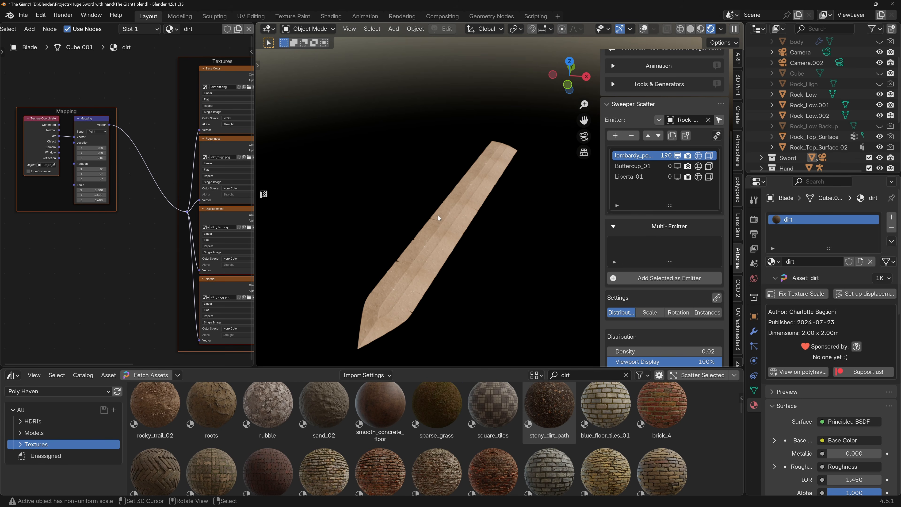
# Group all the dirt material's nodes except the Material Output into one node group and return to the main node tree.
pyautogui.scroll(-5, 135, 183)
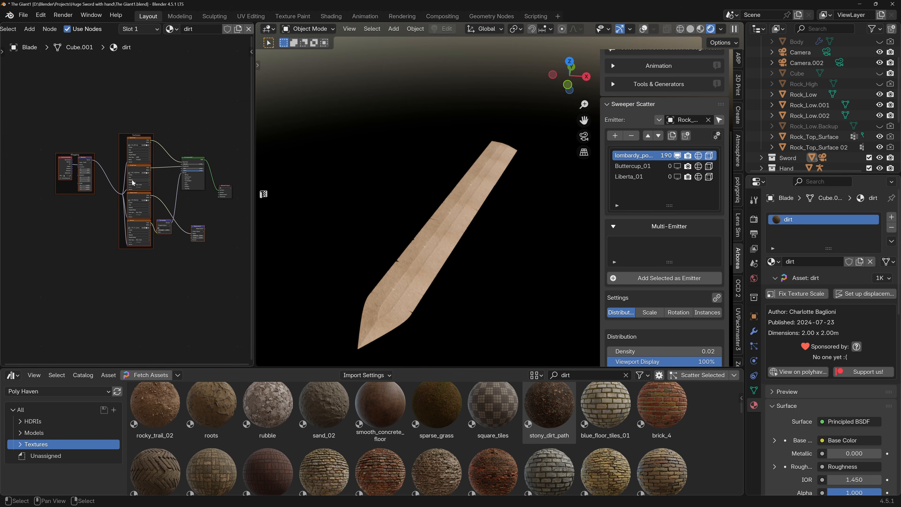
pyautogui.moveTo(33, 98); pyautogui.dragTo(213, 285)
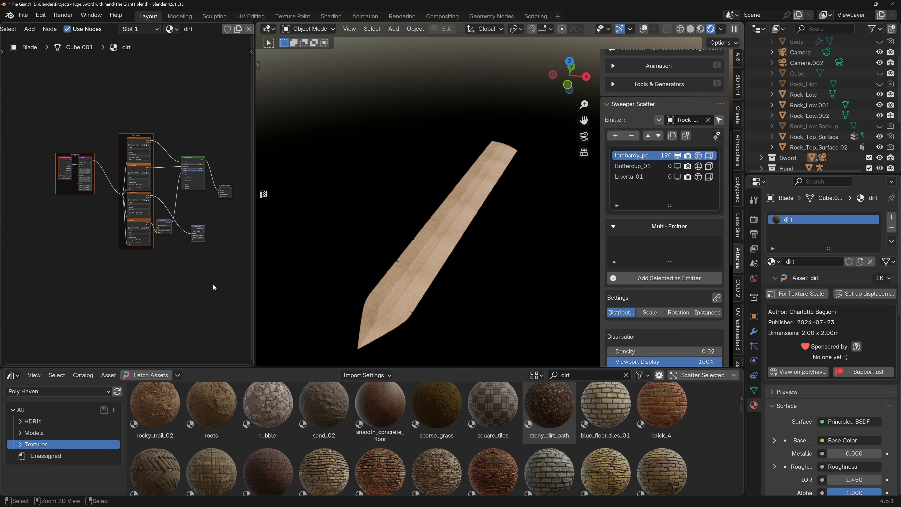
pyautogui.hotkey('ctrl', 'g')
pyautogui.scroll(-4, 238, 36)
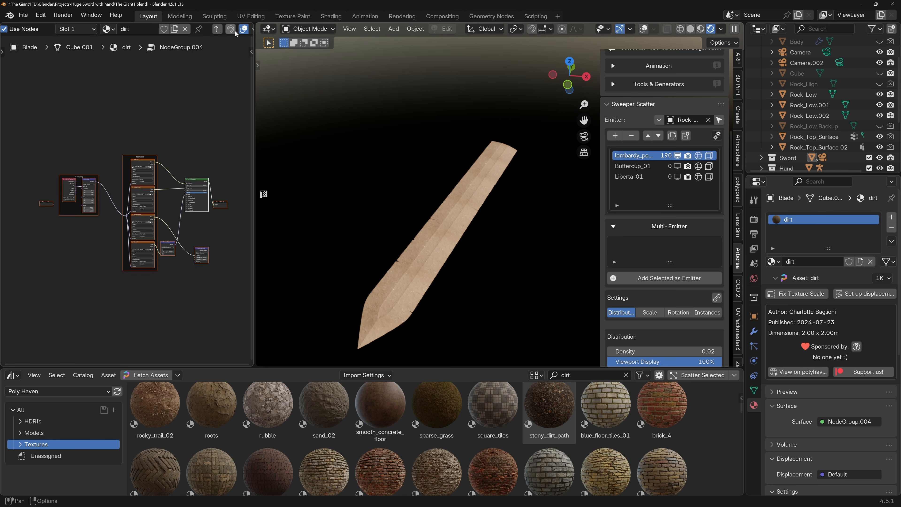
pyautogui.press('Tab')
# Rename the blade's new node group as Dirth and reposition its node.
pyautogui.scroll(4, 151, 185)
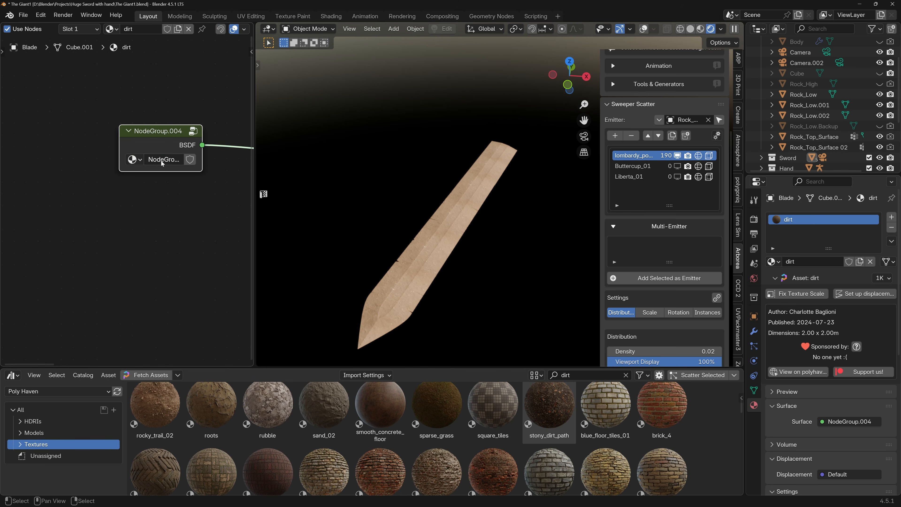
pyautogui.doubleClick(164, 159)
pyautogui.write('Dirt')
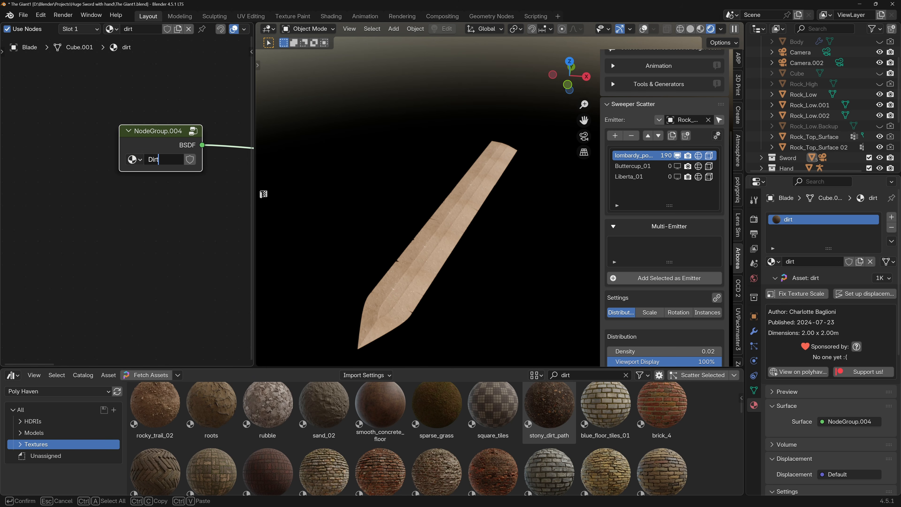
pyautogui.write('h')
pyautogui.press('Return')
pyautogui.moveTo(178, 133); pyautogui.dragTo(147, 156)
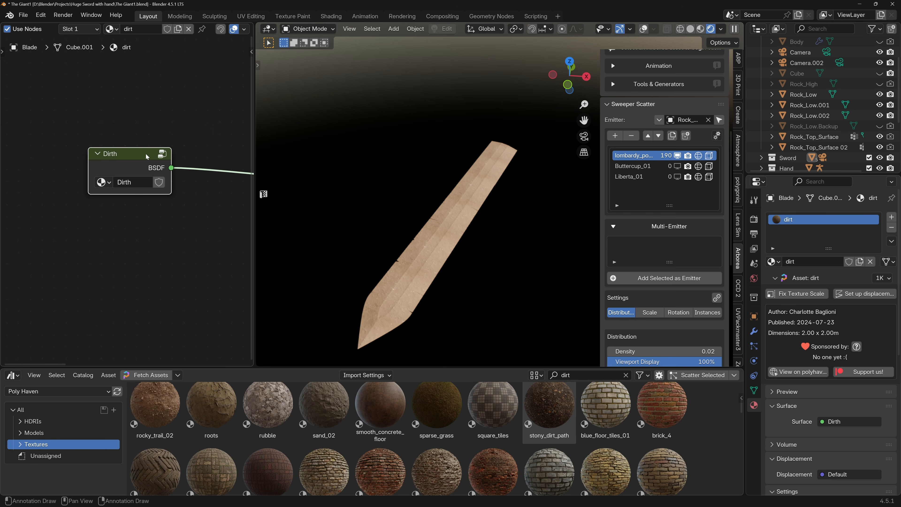
# Switch the blade's assigned material from dirt back to Blade silver.
pyautogui.doubleClick(134, 29)
pyautogui.click(112, 29)
pyautogui.click(111, 29)
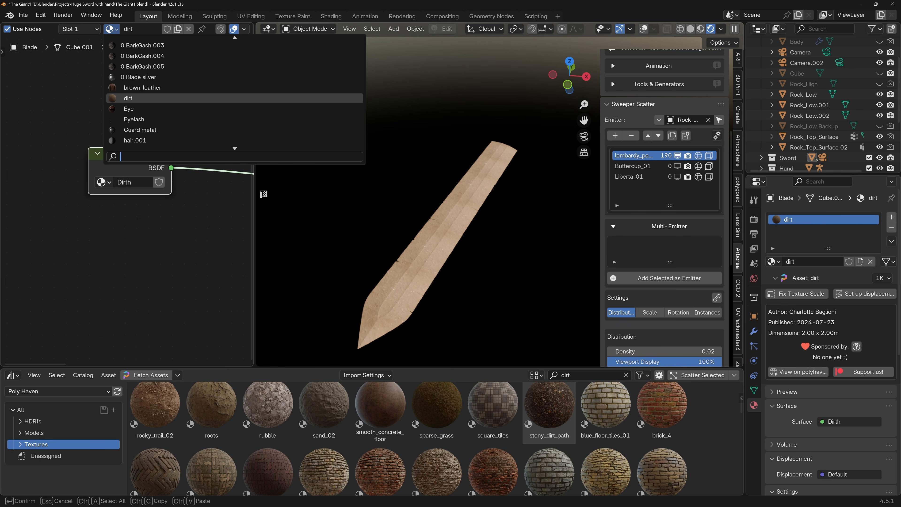
pyautogui.write('blad')
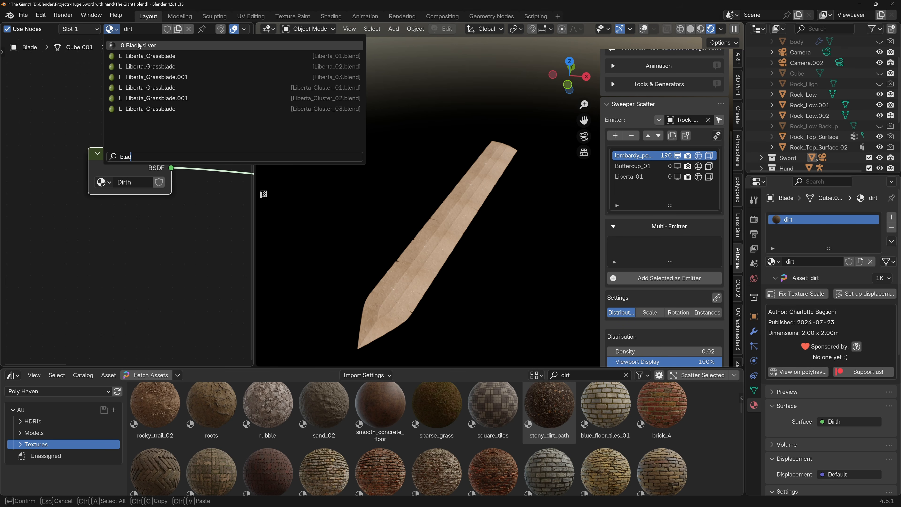
pyautogui.click(139, 45)
# Add the Dirth node group to the Blade silver material's node tree.
pyautogui.scroll(-4, 130, 232)
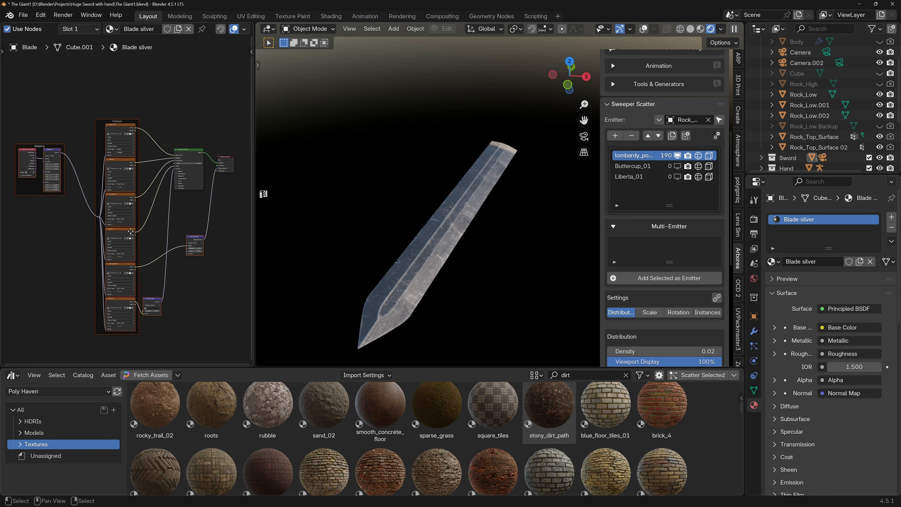
pyautogui.scroll(-3, 130, 231)
pyautogui.hotkey('shift', 'a')
pyautogui.write('dirt')
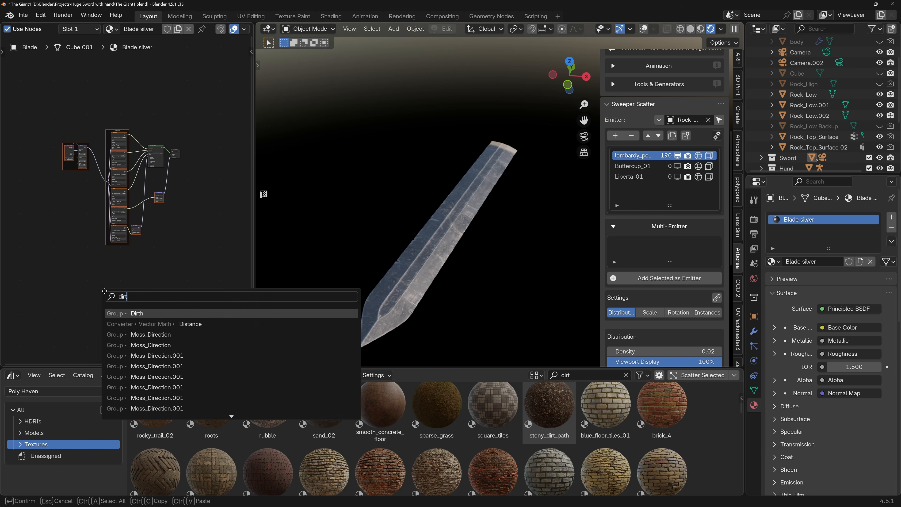
pyautogui.press('Return')
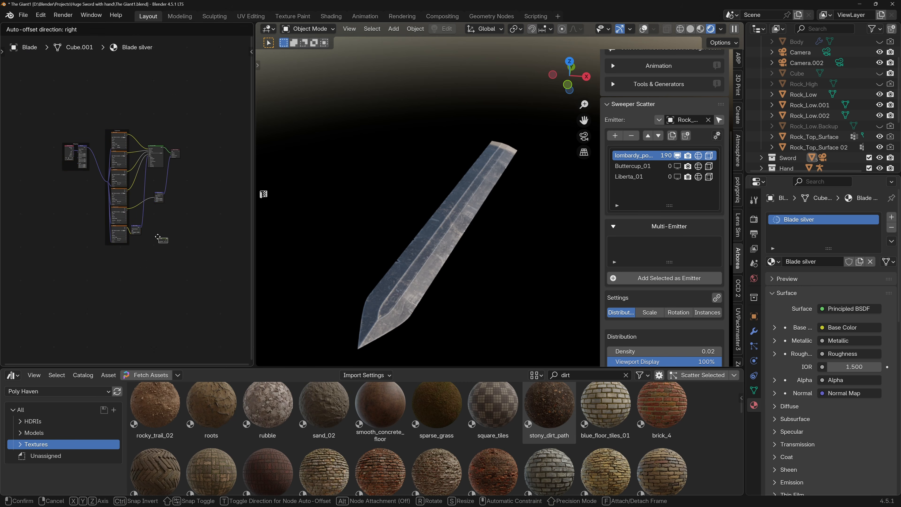
pyautogui.scroll(6, 158, 237)
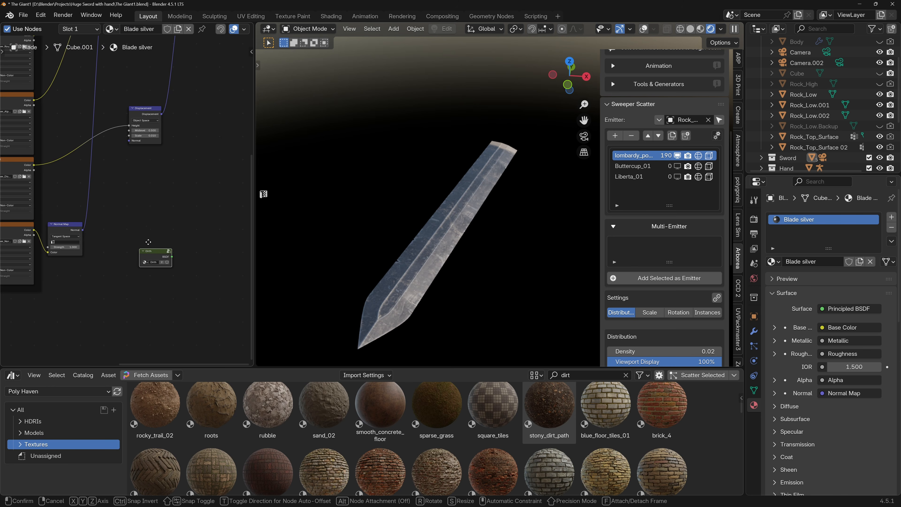
pyautogui.click(131, 192)
# Blend the Principled BSDF with the Dirth group through a Mix Shader feeding the Material Output.
pyautogui.moveTo(152, 161); pyautogui.dragTo(128, 291, button='middle')
pyautogui.moveTo(171, 92); pyautogui.dragTo(222, 95)
pyautogui.moveTo(115, 331); pyautogui.dragTo(208, 202)
pyautogui.keyDown('ctrl'); pyautogui.keyDown('shift'); pyautogui.moveTo(120, 124); pyautogui.dragTo(207, 209, button='right'); pyautogui.keyUp('shift'); pyautogui.keyUp('ctrl')
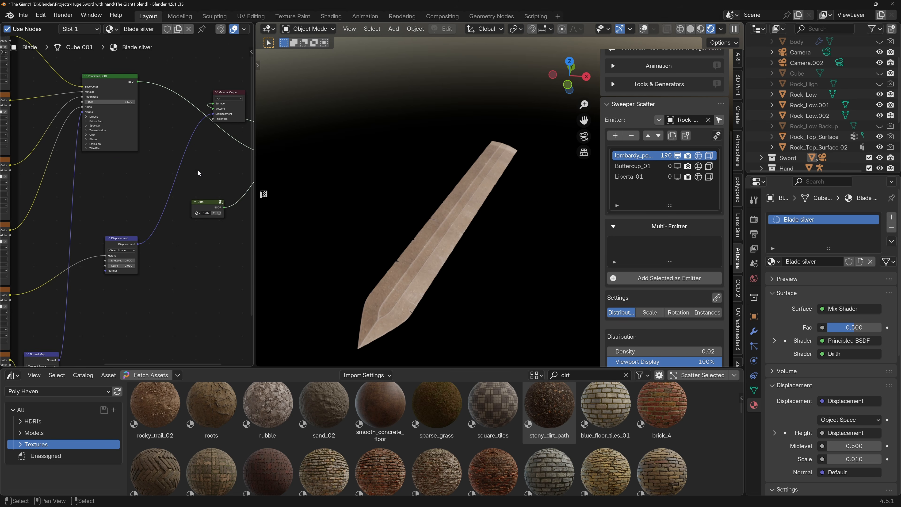
pyautogui.moveTo(228, 157); pyautogui.dragTo(151, 172, button='middle')
# Rearrange the Mix Shader, Dirth and Material Output nodes so the blend is laid out clearly beside the Principled BSDF.
pyautogui.moveTo(146, 106); pyautogui.dragTo(204, 73)
pyautogui.moveTo(217, 155); pyautogui.dragTo(197, 167)
pyautogui.scroll(1, 193, 150)
pyautogui.moveTo(196, 165); pyautogui.dragTo(205, 214, button='middle')
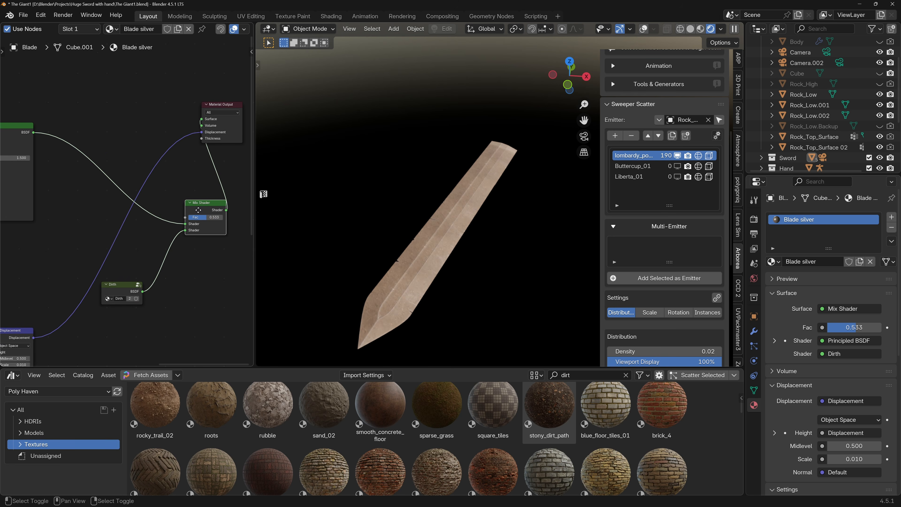
pyautogui.moveTo(201, 203); pyautogui.dragTo(114, 121)
pyautogui.moveTo(114, 125); pyautogui.dragTo(172, 200, button='middle')
# Drive the Mix Shader's factor with a new Noise Texture placed above the Principled BSDF.
pyautogui.scroll(-3, 147, 161)
pyautogui.moveTo(165, 208); pyautogui.dragTo(135, 207)
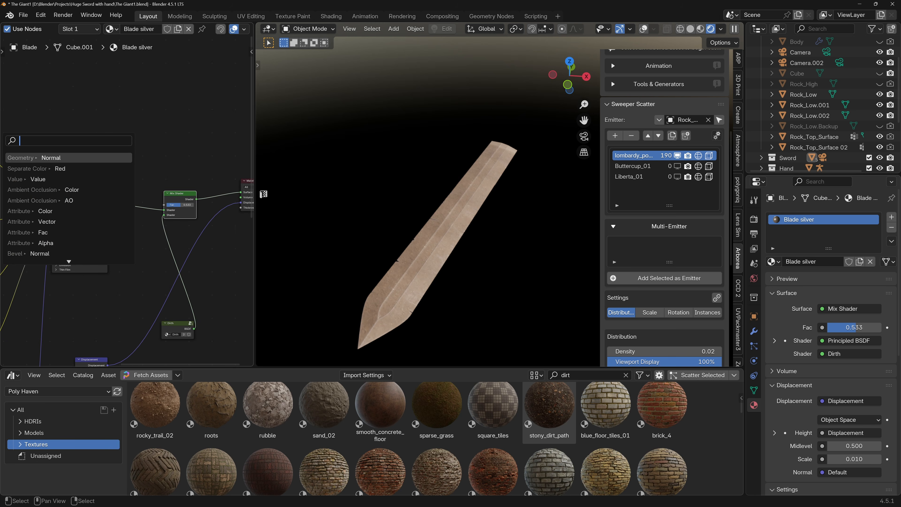
pyautogui.write('Noris')
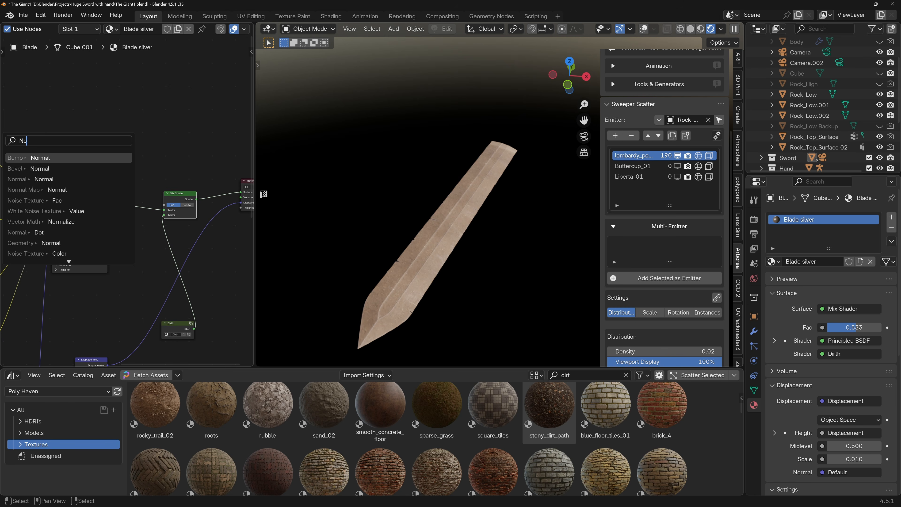
pyautogui.press('BackSpace')
pyautogui.press('BackSpace')
pyautogui.press('BackSpace')
pyautogui.write('ise')
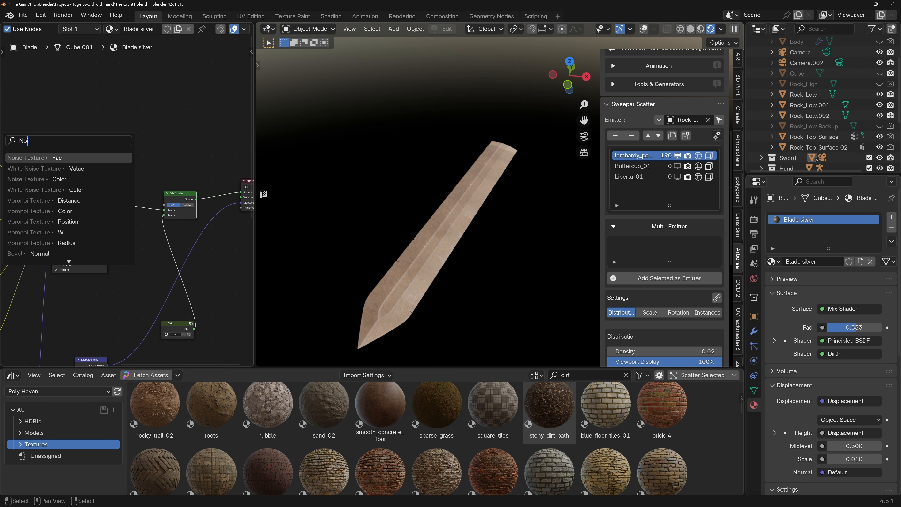
pyautogui.press('Return')
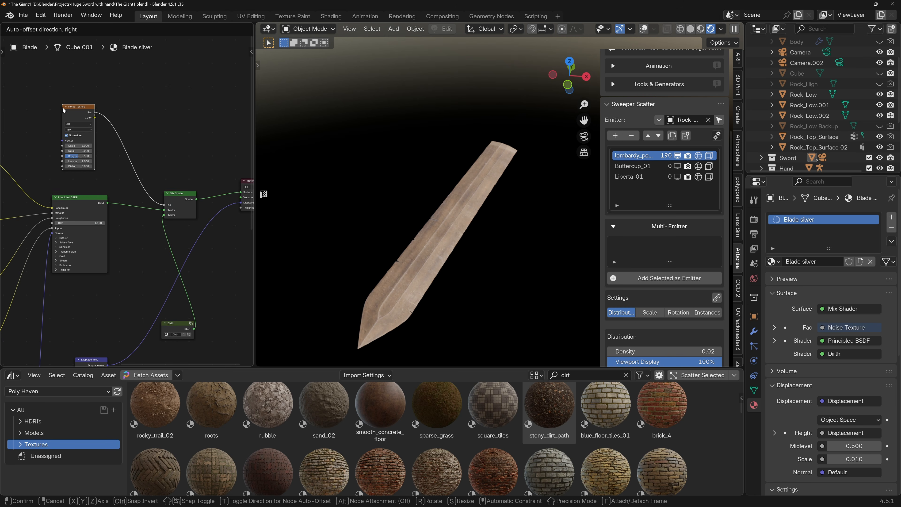
pyautogui.click(61, 111)
# Insert a Color Ramp between the Noise Texture and the Mix Shader and move its stops closer together to limit the dirt.
pyautogui.hotkey('shift', 'a')
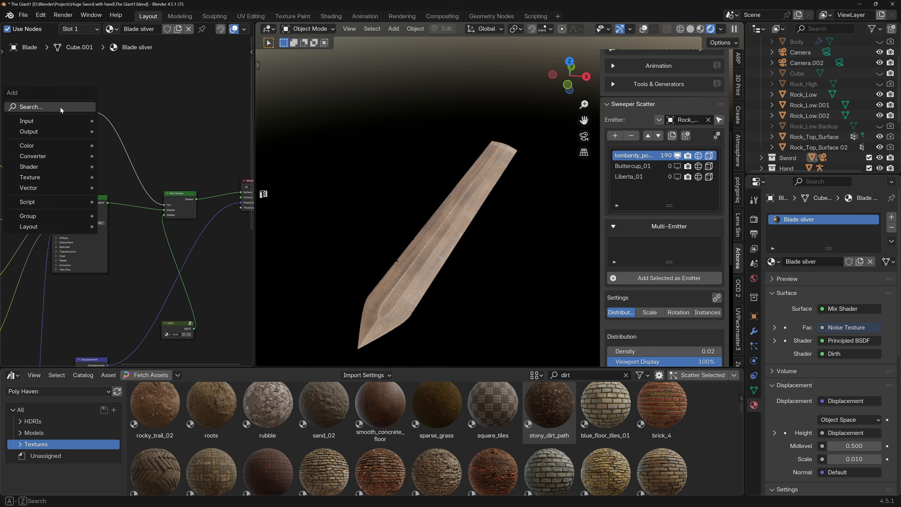
pyautogui.click(62, 110)
pyautogui.write('color ra')
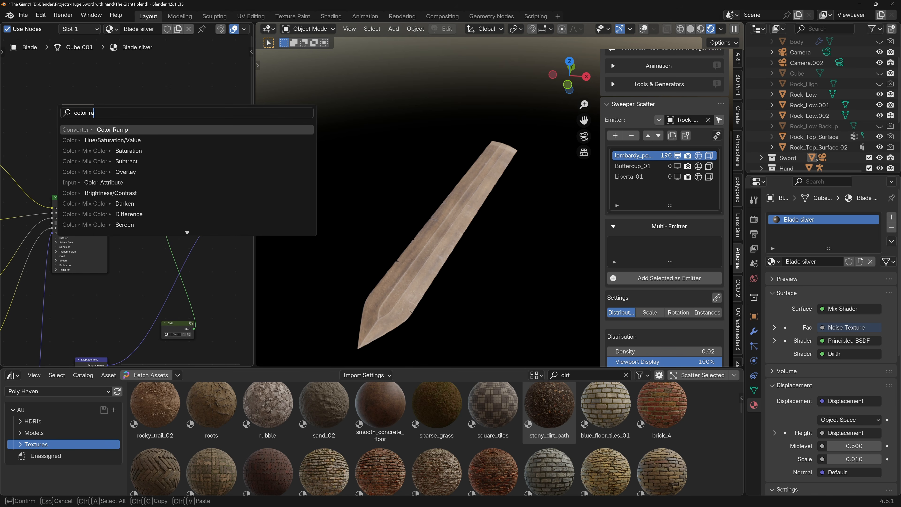
pyautogui.press('Return')
pyautogui.click(108, 132)
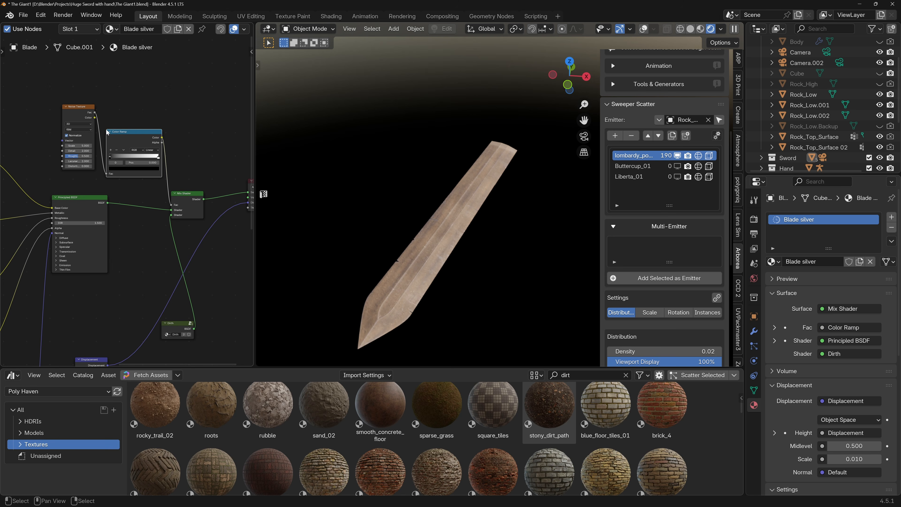
pyautogui.moveTo(113, 159); pyautogui.dragTo(149, 159)
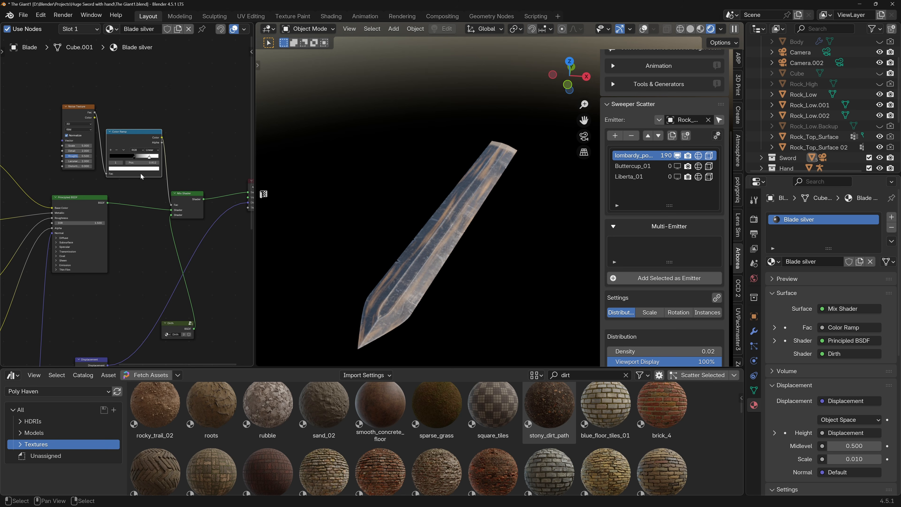
# Reposition the Noise Texture and feed its Vector input from the blade's Mapping node.
pyautogui.keyDown('shift'); pyautogui.moveTo(80, 106); pyautogui.dragTo(159, 97, button='middle'); pyautogui.keyUp('shift')
pyautogui.click(92, 106)
pyautogui.scroll(-4, 156, 99)
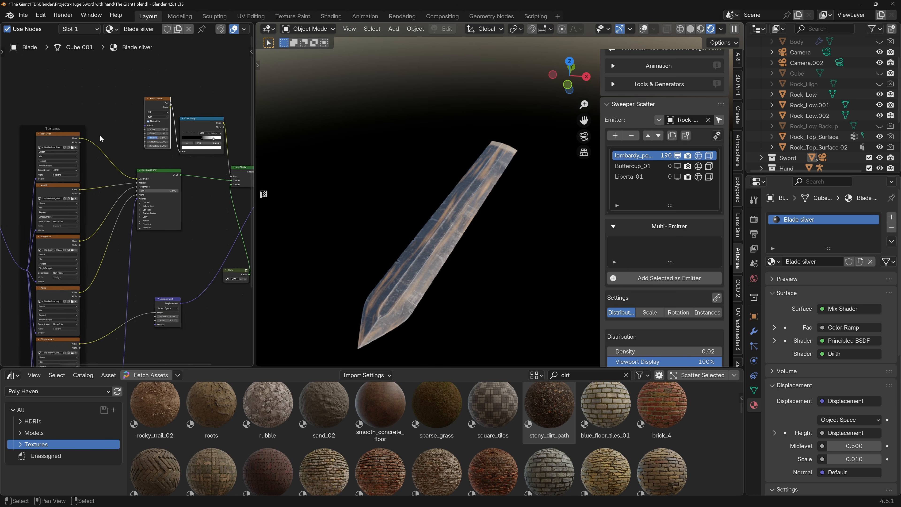
pyautogui.keyDown('shift'); pyautogui.moveTo(29, 162); pyautogui.dragTo(107, 180, button='middle'); pyautogui.keyUp('shift')
pyautogui.moveTo(56, 191); pyautogui.dragTo(138, 149)
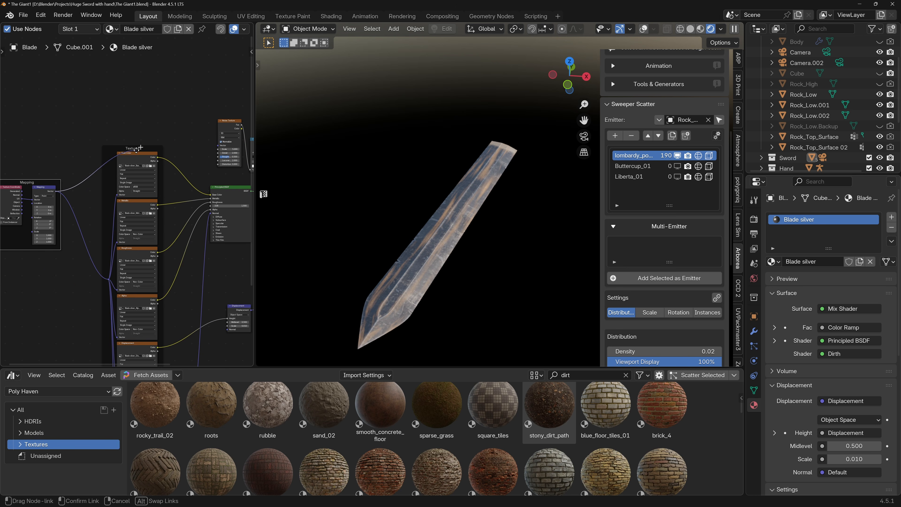
pyautogui.moveTo(216, 146); pyautogui.dragTo(218, 146)
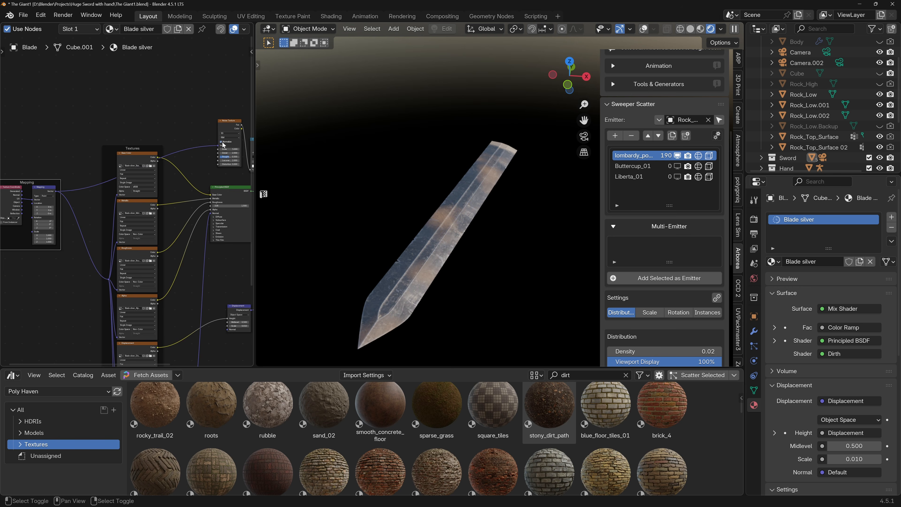
# Try a finer dirt pattern with the Noise Texture's scale at 23.6, detail at 12.6 and roughness at 1.0.
pyautogui.scroll(6, 107, 161)
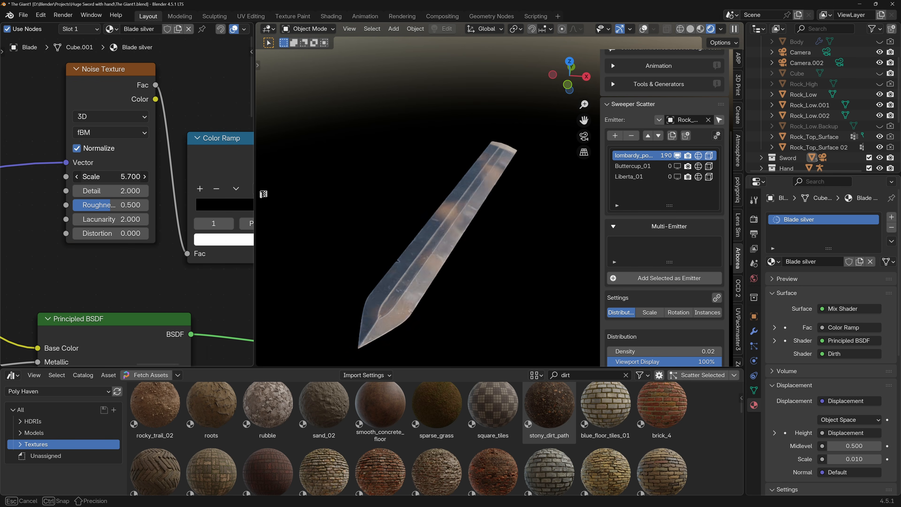
pyautogui.scroll(-7, 107, 161)
pyautogui.moveTo(108, 161); pyautogui.dragTo(135, 161, button='middle')
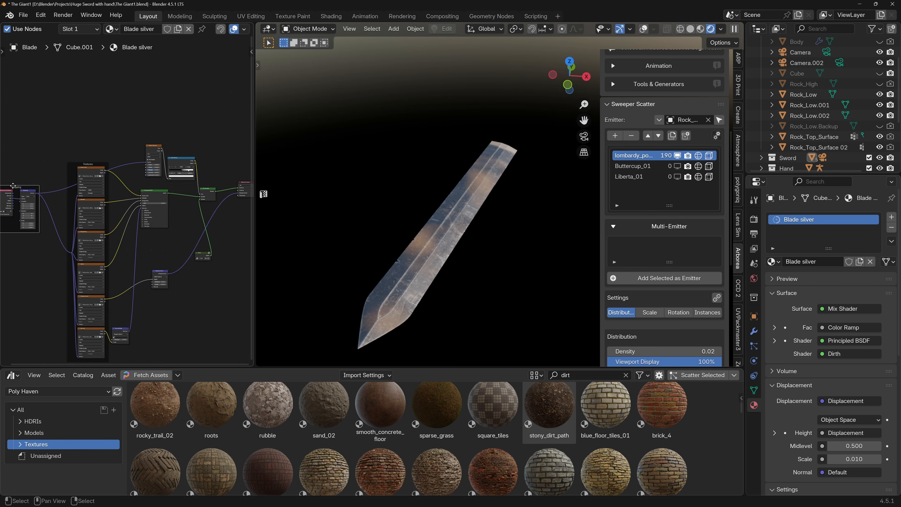
pyautogui.scroll(7, 22, 195)
pyautogui.moveTo(27, 208); pyautogui.dragTo(84, 208, button='middle')
pyautogui.moveTo(187, 182); pyautogui.dragTo(110, 191, button='middle')
pyautogui.moveTo(245, 155); pyautogui.dragTo(84, 187, button='middle')
pyautogui.scroll(6, 177, 157)
pyautogui.moveTo(177, 160); pyautogui.dragTo(118, 166, button='middle')
pyautogui.moveTo(118, 167); pyautogui.dragTo(204, 159)
pyautogui.moveTo(117, 189); pyautogui.dragTo(167, 171)
pyautogui.scroll(2, 141, 185)
pyautogui.scroll(8, 470, 199)
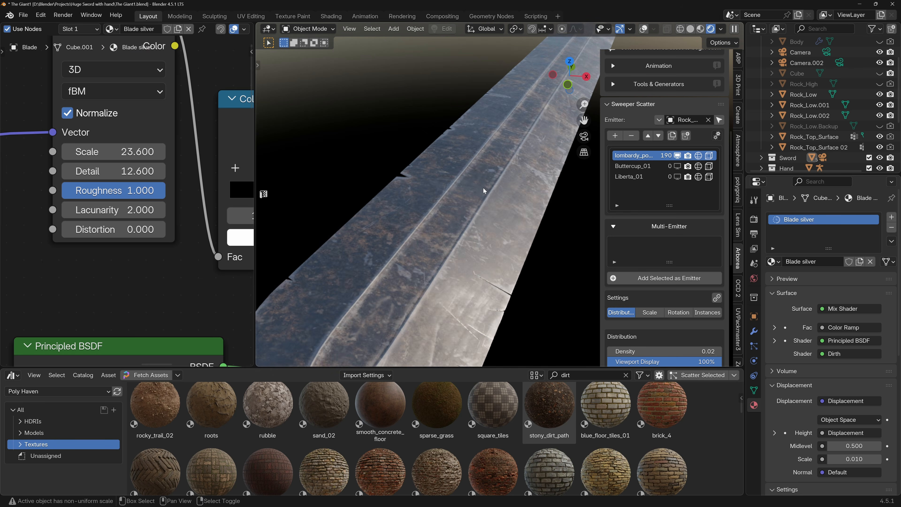
# Set the Noise Texture's scale to 2.2, detail to 14.6 and roughness to 0.752.
pyautogui.scroll(-3, 470, 199)
pyautogui.moveTo(114, 151); pyautogui.dragTo(94, 151)
pyautogui.moveTo(122, 190); pyautogui.dragTo(107, 171)
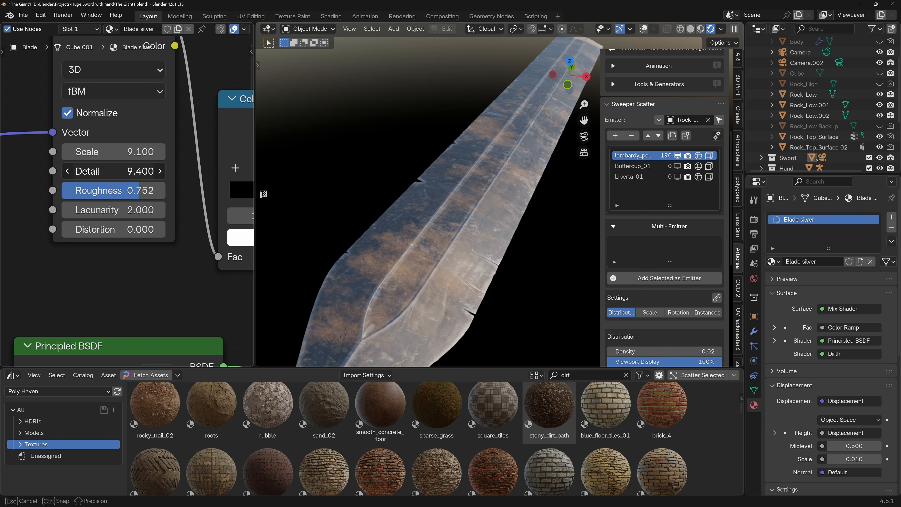
pyautogui.moveTo(114, 171); pyautogui.dragTo(124, 171)
pyautogui.moveTo(120, 152); pyautogui.dragTo(73, 152)
pyautogui.moveTo(140, 171); pyautogui.dragTo(160, 171)
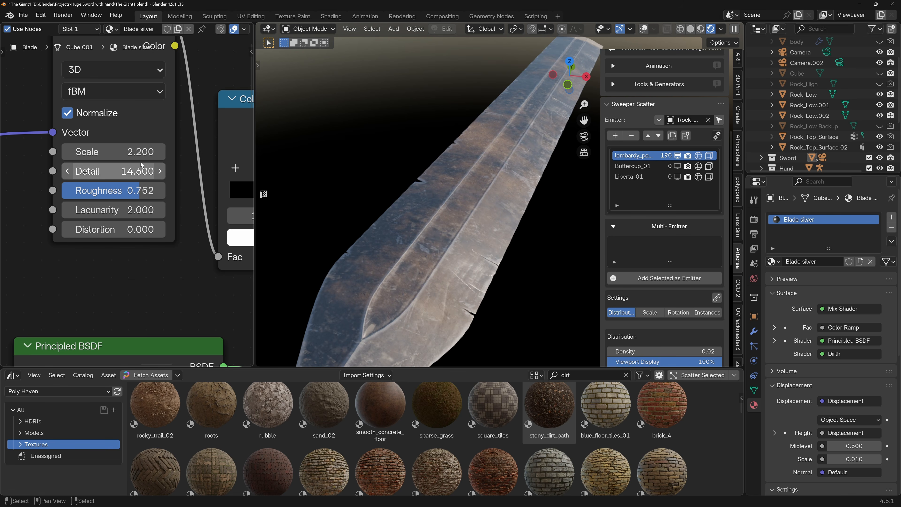
# Adjust the dirt mask's Color Ramp, placing the black stop at 0.481 and the white stop close to it.
pyautogui.scroll(-3, 143, 168)
pyautogui.moveTo(184, 177); pyautogui.dragTo(126, 164, button='middle')
pyautogui.scroll(-1, 197, 168)
pyautogui.moveTo(205, 172); pyautogui.dragTo(189, 171)
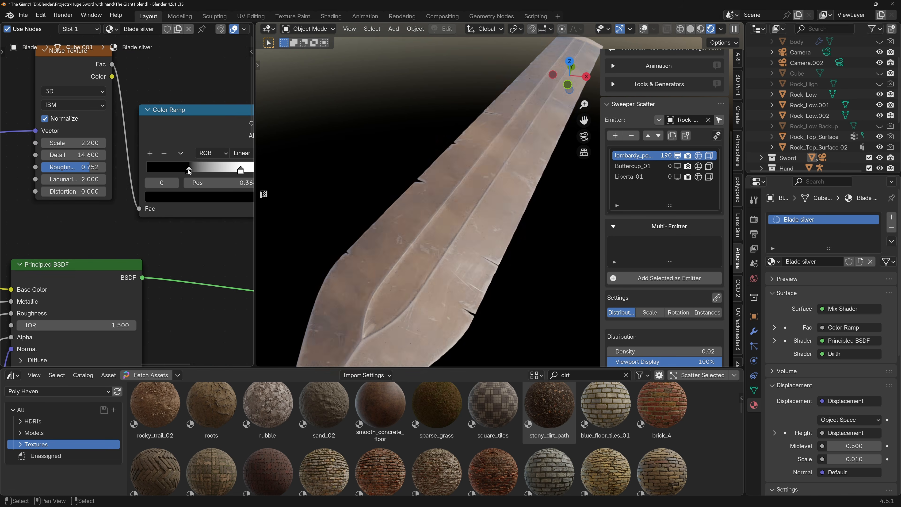
pyautogui.moveTo(198, 171); pyautogui.dragTo(155, 165, button='middle')
pyautogui.moveTo(198, 165); pyautogui.dragTo(159, 167)
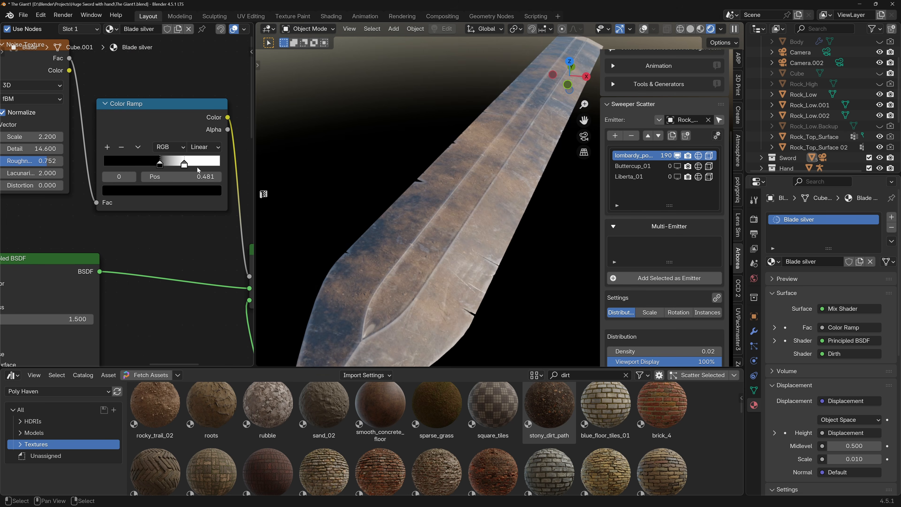
# Set the Normal Map strength inside the Dirth node group to 1.95.
pyautogui.scroll(-4, 429, 199)
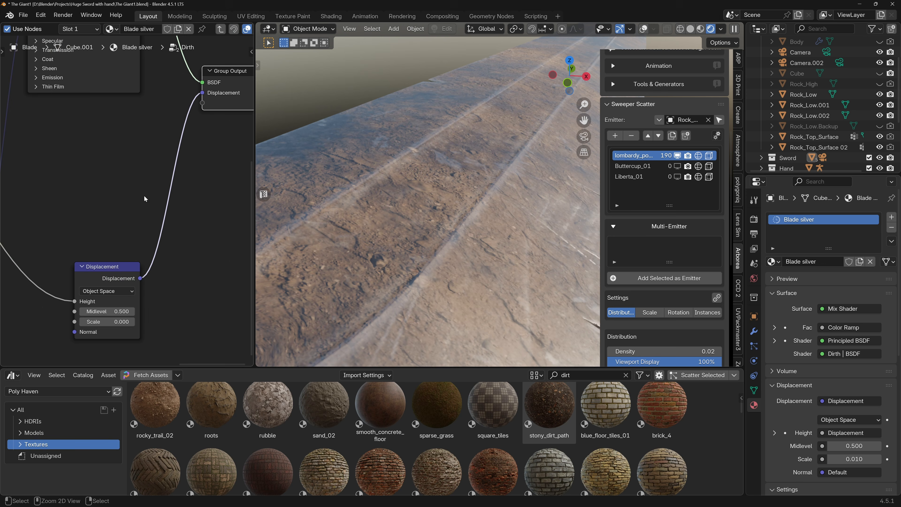
pyautogui.keyDown('ctrl'); pyautogui.moveTo(168, 208); pyautogui.dragTo(192, 223, button='right'); pyautogui.keyUp('ctrl')
pyautogui.keyDown('shift'); pyautogui.moveTo(44, 230); pyautogui.dragTo(104, 231, button='middle'); pyautogui.keyUp('shift')
pyautogui.moveTo(79, 278)
pyautogui.mouseDown()
pyautogui.moveTo(67, 278)
pyautogui.moveTo(88, 278)
pyautogui.mouseUp()
pyautogui.scroll(-10, 448, 250)
pyautogui.scroll(7, 452, 243)
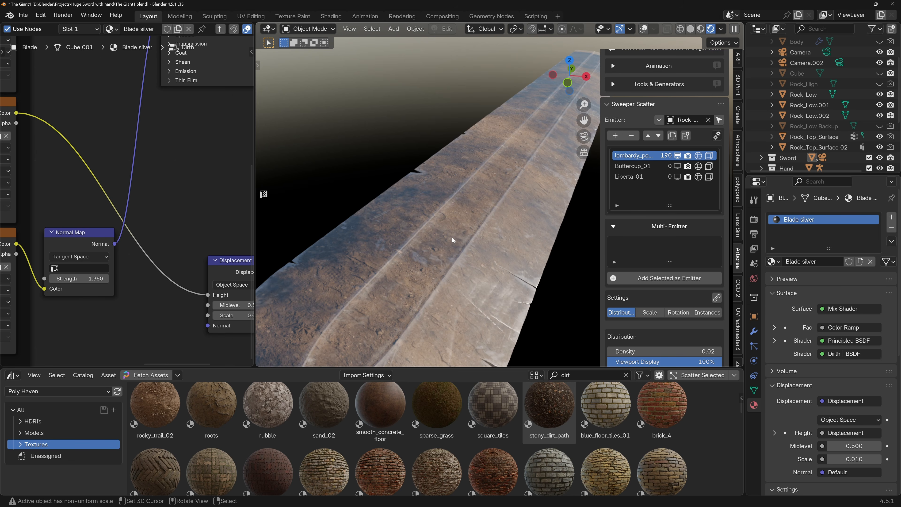
# Check the dirty blade in the full camera composition and move the Material Output node farther from the Mix Shader.
pyautogui.press('ctrl+alt+KP_0')
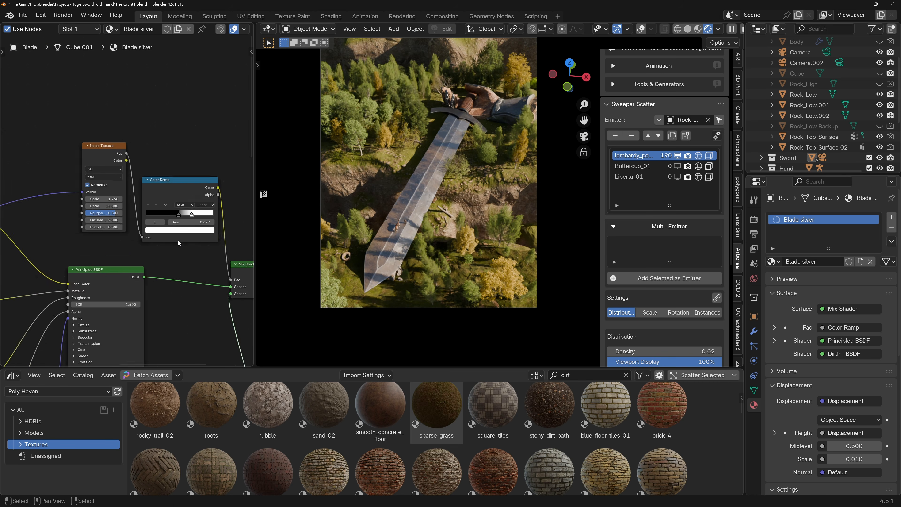
pyautogui.scroll(-5, 178, 243)
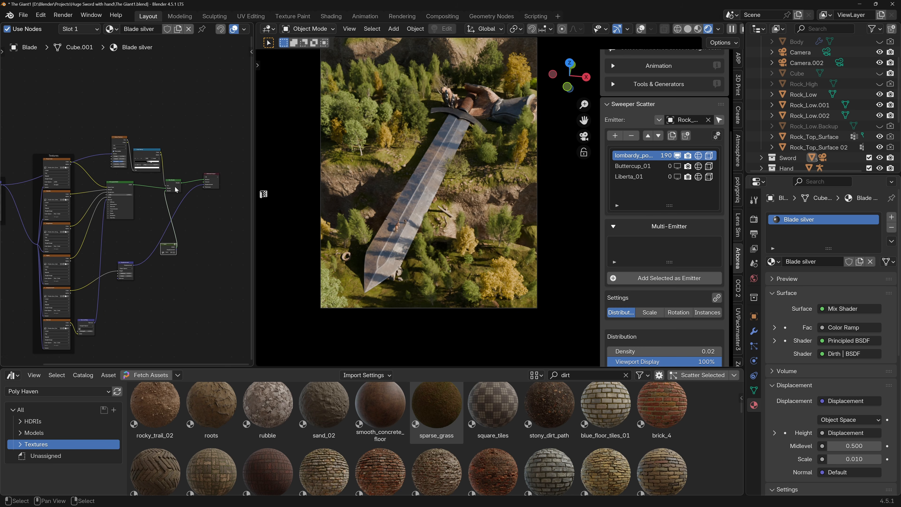
pyautogui.moveTo(208, 175); pyautogui.dragTo(223, 176)
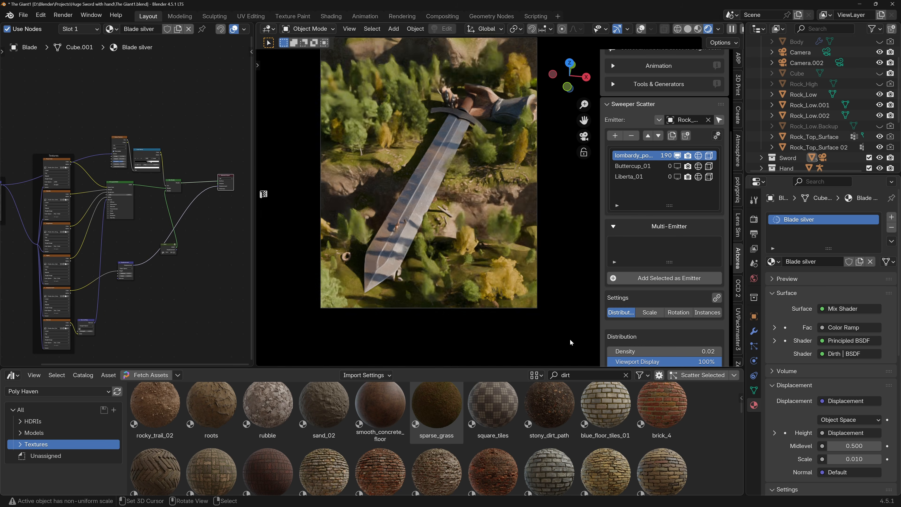
# Search the Poly Haven textures for "moss" and look through the results for a moss material.
pyautogui.click(625, 376)
pyautogui.click(623, 375)
pyautogui.write('rs')
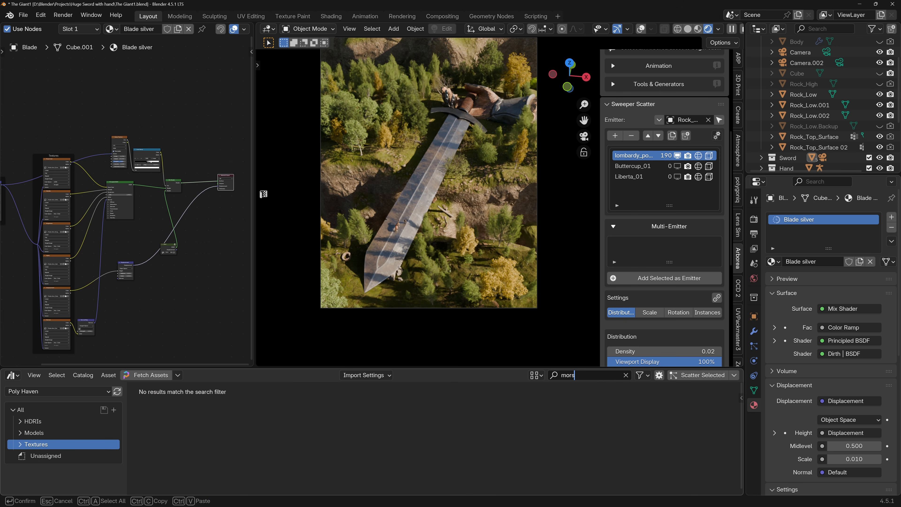
pyautogui.press('BackSpace')
pyautogui.press('BackSpace')
pyautogui.write('ss')
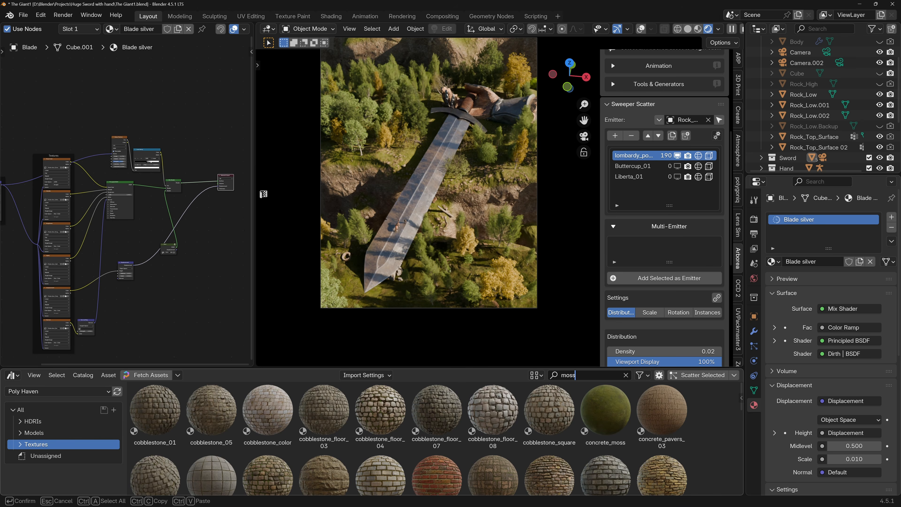
pyautogui.press('Return')
pyautogui.scroll(-5, 598, 425)
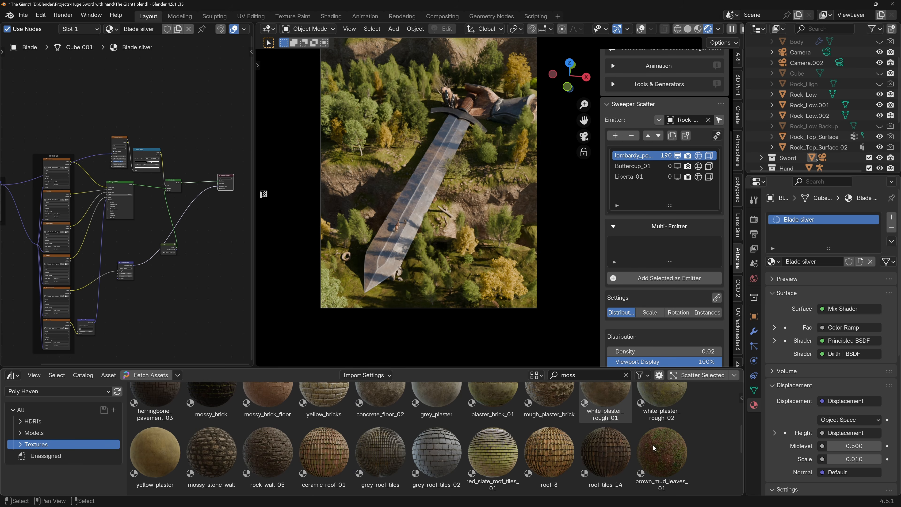
pyautogui.scroll(-6, 655, 445)
pyautogui.scroll(7, 665, 427)
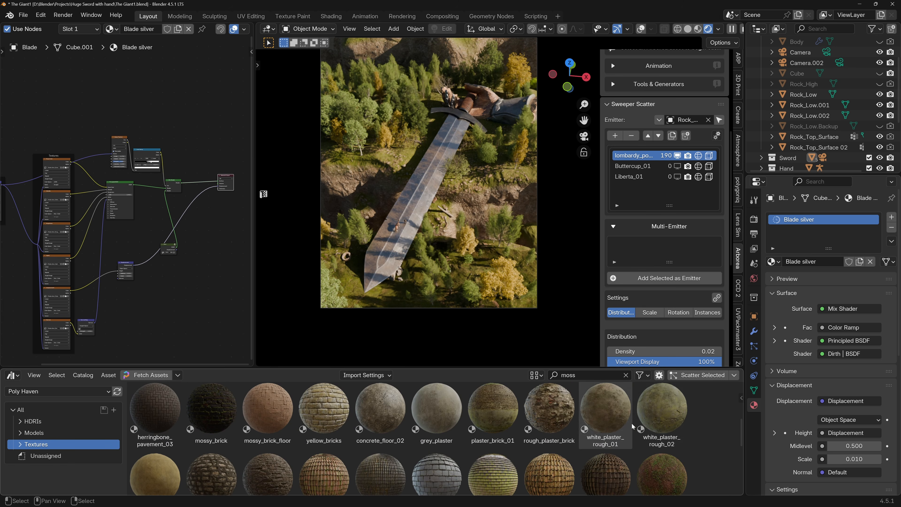
pyautogui.scroll(-2, 663, 414)
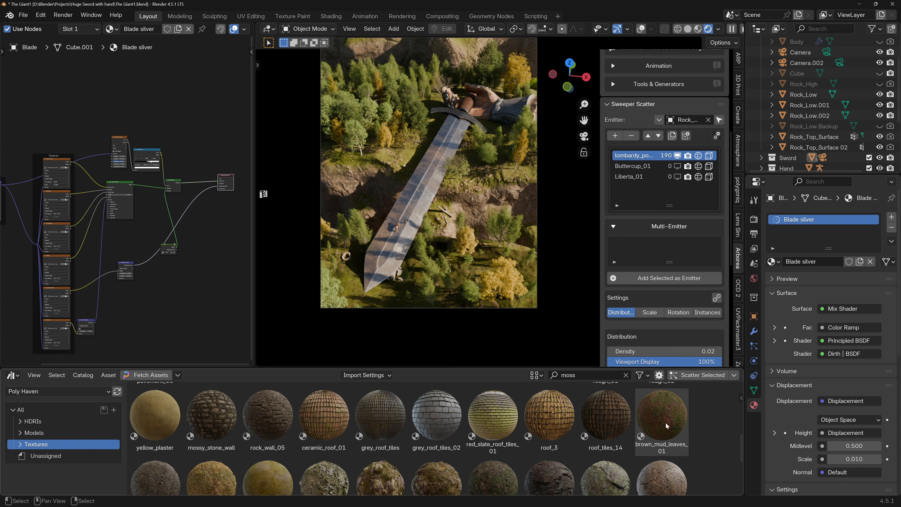
# Isolate the blade in local view, hide the sidebar and frame the whole blade at an angle.
pyautogui.press('KP_Divide')
pyautogui.scroll(6, 479, 222)
pyautogui.keyDown('shift'); pyautogui.moveTo(478, 222); pyautogui.dragTo(412, 179, button='middle'); pyautogui.keyUp('shift')
pyautogui.scroll(-1, 412, 178)
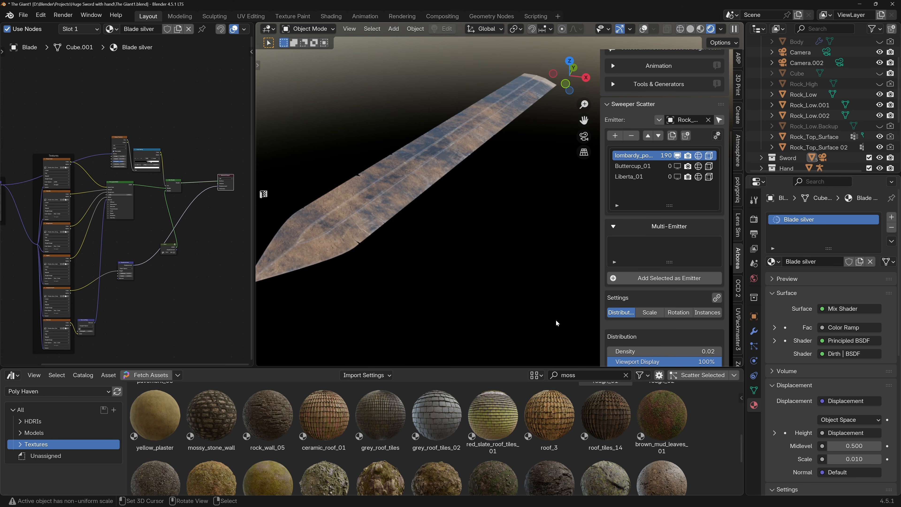
pyautogui.press('n')
pyautogui.moveTo(484, 226); pyautogui.dragTo(532, 240, button='middle')
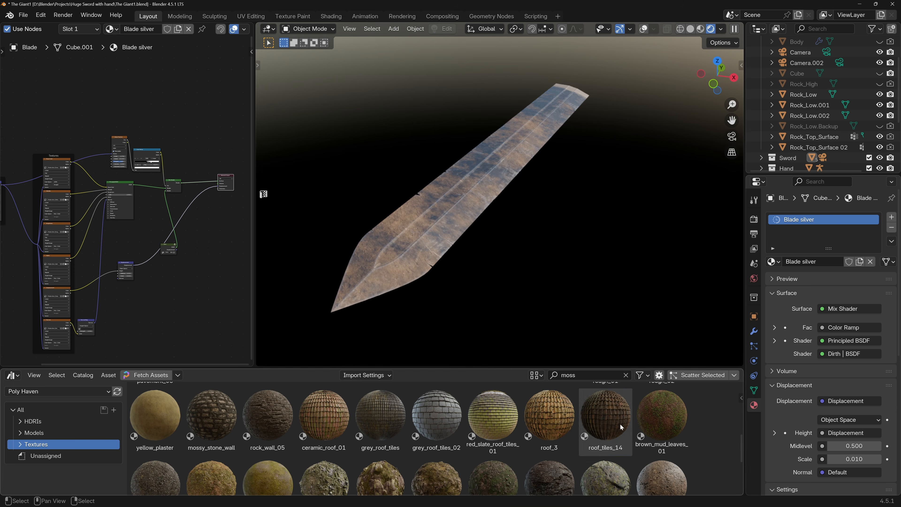
# Try the brown_mud_leaves_01 and white_plaster_rough_02 materials on the blade, undoing each one.
pyautogui.moveTo(673, 428); pyautogui.dragTo(448, 233)
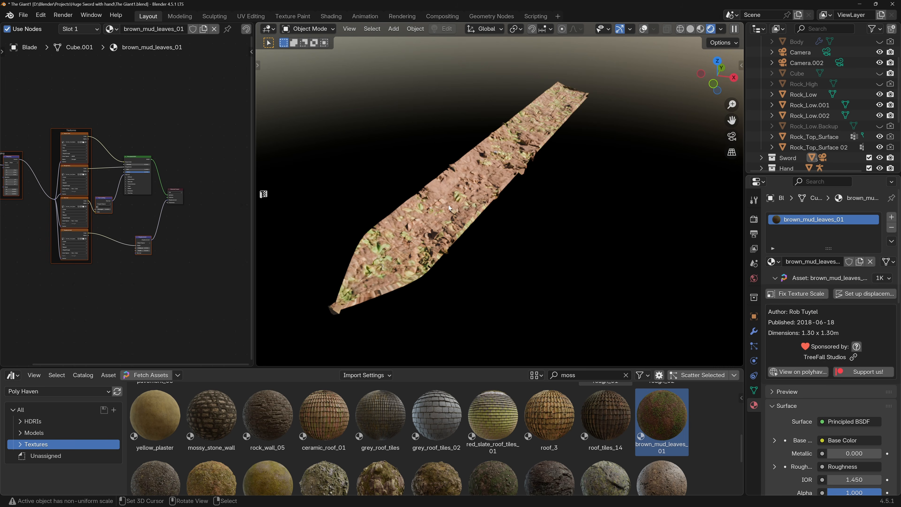
pyautogui.hotkey('ctrl', 'z')
pyautogui.scroll(2, 666, 431)
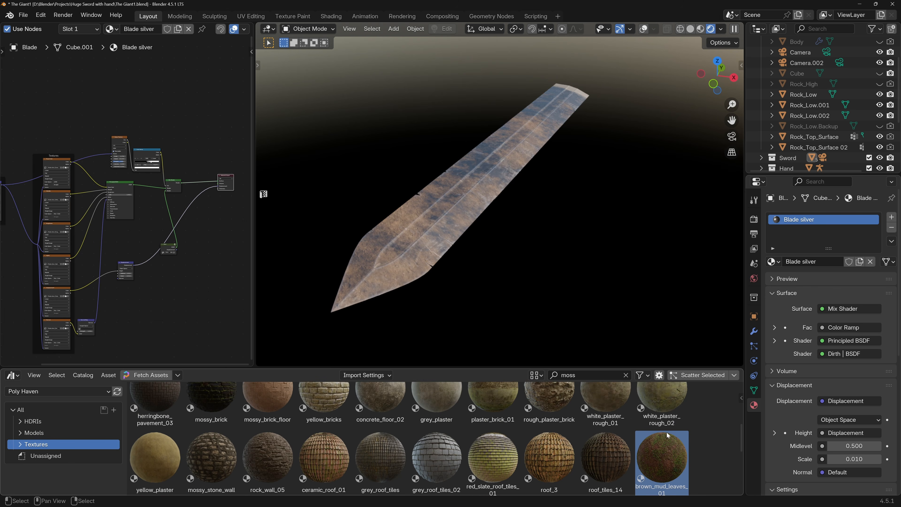
pyautogui.scroll(1, 667, 429)
pyautogui.moveTo(667, 423); pyautogui.dragTo(448, 230)
pyautogui.hotkey('ctrl', 'z')
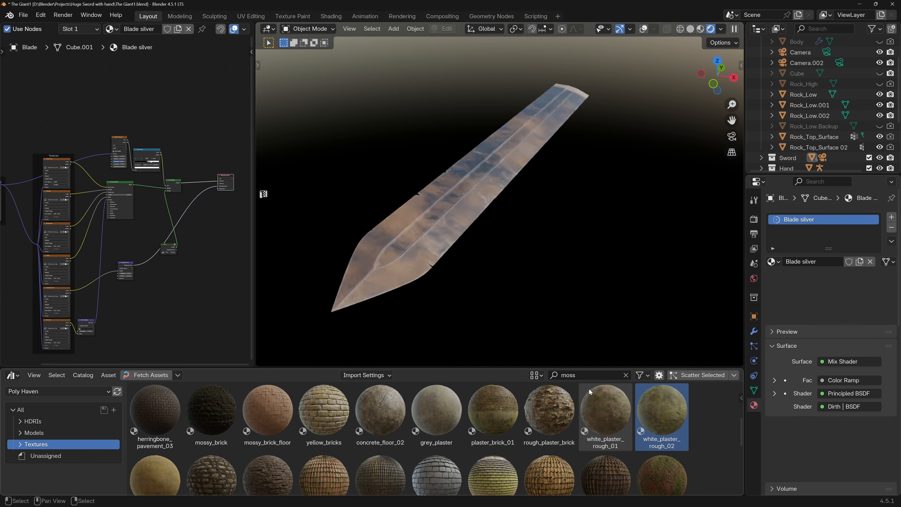
# Apply the concrete_moss material to the blade and set its Mapping scale to 3 on all axes.
pyautogui.scroll(4, 613, 414)
pyautogui.moveTo(615, 414); pyautogui.dragTo(421, 233)
pyautogui.scroll(5, 115, 196)
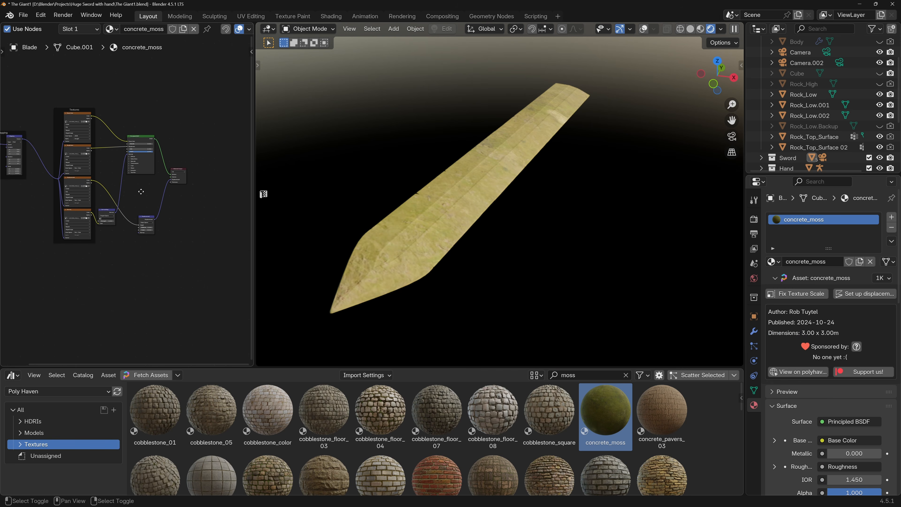
pyautogui.scroll(3, 76, 191)
pyautogui.moveTo(76, 187)
pyautogui.mouseDown()
pyautogui.moveTo(91, 200)
pyautogui.moveTo(62, 200)
pyautogui.moveTo(78, 187)
pyautogui.moveTo(79, 200)
pyautogui.mouseUp()
pyautogui.write('3')
pyautogui.press('Return')
# Set the strength of the concrete_moss Normal Map node to 1.3.
pyautogui.moveTo(140, 183); pyautogui.dragTo(46, 155, button='middle')
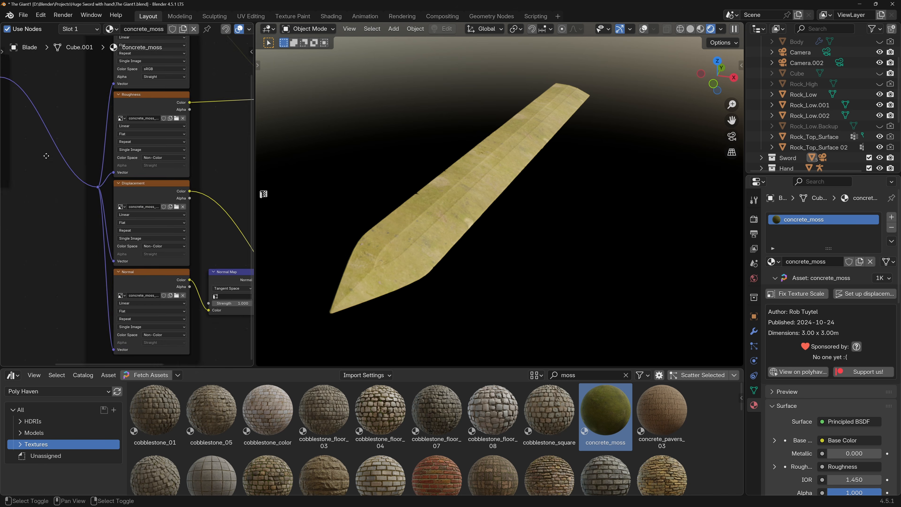
pyautogui.moveTo(227, 269); pyautogui.dragTo(140, 249, button='middle')
pyautogui.scroll(6, 153, 284)
pyautogui.moveTo(156, 272); pyautogui.dragTo(171, 272)
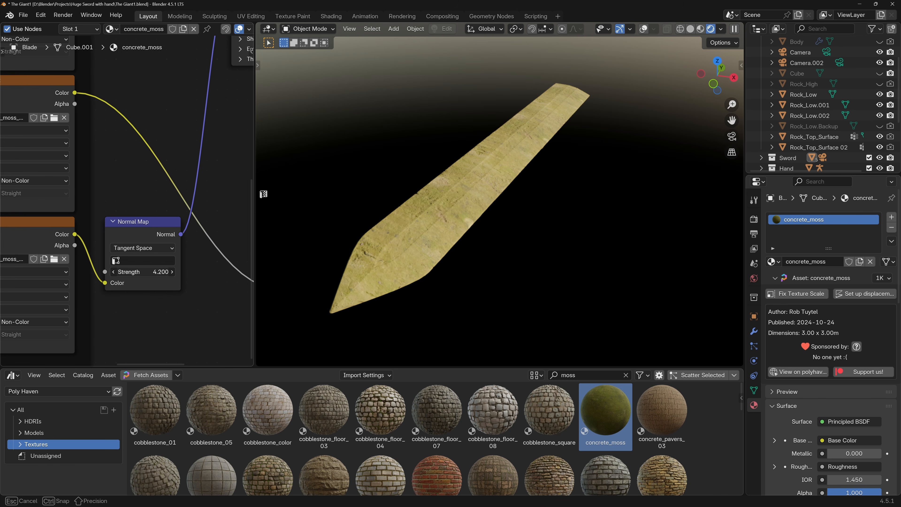
pyautogui.scroll(6, 402, 239)
pyautogui.moveTo(156, 271)
pyautogui.mouseDown()
pyautogui.moveTo(127, 271)
pyautogui.moveTo(138, 271)
pyautogui.mouseUp()
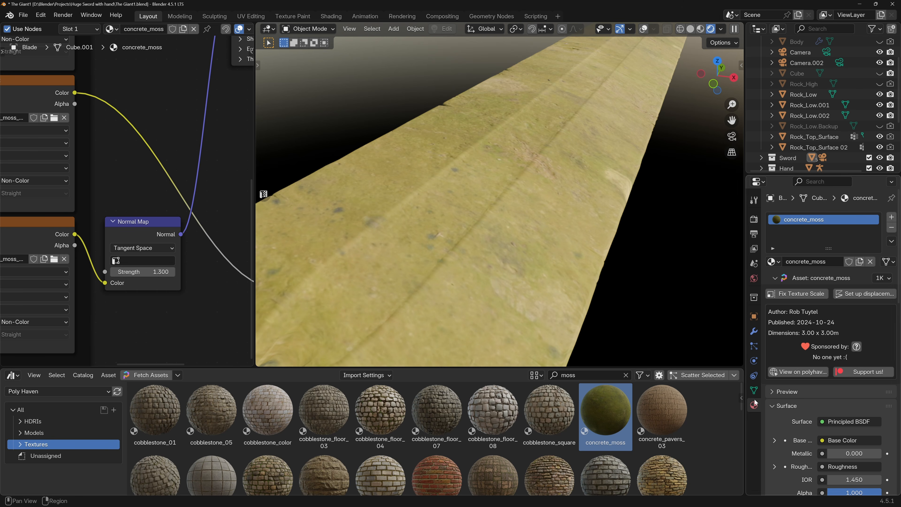
# Inspect the moss surface on the blade and switch the concrete_moss textures to 4K resolution.
pyautogui.scroll(-5, 557, 246)
pyautogui.scroll(3, 572, 235)
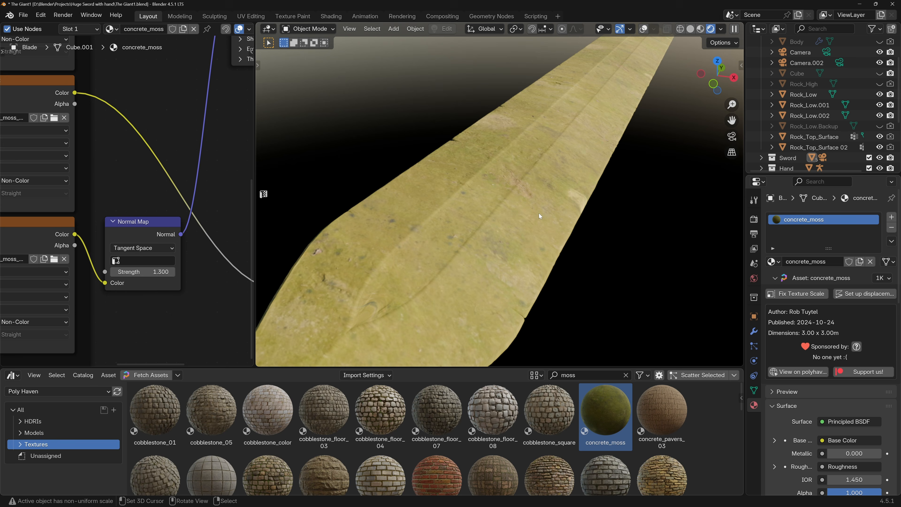
pyautogui.click(882, 278)
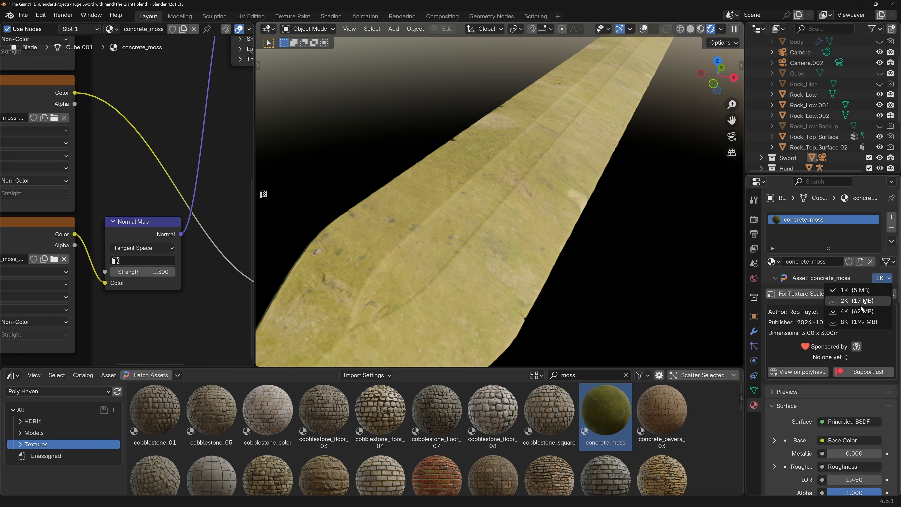
pyautogui.click(855, 311)
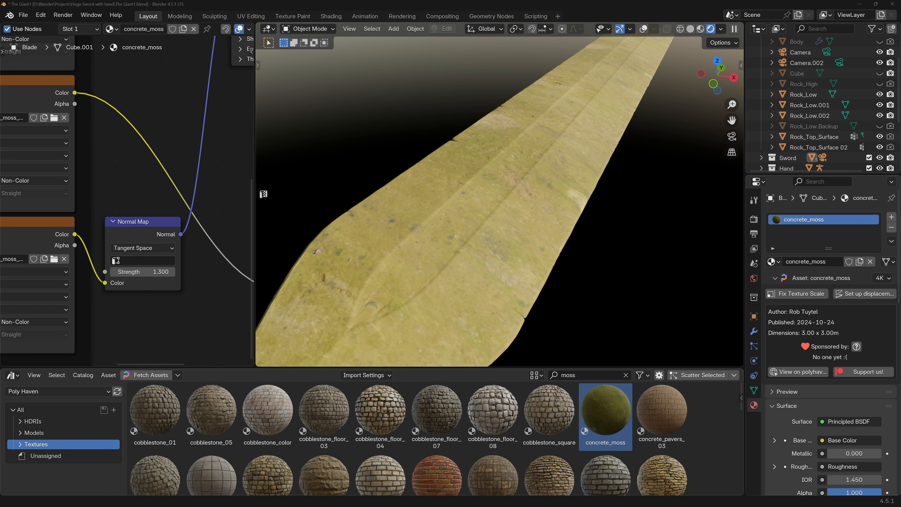
# Group all concrete_moss nodes except the Material Output and name the node group Moss.
pyautogui.scroll(-8, 125, 191)
pyautogui.moveTo(20, 91); pyautogui.dragTo(200, 261)
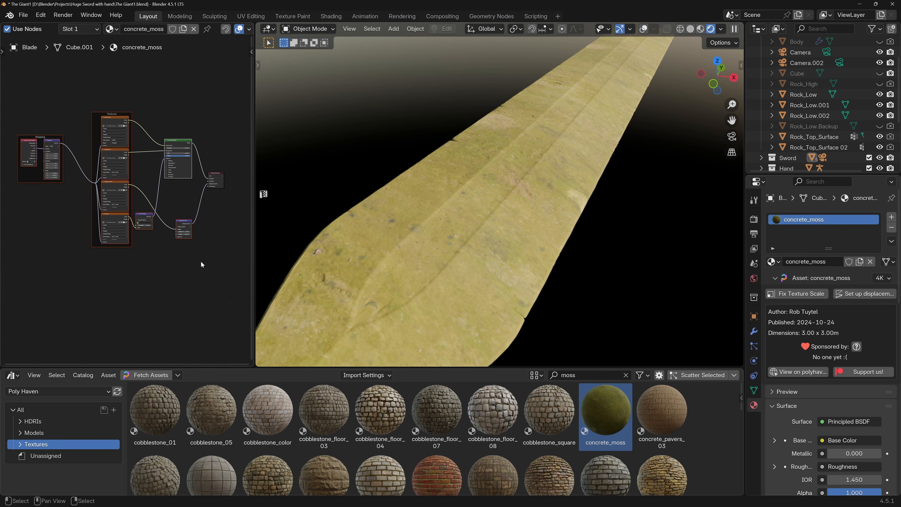
pyautogui.hotkey('ctrl', 'g')
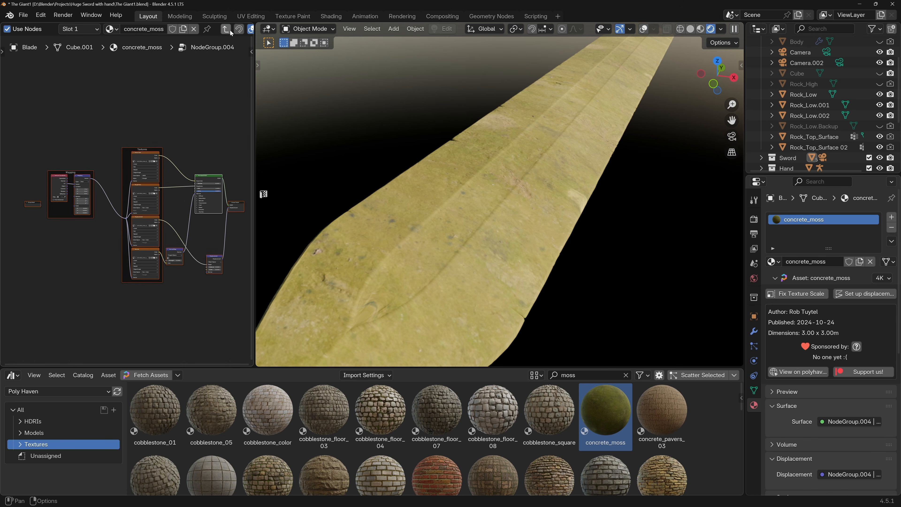
pyautogui.press('Tab')
pyautogui.scroll(6, 88, 162)
pyautogui.click(114, 186)
pyautogui.write('Moss')
pyautogui.press('Return')
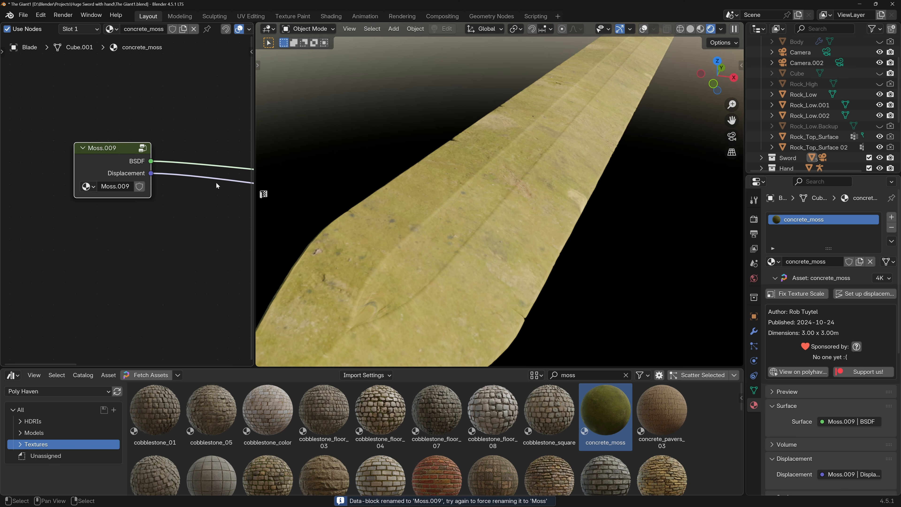
# Assign the existing Blade silver material back to the blade in place of concrete_moss.
pyautogui.click(116, 31)
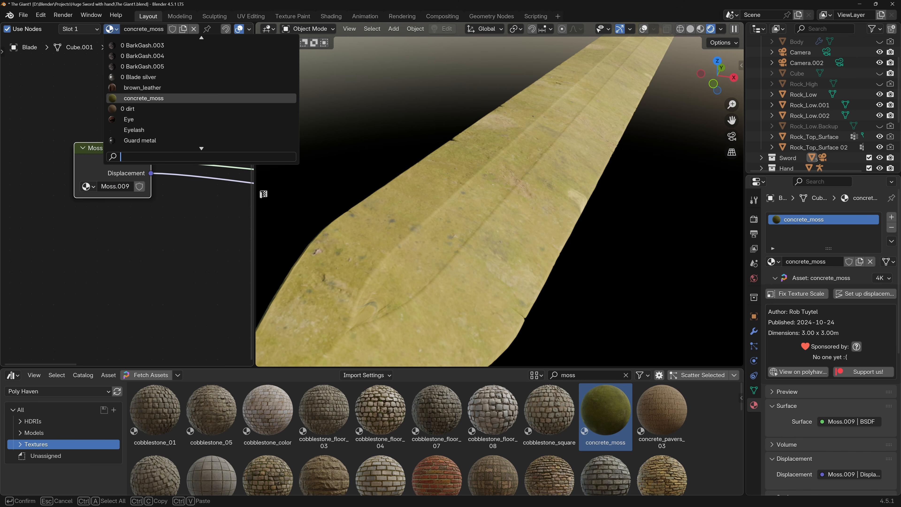
pyautogui.write('blad')
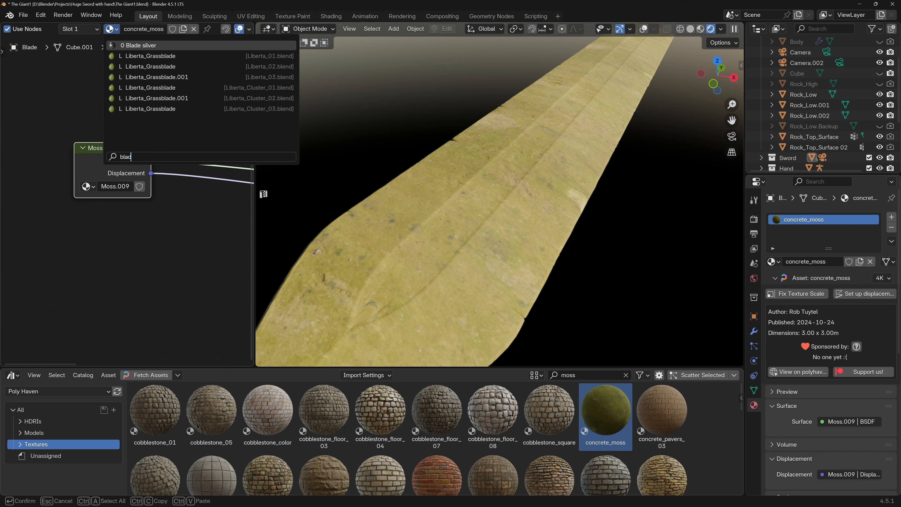
pyautogui.press('Return')
pyautogui.scroll(-6, 155, 199)
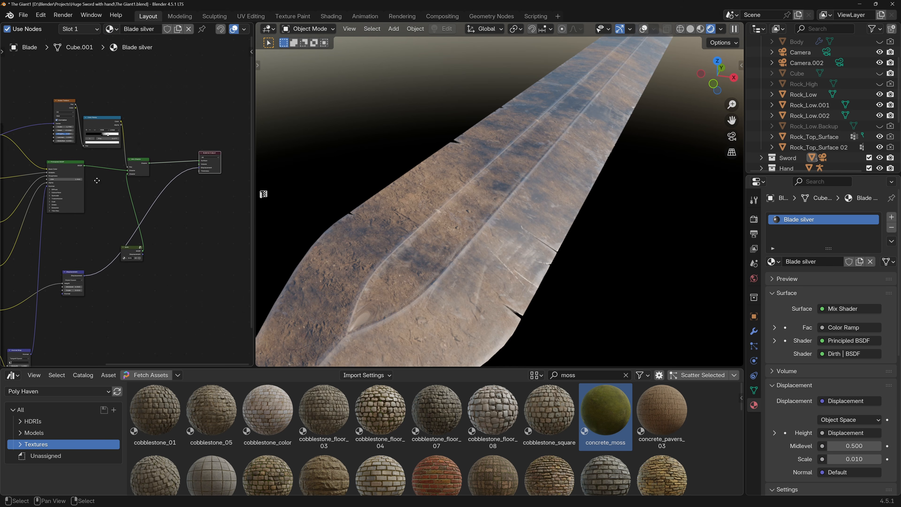
# Add the Moss.009 node group to the Blade silver material, placing it beside the Dirth group.
pyautogui.hotkey('shift', 'a')
pyautogui.write('mo')
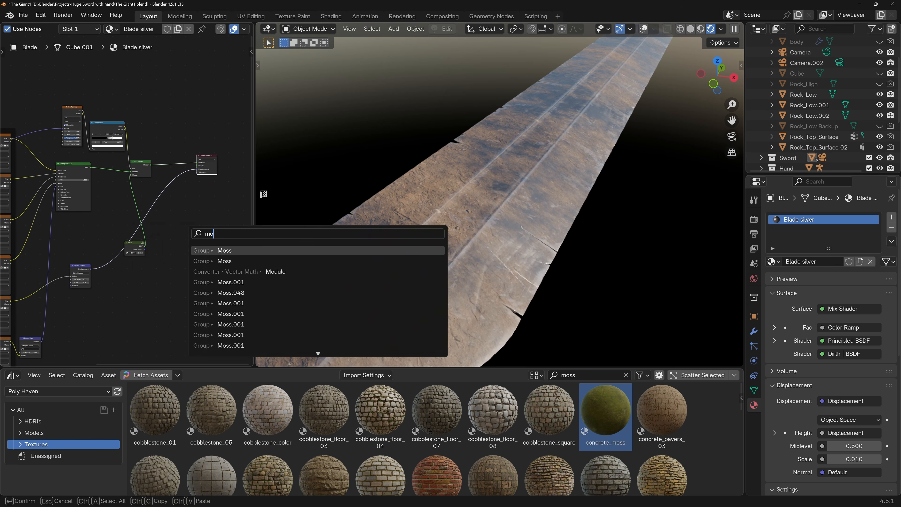
pyautogui.write('ss/0')
pyautogui.press('BackSpace')
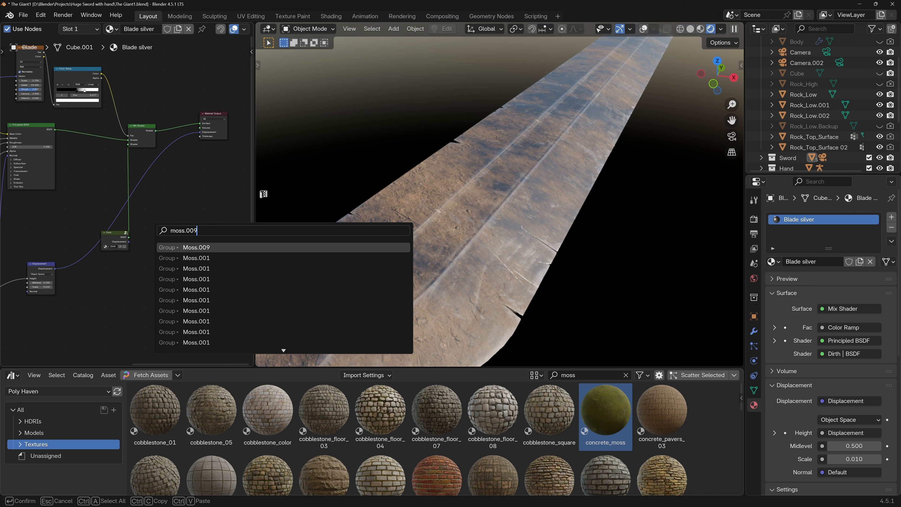
pyautogui.press('Return')
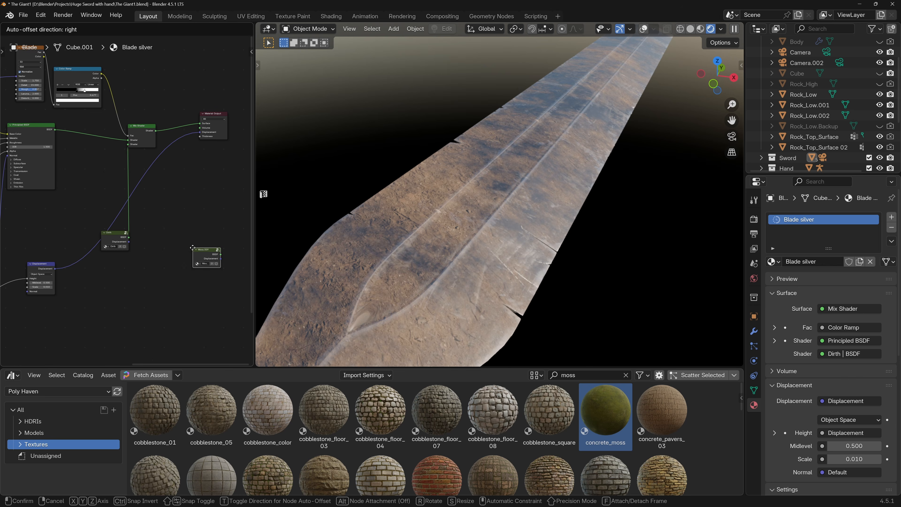
pyautogui.click(165, 225)
pyautogui.scroll(3, 153, 237)
pyautogui.moveTo(154, 237); pyautogui.dragTo(151, 239, button='middle')
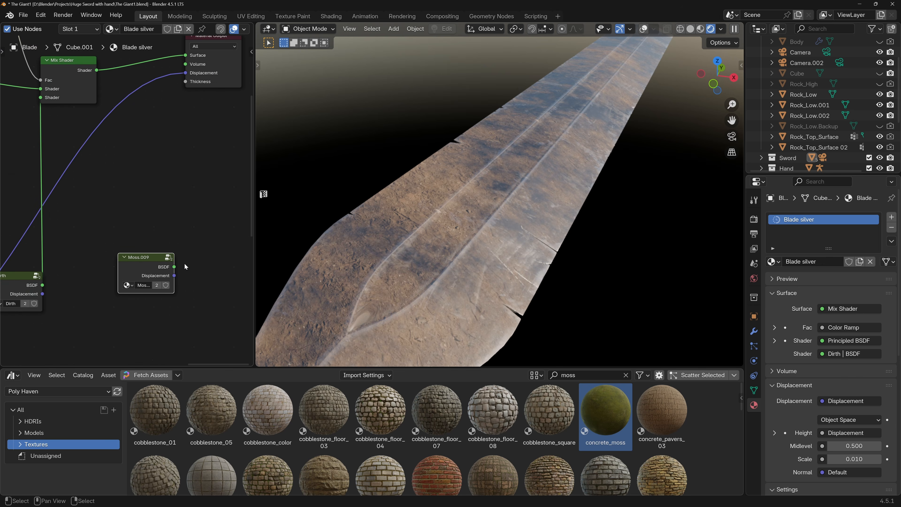
# Add a second Mix Shader combining the dirty blade shader with the Moss.009 BSDF at factor 1.000, and feed it to the Material Output's Surface.
pyautogui.scroll(-2, 70, 87)
pyautogui.keyDown('ctrl'); pyautogui.keyDown('shift'); pyautogui.moveTo(71, 90); pyautogui.dragTo(129, 228, button='right'); pyautogui.keyUp('shift'); pyautogui.keyUp('ctrl')
pyautogui.moveTo(173, 186); pyautogui.dragTo(148, 200, button='middle')
pyautogui.moveTo(203, 156)
pyautogui.mouseDown()
pyautogui.moveTo(179, 157)
pyautogui.moveTo(199, 170)
pyautogui.moveTo(166, 171)
pyautogui.moveTo(198, 170)
pyautogui.mouseUp()
pyautogui.scroll(-3, 188, 273)
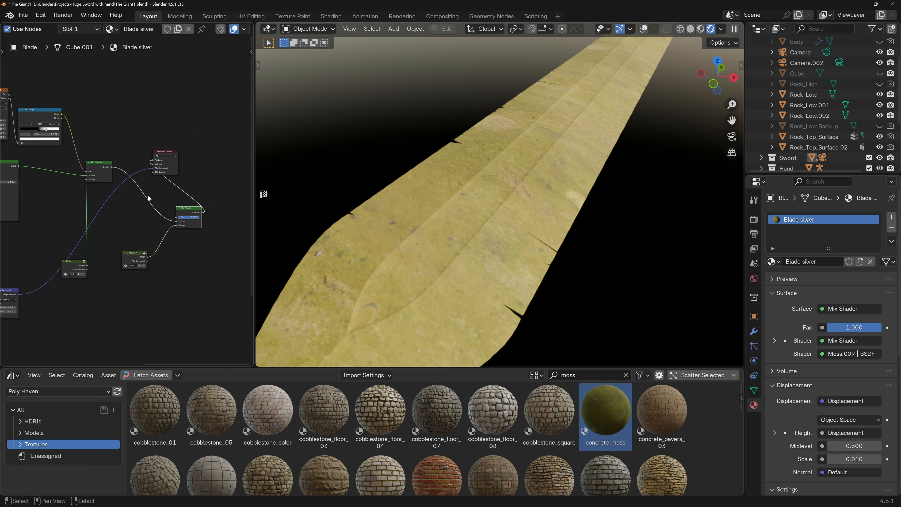
# Duplicate the dirt mask's Noise Texture and Color Ramp, and connect the copied ramp's Color to the moss Mix Shader's Fac.
pyautogui.moveTo(33, 98); pyautogui.dragTo(118, 120, button='middle')
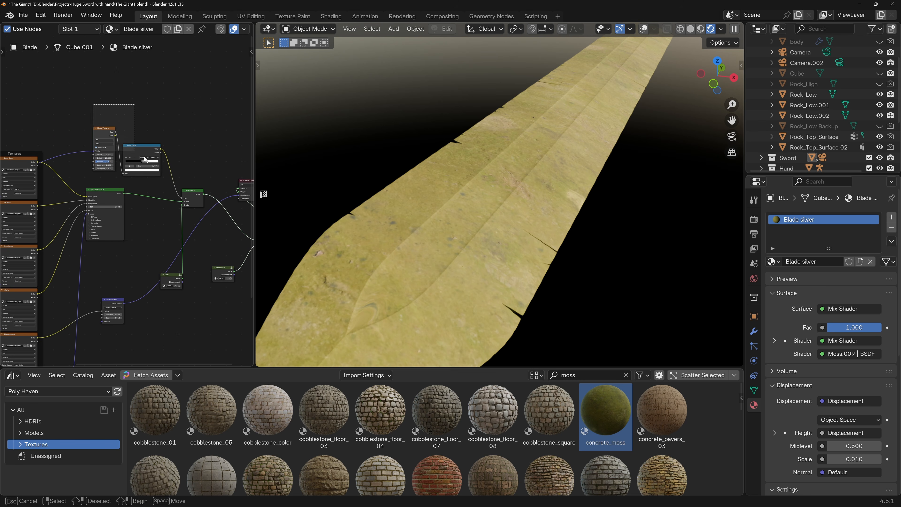
pyautogui.moveTo(185, 140); pyautogui.dragTo(113, 127, button='middle')
pyautogui.hotkey('ctrl', 'v')
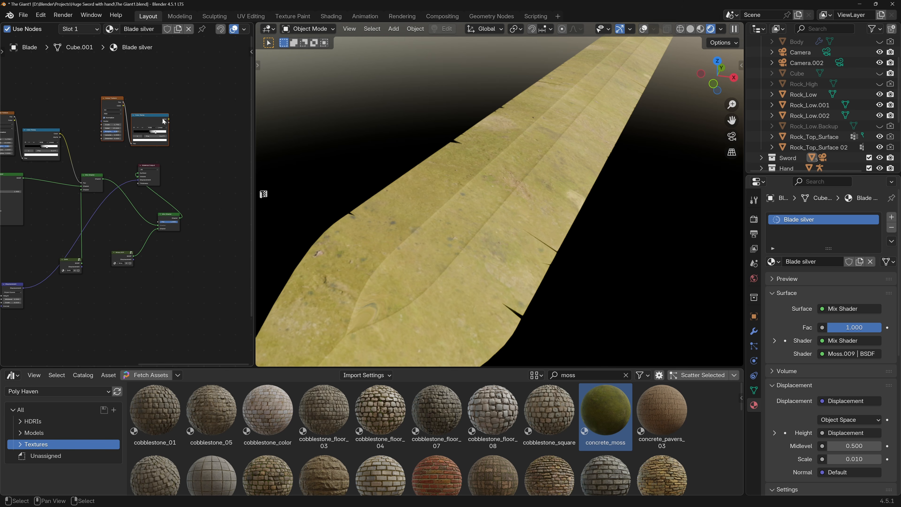
pyautogui.moveTo(169, 121); pyautogui.dragTo(157, 222)
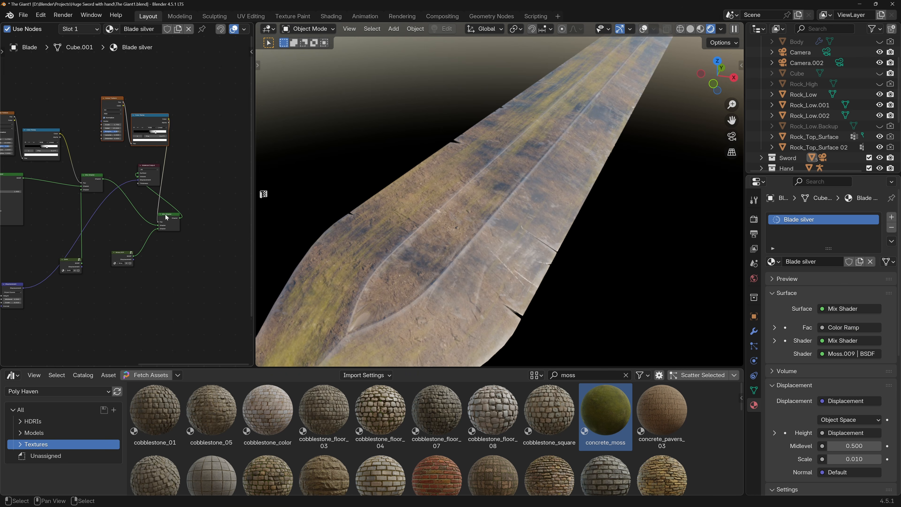
# Connect the Mapping node's Vector output to the Vector input of the moss mask's Noise Texture.
pyautogui.scroll(1, 166, 146)
pyautogui.moveTo(166, 147); pyautogui.dragTo(272, 169, button='middle')
pyautogui.scroll(-4, 40, 173)
pyautogui.moveTo(19, 170); pyautogui.dragTo(109, 182, button='middle')
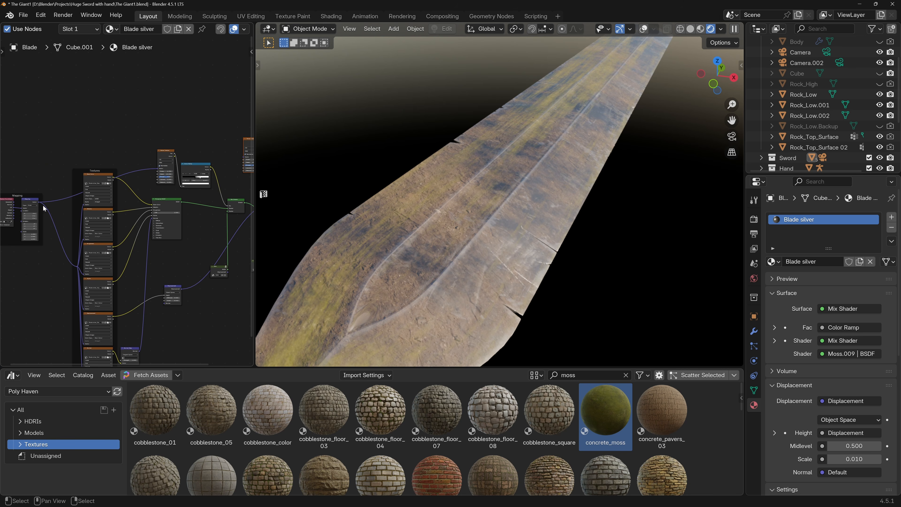
pyautogui.moveTo(39, 202); pyautogui.dragTo(180, 160)
# Set the Scale of the moss mask's Noise Texture to 10.55.
pyautogui.scroll(7, 179, 159)
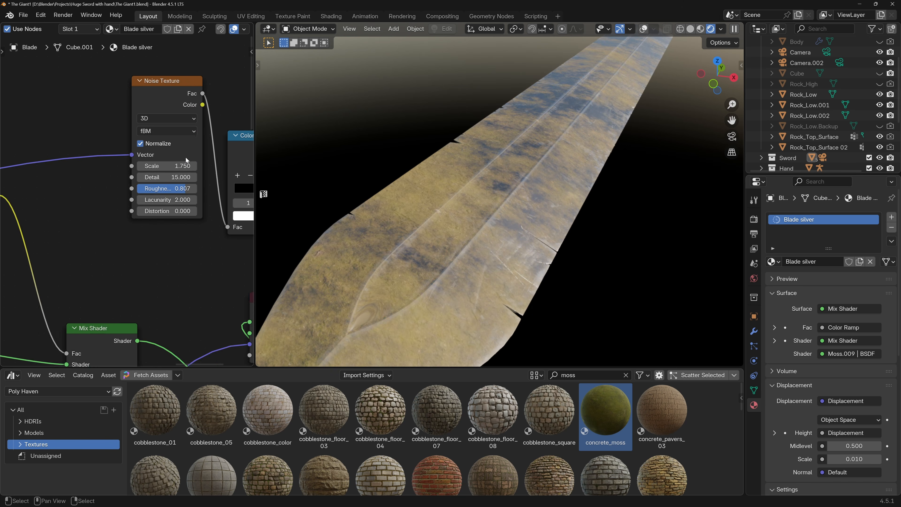
pyautogui.moveTo(78, 119); pyautogui.dragTo(165, 140, button='middle')
pyautogui.moveTo(103, 131); pyautogui.dragTo(233, 168)
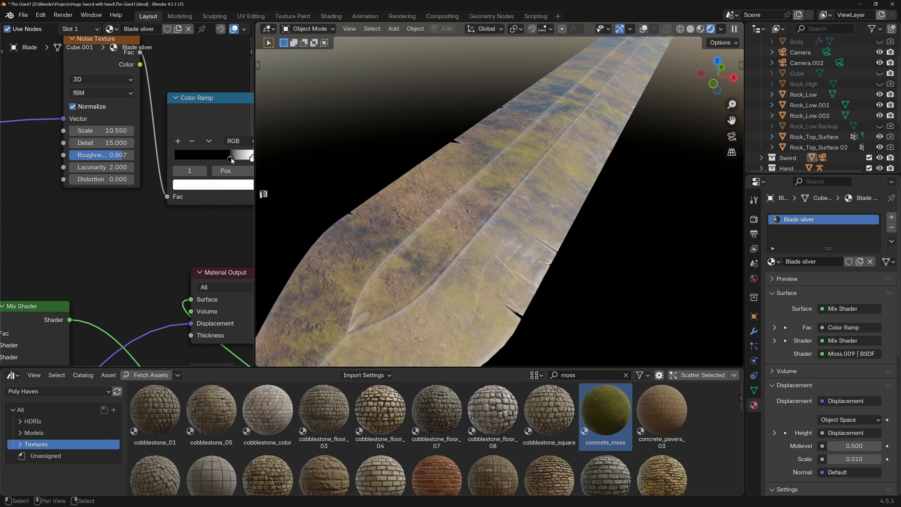
# Move the moss mask's Color Ramp stops toward the black end, placing the white stop at 0.624, and check the blade's coverage.
pyautogui.moveTo(232, 160); pyautogui.dragTo(160, 147, button='middle')
pyautogui.moveTo(180, 145); pyautogui.dragTo(170, 149)
pyautogui.scroll(-7, 551, 237)
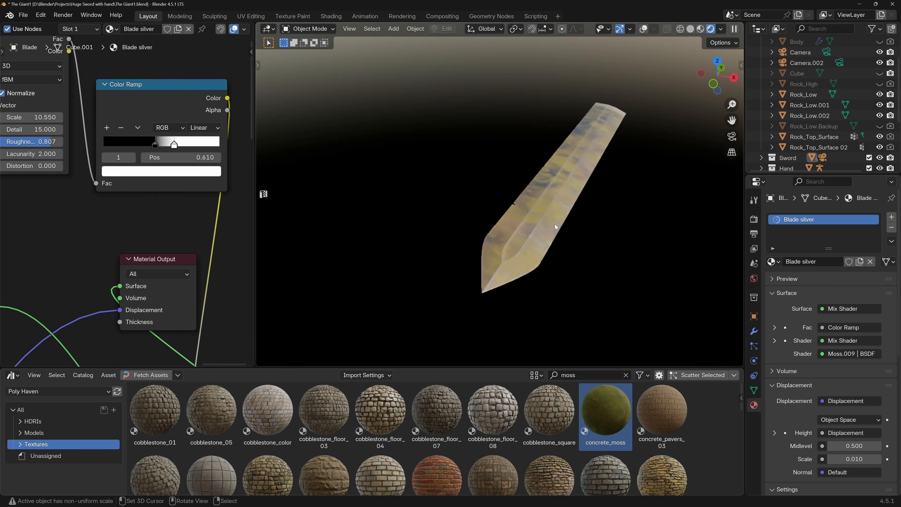
pyautogui.scroll(2, 557, 226)
pyautogui.moveTo(558, 220); pyautogui.dragTo(545, 216, button='middle')
pyautogui.scroll(3, 546, 200)
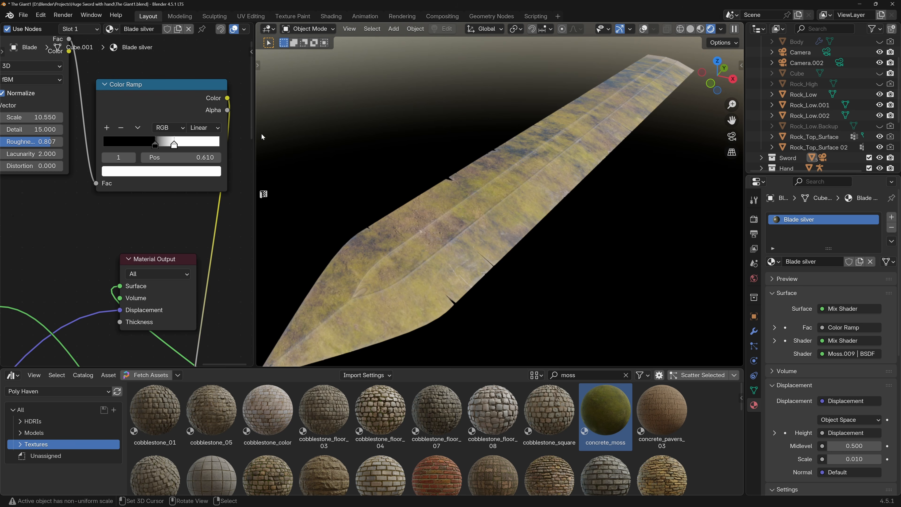
pyautogui.moveTo(174, 145); pyautogui.dragTo(177, 145)
pyautogui.keyDown('shift'); pyautogui.moveTo(174, 144); pyautogui.dragTo(231, 151, button='middle'); pyautogui.keyUp('shift')
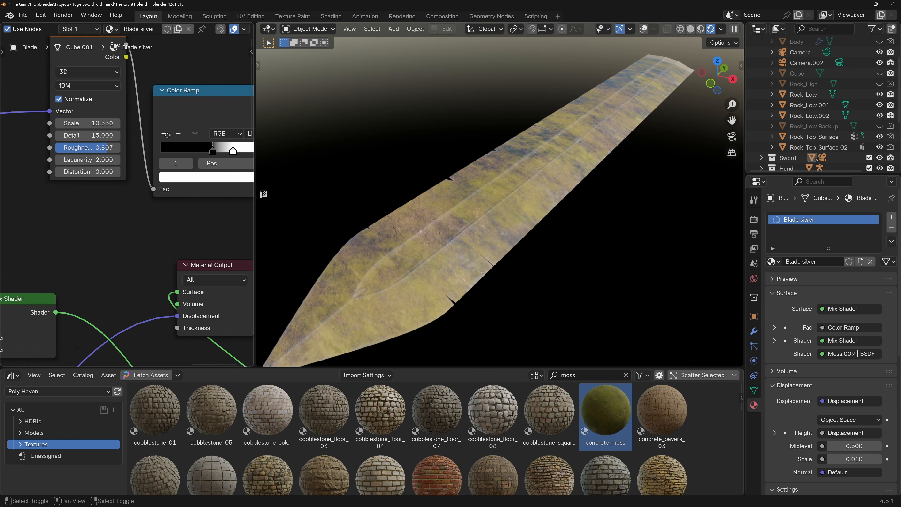
# Set the black stop of the dirt mask's Color Ramp to 0.533 and move the white stop farther toward the white end.
pyautogui.scroll(-4, 92, 140)
pyautogui.keyDown('shift'); pyautogui.moveTo(31, 137); pyautogui.dragTo(133, 155, button='middle'); pyautogui.keyUp('shift')
pyautogui.keyDown('shift'); pyautogui.moveTo(38, 171); pyautogui.dragTo(134, 174, button='middle'); pyautogui.keyUp('shift')
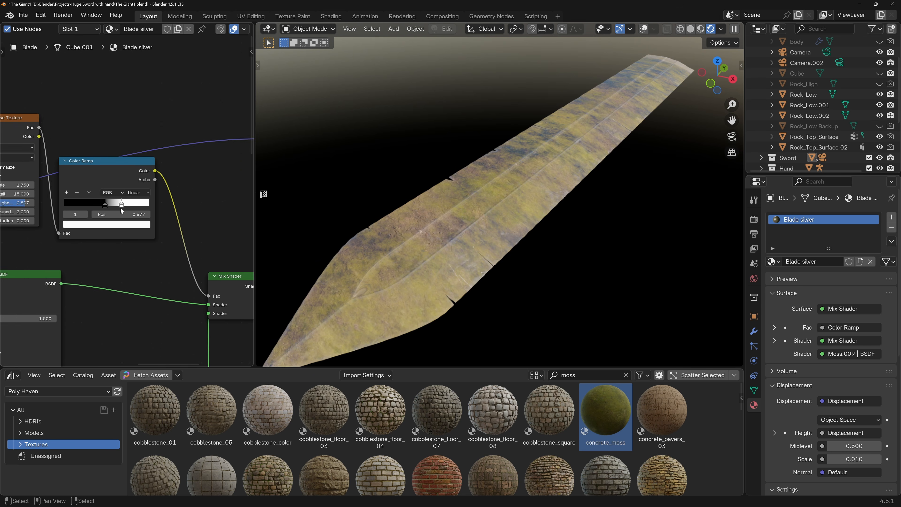
pyautogui.scroll(1, 124, 209)
pyautogui.moveTo(118, 205)
pyautogui.mouseDown()
pyautogui.moveTo(132, 207)
pyautogui.moveTo(103, 206)
pyautogui.mouseUp()
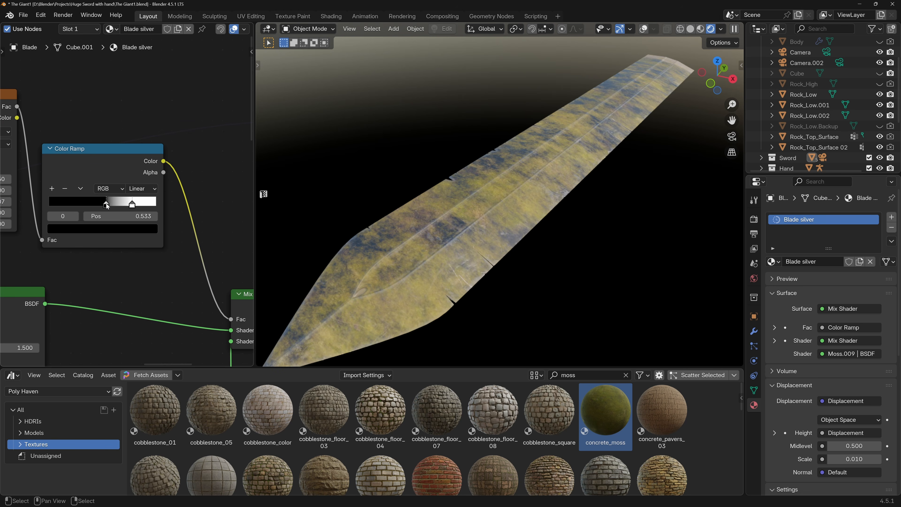
# Check the isolated blade through the camera and move the black stop of the moss mask's Color Ramp toward the white end.
pyautogui.moveTo(195, 165); pyautogui.dragTo(66, 189, button='middle')
pyautogui.moveTo(408, 172); pyautogui.dragTo(421, 184, button='middle')
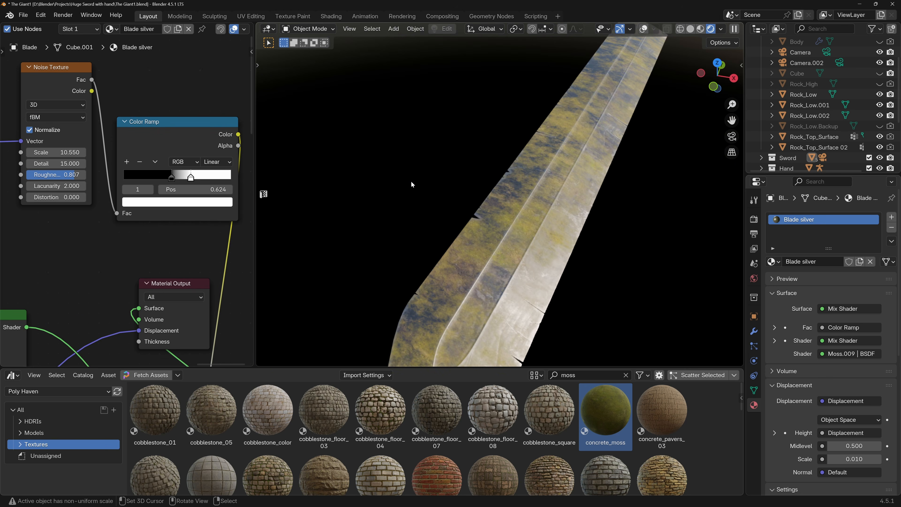
pyautogui.press('KP_0')
pyautogui.scroll(2, 372, 186)
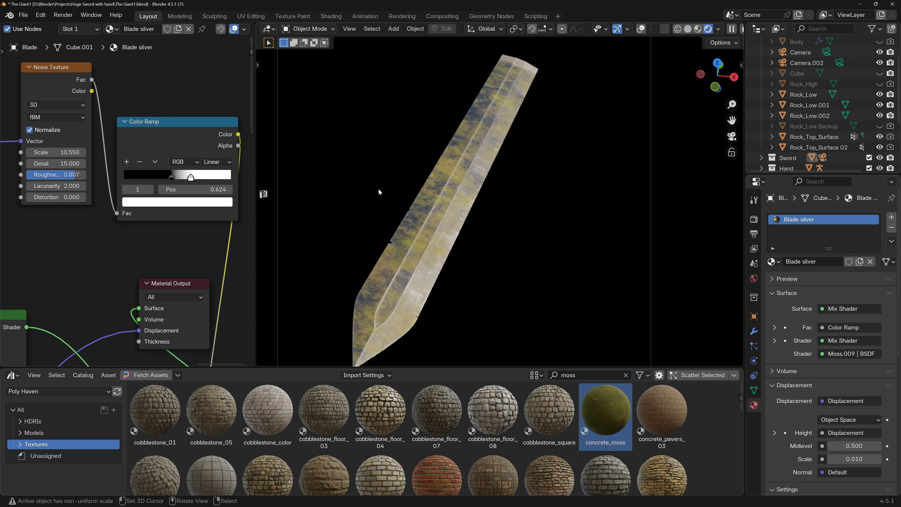
pyautogui.scroll(2, 378, 188)
pyautogui.moveTo(171, 177); pyautogui.dragTo(187, 181)
pyautogui.moveTo(184, 177); pyautogui.dragTo(283, 172, button='middle')
pyautogui.moveTo(170, 170); pyautogui.dragTo(181, 170)
pyautogui.moveTo(177, 159); pyautogui.dragTo(221, 166, button='middle')
# Set the dirt mask's Color Ramp black stop to 0.499 and white stop to 0.677, and view the full scene through the camera.
pyautogui.moveTo(79, 184); pyautogui.dragTo(242, 173, button='middle')
pyautogui.scroll(2, 157, 205)
pyautogui.moveTo(169, 216)
pyautogui.mouseDown()
pyautogui.moveTo(129, 219)
pyautogui.moveTo(144, 217)
pyautogui.mouseUp()
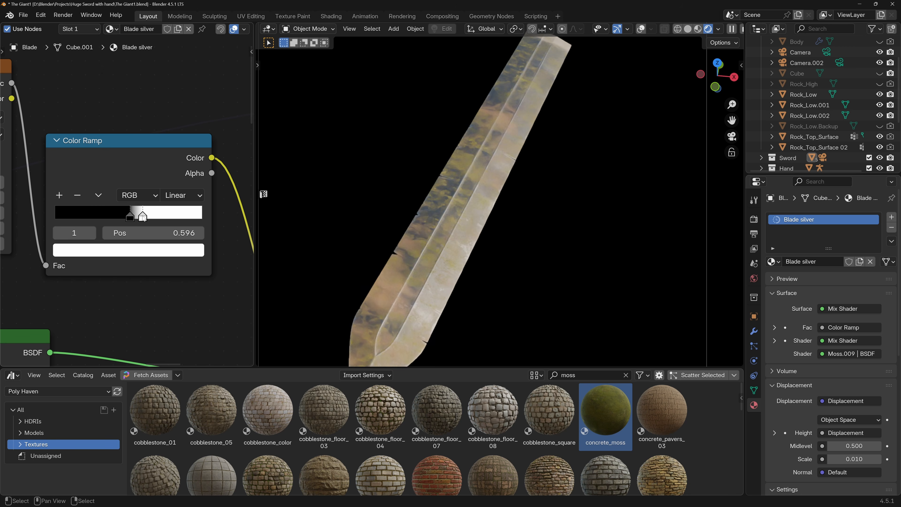
pyautogui.click(131, 219)
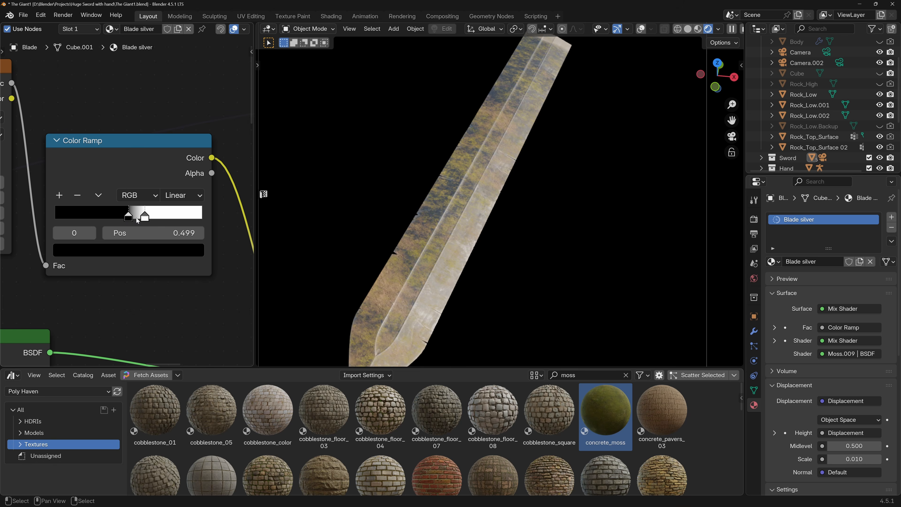
pyautogui.moveTo(438, 220); pyautogui.dragTo(442, 211, button='middle')
pyautogui.scroll(-1, 443, 211)
pyautogui.moveTo(144, 217); pyautogui.dragTo(155, 218)
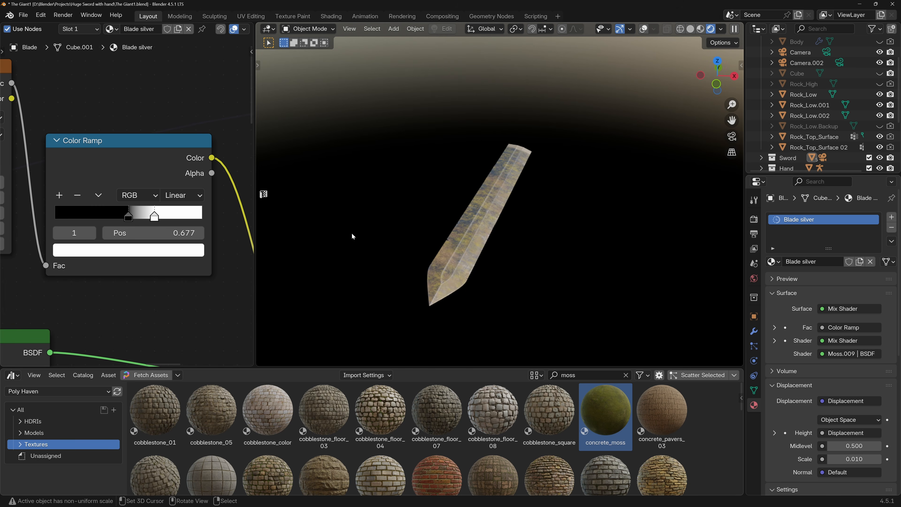
pyautogui.press('KP_0')
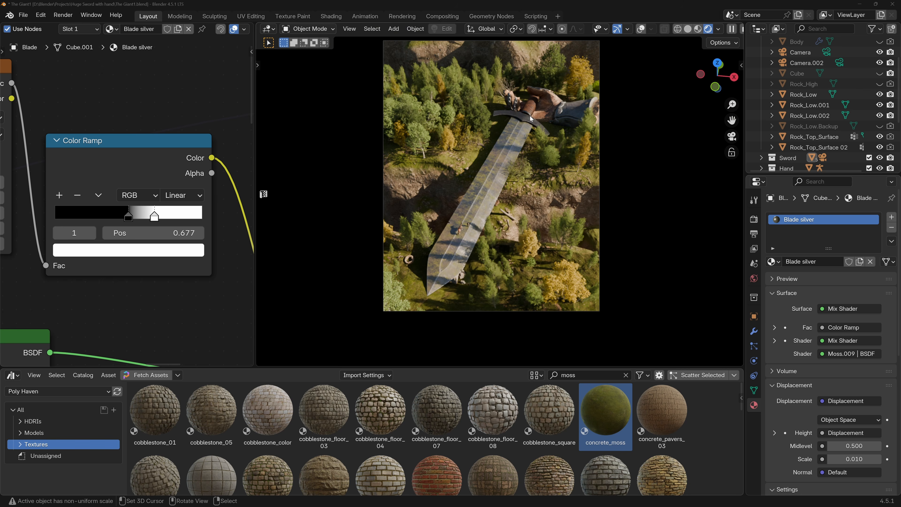
# Examine the dirt and moss coverage along the blade, from the small horse figure up to the guard.
pyautogui.scroll(-3, 175, 187)
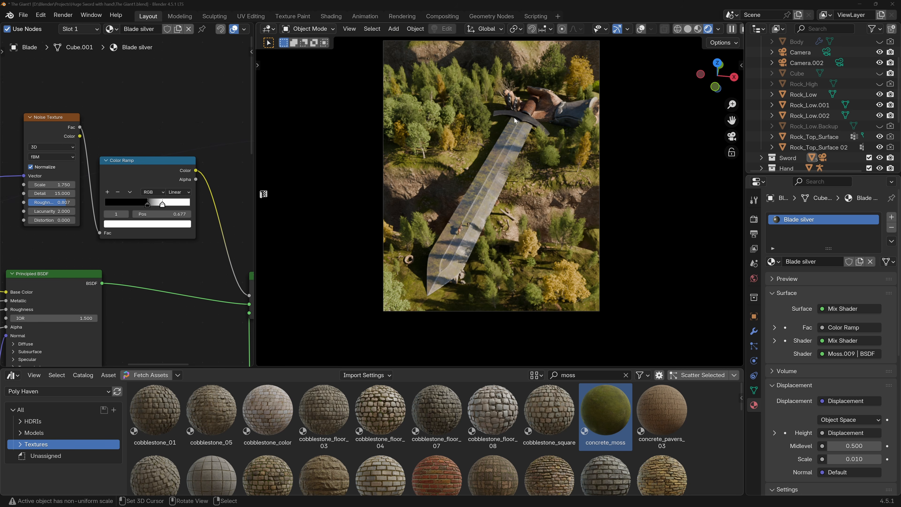
pyautogui.scroll(4, 460, 219)
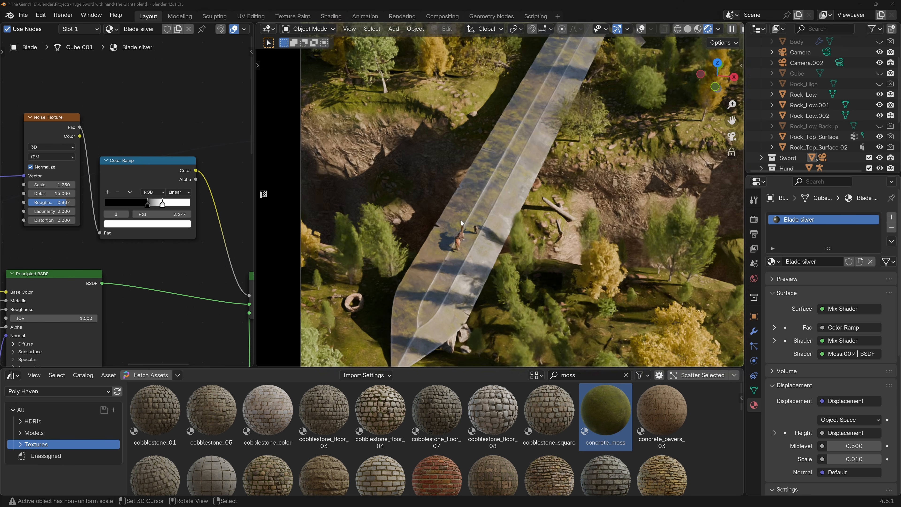
pyautogui.scroll(-4, 462, 217)
pyautogui.scroll(4, 478, 201)
pyautogui.scroll(2, 486, 200)
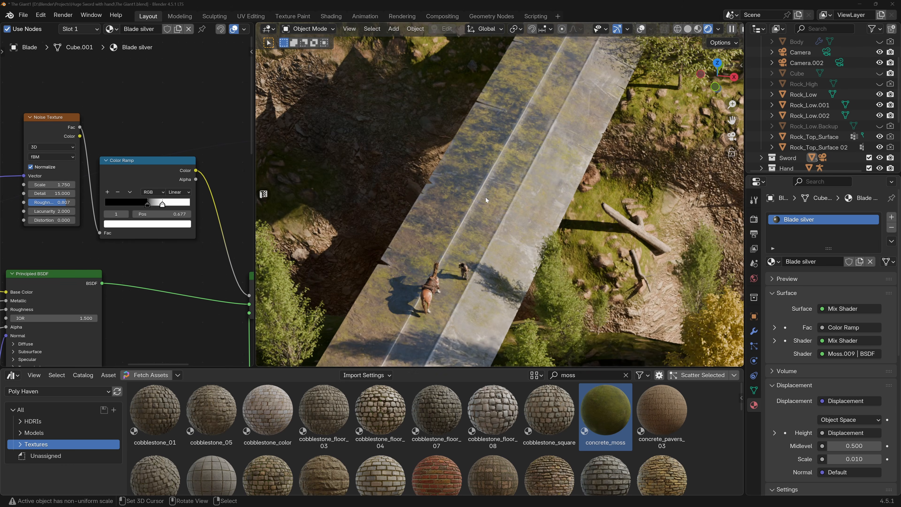
pyautogui.scroll(-6, 485, 197)
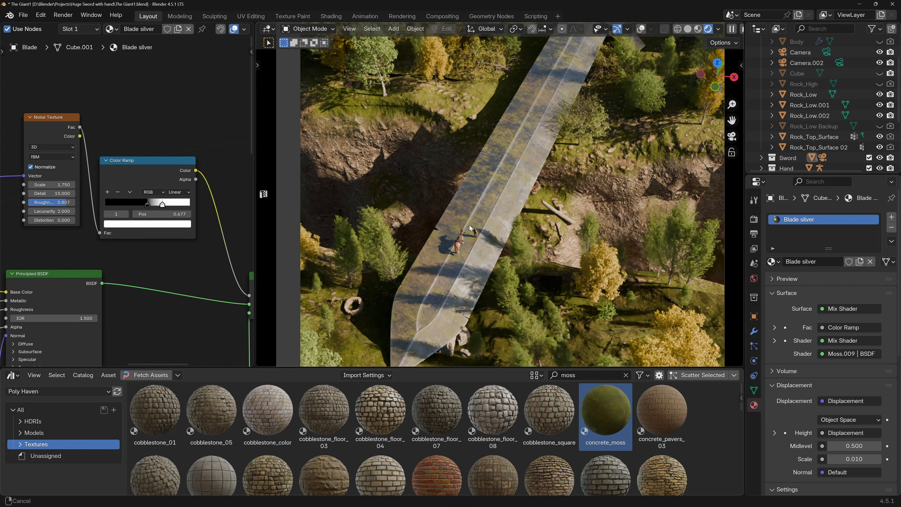
pyautogui.scroll(3, 482, 180)
pyautogui.rightClick(521, 96)
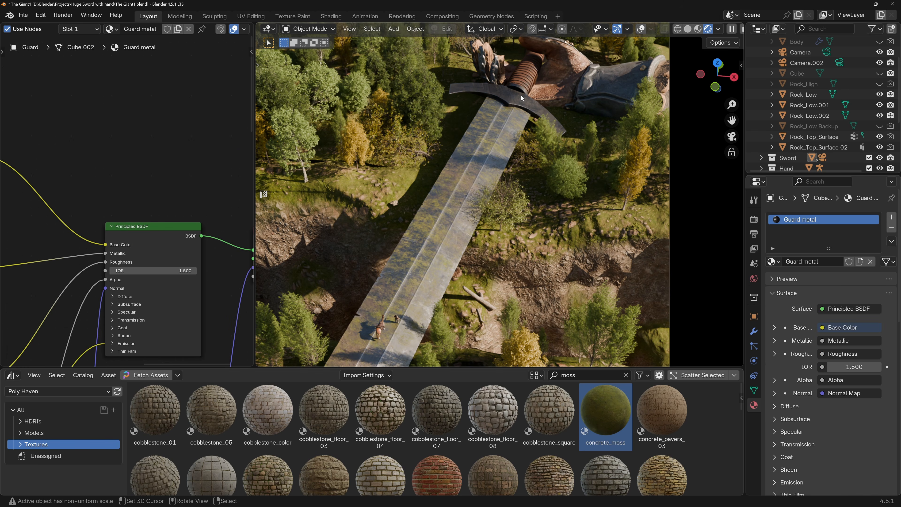
pyautogui.rightClick(472, 165)
# Rearrange the blade material's noise masks, Mix Shaders and Material Output so the dirt and moss nodes form one separate cluster.
pyautogui.scroll(-2, 134, 166)
pyautogui.scroll(-6, 134, 168)
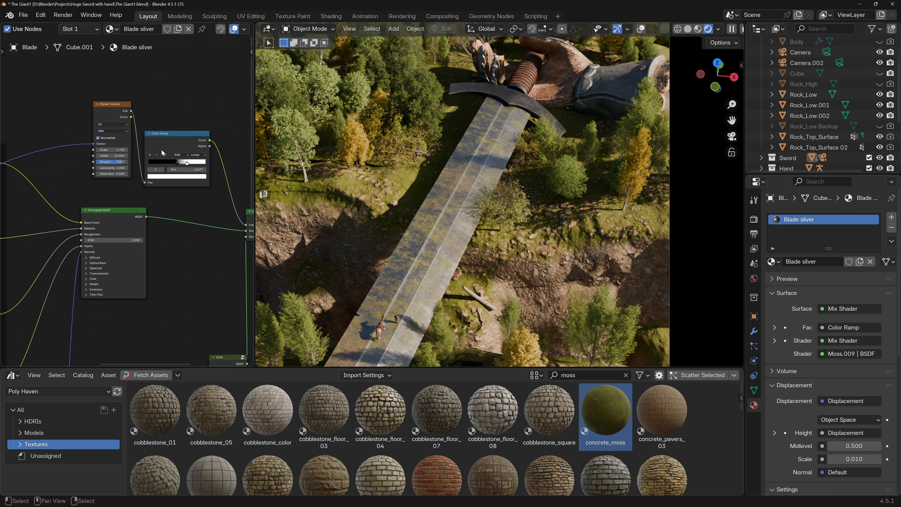
pyautogui.scroll(3, 109, 165)
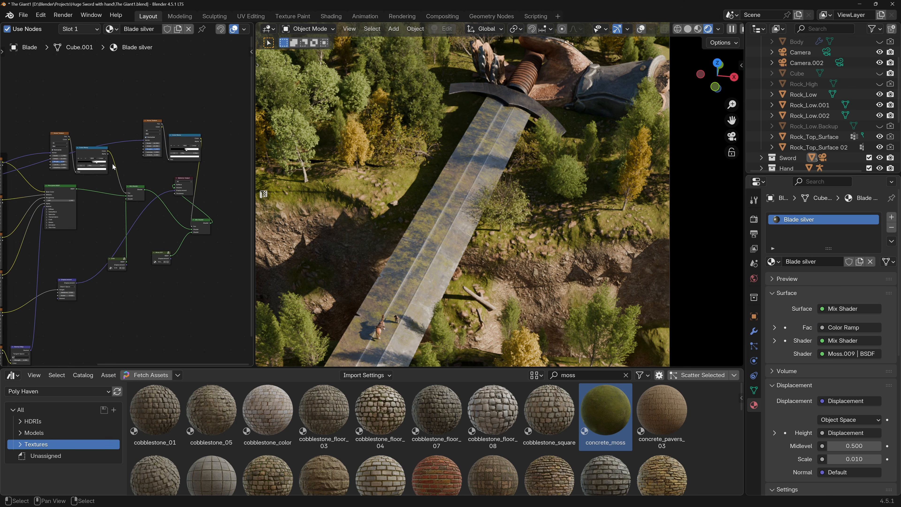
pyautogui.rightClick(410, 252)
pyautogui.rightClick(410, 248)
pyautogui.scroll(2, 122, 201)
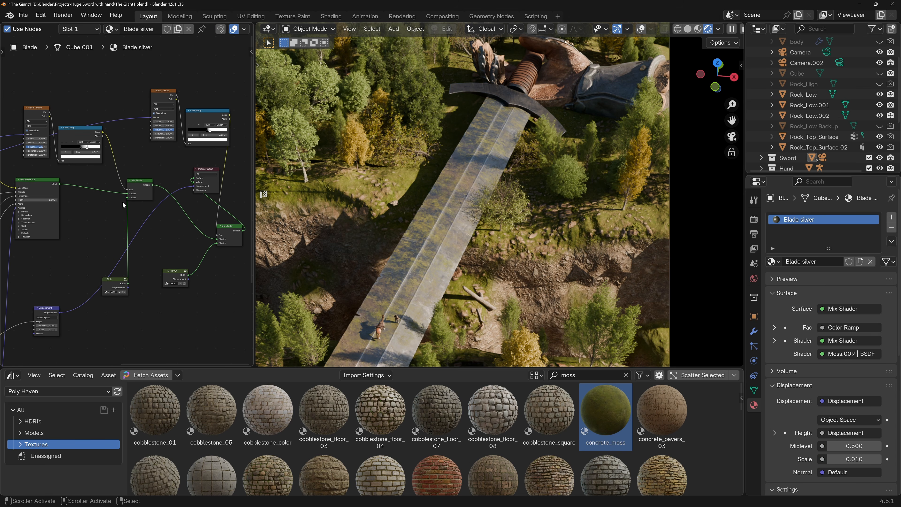
pyautogui.moveTo(36, 106); pyautogui.dragTo(73, 79)
pyautogui.moveTo(94, 126); pyautogui.dragTo(223, 92)
pyautogui.moveTo(193, 162); pyautogui.dragTo(174, 153, button='middle')
pyautogui.moveTo(186, 160); pyautogui.dragTo(200, 224)
pyautogui.moveTo(89, 204); pyautogui.dragTo(201, 197, button='middle')
pyautogui.scroll(-2, 124, 199)
pyautogui.moveTo(115, 194); pyautogui.dragTo(144, 205, button='middle')
# Copy the blade's dirt and moss node cluster into the guard's Guard metal material.
pyautogui.moveTo(87, 68); pyautogui.dragTo(160, 94)
pyautogui.moveTo(122, 78); pyautogui.dragTo(246, 304)
pyautogui.moveTo(216, 281); pyautogui.dragTo(123, 279, button='middle')
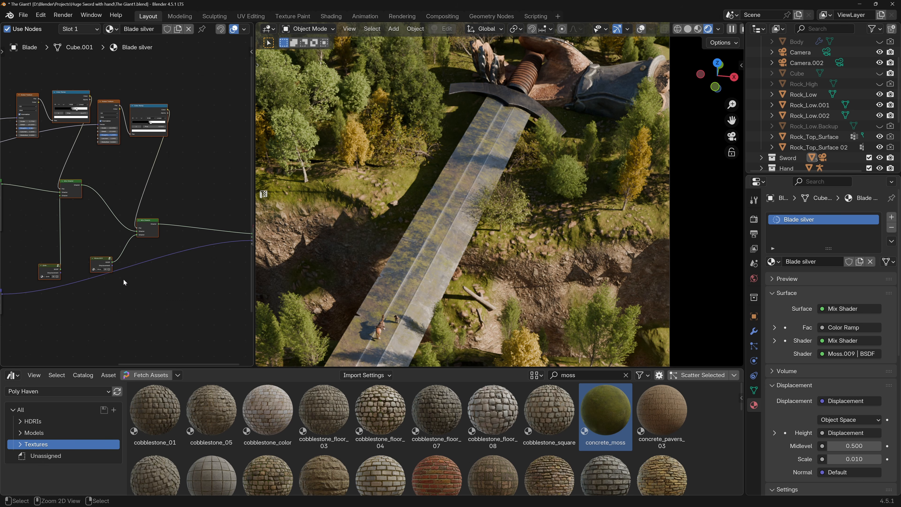
pyautogui.click(518, 98)
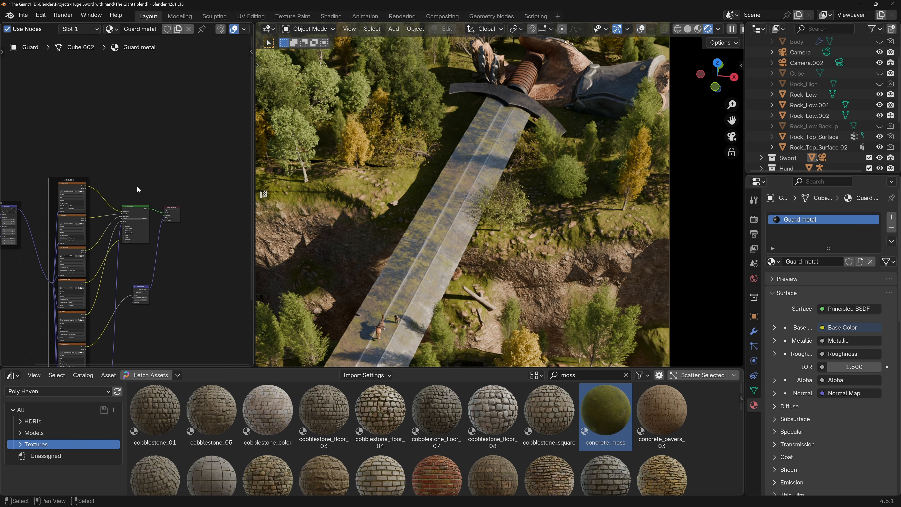
pyautogui.moveTo(243, 179); pyautogui.dragTo(141, 149, button='middle')
pyautogui.hotkey('ctrl', 'v')
pyautogui.scroll(2, 102, 187)
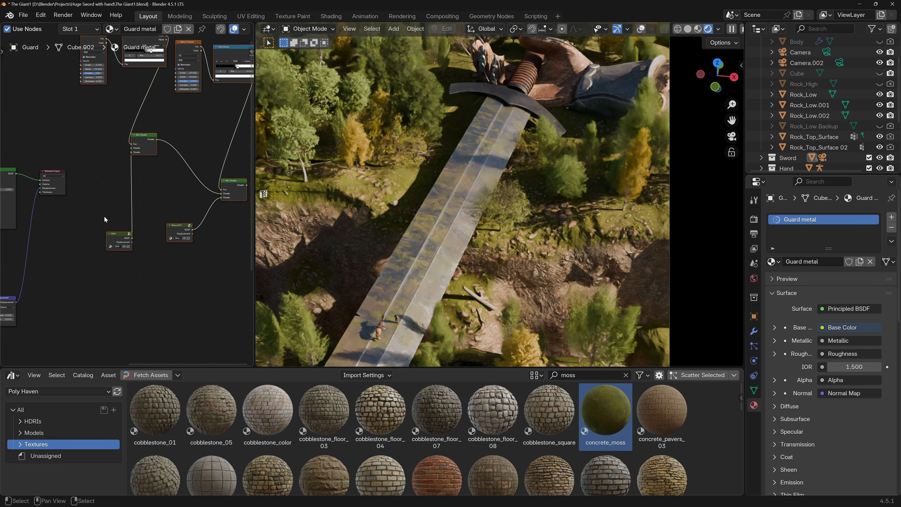
# Connect the guard's Principled BSDF to the first shader input of the pasted dirt Mix Shader.
pyautogui.scroll(4, 101, 218)
pyautogui.moveTo(124, 198); pyautogui.dragTo(133, 241, button='middle')
pyautogui.moveTo(128, 148); pyautogui.dragTo(131, 180, button='middle')
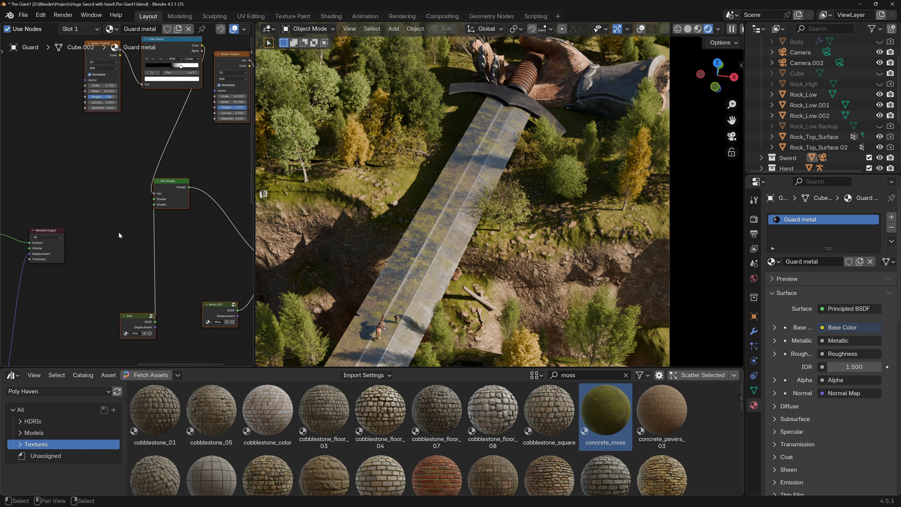
pyautogui.moveTo(72, 242); pyautogui.dragTo(126, 256, button='middle')
pyautogui.moveTo(84, 259); pyautogui.dragTo(115, 224)
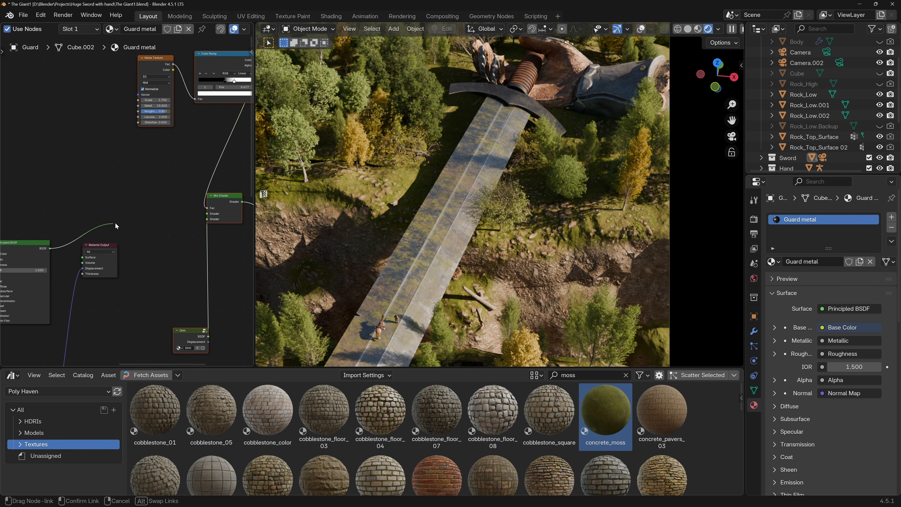
pyautogui.moveTo(206, 216); pyautogui.dragTo(207, 214)
# Move the guard's Material Output past the pasted nodes and connect the final Mix Shader to its Surface input.
pyautogui.scroll(-2, 175, 247)
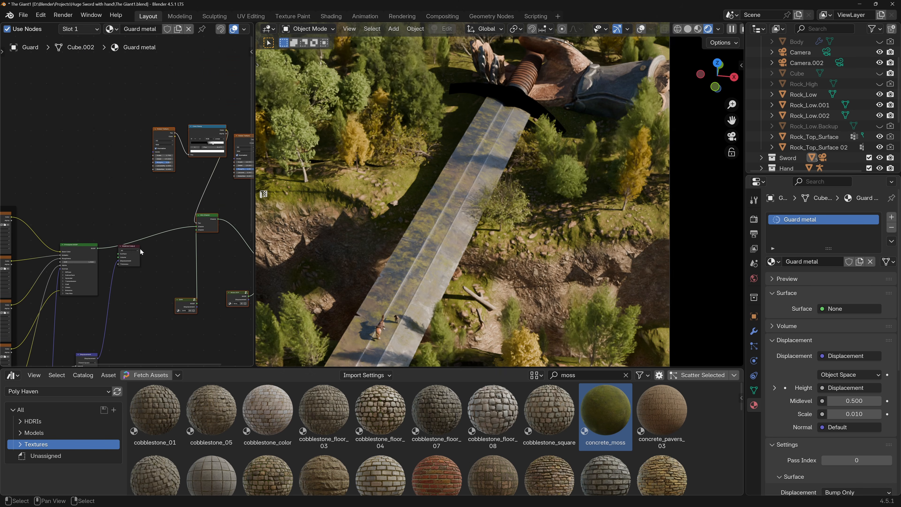
pyautogui.scroll(-2, 186, 242)
pyautogui.moveTo(186, 241); pyautogui.dragTo(47, 235, button='middle')
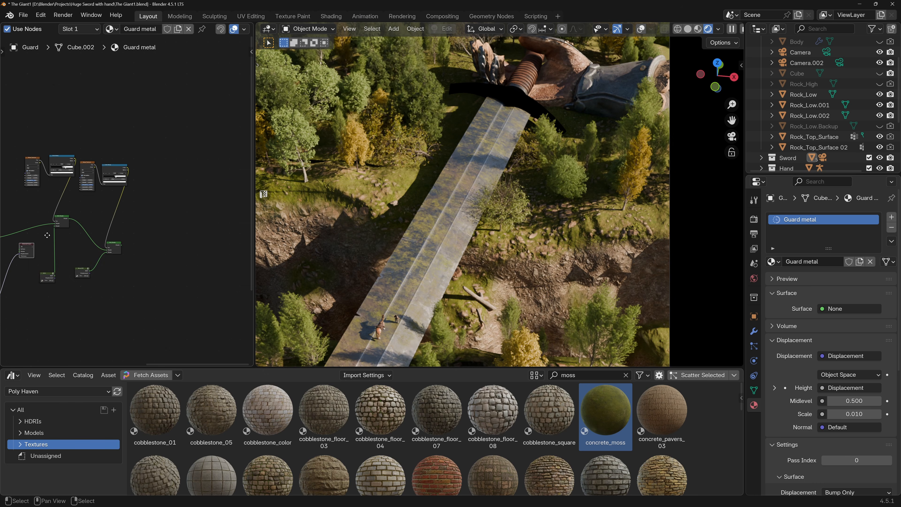
pyautogui.moveTo(27, 242); pyautogui.dragTo(184, 250)
pyautogui.moveTo(122, 247); pyautogui.dragTo(174, 256)
pyautogui.scroll(6, 177, 259)
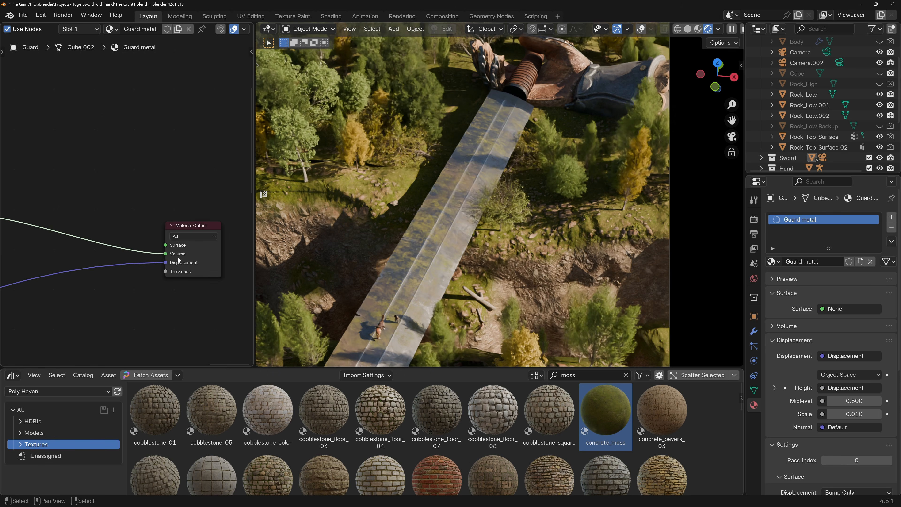
pyautogui.hotkey('ctrl', 'z')
pyautogui.moveTo(40, 216); pyautogui.dragTo(115, 239, button='middle')
pyautogui.moveTo(43, 239); pyautogui.dragTo(167, 269)
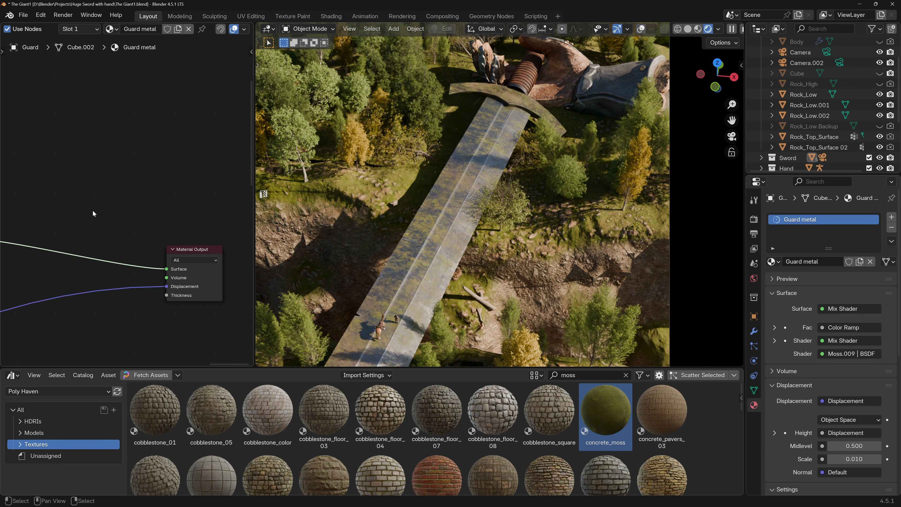
# Connect the guard's Mapping node to the Vector input of the dirt mask's Noise Texture.
pyautogui.moveTo(76, 222); pyautogui.dragTo(209, 233, button='middle')
pyautogui.scroll(-10, 209, 234)
pyautogui.moveTo(67, 181); pyautogui.dragTo(138, 206, button='middle')
pyautogui.scroll(-2, 138, 207)
pyautogui.scroll(3, 50, 237)
pyautogui.moveTo(50, 238); pyautogui.dragTo(58, 190, button='middle')
pyautogui.scroll(-3, 178, 206)
pyautogui.scroll(-4, 178, 206)
pyautogui.moveTo(105, 145); pyautogui.dragTo(159, 165)
pyautogui.moveTo(21, 201); pyautogui.dragTo(96, 217, button='middle')
pyautogui.scroll(6, 41, 271)
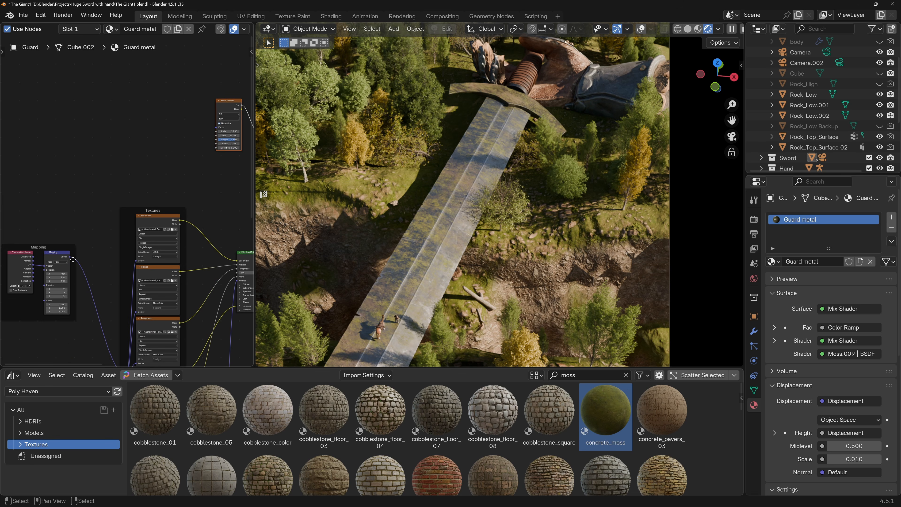
pyautogui.moveTo(70, 261); pyautogui.dragTo(216, 127)
# Connect the guard's Mapping node to the Vector input of the moss mask's Noise Texture.
pyautogui.moveTo(228, 143); pyautogui.dragTo(147, 159, button='middle')
pyautogui.moveTo(40, 258); pyautogui.dragTo(98, 248, button='middle')
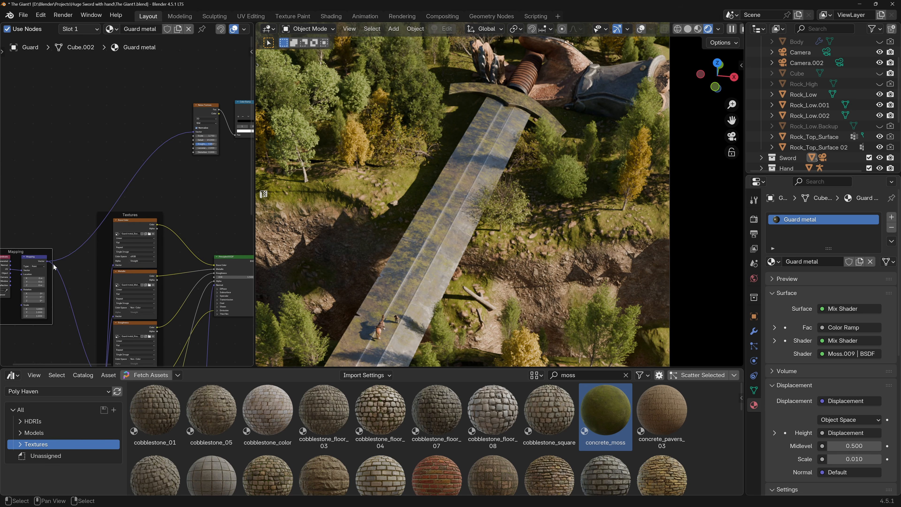
pyautogui.moveTo(52, 261); pyautogui.dragTo(251, 137)
pyautogui.rightClick(251, 138)
pyautogui.scroll(5, 48, 263)
pyautogui.moveTo(48, 258); pyautogui.dragTo(99, 144)
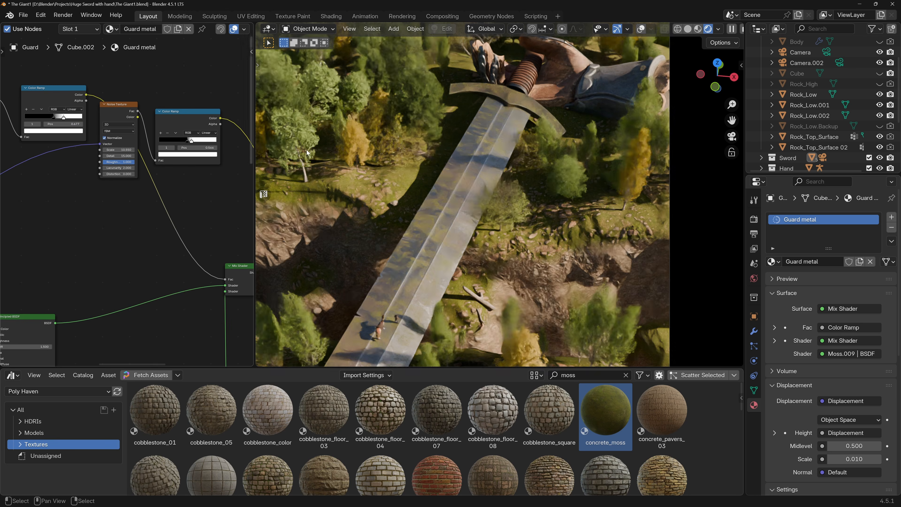
# Try the white stop of the guard's moss mask Color Ramp at 0.723.
pyautogui.scroll(4, 193, 143)
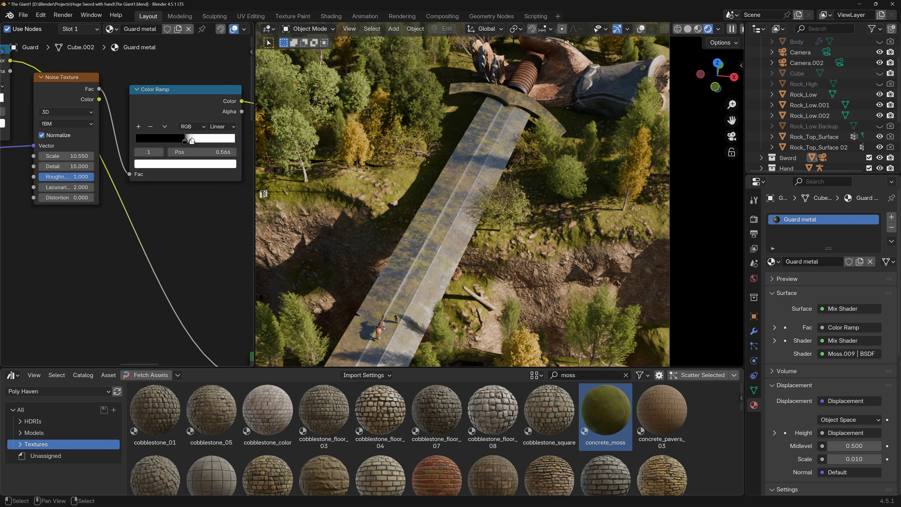
pyautogui.moveTo(198, 143); pyautogui.dragTo(210, 147)
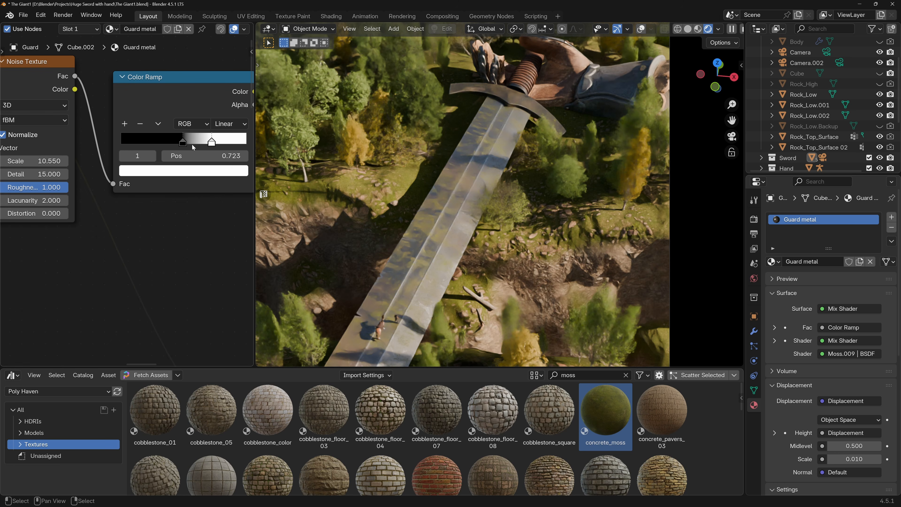
pyautogui.scroll(-2, 173, 170)
pyautogui.scroll(-2, 173, 169)
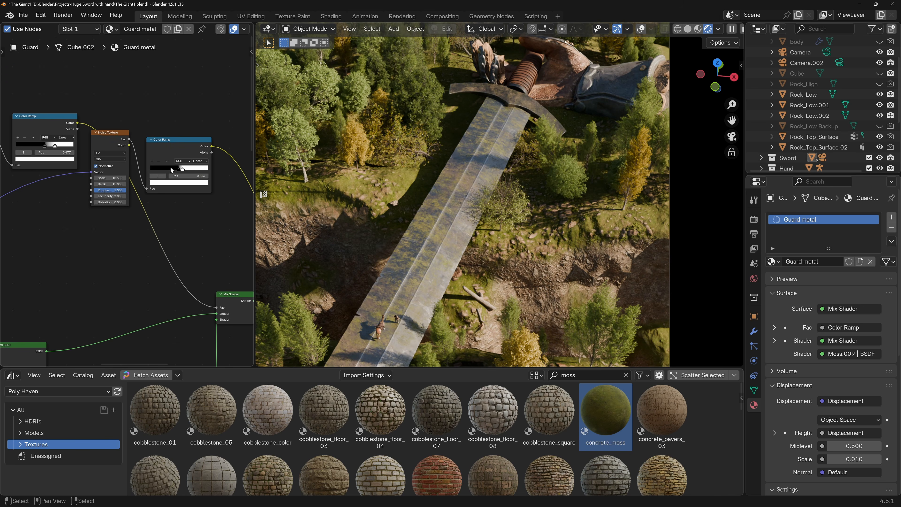
# Move the black stop of the guard's moss mask Color Ramp toward the black end and check the sword in the full scene.
pyautogui.scroll(5, 21, 142)
pyautogui.moveTo(116, 157); pyautogui.dragTo(130, 158)
pyautogui.moveTo(143, 164); pyautogui.dragTo(171, 165, button='middle')
pyautogui.scroll(2, 215, 222)
pyautogui.moveTo(215, 222); pyautogui.dragTo(149, 218, button='middle')
pyautogui.moveTo(186, 219)
pyautogui.mouseDown()
pyautogui.moveTo(198, 219)
pyautogui.moveTo(171, 220)
pyautogui.mouseUp()
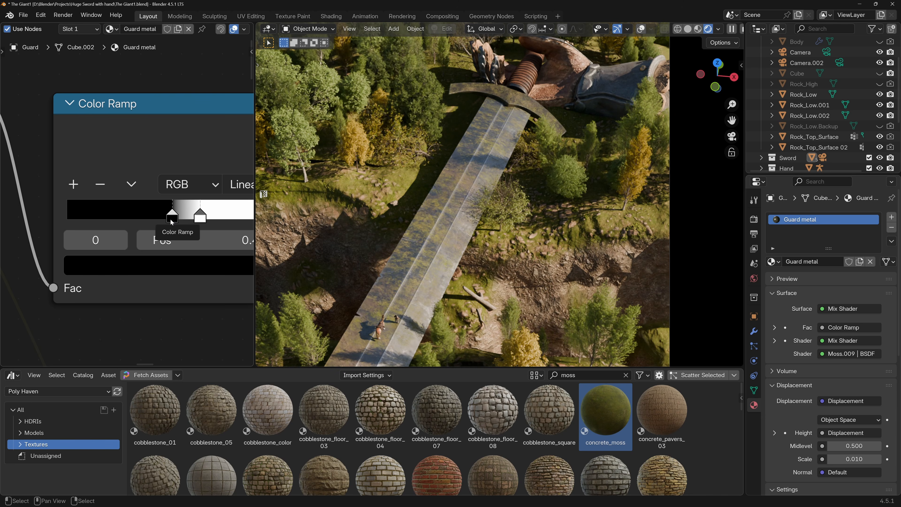
pyautogui.scroll(-3, 417, 210)
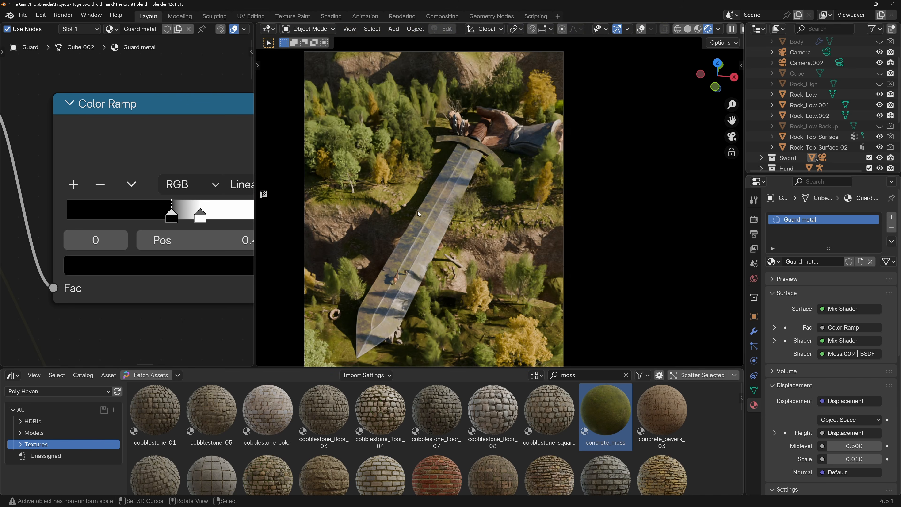
pyautogui.scroll(5, 417, 210)
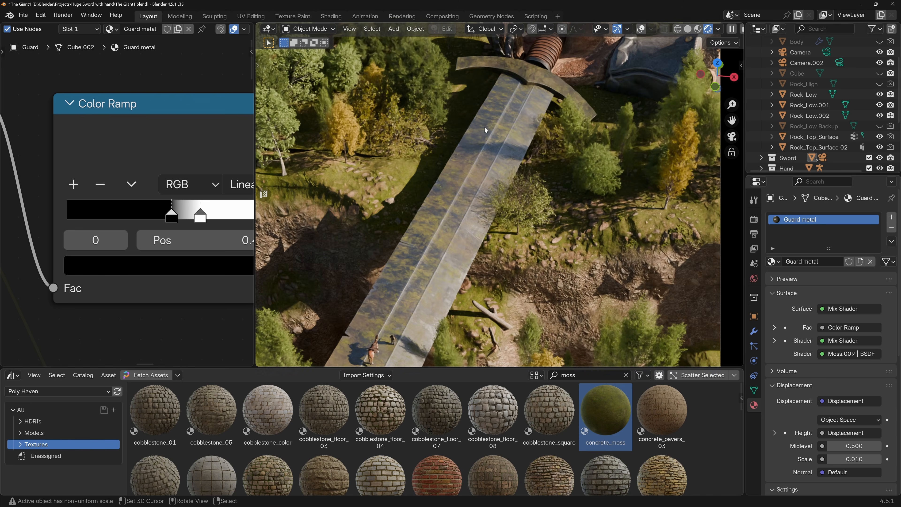
# Make room before the Material Output in the grip's brown_leather material and paste the dirt and moss nodes there.
pyautogui.click(546, 56)
pyautogui.scroll(-5, 154, 242)
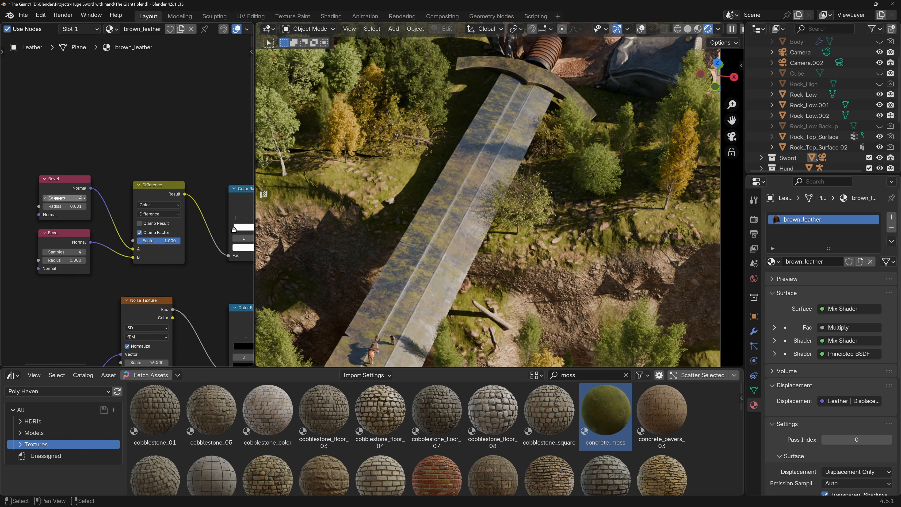
pyautogui.moveTo(139, 236); pyautogui.dragTo(93, 181, button='middle')
pyautogui.scroll(-9, 128, 216)
pyautogui.moveTo(214, 252); pyautogui.dragTo(161, 231, button='middle')
pyautogui.scroll(8, 163, 235)
pyautogui.scroll(1, 165, 239)
pyautogui.moveTo(195, 244)
pyautogui.mouseDown()
pyautogui.moveTo(235, 248)
pyautogui.moveTo(185, 242)
pyautogui.mouseUp()
pyautogui.scroll(-2, 190, 226)
pyautogui.moveTo(189, 225); pyautogui.dragTo(127, 222, button='middle')
pyautogui.moveTo(130, 235); pyautogui.dragTo(219, 233)
pyautogui.hotkey('ctrl', 'v')
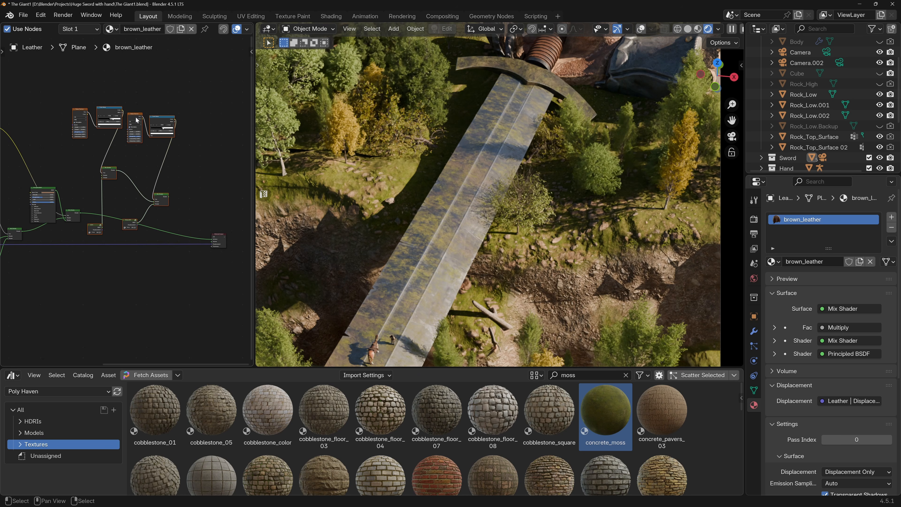
# Route the leather's Mix Shader through the pasted dirt and moss Mix Shaders into the Material Output's Surface input.
pyautogui.scroll(2, 85, 198)
pyautogui.moveTo(77, 221); pyautogui.dragTo(111, 162)
pyautogui.moveTo(152, 184); pyautogui.dragTo(93, 190, button='middle')
pyautogui.moveTo(160, 202); pyautogui.dragTo(218, 274)
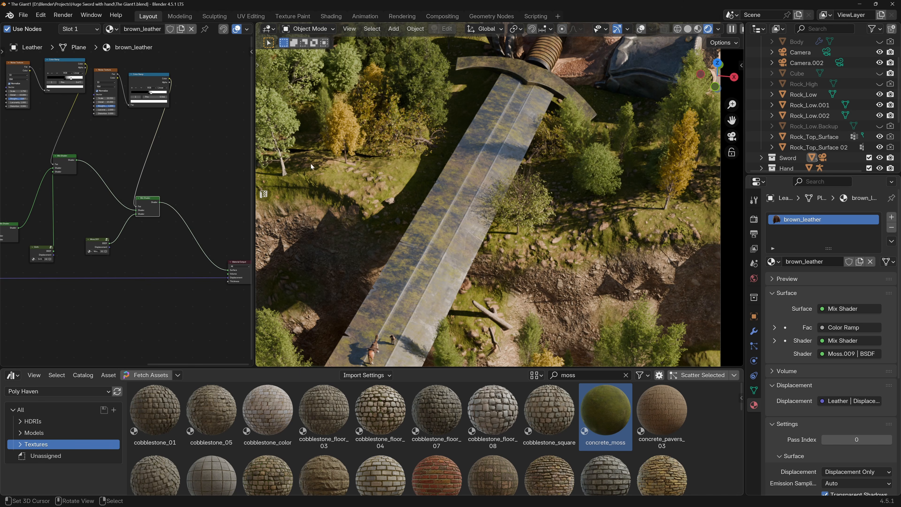
# Connect the leather material's Mapping node to the Vector input of the pasted dirt mask's Noise Texture.
pyautogui.moveTo(171, 200); pyautogui.dragTo(350, 247, button='middle')
pyautogui.moveTo(112, 198); pyautogui.dragTo(219, 234, button='middle')
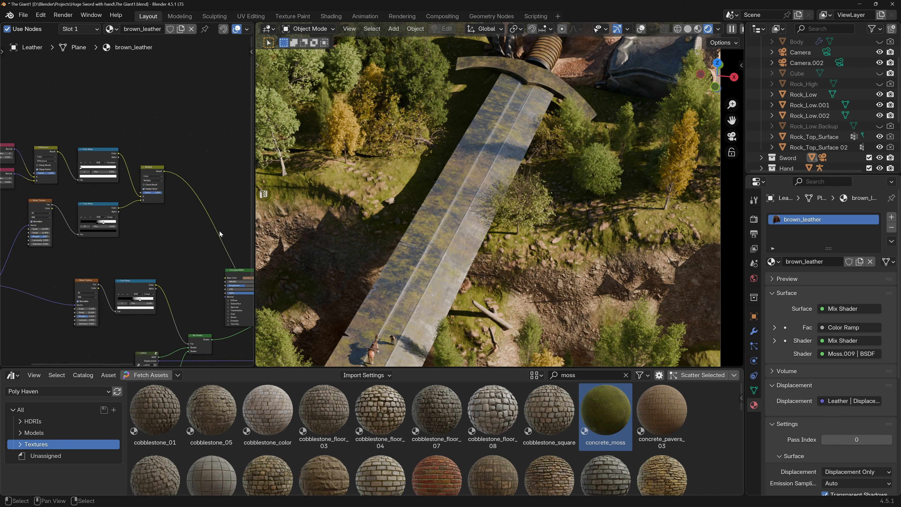
pyautogui.scroll(-4, 100, 226)
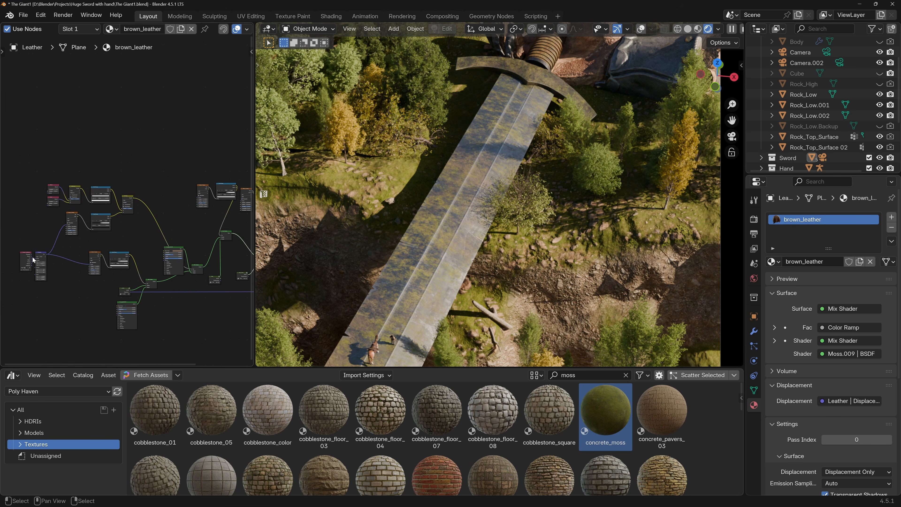
pyautogui.scroll(5, 47, 254)
pyautogui.moveTo(46, 254); pyautogui.dragTo(184, 142)
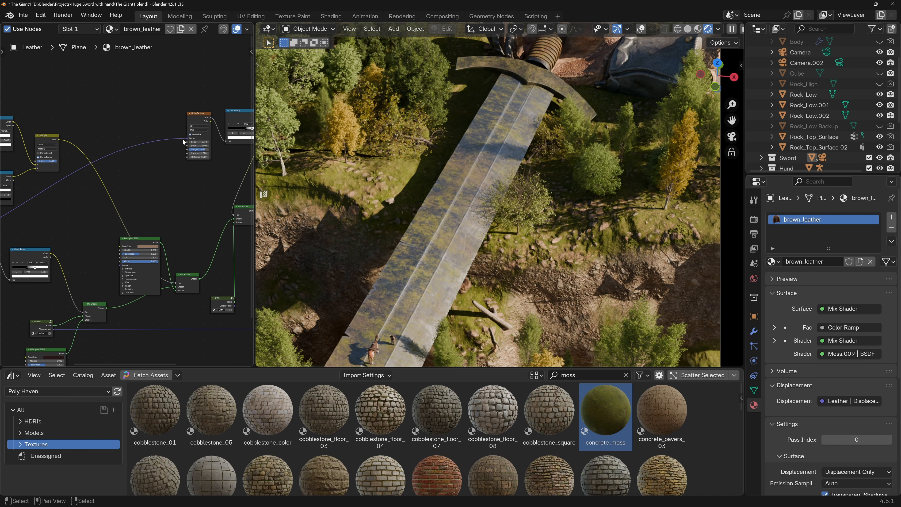
# Connect the leather material's Mapping node to the Vector input of the pasted moss mask's Noise Texture.
pyautogui.scroll(-2, 41, 242)
pyautogui.moveTo(41, 242); pyautogui.dragTo(160, 233, button='middle')
pyautogui.scroll(3, 65, 234)
pyautogui.moveTo(48, 227); pyautogui.dragTo(202, 79)
# Set the leather moss mask's noise scale to 19.750 and its Color Ramp's black stop to 0.265.
pyautogui.moveTo(191, 103); pyautogui.dragTo(132, 165, button='middle')
pyautogui.scroll(6, 186, 156)
pyautogui.scroll(4, 192, 156)
pyautogui.moveTo(217, 151); pyautogui.dragTo(162, 161, button='middle')
pyautogui.click(172, 156)
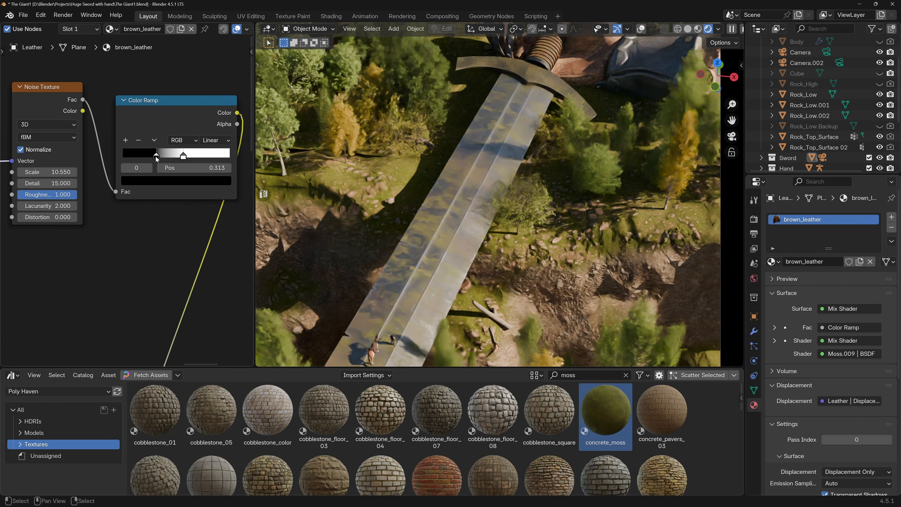
pyautogui.moveTo(184, 156); pyautogui.dragTo(183, 162)
pyautogui.moveTo(76, 172)
pyautogui.mouseDown()
pyautogui.moveTo(98, 172)
pyautogui.moveTo(62, 171)
pyautogui.mouseUp()
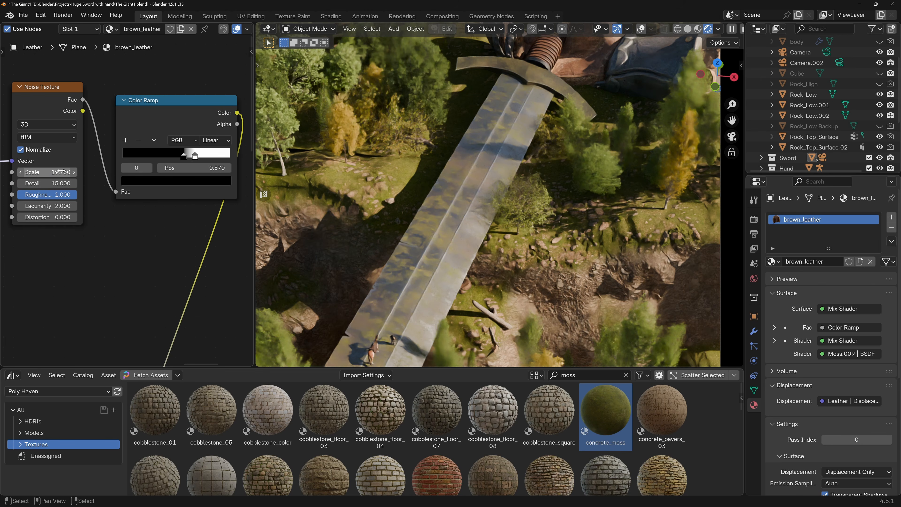
pyautogui.click(194, 158)
pyautogui.moveTo(179, 157)
pyautogui.mouseDown()
pyautogui.moveTo(150, 159)
pyautogui.moveTo(162, 161)
pyautogui.mouseUp()
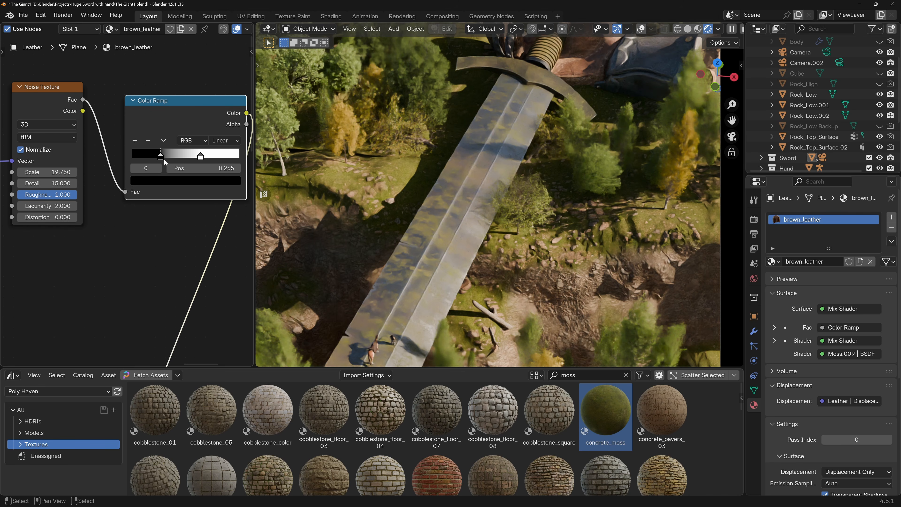
# Set the leather moss mask's Color Ramp black stop to 0.420 and its white stop to 0.533.
pyautogui.scroll(2, 163, 156)
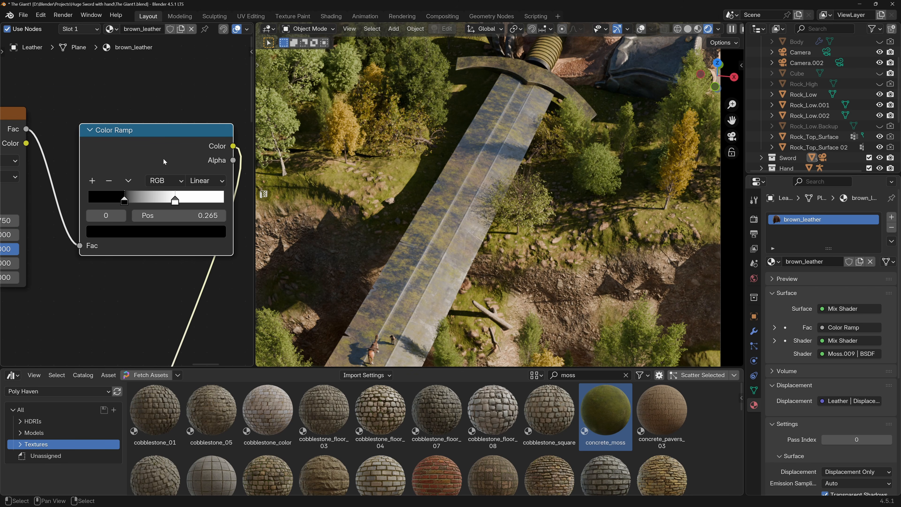
pyautogui.moveTo(126, 201); pyautogui.dragTo(148, 200)
pyautogui.moveTo(535, 65); pyautogui.dragTo(508, 146, button='middle')
pyautogui.scroll(-5, 507, 156)
pyautogui.scroll(1, 524, 146)
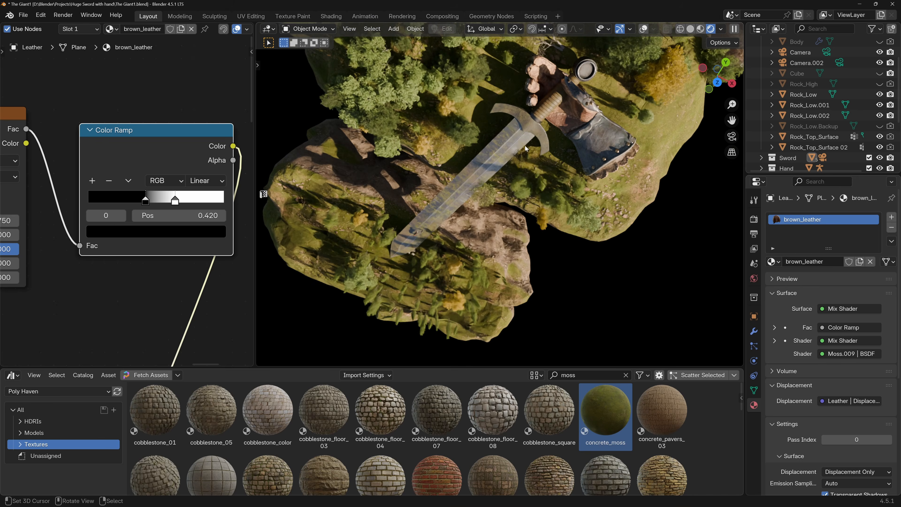
pyautogui.scroll(6, 554, 112)
pyautogui.moveTo(565, 134); pyautogui.dragTo(461, 144, button='middle')
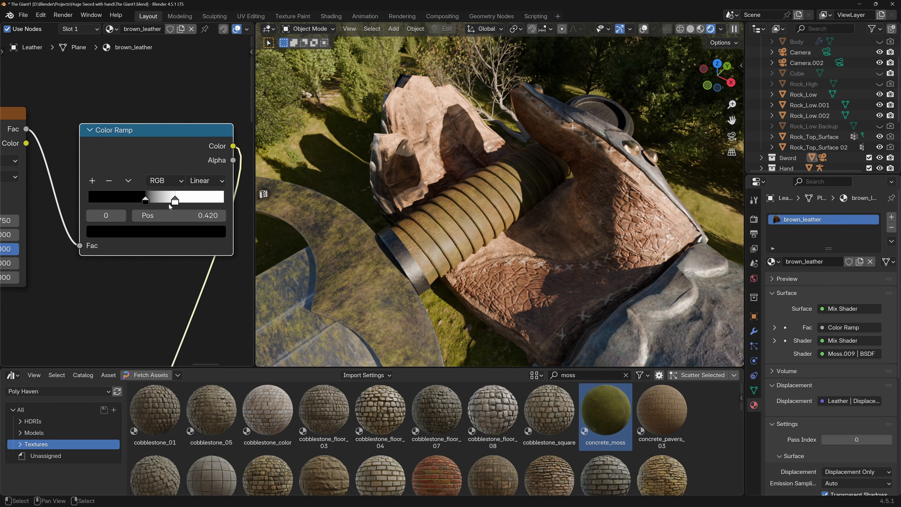
pyautogui.moveTo(174, 201); pyautogui.dragTo(162, 202)
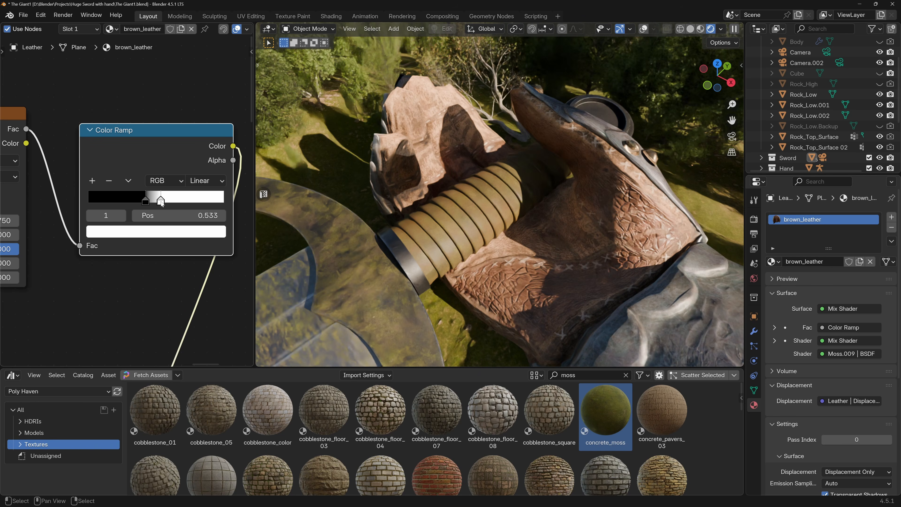
# Raise the leather moss mask's Noise Texture scale to 24.350.
pyautogui.moveTo(117, 203); pyautogui.dragTo(162, 198, button='middle')
pyautogui.moveTo(55, 201); pyautogui.dragTo(151, 210, button='middle')
pyautogui.moveTo(146, 224); pyautogui.dragTo(166, 201)
pyautogui.moveTo(165, 201); pyautogui.dragTo(122, 204, button='middle')
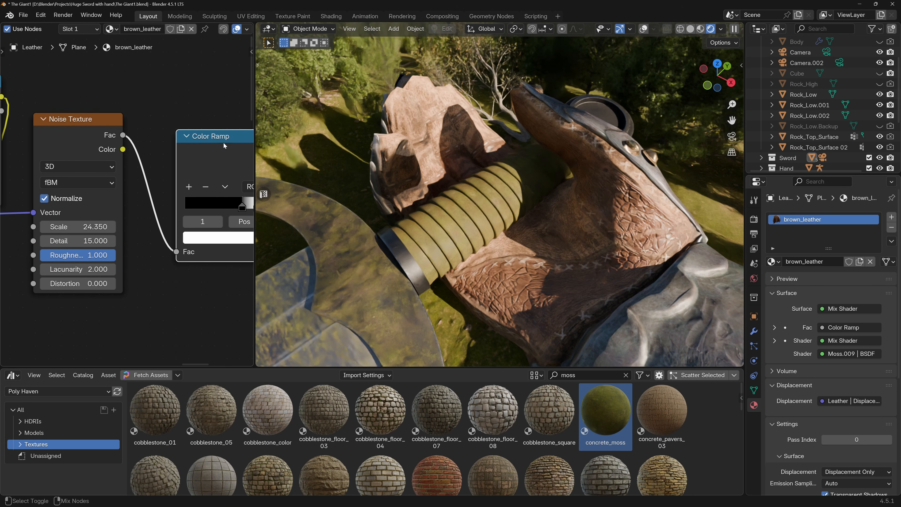
# Preview the leather moss mask's Color Ramp on the grip and set its noise scale to 1.
pyautogui.keyDown('ctrl'); pyautogui.keyDown('shift'); pyautogui.click(212, 155); pyautogui.keyUp('shift'); pyautogui.keyUp('ctrl')
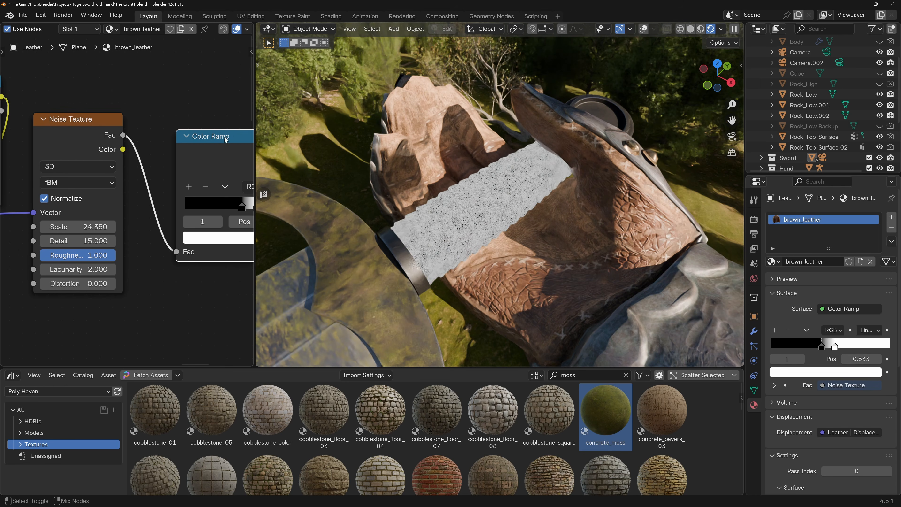
pyautogui.doubleClick(86, 226)
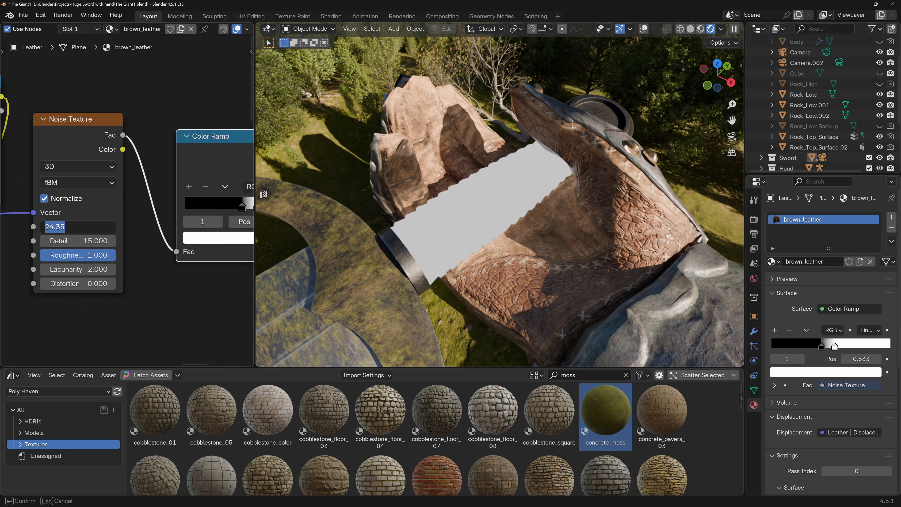
pyautogui.write('1')
pyautogui.press('Return')
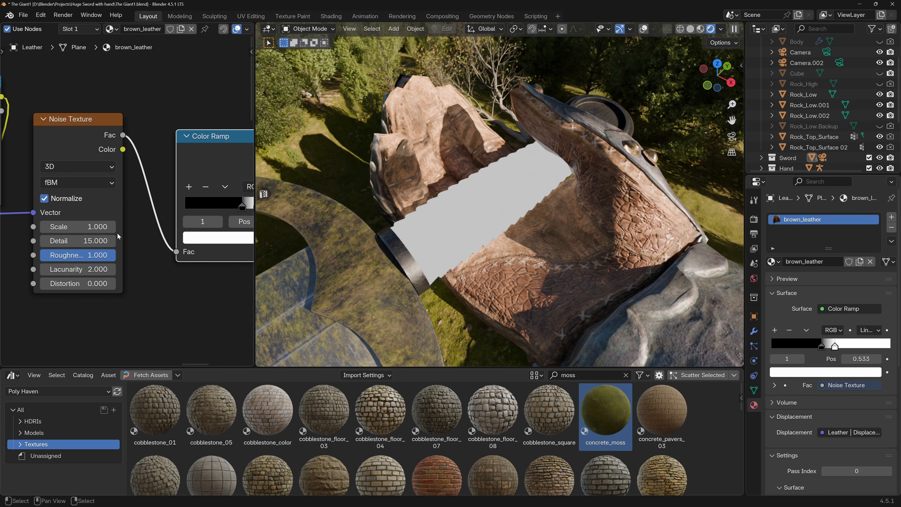
# Set the leather moss mask's Noise Texture to scale 17.900, detail 11.000 and roughness 0.863.
pyautogui.moveTo(181, 217); pyautogui.dragTo(149, 221, button='middle')
pyautogui.moveTo(53, 231)
pyautogui.mouseDown()
pyautogui.moveTo(71, 230)
pyautogui.moveTo(47, 259)
pyautogui.moveTo(74, 259)
pyautogui.moveTo(74, 245)
pyautogui.moveTo(91, 232)
pyautogui.moveTo(62, 236)
pyautogui.mouseUp()
pyautogui.scroll(-1, 62, 234)
# Isolate the leather grip in local view and inspect its moss mask preview.
pyautogui.press('/')
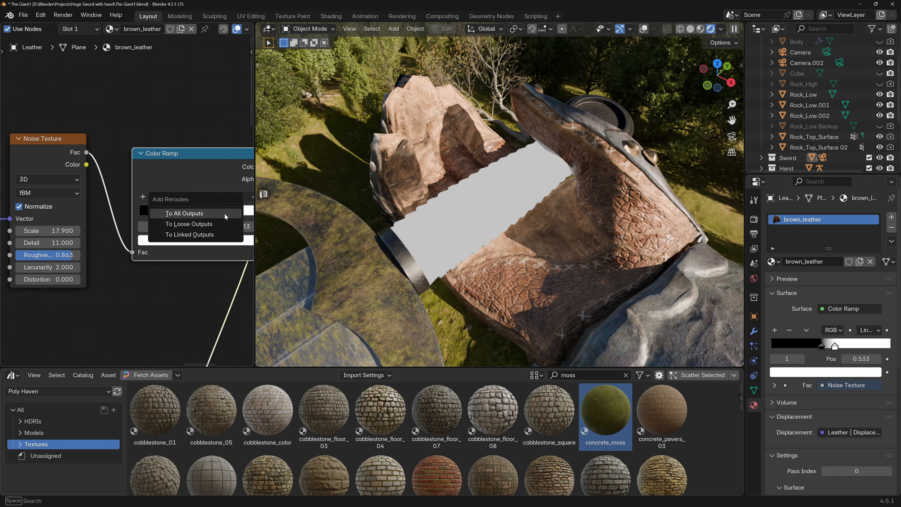
pyautogui.press('KP_Divide')
pyautogui.moveTo(427, 204); pyautogui.dragTo(461, 180, button='middle')
pyautogui.scroll(-4, 184, 219)
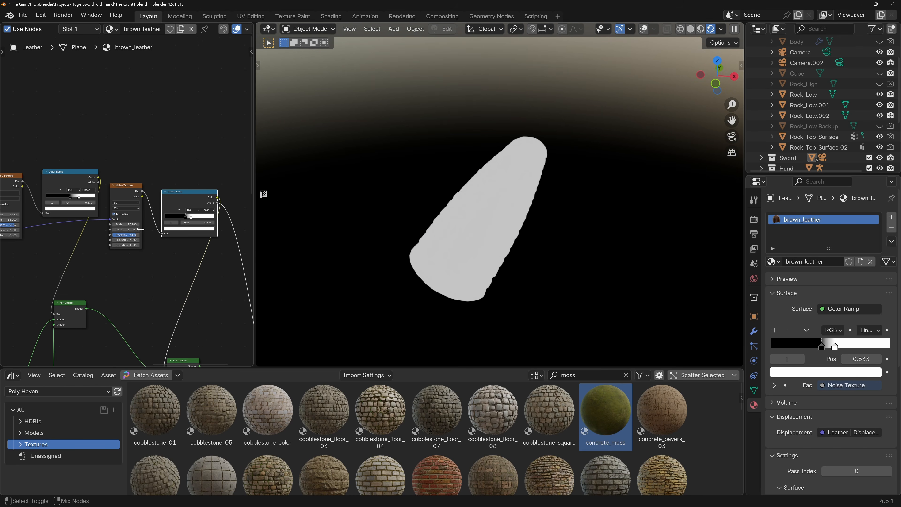
pyautogui.scroll(2, 178, 201)
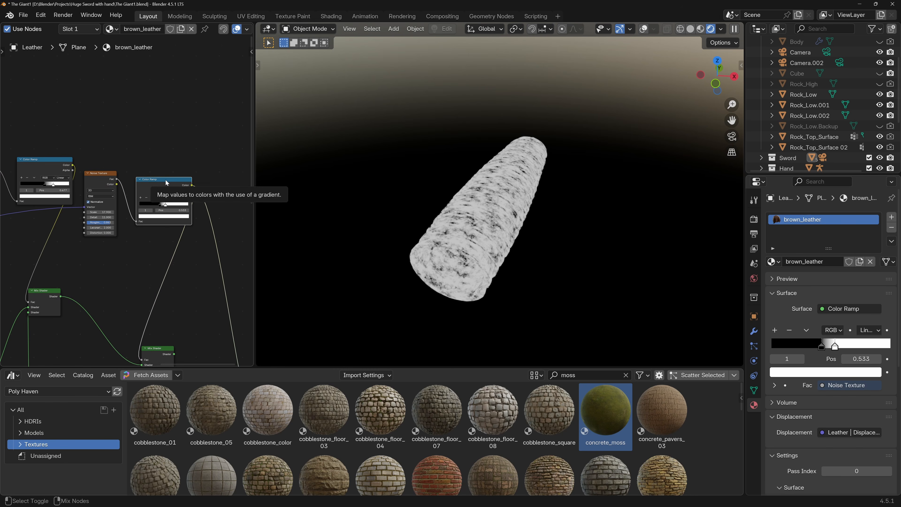
# Set the leather moss mask's noise scale to 23.000 and reverse its Color Ramp to white-to-black with the black stop at 0.499.
pyautogui.scroll(3, 66, 205)
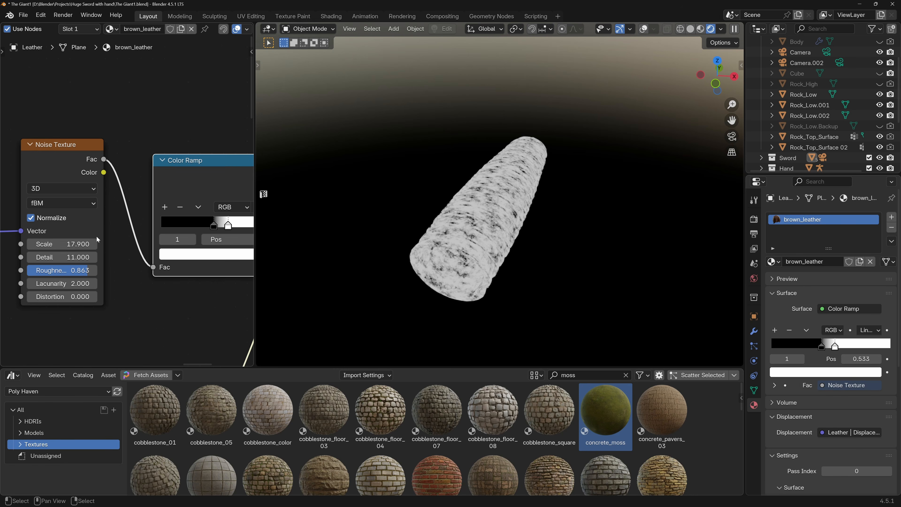
pyautogui.moveTo(62, 244); pyautogui.dragTo(81, 244)
pyautogui.moveTo(214, 225)
pyautogui.mouseDown()
pyautogui.moveTo(193, 229)
pyautogui.moveTo(237, 229)
pyautogui.moveTo(187, 234)
pyautogui.moveTo(221, 234)
pyautogui.moveTo(189, 235)
pyautogui.moveTo(208, 233)
pyautogui.mouseUp()
pyautogui.press('g')
pyautogui.rightClick(197, 235)
pyautogui.scroll(-1, 196, 233)
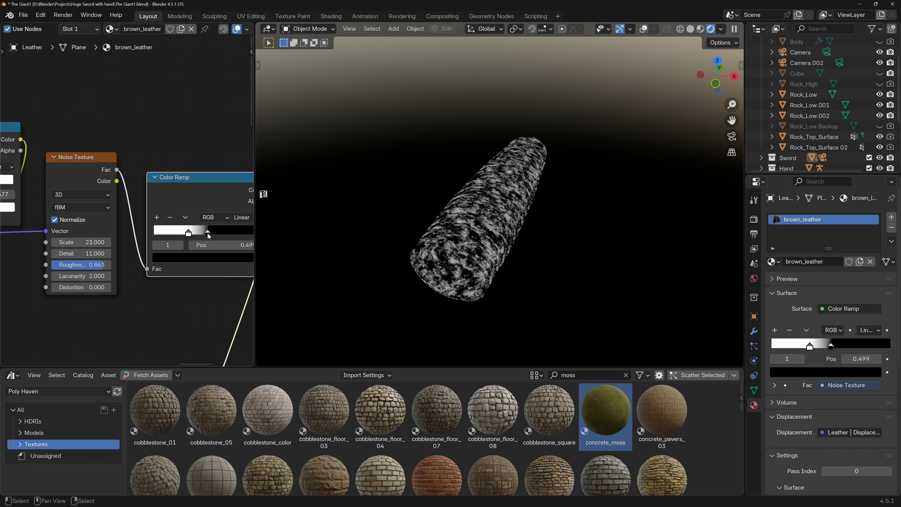
# Restore the leather's final Mix Shader as the Material Output's surface in place of the mask preview.
pyautogui.scroll(-5, 197, 237)
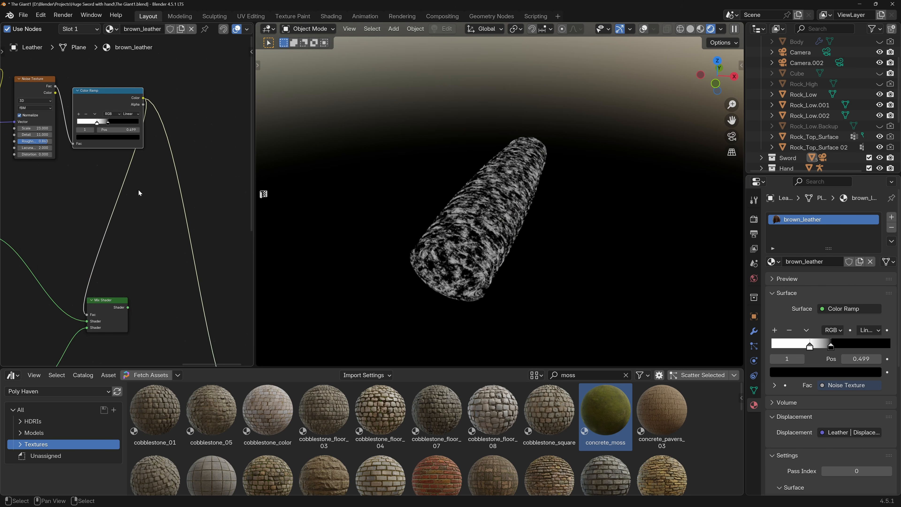
pyautogui.keyDown('ctrl'); pyautogui.keyDown('shift'); pyautogui.click(140, 274); pyautogui.keyUp('shift'); pyautogui.keyUp('ctrl')
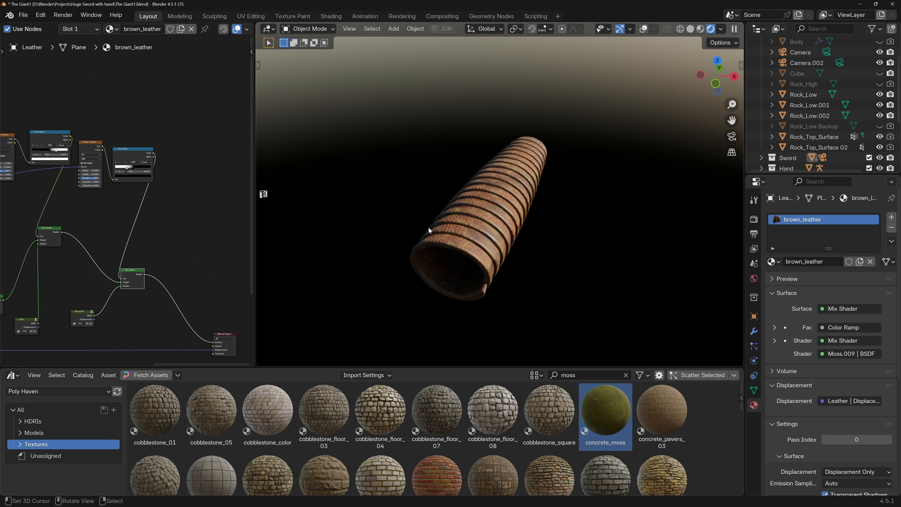
pyautogui.scroll(2, 429, 231)
pyautogui.scroll(3, 229, 230)
pyautogui.scroll(3, 228, 230)
# Set the white stop of the leather dirt mask's Color Ramp to 0.622.
pyautogui.moveTo(230, 232); pyautogui.dragTo(220, 236)
pyautogui.moveTo(135, 199); pyautogui.dragTo(192, 212, button='middle')
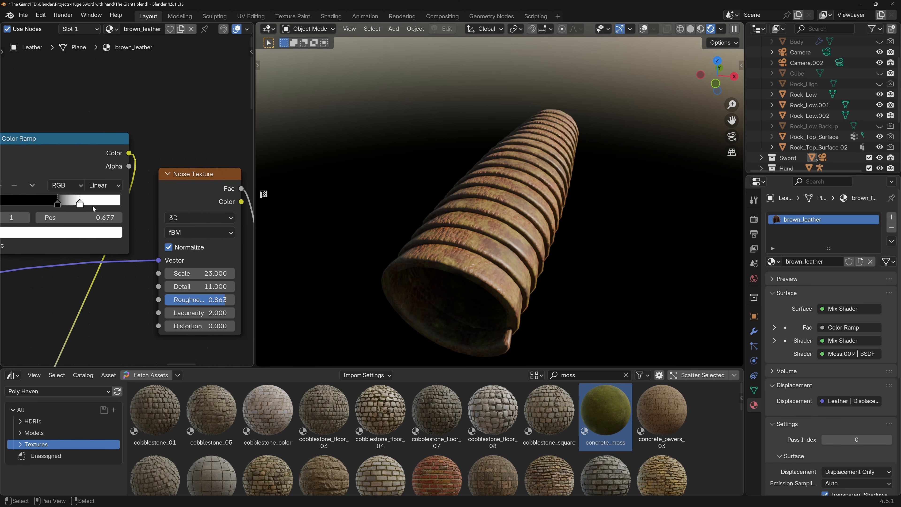
pyautogui.moveTo(93, 207); pyautogui.dragTo(134, 215, button='middle')
pyautogui.moveTo(119, 212)
pyautogui.mouseDown()
pyautogui.moveTo(143, 212)
pyautogui.moveTo(67, 211)
pyautogui.moveTo(114, 213)
pyautogui.mouseUp()
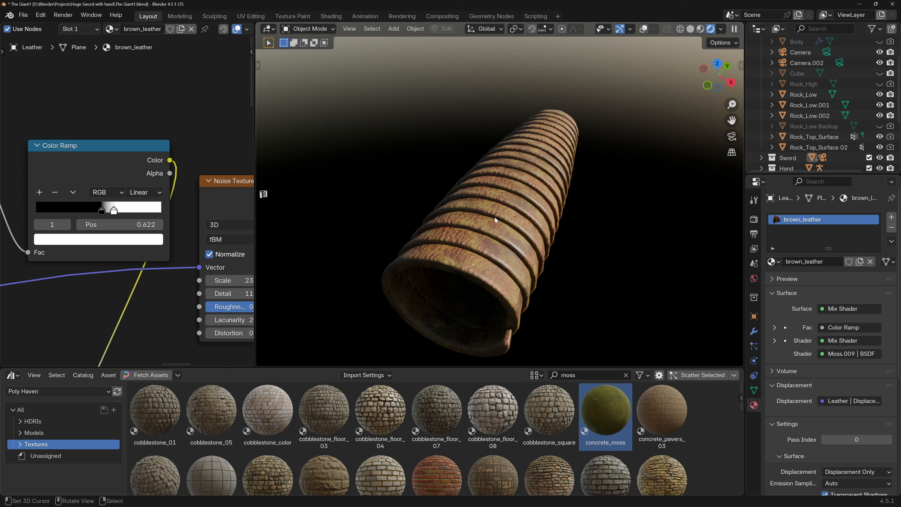
# Leave local view, select the giant hand and paste the dirt and moss nodes into its lambert2 material.
pyautogui.press('KP_Divide')
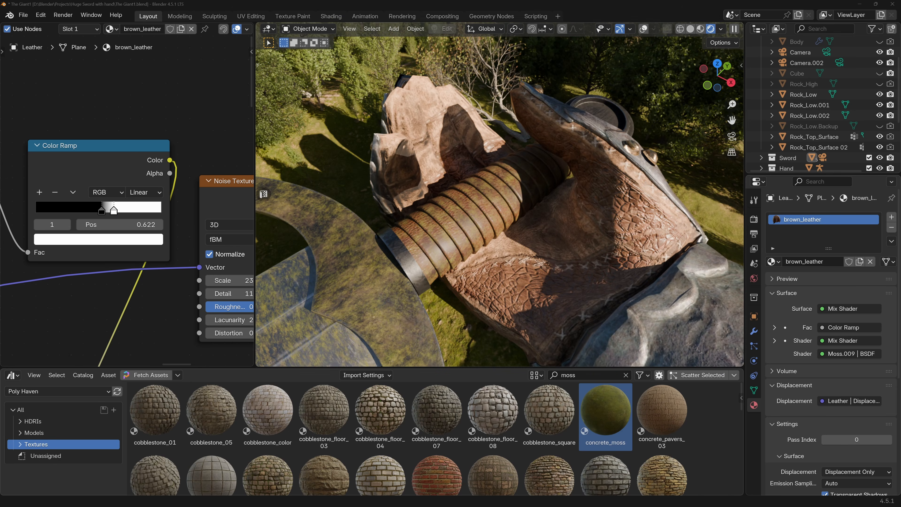
pyautogui.moveTo(554, 196); pyautogui.dragTo(586, 262, button='middle')
pyautogui.click(584, 261)
pyautogui.scroll(-7, 145, 202)
pyautogui.moveTo(173, 193); pyautogui.dragTo(81, 202, button='middle')
pyautogui.scroll(-1, 88, 198)
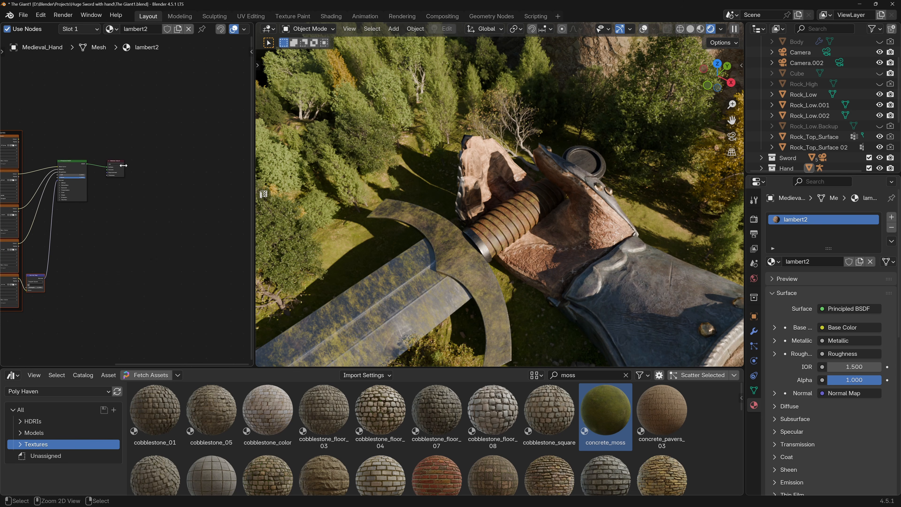
pyautogui.hotkey('ctrl', 'v')
pyautogui.moveTo(132, 133); pyautogui.dragTo(169, 183, button='middle')
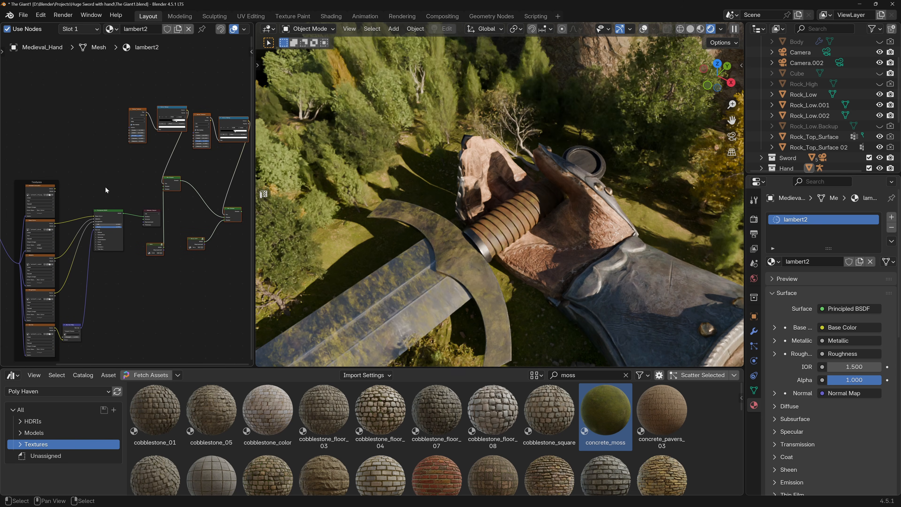
# Arrange the hand material so its Material Output sits beyond the pasted dirt and moss nodes.
pyautogui.moveTo(154, 211)
pyautogui.mouseDown()
pyautogui.moveTo(177, 211)
pyautogui.moveTo(149, 202)
pyautogui.mouseUp()
pyautogui.scroll(3, 211, 205)
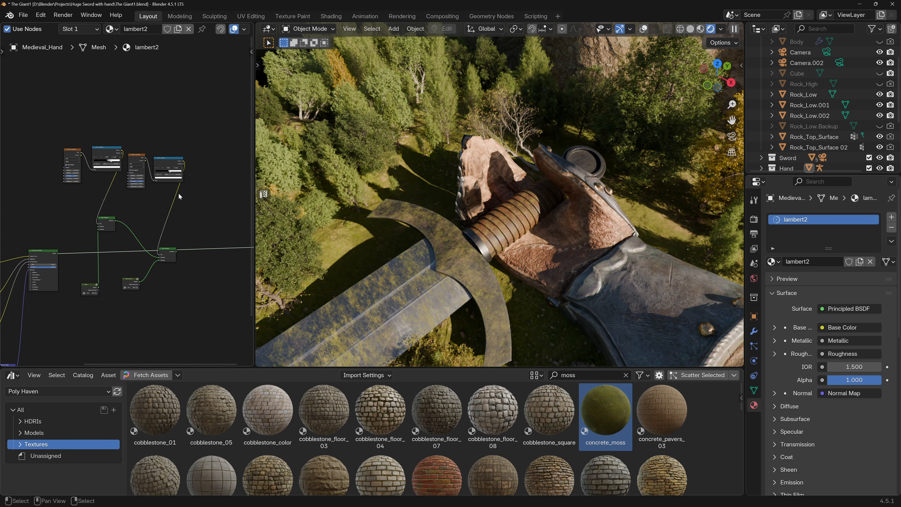
pyautogui.moveTo(178, 193); pyautogui.dragTo(200, 200, button='middle')
# Connect the hand's Principled BSDF to the dirt Mix Shader and the moss Mix Shader to the Material Output's Surface.
pyautogui.scroll(4, 90, 260)
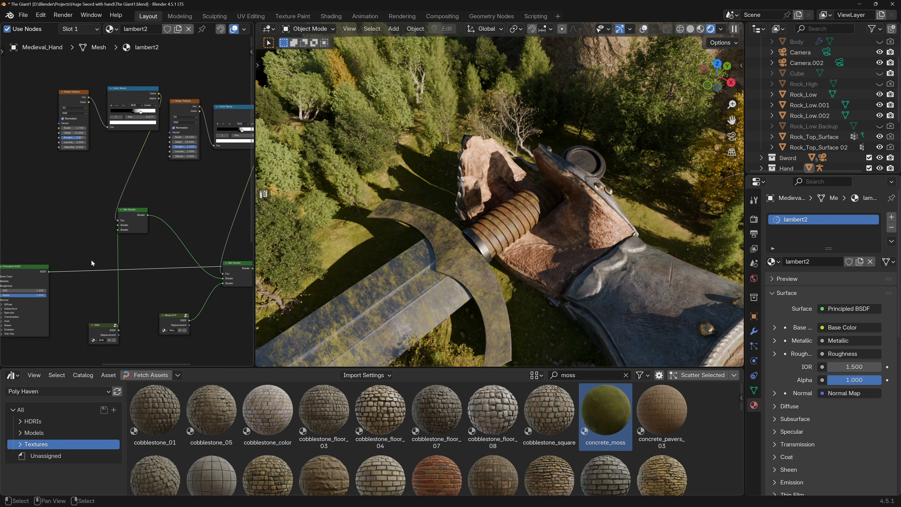
pyautogui.moveTo(93, 270); pyautogui.dragTo(117, 264, button='middle')
pyautogui.moveTo(92, 262); pyautogui.dragTo(179, 209)
pyautogui.moveTo(192, 233); pyautogui.dragTo(47, 228, button='middle')
pyautogui.moveTo(199, 256); pyautogui.dragTo(124, 259, button='middle')
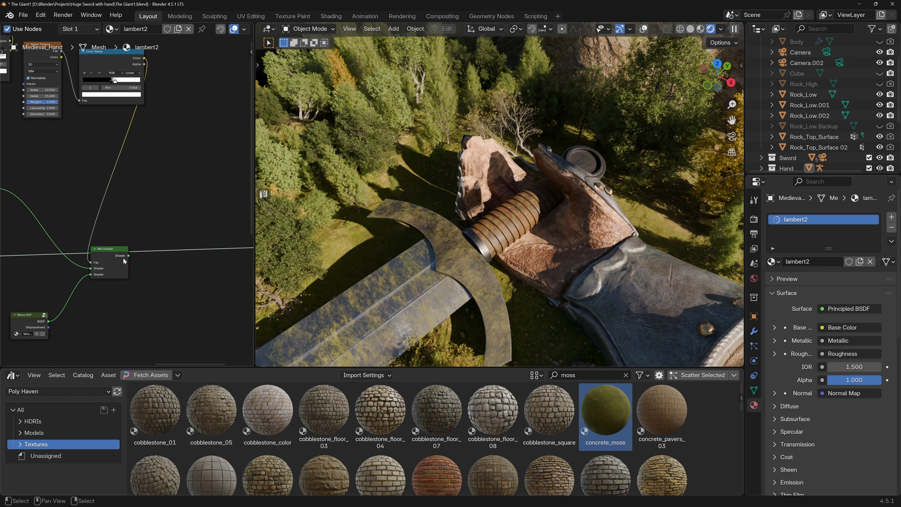
pyautogui.moveTo(129, 256); pyautogui.dragTo(109, 247)
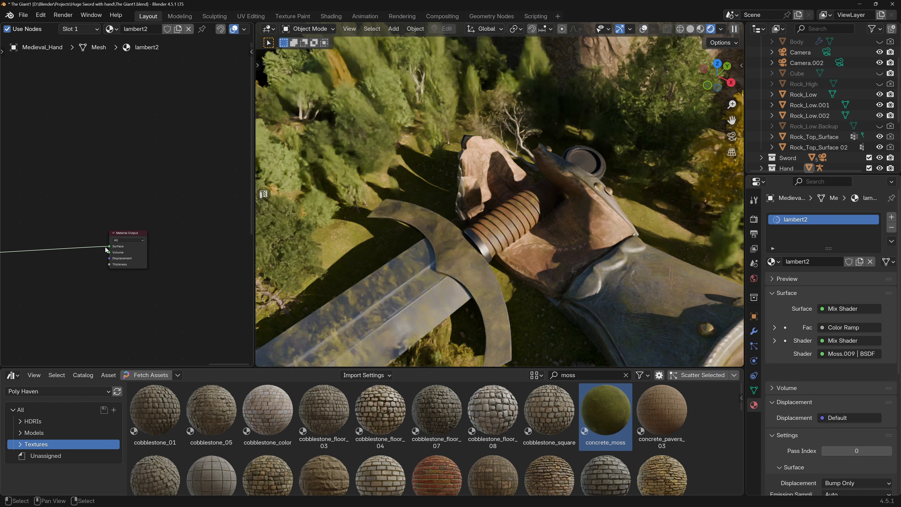
pyautogui.moveTo(109, 247); pyautogui.dragTo(195, 262, button='middle')
pyautogui.scroll(2, 579, 224)
pyautogui.scroll(2, 579, 225)
pyautogui.moveTo(129, 221); pyautogui.dragTo(299, 322, button='middle')
pyautogui.scroll(-4, 78, 238)
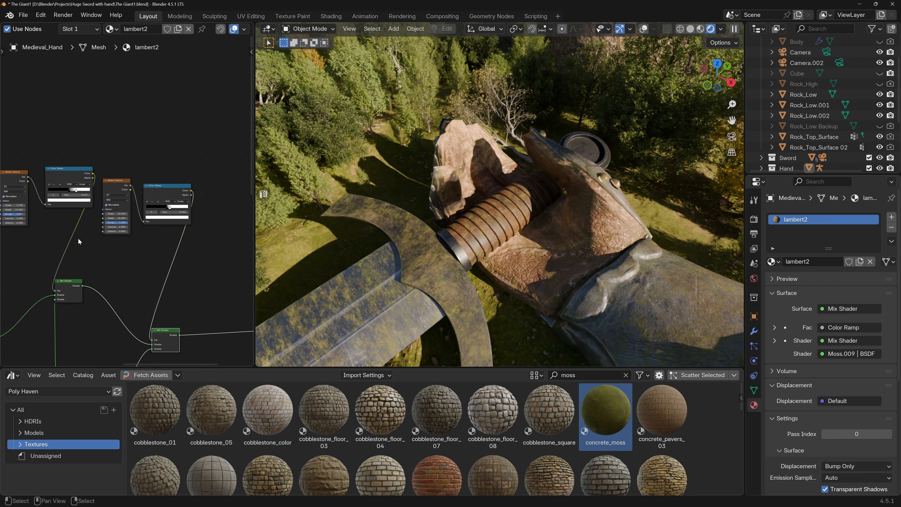
# Connect the hand material's Mapping node to the Vector inputs of the pasted dirt and moss Noise Textures.
pyautogui.moveTo(78, 238); pyautogui.dragTo(186, 202, button='middle')
pyautogui.scroll(-5, 50, 240)
pyautogui.moveTo(51, 239); pyautogui.dragTo(146, 227, button='middle')
pyautogui.scroll(2, 29, 267)
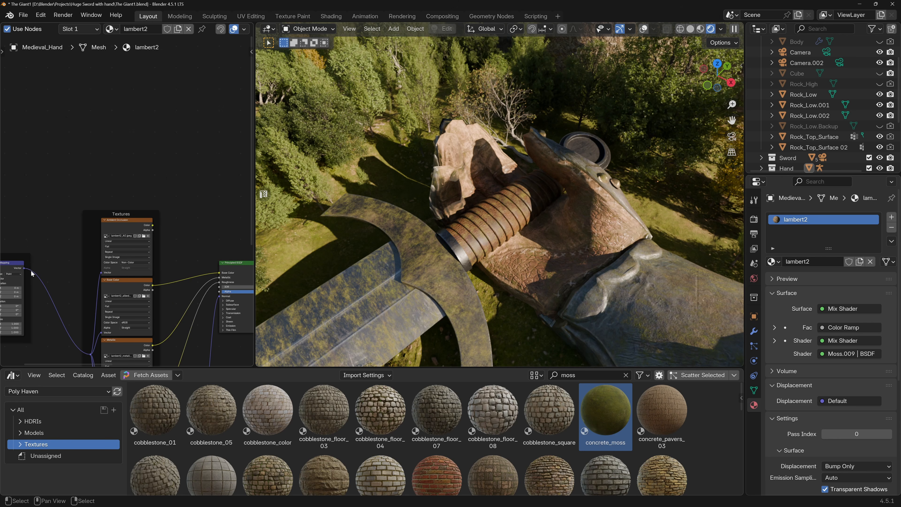
pyautogui.moveTo(25, 269); pyautogui.dragTo(154, 120)
pyautogui.moveTo(83, 177); pyautogui.dragTo(283, 172, button='middle')
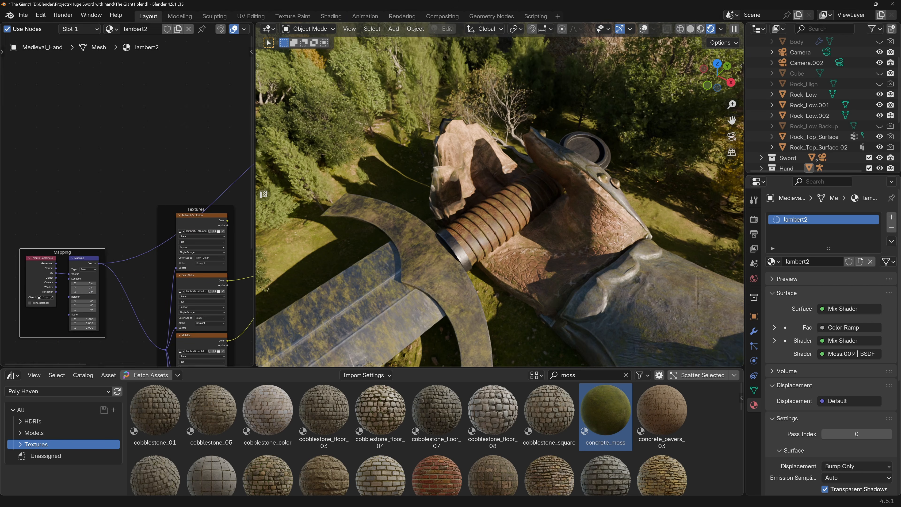
pyautogui.moveTo(108, 265); pyautogui.dragTo(131, 186)
pyautogui.moveTo(99, 264); pyautogui.dragTo(231, 124)
pyautogui.moveTo(231, 156); pyautogui.dragTo(174, 168, button='middle')
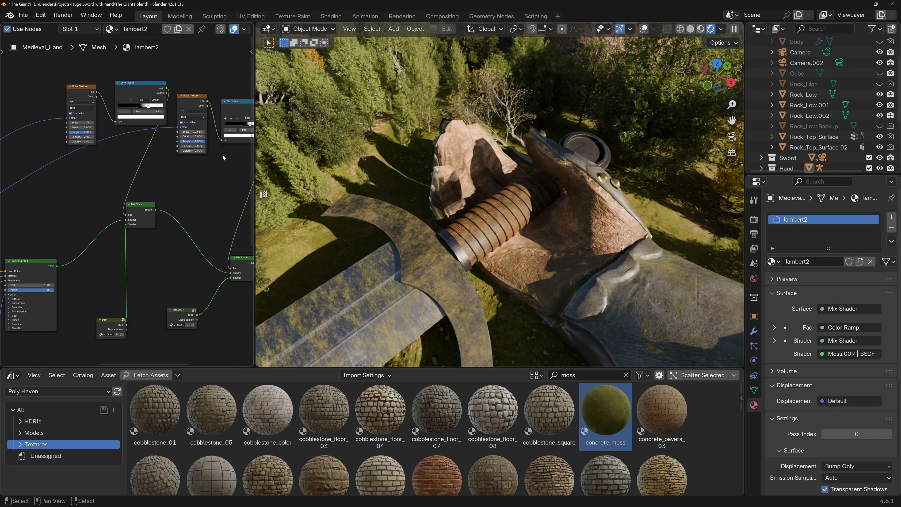
# Set the Color Ramp white stops of the hand's moss mask to 0.576 and dirt mask to 0.602.
pyautogui.scroll(7, 167, 145)
pyautogui.moveTo(172, 167)
pyautogui.mouseDown()
pyautogui.moveTo(181, 169)
pyautogui.moveTo(172, 170)
pyautogui.mouseUp()
pyautogui.moveTo(160, 167)
pyautogui.mouseDown()
pyautogui.moveTo(152, 169)
pyautogui.moveTo(171, 169)
pyautogui.mouseUp()
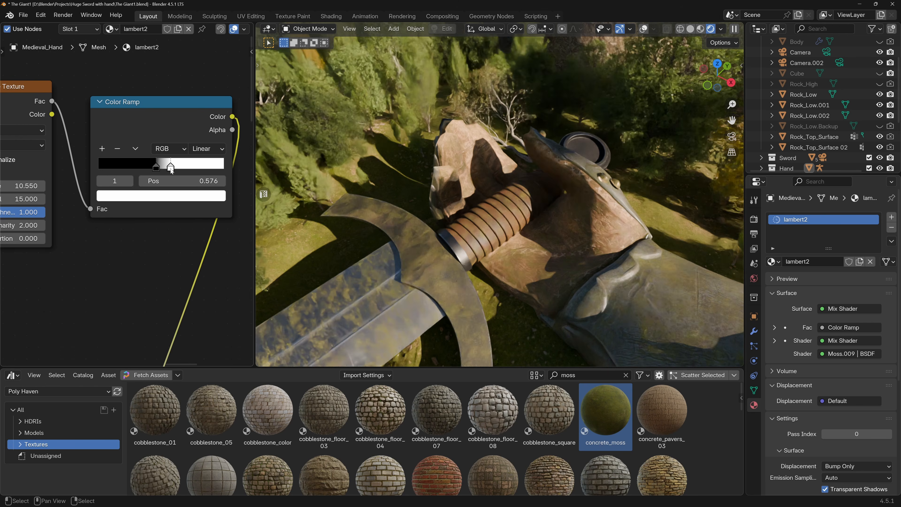
pyautogui.moveTo(138, 158); pyautogui.dragTo(189, 194, button='middle')
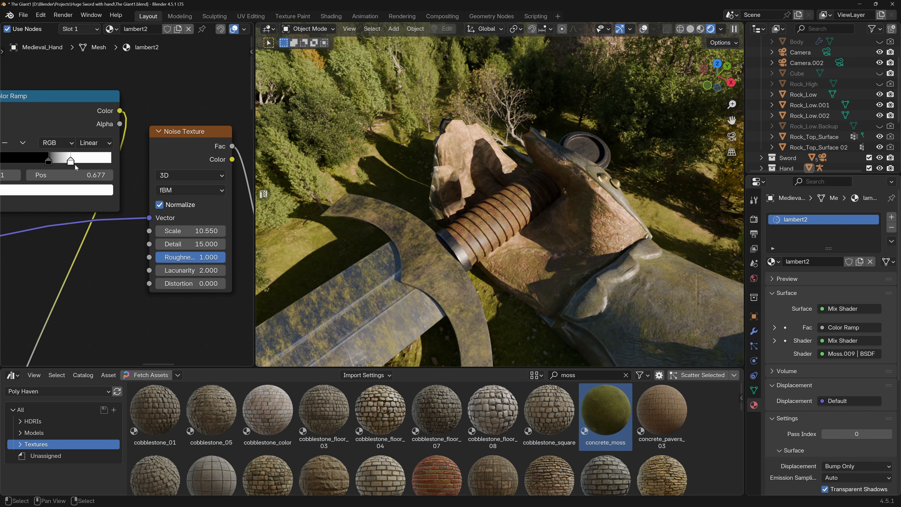
pyautogui.moveTo(47, 164); pyautogui.dragTo(46, 167)
pyautogui.moveTo(70, 162); pyautogui.dragTo(62, 162)
# Switch to the camera view and set the hand moss mask's Color Ramp black stop to 0.513.
pyautogui.press('KP_0')
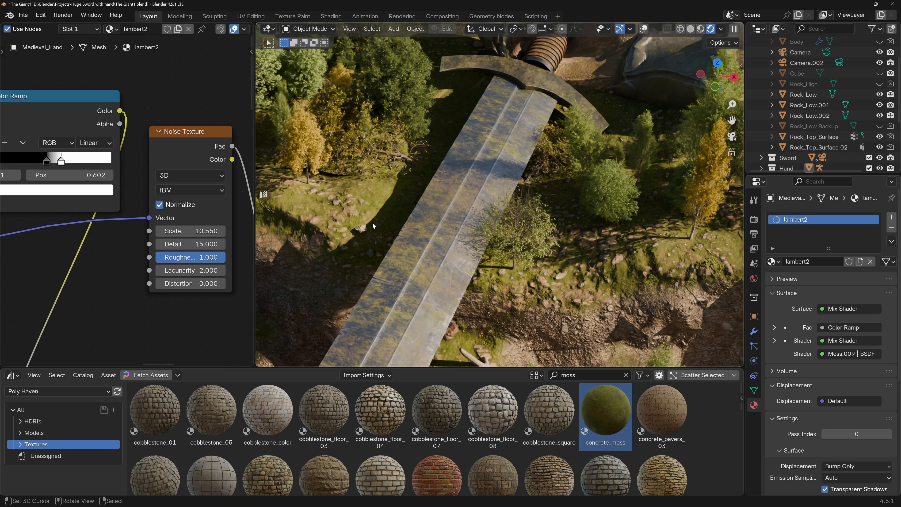
pyautogui.moveTo(218, 177); pyautogui.dragTo(96, 182, button='middle')
pyautogui.scroll(6, 227, 207)
pyautogui.scroll(2, 209, 216)
pyautogui.moveTo(220, 219); pyautogui.dragTo(157, 205, button='middle')
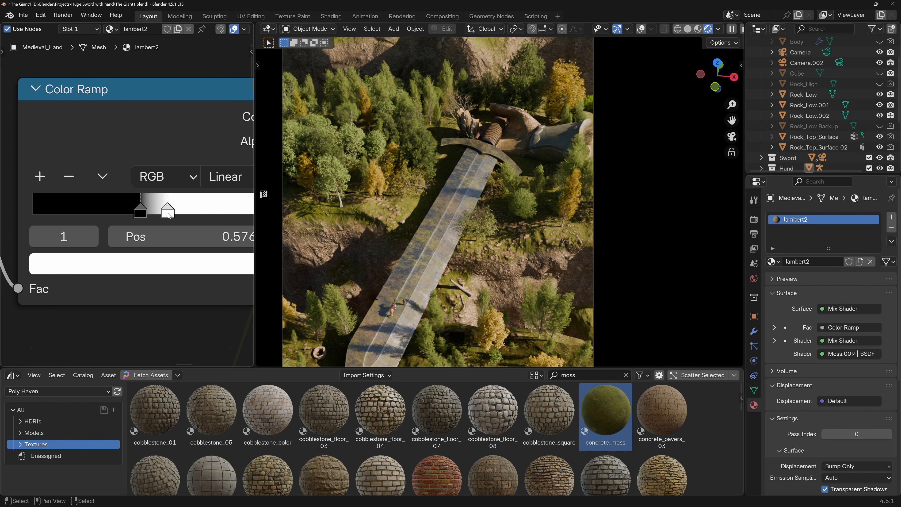
pyautogui.moveTo(169, 215)
pyautogui.mouseDown()
pyautogui.moveTo(194, 218)
pyautogui.moveTo(161, 221)
pyautogui.moveTo(183, 217)
pyautogui.moveTo(144, 213)
pyautogui.moveTo(153, 213)
pyautogui.mouseUp()
pyautogui.scroll(9, 532, 133)
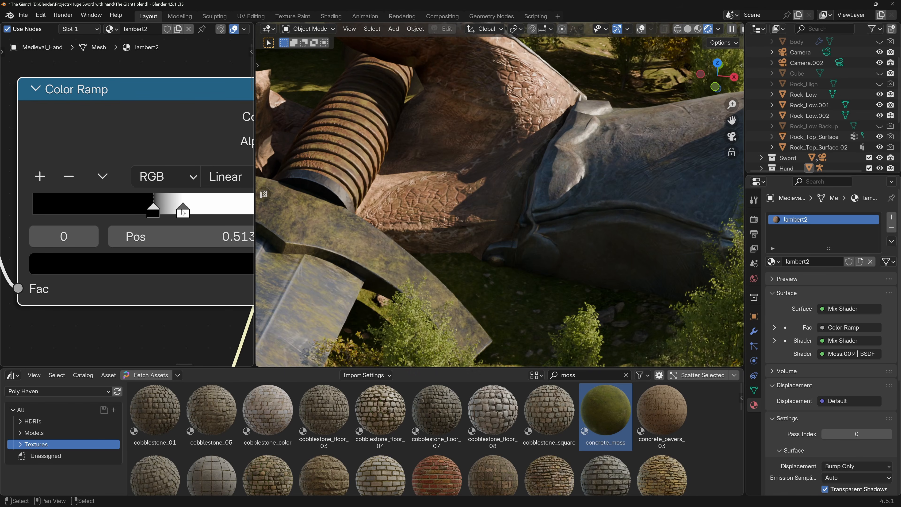
# Set the hand moss mask's Color Ramp white stop to 0.560, lower its black stop, and return to the full camera view.
pyautogui.moveTo(152, 213)
pyautogui.mouseDown()
pyautogui.moveTo(137, 212)
pyautogui.moveTo(164, 213)
pyautogui.mouseUp()
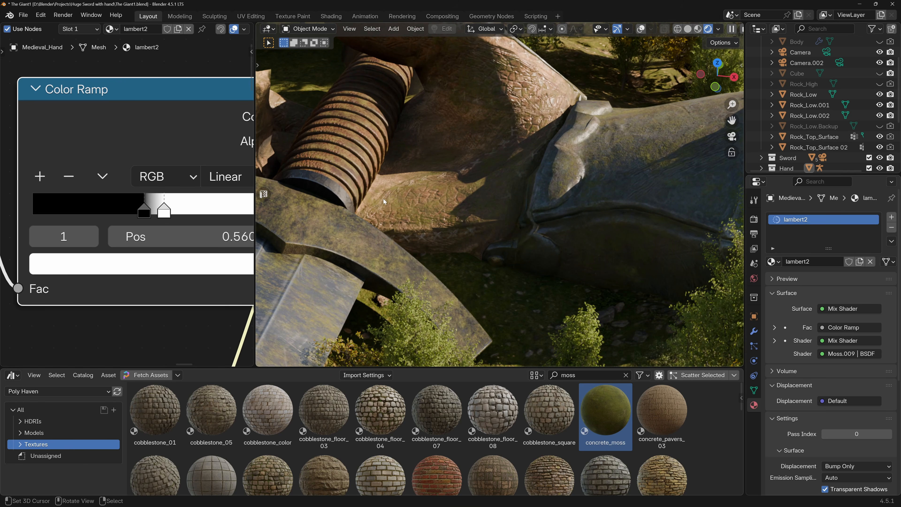
pyautogui.scroll(-3, 230, 218)
pyautogui.press('KP_0')
pyautogui.scroll(2, 515, 180)
pyautogui.scroll(-2, 511, 185)
pyautogui.scroll(2, 492, 188)
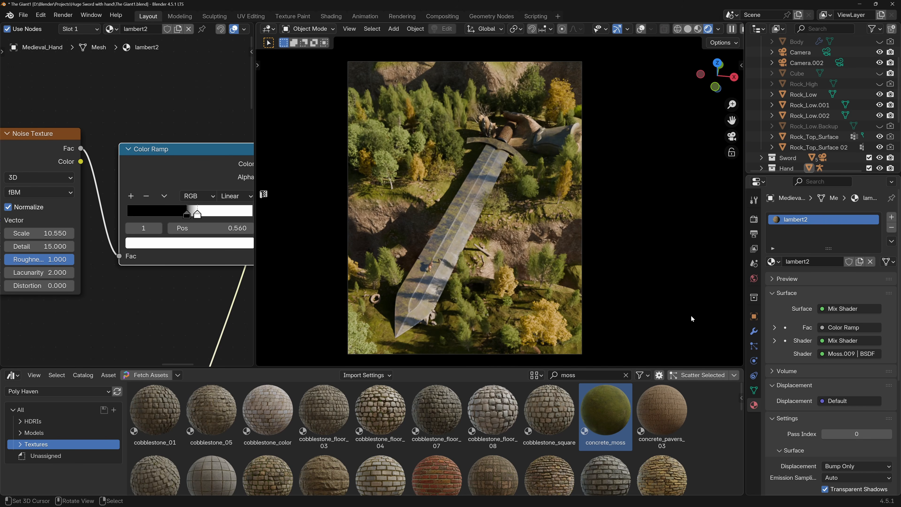
# Set the world Sky Texture's sun elevation to 20° and sun rotation to 81.5°.
pyautogui.click(753, 278)
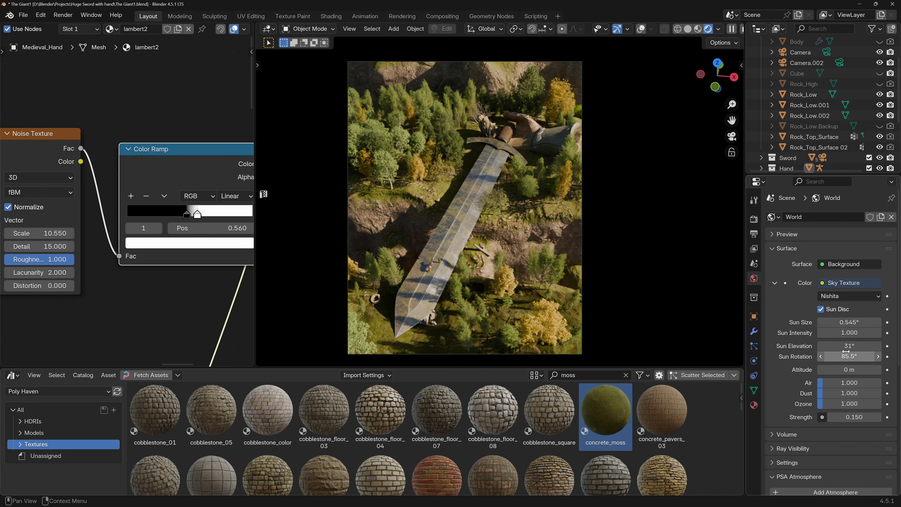
pyautogui.moveTo(846, 355); pyautogui.dragTo(883, 348)
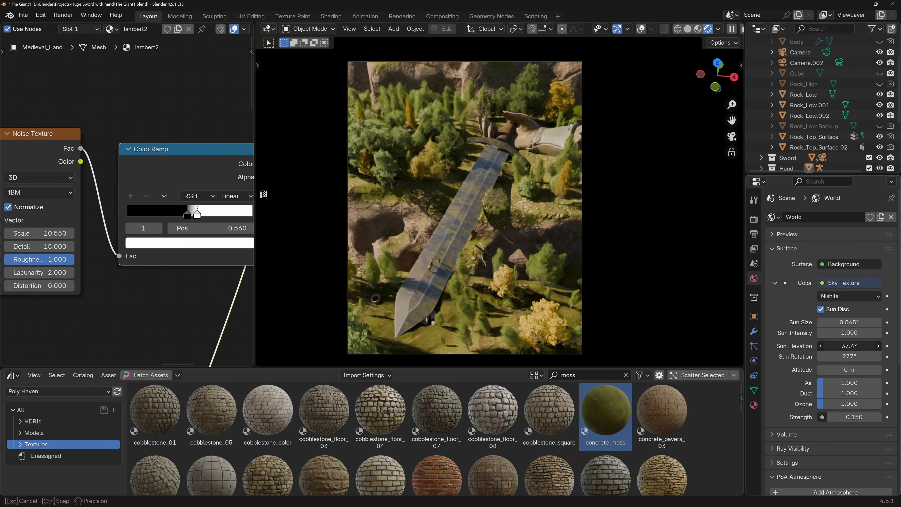
pyautogui.moveTo(871, 346); pyautogui.dragTo(845, 346)
pyautogui.click(848, 346)
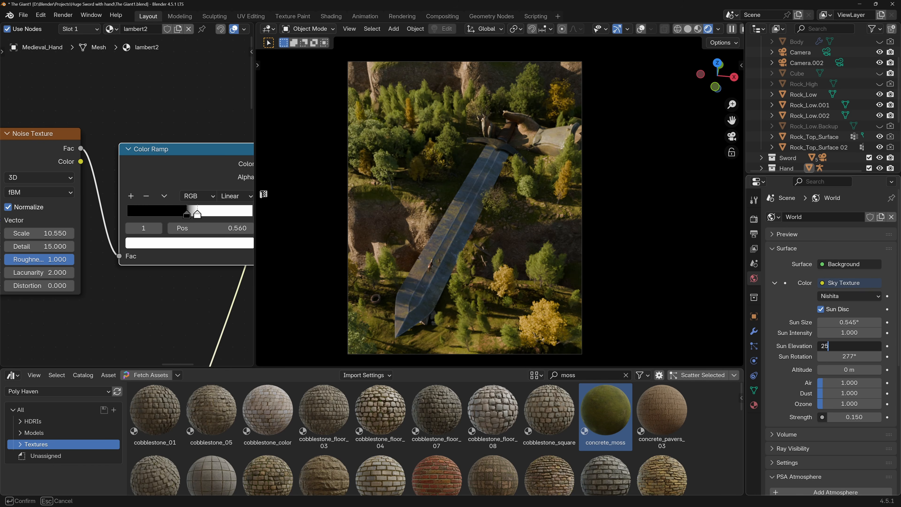
pyautogui.write('25')
pyautogui.press('Return')
pyautogui.moveTo(848, 357); pyautogui.dragTo(740, 356)
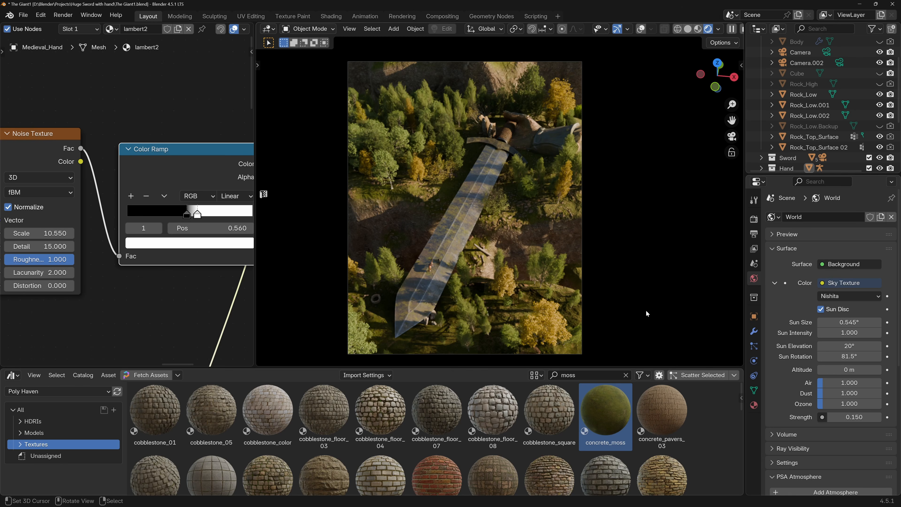
# Compare the views through Camera and Camera.001, examining the horse and figure on the sword blade up close.
pyautogui.press('n')
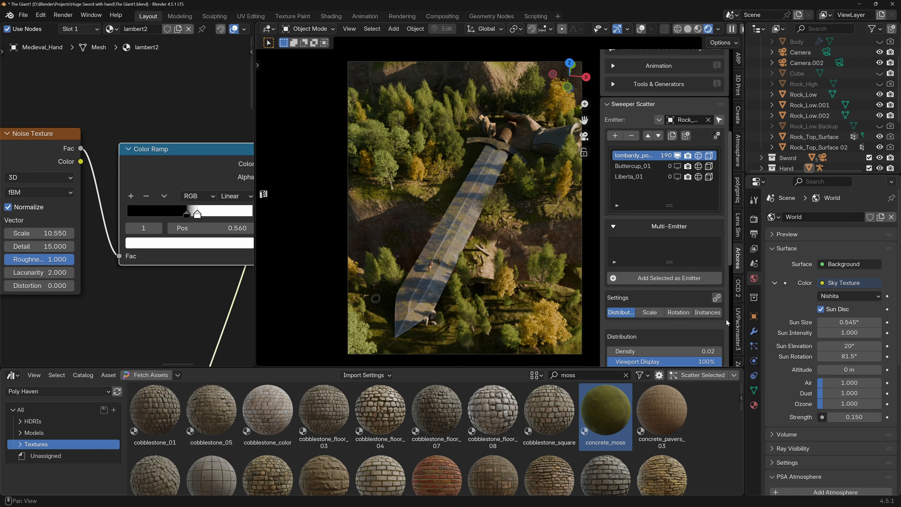
pyautogui.click(738, 322)
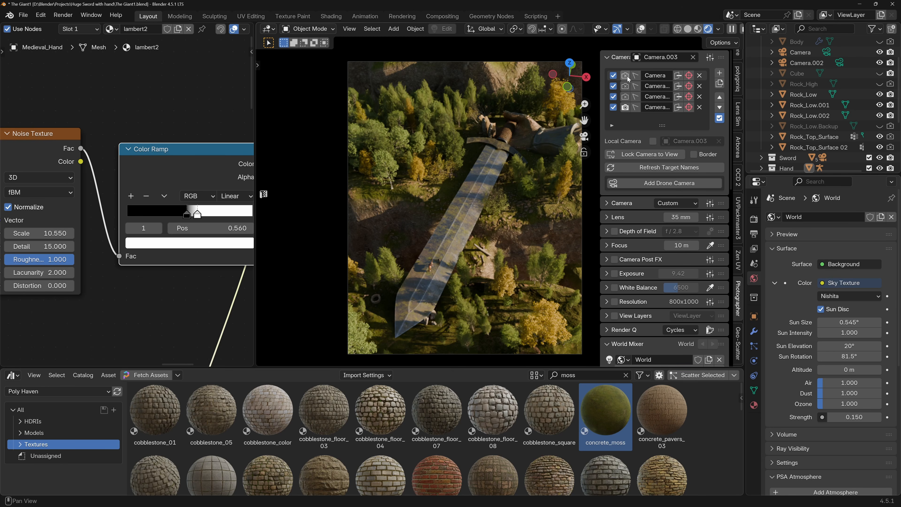
pyautogui.click(625, 76)
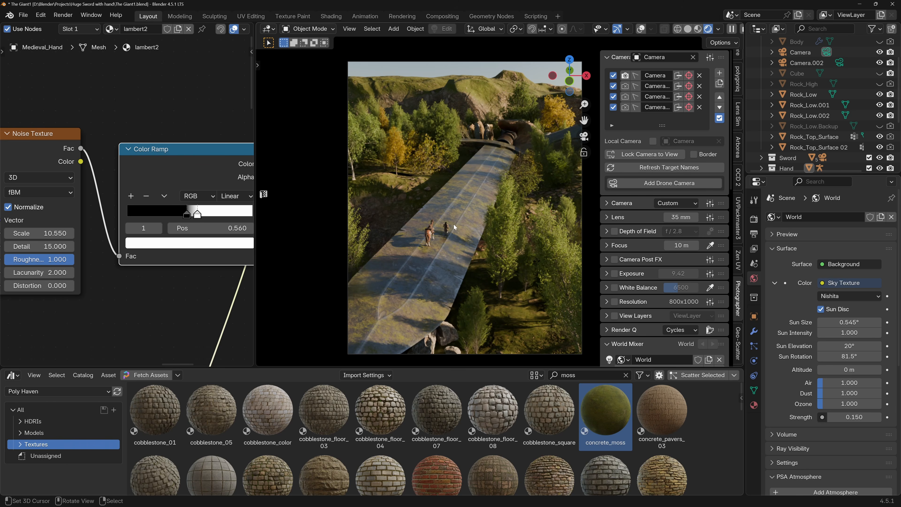
pyautogui.click(625, 87)
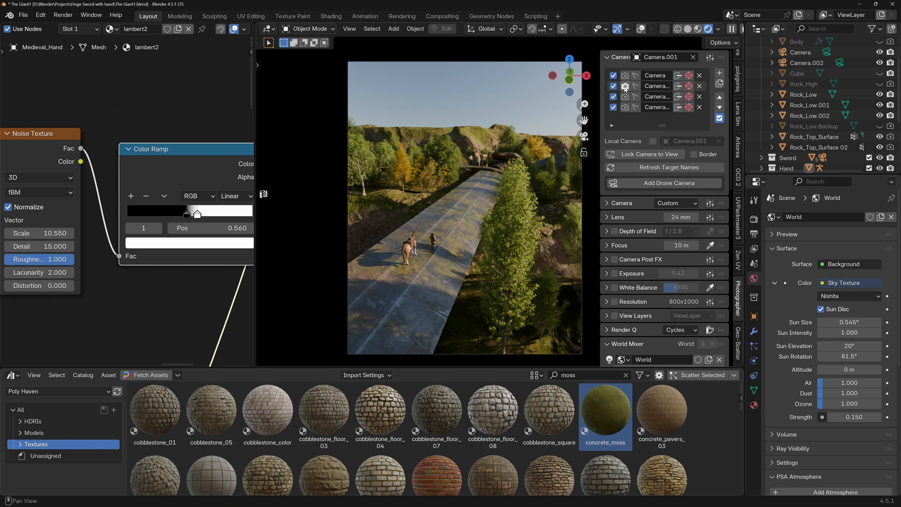
pyautogui.click(625, 75)
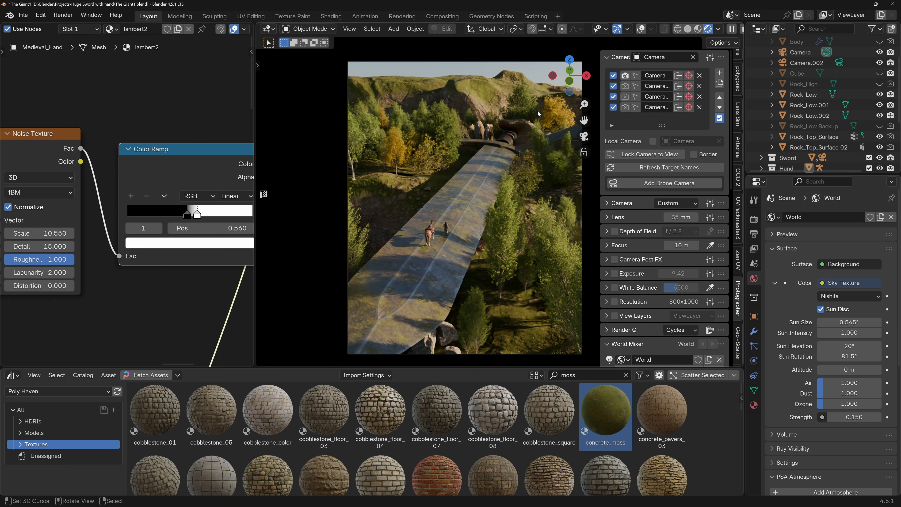
pyautogui.scroll(5, 438, 236)
pyautogui.scroll(-5, 438, 236)
pyautogui.scroll(10, 448, 252)
pyautogui.scroll(-6, 454, 194)
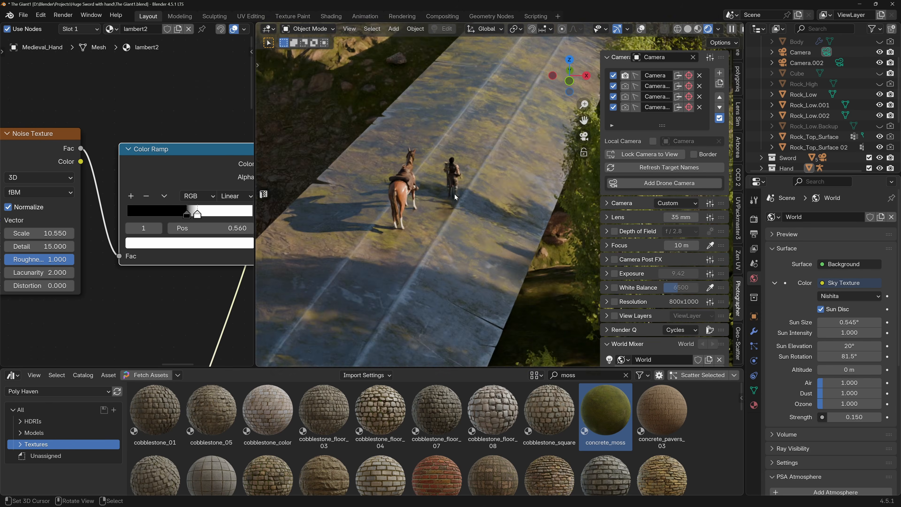
pyautogui.keyDown('shift'); pyautogui.moveTo(451, 203); pyautogui.dragTo(640, 133, button='middle'); pyautogui.keyUp('shift')
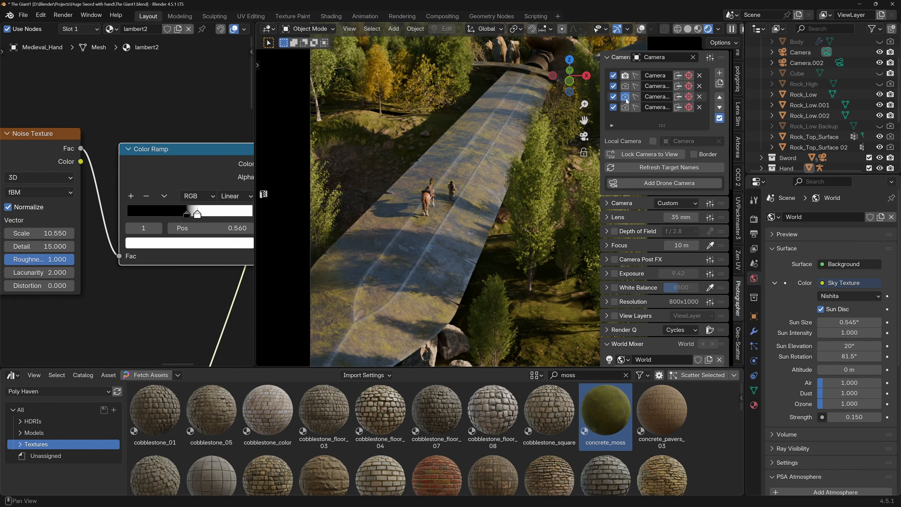
# Compare the framing of the sword and hand through Camera.002 and Camera.003, finishing on Camera.003.
pyautogui.click(625, 97)
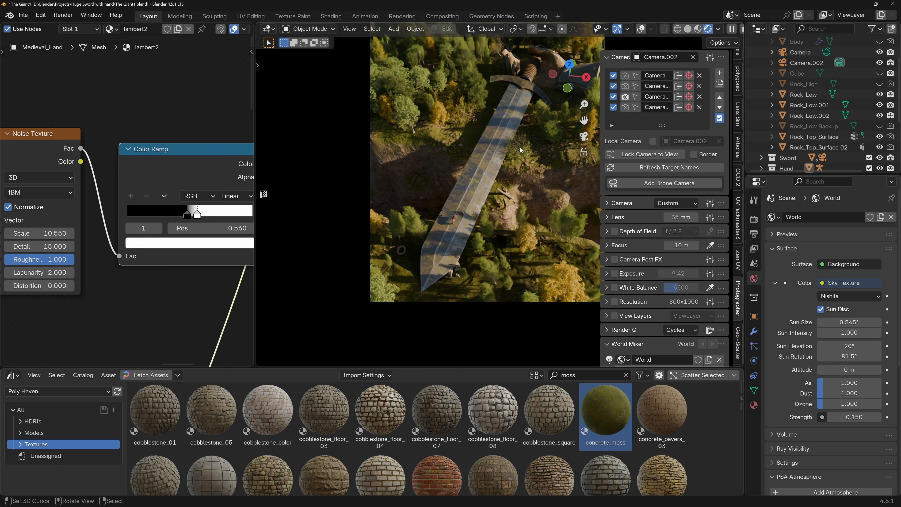
pyautogui.click(625, 106)
pyautogui.click(624, 97)
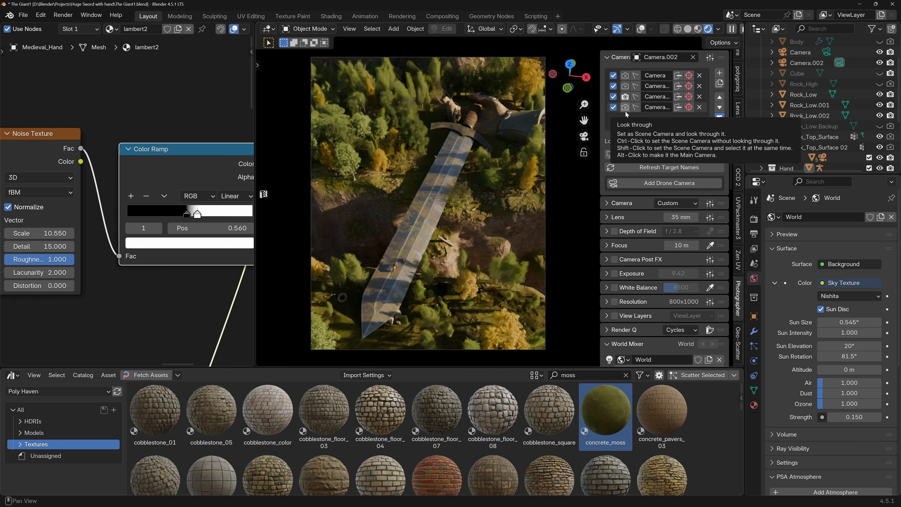
pyautogui.click(625, 107)
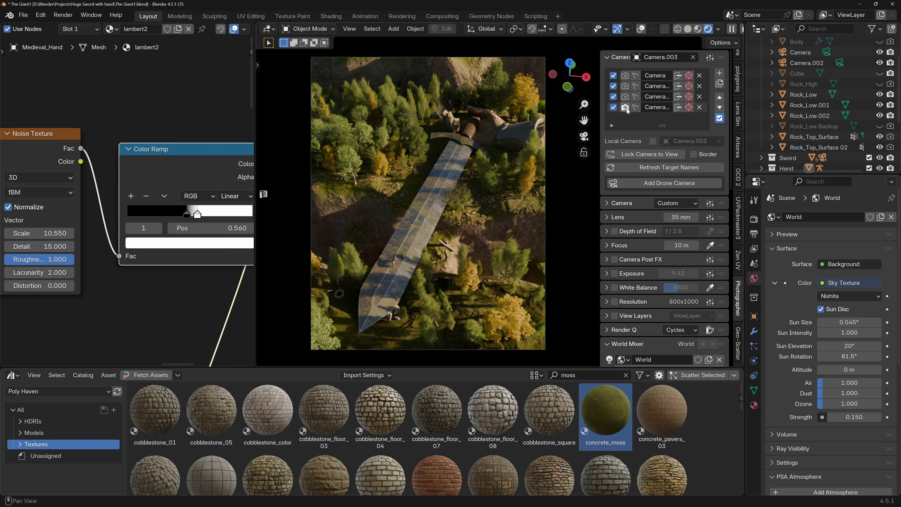
pyautogui.click(625, 96)
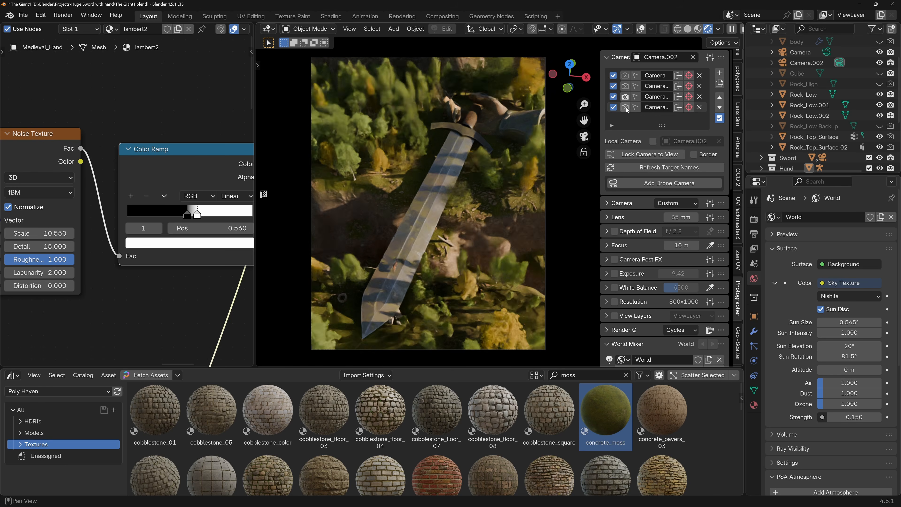
pyautogui.click(625, 107)
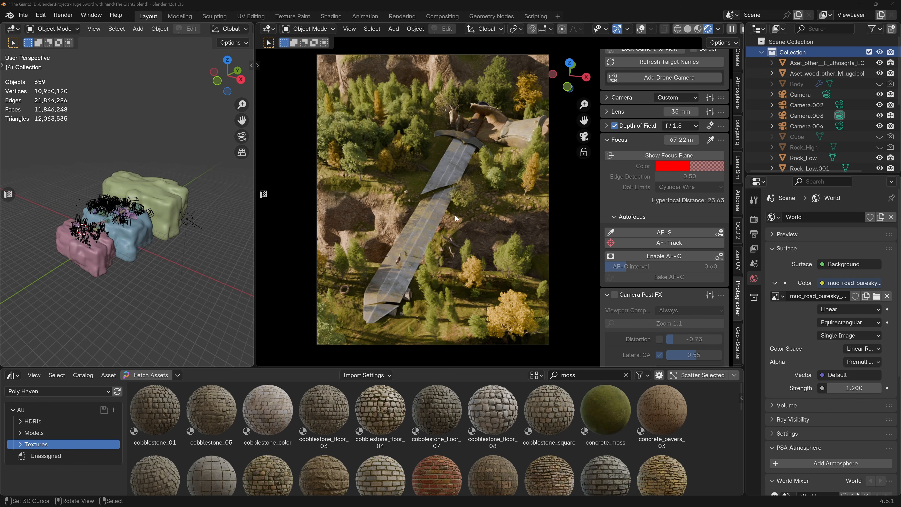
# Switch to the browser, examine the Cracker add-on's features and crack adjustment controls on its Superhive page, and return to Blender.
pyautogui.moveTo(0, 85); pyautogui.dragTo(510, 24)
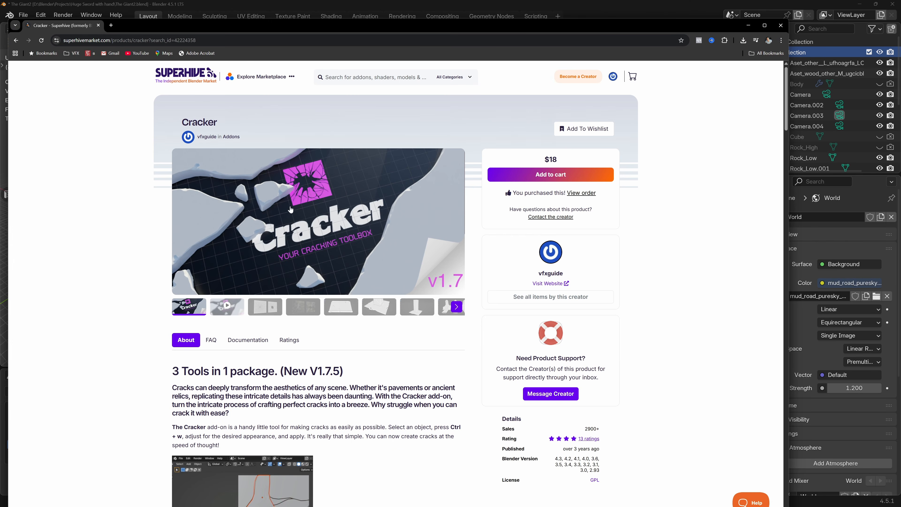
pyautogui.scroll(-3, 318, 279)
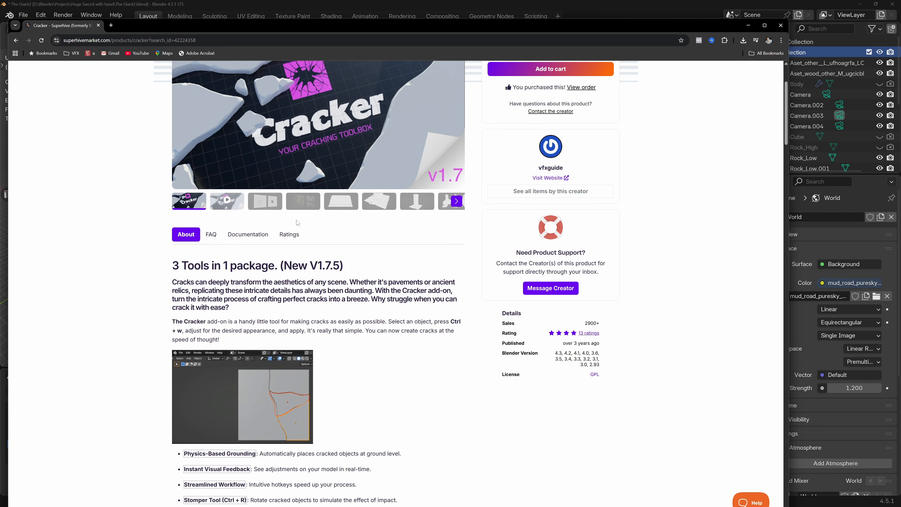
pyautogui.scroll(-10, 297, 222)
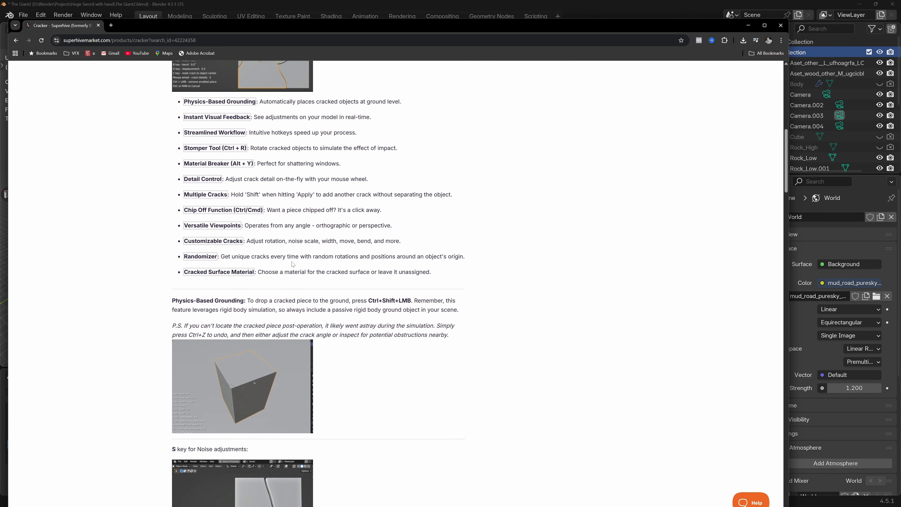
pyautogui.scroll(-3, 279, 344)
pyautogui.scroll(-5, 263, 376)
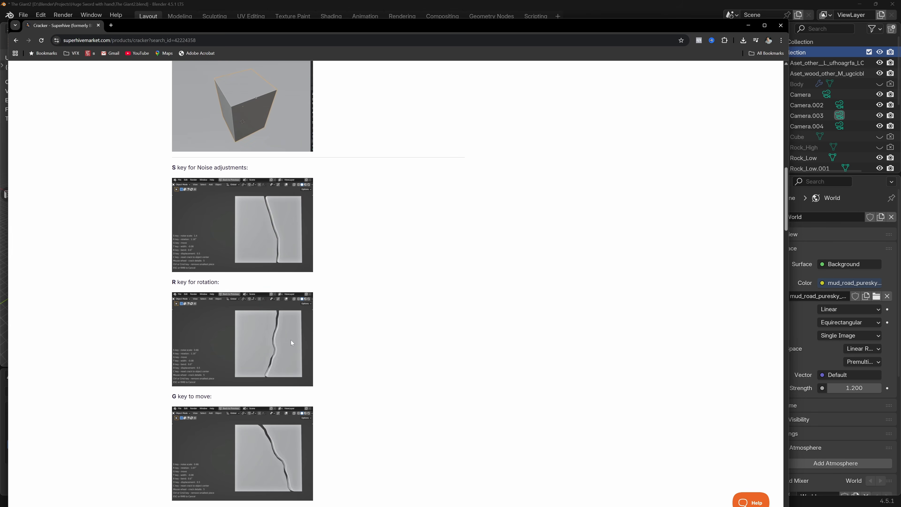
pyautogui.scroll(-1, 269, 333)
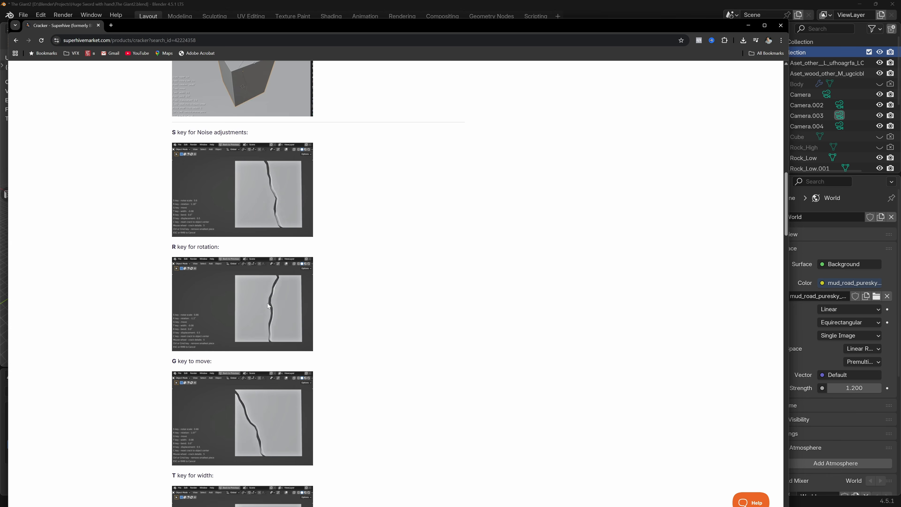
pyautogui.scroll(-5, 267, 303)
pyautogui.scroll(-6, 276, 348)
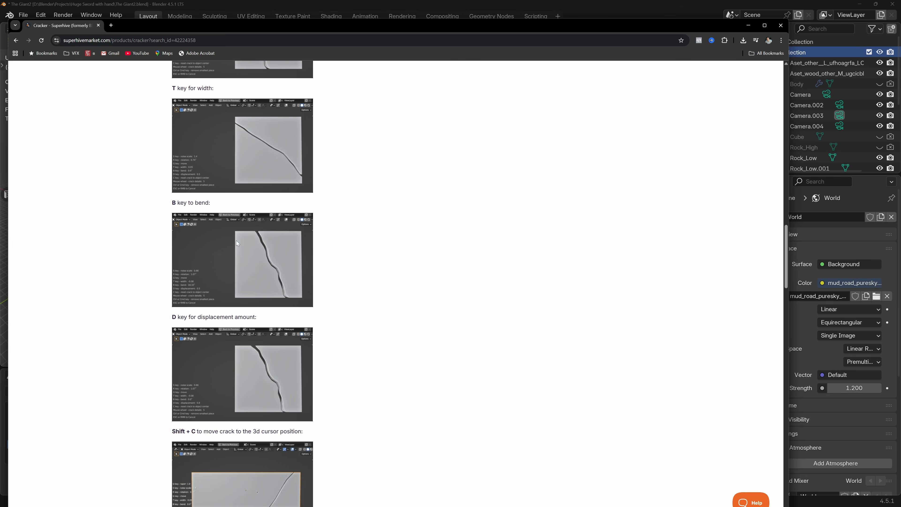
pyautogui.scroll(-6, 275, 343)
pyautogui.scroll(20, 315, 362)
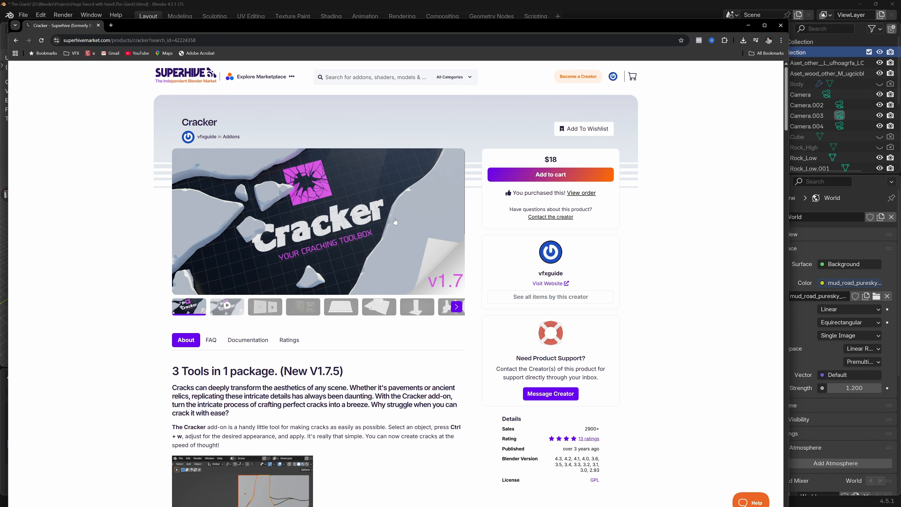
pyautogui.moveTo(568, 28); pyautogui.dragTo(0, 66)
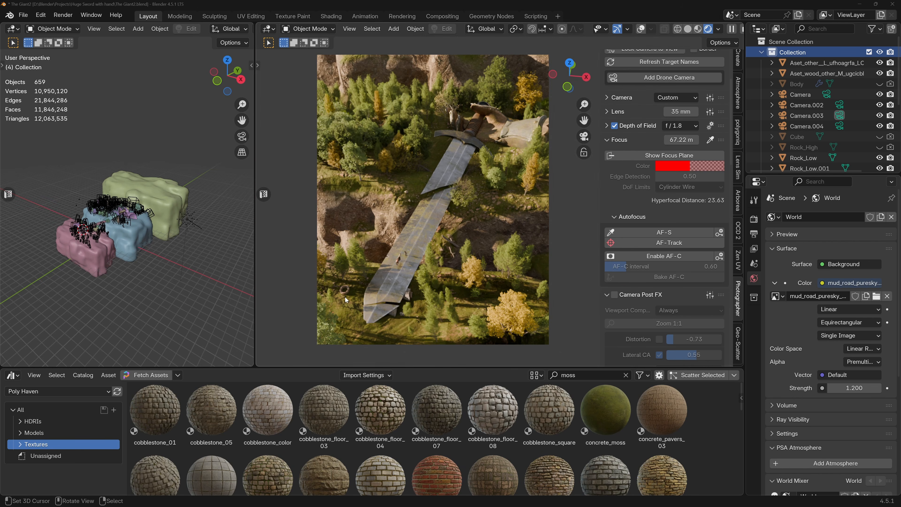
# Examine the stone ring, the horse and figure, and the cracks along the sword blade in the rendered camera view.
pyautogui.scroll(8, 344, 297)
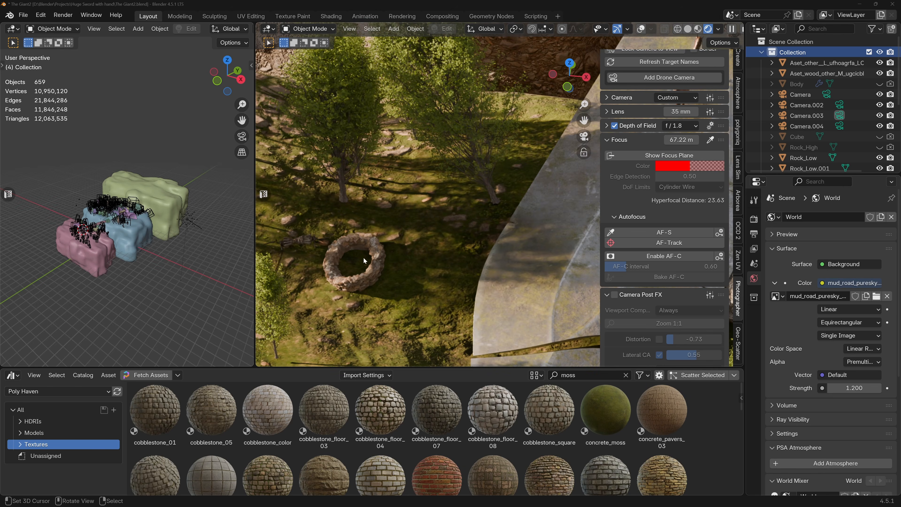
pyautogui.scroll(-8, 297, 239)
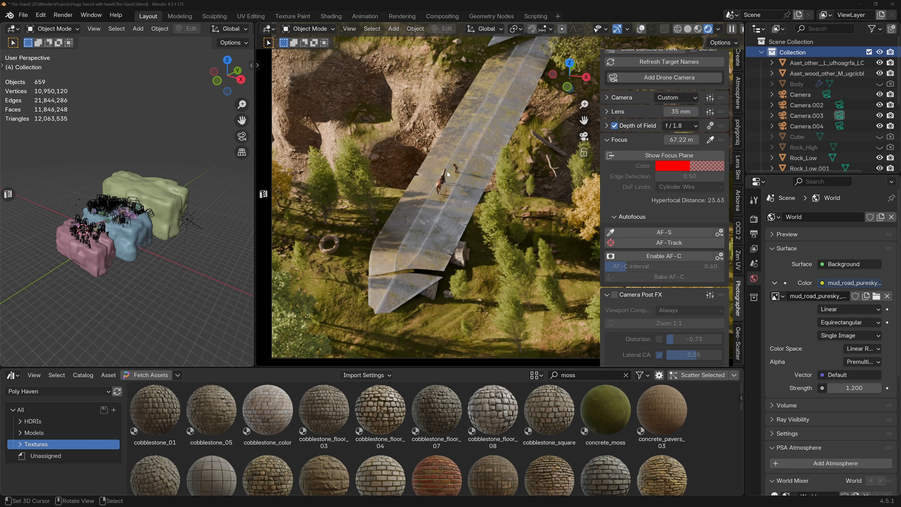
pyautogui.scroll(3, 447, 171)
pyautogui.scroll(-6, 465, 164)
pyautogui.keyDown('shift'); pyautogui.moveTo(468, 151); pyautogui.dragTo(440, 217, button='middle'); pyautogui.keyUp('shift')
pyautogui.scroll(-1, 439, 130)
pyautogui.keyDown('shift'); pyautogui.moveTo(443, 118); pyautogui.dragTo(405, 198, button='middle'); pyautogui.keyUp('shift')
pyautogui.scroll(-1, 425, 150)
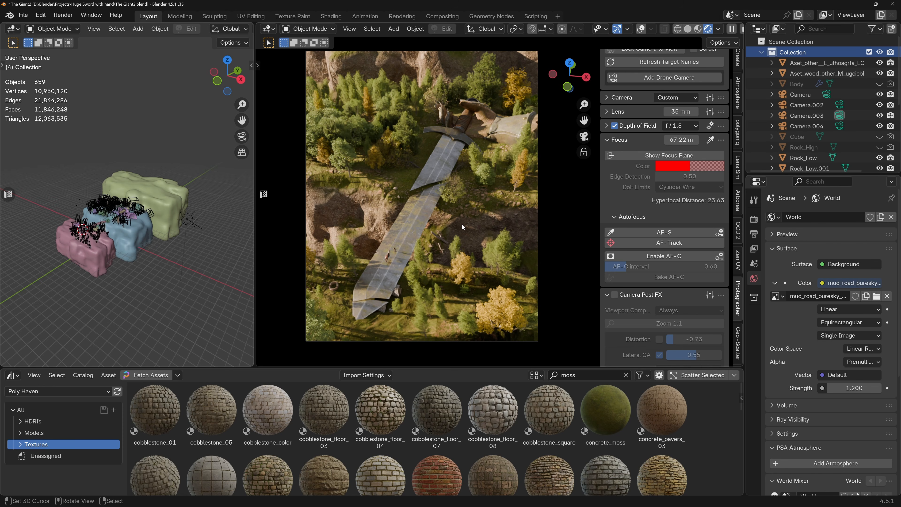
# Place the 3D cursor on the middle rock's cliff face near the sword and add a cube there in top view.
pyautogui.scroll(5, 80, 232)
pyautogui.moveTo(113, 238); pyautogui.dragTo(84, 214, button='middle')
pyautogui.scroll(3, 131, 227)
pyautogui.scroll(2, 64, 214)
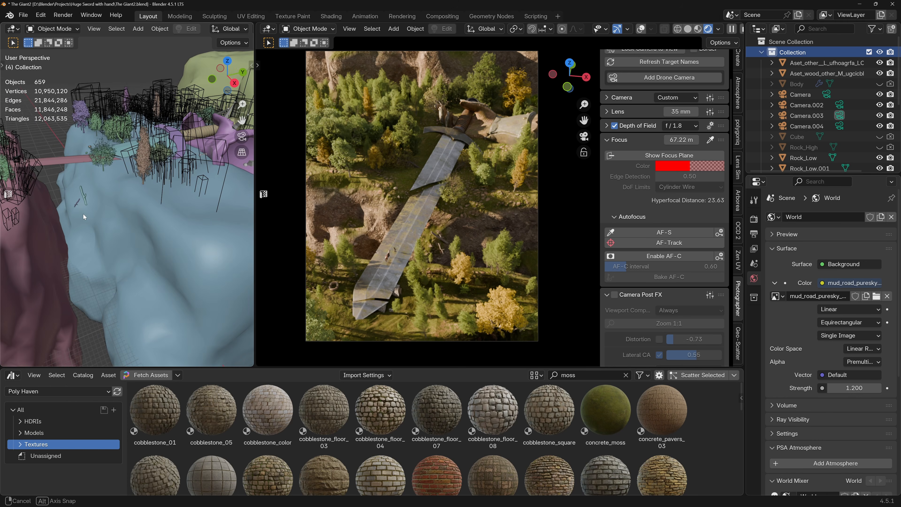
pyautogui.keyDown('shift'); pyautogui.rightClick(79, 204); pyautogui.keyUp('shift')
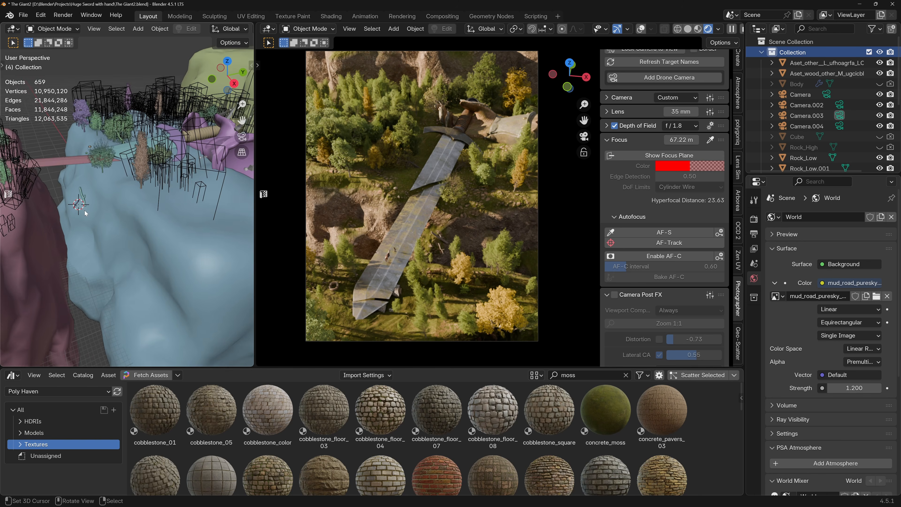
pyautogui.press('KP_7')
pyautogui.keyDown('shift'); pyautogui.moveTo(153, 260); pyautogui.dragTo(138, 232, button='middle'); pyautogui.keyUp('shift')
pyautogui.hotkey('shift', 'a')
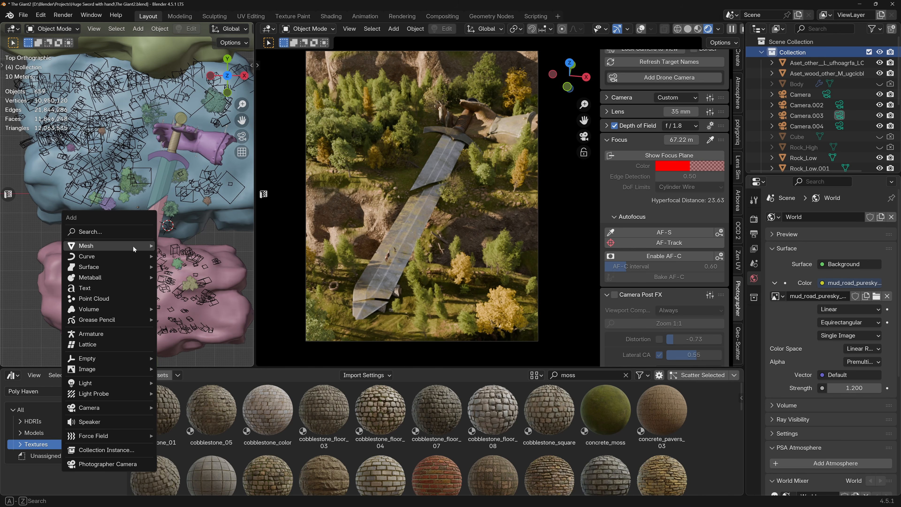
pyautogui.moveTo(138, 248)
pyautogui.click(194, 256)
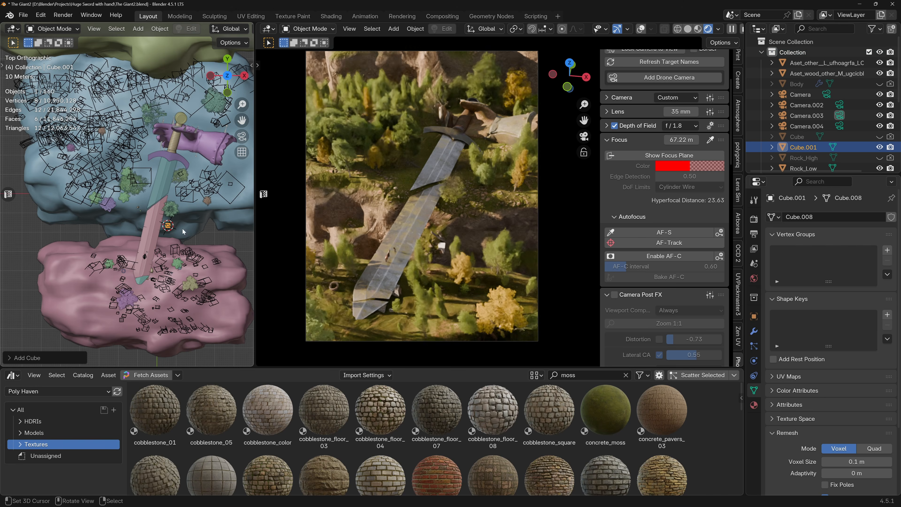
# Scale up the new cube and stretch it along X across the gap between the front and middle rocks.
pyautogui.press('s')
pyautogui.click(51, 233)
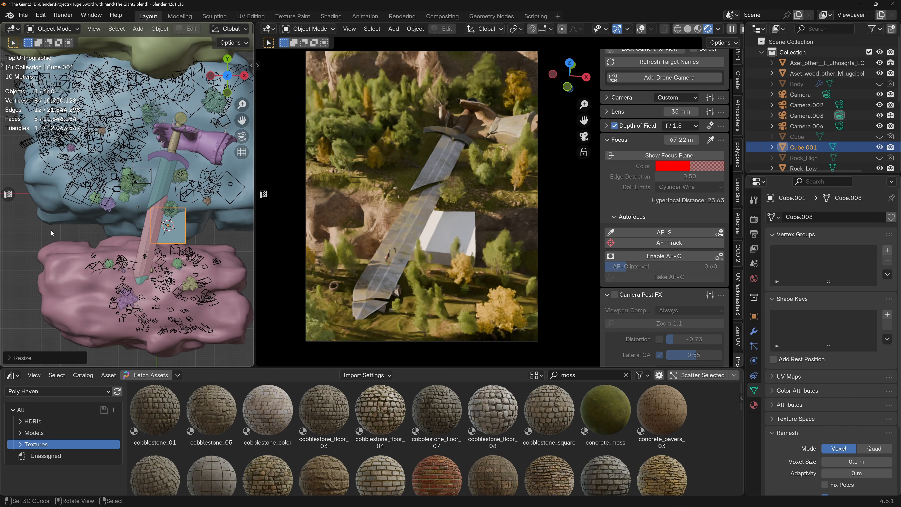
pyautogui.press('s')
pyautogui.press('x')
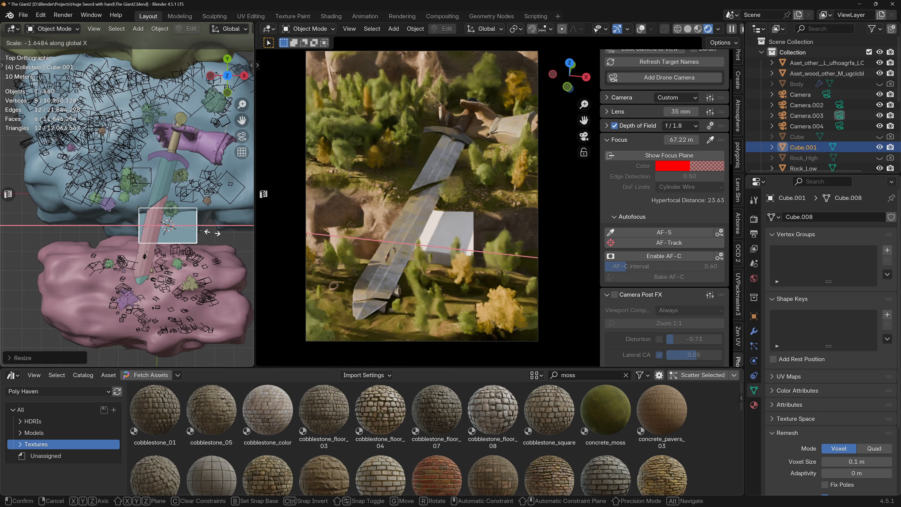
pyautogui.click(81, 241)
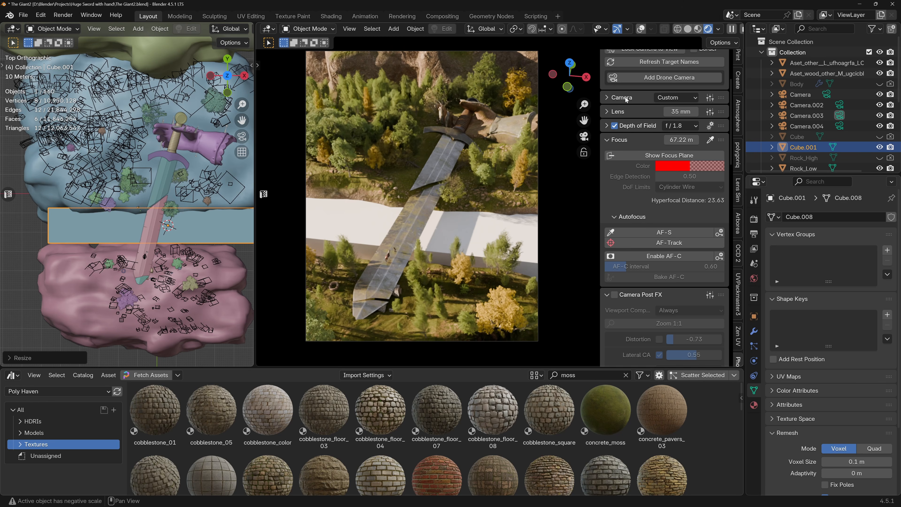
# Turn on the Screencast Keys overlay in the rendered viewport and hide the sidebar.
pyautogui.press('n')
pyautogui.click(740, 65)
pyautogui.click(738, 146)
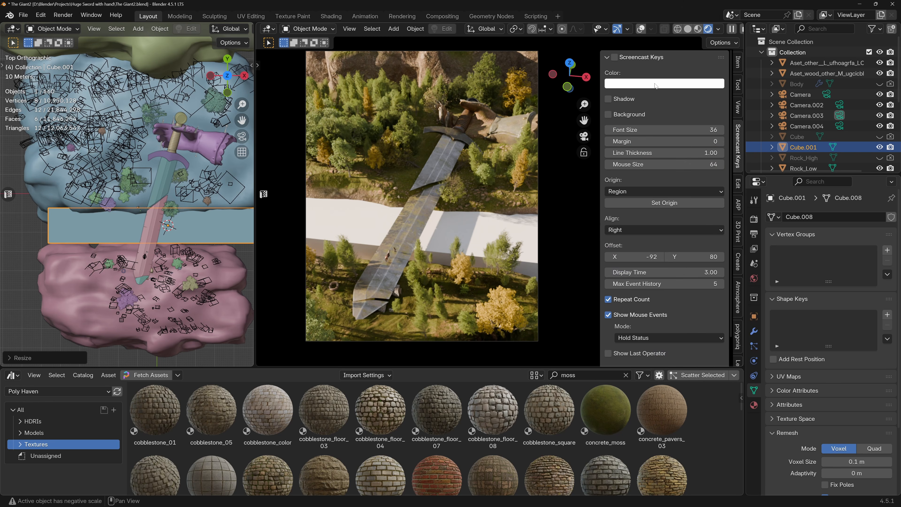
pyautogui.press('n')
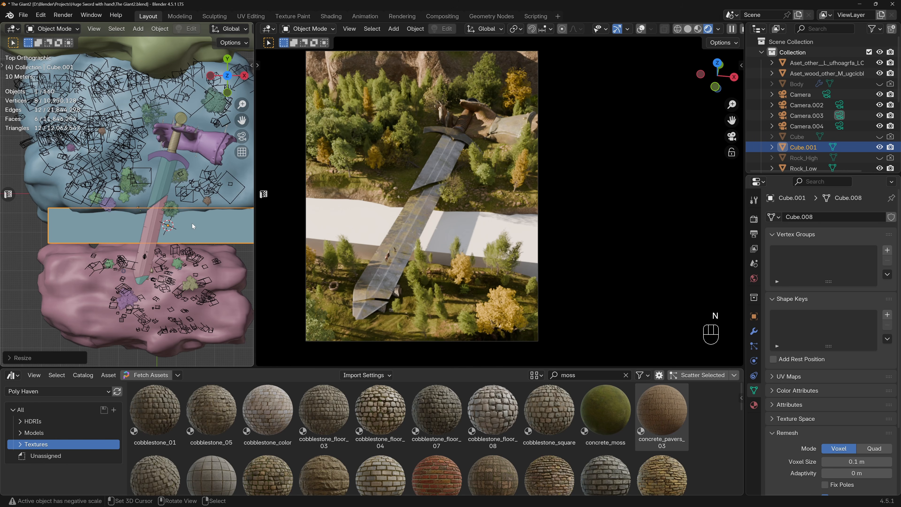
# Shift the cube along X, shorten it along X to about the front rock's width, and re-centre it over the gap.
pyautogui.press('g')
pyautogui.press('x')
pyautogui.click(174, 226)
pyautogui.press('s')
pyautogui.press('x')
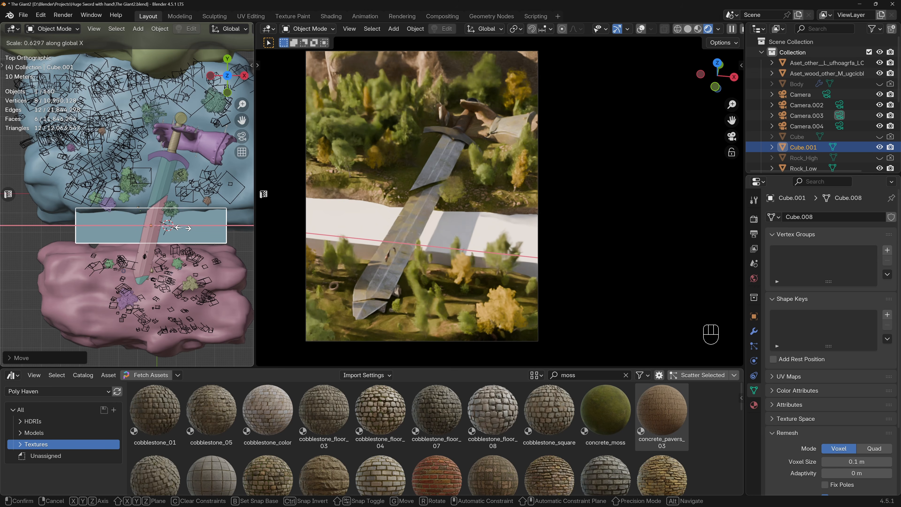
pyautogui.click(185, 229)
pyautogui.press('g')
pyautogui.click(190, 229)
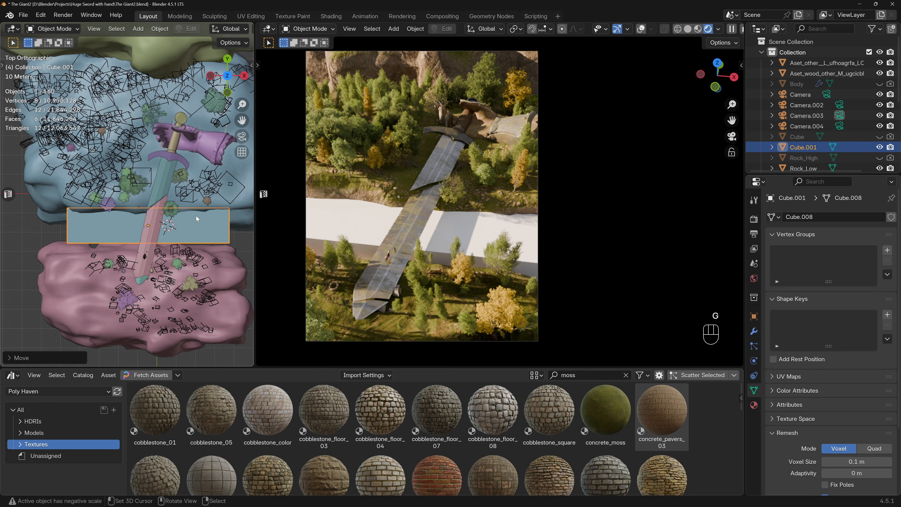
# Stretch the cube slightly along Y and shift it along Y to fill the gap between the front and middle rocks.
pyautogui.press('s')
pyautogui.press('y')
pyautogui.click(190, 228)
pyautogui.press('g')
pyautogui.press('y')
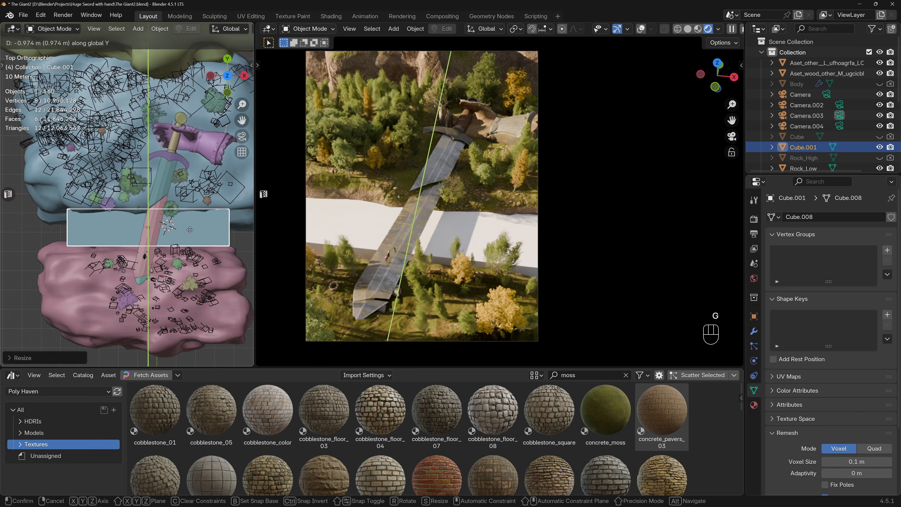
pyautogui.click(190, 230)
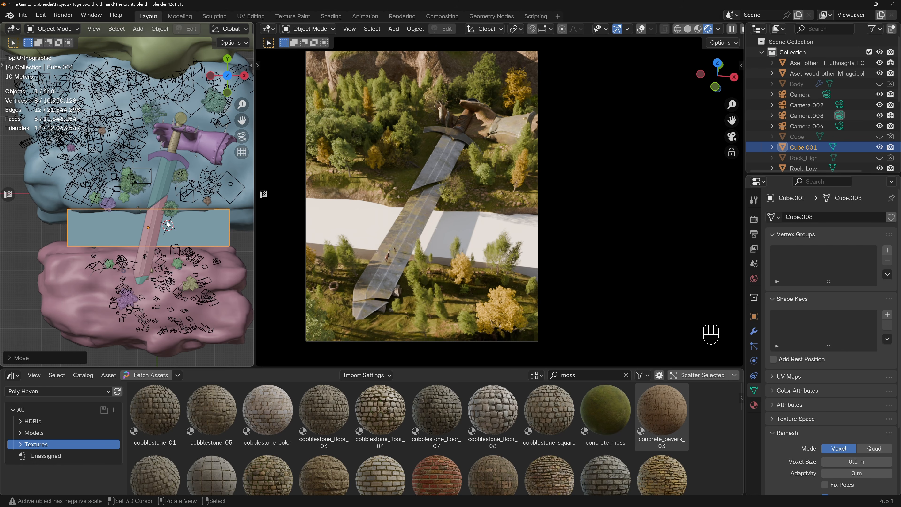
# Switch the top-view area to the Shader Editor and create a new material for the cube.
pyautogui.click(13, 28)
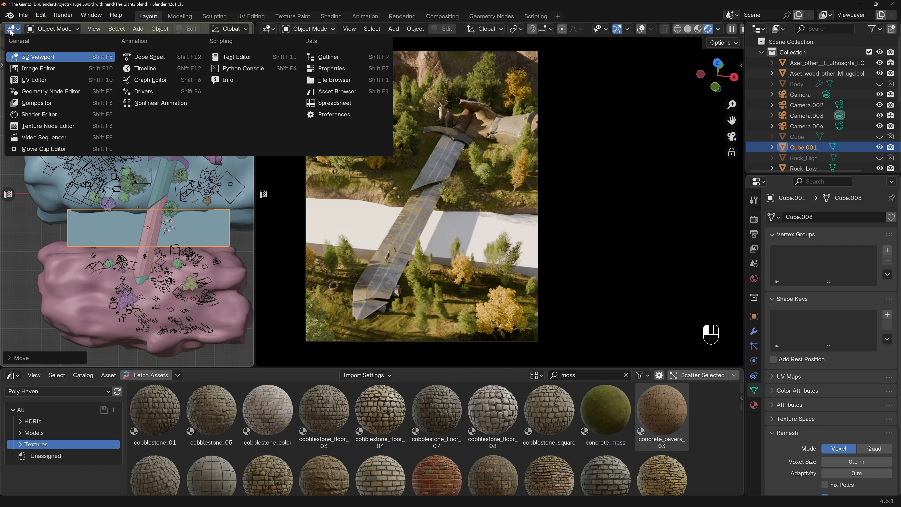
pyautogui.click(14, 95)
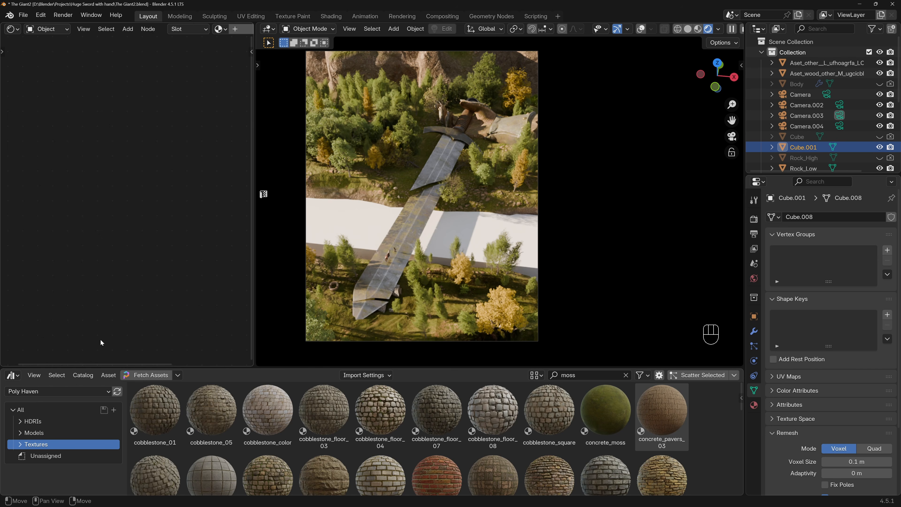
pyautogui.click(235, 29)
pyautogui.scroll(-5, 120, 164)
# Delete the Principled BSDF node and add a Principled Volume node in its place.
pyautogui.click(109, 148)
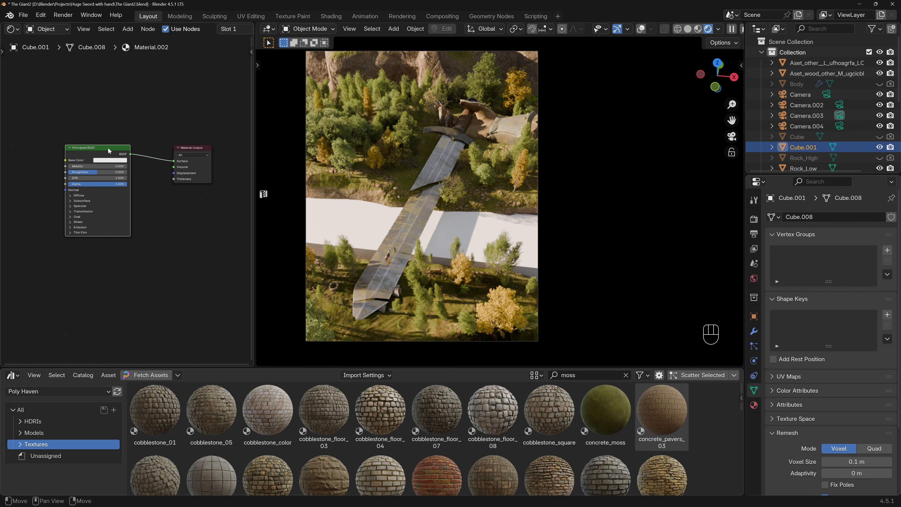
pyautogui.press('Delete')
pyautogui.hotkey('shift', 'a')
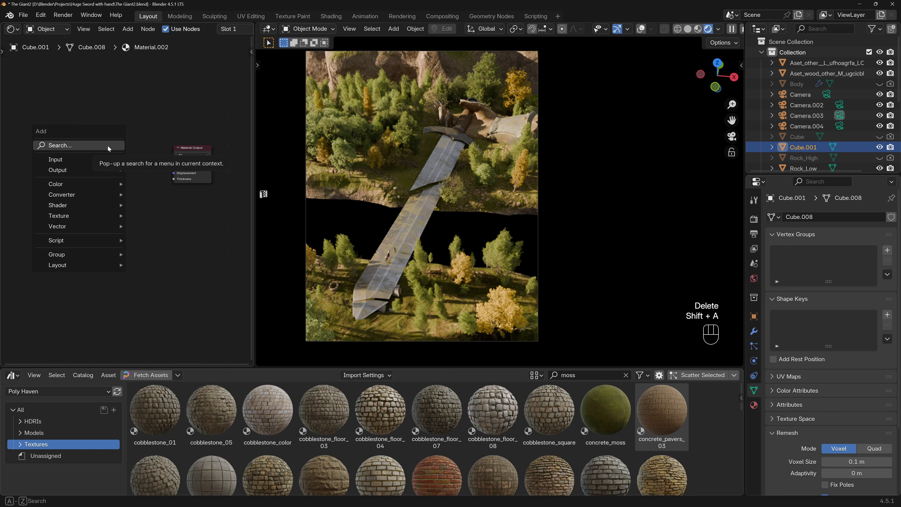
pyautogui.click(108, 146)
pyautogui.write('pr')
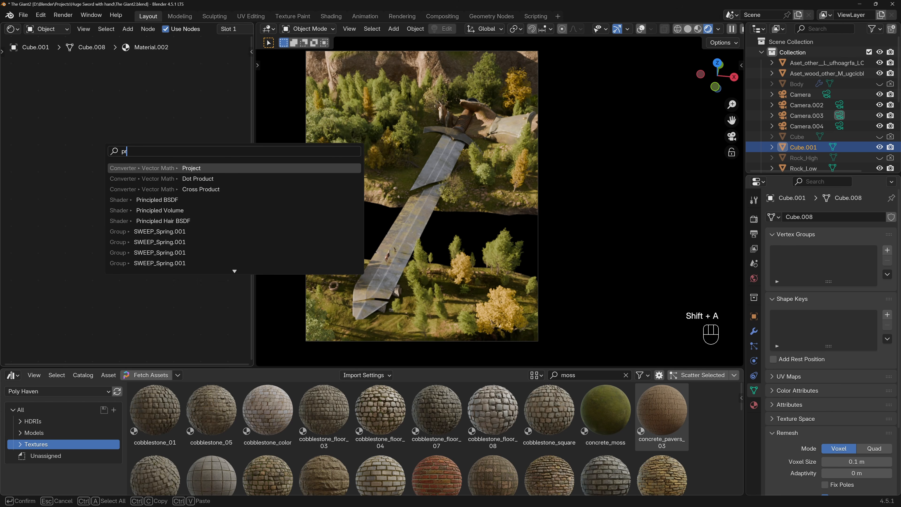
pyautogui.press('Down')
pyautogui.press('Down')
pyautogui.press('Down')
pyautogui.press('Down')
pyautogui.press('Return')
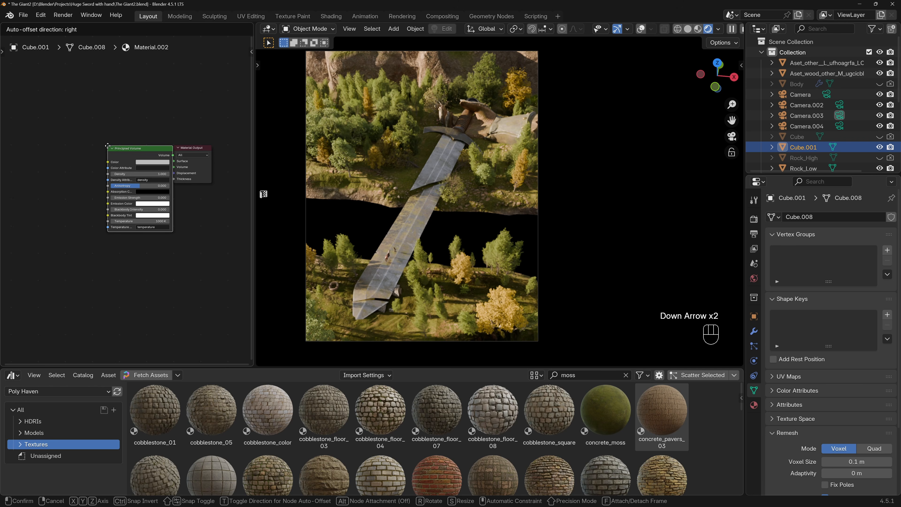
pyautogui.click(55, 146)
# Connect the Principled Volume to the Material Output's Volume input and move the node closer to the output.
pyautogui.scroll(2, 133, 165)
pyautogui.moveTo(126, 156); pyautogui.dragTo(204, 172)
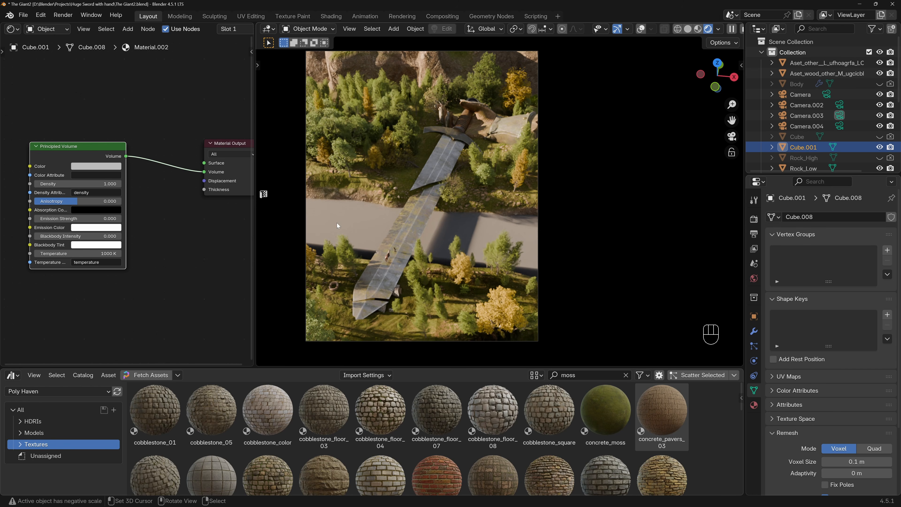
pyautogui.moveTo(86, 146); pyautogui.dragTo(129, 143)
# Set the Principled Volume's Density to 0.01.
pyautogui.moveTo(121, 181); pyautogui.dragTo(155, 182)
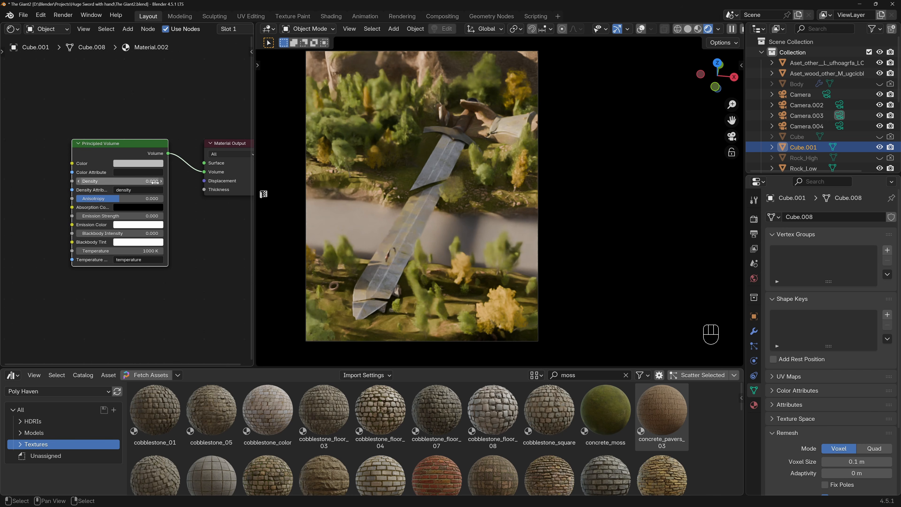
pyautogui.click(155, 181)
pyautogui.write('0.01')
pyautogui.press('Return')
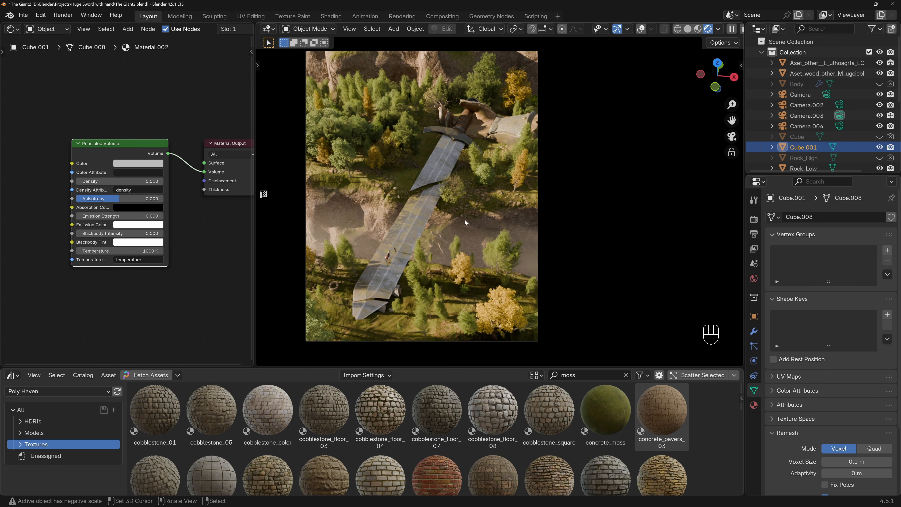
# Isolate the cube in local view and enable Transparent in the render's Film settings.
pyautogui.press('/')
pyautogui.moveTo(466, 217); pyautogui.dragTo(486, 210, button='middle')
pyautogui.click(754, 219)
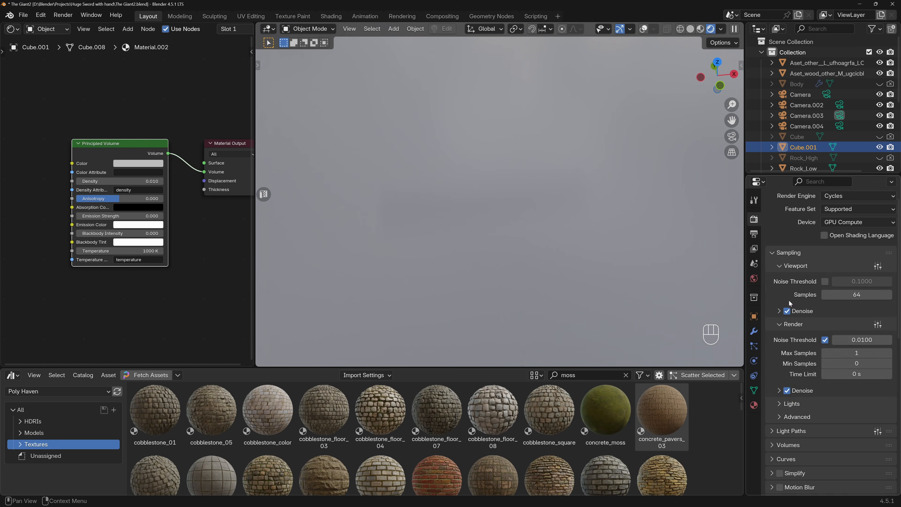
pyautogui.scroll(-10, 792, 316)
pyautogui.click(786, 331)
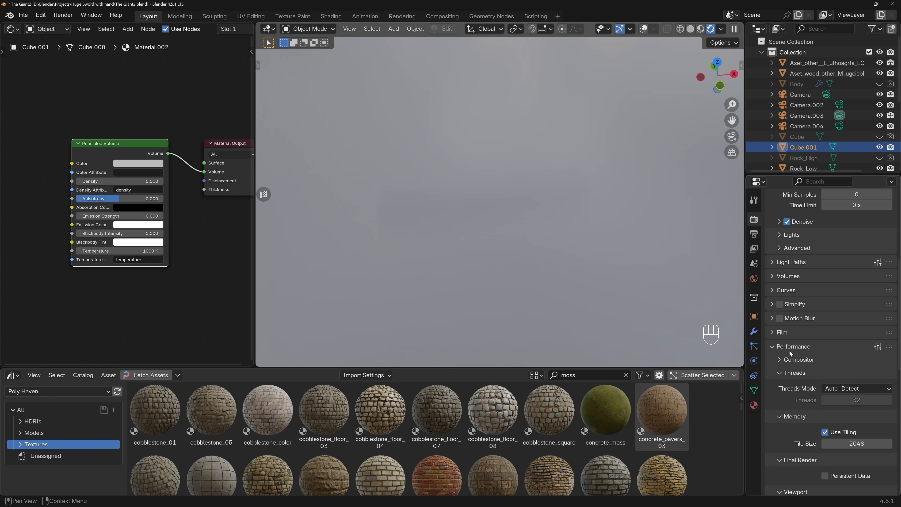
pyautogui.scroll(-3, 791, 344)
pyautogui.click(787, 367)
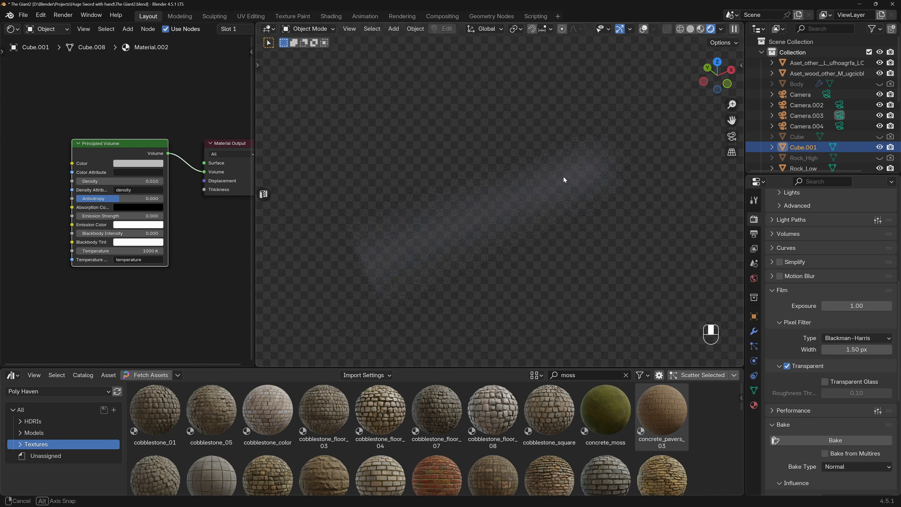
# Show the isolated cube from the front with the viewport overlays turned on.
pyautogui.click(754, 278)
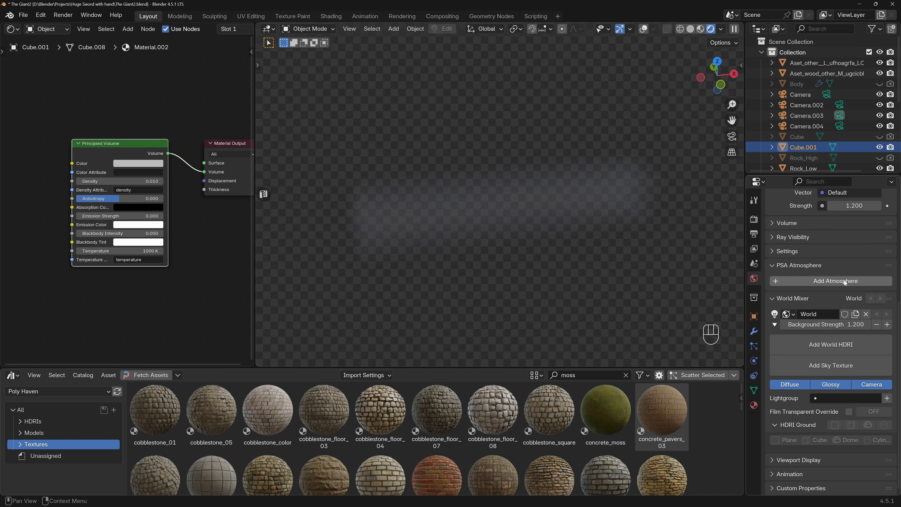
pyautogui.scroll(10, 846, 281)
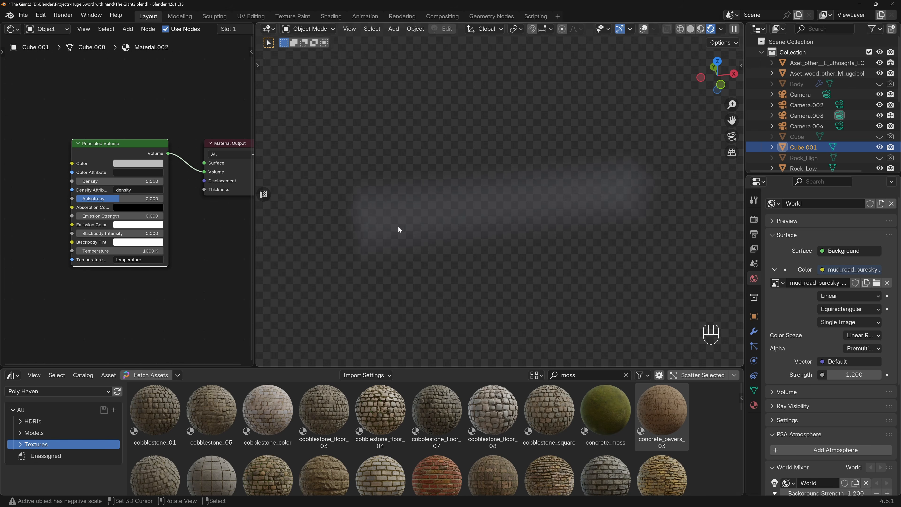
pyautogui.moveTo(398, 229); pyautogui.dragTo(415, 208, button='middle')
pyautogui.scroll(-5, 823, 117)
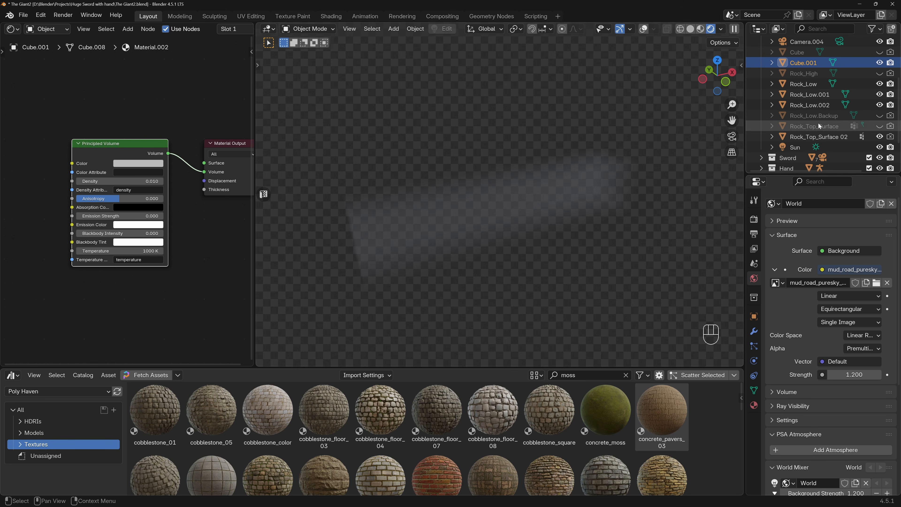
pyautogui.moveTo(524, 178); pyautogui.dragTo(464, 191, button='middle')
pyautogui.scroll(1, 508, 178)
pyautogui.press('KP_1')
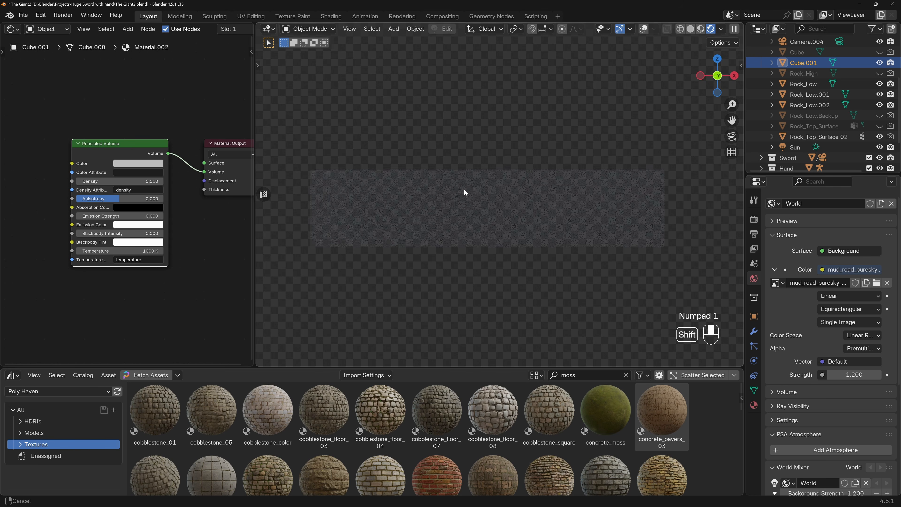
pyautogui.click(643, 29)
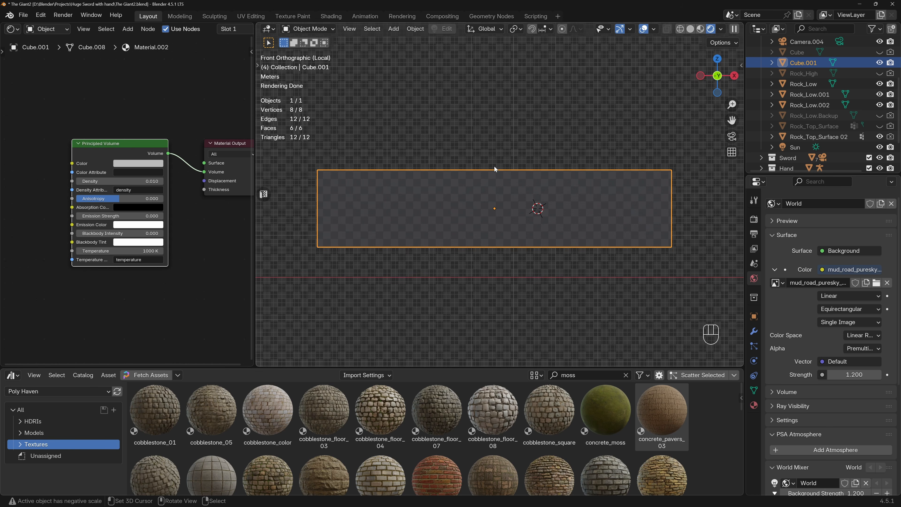
# Add a Gradient Texture node and connect its Color output to the Principled Volume's Density.
pyautogui.scroll(-3, 132, 170)
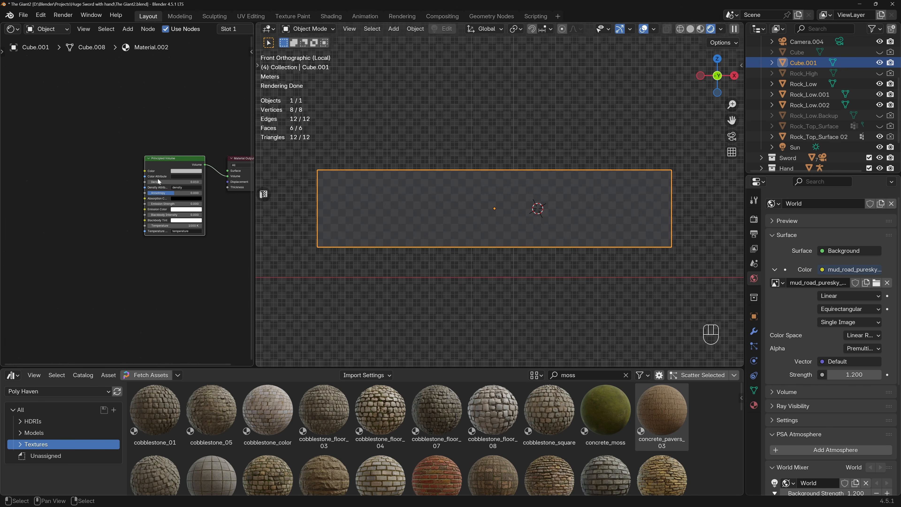
pyautogui.click(430, 147)
pyautogui.click(409, 193)
pyautogui.hotkey('shift', 'a')
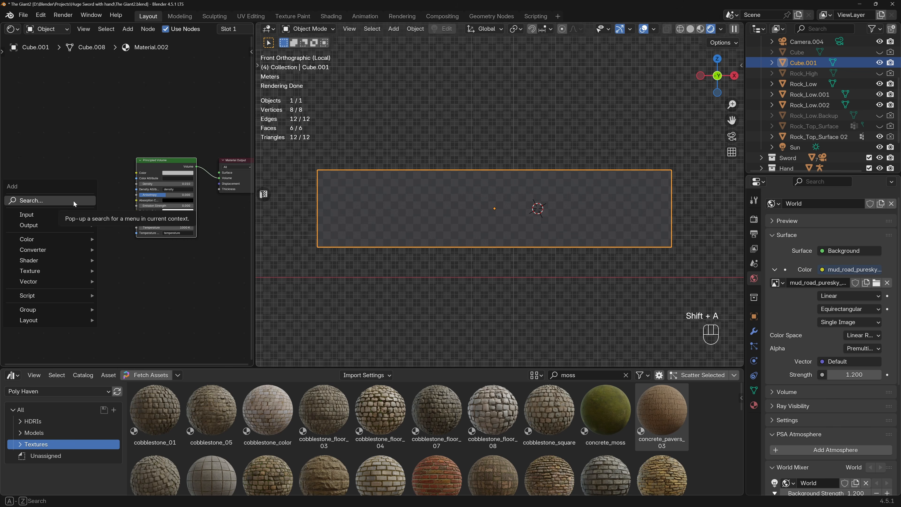
pyautogui.click(73, 201)
pyautogui.write('grad')
pyautogui.press('Return')
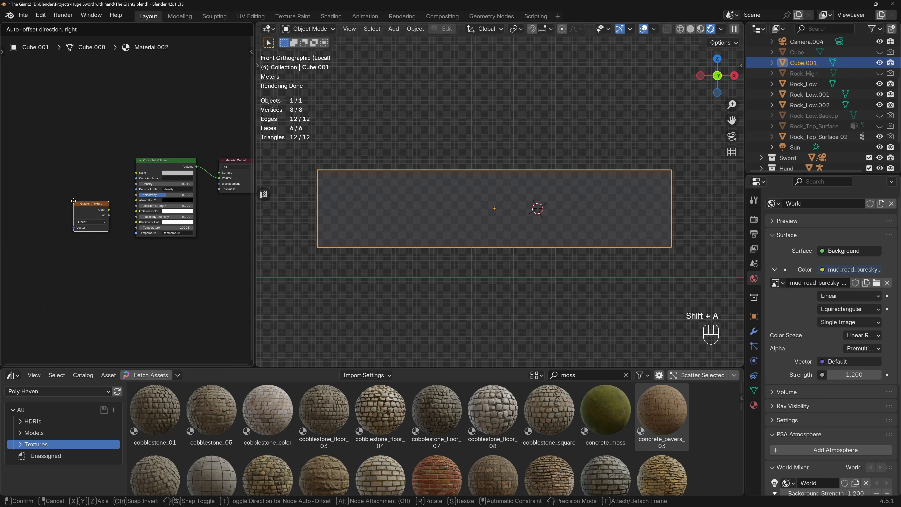
pyautogui.click(29, 197)
pyautogui.moveTo(28, 194); pyautogui.dragTo(136, 184)
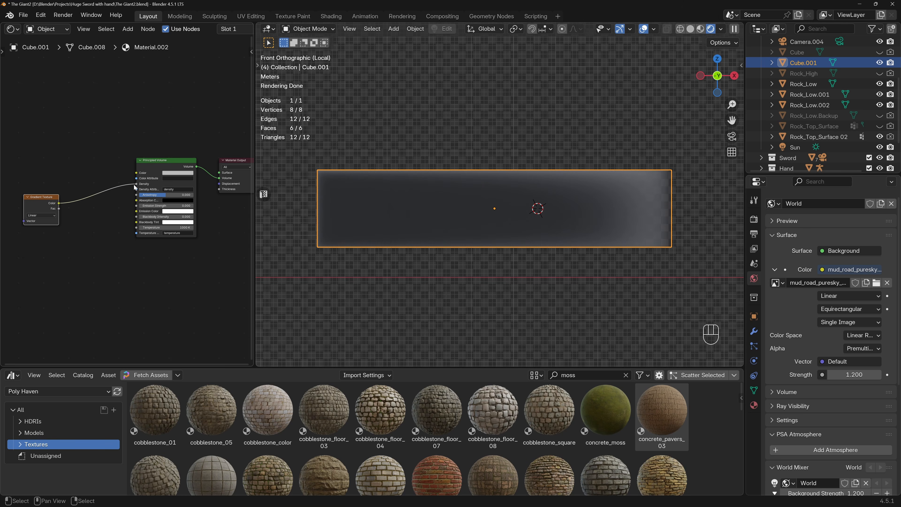
# Add Texture Coordinate and Mapping nodes to the Gradient Texture and drive the Mapping's Vector from the Object output.
pyautogui.moveTo(489, 190)
pyautogui.mouseDown(button='middle')
pyautogui.moveTo(523, 236)
pyautogui.moveTo(492, 218)
pyautogui.moveTo(384, 193)
pyautogui.moveTo(491, 207)
pyautogui.mouseUp(button='middle')
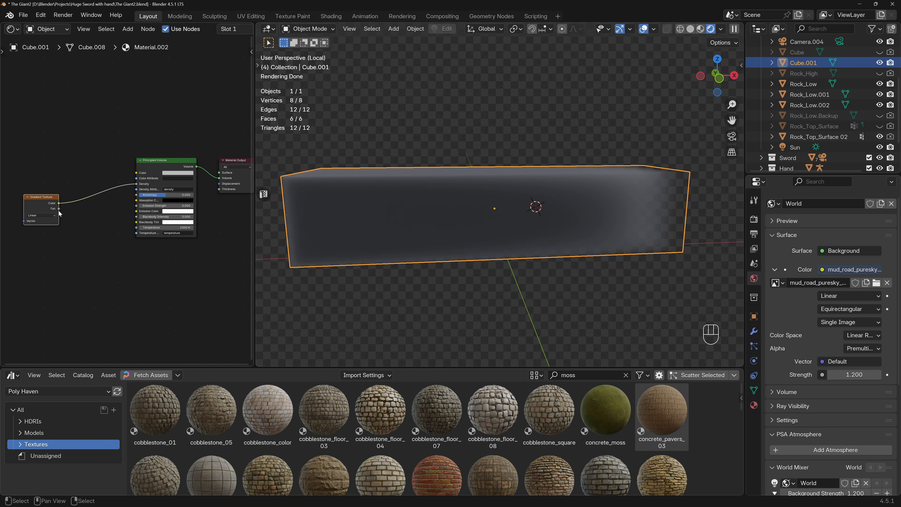
pyautogui.moveTo(41, 204); pyautogui.dragTo(105, 228, button='middle')
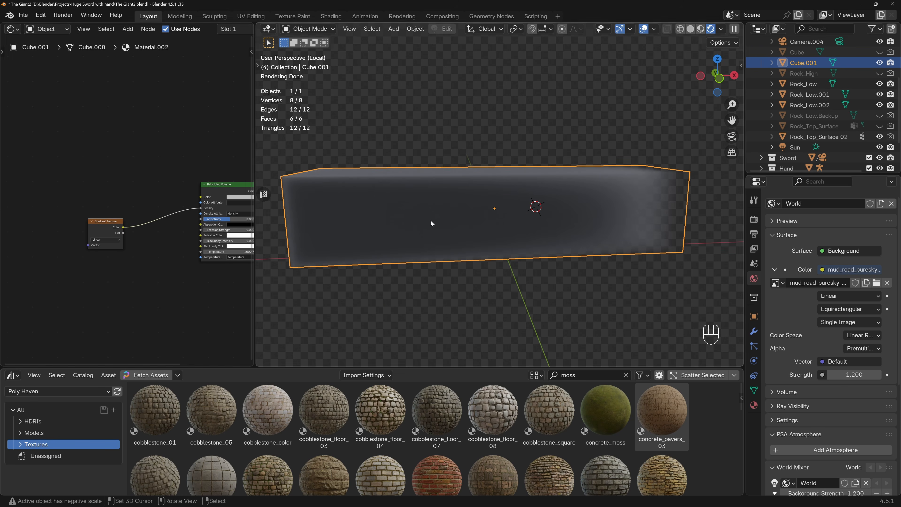
pyautogui.hotkey('ctrl', 't')
pyautogui.scroll(2, 80, 243)
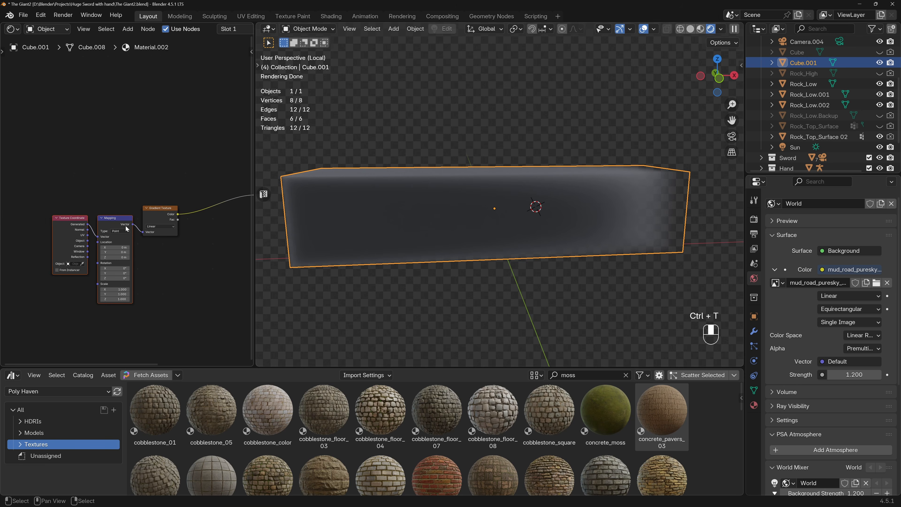
pyautogui.moveTo(72, 243); pyautogui.dragTo(88, 236)
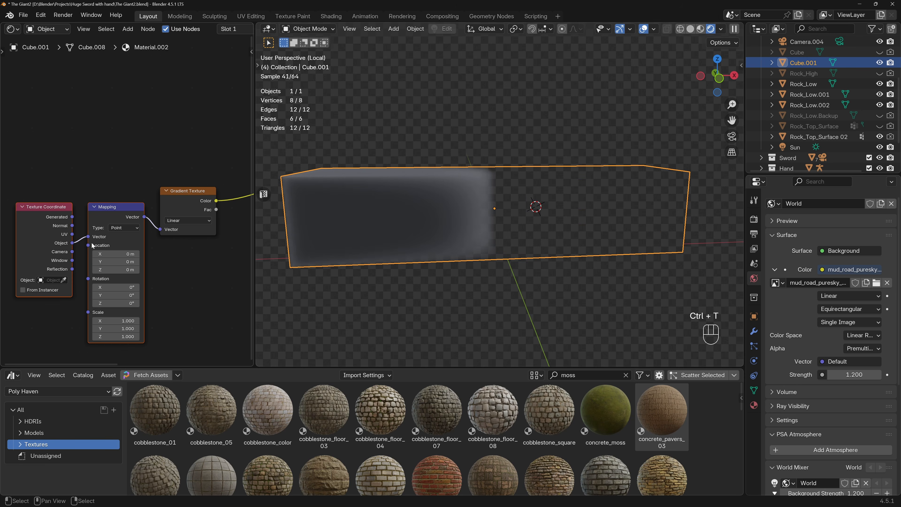
# Set the Mapping node's Y rotation to -90° so the gradient runs vertically through the cube.
pyautogui.click(116, 294)
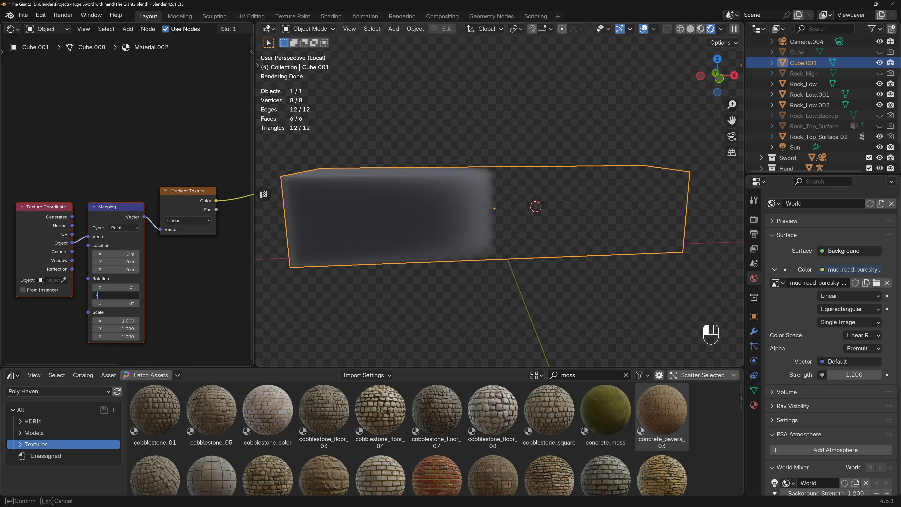
pyautogui.write('-90')
pyautogui.press('Return')
pyautogui.moveTo(461, 232); pyautogui.dragTo(452, 226, button='middle')
# Rearrange the Texture Coordinate, Mapping and Gradient Texture nodes to space them out in the node tree.
pyautogui.moveTo(123, 217); pyautogui.dragTo(86, 192)
pyautogui.scroll(-4, 152, 206)
pyautogui.moveTo(171, 209); pyautogui.dragTo(141, 225, button='middle')
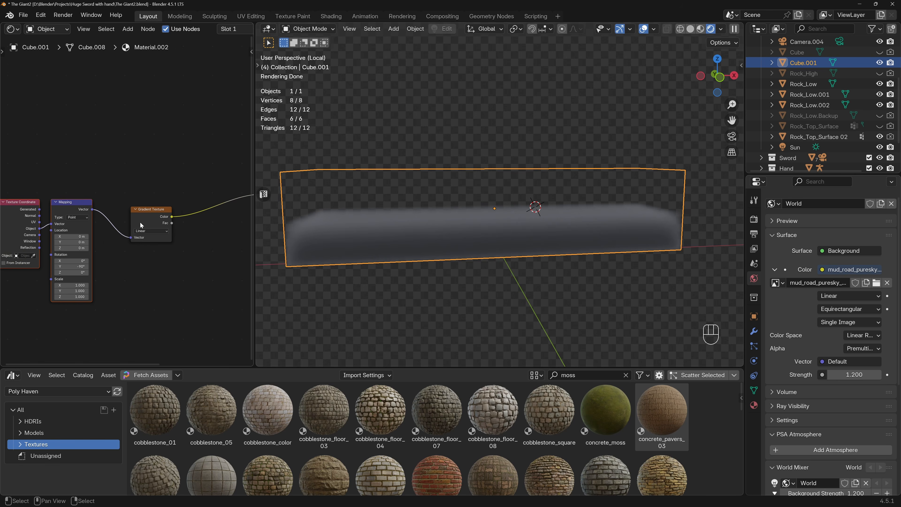
pyautogui.moveTo(74, 207); pyautogui.dragTo(68, 218)
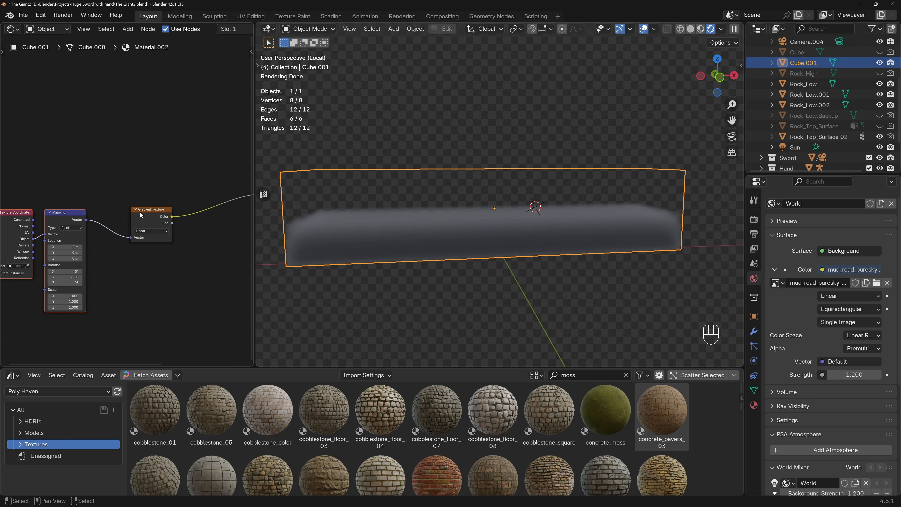
pyautogui.moveTo(160, 209); pyautogui.dragTo(151, 215)
pyautogui.scroll(-2, 138, 193)
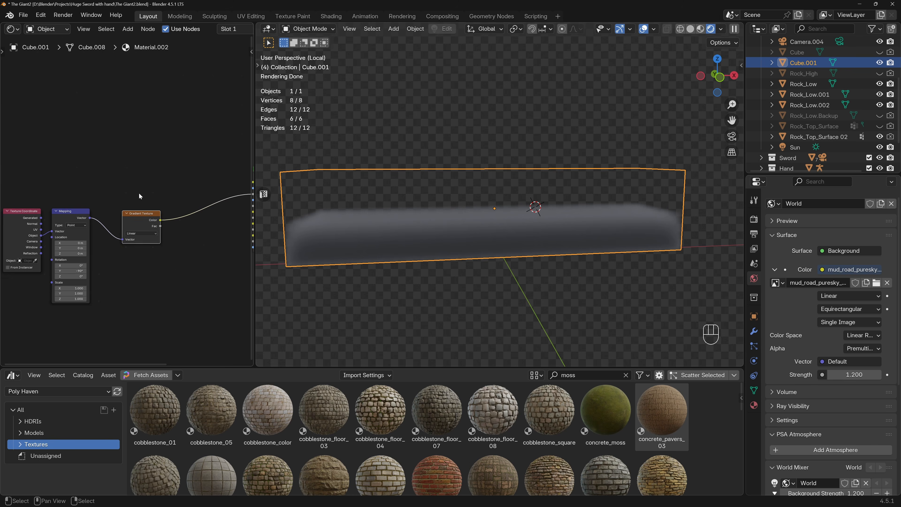
# Insert a Color Ramp between the Gradient Texture and the Principled Volume and move its black stop to 0.404.
pyautogui.moveTo(158, 201); pyautogui.dragTo(121, 210, button='middle')
pyautogui.hotkey('shift', 'a')
pyautogui.write('color ra')
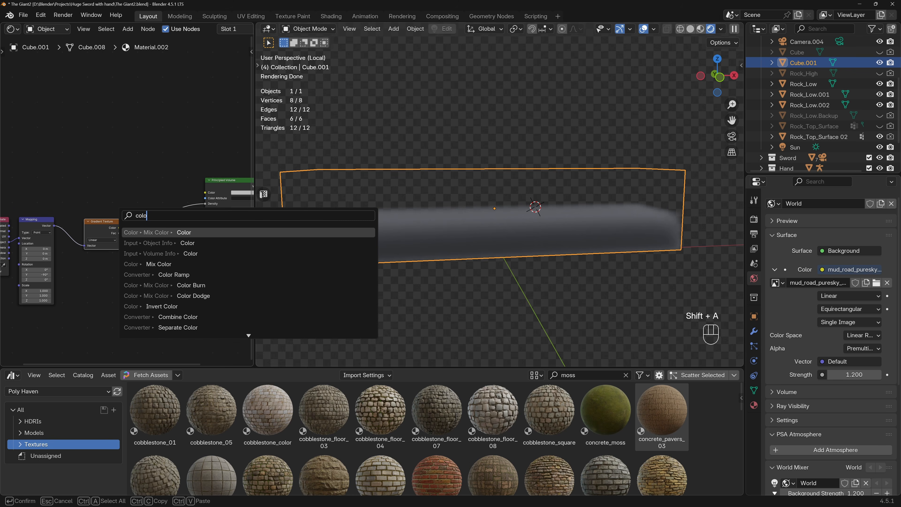
pyautogui.press('Return')
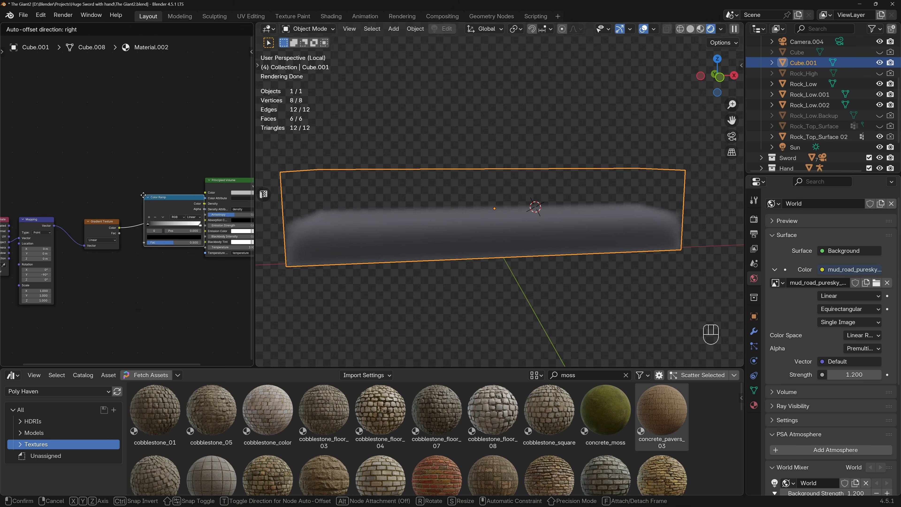
pyautogui.click(127, 193)
pyautogui.scroll(2, 128, 224)
pyautogui.moveTo(141, 225); pyautogui.dragTo(169, 225)
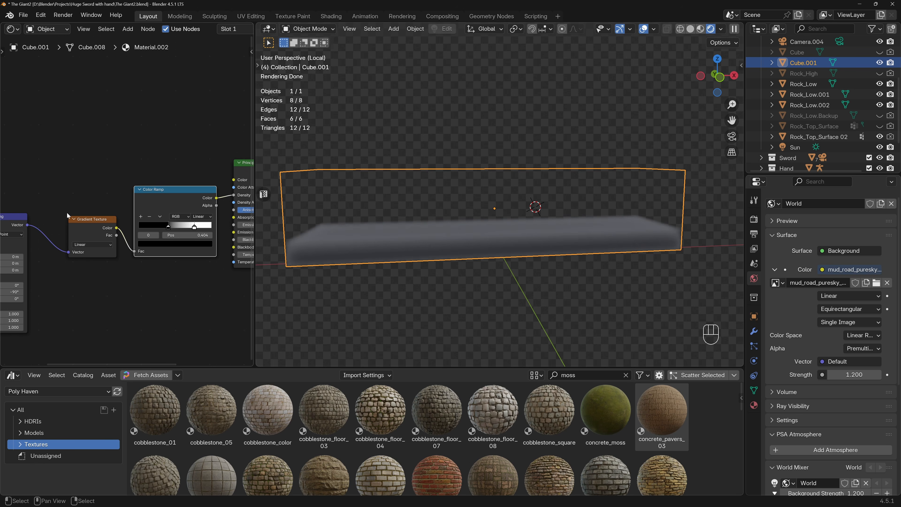
# Move the coordinate, mapping and gradient nodes away from the Color Ramp and add a Noise Texture above the Gradient Texture.
pyautogui.moveTo(44, 198); pyautogui.dragTo(86, 210, button='middle')
pyautogui.scroll(-6, 88, 210)
pyautogui.moveTo(20, 194); pyautogui.dragTo(104, 263)
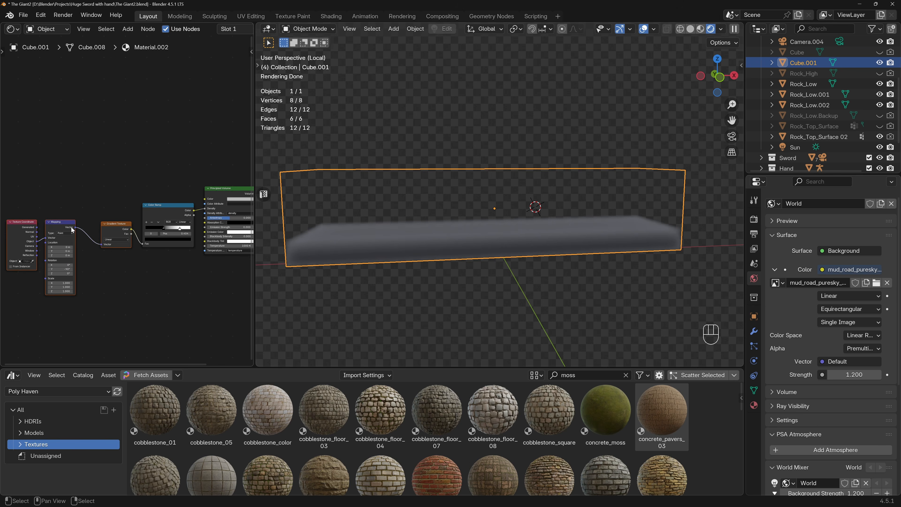
pyautogui.moveTo(59, 220); pyautogui.dragTo(15, 218)
pyautogui.moveTo(16, 220); pyautogui.dragTo(46, 254, button='middle')
pyautogui.hotkey('shift', 'a')
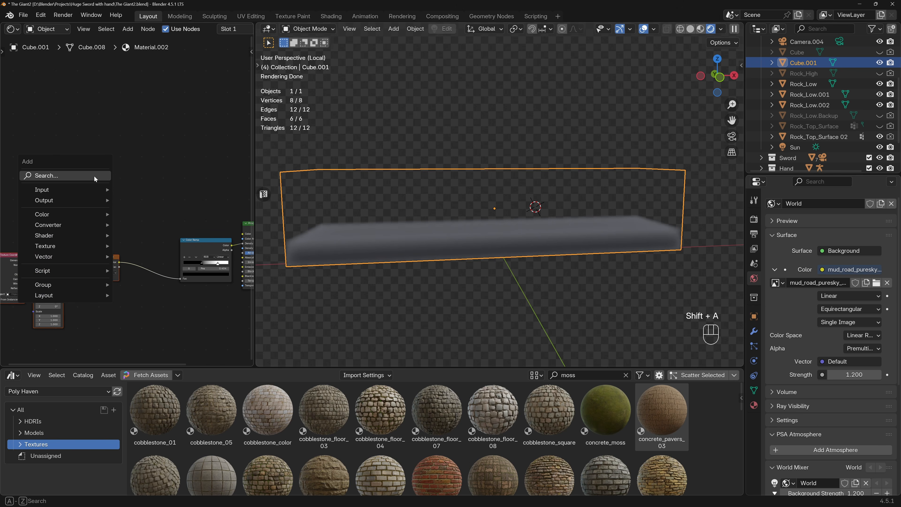
pyautogui.write('noise')
pyautogui.press('Return')
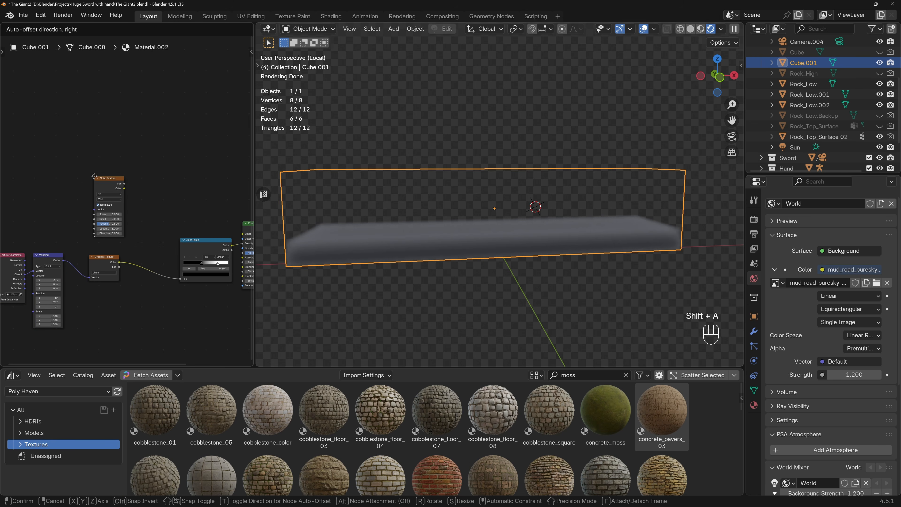
pyautogui.click(91, 173)
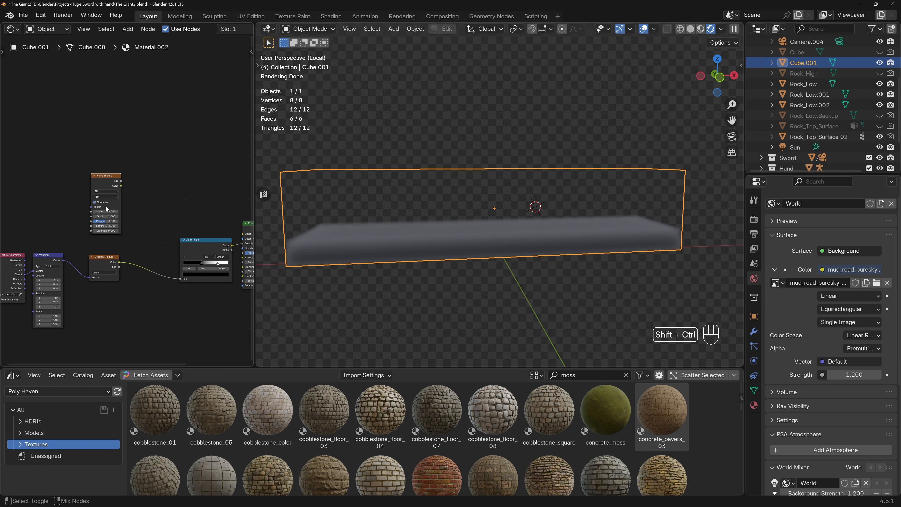
# Blend the Noise Texture and Gradient Texture through a Mix Color node feeding the Color Ramp, with Factor 0.337.
pyautogui.keyDown('ctrl'); pyautogui.keyDown('shift'); pyautogui.moveTo(107, 238); pyautogui.dragTo(106, 266, button='right'); pyautogui.keyUp('shift'); pyautogui.keyUp('ctrl')
pyautogui.moveTo(183, 223)
pyautogui.mouseDown()
pyautogui.moveTo(149, 244)
pyautogui.moveTo(156, 238)
pyautogui.mouseUp()
pyautogui.moveTo(198, 229); pyautogui.dragTo(137, 286)
pyautogui.scroll(5, 139, 256)
pyautogui.scroll(-2, 172, 231)
pyautogui.scroll(-1, 172, 232)
# Adjust the Color Ramp's stops for the mixed texture, moving the white stop to 0.978.
pyautogui.moveTo(248, 228); pyautogui.dragTo(197, 237, button='middle')
pyautogui.moveTo(201, 237); pyautogui.dragTo(228, 244)
pyautogui.moveTo(166, 238); pyautogui.dragTo(218, 239)
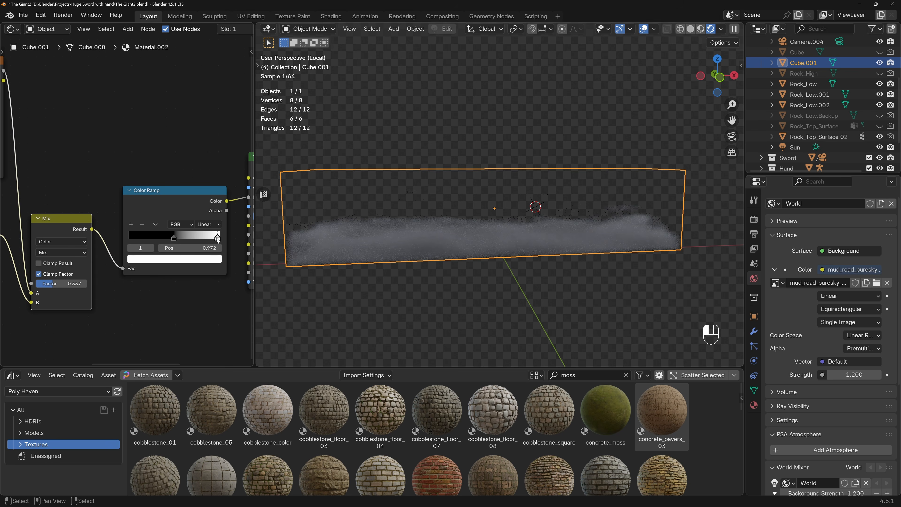
# Try the Subtract and Add blending modes on the Mix node with different factors and Color Ramp stop positions.
pyautogui.click(70, 251)
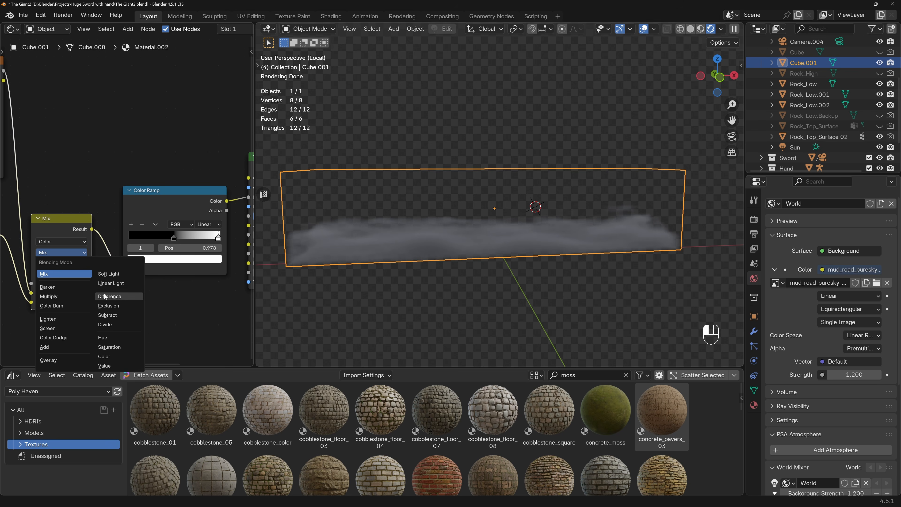
pyautogui.click(119, 315)
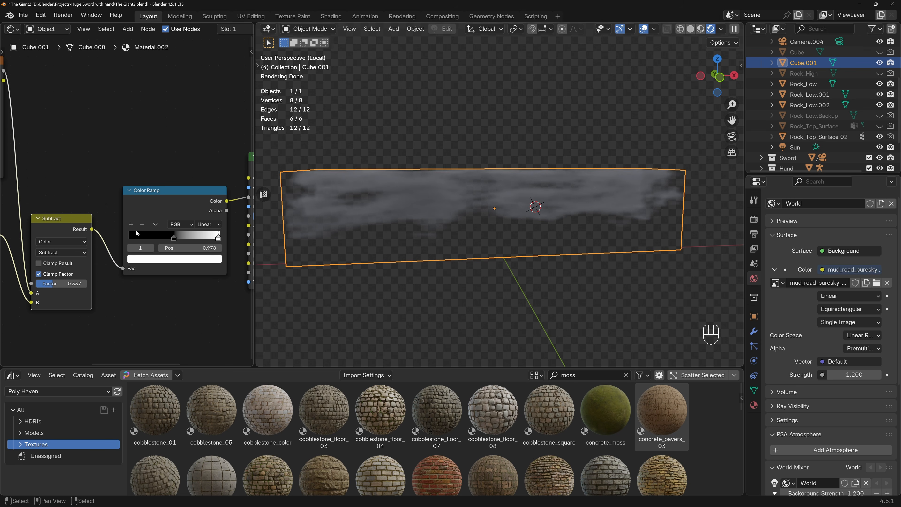
pyautogui.moveTo(173, 238); pyautogui.dragTo(218, 239)
pyautogui.click(68, 251)
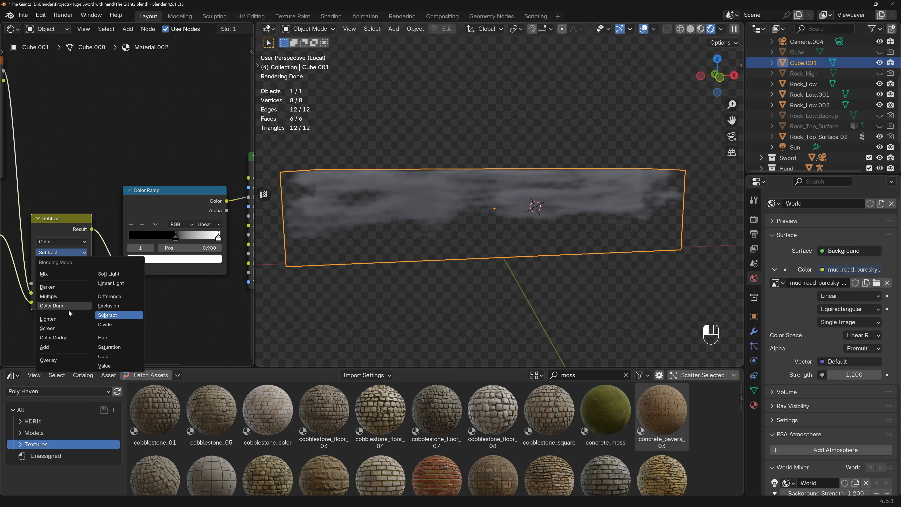
pyautogui.click(71, 340)
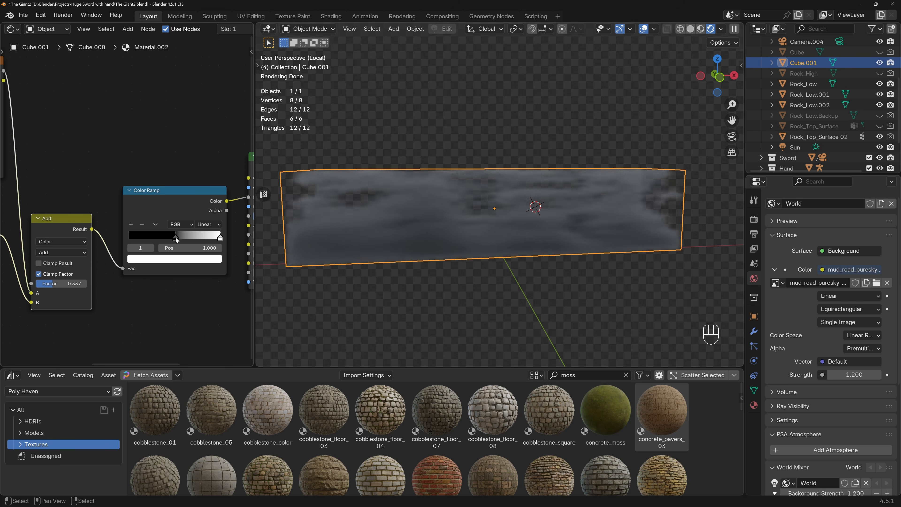
pyautogui.moveTo(176, 240); pyautogui.dragTo(180, 239)
pyautogui.moveTo(69, 284); pyautogui.dragTo(90, 284)
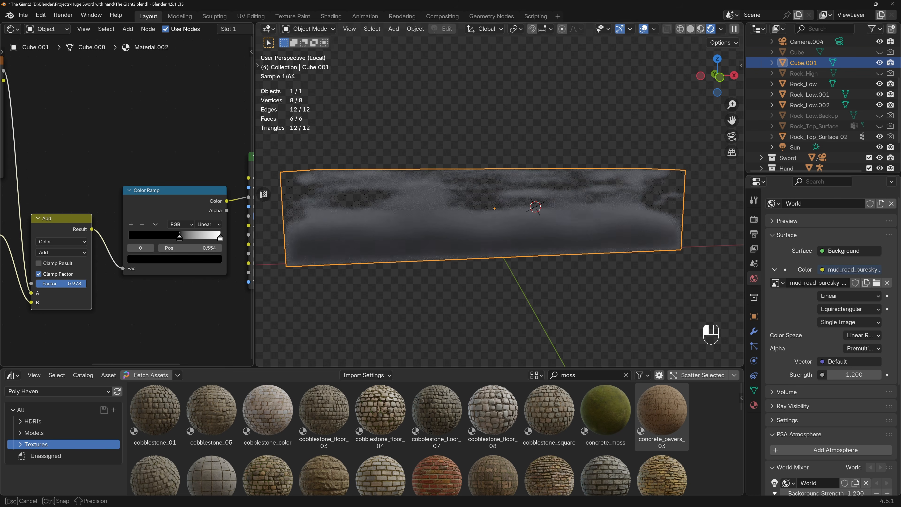
pyautogui.click(71, 251)
pyautogui.click(107, 314)
pyautogui.moveTo(85, 284); pyautogui.dragTo(106, 283)
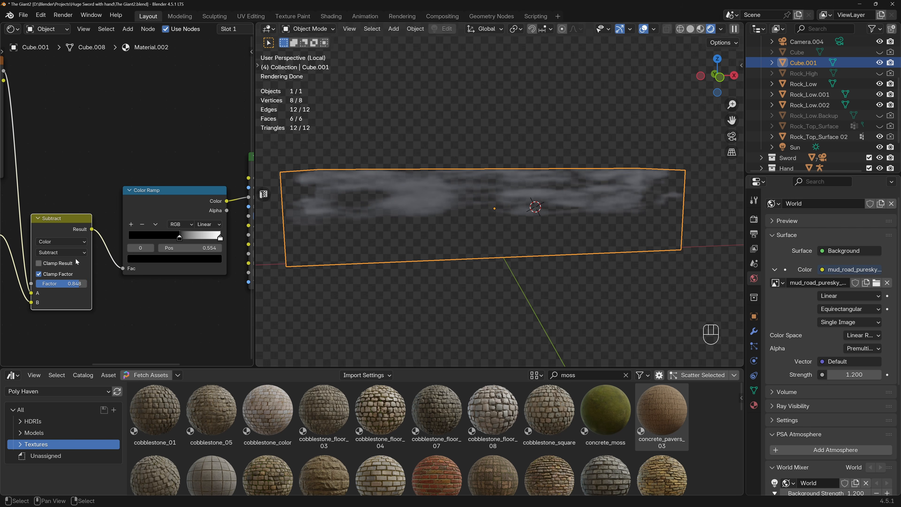
# Set the Mix node's blending mode to Overlay with Factor 0.385.
pyautogui.click(72, 252)
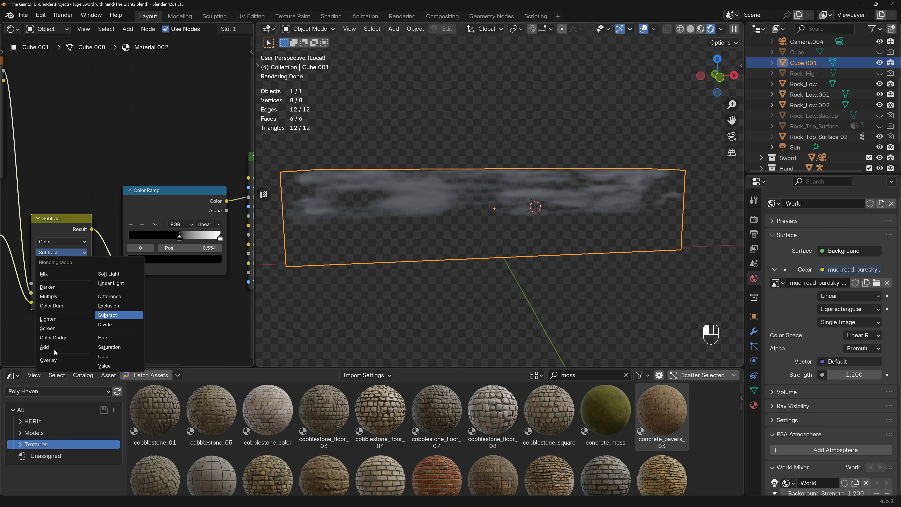
pyautogui.click(54, 360)
pyautogui.moveTo(80, 282); pyautogui.dragTo(55, 283)
# Preview the Color Ramp's output, move its black stop to about 0.45, and restore the Principled Volume output.
pyautogui.keyDown('ctrl'); pyautogui.keyDown('shift'); pyautogui.click(140, 198); pyautogui.keyUp('shift'); pyautogui.keyUp('ctrl')
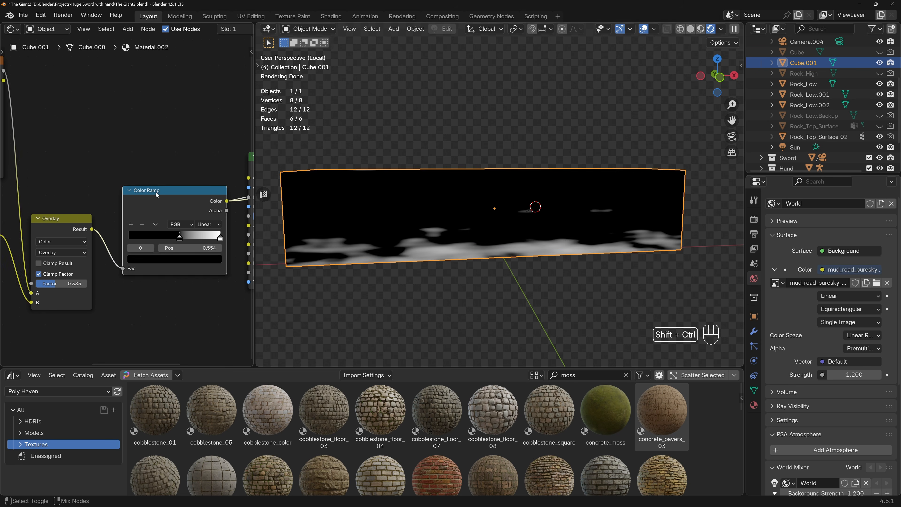
pyautogui.scroll(-2, 167, 201)
pyautogui.moveTo(170, 227); pyautogui.dragTo(163, 226)
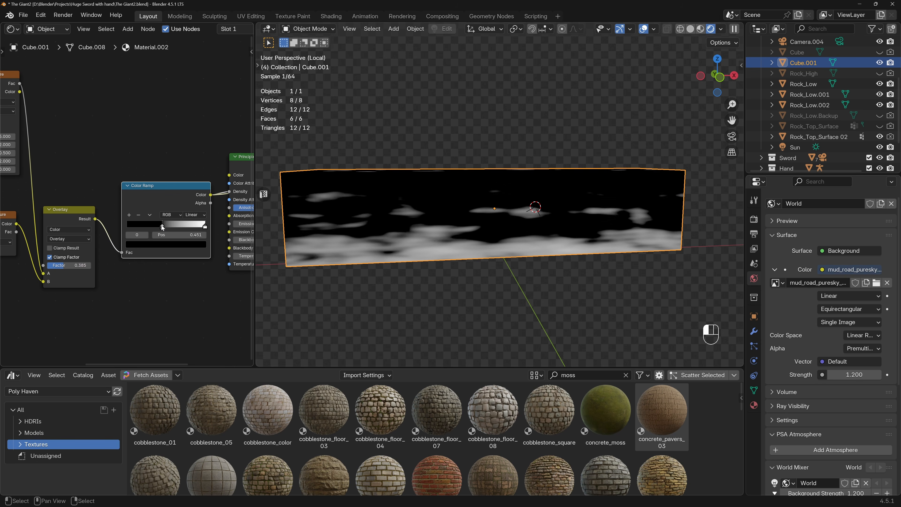
pyautogui.click(205, 226)
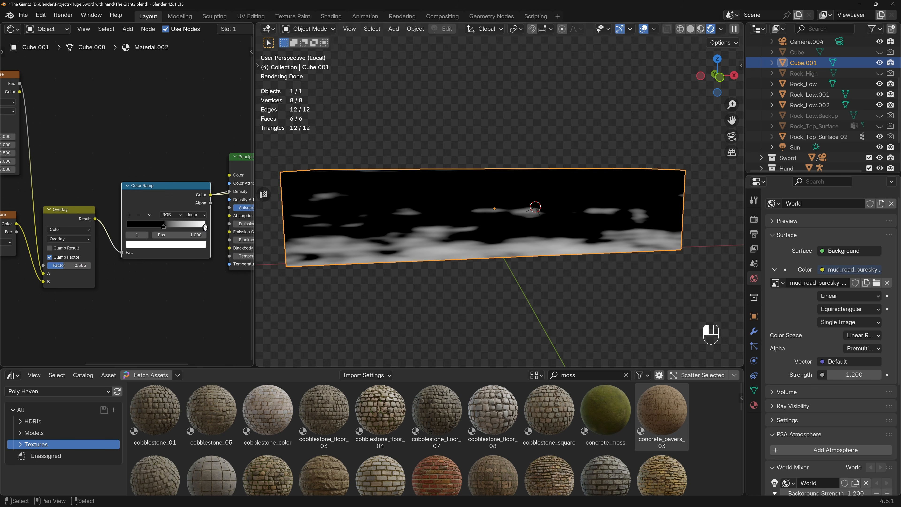
pyautogui.moveTo(133, 220); pyautogui.dragTo(102, 210, button='middle')
pyautogui.moveTo(221, 190); pyautogui.dragTo(194, 244, button='middle')
# Switch the Noise Texture to 4D and set Scale 6.410, Detail 3.200 and Roughness 0.481.
pyautogui.scroll(4, 116, 178)
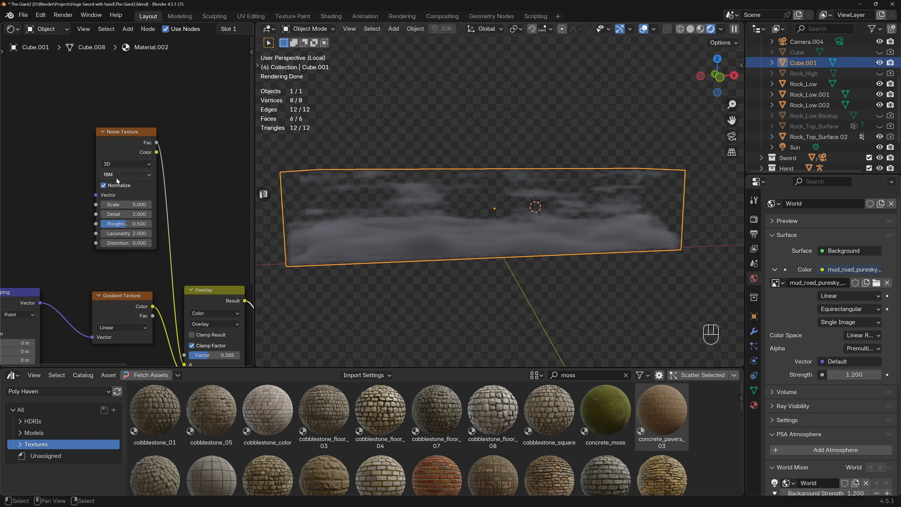
pyautogui.click(120, 164)
pyautogui.click(119, 219)
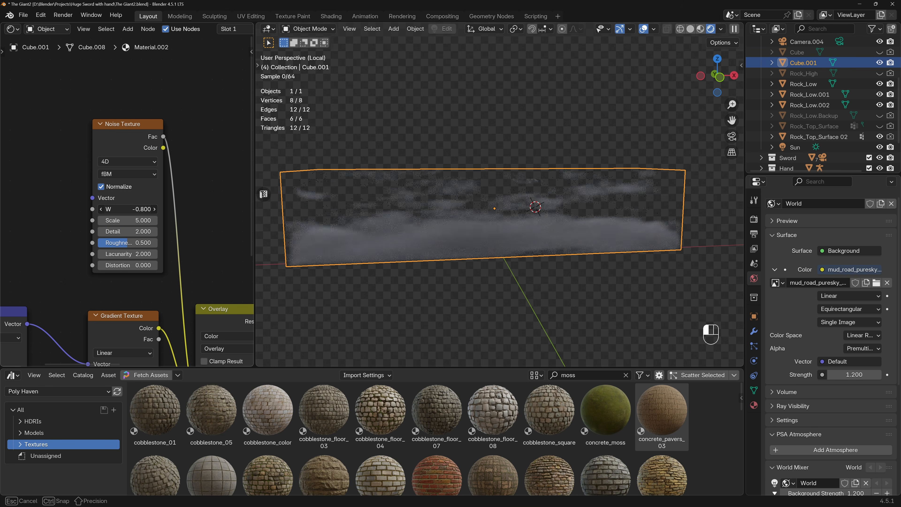
pyautogui.hotkey('ctrl', 'z')
pyautogui.keyDown('shift'); pyautogui.moveTo(137, 220); pyautogui.dragTo(164, 223); pyautogui.keyUp('shift')
pyautogui.moveTo(422, 204); pyautogui.dragTo(418, 228, button='middle')
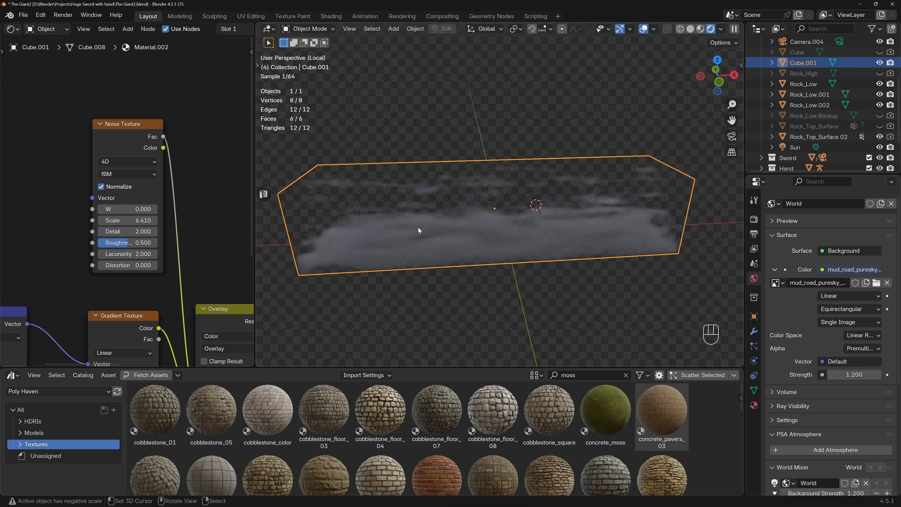
pyautogui.moveTo(141, 244); pyautogui.dragTo(145, 218)
# Refine the Color Ramp's contrast by lowering the black stop slightly and moving the white stop to 0.687.
pyautogui.scroll(-4, 146, 219)
pyautogui.moveTo(161, 225); pyautogui.dragTo(99, 181, button='middle')
pyautogui.moveTo(453, 210); pyautogui.dragTo(457, 188, button='middle')
pyautogui.moveTo(167, 270); pyautogui.dragTo(124, 258, button='middle')
pyautogui.moveTo(195, 238); pyautogui.dragTo(232, 239)
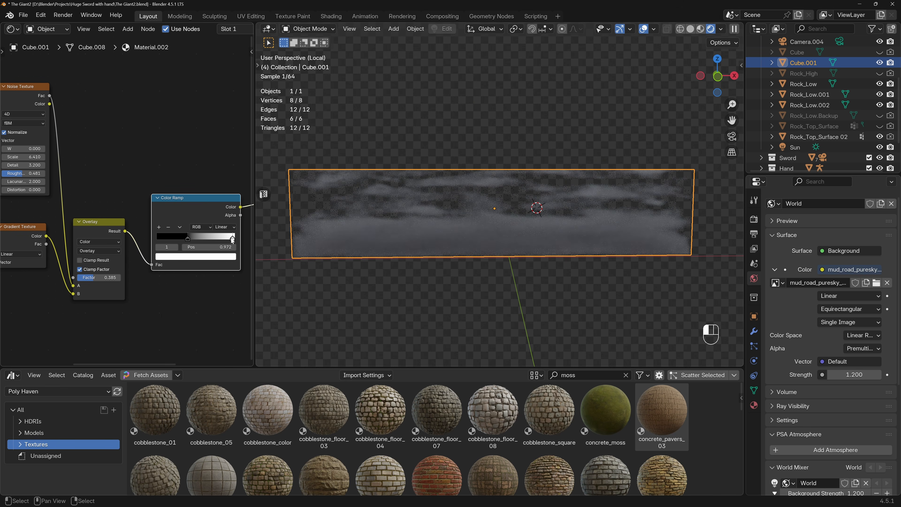
pyautogui.moveTo(185, 250); pyautogui.dragTo(366, 255, button='middle')
pyautogui.moveTo(103, 271)
pyautogui.mouseDown()
pyautogui.moveTo(95, 272)
pyautogui.moveTo(118, 272)
pyautogui.mouseUp()
pyautogui.moveTo(163, 262); pyautogui.dragTo(109, 253, button='middle')
pyautogui.keyDown('shift'); pyautogui.moveTo(198, 254); pyautogui.dragTo(65, 247, button='middle'); pyautogui.keyUp('shift')
pyautogui.scroll(-2, 172, 226)
pyautogui.moveTo(173, 226)
pyautogui.keyDown('shift'); pyautogui.mouseDown(button='middle')
pyautogui.moveTo(135, 233)
pyautogui.moveTo(156, 221)
pyautogui.mouseUp(button='middle'); pyautogui.keyUp('shift')
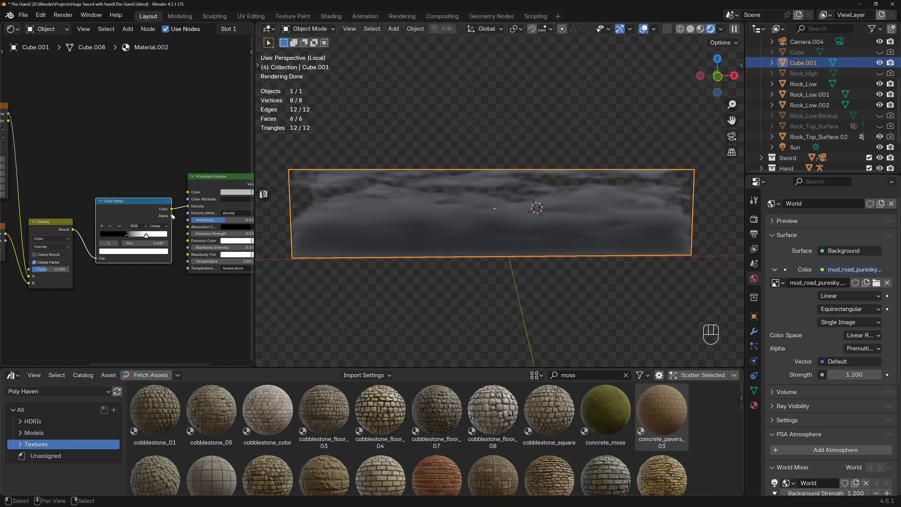
# Darken the Color Ramp's white stop to a dark grey to thin the fog.
pyautogui.scroll(2, 173, 217)
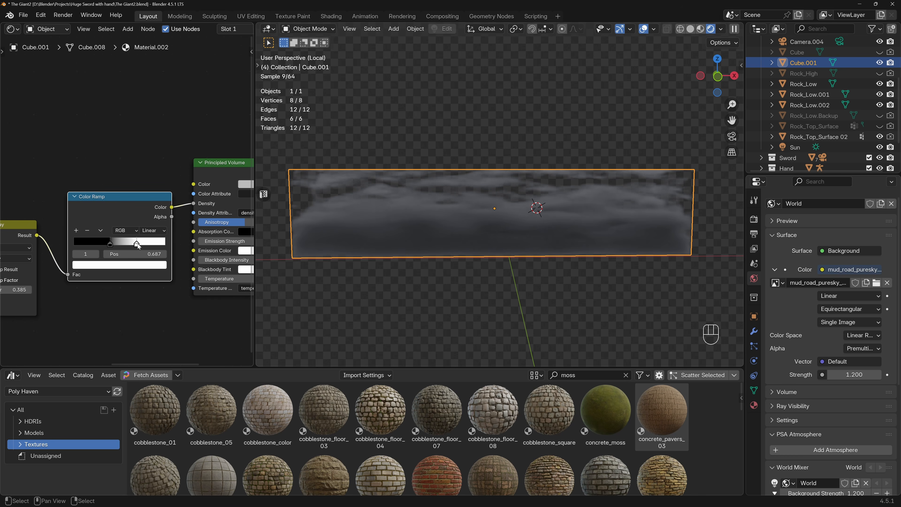
pyautogui.click(144, 264)
pyautogui.moveTo(151, 138); pyautogui.dragTo(151, 168)
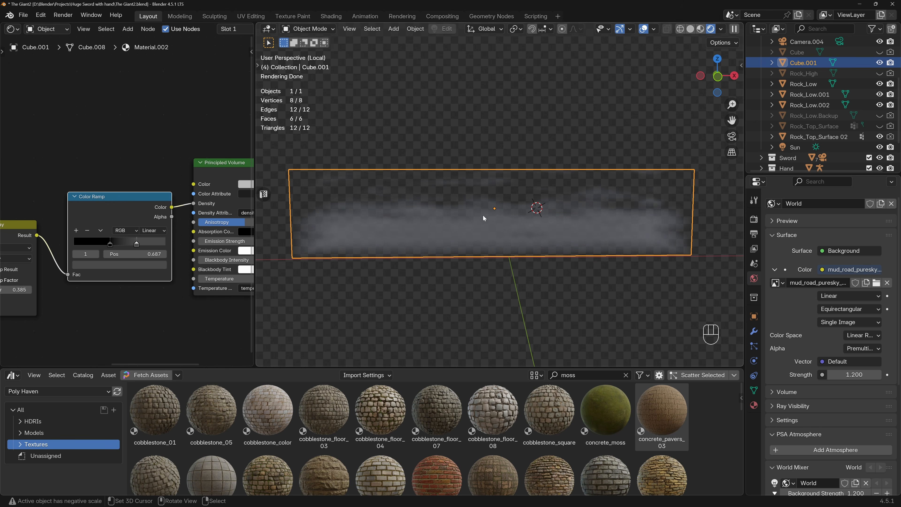
# Leave local view to see the whole scene through the camera and hide the viewport overlays.
pyautogui.press('/')
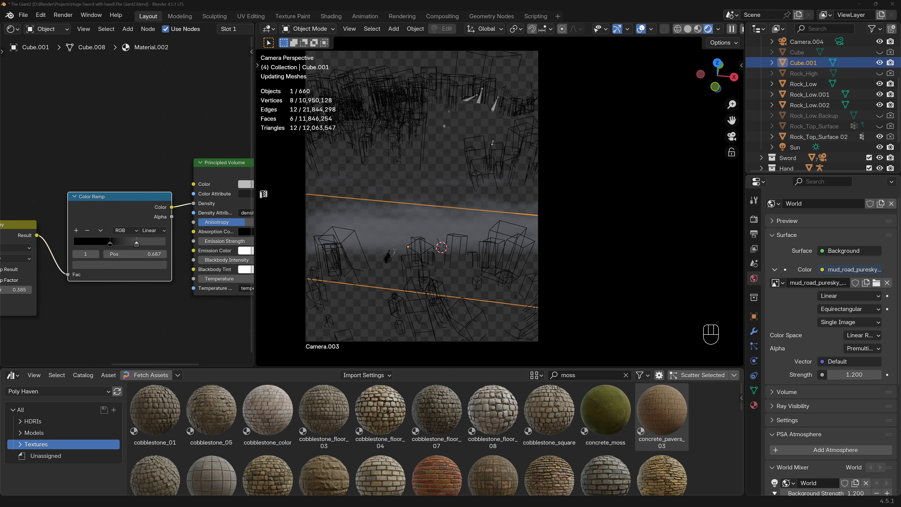
pyautogui.click(640, 31)
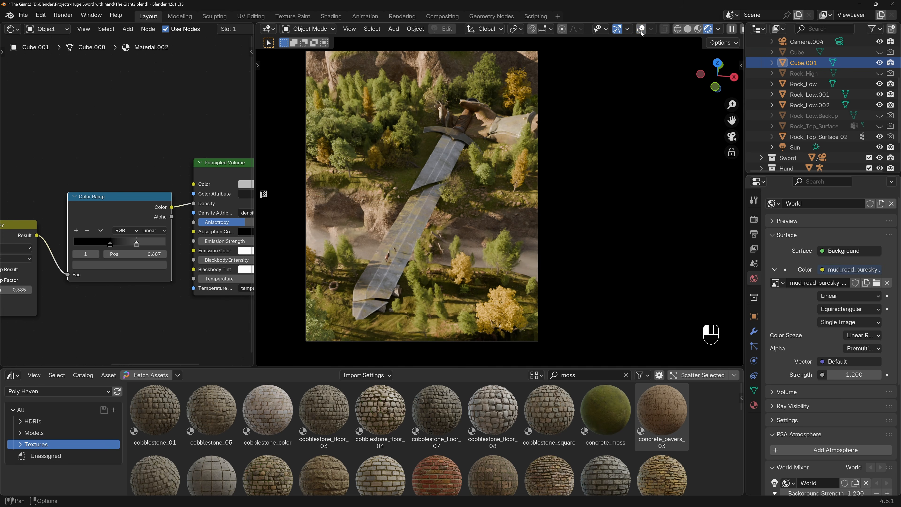
# Move the Color Ramp's grey stop to 0.610 while judging the fog in the camera render.
pyautogui.moveTo(146, 238); pyautogui.dragTo(135, 234, button='middle')
pyautogui.moveTo(125, 240)
pyautogui.mouseDown()
pyautogui.moveTo(135, 240)
pyautogui.moveTo(113, 240)
pyautogui.mouseUp()
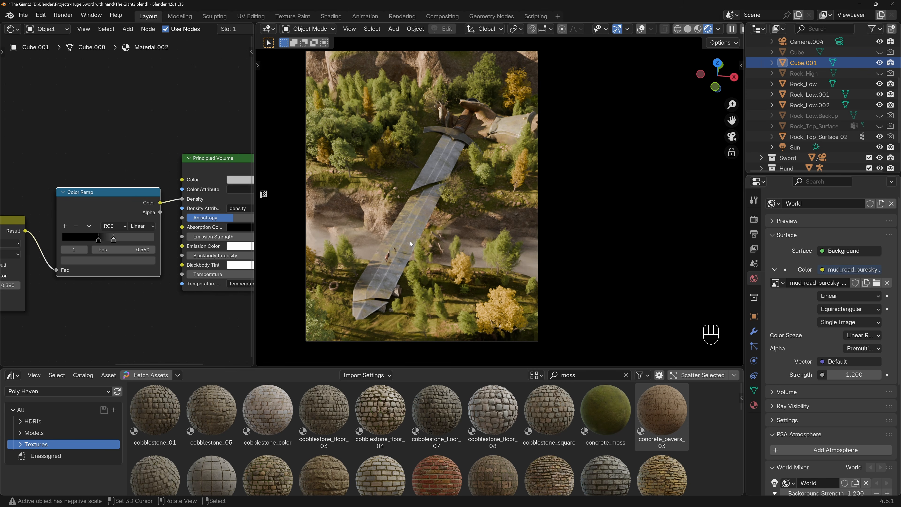
pyautogui.keyDown('shift'); pyautogui.moveTo(18, 232); pyautogui.dragTo(161, 227, button='middle'); pyautogui.keyUp('shift')
pyautogui.keyDown('shift'); pyautogui.moveTo(76, 140); pyautogui.dragTo(111, 209, button='middle'); pyautogui.keyUp('shift')
pyautogui.moveTo(105, 198); pyautogui.dragTo(196, 199)
pyautogui.keyDown('shift'); pyautogui.moveTo(181, 245); pyautogui.dragTo(102, 204, button='middle'); pyautogui.keyUp('shift')
pyautogui.moveTo(152, 266); pyautogui.dragTo(157, 266)
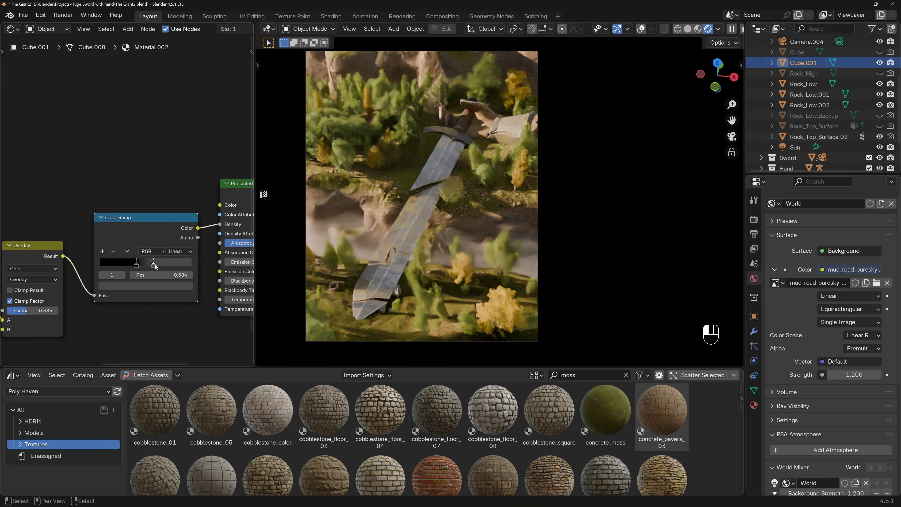
# Try driving the Principled Volume's Emission Strength from the Color Ramp instead of Density, with Density at 0.
pyautogui.keyDown('shift'); pyautogui.moveTo(204, 231); pyautogui.dragTo(168, 221, button='middle'); pyautogui.keyUp('shift')
pyautogui.moveTo(184, 215); pyautogui.dragTo(184, 252)
pyautogui.keyDown('shift'); pyautogui.moveTo(216, 215); pyautogui.dragTo(156, 217, button='middle'); pyautogui.keyUp('shift')
pyautogui.moveTo(187, 216); pyautogui.dragTo(174, 215)
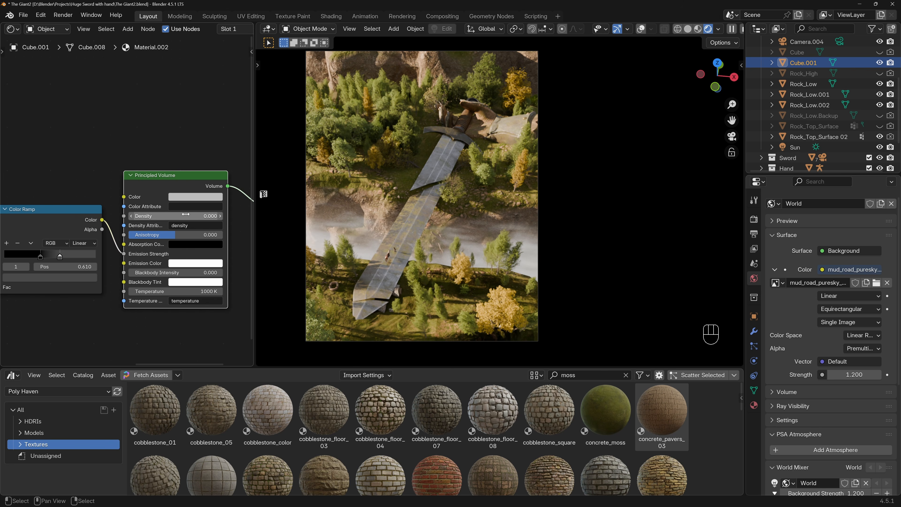
# Change the Principled Volume's Emission Color from white to a dark bluish grey.
pyautogui.keyDown('shift'); pyautogui.moveTo(209, 266); pyautogui.dragTo(227, 269, button='middle'); pyautogui.keyUp('shift')
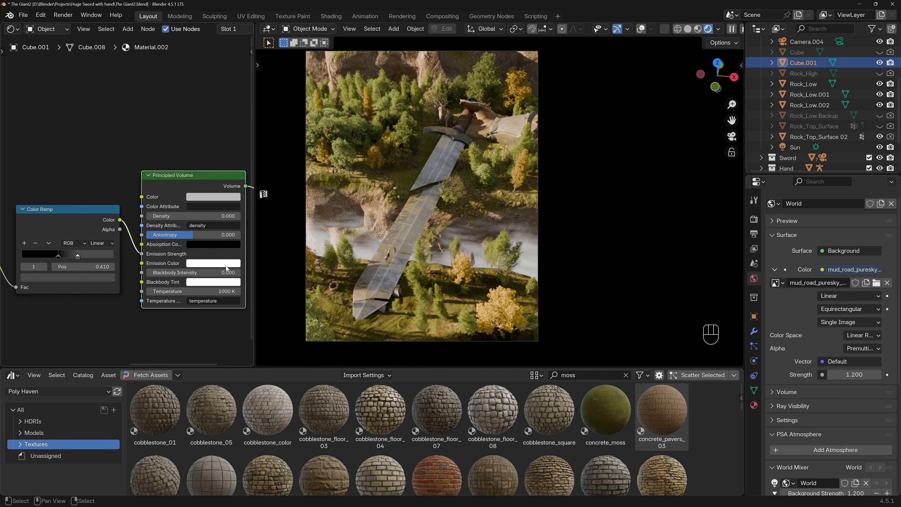
pyautogui.click(220, 263)
pyautogui.moveTo(265, 144)
pyautogui.mouseDown()
pyautogui.moveTo(265, 165)
pyautogui.moveTo(216, 166)
pyautogui.moveTo(227, 155)
pyautogui.mouseUp()
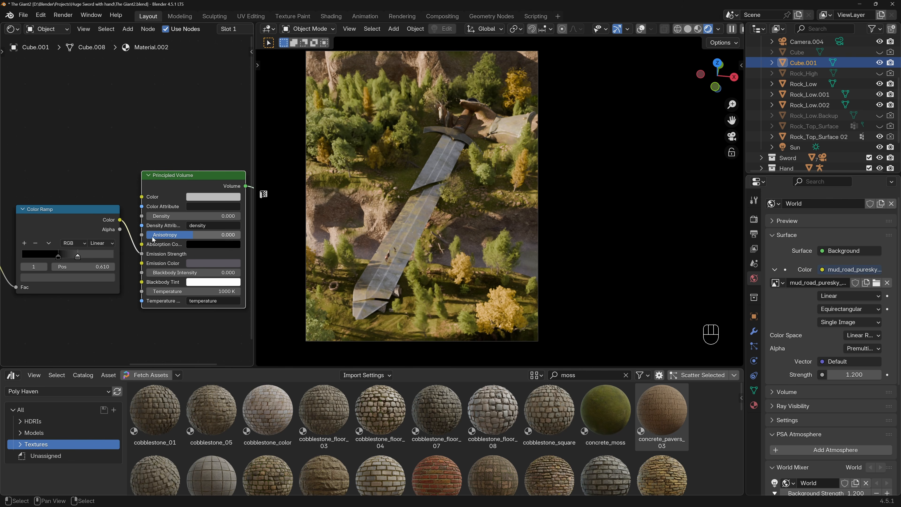
# Set the Principled Volume's Anisotropy to 0.578 and reconnect the Color Ramp's Color output to Density.
pyautogui.moveTo(189, 237); pyautogui.dragTo(206, 237)
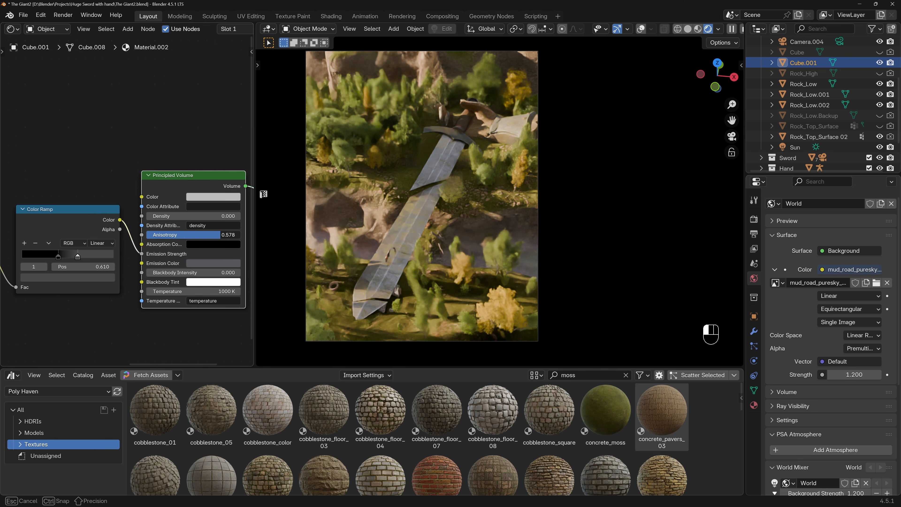
pyautogui.moveTo(141, 254); pyautogui.dragTo(138, 216)
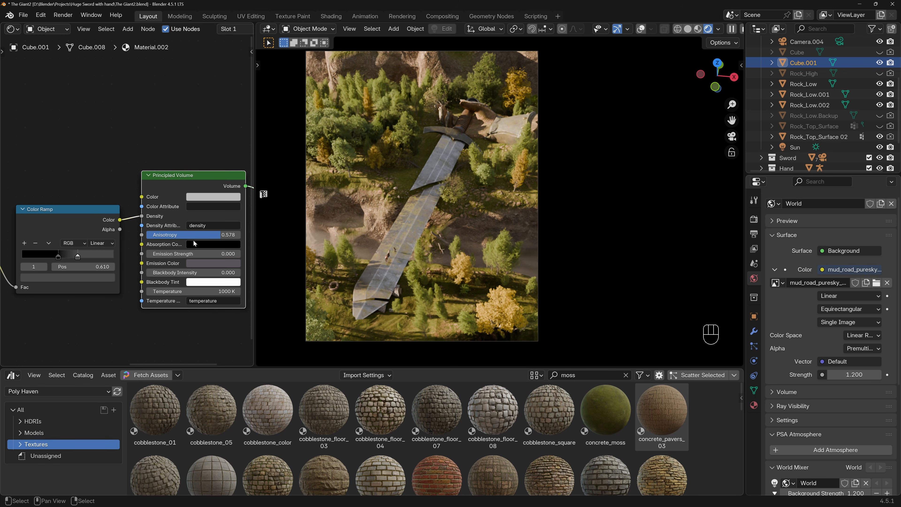
# Give the Principled Volume a bluish grey Color and a light orange Emission Color, with Anisotropy at 0.517.
pyautogui.click(217, 198)
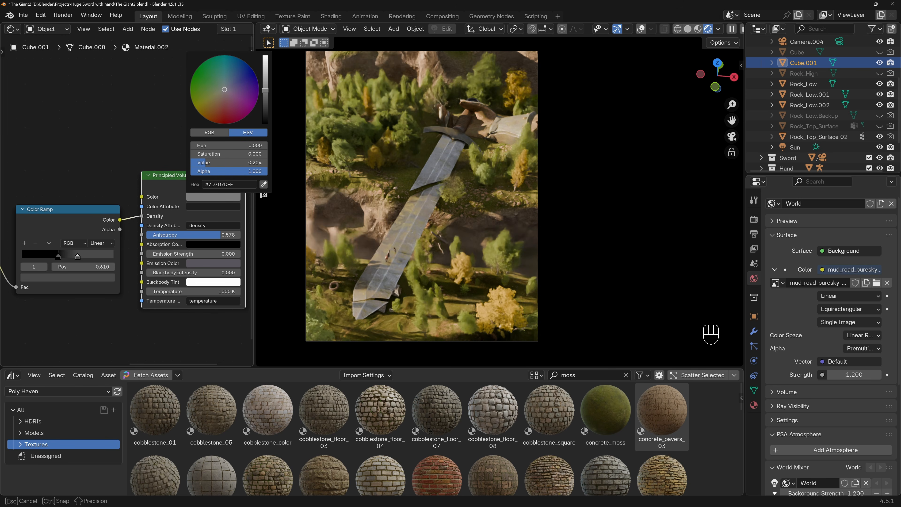
pyautogui.moveTo(265, 70)
pyautogui.mouseDown()
pyautogui.moveTo(228, 90)
pyautogui.moveTo(267, 70)
pyautogui.mouseUp()
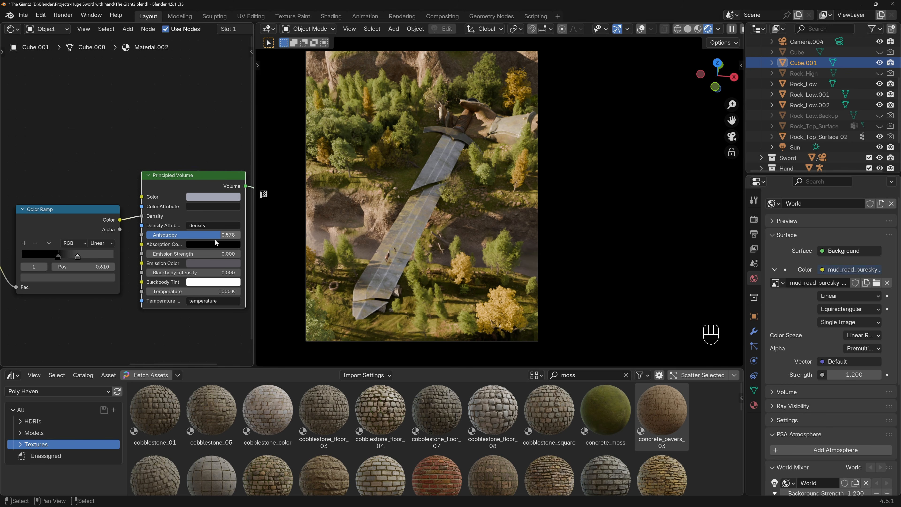
pyautogui.click(209, 263)
pyautogui.moveTo(229, 157); pyautogui.dragTo(265, 124)
pyautogui.moveTo(228, 171)
pyautogui.mouseDown()
pyautogui.moveTo(226, 164)
pyautogui.moveTo(216, 174)
pyautogui.mouseUp()
pyautogui.moveTo(213, 253); pyautogui.dragTo(216, 235)
# Set the fog's Noise Texture to W 0, Scale 5.570, Detail 4.000 and Roughness 0.626.
pyautogui.keyDown('shift'); pyautogui.moveTo(67, 243); pyautogui.dragTo(152, 226, button='middle'); pyautogui.keyUp('shift')
pyautogui.scroll(-3, 96, 220)
pyautogui.scroll(5, 57, 187)
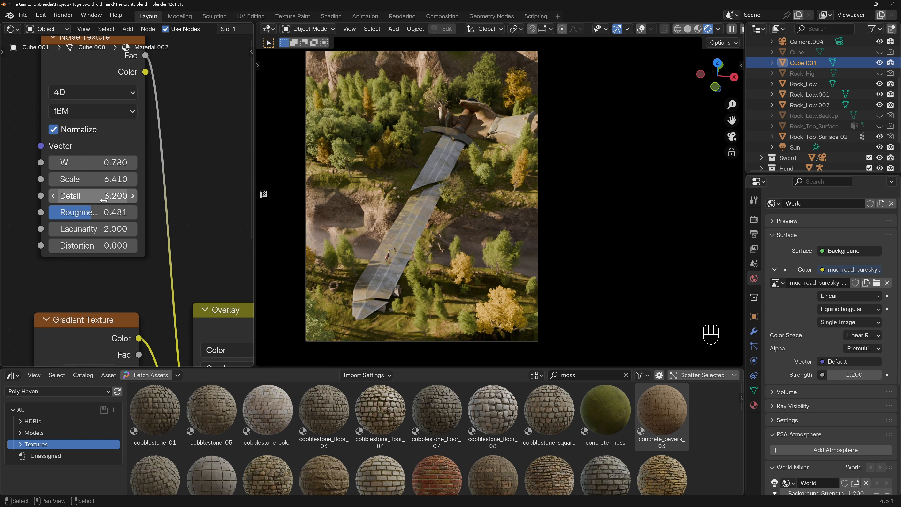
pyautogui.keyDown('shift'); pyautogui.moveTo(107, 179); pyautogui.dragTo(120, 163); pyautogui.keyUp('shift')
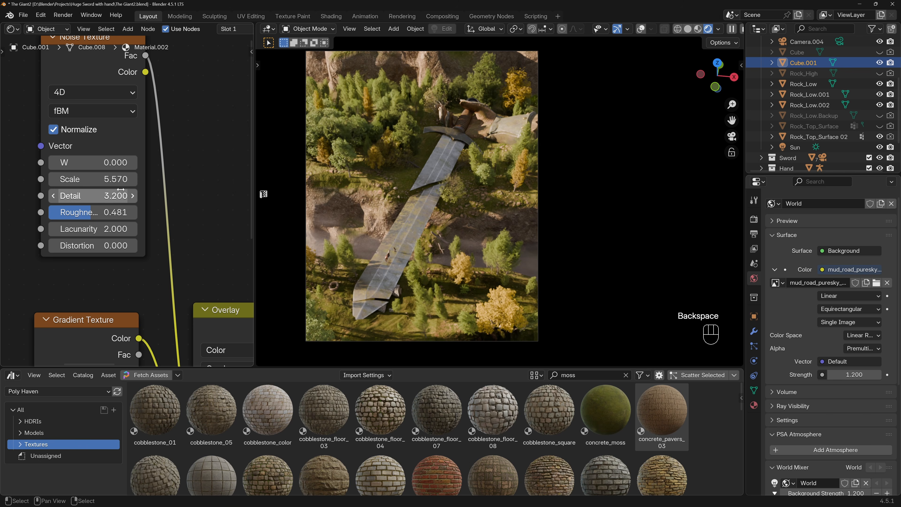
pyautogui.moveTo(117, 195); pyautogui.dragTo(108, 212)
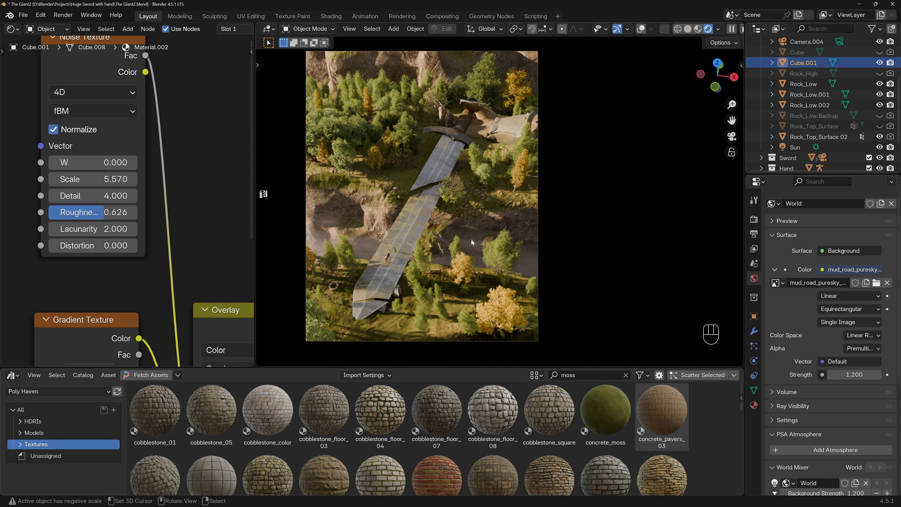
pyautogui.scroll(-2, 471, 240)
pyautogui.scroll(1, 452, 235)
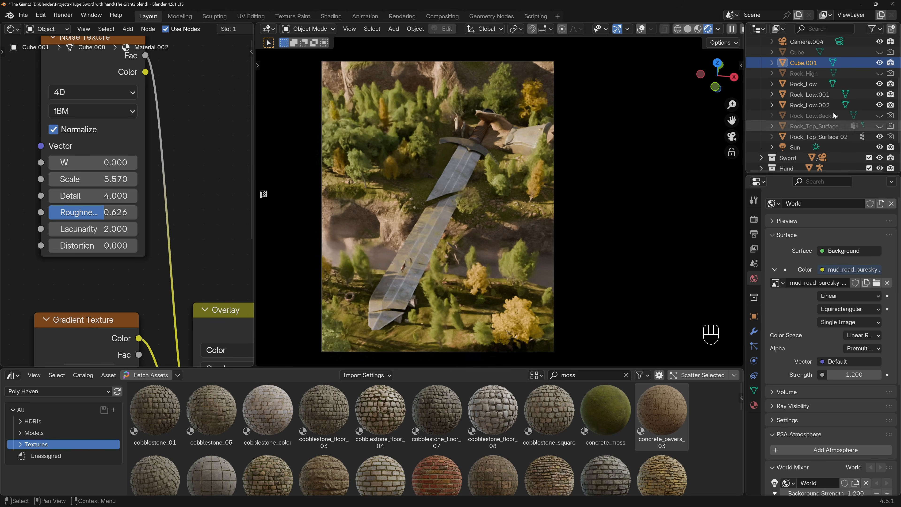
# Rename the fog cube as "Fog between rocks" and toggle its viewport visibility to compare the render with and without it.
pyautogui.doubleClick(804, 63)
pyautogui.scroll(3, 805, 65)
pyautogui.write('Fog between')
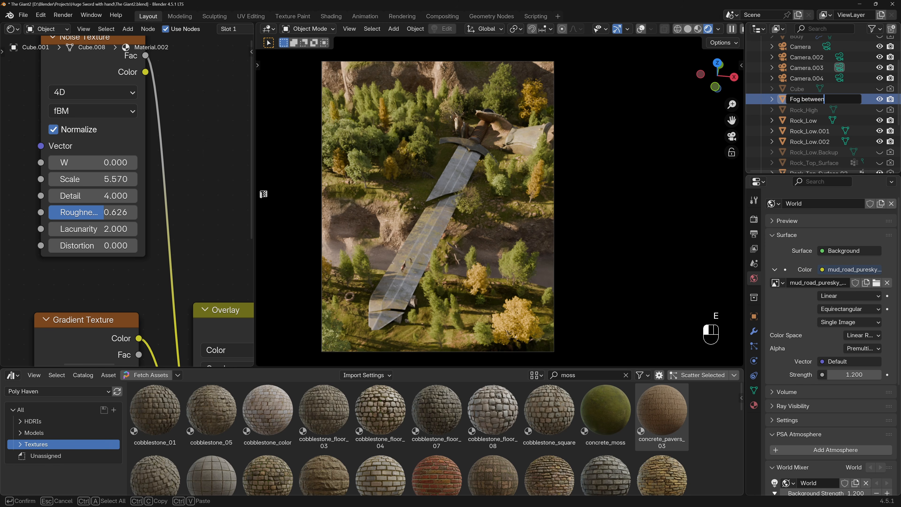
pyautogui.write(' rocks')
pyautogui.press('Return')
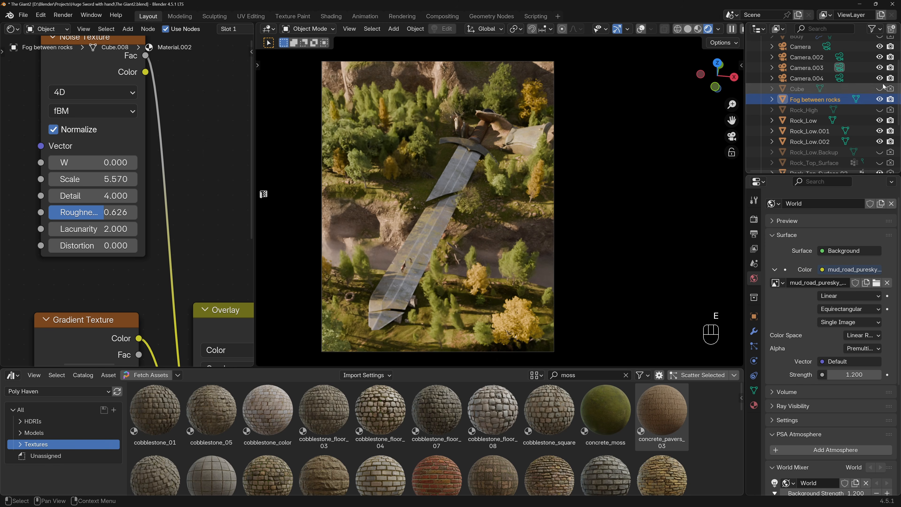
pyautogui.click(880, 101)
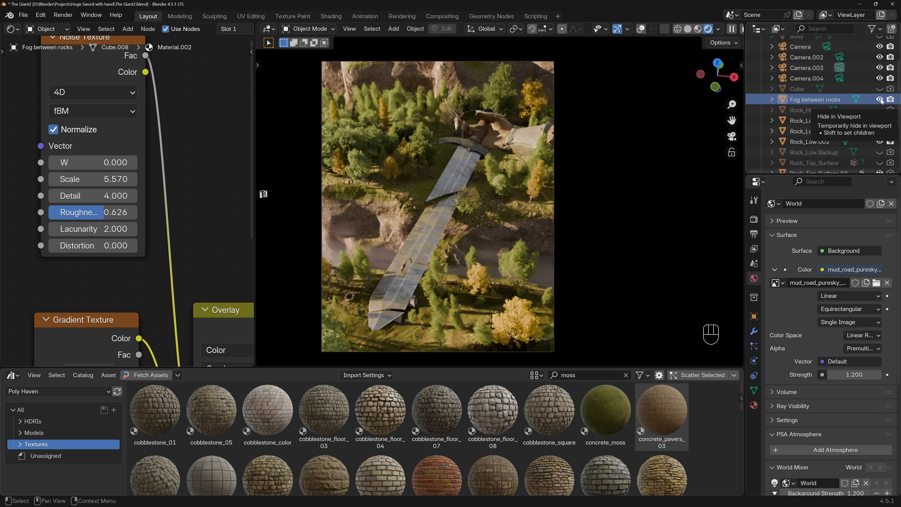
# Review the fog material's chain from the Mapping node to the Color Ramp and save the file.
pyautogui.scroll(-2, 196, 239)
pyautogui.keyDown('shift'); pyautogui.moveTo(86, 254); pyautogui.dragTo(116, 230, button='middle'); pyautogui.keyUp('shift')
pyautogui.scroll(2, 121, 255)
pyautogui.moveTo(124, 264)
pyautogui.keyDown('shift'); pyautogui.mouseDown()
pyautogui.moveTo(149, 263)
pyautogui.moveTo(120, 263)
pyautogui.mouseUp(); pyautogui.keyUp('shift')
pyautogui.moveTo(181, 237); pyautogui.dragTo(133, 252, button='middle')
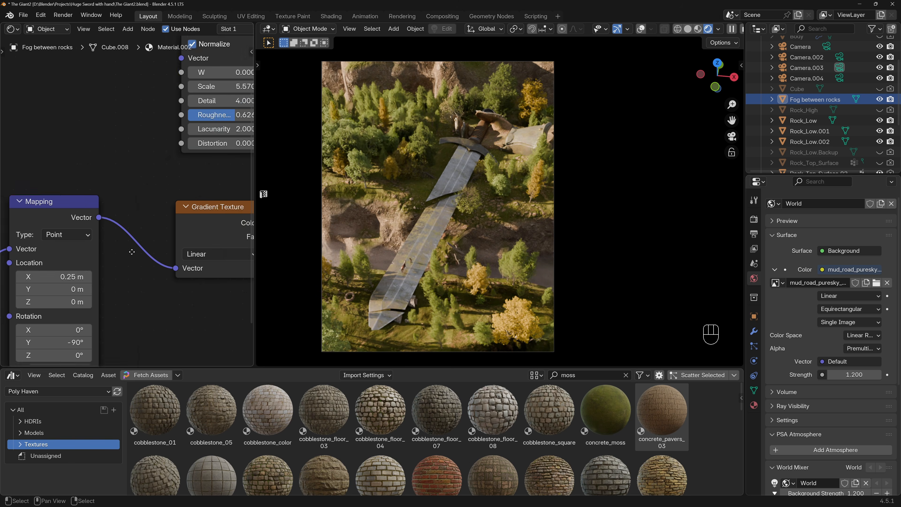
pyautogui.moveTo(210, 207); pyautogui.dragTo(96, 251, button='middle')
pyautogui.moveTo(166, 218); pyautogui.dragTo(42, 193, button='middle')
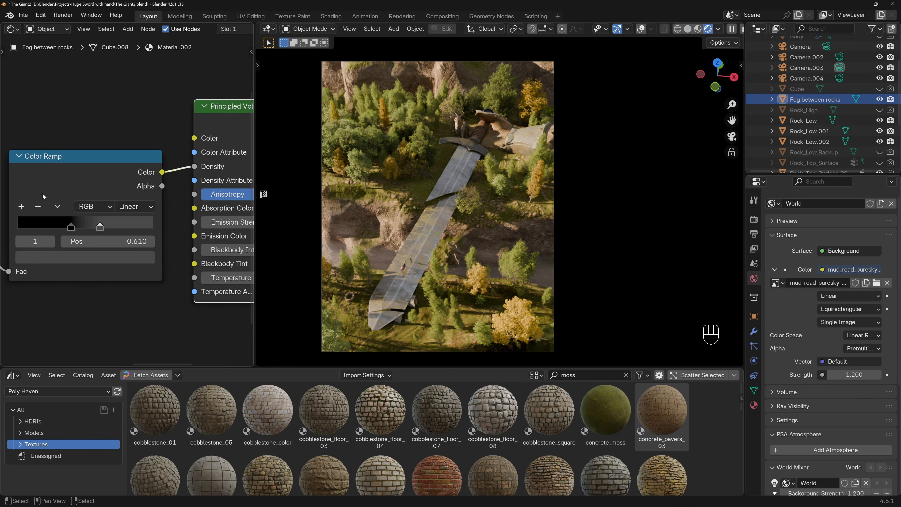
pyautogui.hotkey('ctrl', 's')
# Change the Principled Volume's Color to a darker, muted blue with hue 0.605.
pyautogui.moveTo(136, 206); pyautogui.dragTo(35, 222, button='middle')
pyautogui.moveTo(173, 197); pyautogui.dragTo(127, 213, button='middle')
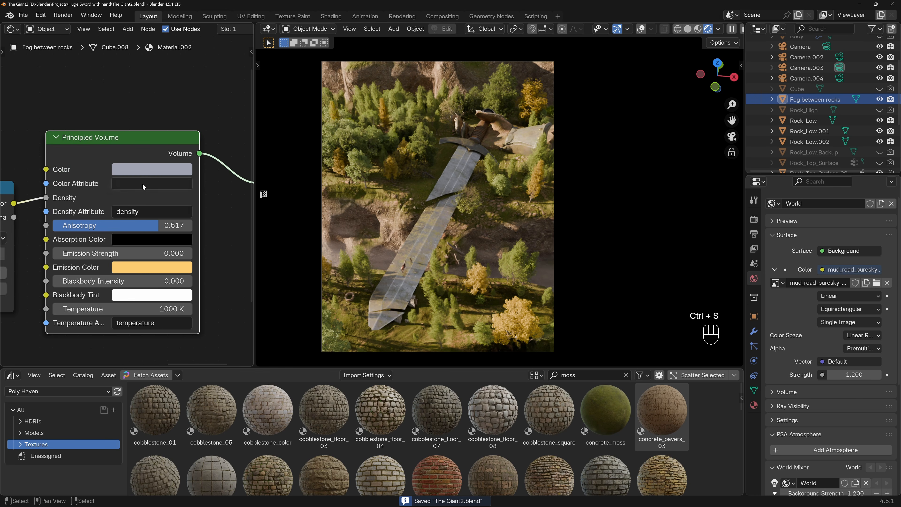
pyautogui.click(166, 170)
pyautogui.moveTo(229, 213); pyautogui.dragTo(228, 182)
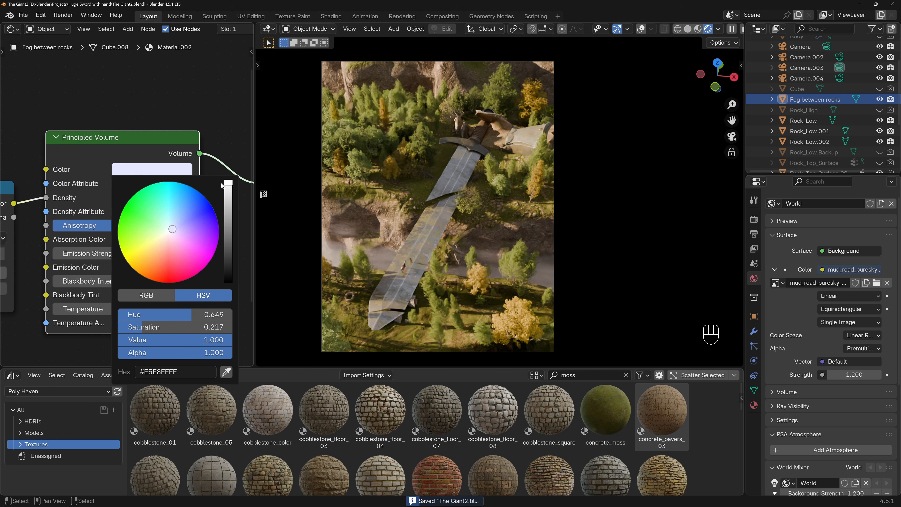
pyautogui.click(171, 170)
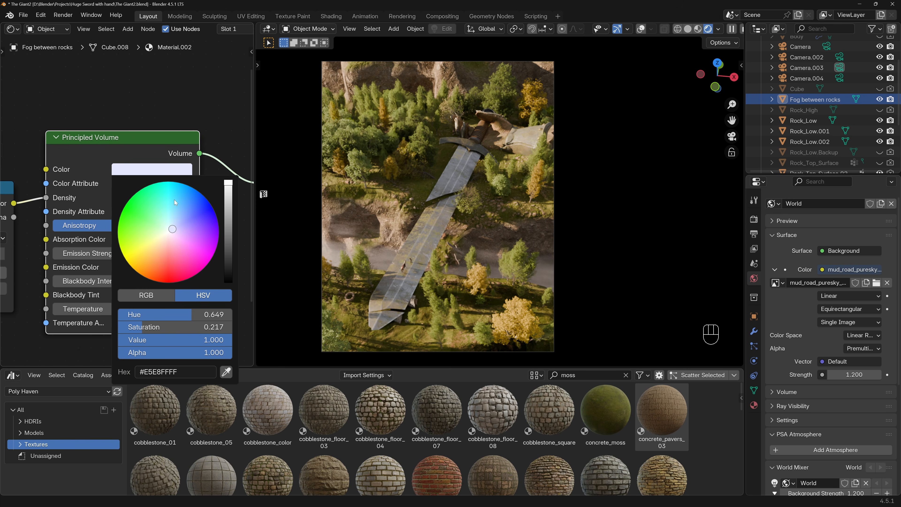
pyautogui.moveTo(172, 229)
pyautogui.mouseDown()
pyautogui.moveTo(175, 222)
pyautogui.moveTo(162, 238)
pyautogui.moveTo(172, 242)
pyautogui.moveTo(187, 226)
pyautogui.moveTo(176, 221)
pyautogui.mouseUp()
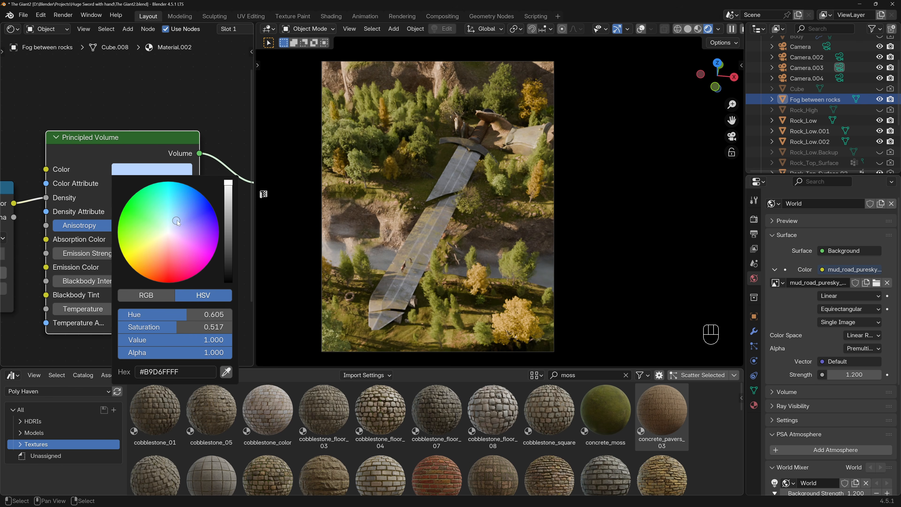
pyautogui.moveTo(228, 183); pyautogui.dragTo(228, 202)
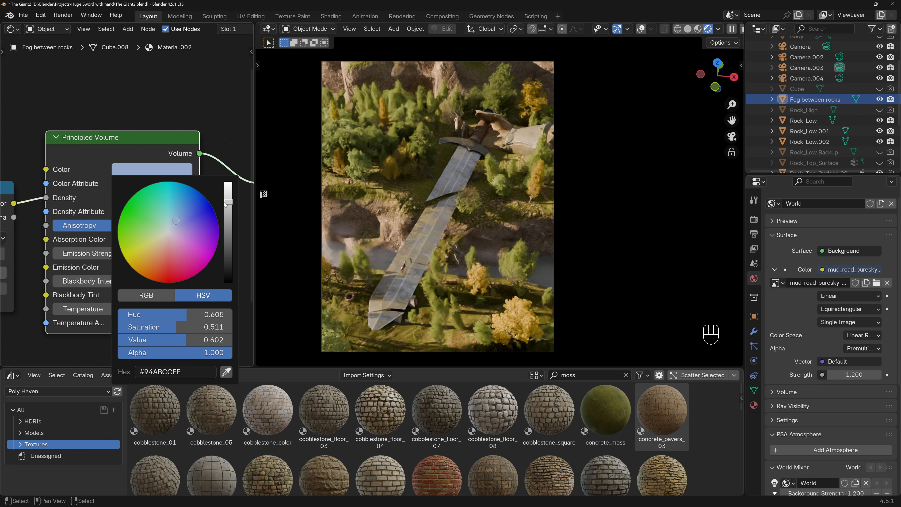
pyautogui.moveTo(178, 328)
pyautogui.mouseDown()
pyautogui.moveTo(134, 328)
pyautogui.moveTo(158, 328)
pyautogui.moveTo(149, 327)
pyautogui.mouseUp()
pyautogui.moveTo(232, 202); pyautogui.dragTo(231, 215)
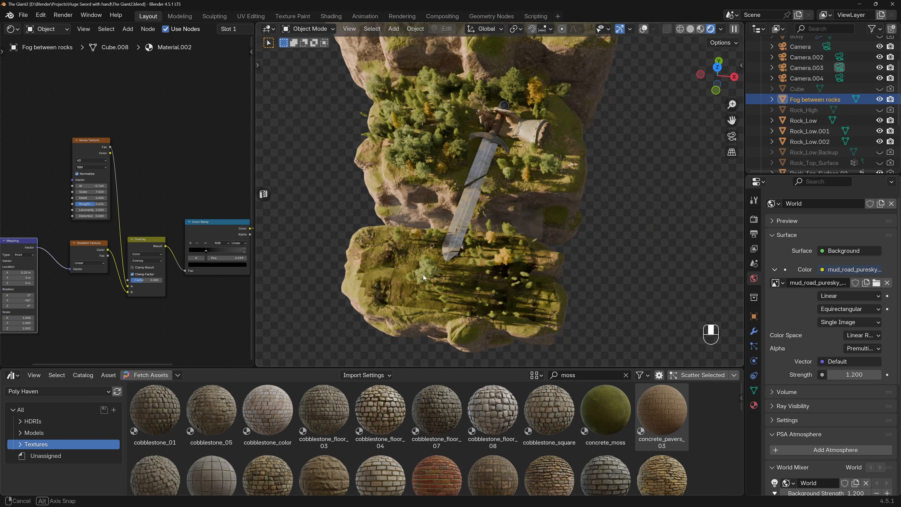
# Add a new mesh cube to the scene from the top view.
pyautogui.moveTo(436, 266); pyautogui.dragTo(450, 252, button='middle')
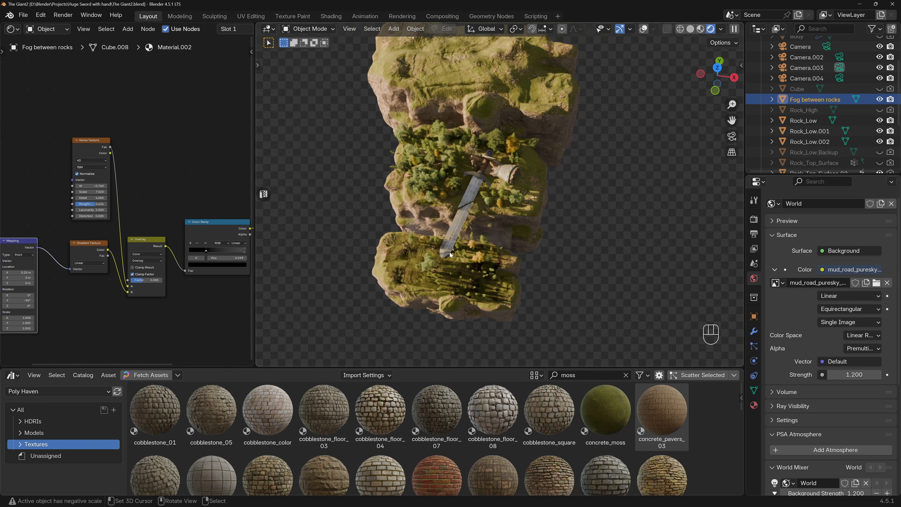
pyautogui.press('KP_7')
pyautogui.scroll(-2, 449, 252)
pyautogui.moveTo(499, 194); pyautogui.dragTo(473, 241, button='middle')
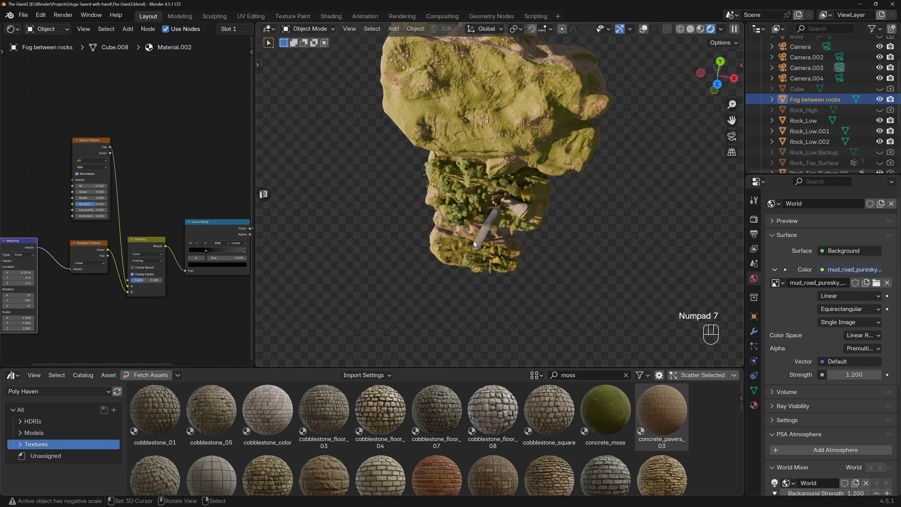
pyautogui.press('KP_7')
pyautogui.hotkey('shift', 'a')
pyautogui.moveTo(473, 241)
pyautogui.click(521, 250)
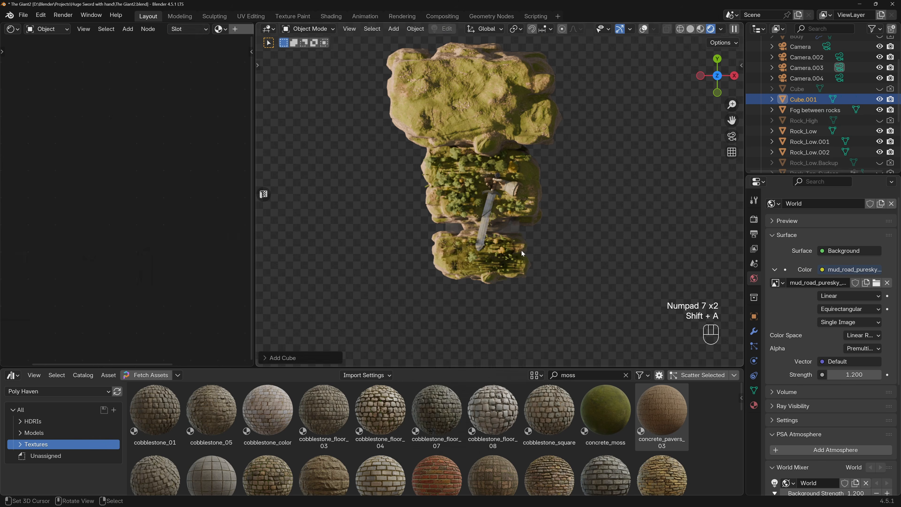
# Scale the new cube to about 124 in X and Y and about 57 in Z.
pyautogui.press('s')
pyautogui.keyDown('shift'); pyautogui.click(588, 208); pyautogui.keyUp('shift')
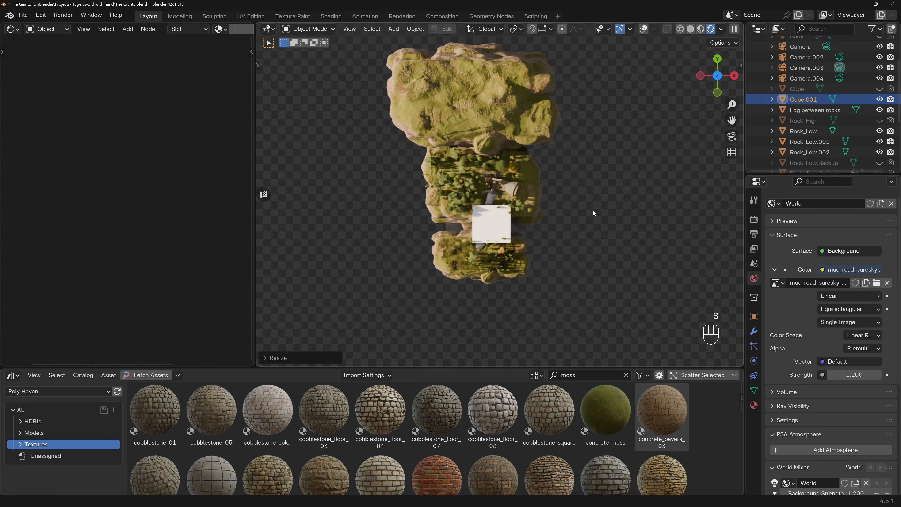
pyautogui.press('s')
pyautogui.hotkey('shift', 'z')
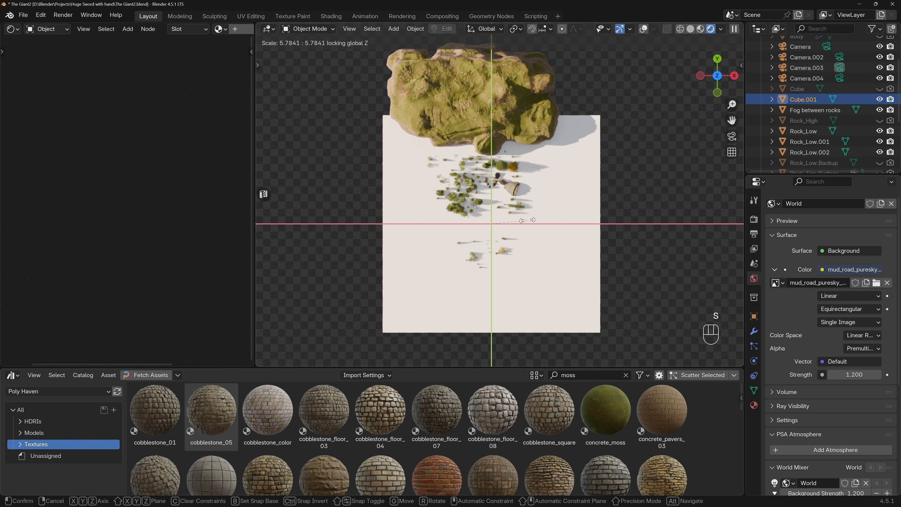
pyautogui.click(531, 229)
pyautogui.press('KP_1')
pyautogui.press('s')
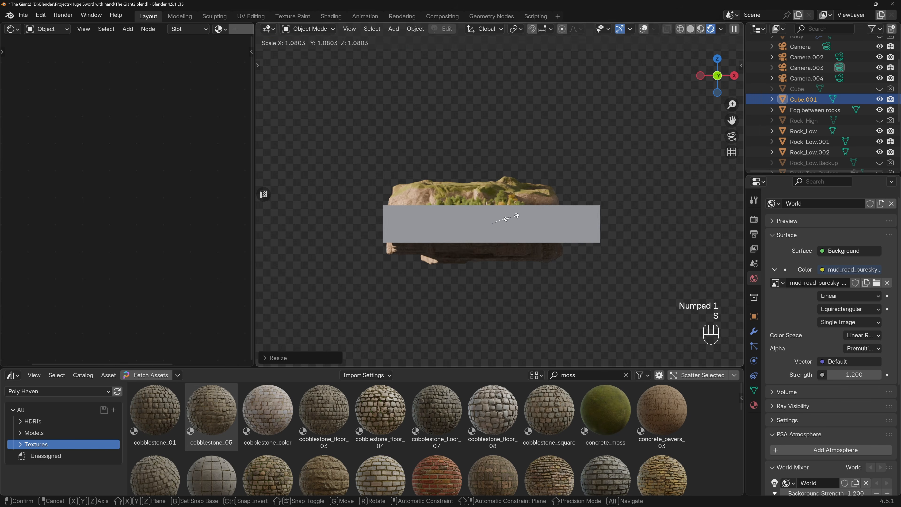
pyautogui.press('z')
pyautogui.click(541, 215)
# Move the cube horizontally over the rocks to about X -12.5 m and Y 30.2 m.
pyautogui.press('KP_7')
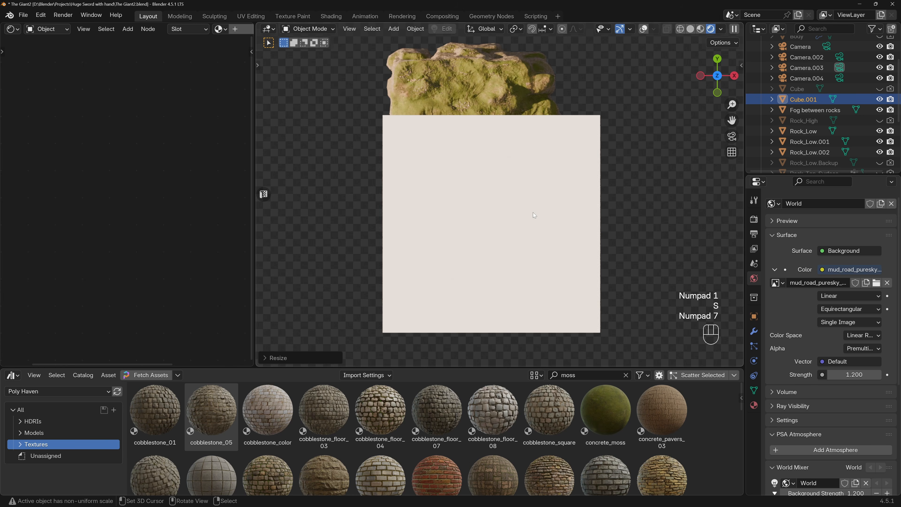
pyautogui.press('g')
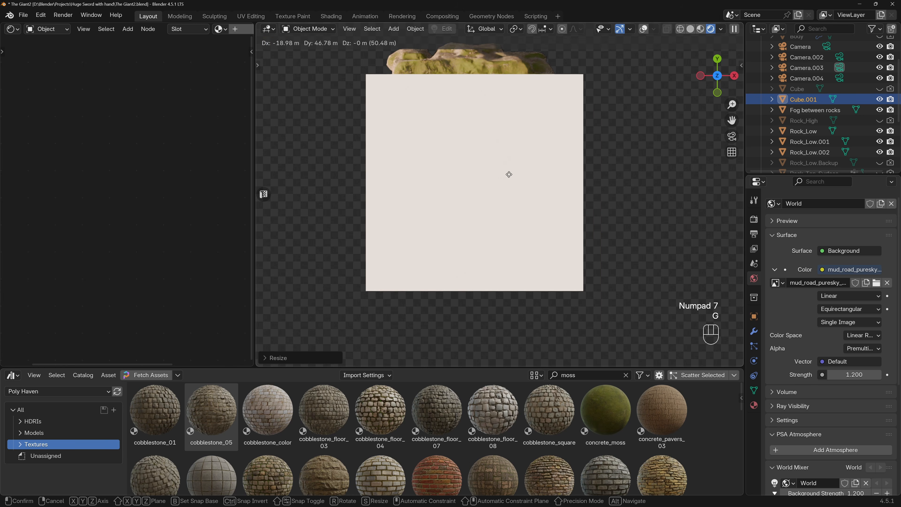
pyautogui.click(509, 175)
# Set the cube's viewport display to Bounds in its object properties.
pyautogui.click(754, 316)
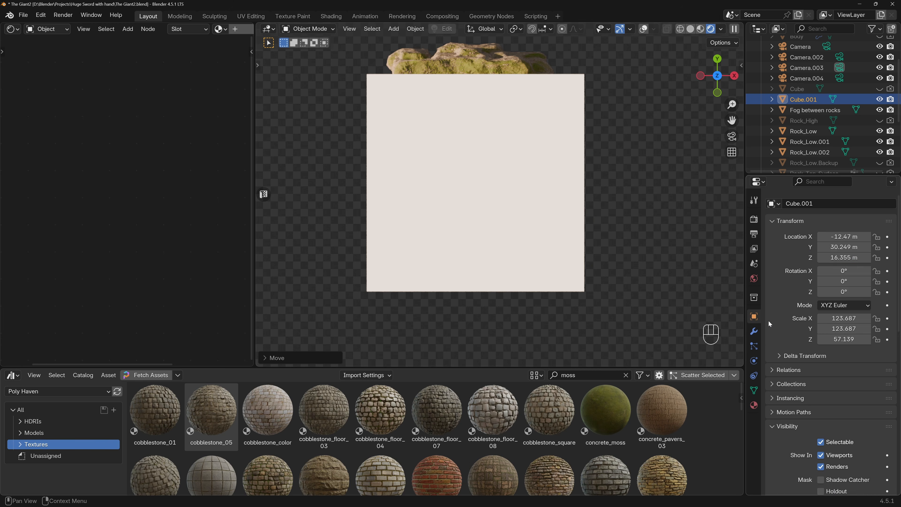
pyautogui.scroll(-15, 780, 341)
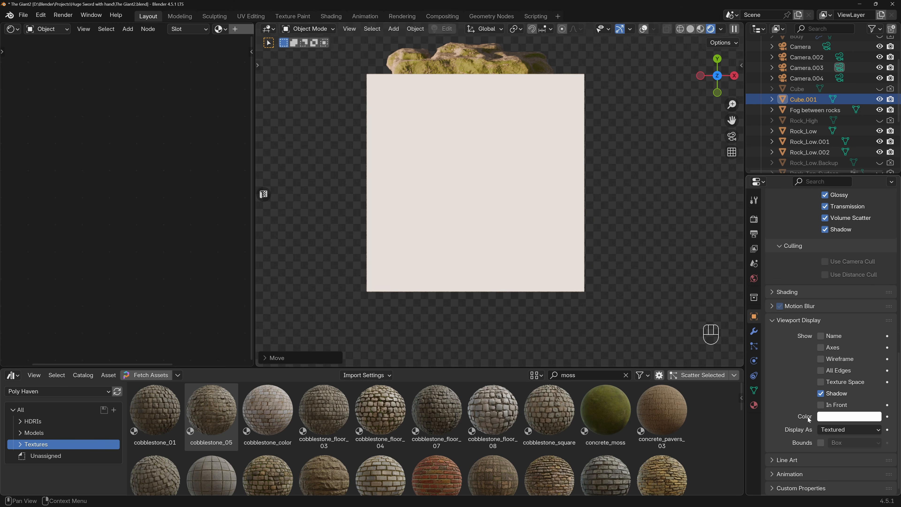
pyautogui.click(837, 431)
pyautogui.click(834, 444)
# Show the scene in solid shading with viewport overlays enabled, viewing the cube's bounds around the rocks in perspective.
pyautogui.hotkey('ctrl', 'shift', 'z')
pyautogui.moveTo(695, 344); pyautogui.dragTo(442, 149, button='middle')
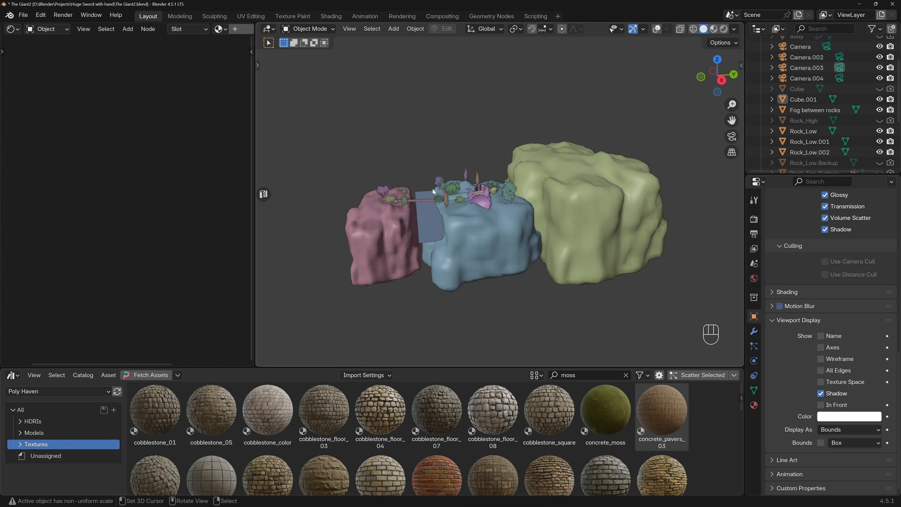
pyautogui.scroll(-2, 432, 189)
pyautogui.moveTo(477, 204); pyautogui.dragTo(475, 189, button='middle')
pyautogui.click(656, 29)
pyautogui.moveTo(512, 147); pyautogui.dragTo(523, 140, button='middle')
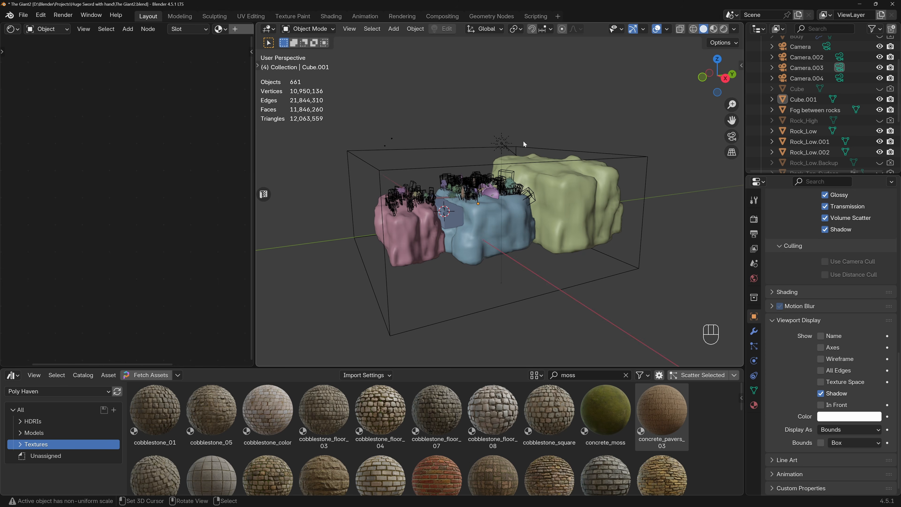
# Try the Textured viewport display on the cube and return it to Bounds.
pyautogui.click(835, 431)
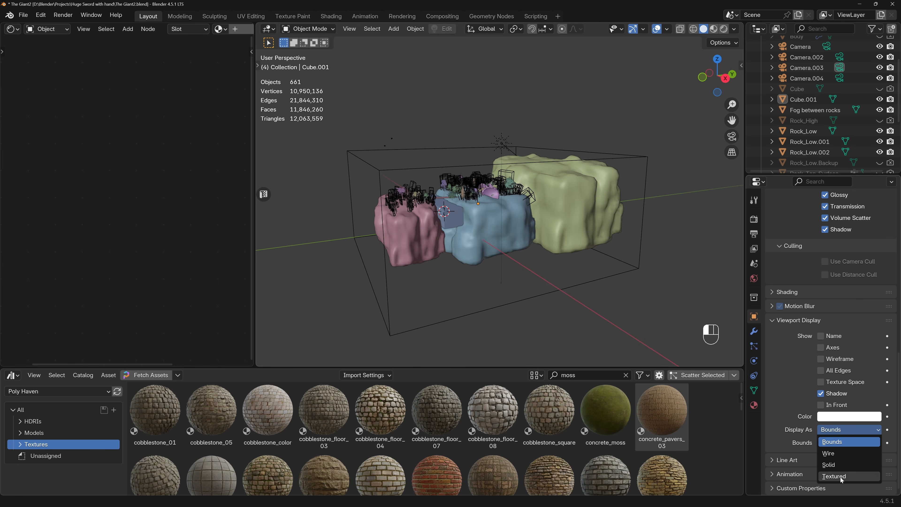
pyautogui.click(840, 476)
pyautogui.click(835, 430)
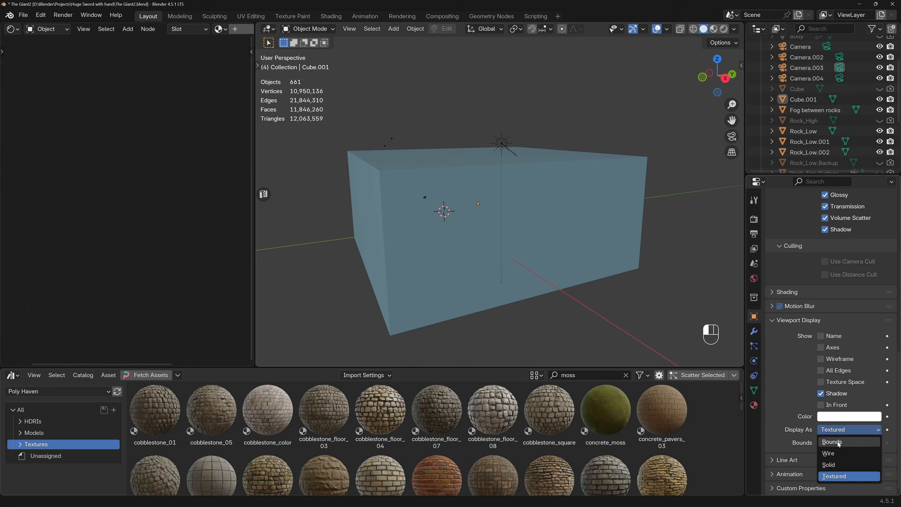
pyautogui.click(837, 441)
# Scale the enclosing cube along Z to about 70 percent of its height in the right view, and raise it vertically.
pyautogui.moveTo(502, 230); pyautogui.dragTo(426, 166, button='middle')
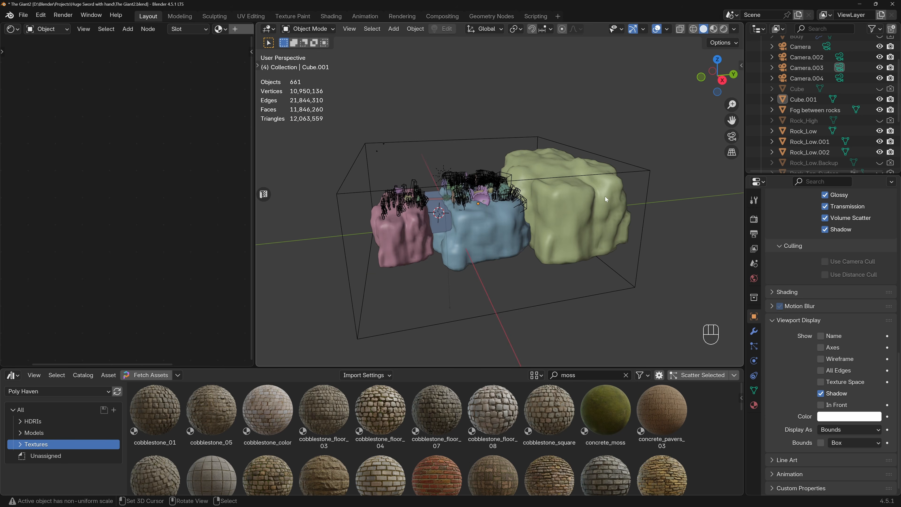
pyautogui.press('KP_3')
pyautogui.click(505, 155)
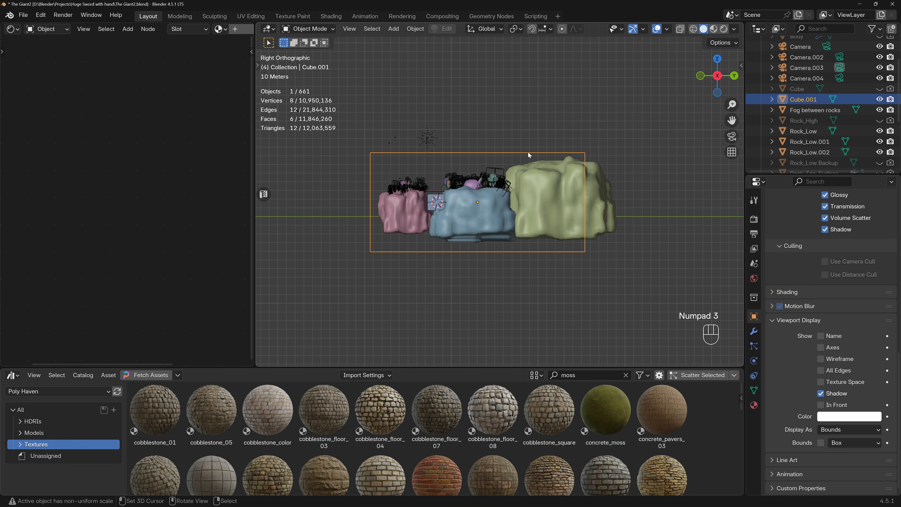
pyautogui.press('s')
pyautogui.press('z')
pyautogui.click(540, 156)
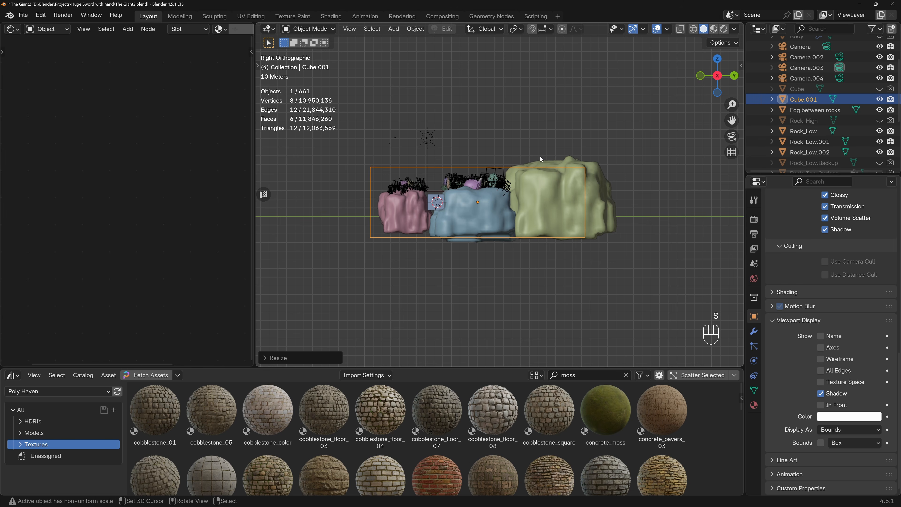
pyautogui.press('g')
pyautogui.press('z')
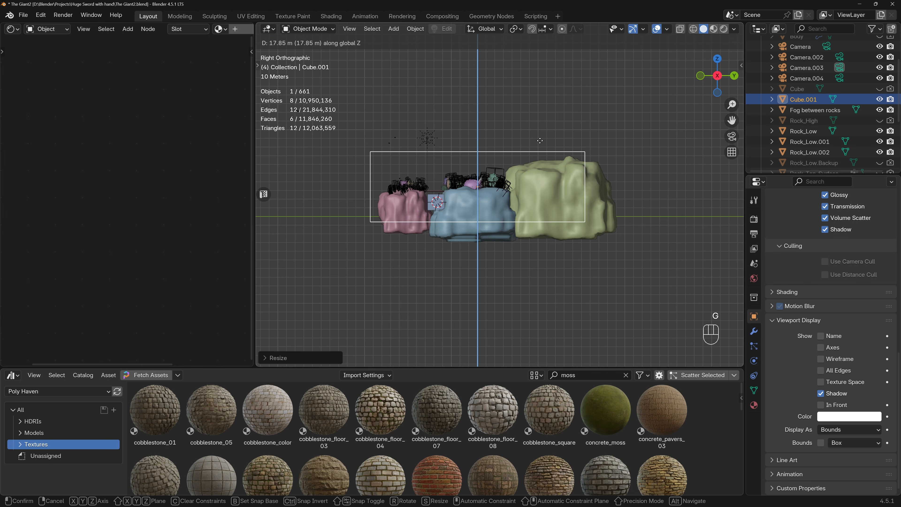
pyautogui.click(541, 143)
# Show the rendered camera view and give the cube a new material with its default Principled BSDF node removed.
pyautogui.press('KP_0')
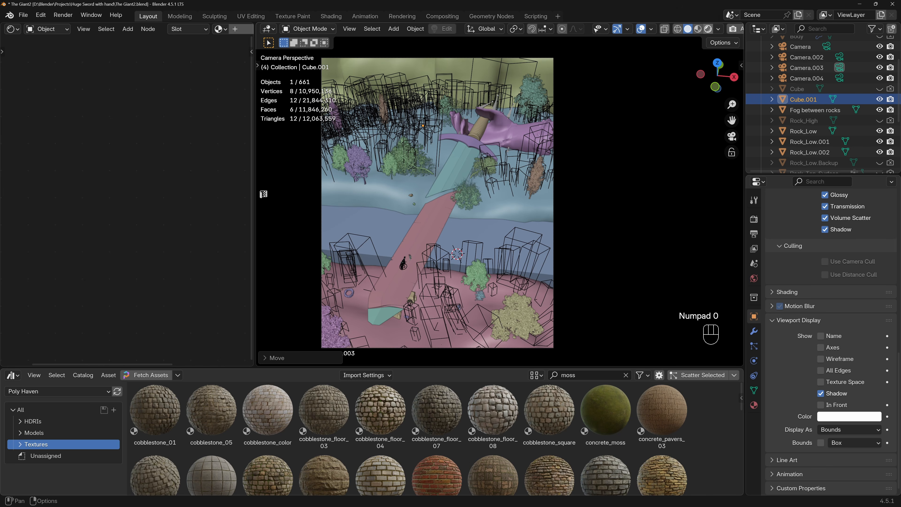
pyautogui.click(708, 29)
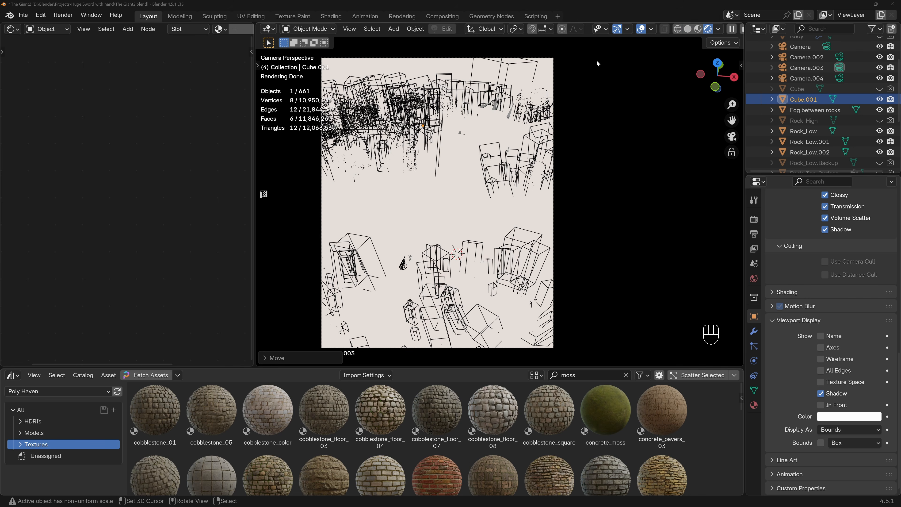
pyautogui.click(234, 30)
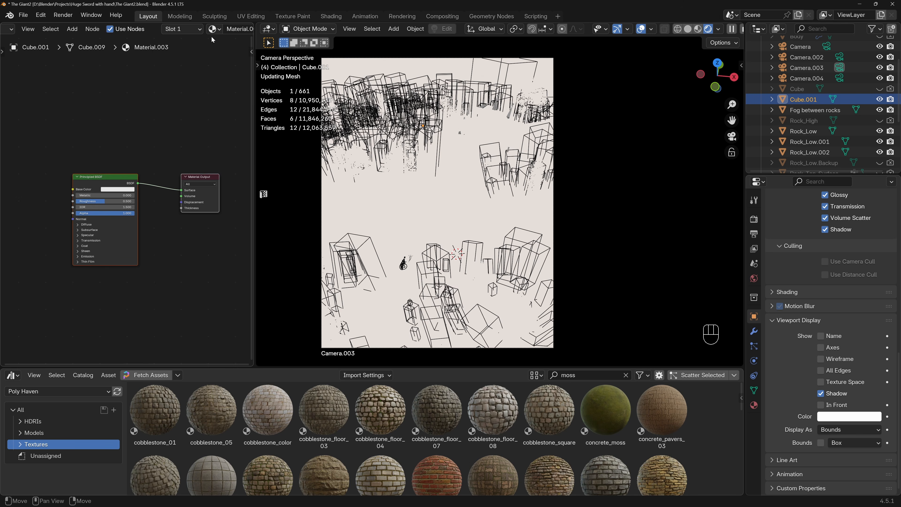
pyautogui.click(120, 175)
pyautogui.press('Delete')
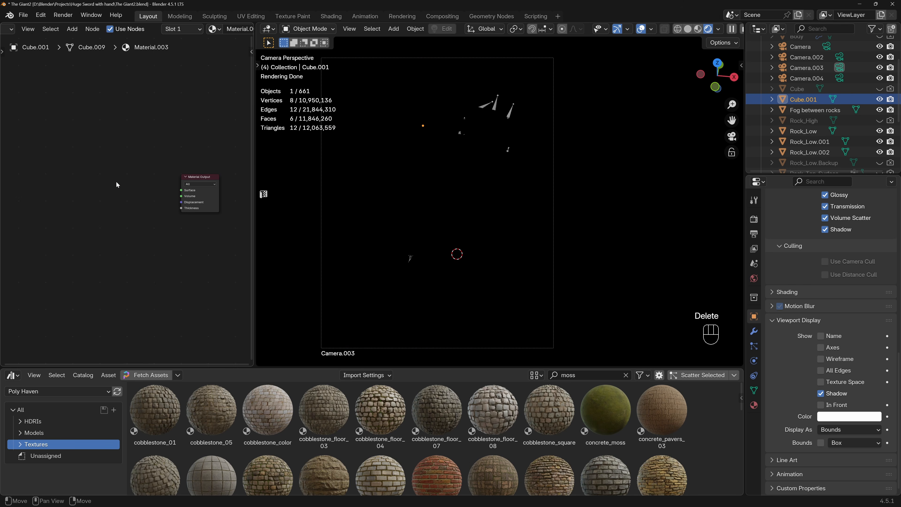
# Add a Principled Volume node to the cube's material and connect it to the Material Output's Volume input.
pyautogui.hotkey('shift', 'a')
pyautogui.write('pricn')
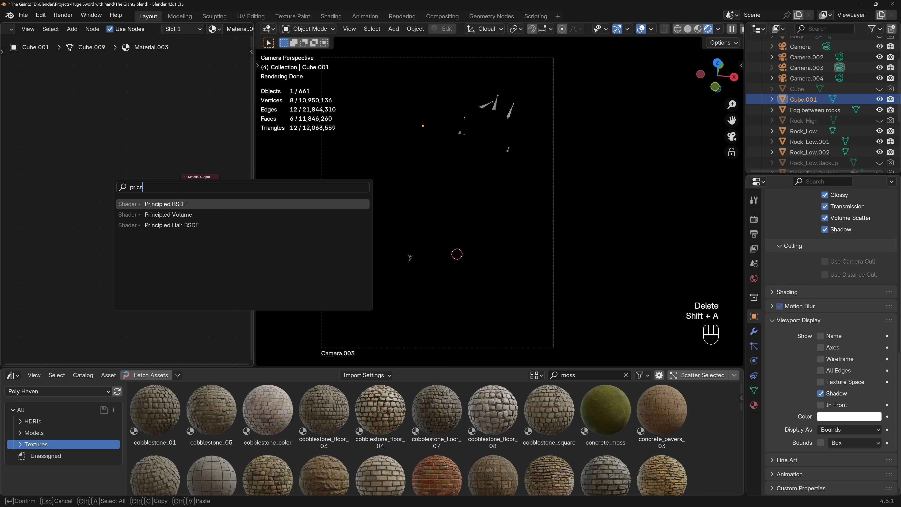
pyautogui.press('Down')
pyautogui.press('Return')
pyautogui.click(69, 178)
pyautogui.moveTo(133, 186); pyautogui.dragTo(180, 196)
# Try Principled Volume densities of 0.02 and 0.002.
pyautogui.scroll(3, 100, 205)
pyautogui.click(100, 203)
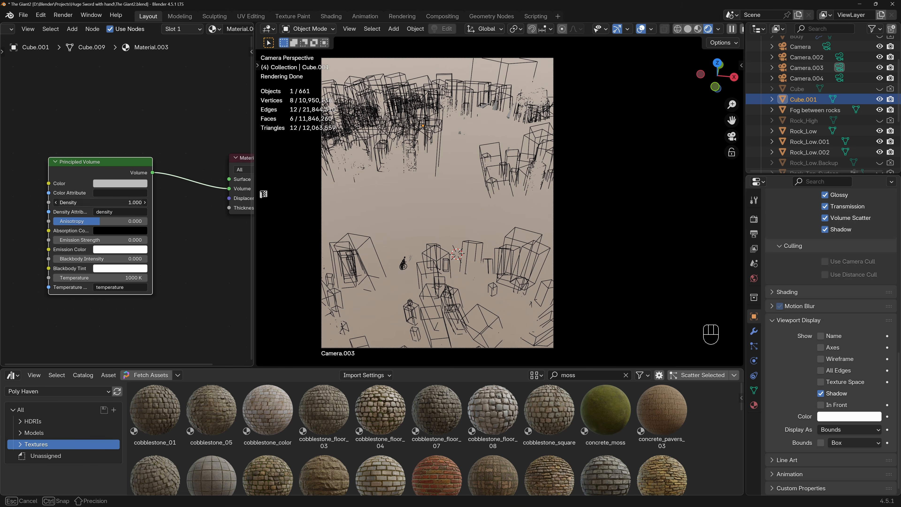
pyautogui.write('0.020')
pyautogui.press('Return')
pyautogui.click(111, 202)
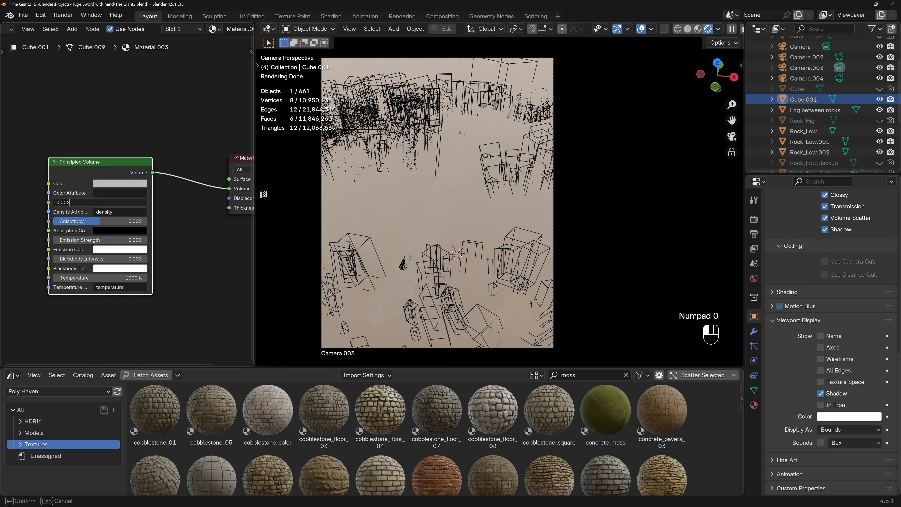
pyautogui.write('0.002')
pyautogui.press('Return')
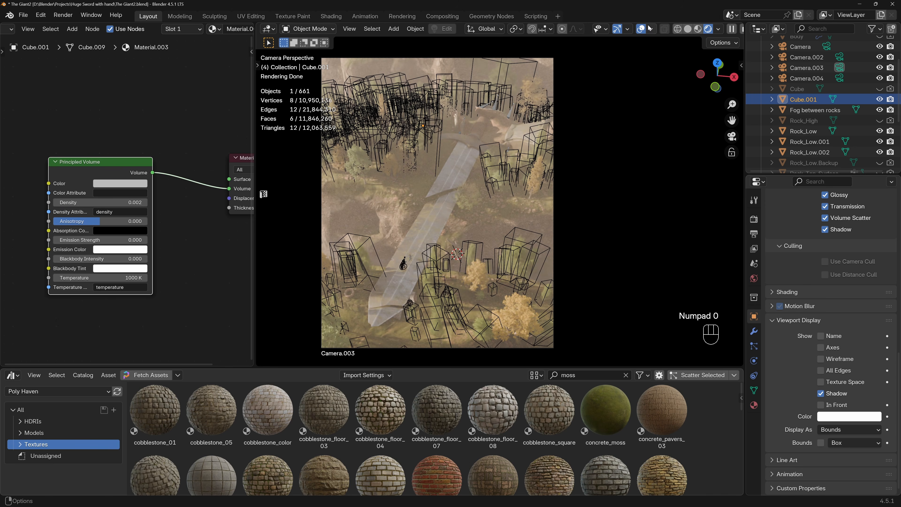
# Hide the viewport overlays and set the Principled Volume's density to 0.001 and its anisotropy to 0.832.
pyautogui.click(640, 29)
pyautogui.click(106, 203)
pyautogui.write('0.00')
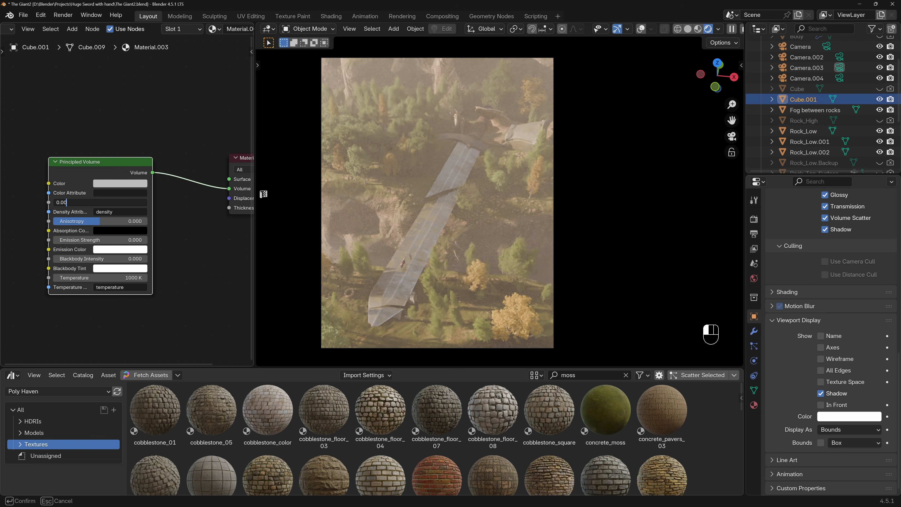
pyautogui.write('1')
pyautogui.press('Return')
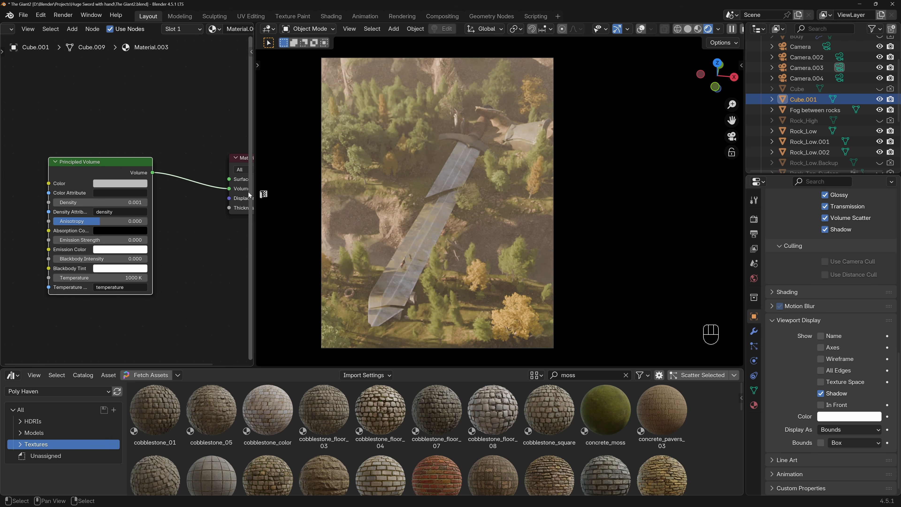
pyautogui.moveTo(248, 192); pyautogui.dragTo(251, 192)
pyautogui.moveTo(106, 220); pyautogui.dragTo(145, 222)
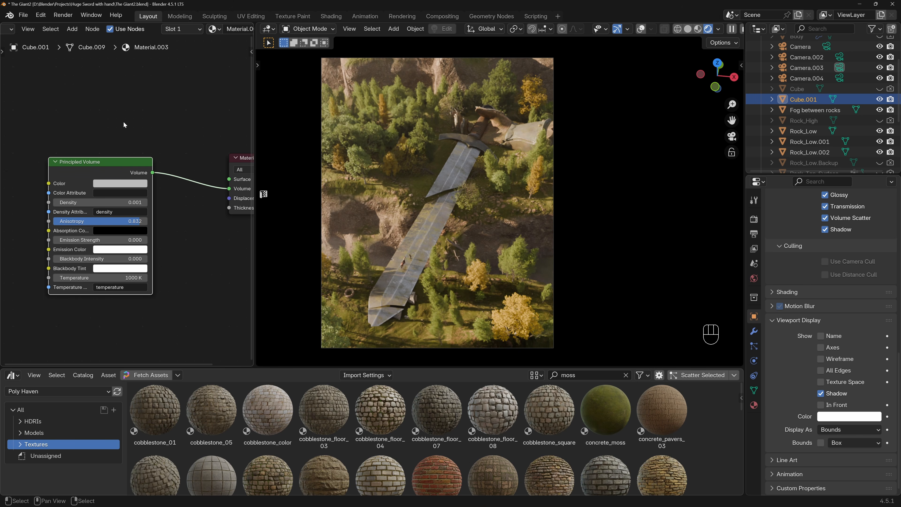
# Turn the shader editor area into a 3D viewport showing the rocks and sun light from the top.
pyautogui.scroll(3, 15, 32)
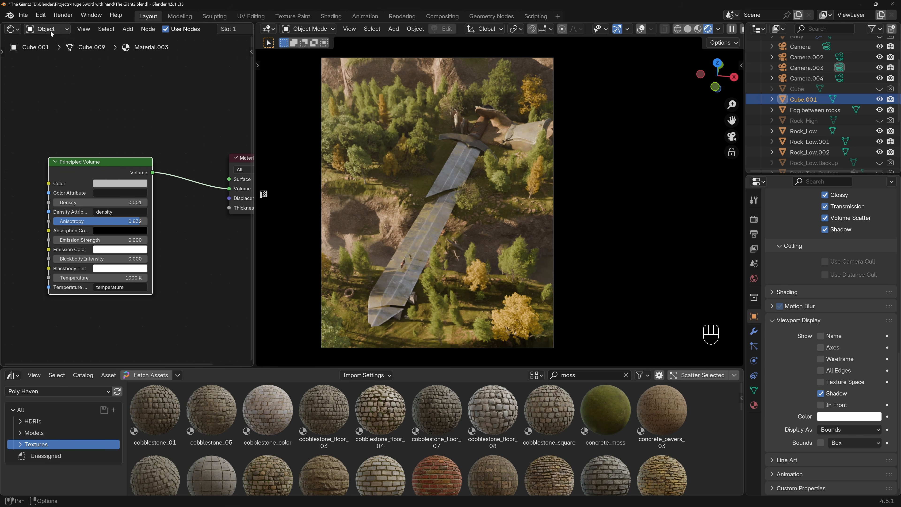
pyautogui.click(13, 28)
pyautogui.click(27, 58)
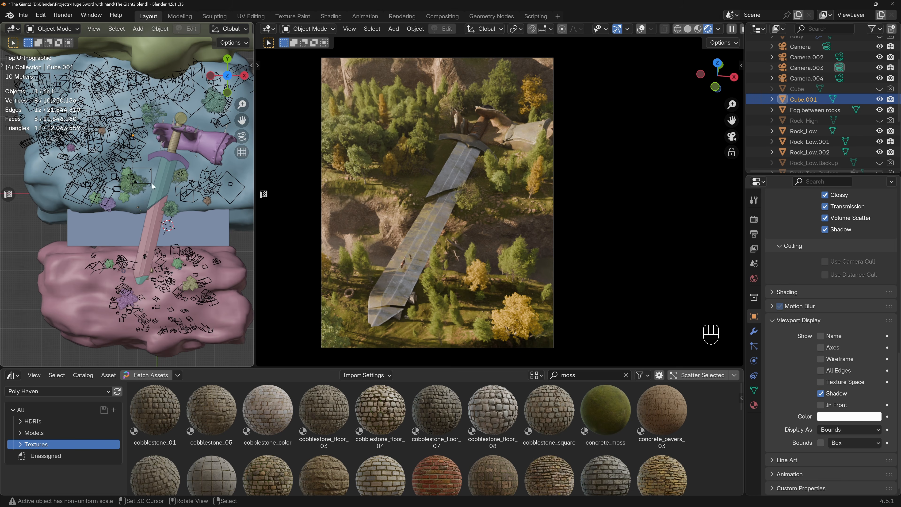
pyautogui.scroll(-3, 152, 183)
pyautogui.moveTo(180, 195); pyautogui.dragTo(105, 224, button='middle')
pyautogui.press('KP_7')
pyautogui.scroll(-1, 175, 196)
# Rotate the sun light in the top view so it shines along negative Y.
pyautogui.click(222, 245)
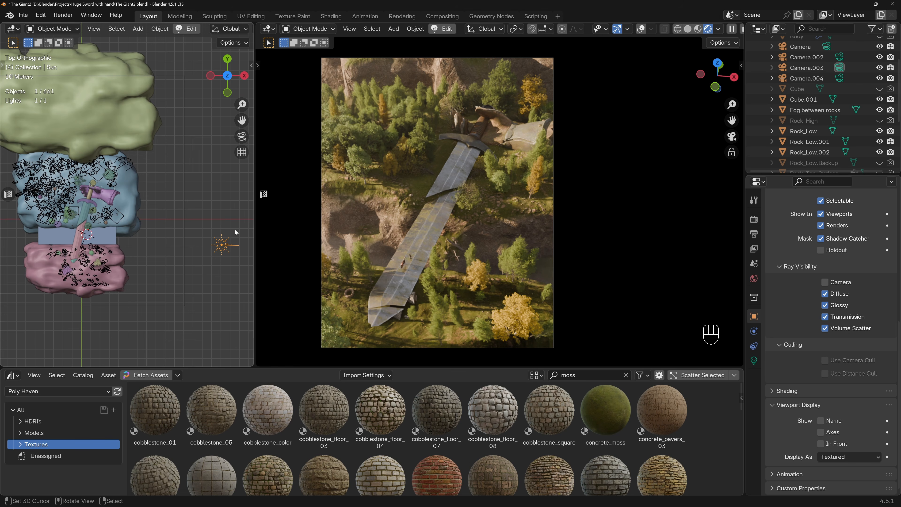
pyautogui.keyDown('shift'); pyautogui.moveTo(235, 229); pyautogui.dragTo(219, 233, button='middle'); pyautogui.keyUp('shift')
pyautogui.press('r')
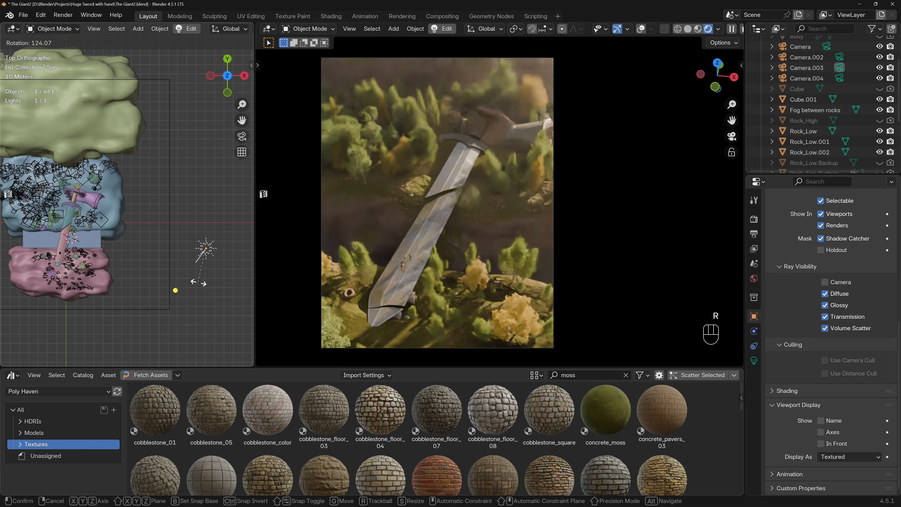
pyautogui.click(219, 283)
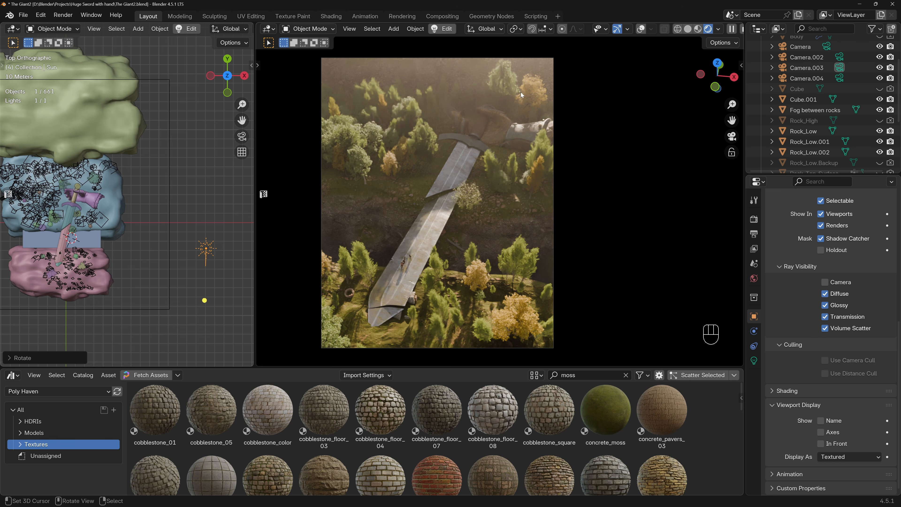
# Rename the enclosing fog cube to Volume in the outliner.
pyautogui.doubleClick(803, 99)
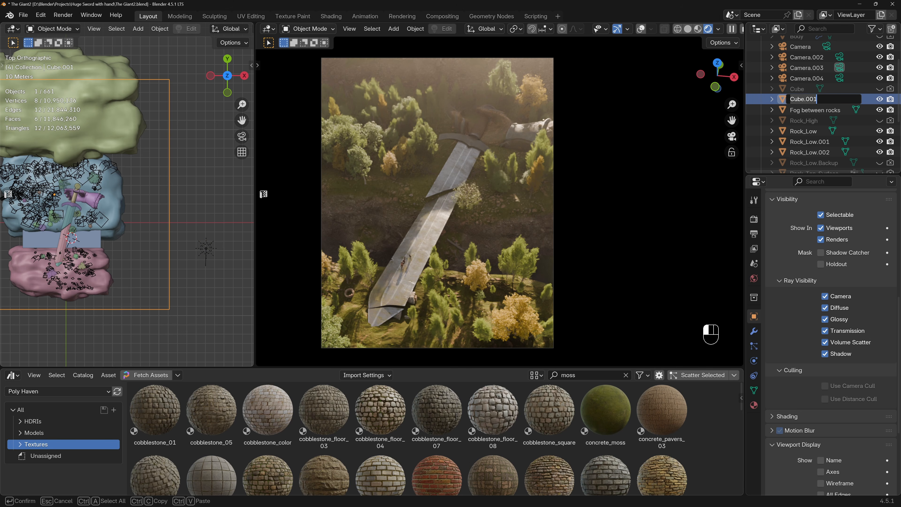
pyautogui.write('Volume')
pyautogui.press('Return')
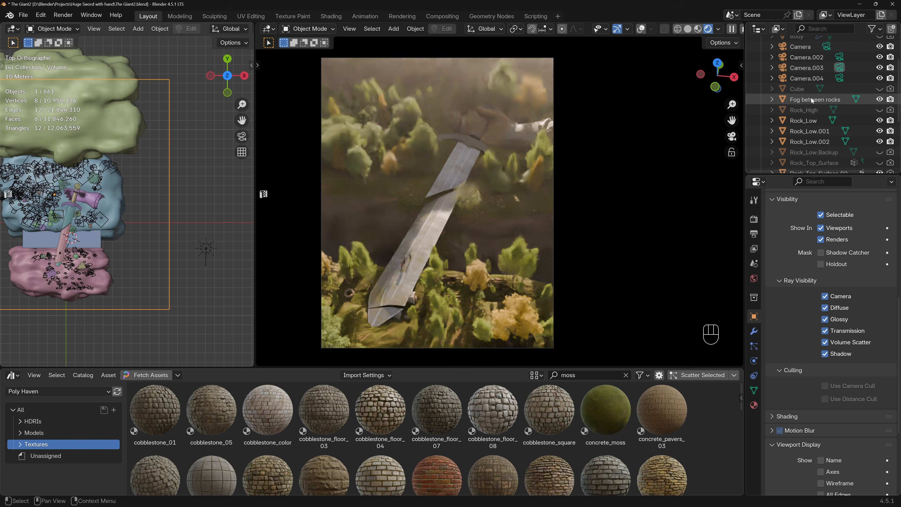
# Hide the Volume object in the viewport and show it again, then undo both visibility changes.
pyautogui.scroll(-3, 855, 121)
pyautogui.click(879, 152)
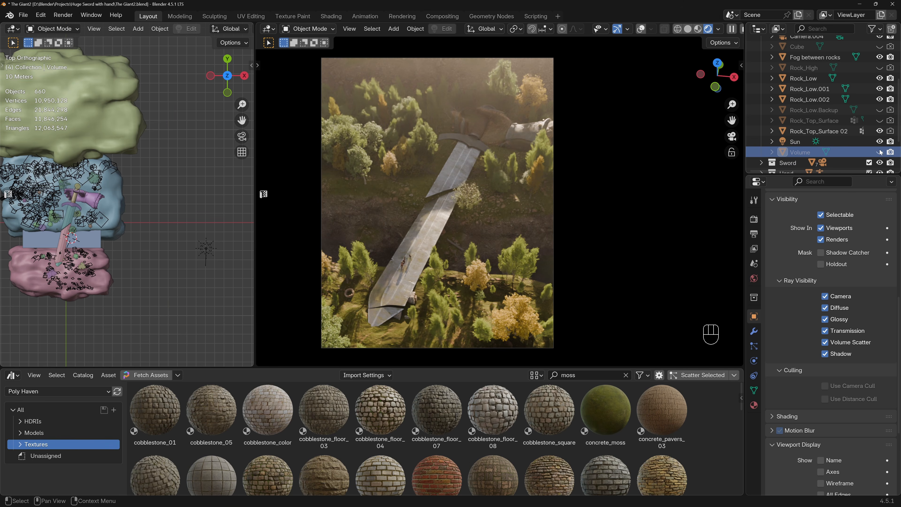
pyautogui.click(880, 152)
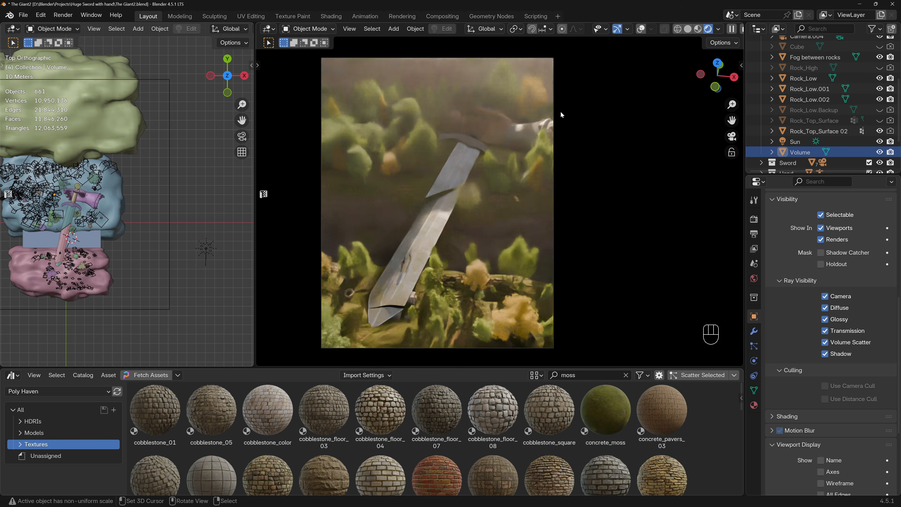
pyautogui.hotkey('ctrl', 'z')
pyautogui.hotkey('ctrl', 'z')
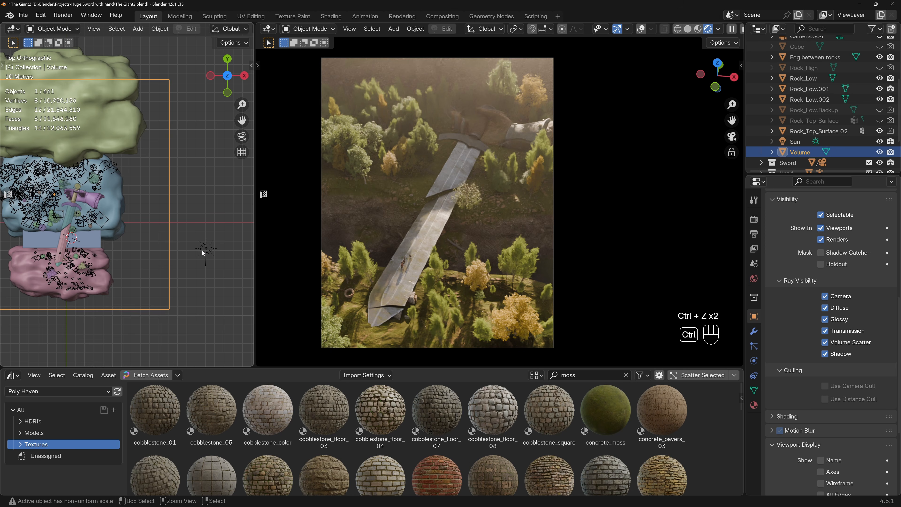
# Rotate the sun light in the top view back toward the positive X direction.
pyautogui.click(210, 251)
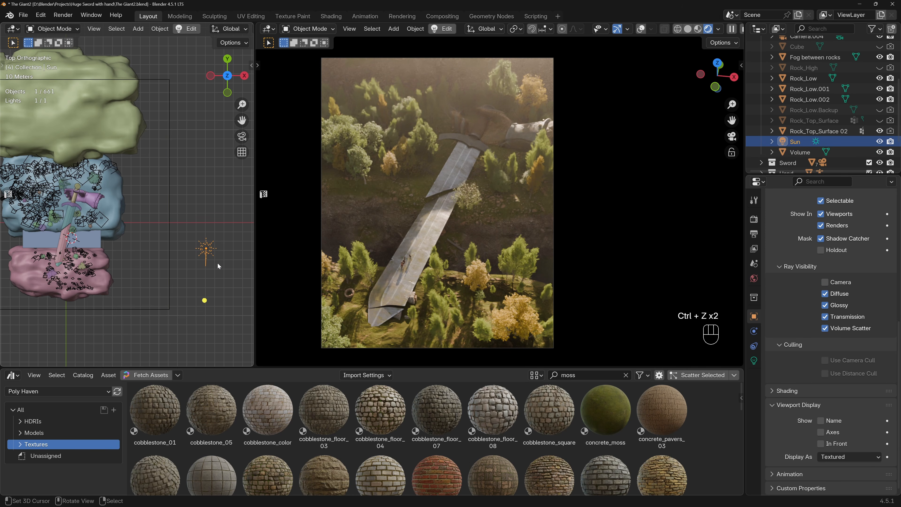
pyautogui.press('r')
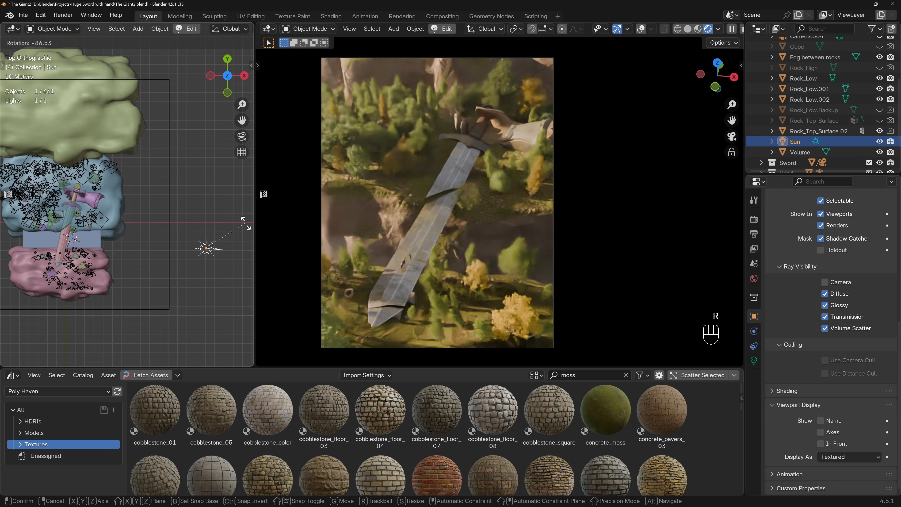
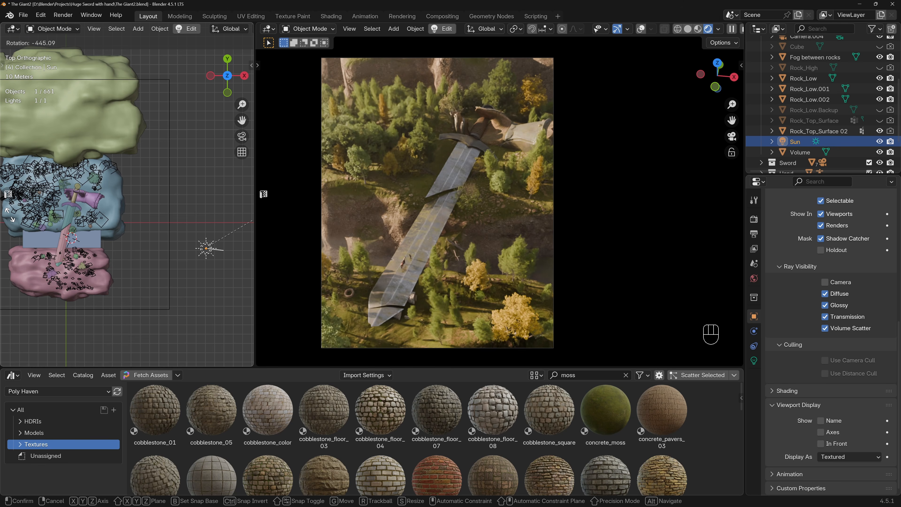
# Rotate the Sun light in the top view and adjust its tilt slightly in the front view.
pyautogui.click(10, 216)
pyautogui.press('KP_1')
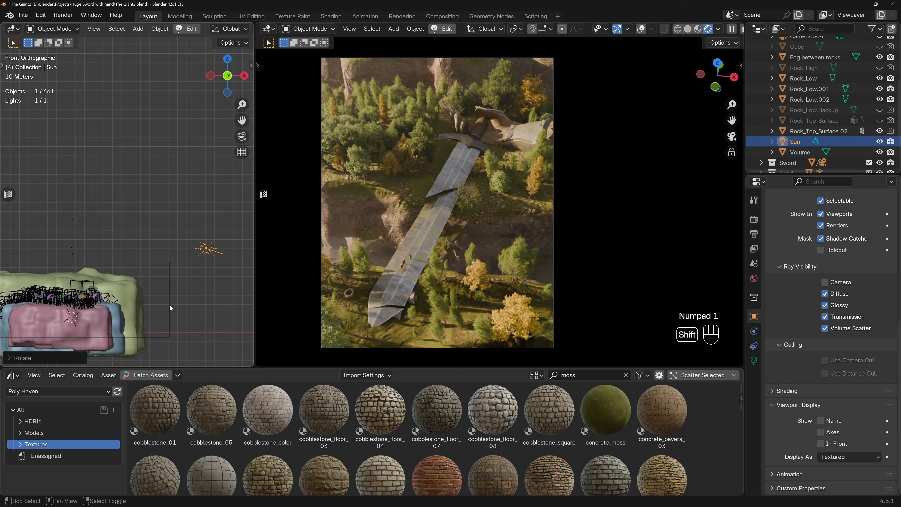
pyautogui.keyDown('shift'); pyautogui.moveTo(173, 297); pyautogui.dragTo(141, 287, button='middle'); pyautogui.keyUp('shift')
pyautogui.scroll(2, 184, 245)
pyautogui.scroll(2, 184, 246)
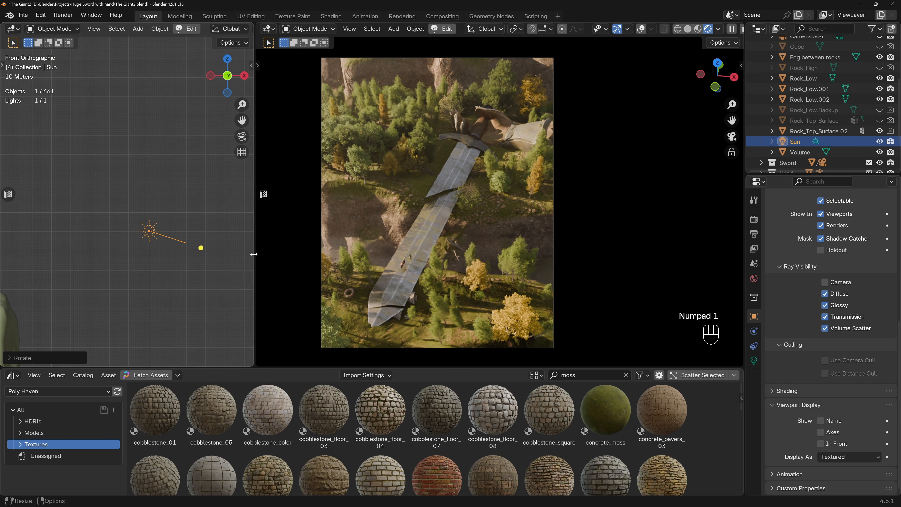
pyautogui.press('r')
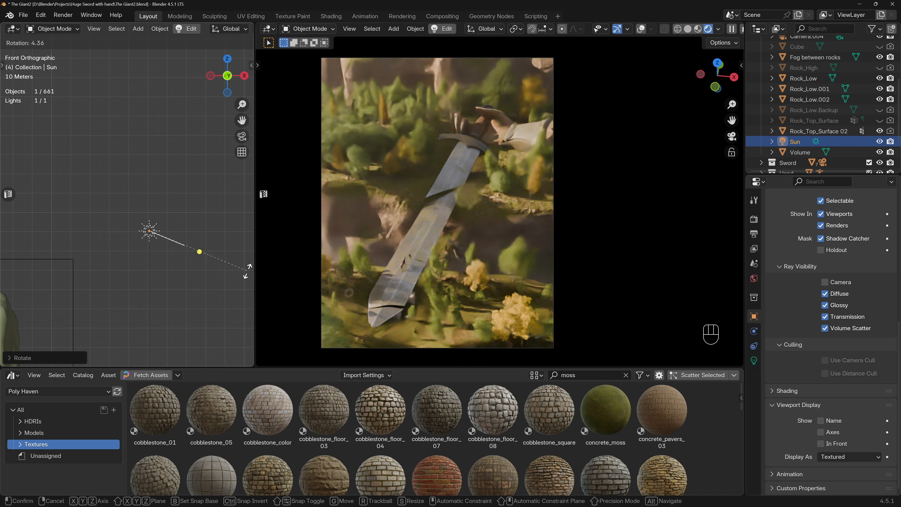
pyautogui.click(224, 263)
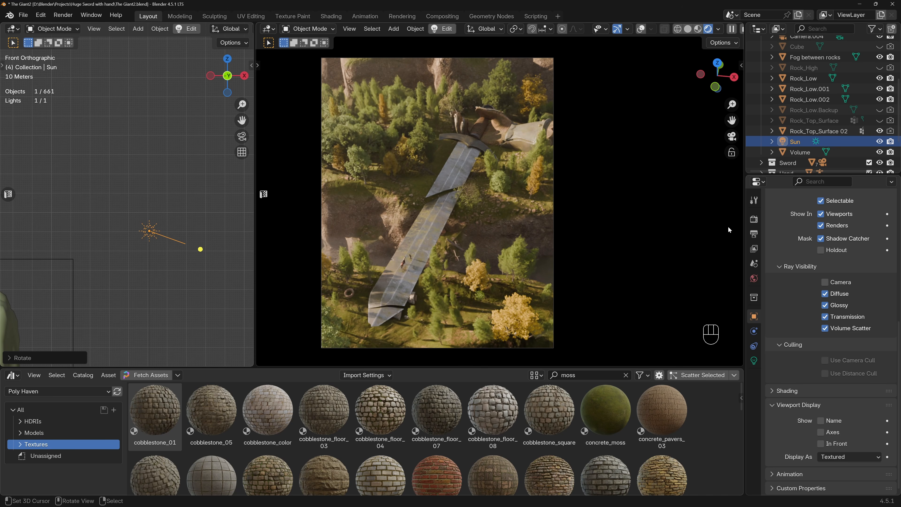
# Set the Sun light's irradiance to 50 W/m2.
pyautogui.click(753, 360)
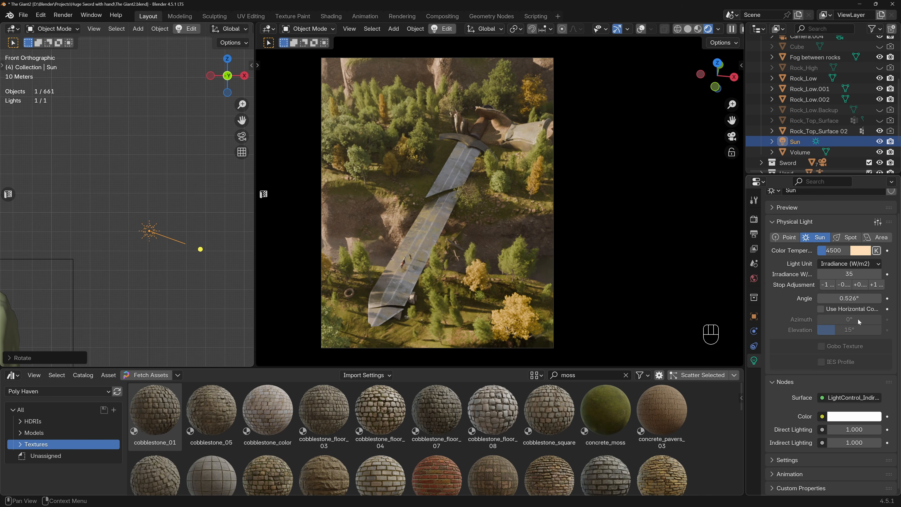
pyautogui.click(849, 273)
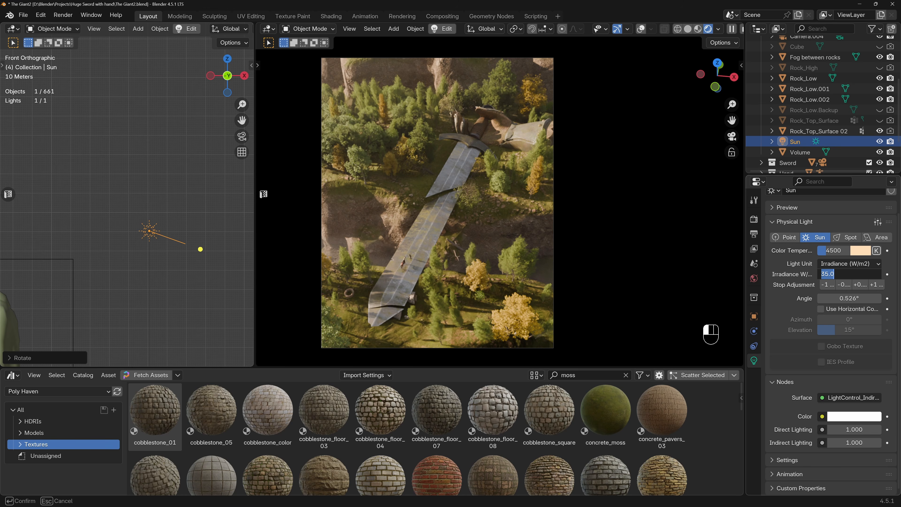
pyautogui.write('50')
pyautogui.press('Return')
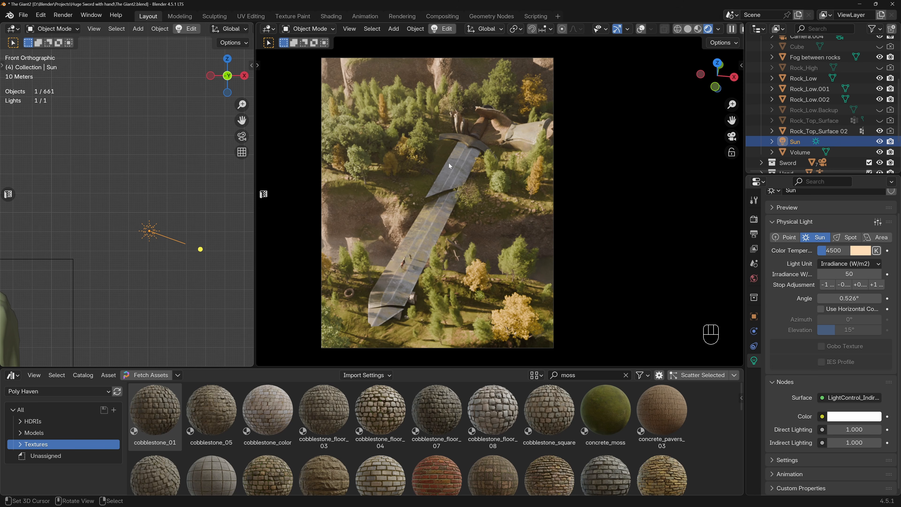
# Try the Sun's color temperature at its default, at about 4234, and at 4500.
pyautogui.moveTo(834, 251); pyautogui.dragTo(837, 253)
pyautogui.press('BackSpace')
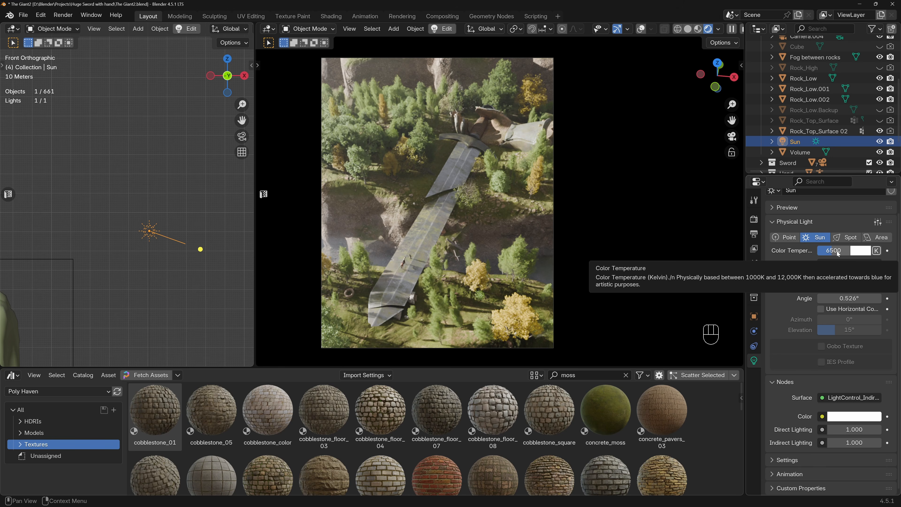
pyautogui.moveTo(837, 254)
pyautogui.mouseDown()
pyautogui.moveTo(805, 254)
pyautogui.moveTo(826, 252)
pyautogui.mouseUp()
pyautogui.click(829, 250)
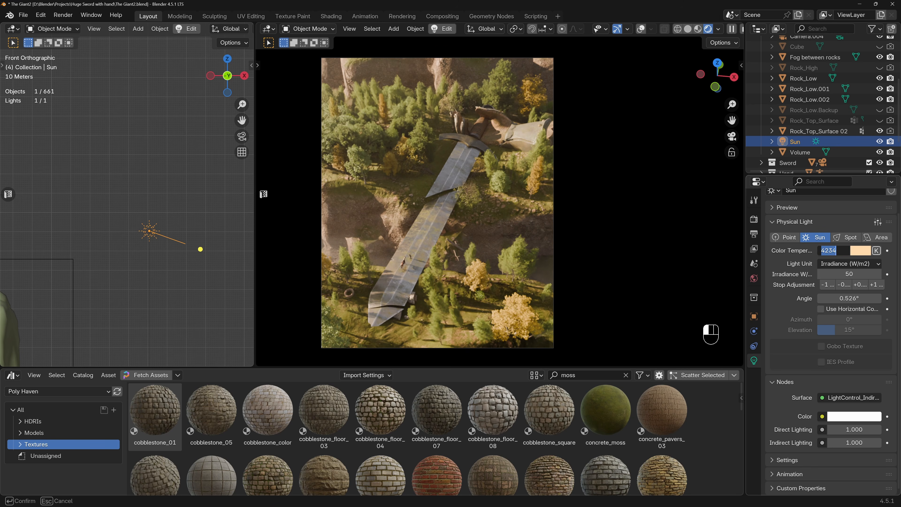
pyautogui.press('Return')
pyautogui.moveTo(839, 254)
pyautogui.mouseDown()
pyautogui.moveTo(878, 254)
pyautogui.moveTo(833, 251)
pyautogui.mouseUp()
pyautogui.click(834, 250)
pyautogui.write('4500')
pyautogui.press('Return')
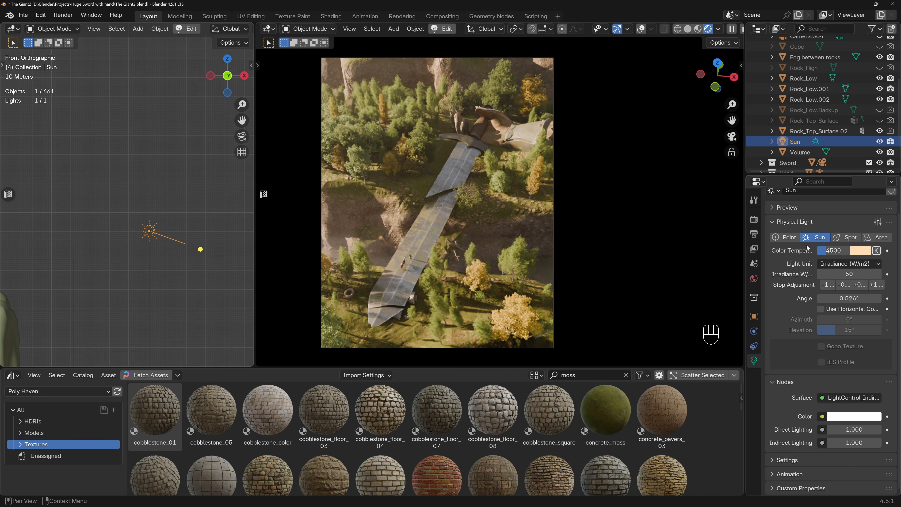
# Set the Sun light's color temperature to 4200.
pyautogui.click(832, 251)
pyautogui.write('420')
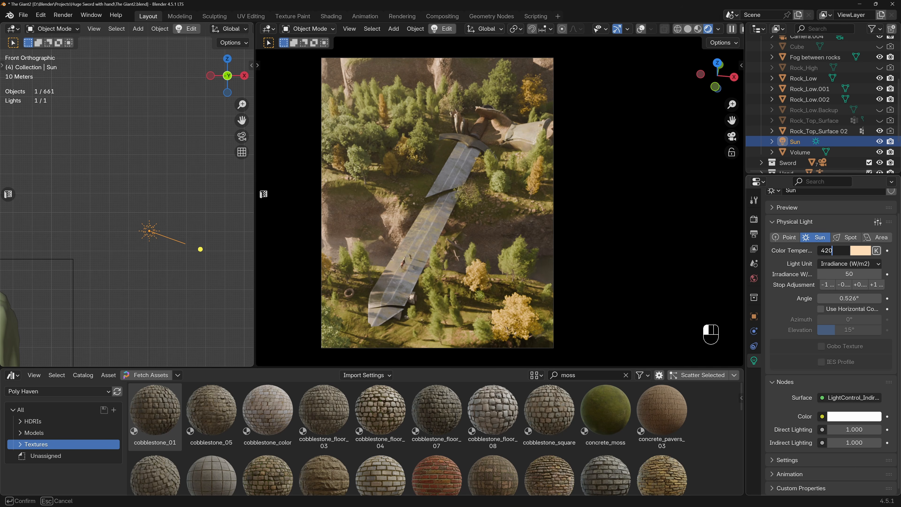
pyautogui.write('0')
pyautogui.press('Return')
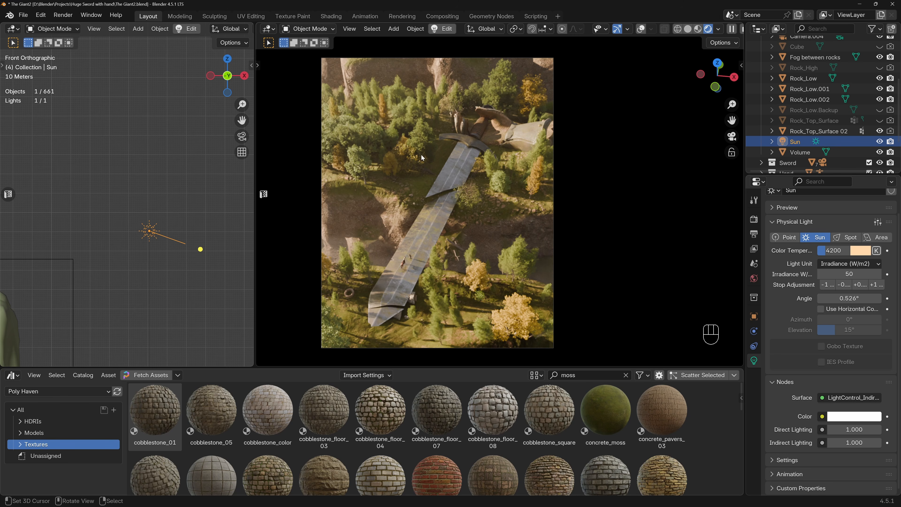
# Place the 3D cursor on the lower-left part of the green rock mass in the top view.
pyautogui.scroll(-7, 141, 168)
pyautogui.keyDown('shift'); pyautogui.moveTo(125, 181); pyautogui.dragTo(151, 226, button='middle'); pyautogui.keyUp('shift')
pyautogui.press('KP_7')
pyautogui.click(102, 153)
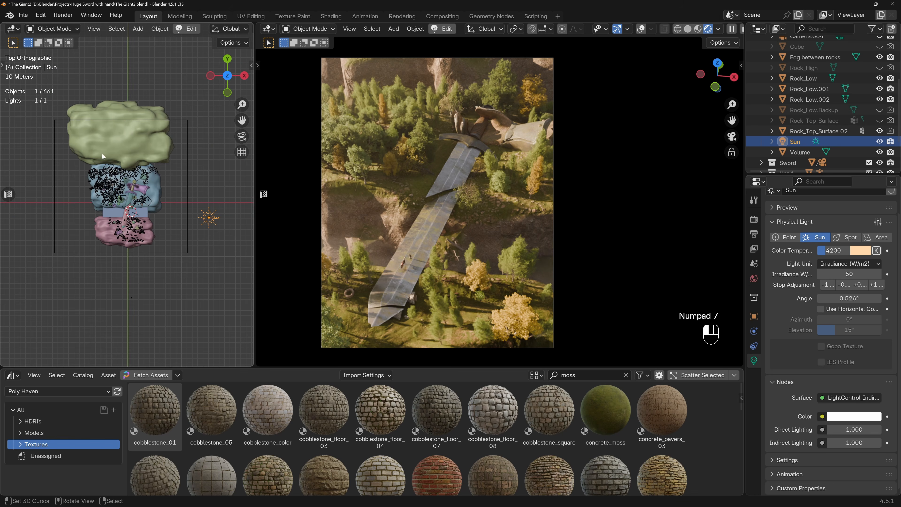
# Import Bald_Cypress_01 from the deciduous trees of the Arborea asset library.
pyautogui.hotkey('shift', 'a')
pyautogui.press('Escape')
pyautogui.hotkey('ctrl', 'alt', 'shift', 'a')
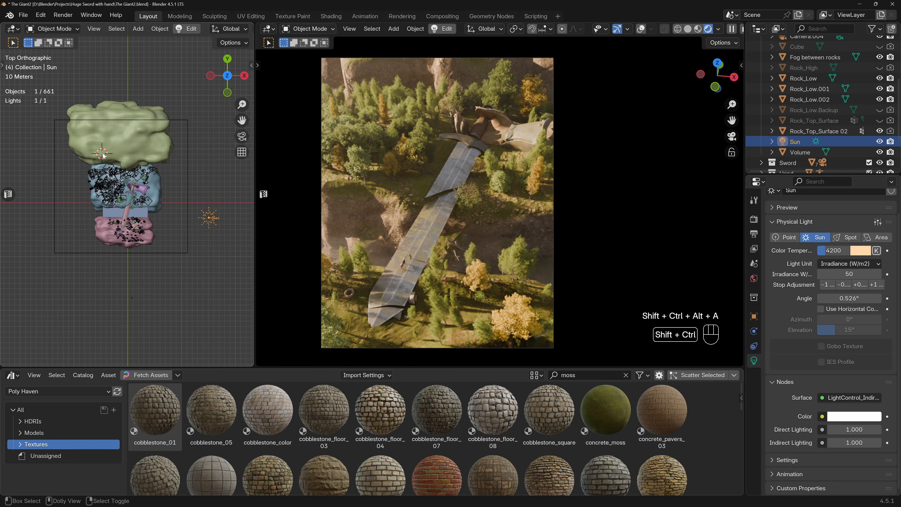
pyautogui.hotkey('ctrl', 'alt', 'a')
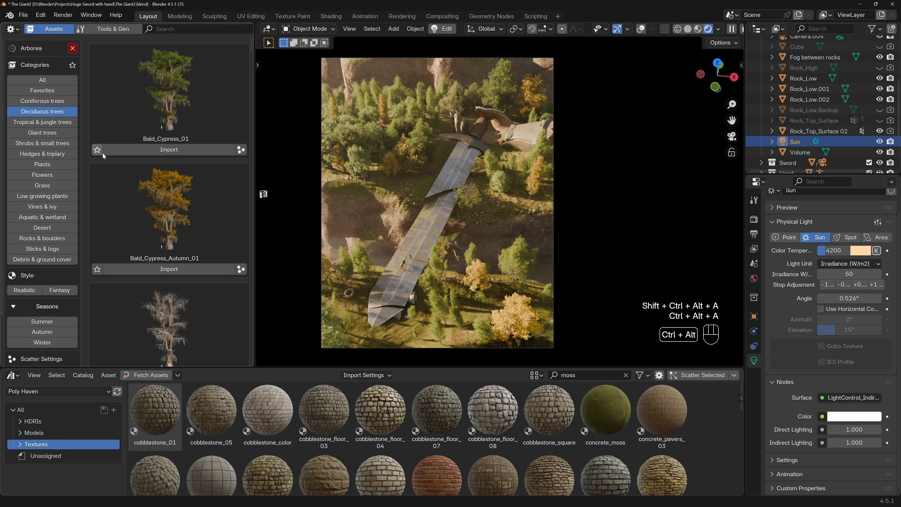
pyautogui.scroll(-2, 151, 135)
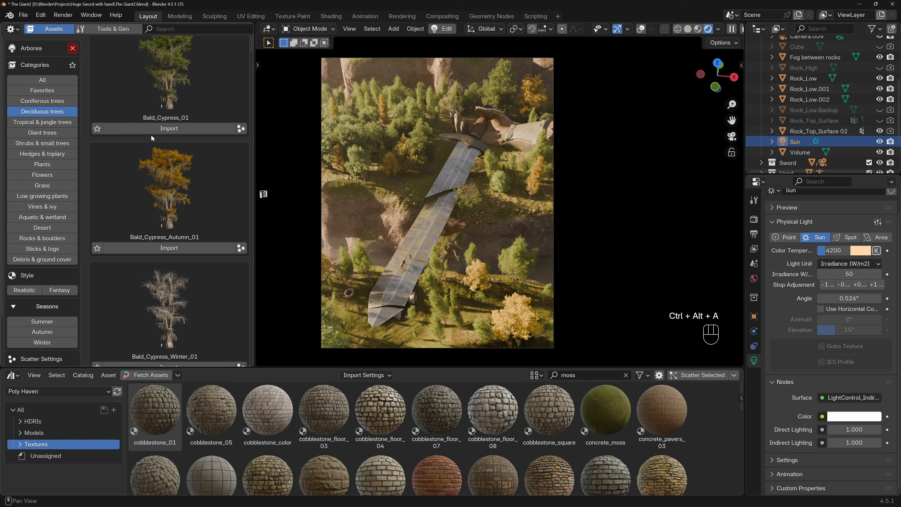
pyautogui.click(173, 130)
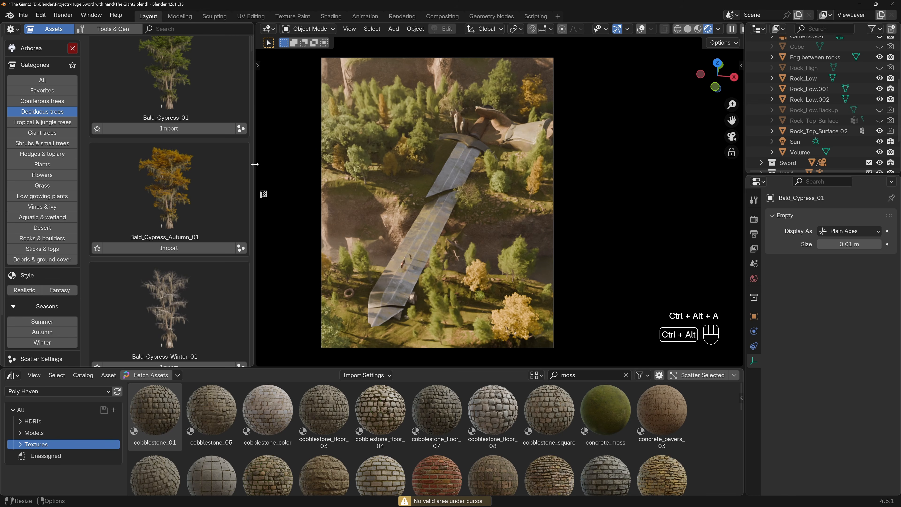
pyautogui.hotkey('ctrl', 'alt', 'a')
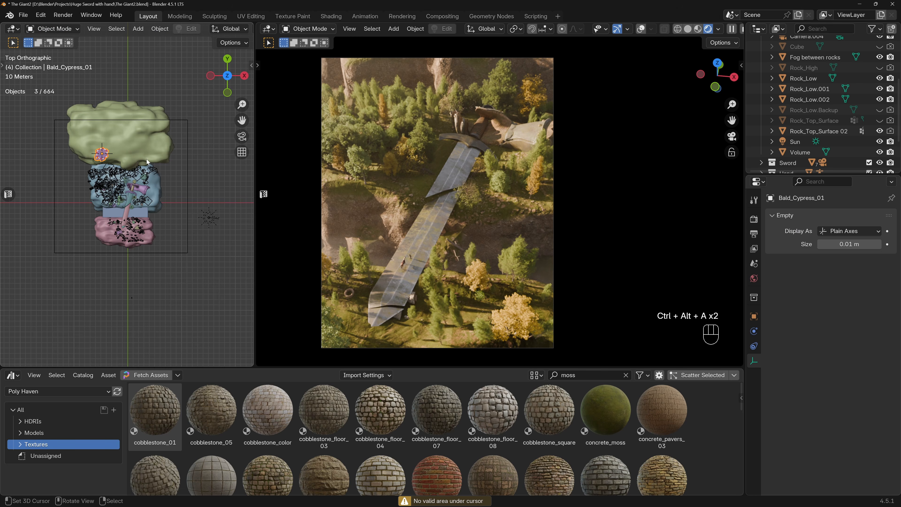
# Scale the imported bald cypress up to about 1.8 times its size.
pyautogui.scroll(4, 147, 161)
pyautogui.moveTo(148, 161); pyautogui.dragTo(136, 111, button='middle')
pyautogui.press('s')
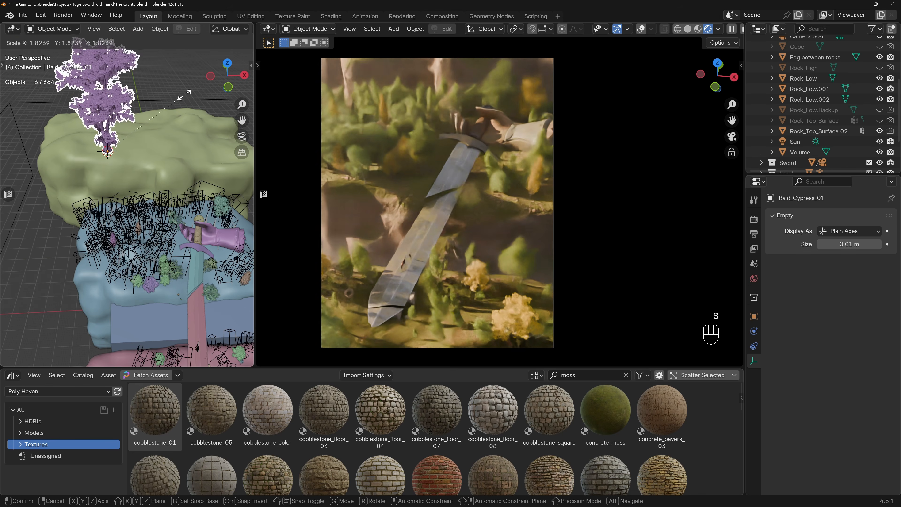
pyautogui.click(187, 96)
# Move the cypress beside the negative-X edge of the blue rock in the top view and rotate it 90° around X.
pyautogui.press('KP_7')
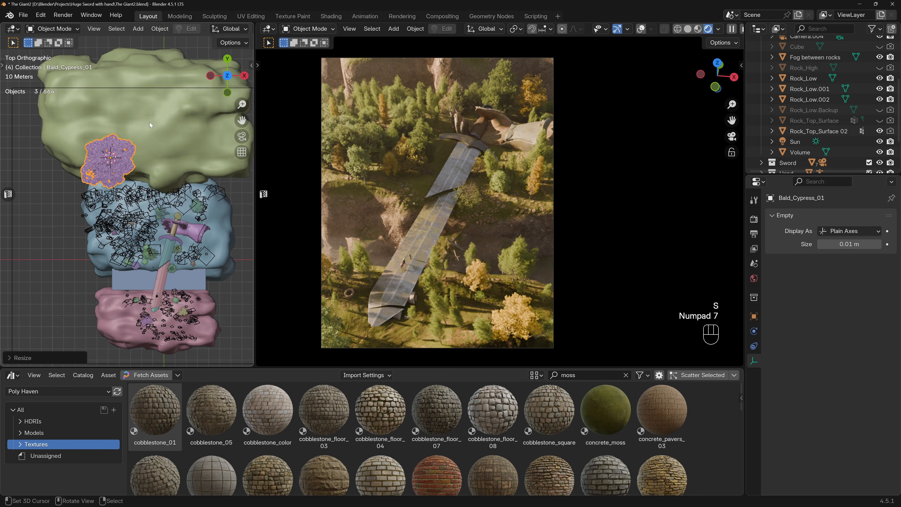
pyautogui.press('g')
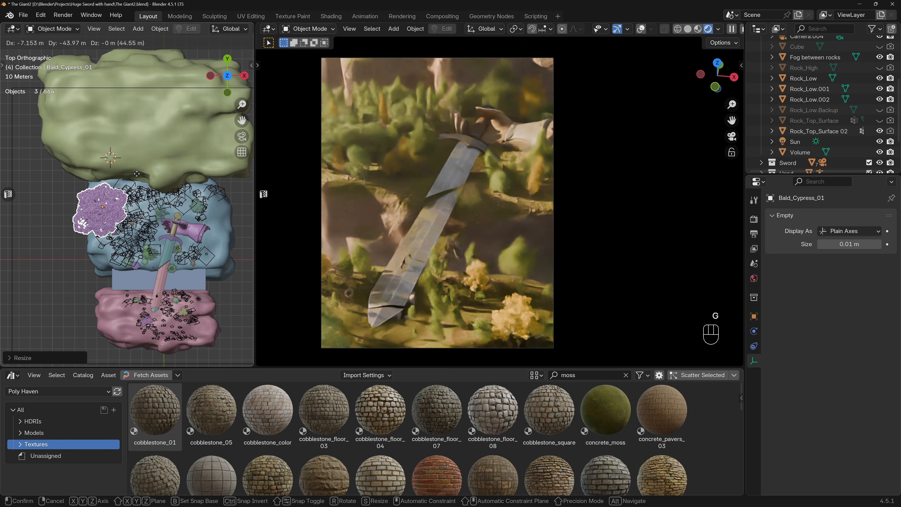
pyautogui.click(134, 189)
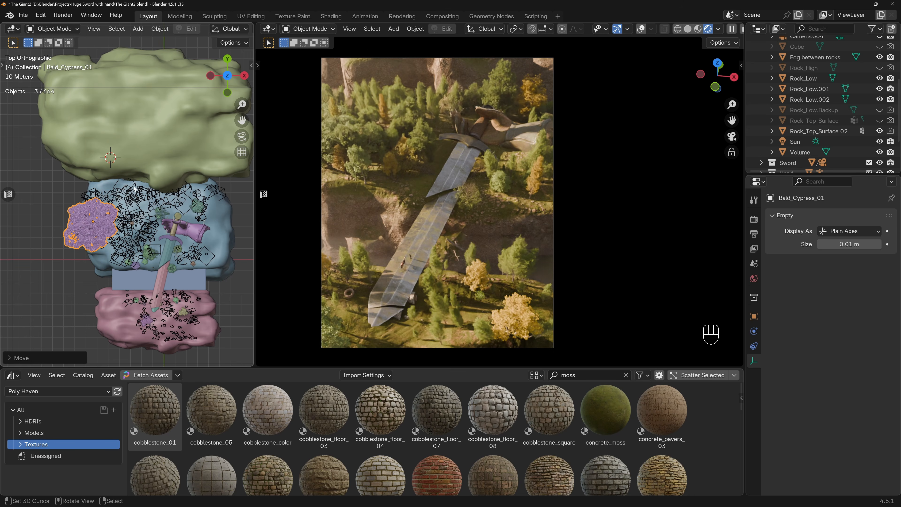
pyautogui.write('rx')
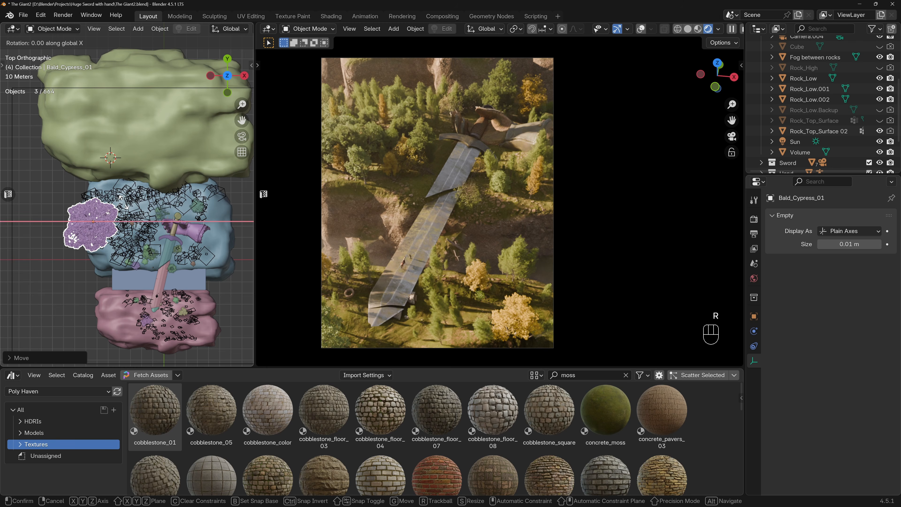
pyautogui.write('90')
pyautogui.press('Return')
# Move the cypress over the blue rock near the sword hilt and raise it along Z.
pyautogui.press('g')
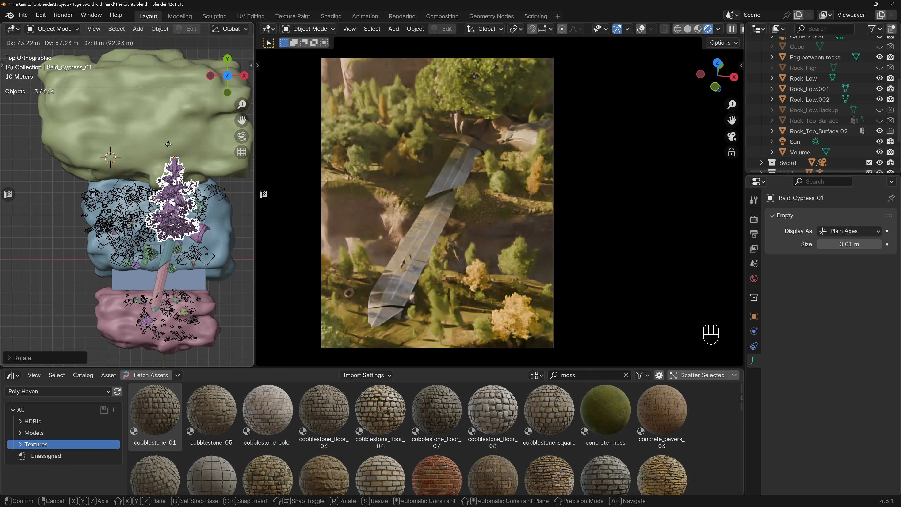
pyautogui.click(149, 153)
pyautogui.press('KP_1')
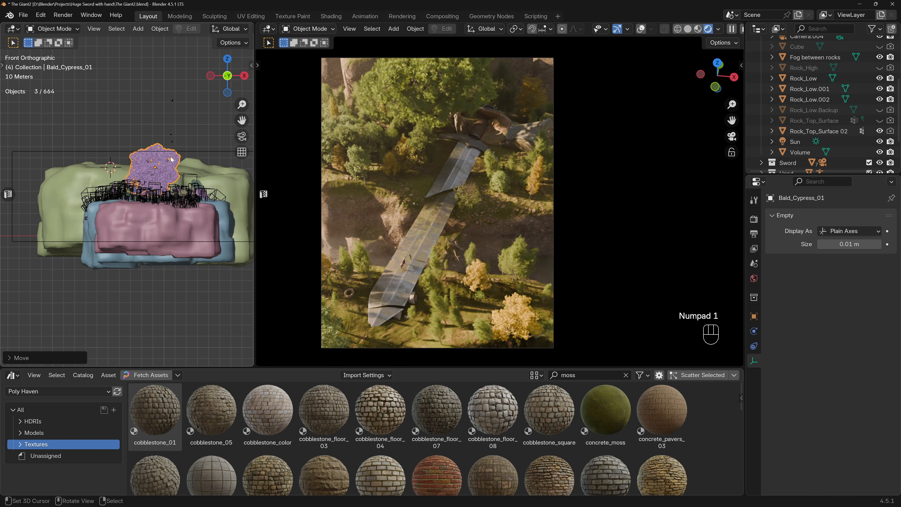
pyautogui.press('g')
pyautogui.press('z')
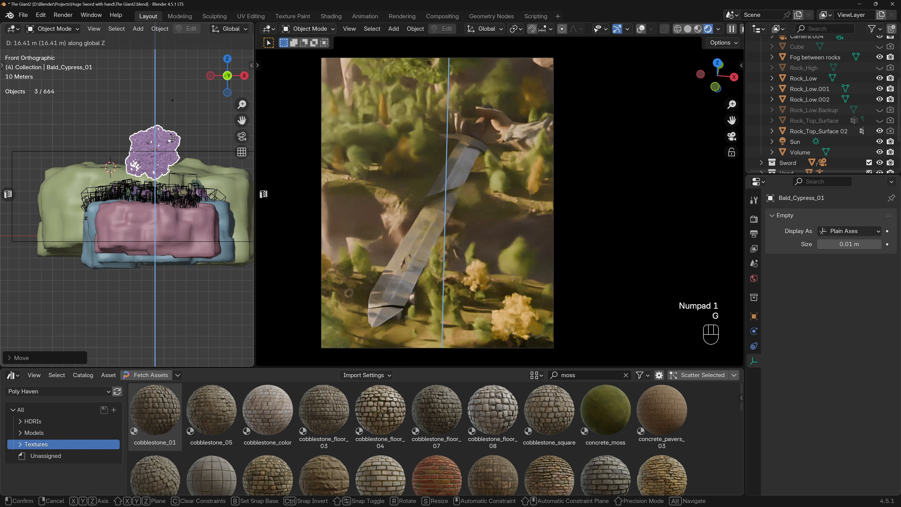
pyautogui.click(175, 138)
# Shift the cypress toward negative X in the front view, keeping it hovering above the rocks.
pyautogui.press('g')
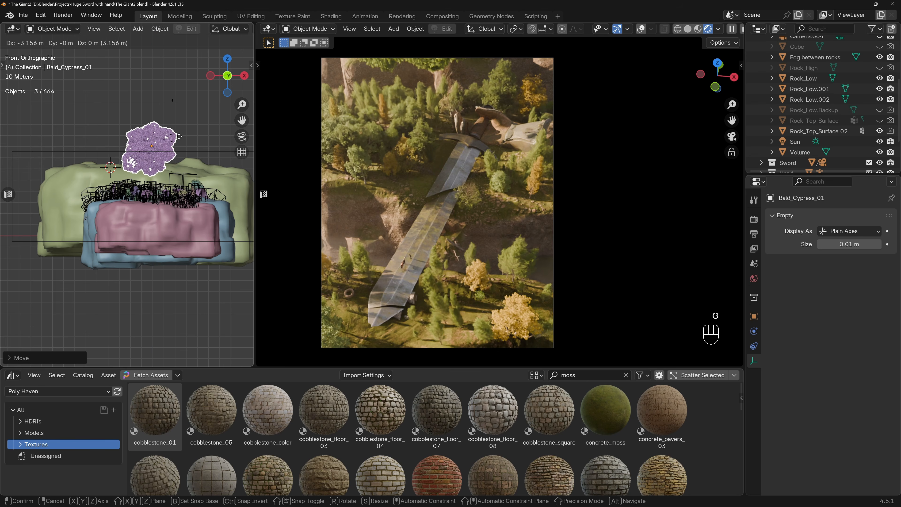
pyautogui.click(153, 135)
pyautogui.press('g')
pyautogui.click(154, 133)
pyautogui.press('g')
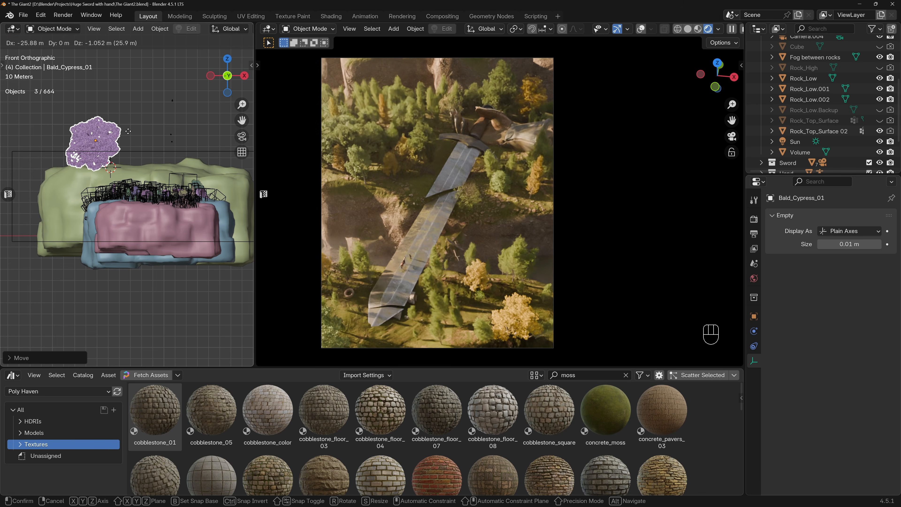
pyautogui.click(129, 131)
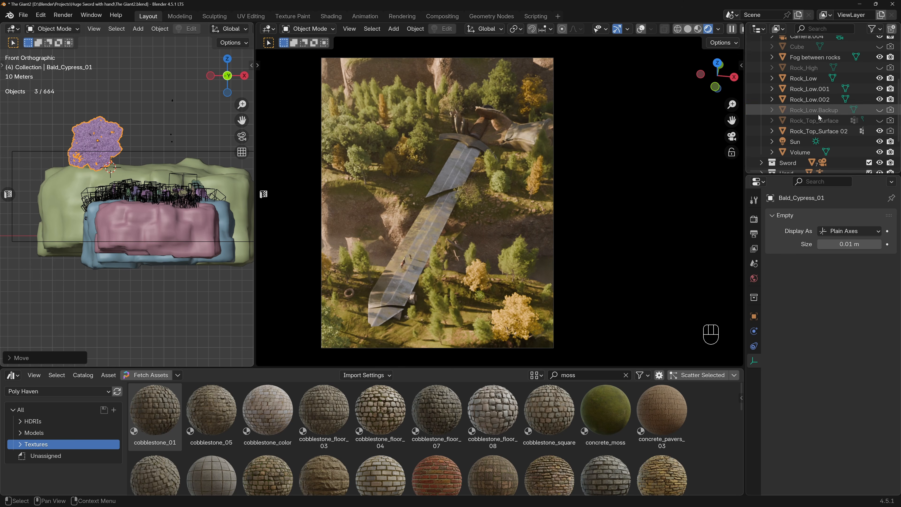
# Hide Bald_Cypress_01 in the viewport and show it again to compare its shadow on the scene.
pyautogui.press('KP_Decimal')
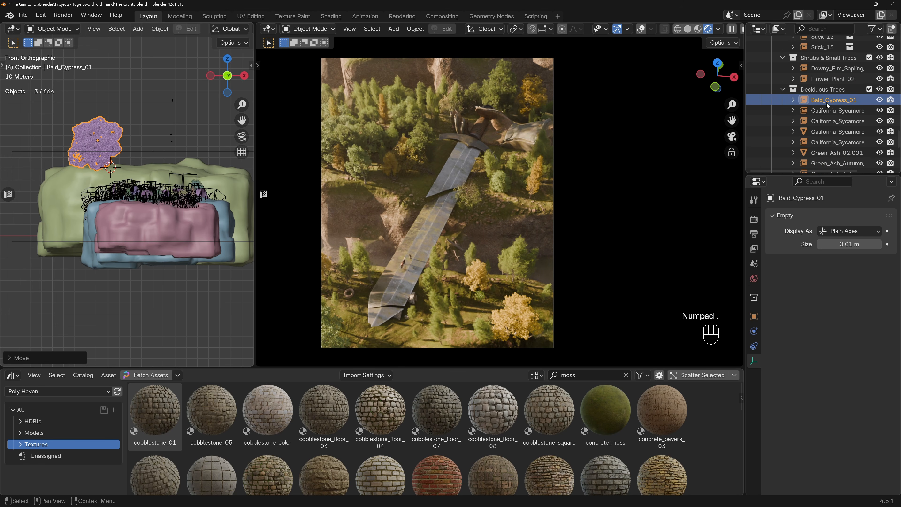
pyautogui.click(881, 101)
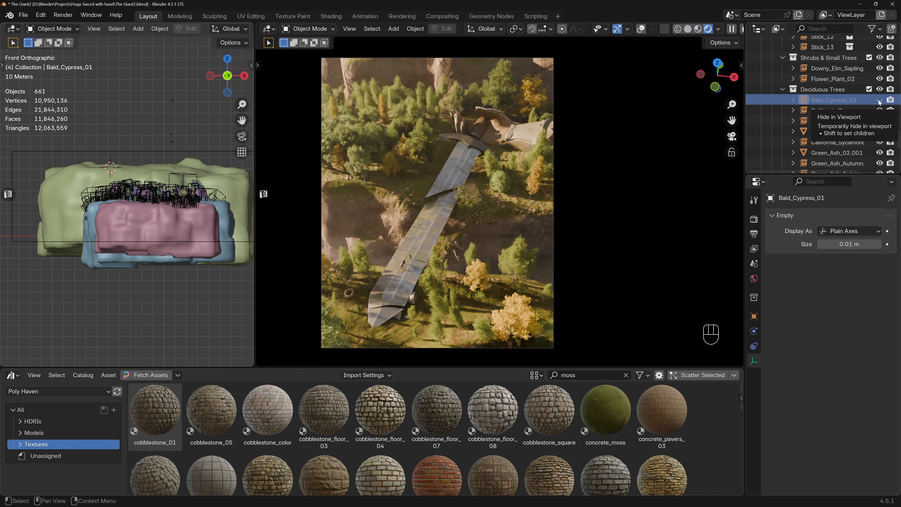
pyautogui.click(880, 100)
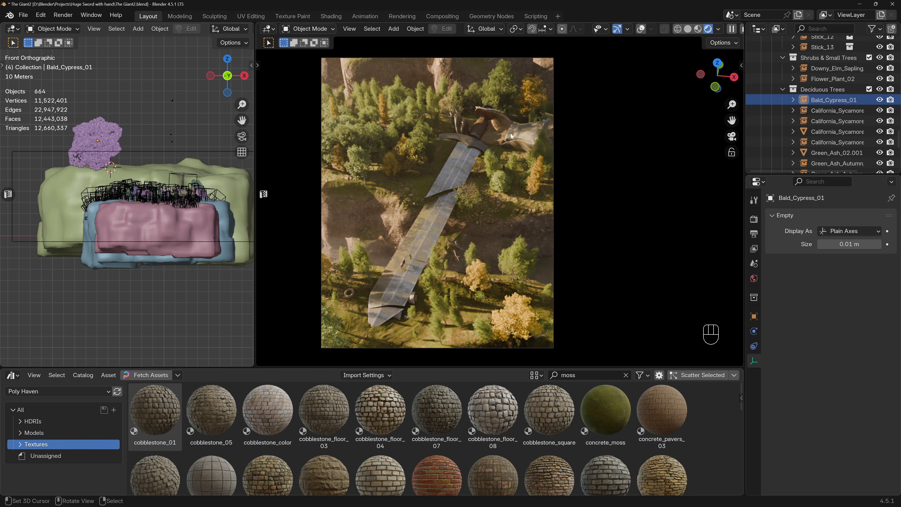
# Raise the cypress slightly along Z and rotate it in the front view.
pyautogui.click(110, 142)
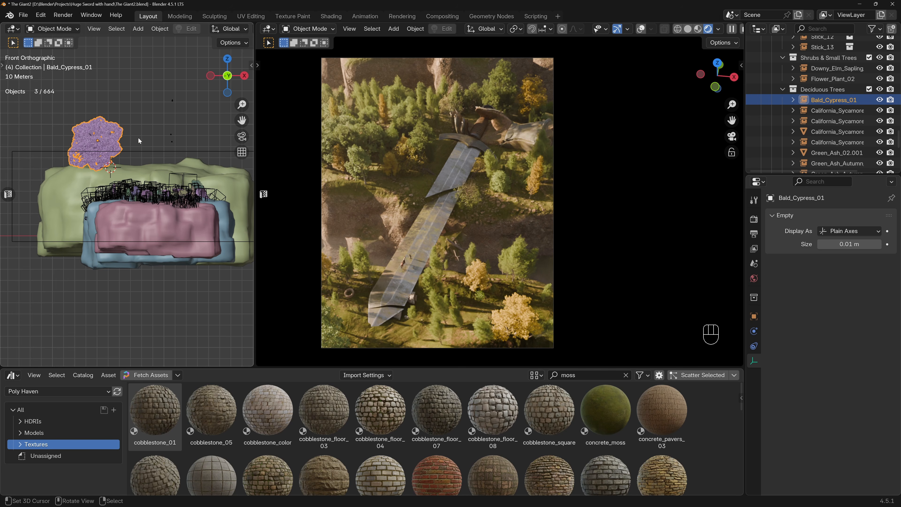
pyautogui.press('g')
pyautogui.press('z')
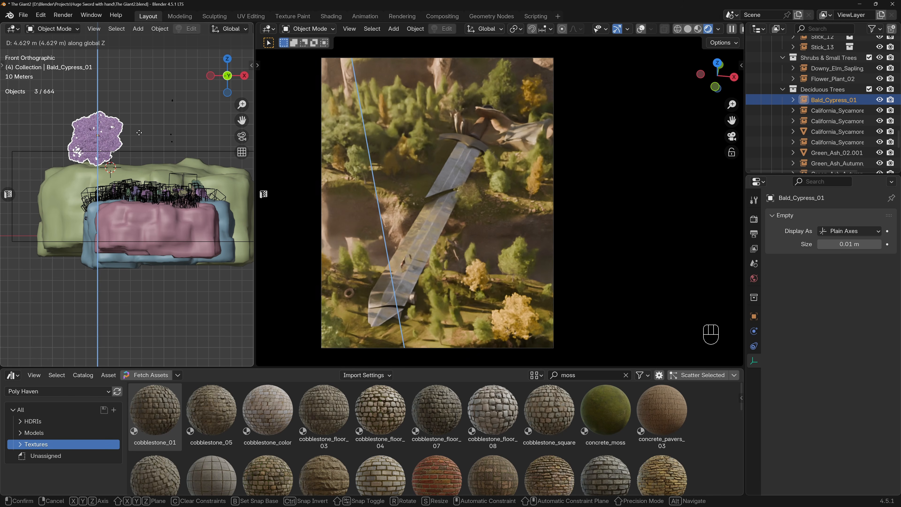
pyautogui.click(151, 124)
pyautogui.press('r')
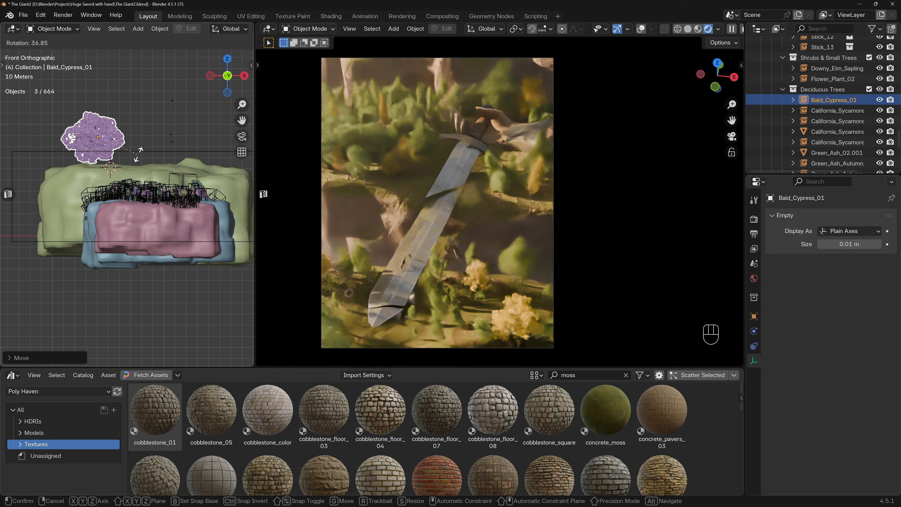
pyautogui.click(169, 123)
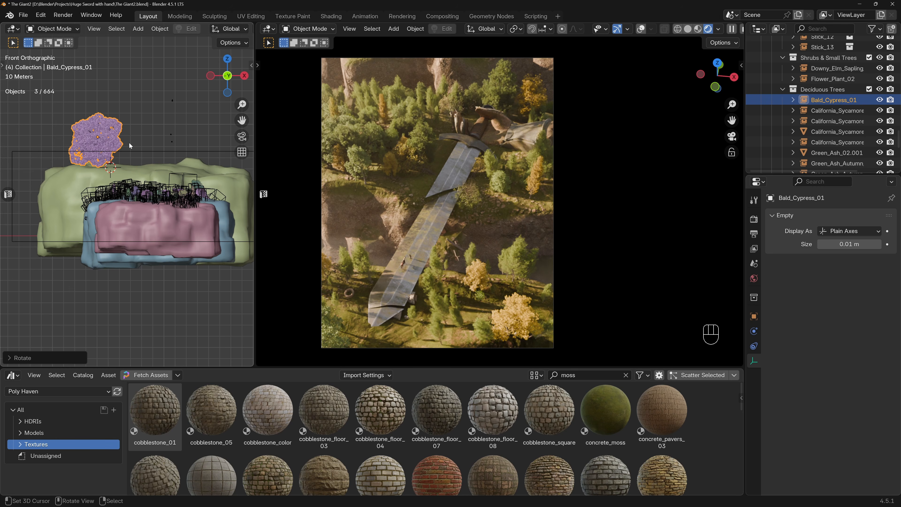
# Import Black_Locust_Frisia_02 from the Arborea deciduous trees, keeping only the new tree selected.
pyautogui.hotkey('ctrl', 'alt', 'a')
pyautogui.scroll(-10, 174, 192)
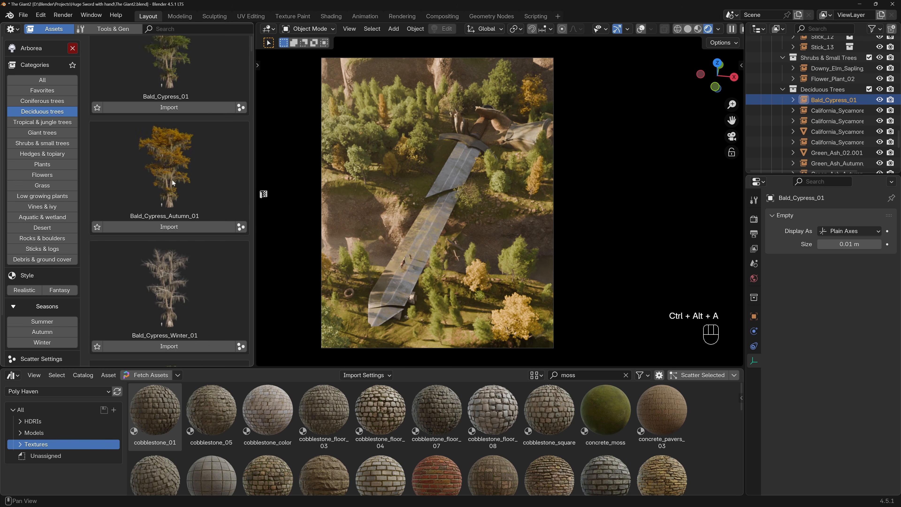
pyautogui.scroll(-15, 174, 192)
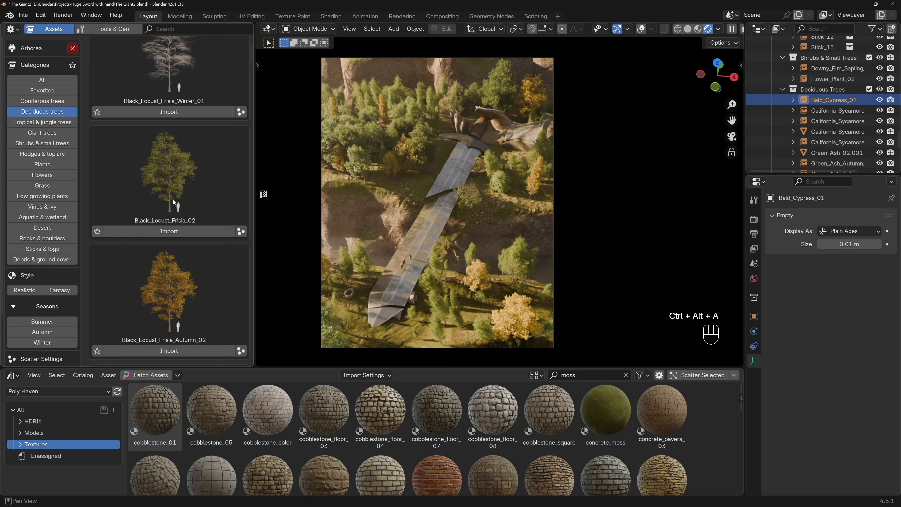
pyautogui.click(181, 234)
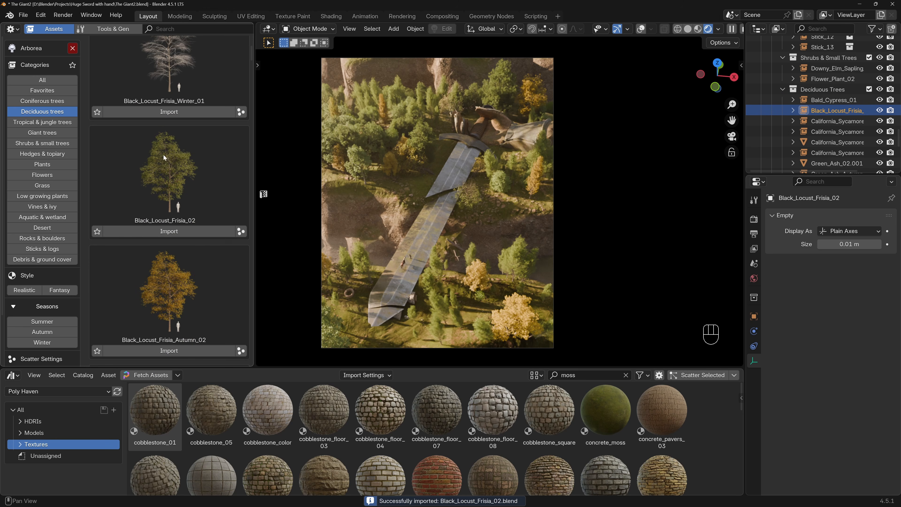
pyautogui.hotkey('ctrl', 'alt', 'a')
pyautogui.press('a')
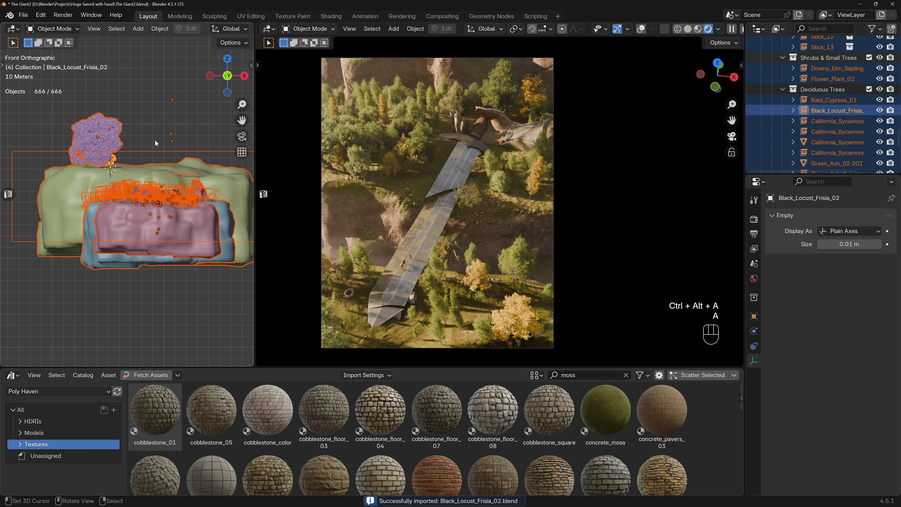
pyautogui.hotkey('ctrl', 'z')
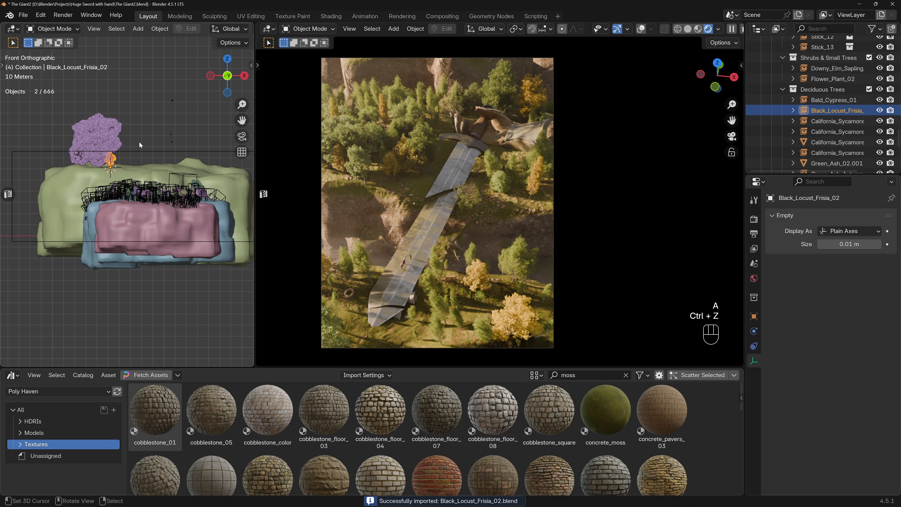
# Scale up the black locust and move it in the top view beside the cypress on the blue rock.
pyautogui.press('s')
pyautogui.click(176, 115)
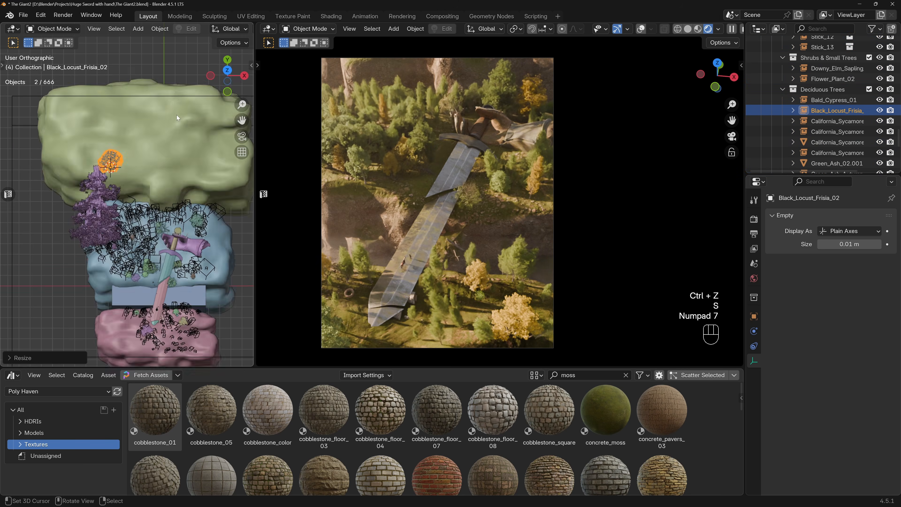
pyautogui.press('KP_7')
pyautogui.press('g')
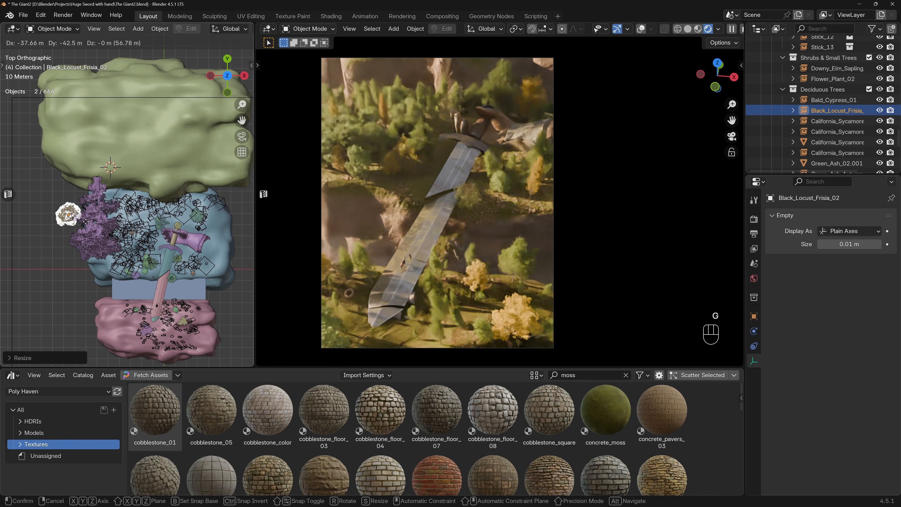
pyautogui.click(144, 230)
# Lower the black locust along Z to the top of the blue rock and enlarge it in the front view.
pyautogui.press('KP_1')
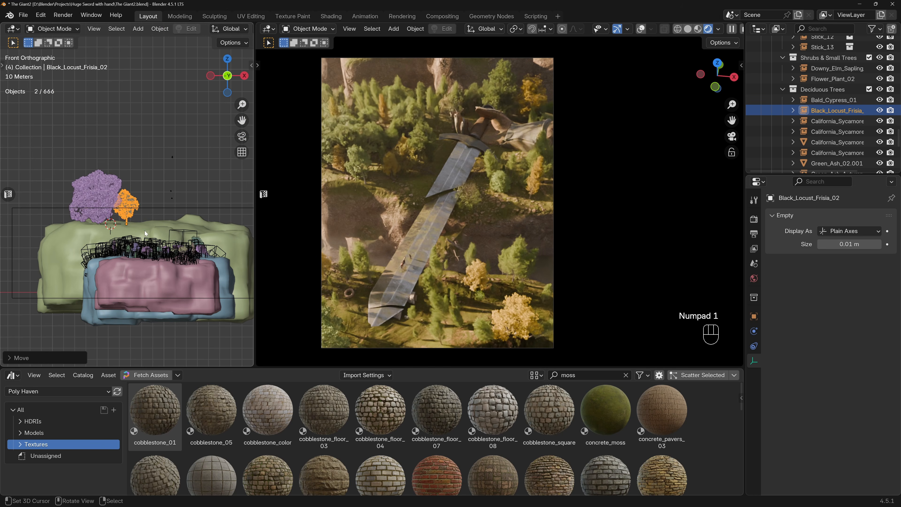
pyautogui.press('g')
pyautogui.press('z')
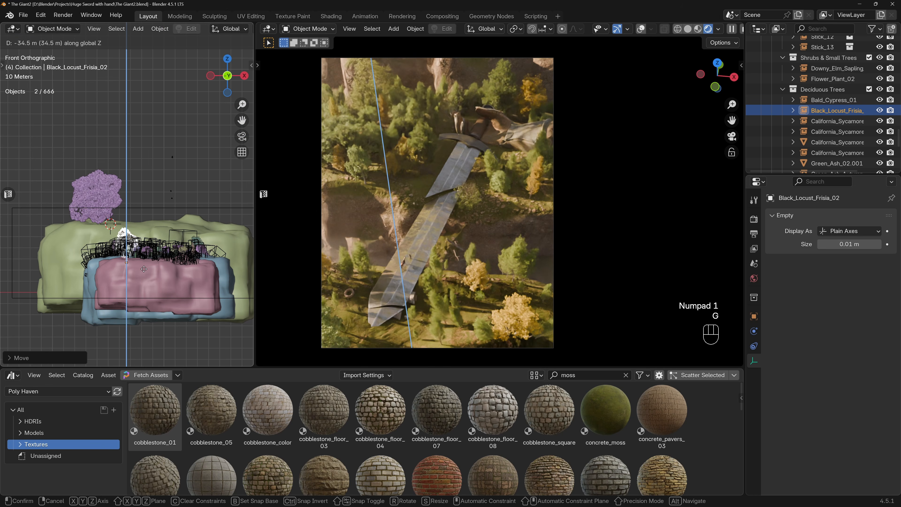
pyautogui.click(144, 273)
pyautogui.press('s')
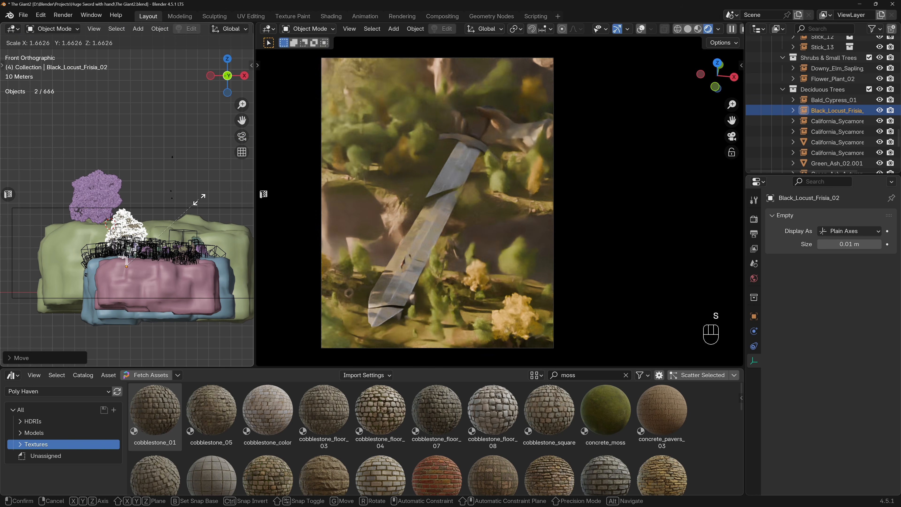
pyautogui.click(198, 200)
pyautogui.press('s')
# Move the black locust toward negative X, just below the cypress, and rotate it slightly in the front view.
pyautogui.press('g')
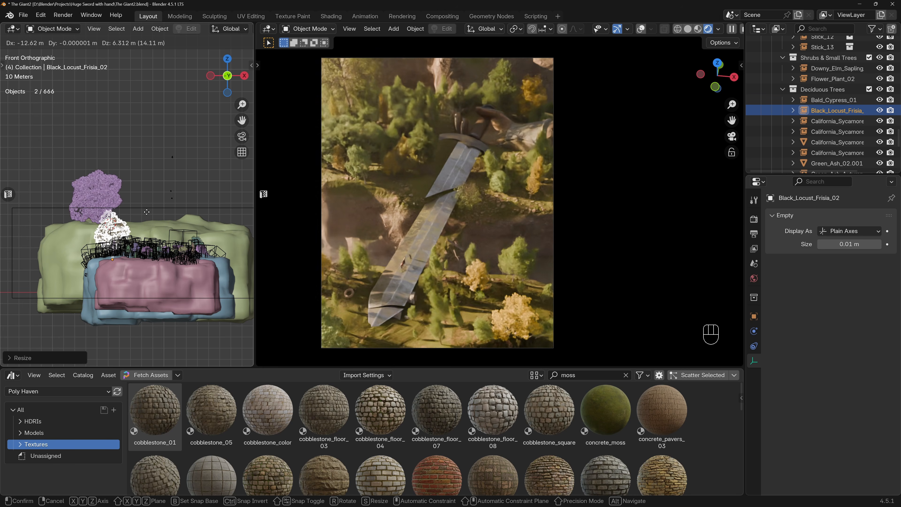
pyautogui.click(109, 207)
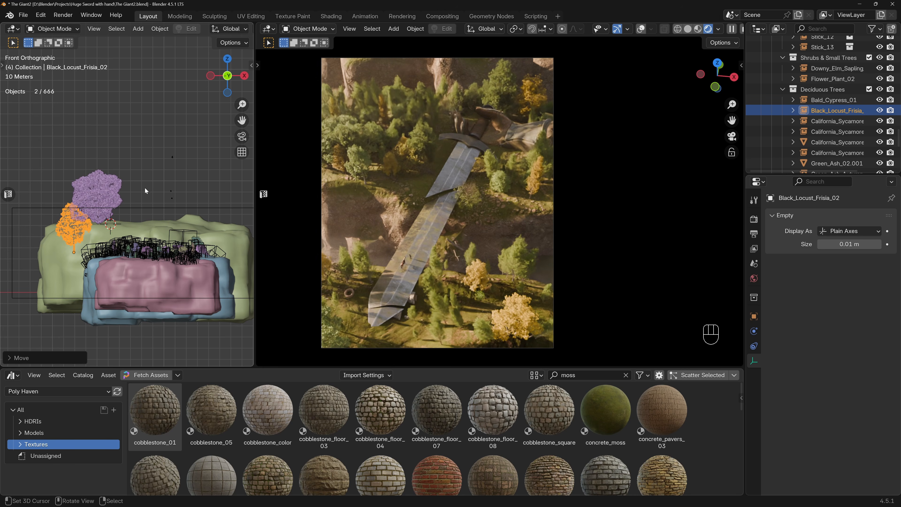
pyautogui.press('r')
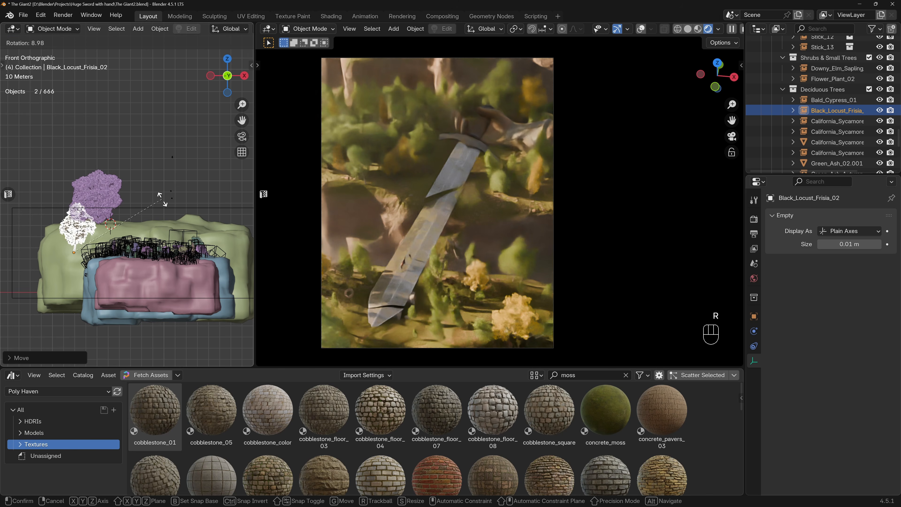
pyautogui.click(158, 194)
# Move the black locust in the top view to the open space on the pink rock's negative-X side and adjust its scale.
pyautogui.press('KP_7')
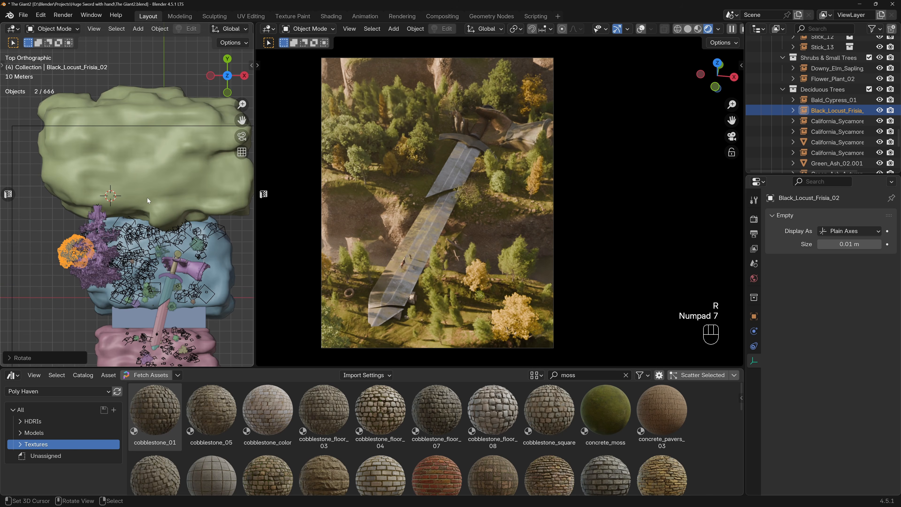
pyautogui.press('g')
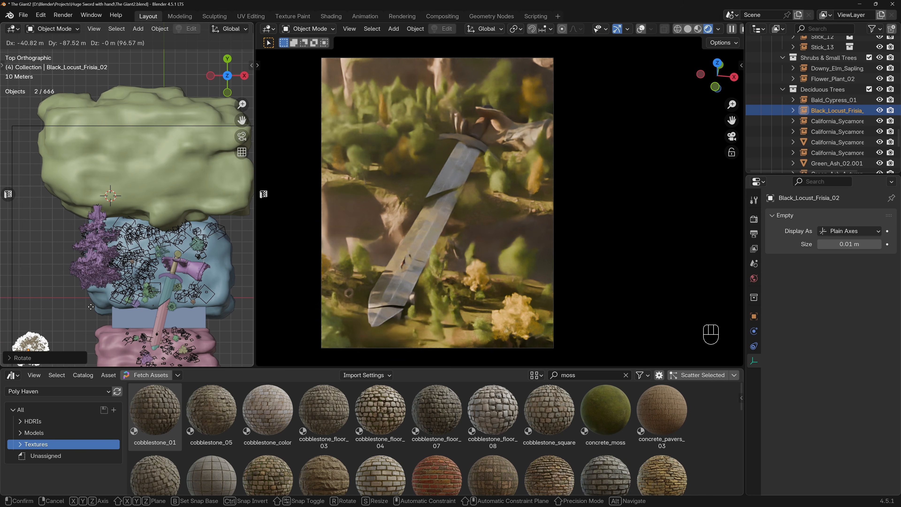
pyautogui.click(92, 297)
pyautogui.press('s')
pyautogui.click(104, 288)
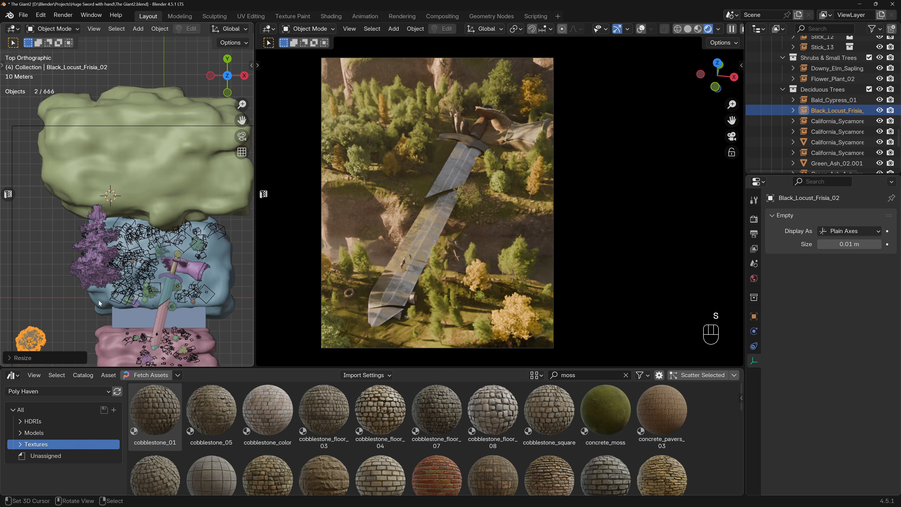
# Enlarge the black locust and reposition it farther toward negative X and negative Y in the top view.
pyautogui.press('g')
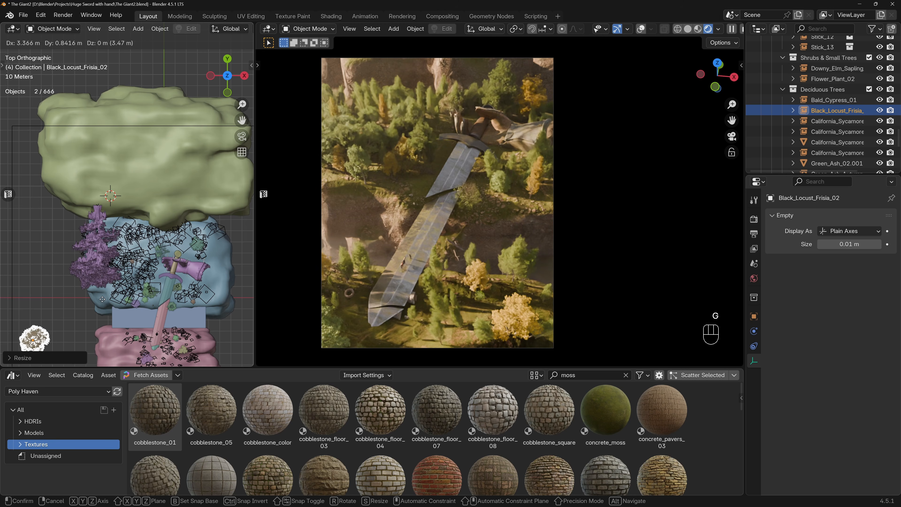
pyautogui.click(104, 299)
pyautogui.press('s')
pyautogui.click(153, 265)
pyautogui.press('g')
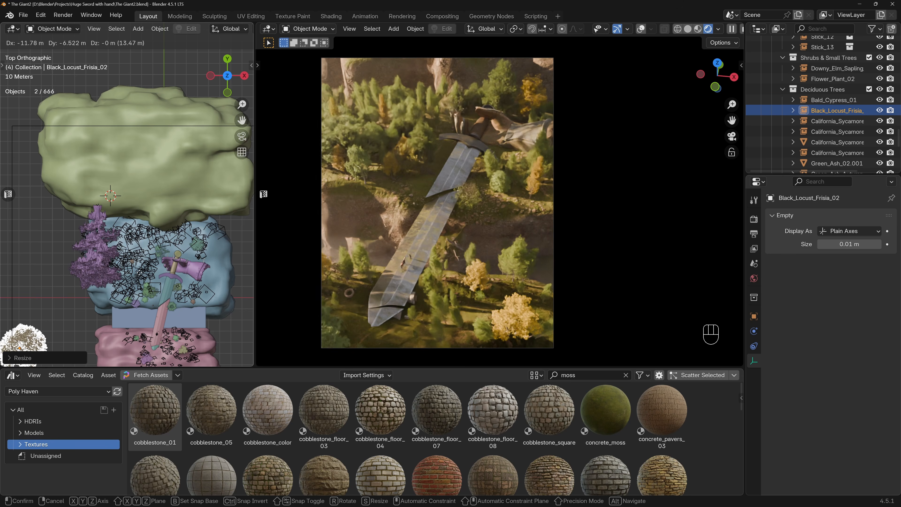
pyautogui.click(489, 295)
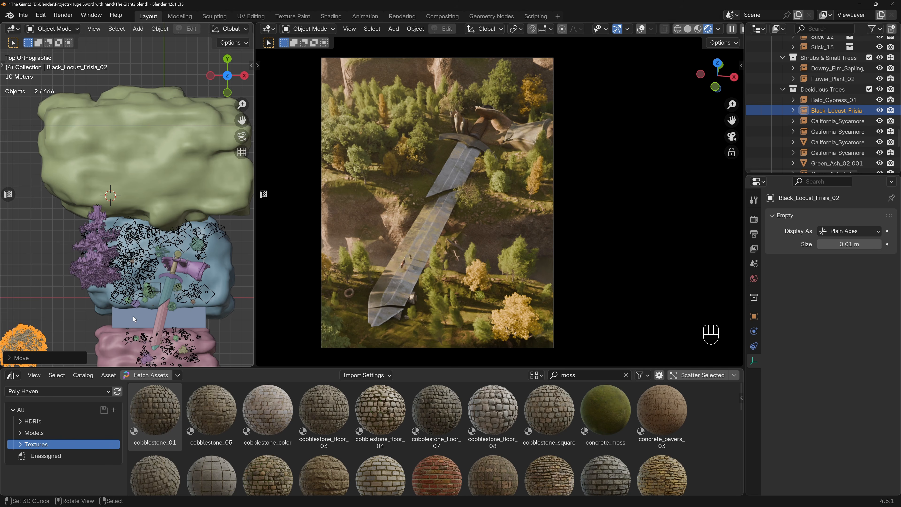
# Rescale the black locust and move it about 131 m toward negative X in the top view.
pyautogui.press('s')
pyautogui.click(77, 319)
pyautogui.press('g')
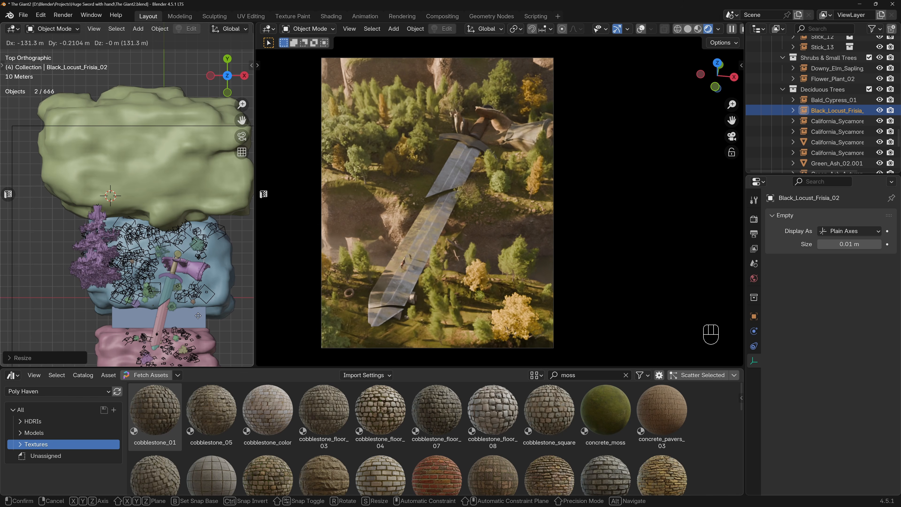
pyautogui.click(198, 316)
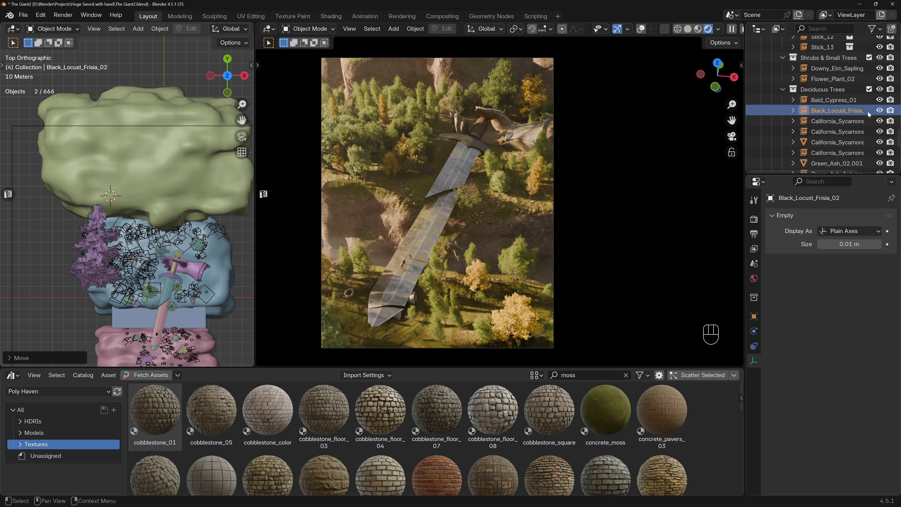
# Hide Black_Locust_Frisia_02 in the viewport and show it again to compare its shadow on the scene.
pyautogui.click(880, 110)
pyautogui.click(879, 110)
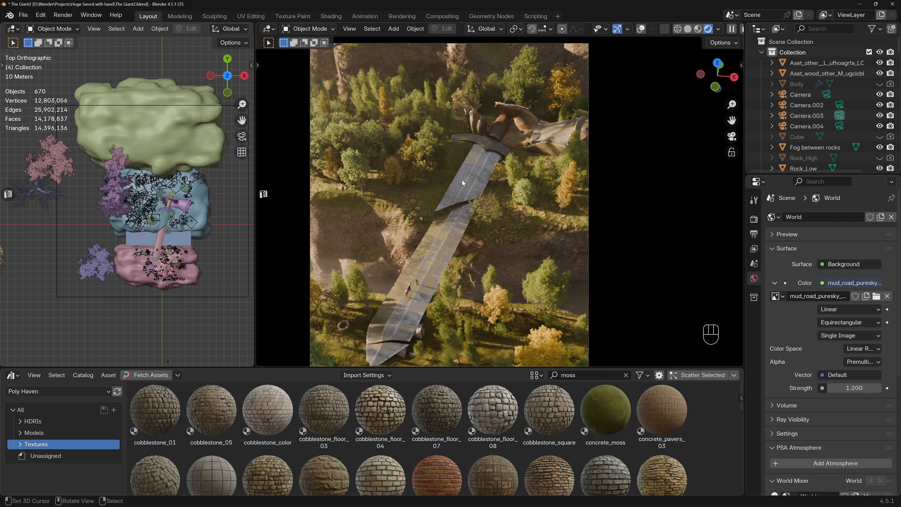
# Add an area light over the pink rock and move it along Z.
pyautogui.hotkey('shift', 'a')
pyautogui.moveTo(458, 184)
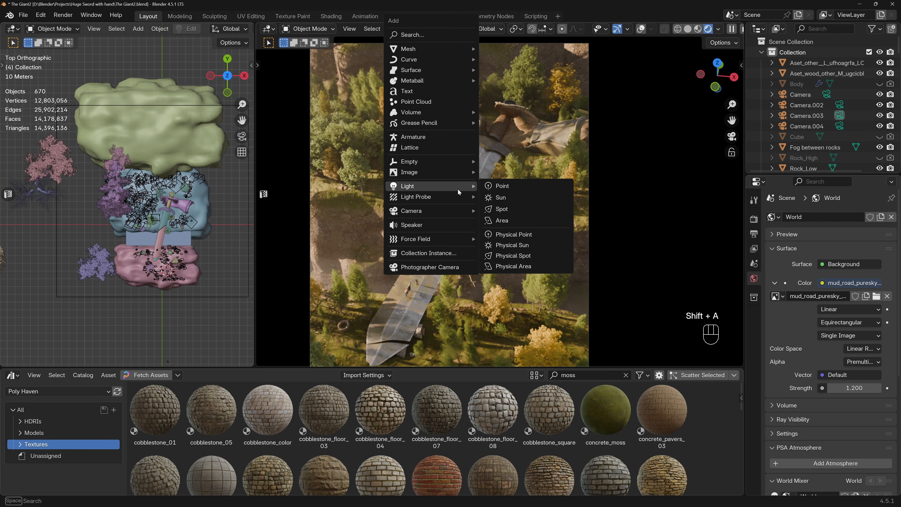
pyautogui.click(517, 223)
pyautogui.press('g')
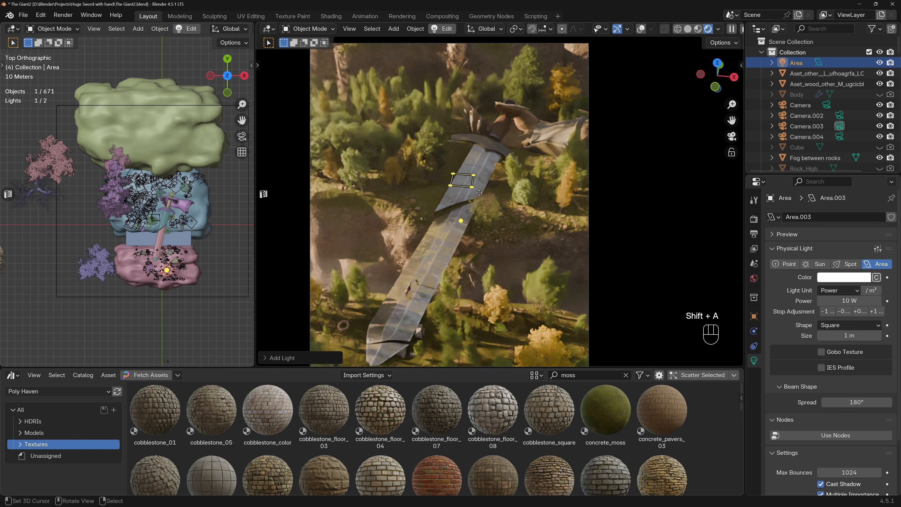
pyautogui.press('z')
pyautogui.click(492, 169)
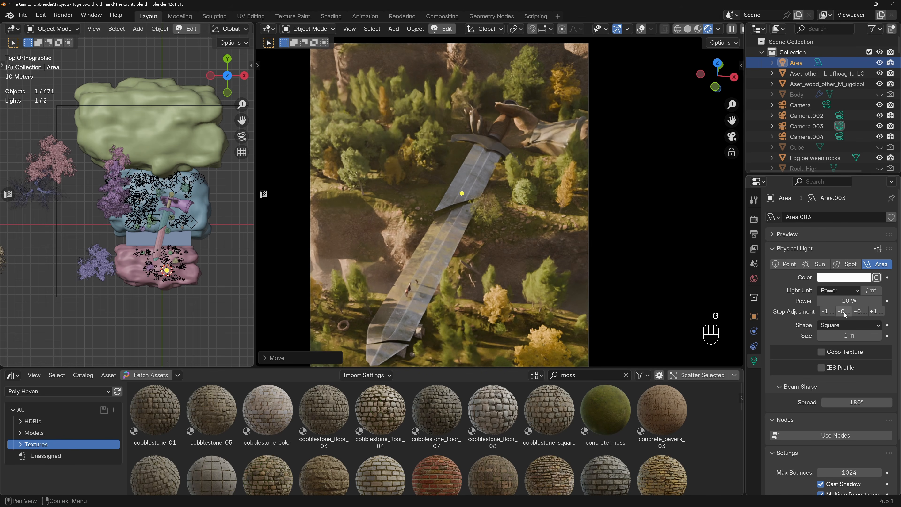
# Set the area light's color temperature to 4200 and its beam spread to 30°.
pyautogui.click(877, 277)
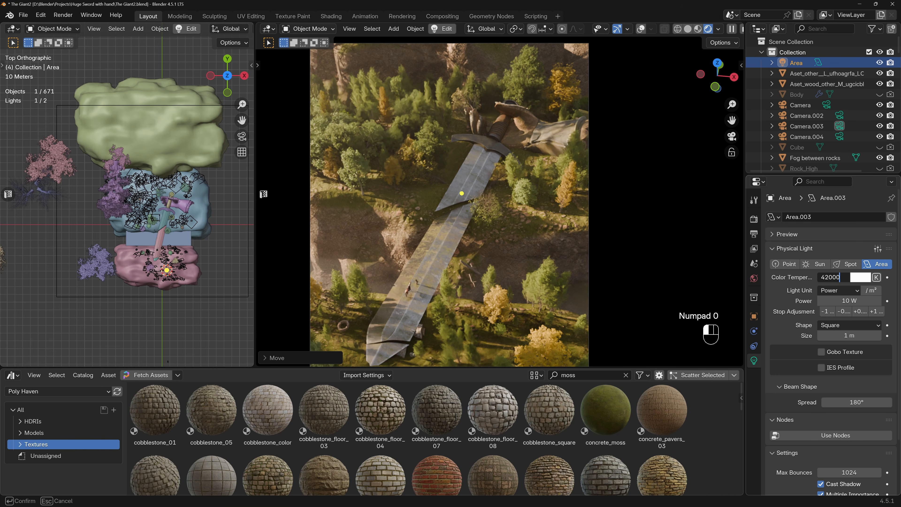
pyautogui.write('42000')
pyautogui.press('BackSpace')
pyautogui.press('Return')
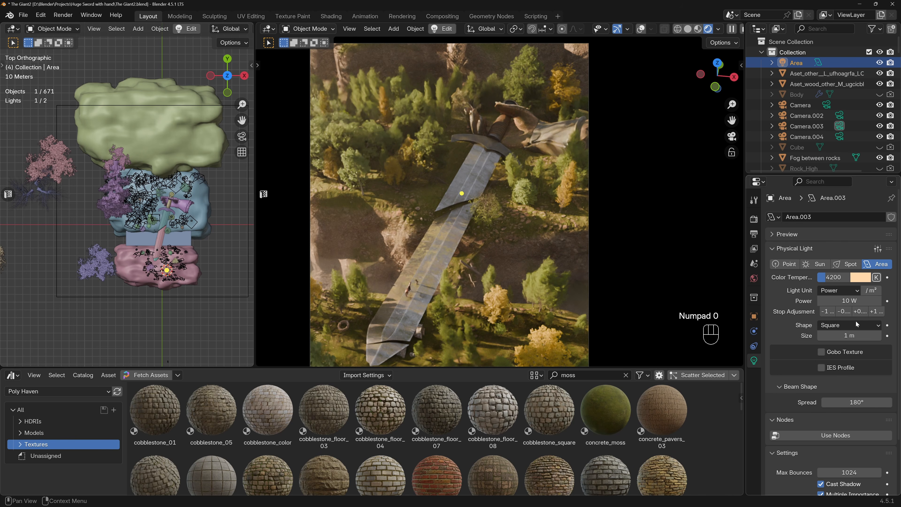
pyautogui.click(857, 402)
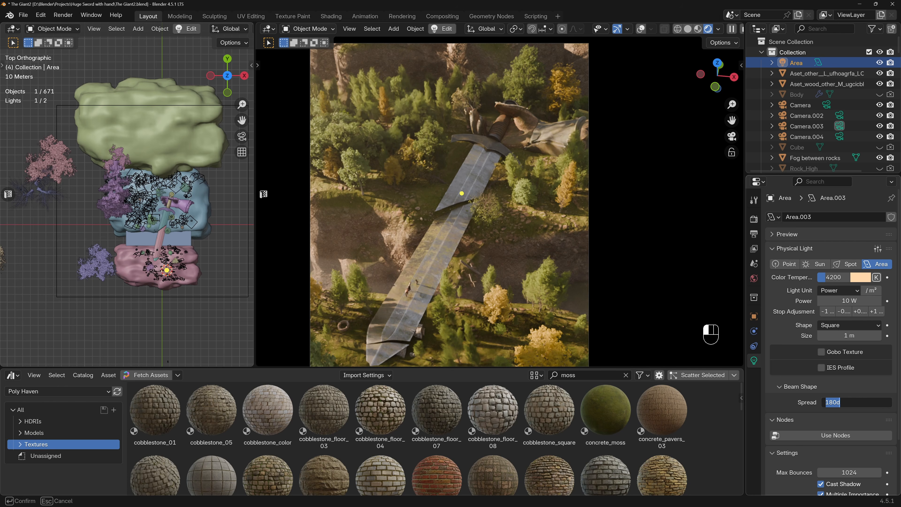
pyautogui.write('30')
pyautogui.press('Return')
# Set the area light's power to 5000 W and raise the light higher above the pink rock.
pyautogui.moveTo(849, 301); pyautogui.dragTo(849, 301)
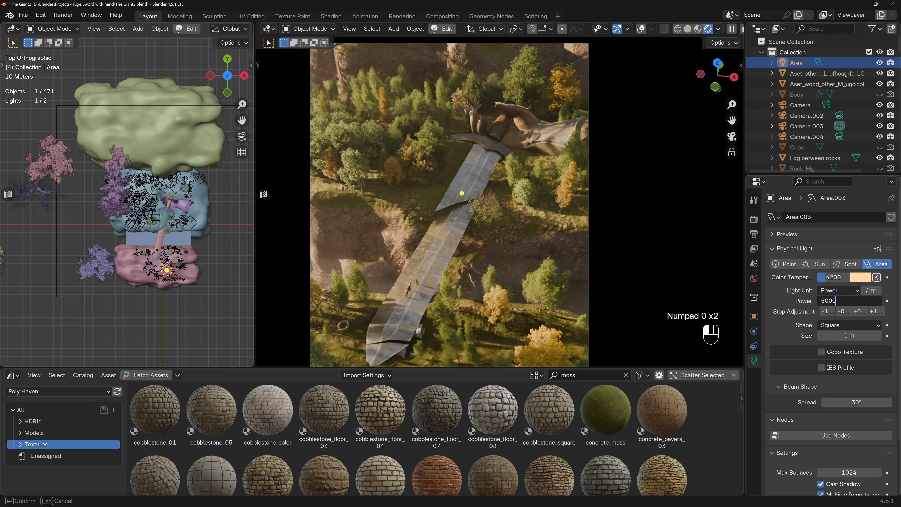
pyautogui.write('5000')
pyautogui.press('Return')
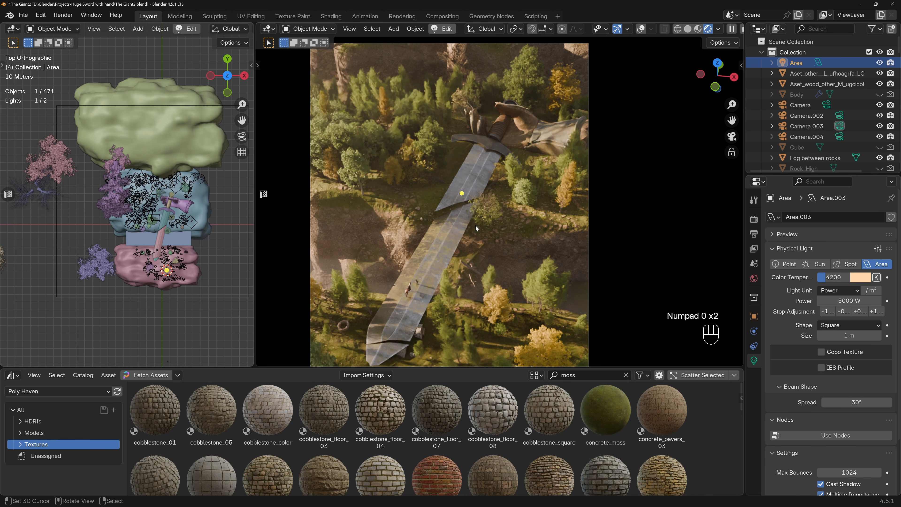
pyautogui.press('g')
pyautogui.click(475, 190)
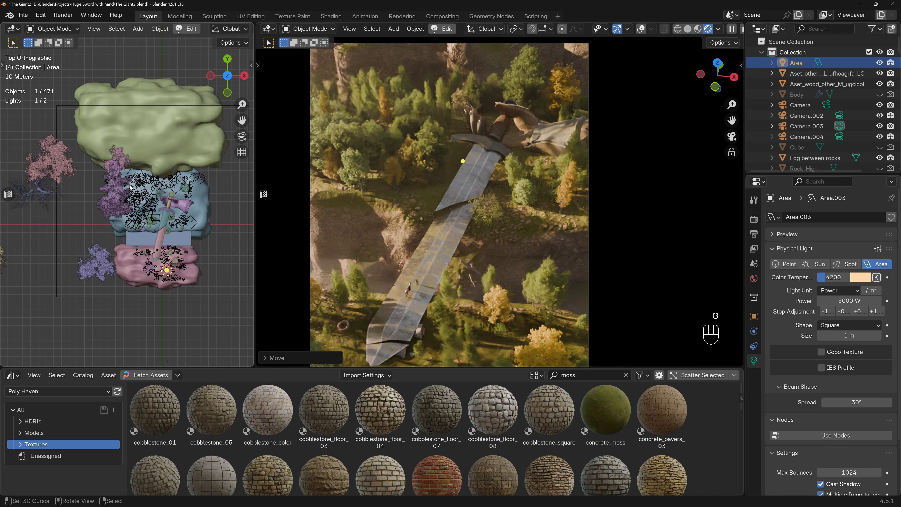
# Move the area light from above the pink rock to above the blue rock, beside the sword blade.
pyautogui.press('KP_0')
pyautogui.scroll(5, 126, 185)
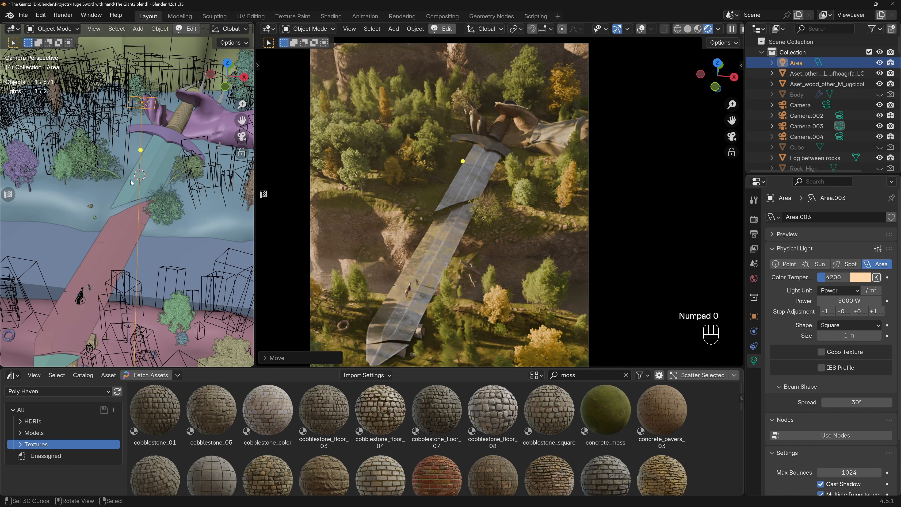
pyautogui.press('g')
pyautogui.click(148, 168)
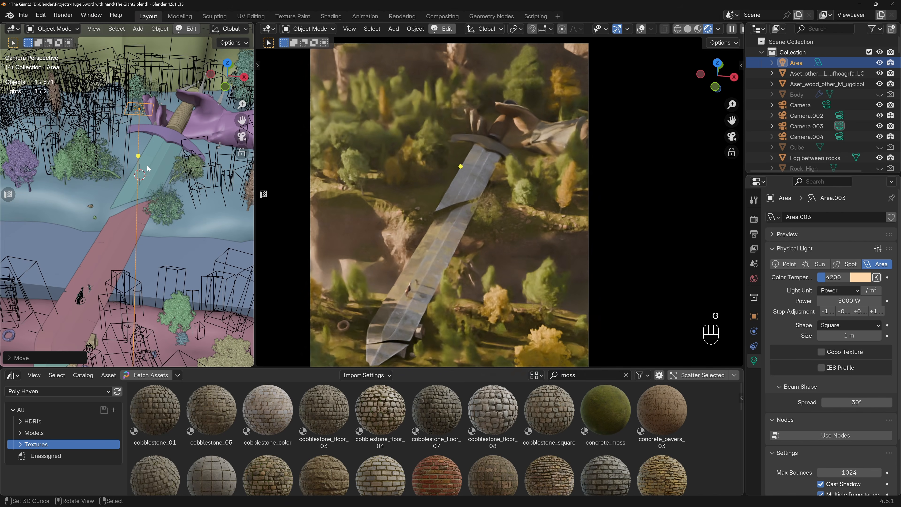
pyautogui.press('KP_7')
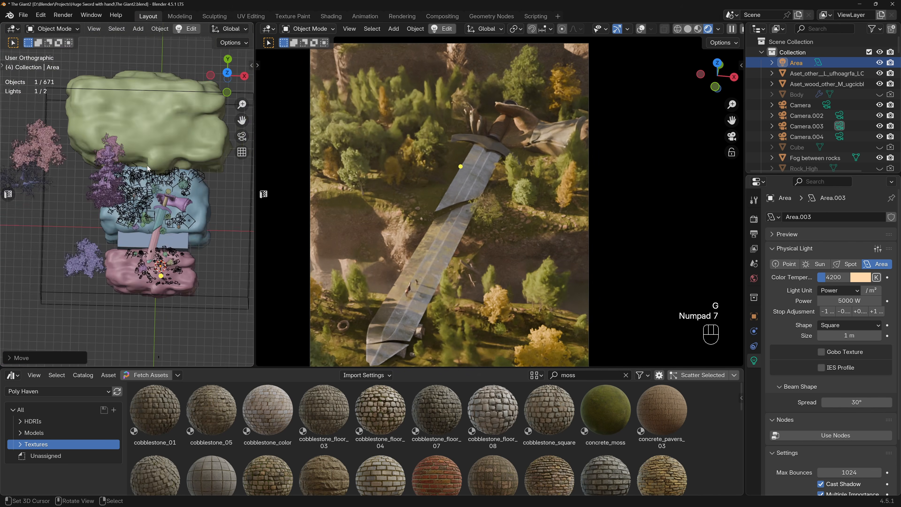
pyautogui.scroll(3, 167, 238)
pyautogui.press('g')
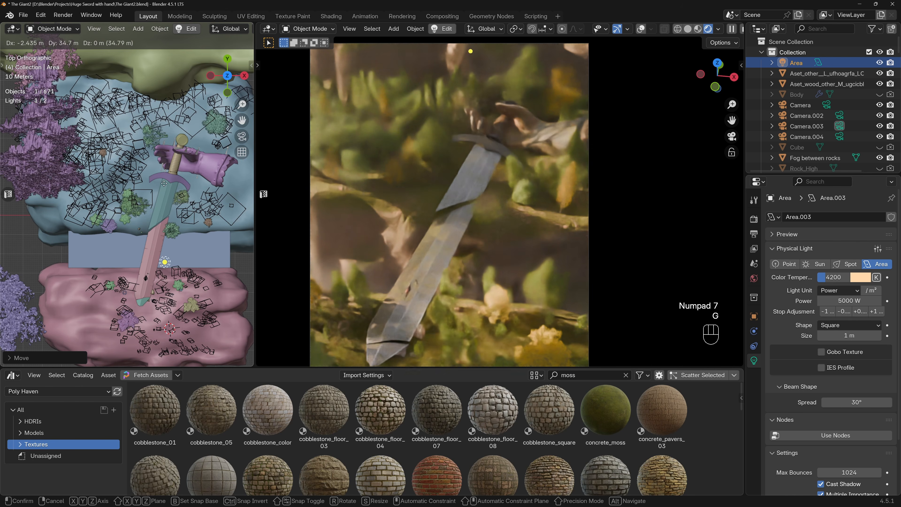
pyautogui.click(158, 135)
# Move the area light sideways in the front view, away from the sword to the edge of the large purple tree.
pyautogui.press('KP_1')
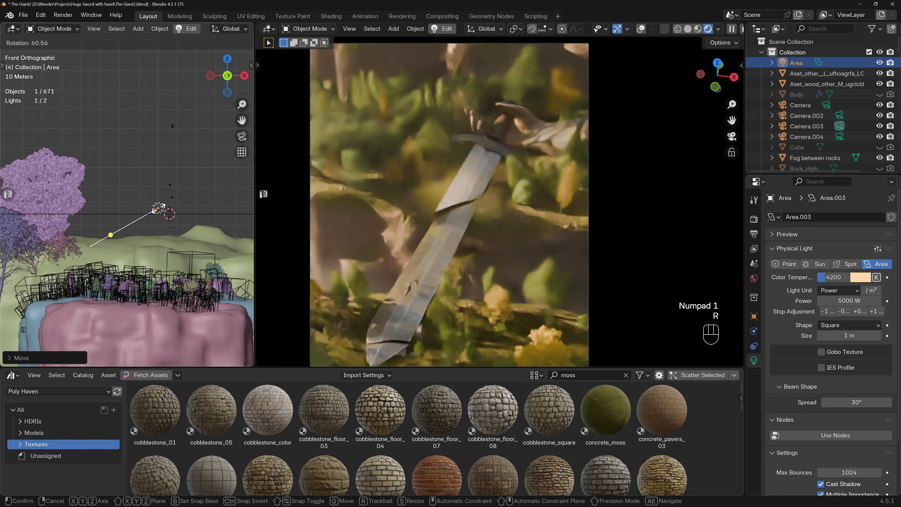
pyautogui.press('r')
pyautogui.press('g')
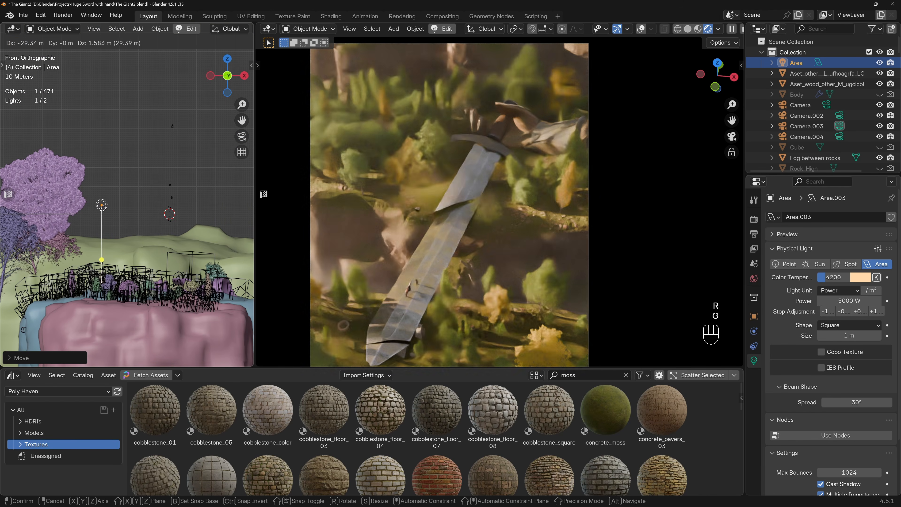
pyautogui.click(71, 205)
# Aim the area light at the sword blade near its break.
pyautogui.moveTo(154, 257); pyautogui.dragTo(151, 291, button='middle')
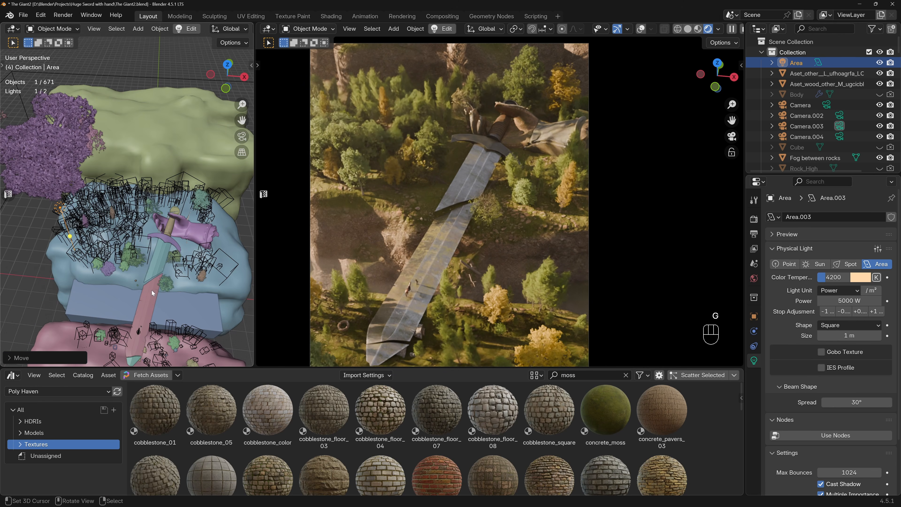
pyautogui.hotkey('shift', 't')
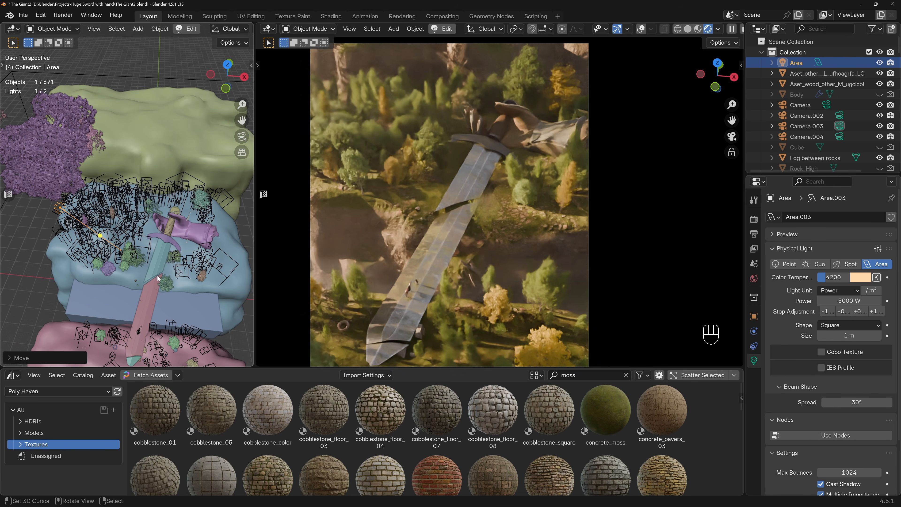
pyautogui.click(159, 273)
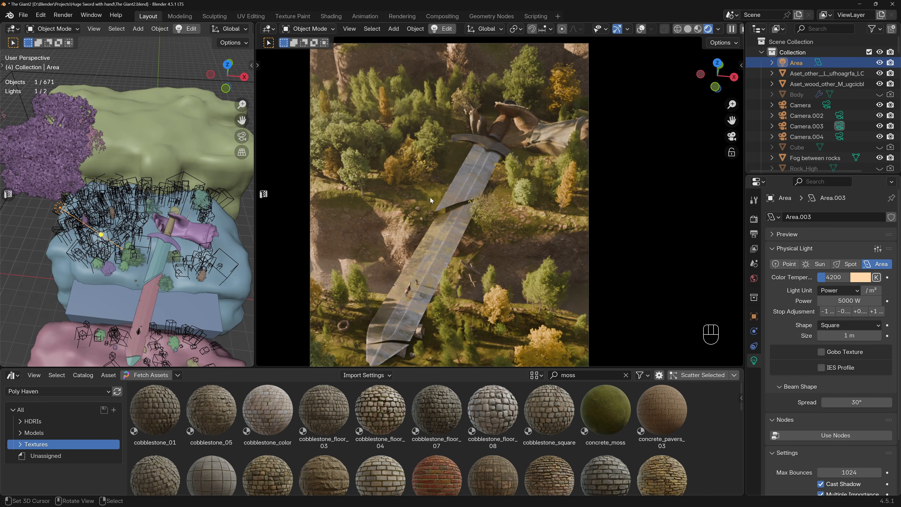
# Hide and show the area light to compare its effect, and inspect its placement from above and from the front.
pyautogui.click(880, 63)
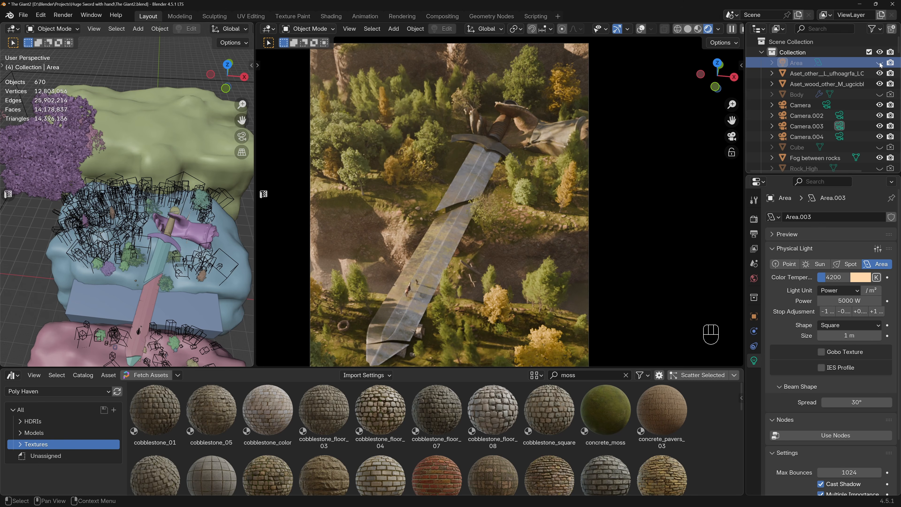
pyautogui.click(880, 63)
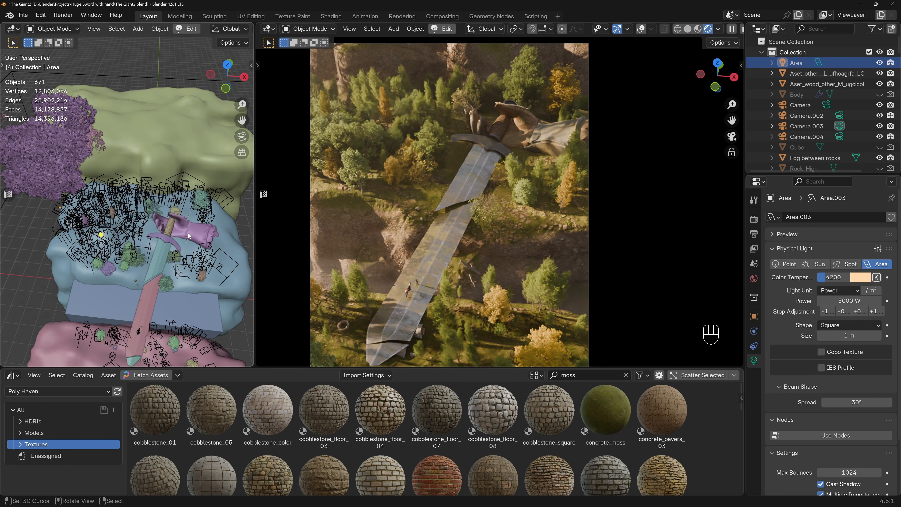
pyautogui.press('KP_7')
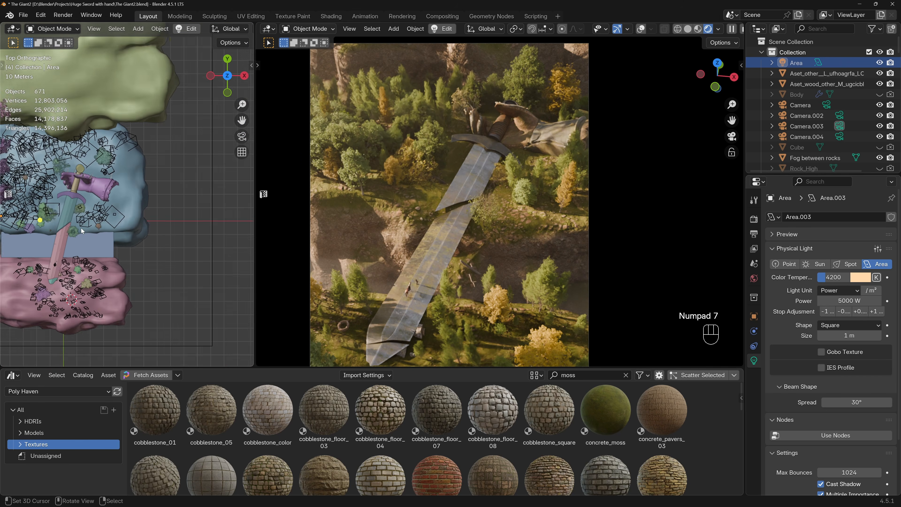
pyautogui.scroll(5, 85, 227)
pyautogui.keyDown('shift'); pyautogui.moveTo(86, 224); pyautogui.dragTo(96, 227, button='middle'); pyautogui.keyUp('shift')
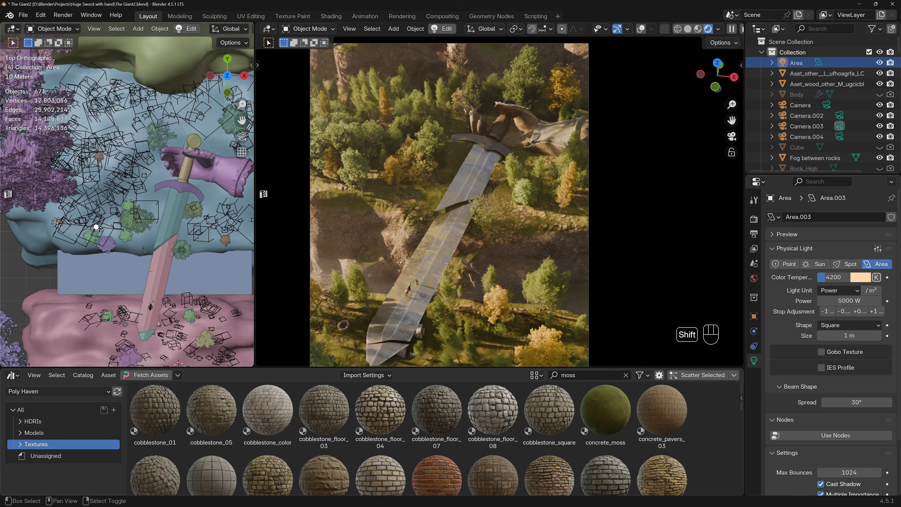
pyautogui.press('KP_1')
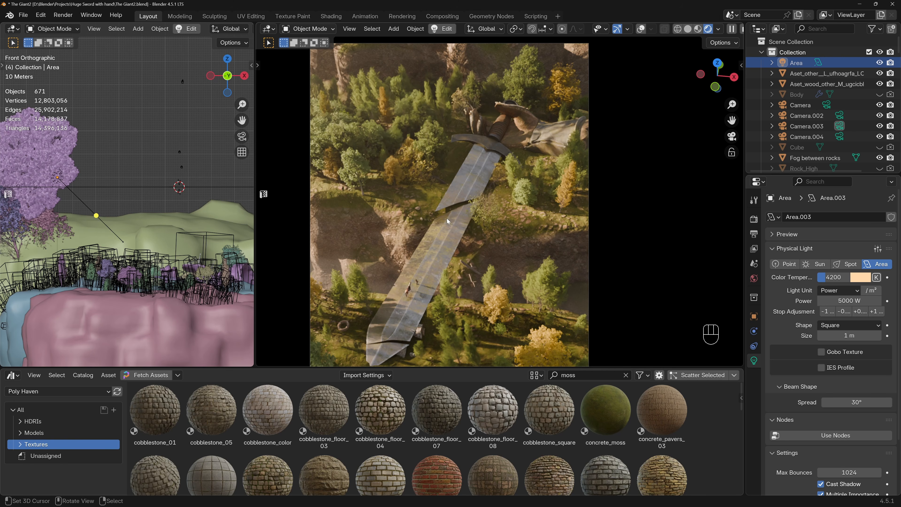
# Set the area light's power to 2000 W.
pyautogui.moveTo(848, 299); pyautogui.dragTo(830, 300)
pyautogui.click(848, 300)
pyautogui.write('2000')
pyautogui.press('Return')
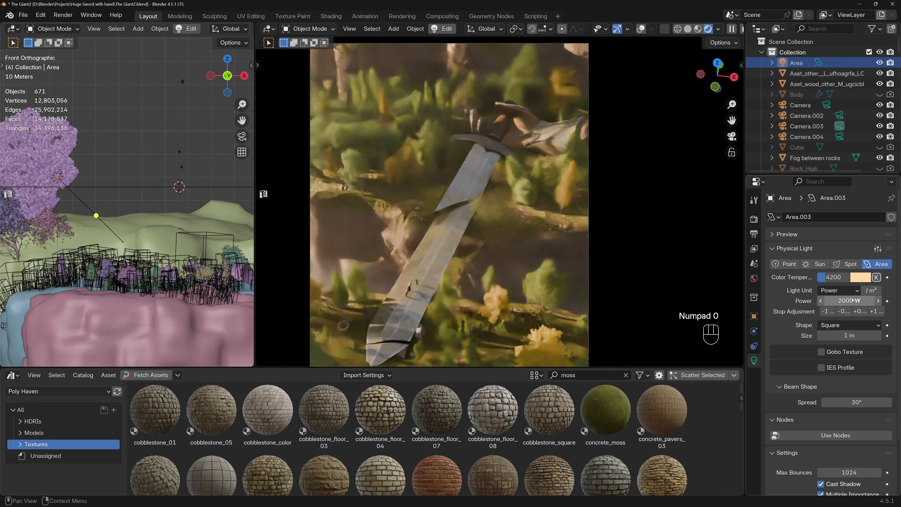
# Toggle the area light's viewport visibility repeatedly to compare the render with and without it, leaving it shown.
pyautogui.click(879, 63)
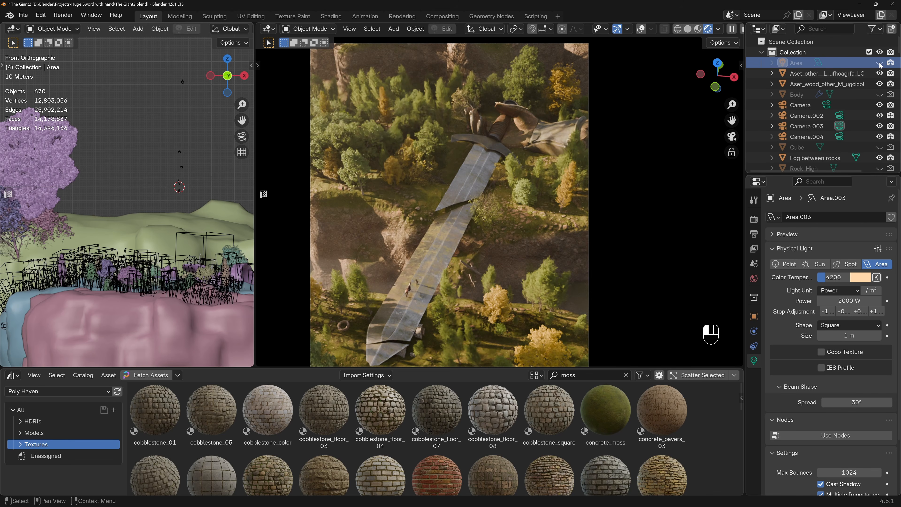
pyautogui.click(879, 63)
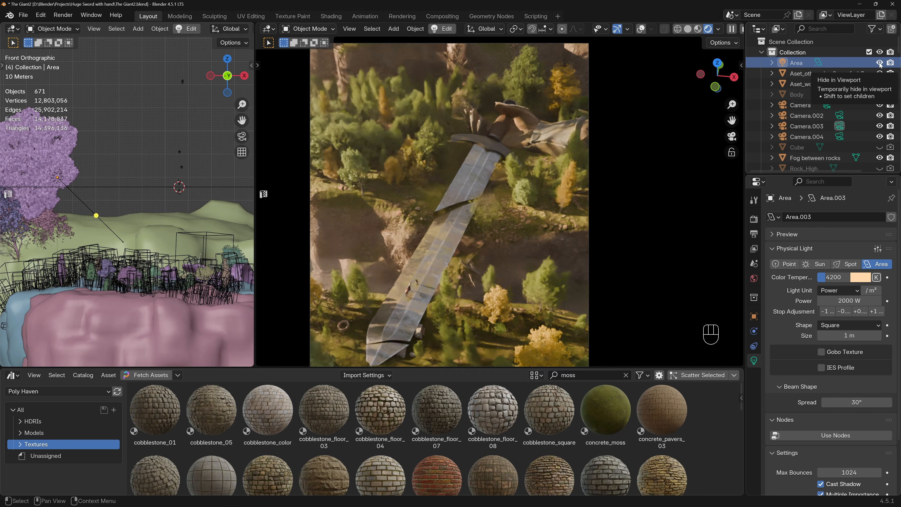
pyautogui.click(879, 64)
pyautogui.click(880, 64)
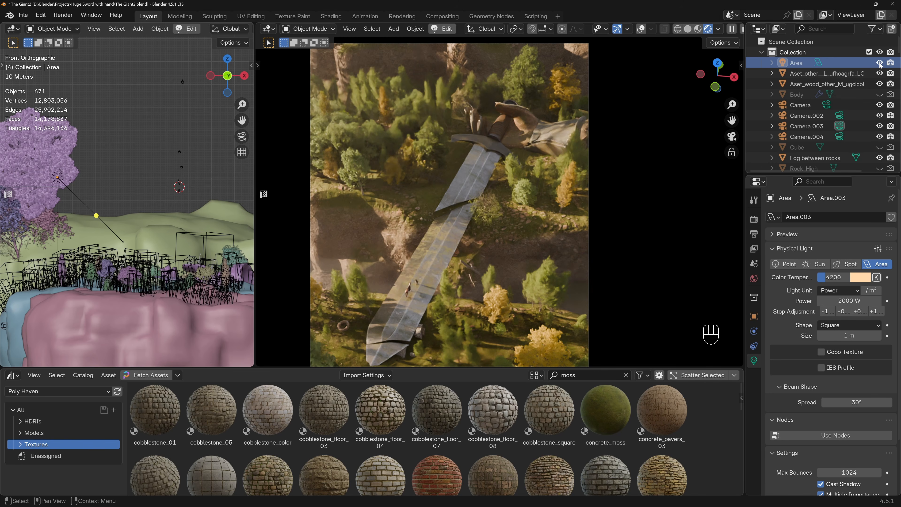
pyautogui.click(880, 64)
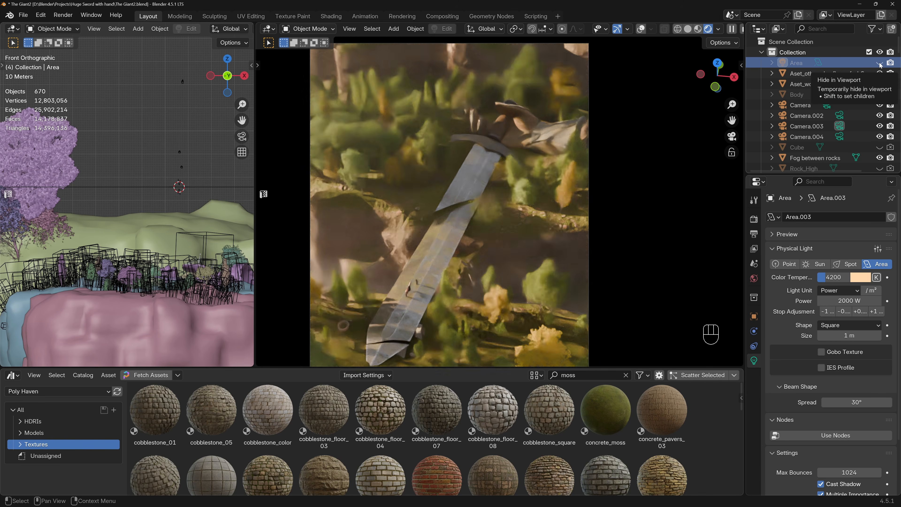
pyautogui.click(880, 63)
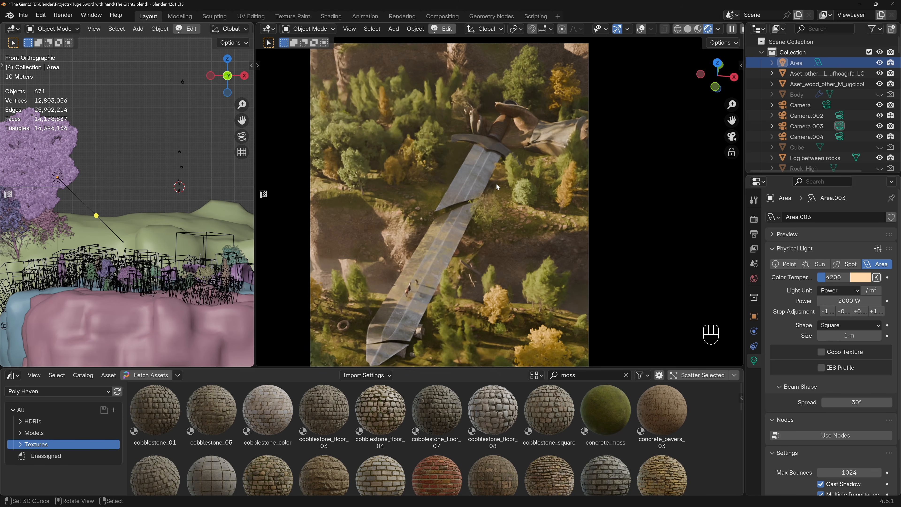
# Examine the deer beside the broken sword blade up close and within the full camera composition.
pyautogui.scroll(-1, 496, 183)
pyautogui.keyDown('shift'); pyautogui.moveTo(495, 185); pyautogui.dragTo(486, 176, button='middle'); pyautogui.keyUp('shift')
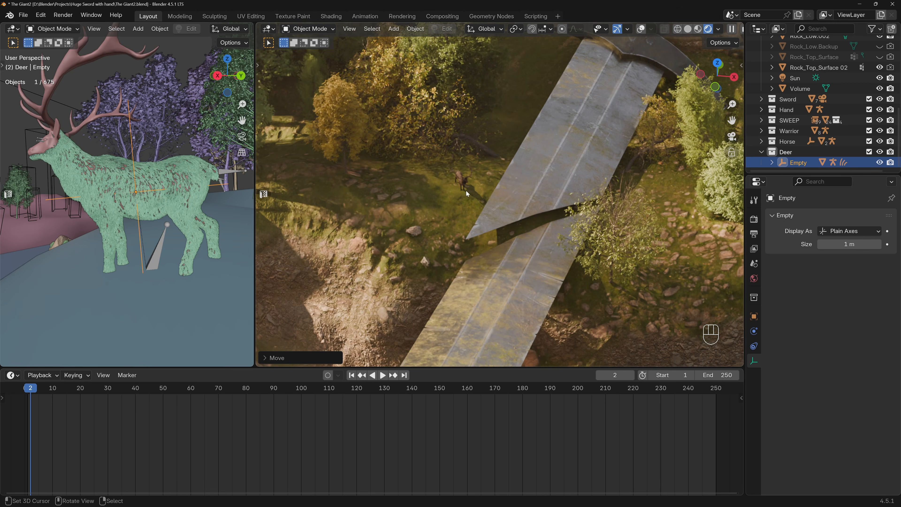
pyautogui.scroll(10, 466, 190)
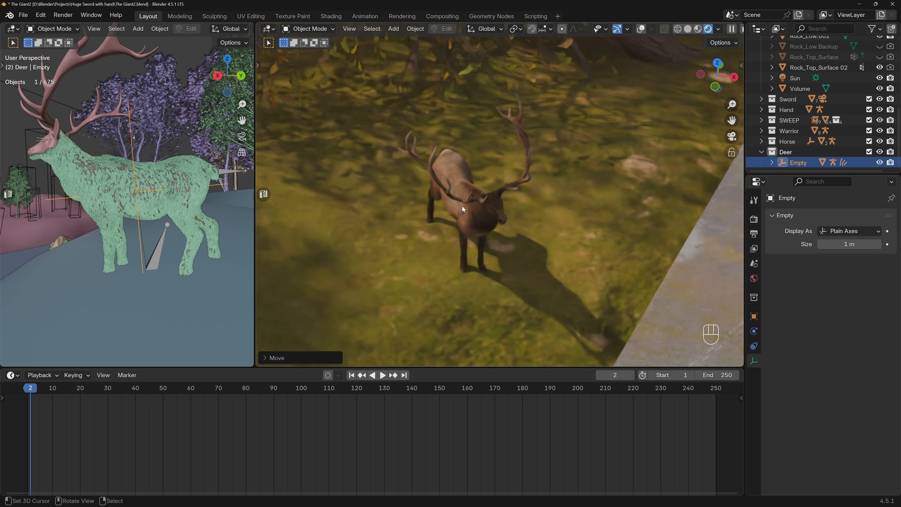
pyautogui.scroll(-15, 468, 209)
pyautogui.keyDown('shift'); pyautogui.moveTo(469, 210); pyautogui.dragTo(481, 197, button='middle'); pyautogui.keyUp('shift')
pyautogui.scroll(-2, 482, 200)
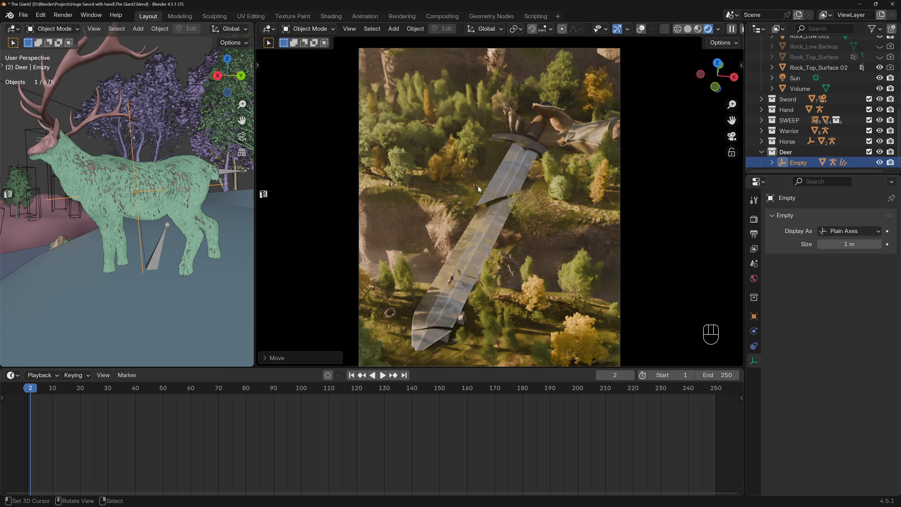
pyautogui.scroll(10, 476, 188)
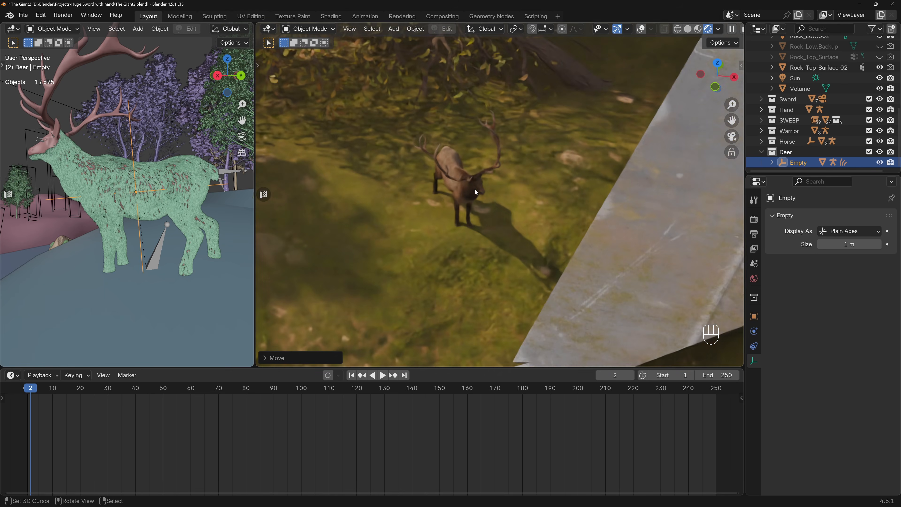
pyautogui.scroll(1, 473, 199)
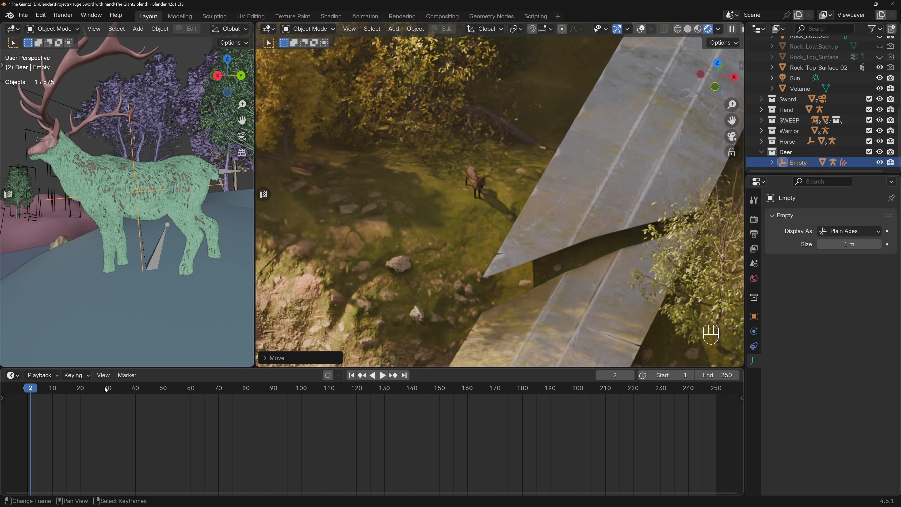
# Preview the deer's animated poses at frames 57 and 98, and set the current frame to 9.
pyautogui.click(183, 389)
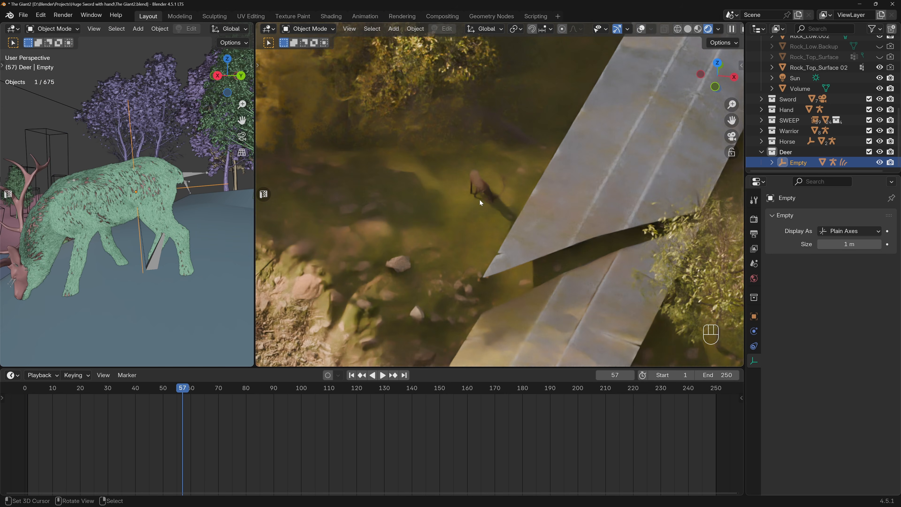
pyautogui.moveTo(416, 204); pyautogui.dragTo(506, 182, button='middle')
pyautogui.press('KP_0')
pyautogui.press('KP_0')
pyautogui.press('KP_0')
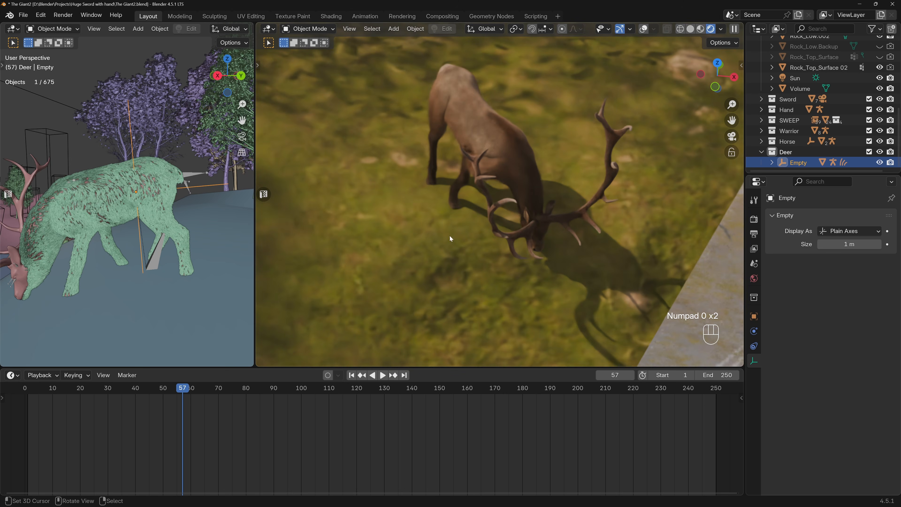
pyautogui.click(296, 388)
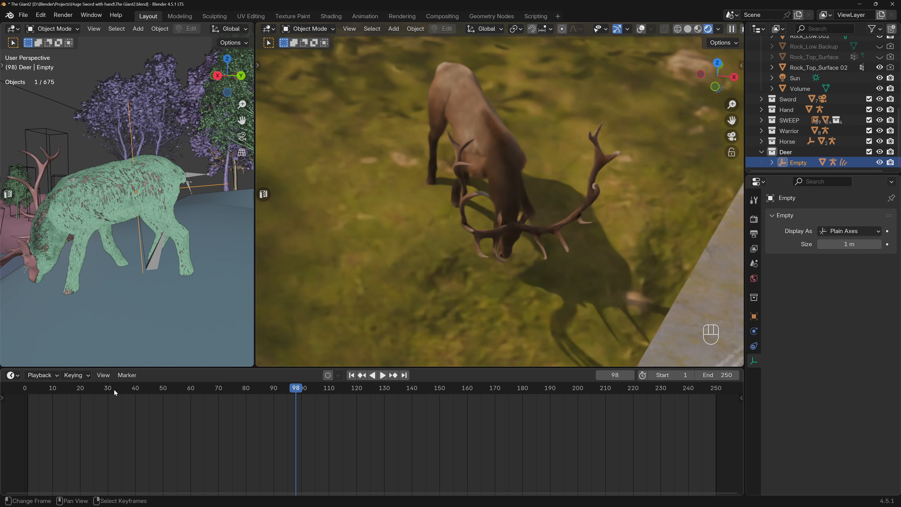
pyautogui.moveTo(53, 390)
pyautogui.mouseDown()
pyautogui.moveTo(68, 375)
pyautogui.moveTo(50, 388)
pyautogui.mouseUp()
# Examine the deer, the horse and the warrior on the sword blade in the rendered camera view.
pyautogui.press('KP_0')
pyautogui.scroll(-6, 446, 207)
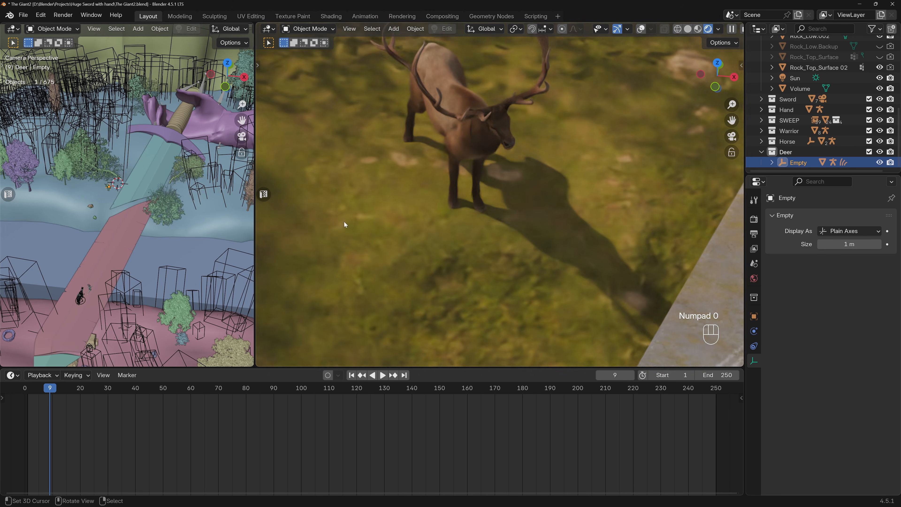
pyautogui.scroll(-5, 456, 205)
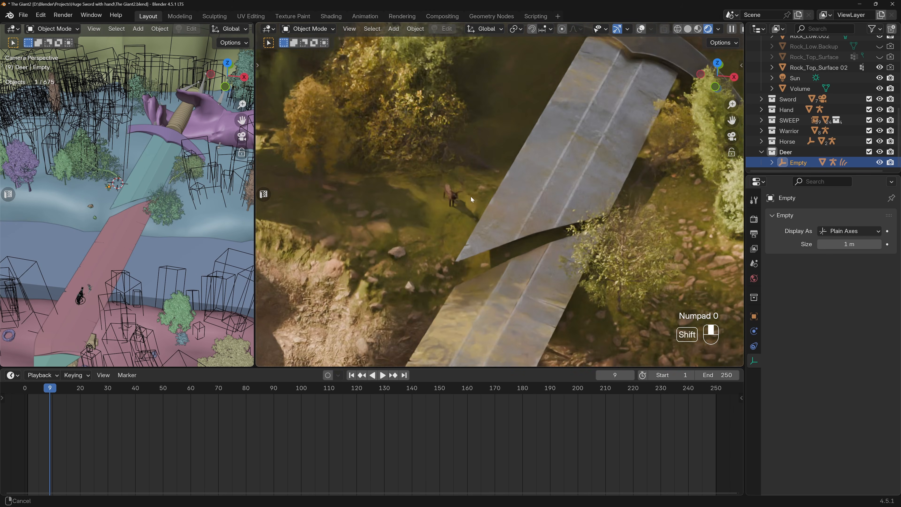
pyautogui.scroll(-3, 477, 193)
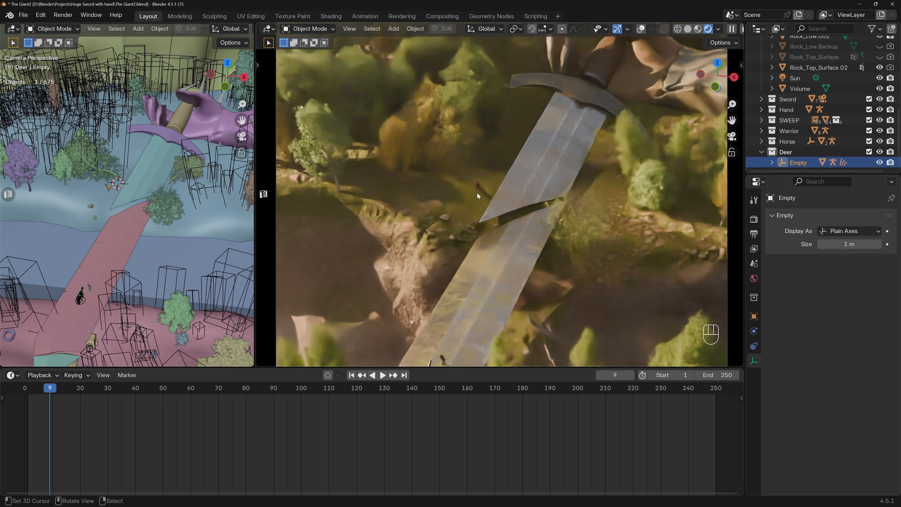
pyautogui.scroll(-4, 474, 183)
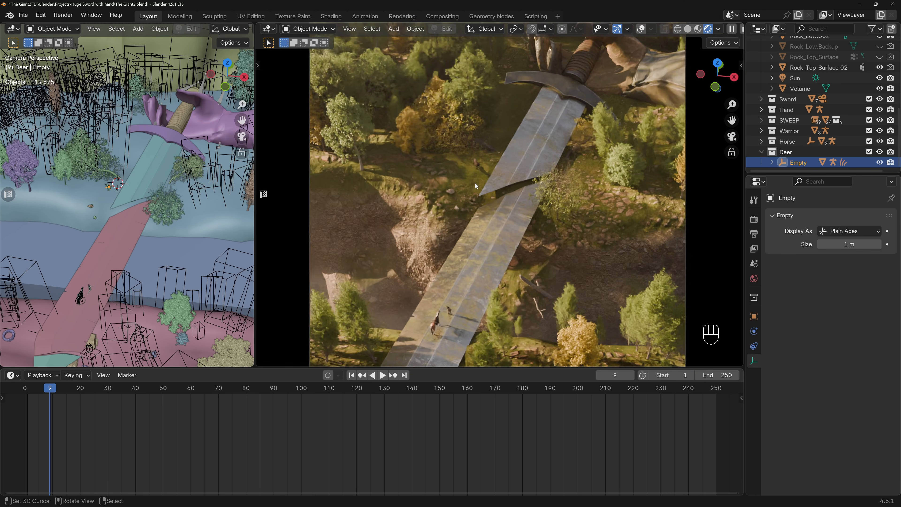
pyautogui.scroll(6, 442, 302)
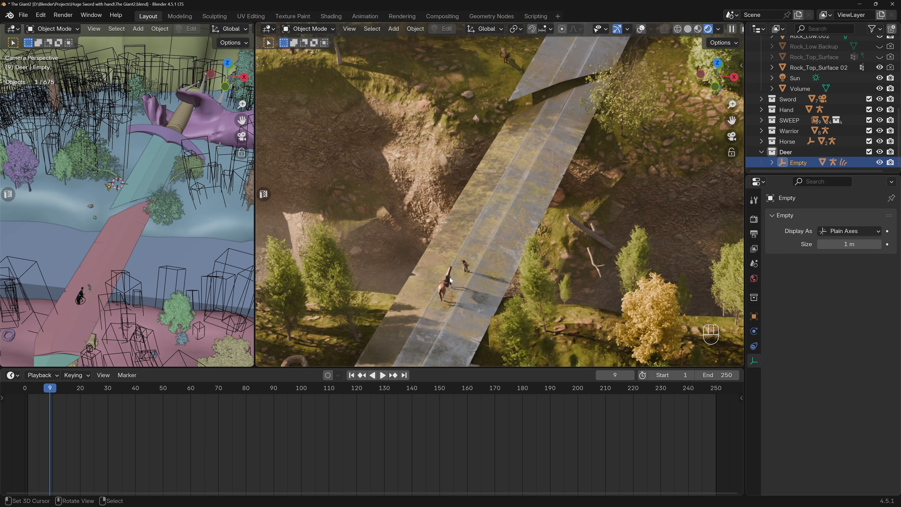
pyautogui.scroll(-5, 450, 276)
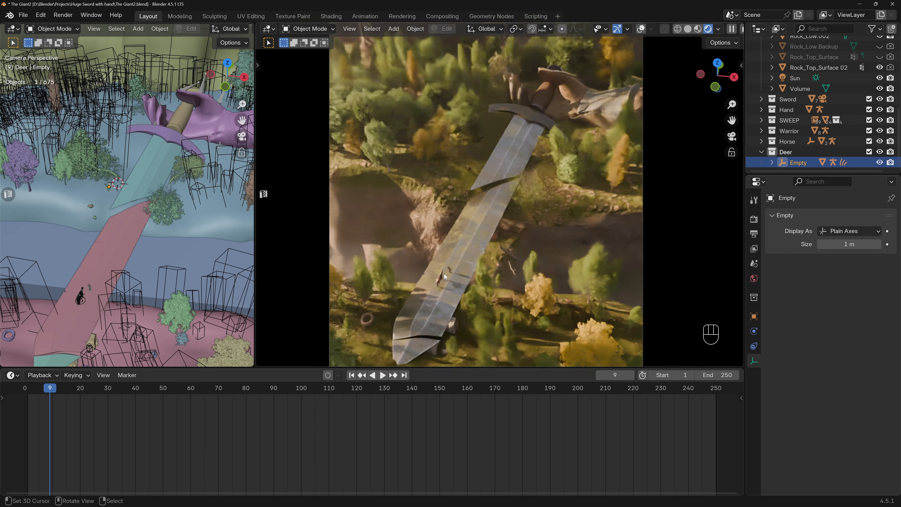